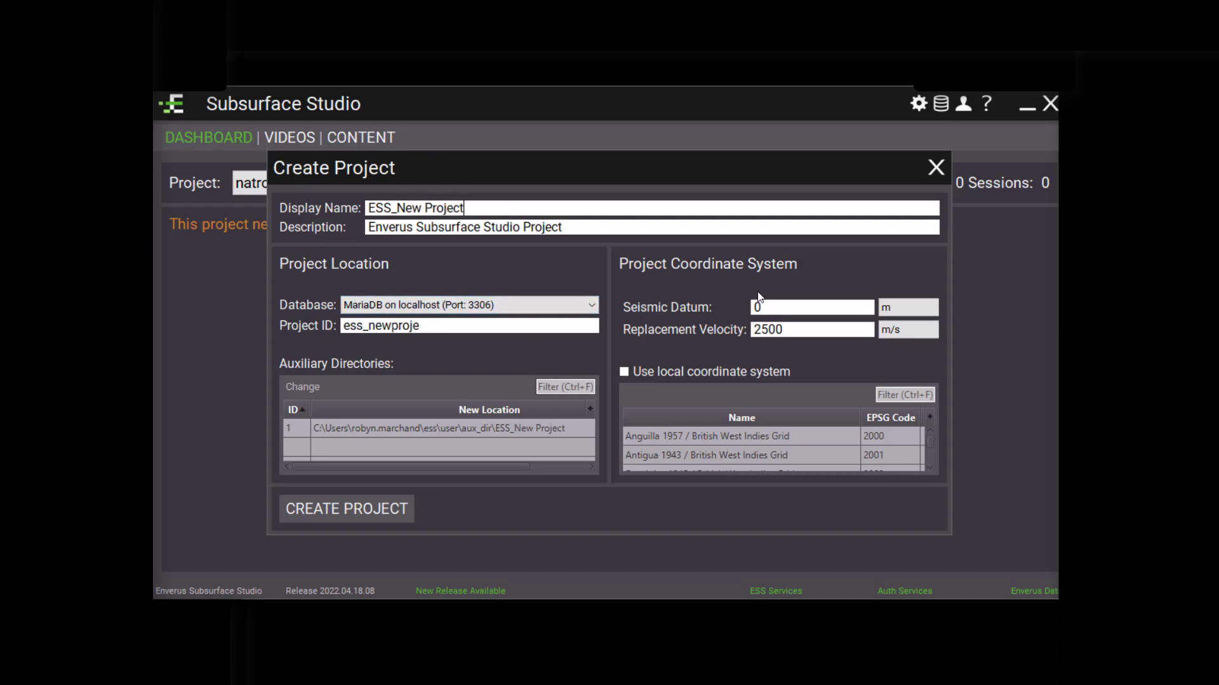
Choose the NAD27 / Texas Central coordinate system using the filter "texas ce", and create the ESS_New Project project
left_click(904, 394)
type("texas ce")
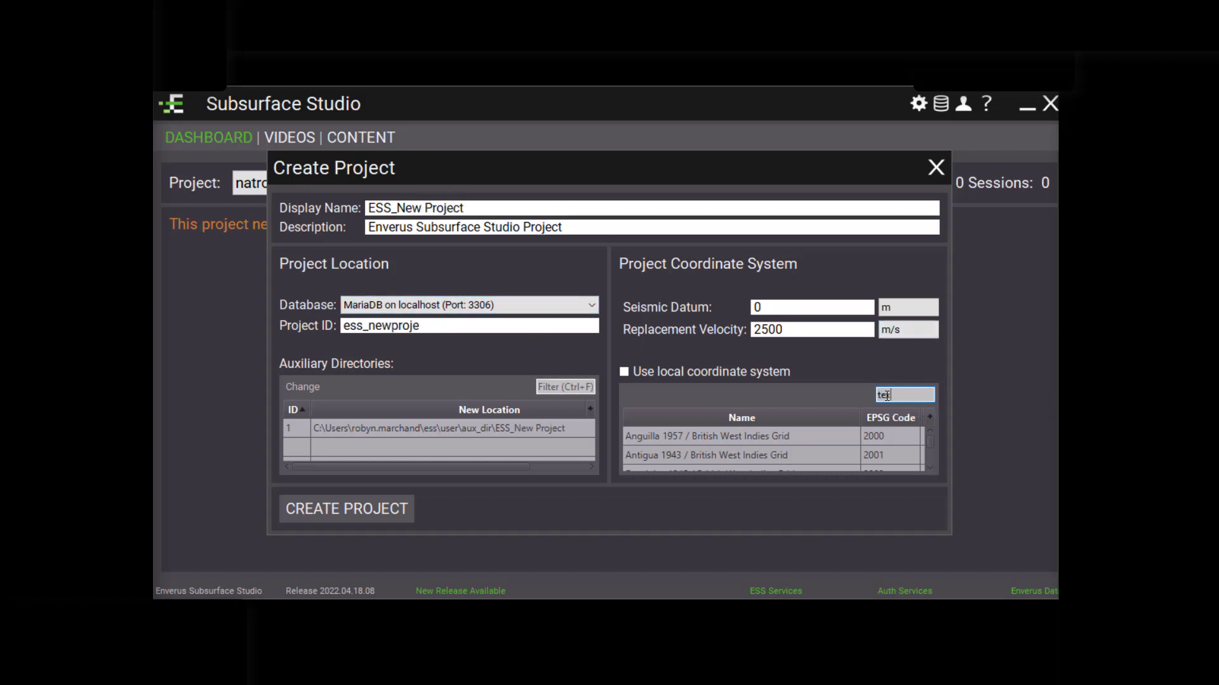
left_click(928, 467)
scroll(926, 467, "down", 2)
left_click(776, 459)
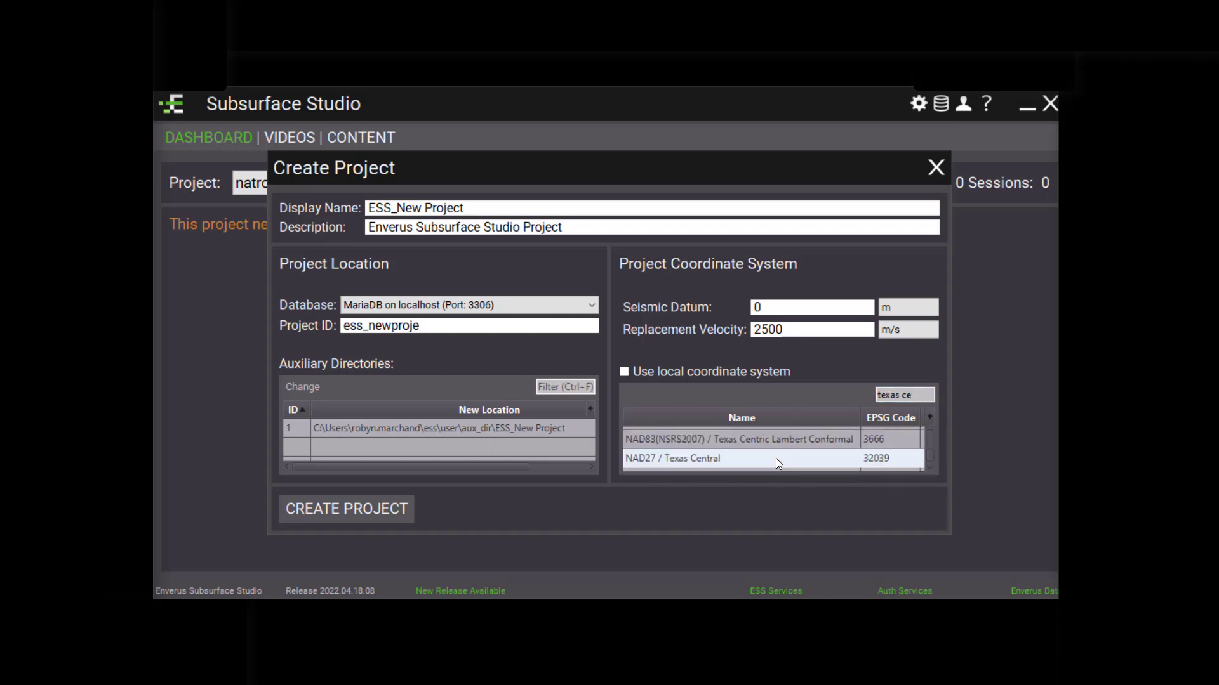
left_click(382, 511)
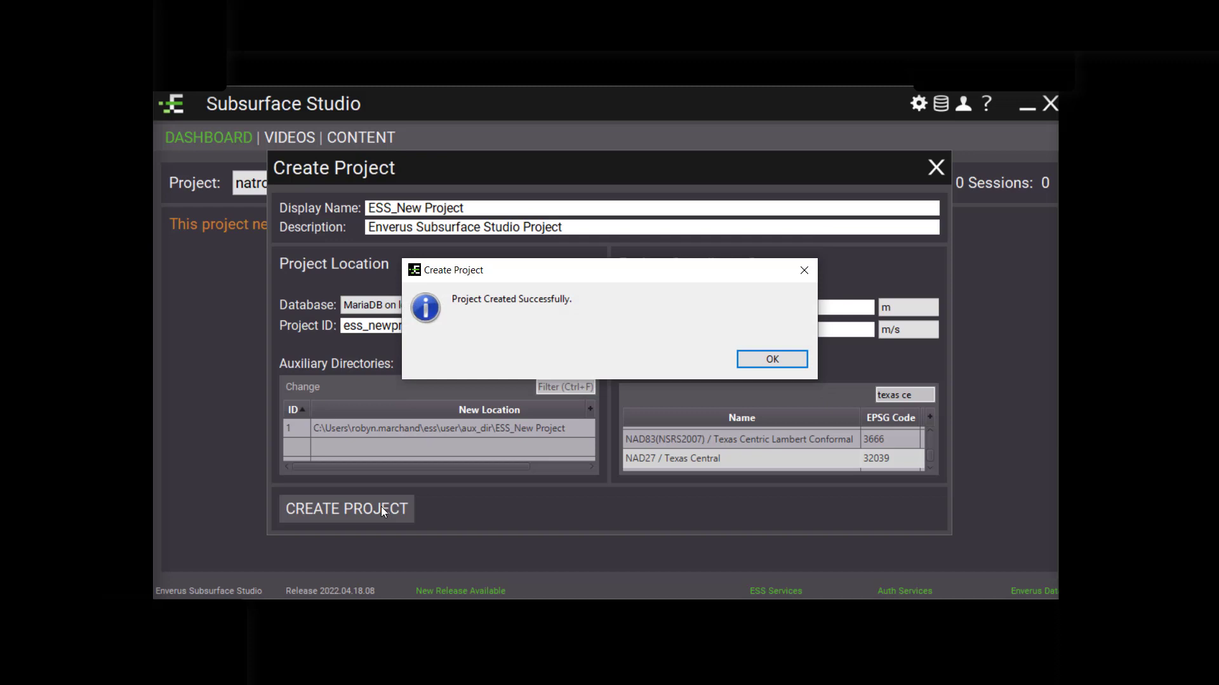
left_click(751, 357)
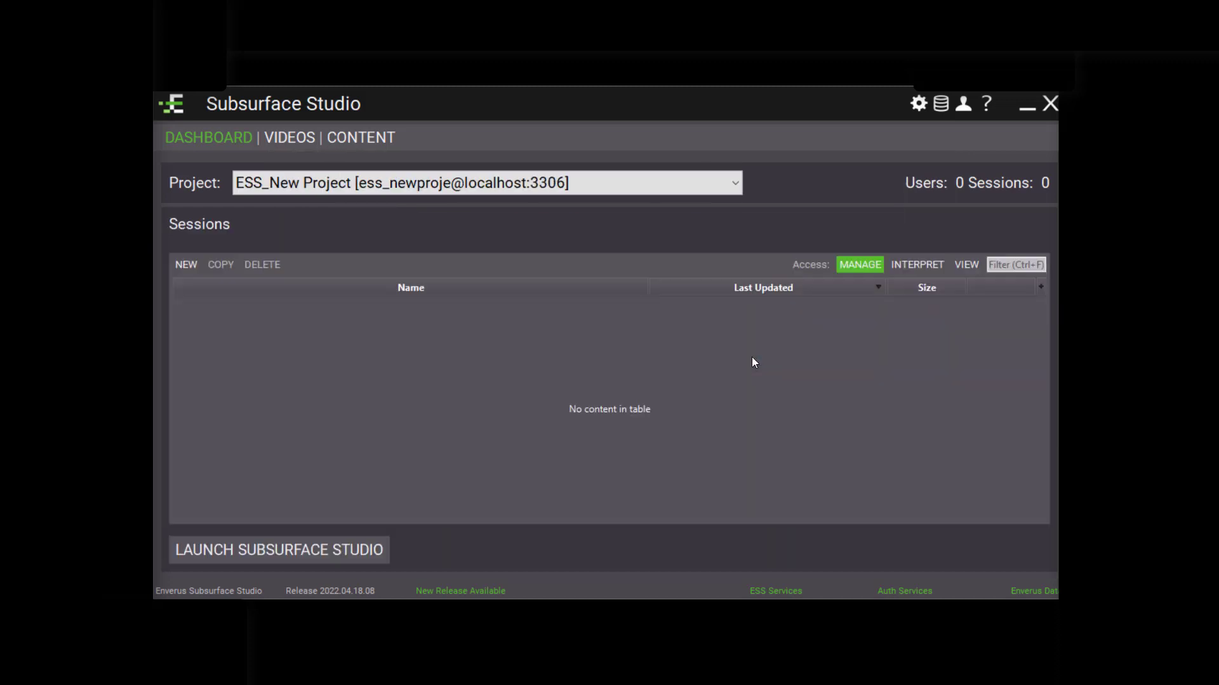
left_click(736, 188)
left_click(665, 375)
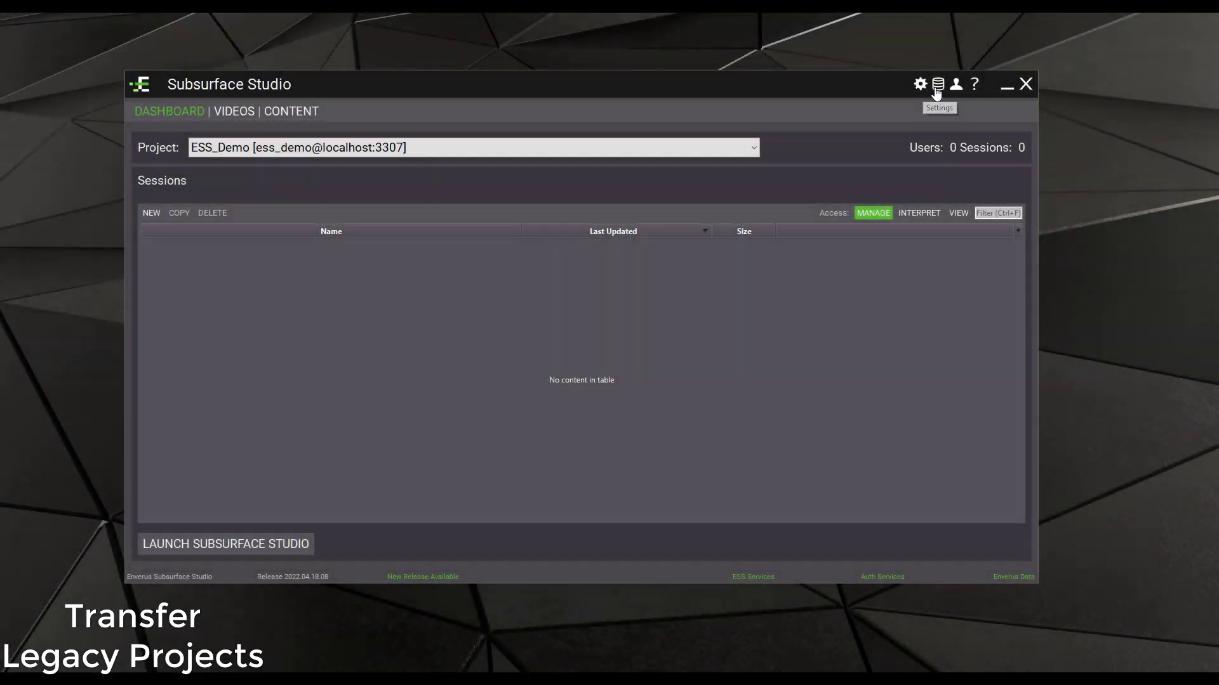
Review the PostgreSQL and MySQL source options for transferring a legacy Transform project, and cancel without transferring anything
left_click(938, 84)
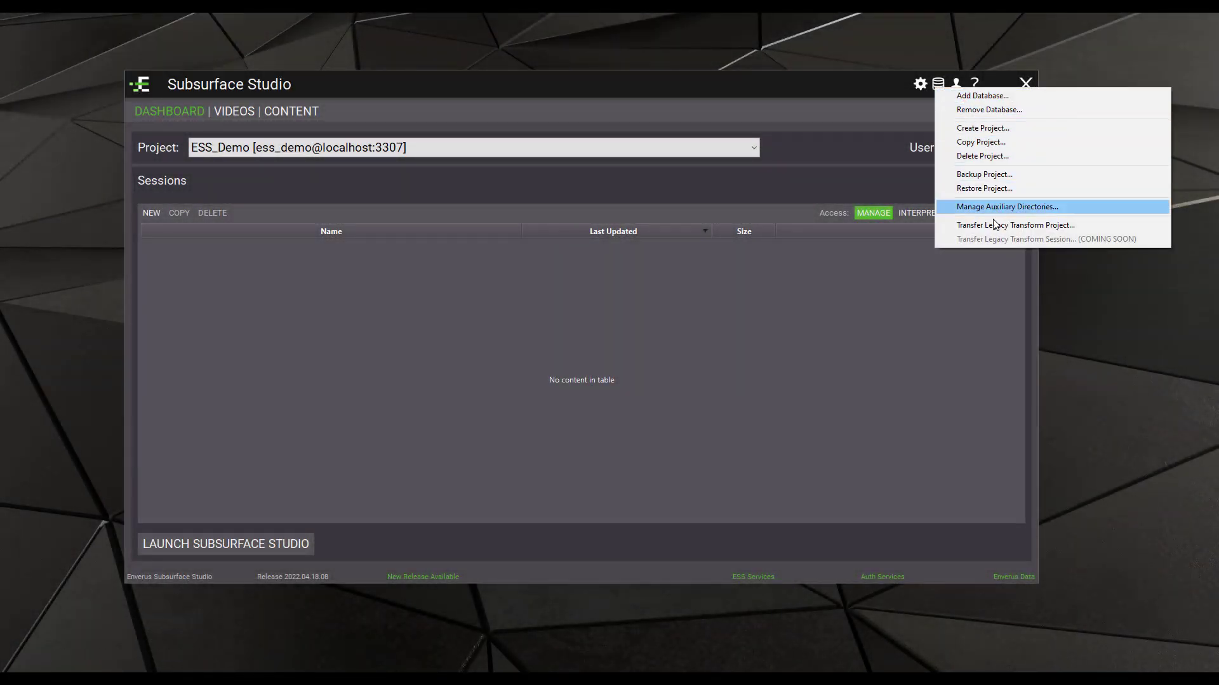
left_click(1030, 227)
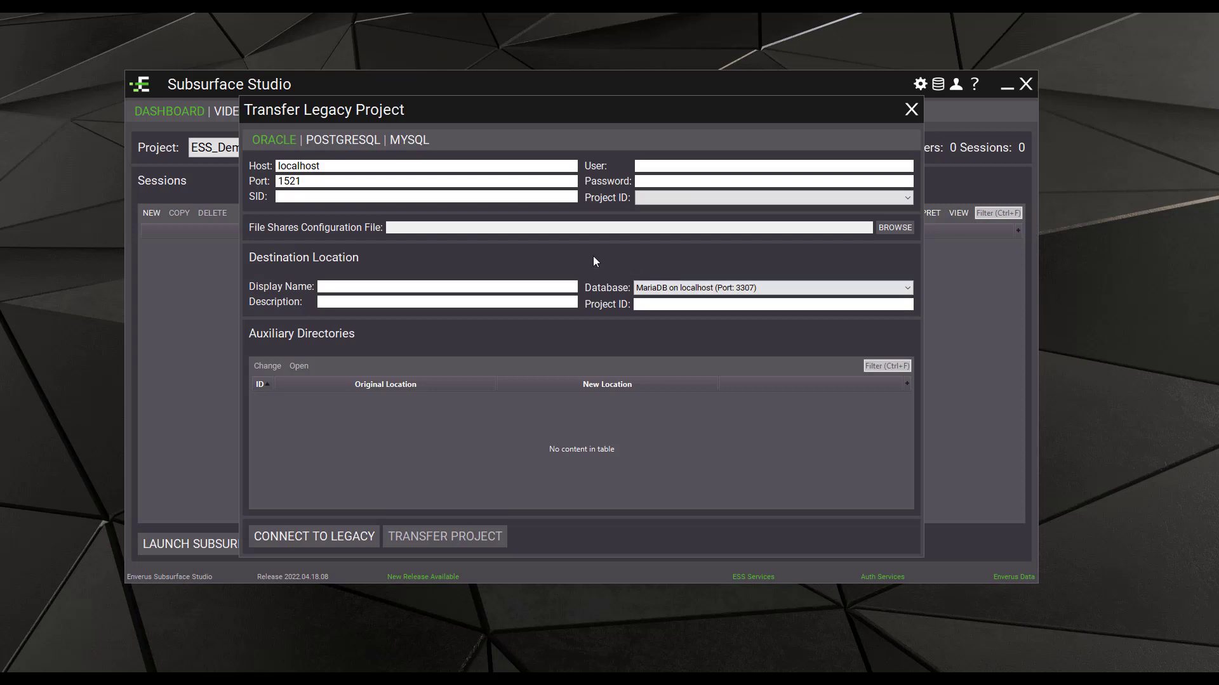
left_click(334, 142)
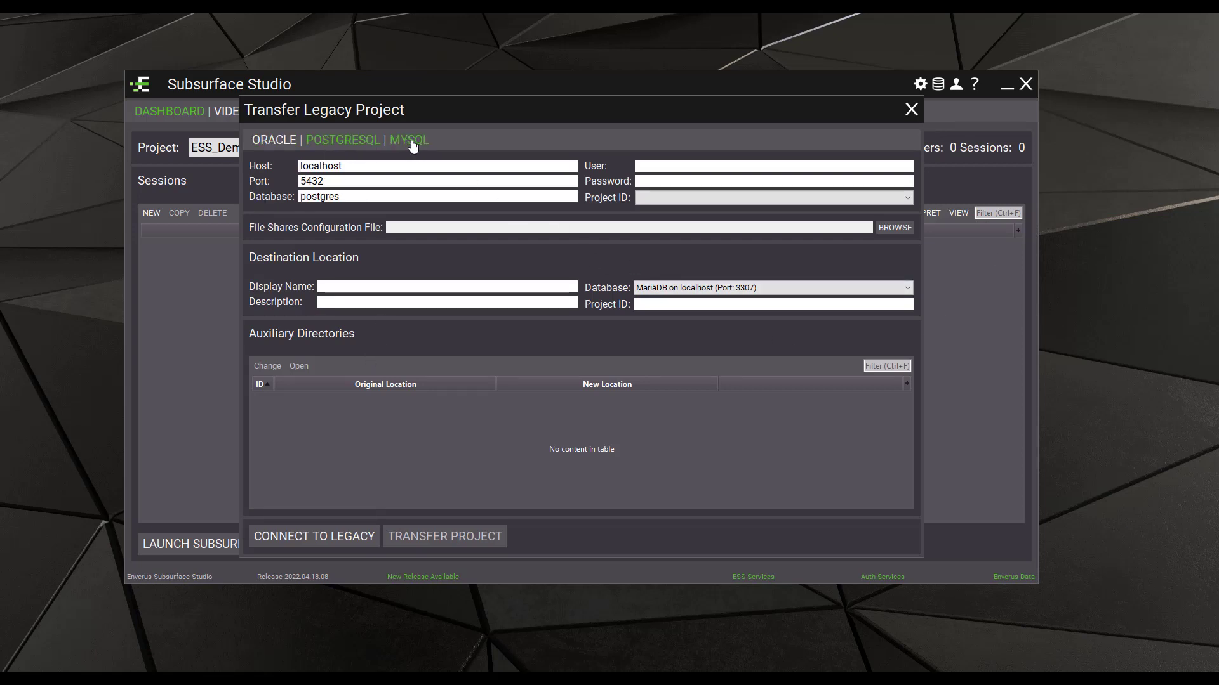
left_click(414, 145)
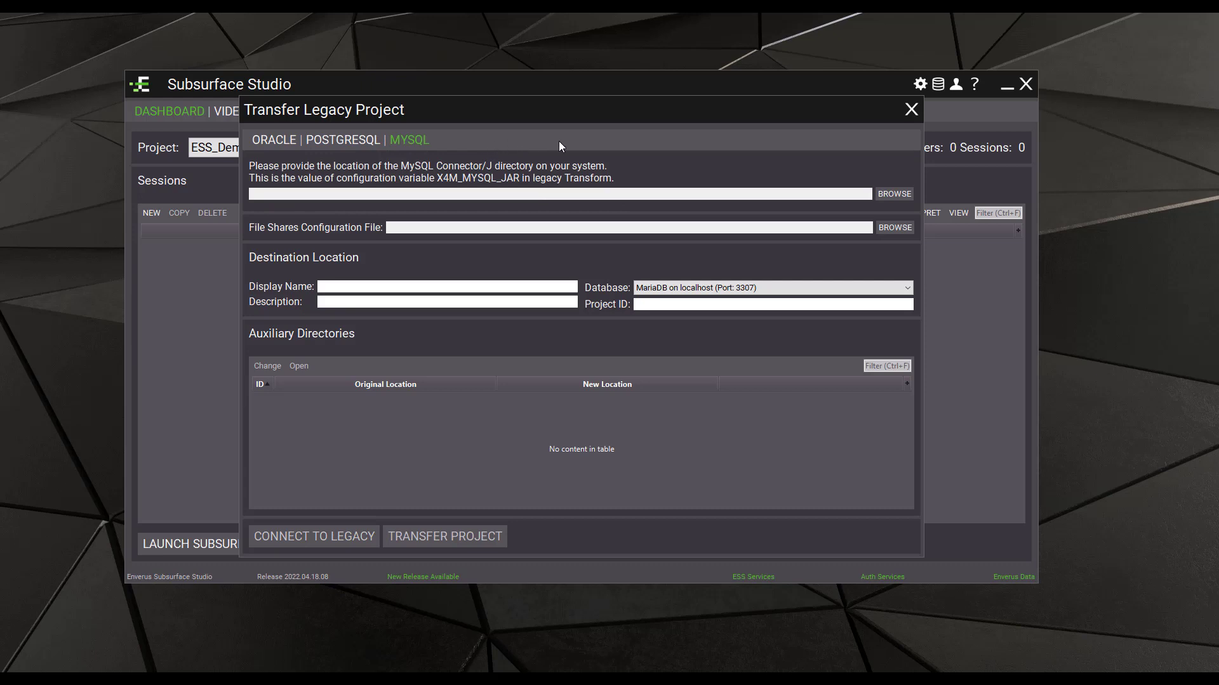
left_click(913, 112)
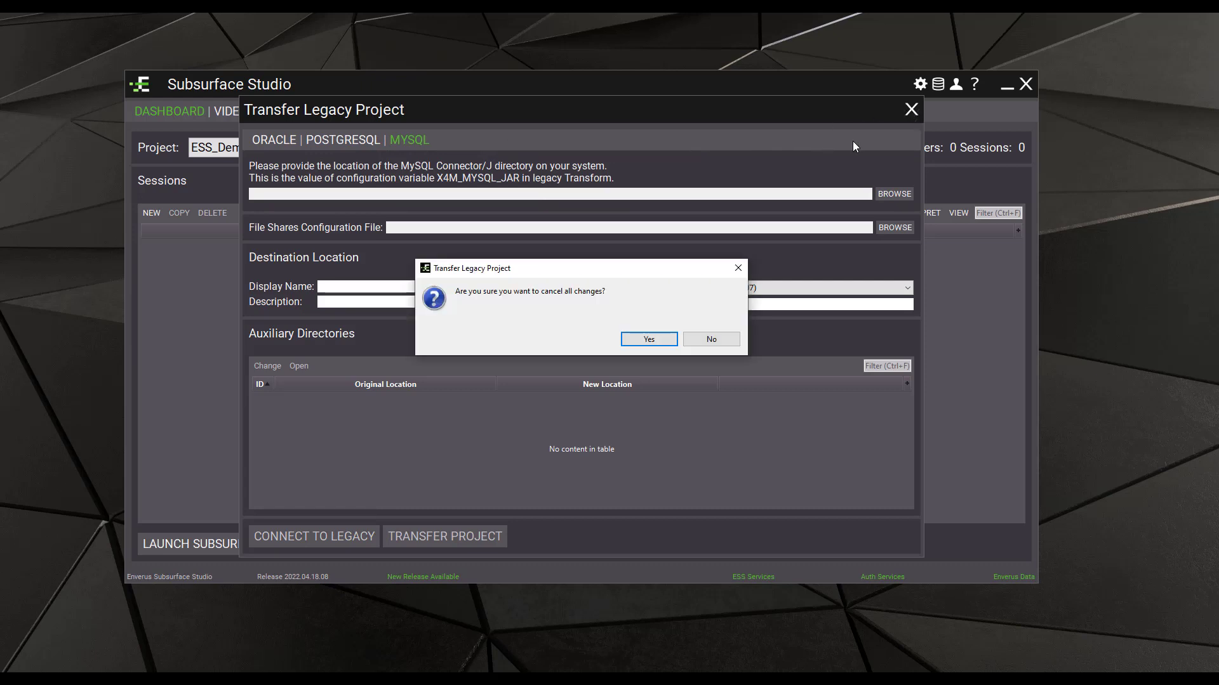
left_click(667, 341)
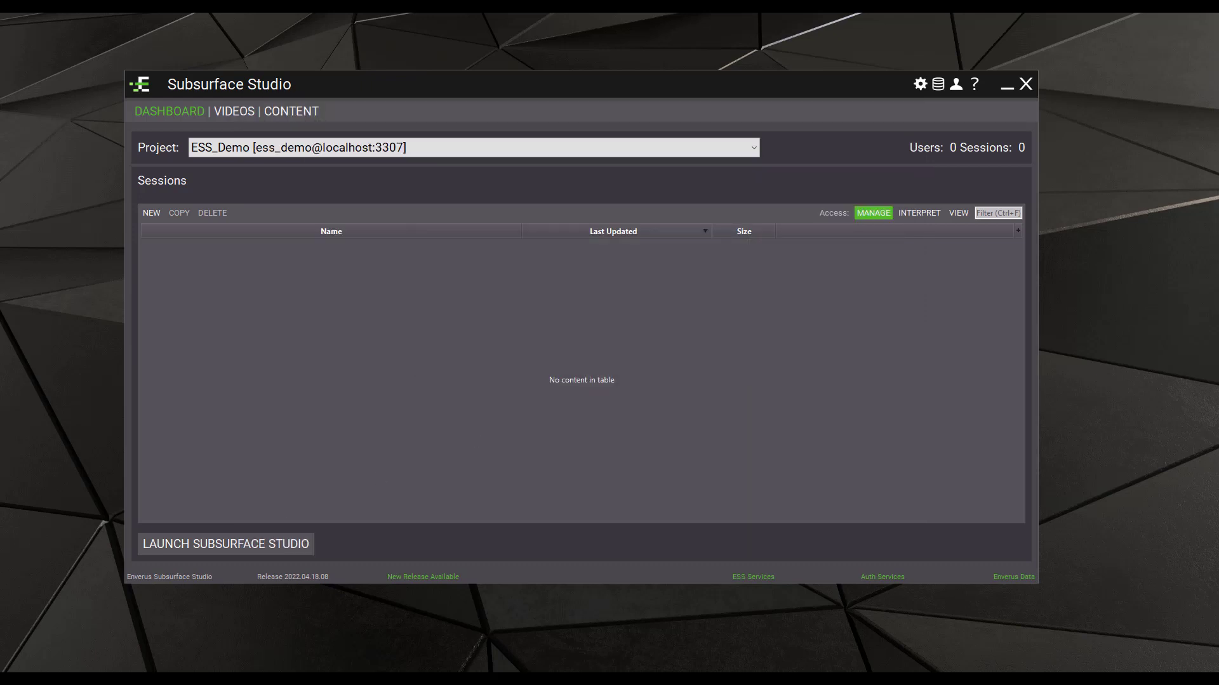
Examine which settings, project database, user account and help commands the dashboard offers
left_click(919, 85)
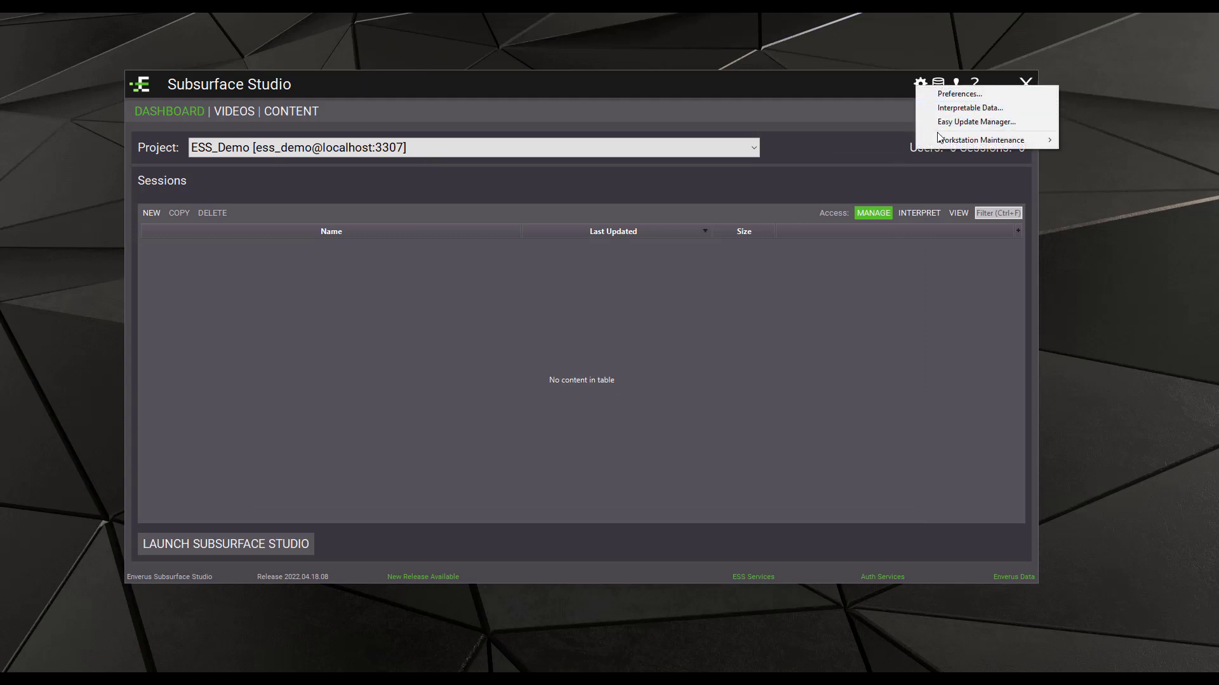
left_click(858, 109)
left_click(937, 89)
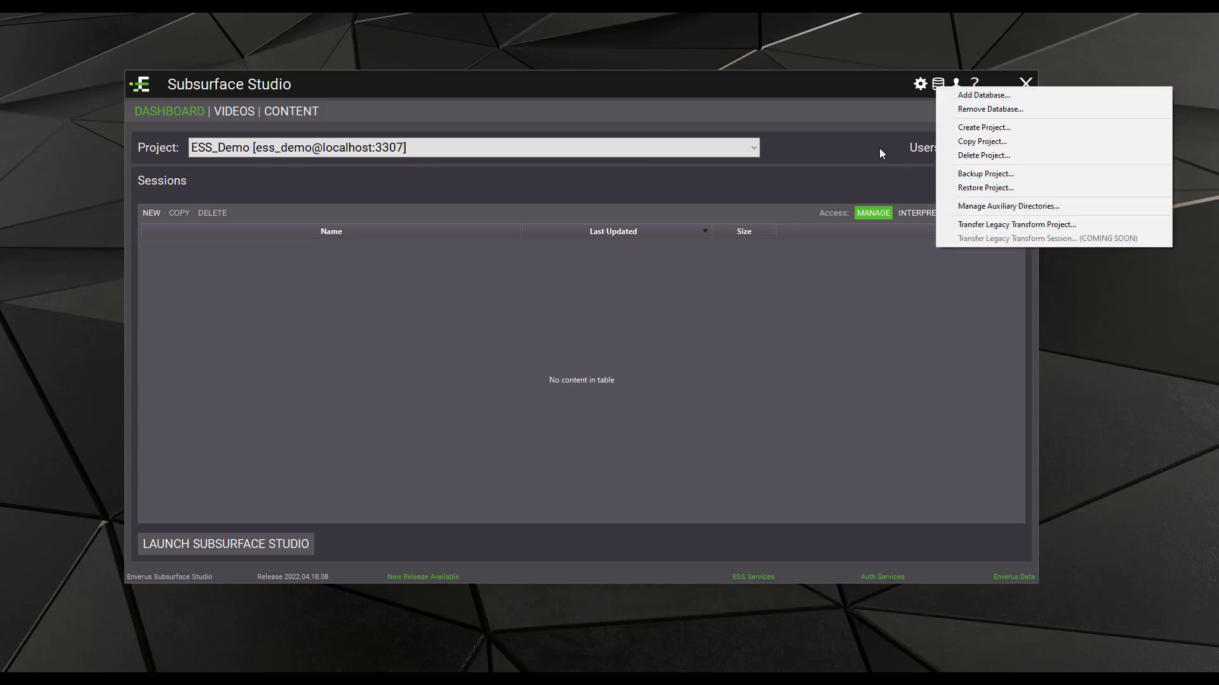
left_click(937, 84)
left_click(955, 84)
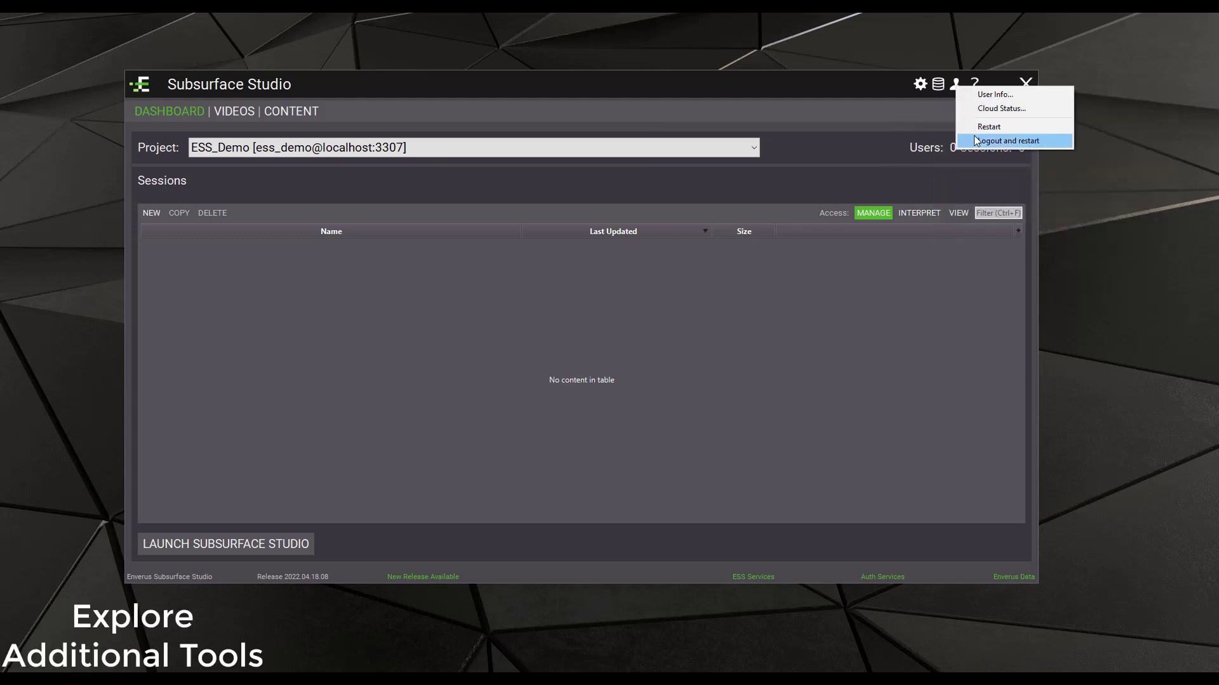
left_click(974, 84)
left_click(974, 84)
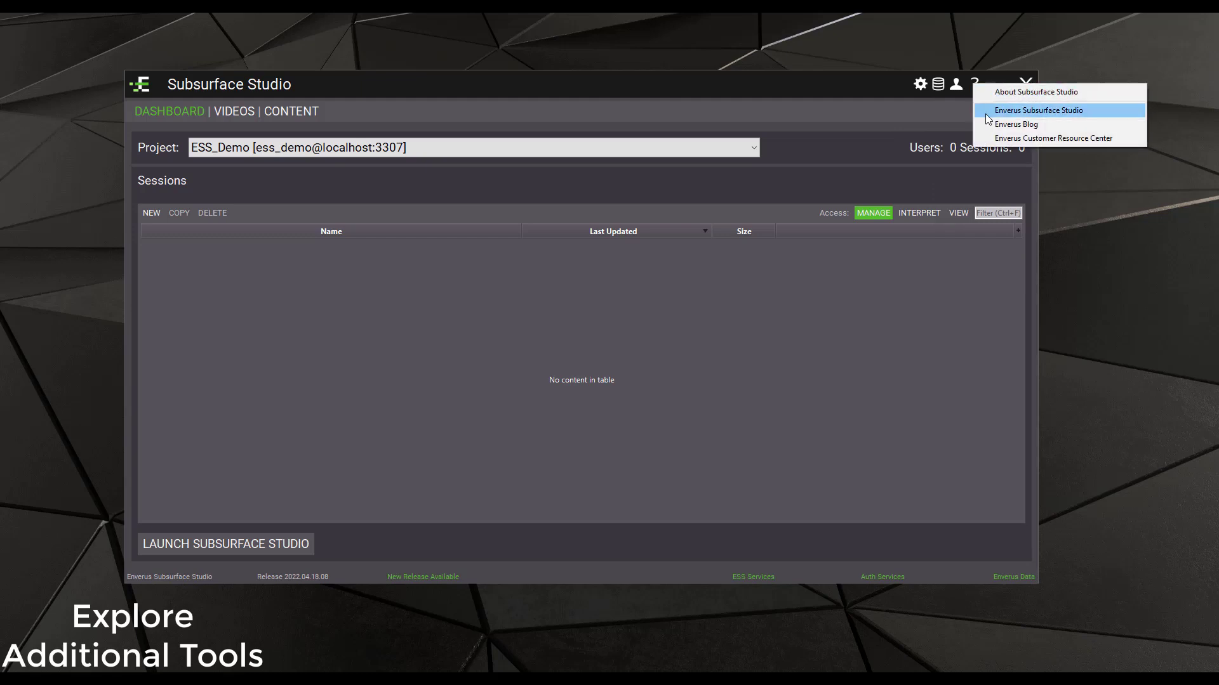
left_click(907, 303)
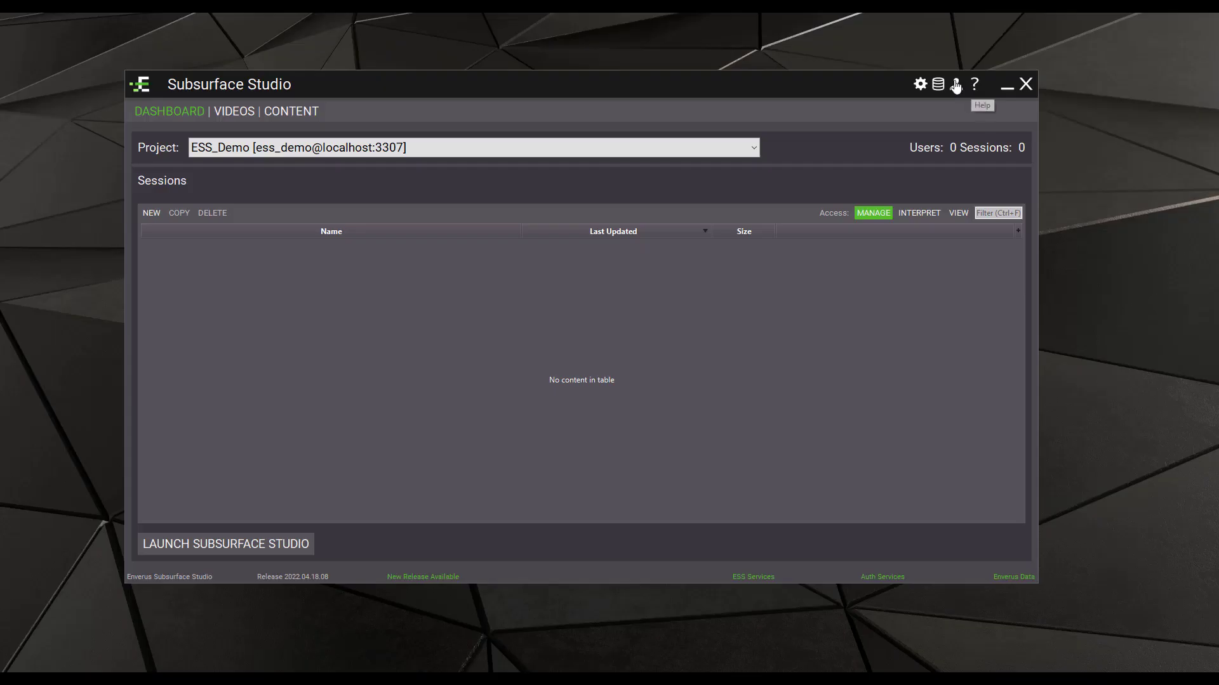
Examine the user preferences, including the explanation of advanced scalar filters, and the shared preferences
left_click(919, 84)
left_click(950, 98)
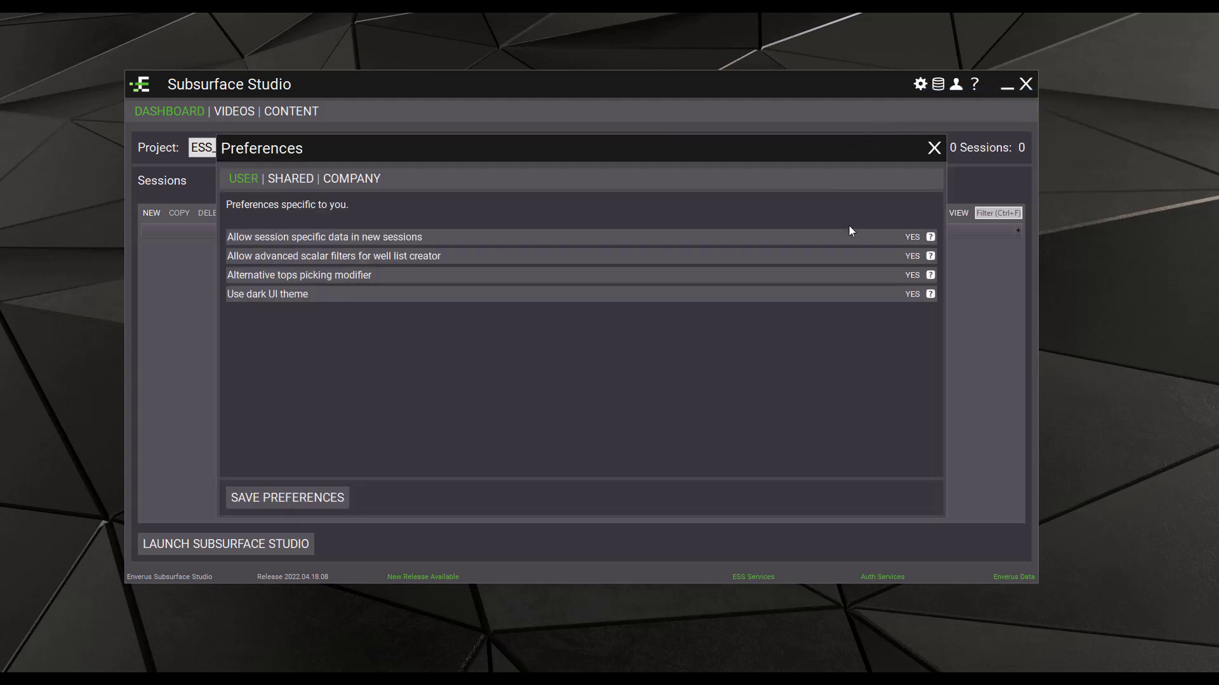
mouse_move(930, 256)
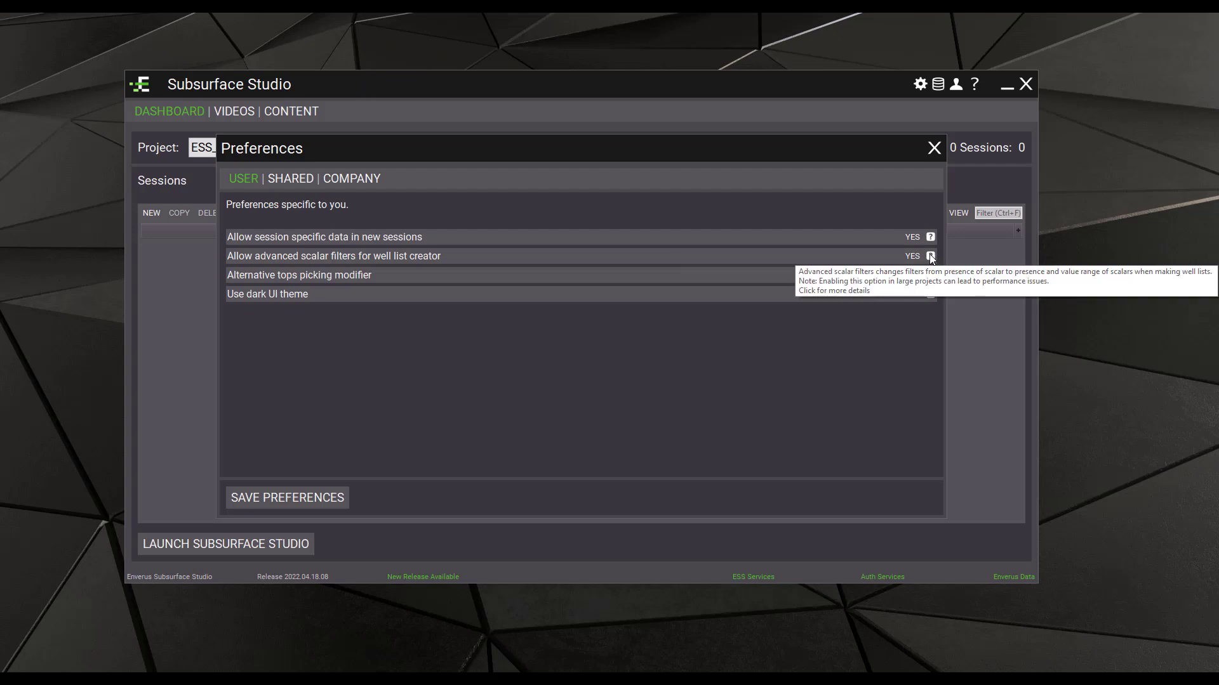
mouse_move(926, 297)
left_click(293, 180)
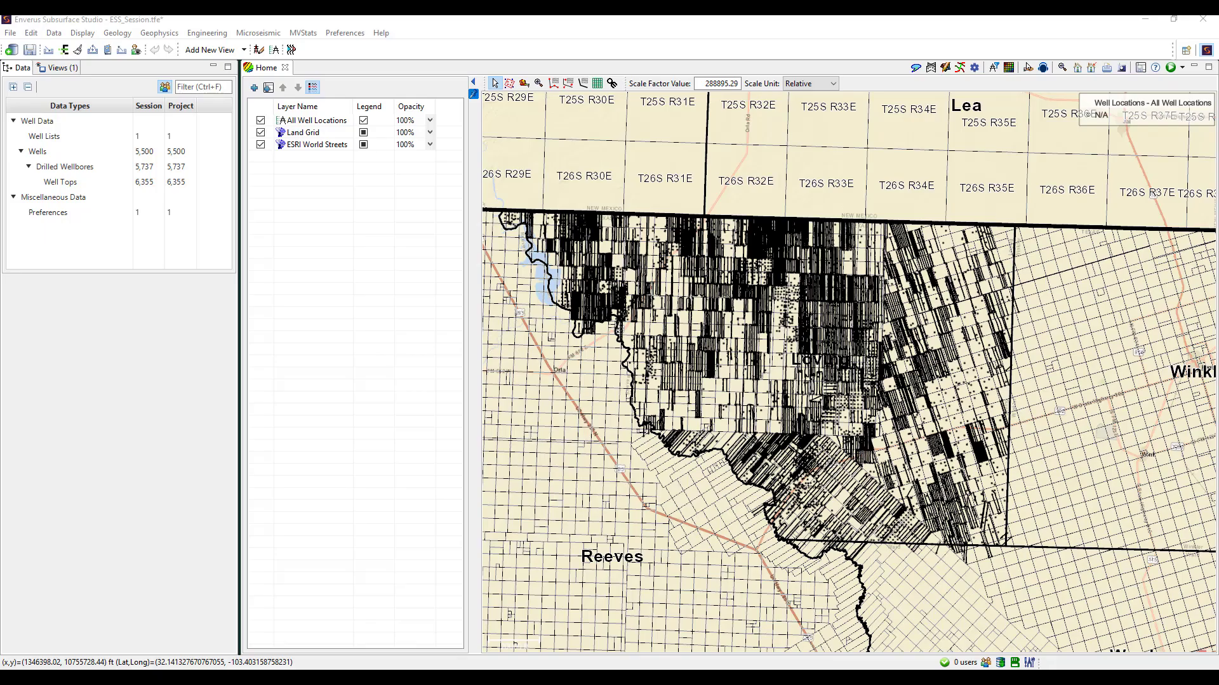
Look through the production, seismic and well import types, start a Well Locations import, and open the first column's assignment options
left_click(54, 33)
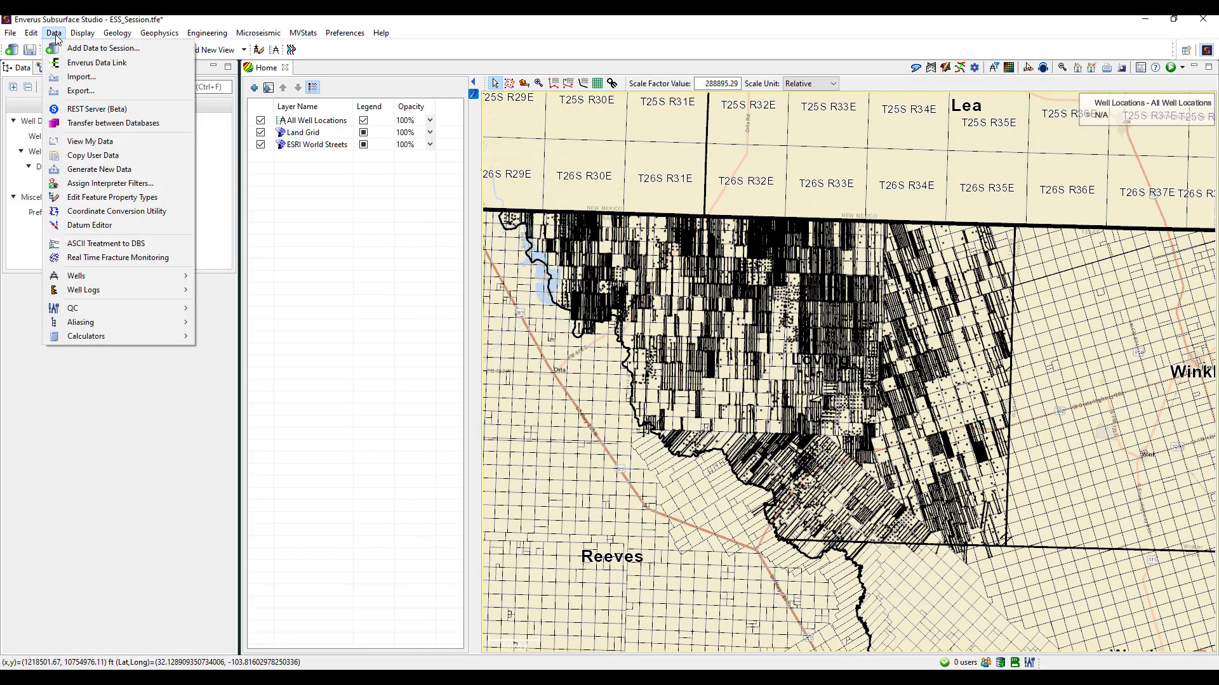
left_click(101, 77)
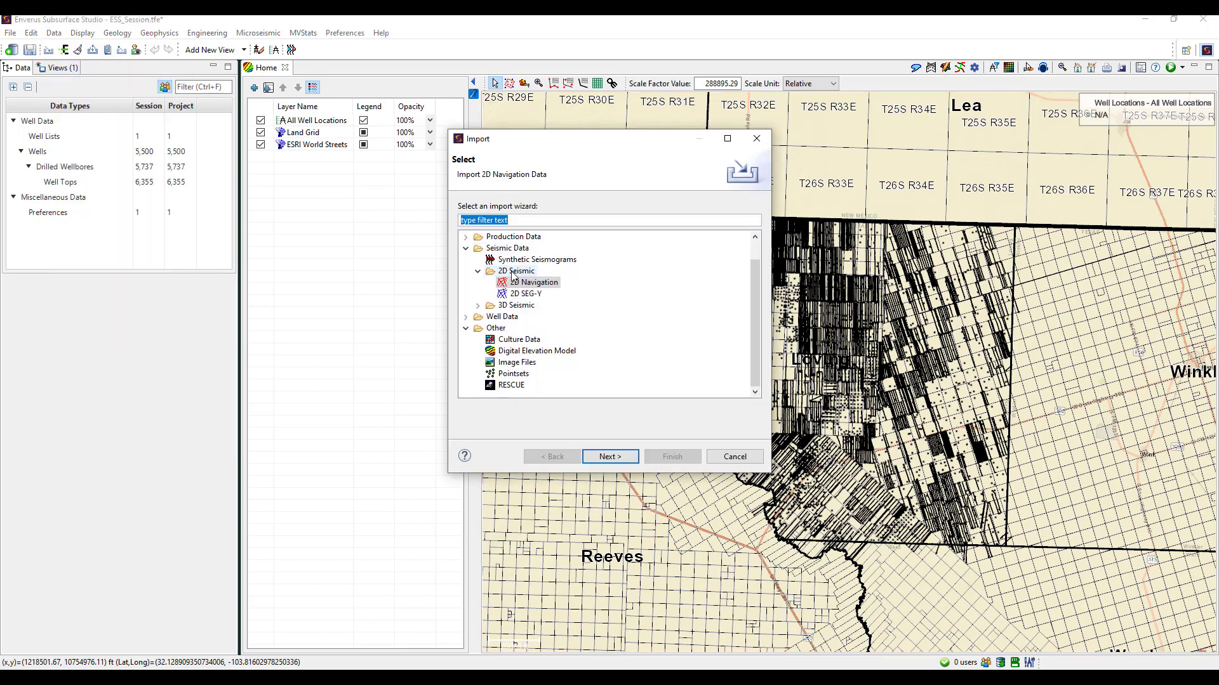
left_click(466, 237)
scroll(505, 287, "down", 1)
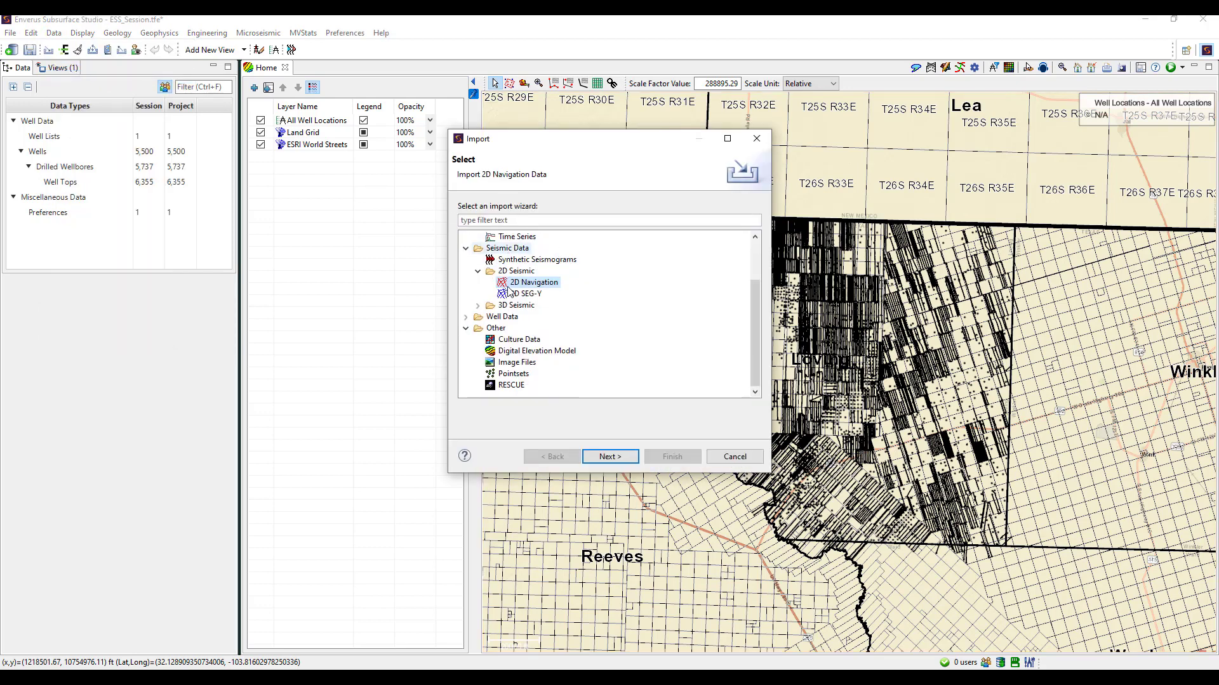
left_click(478, 305)
scroll(475, 317, "down", 1)
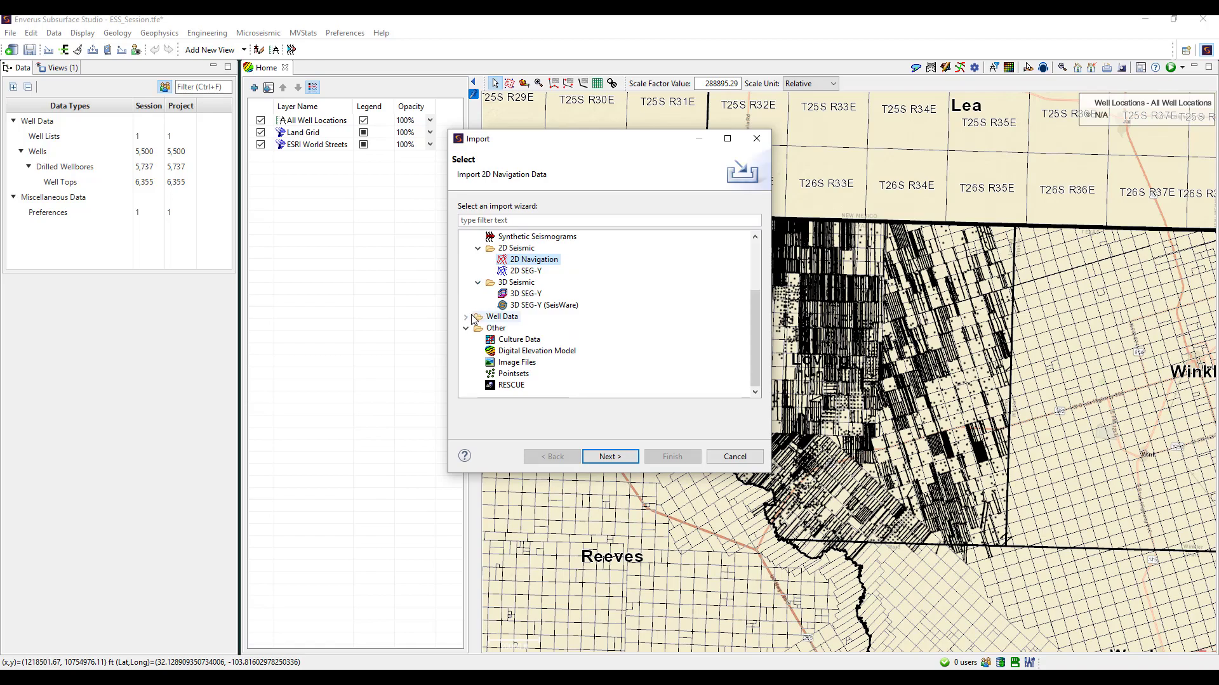
left_click(467, 317)
scroll(499, 322, "down", 4)
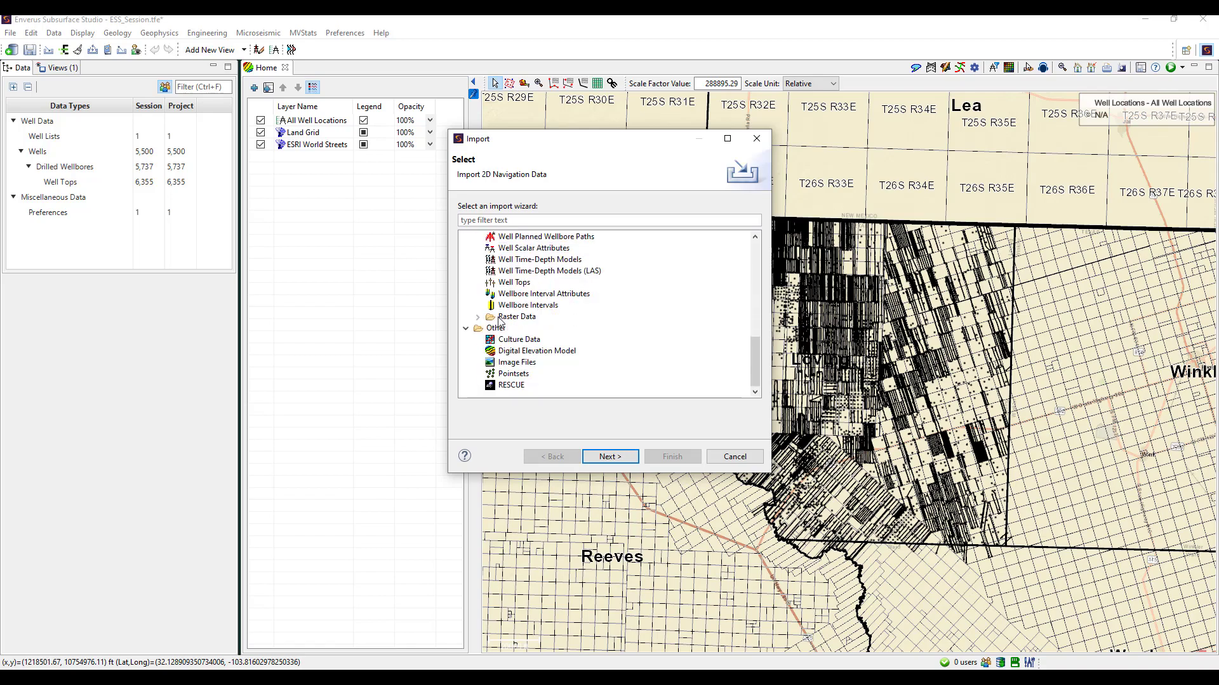
scroll(532, 336, "up", 5)
left_click(532, 343)
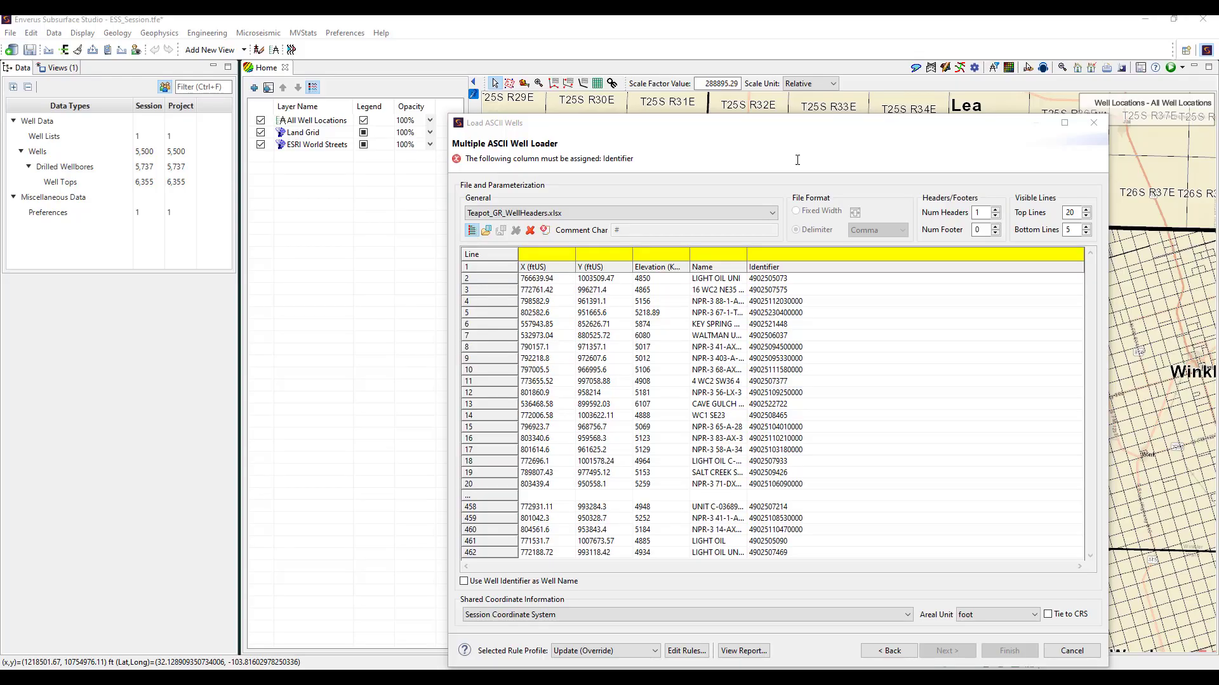
right_click(553, 255)
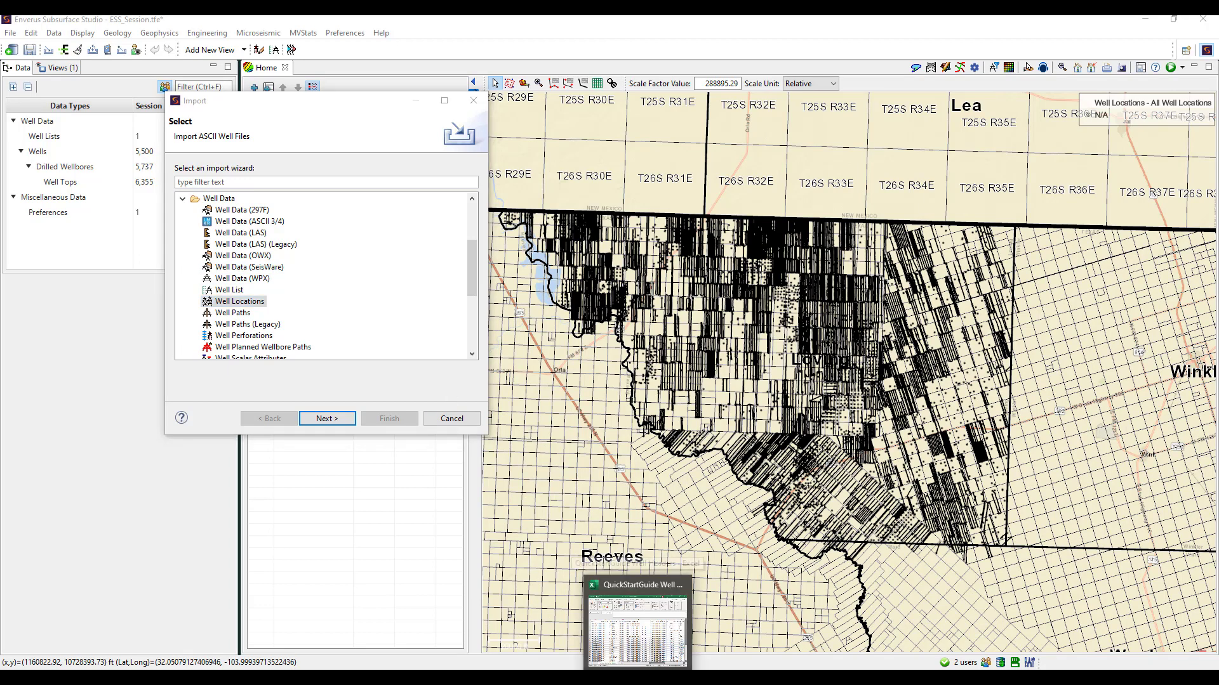
Switch to the QuickStartGuide Well Headers workbook in Excel and examine its API, well name, well number, KB and surface latitude/longitude columns
left_click(649, 604)
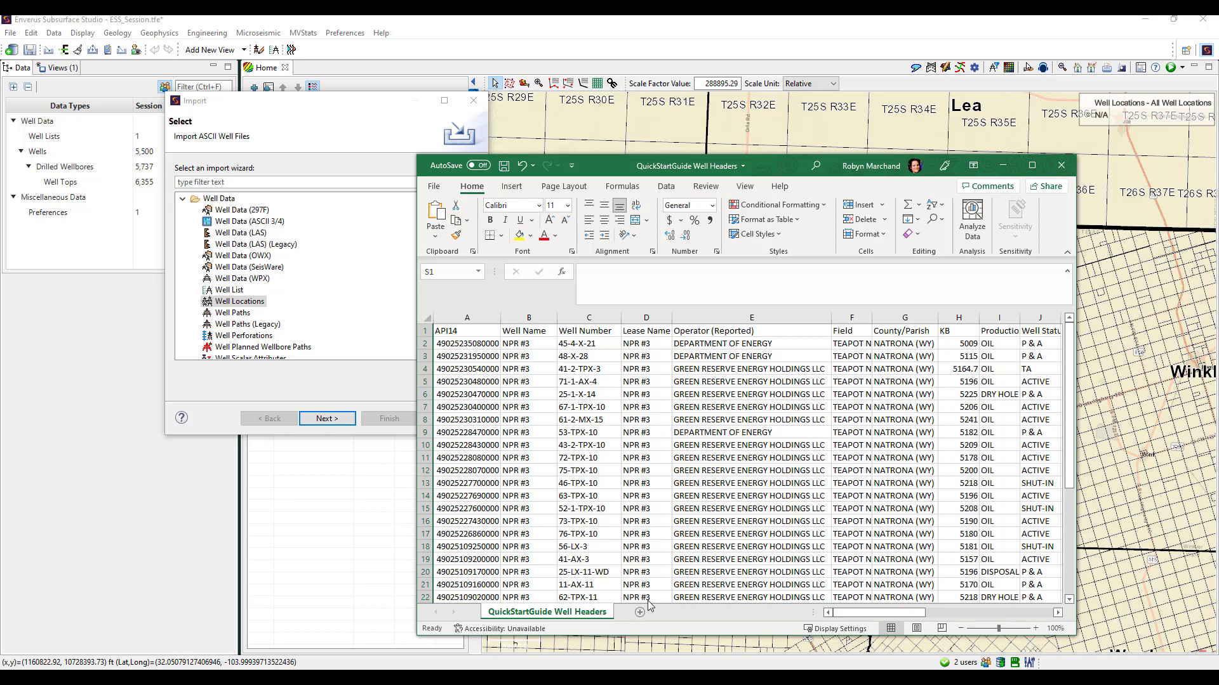
left_click(485, 314)
left_click_drag(523, 318, 574, 318)
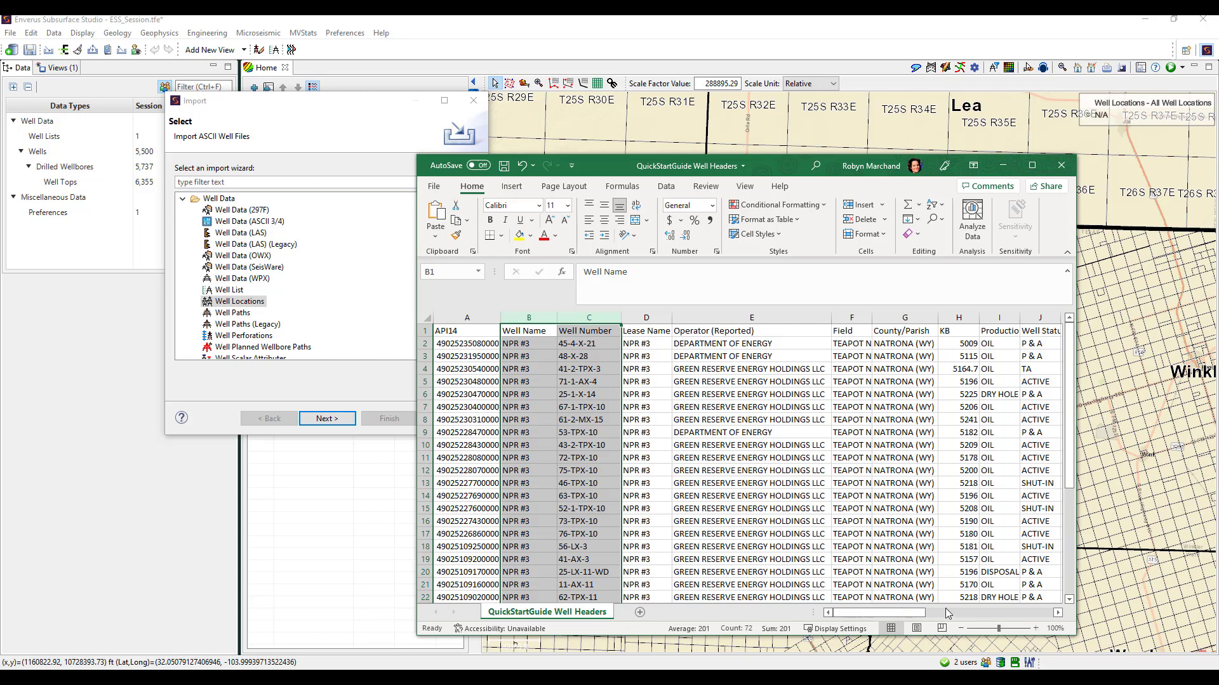
left_click(1058, 613)
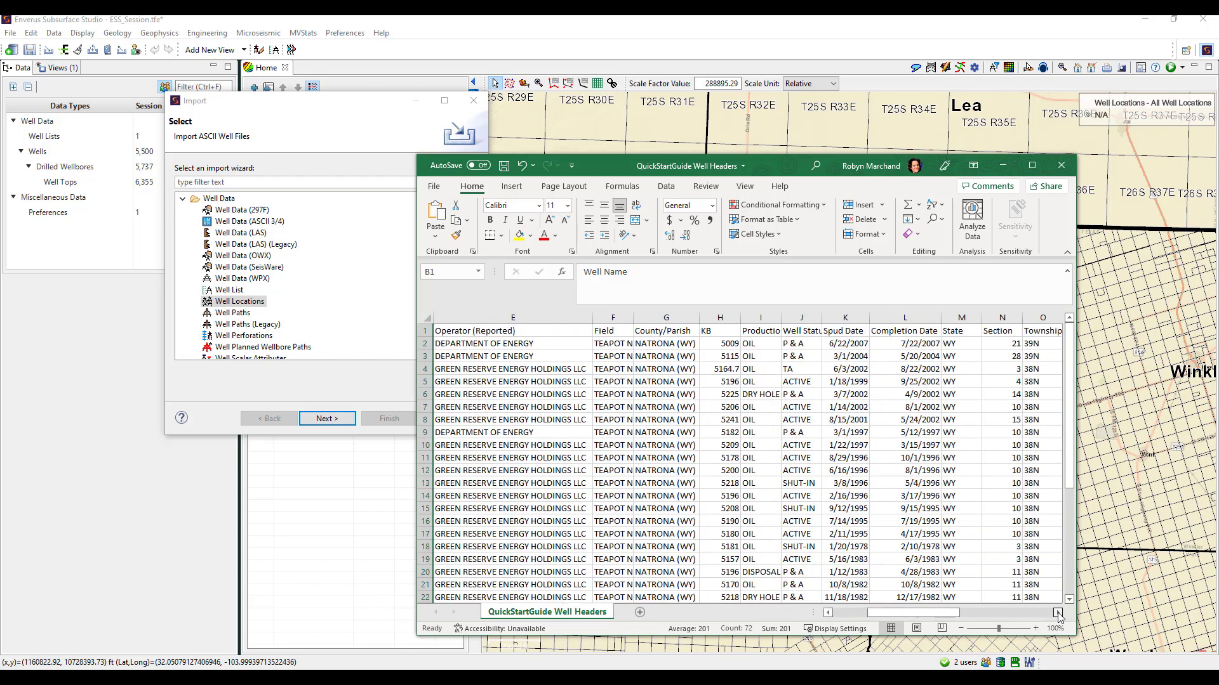
left_click(722, 316)
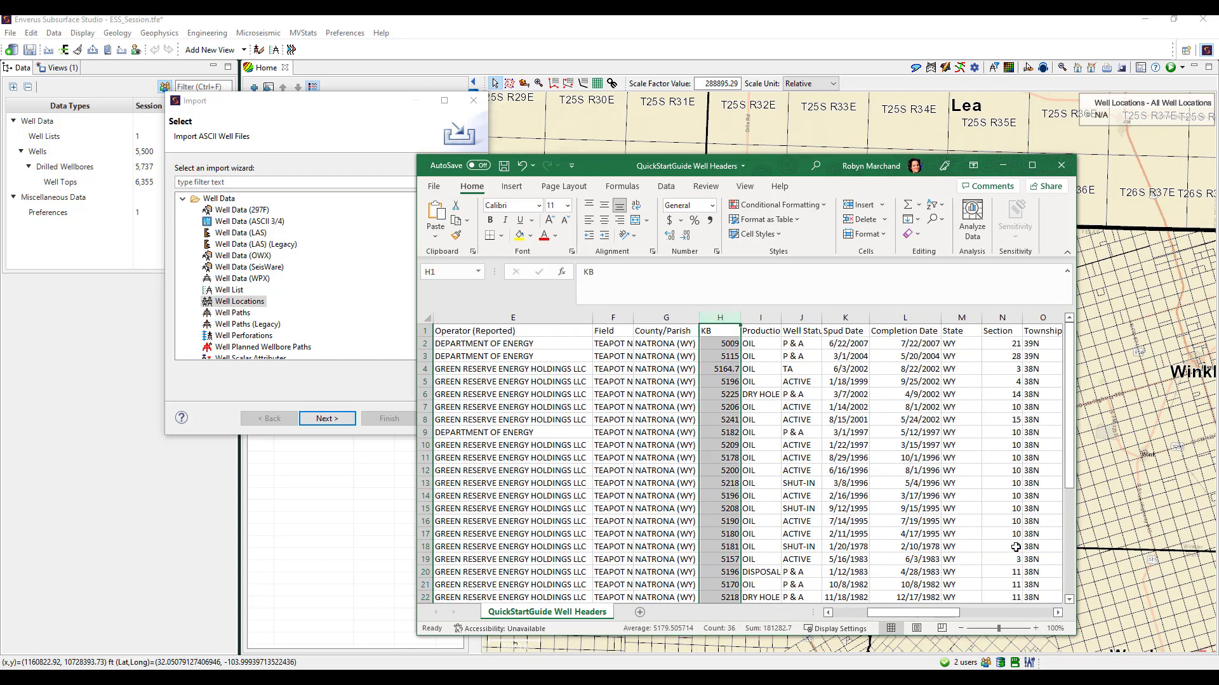
left_click(1058, 613)
left_click(1058, 613)
left_click(1058, 613)
left_click(1057, 613)
left_click(1057, 613)
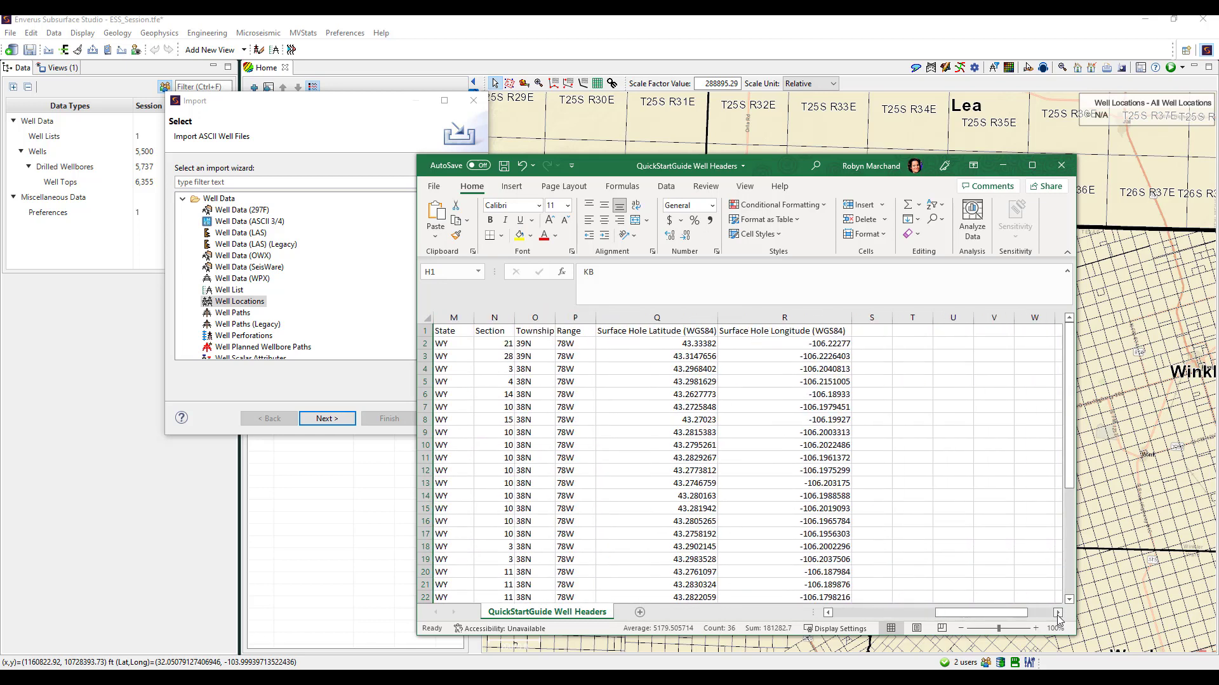
left_click_drag(657, 316, 766, 327)
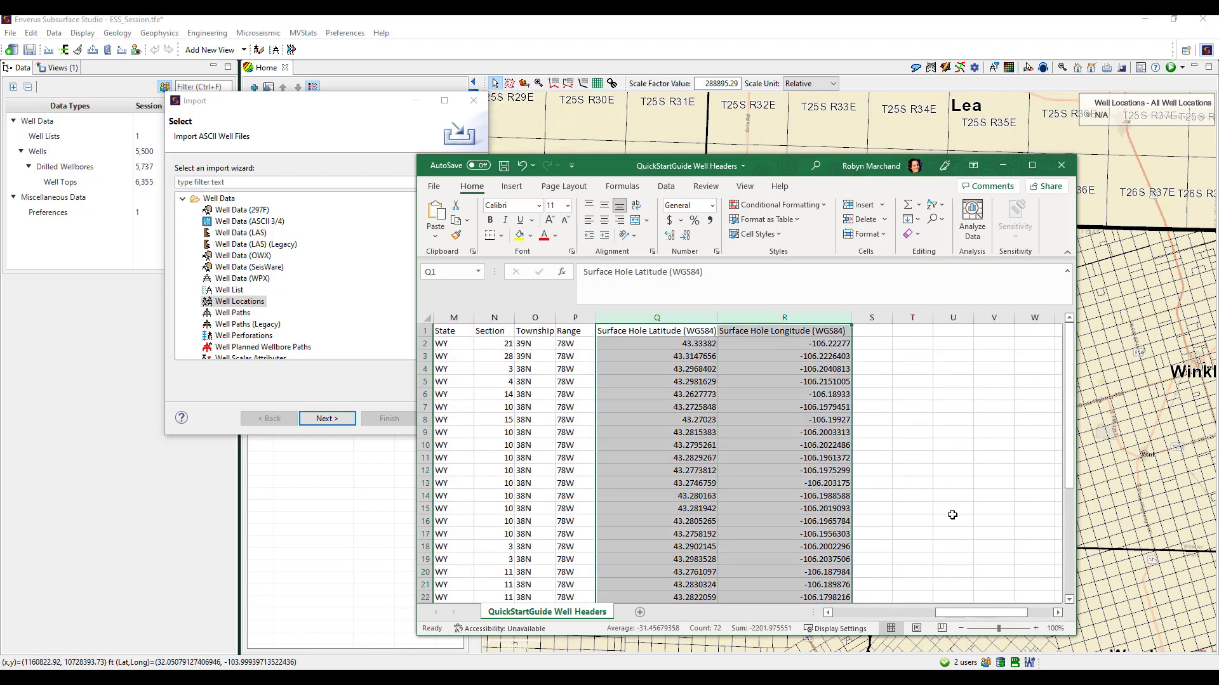
left_click_drag(976, 614, 851, 609)
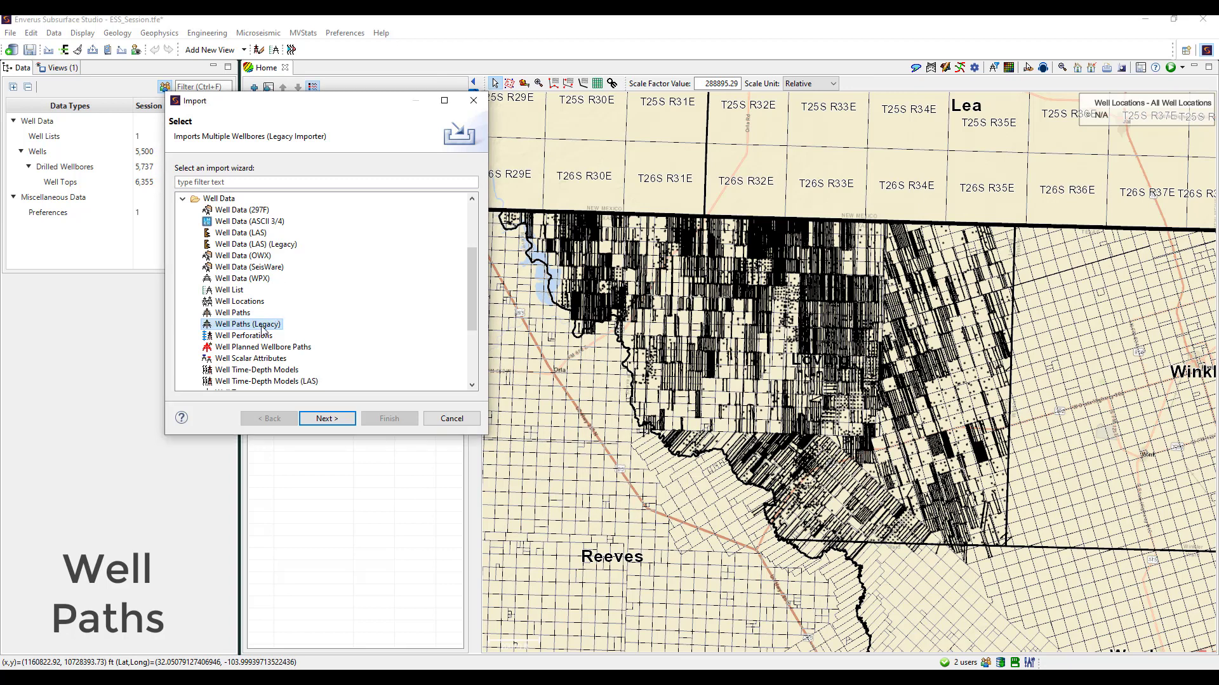
Start a Well Paths (Legacy) import, switch to the well path workbook in Excel and examine its API, measured depth, inclination and azimuth columns
left_click(327, 418)
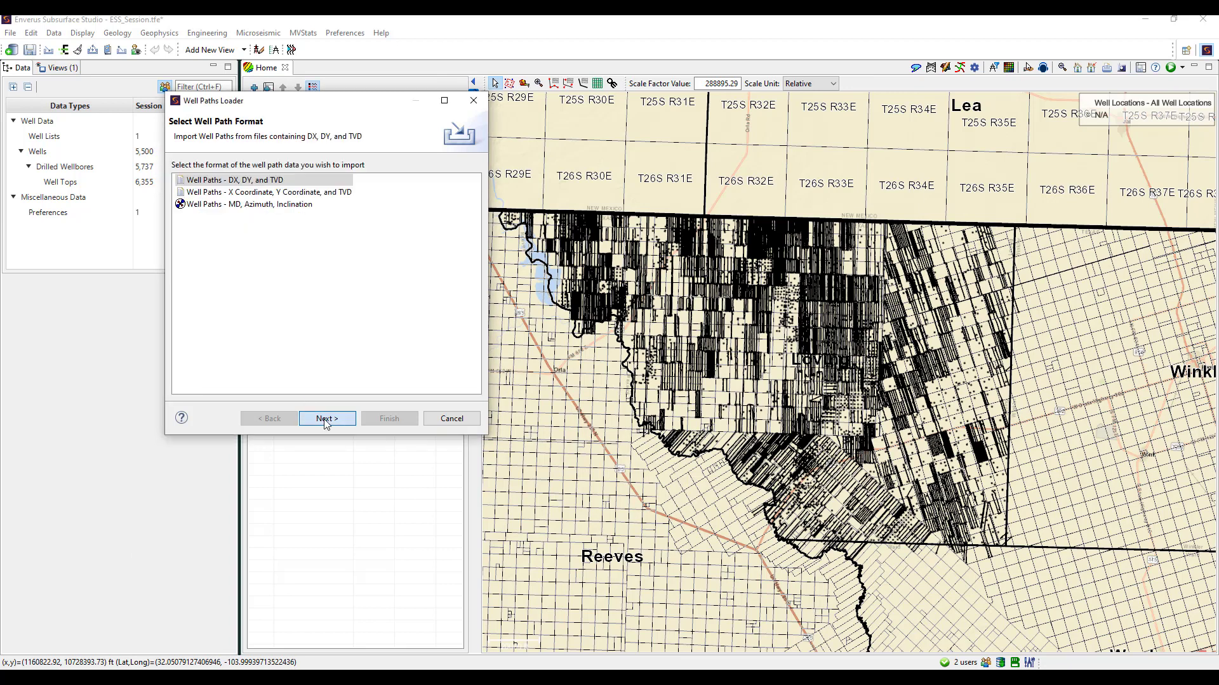
left_click(619, 678)
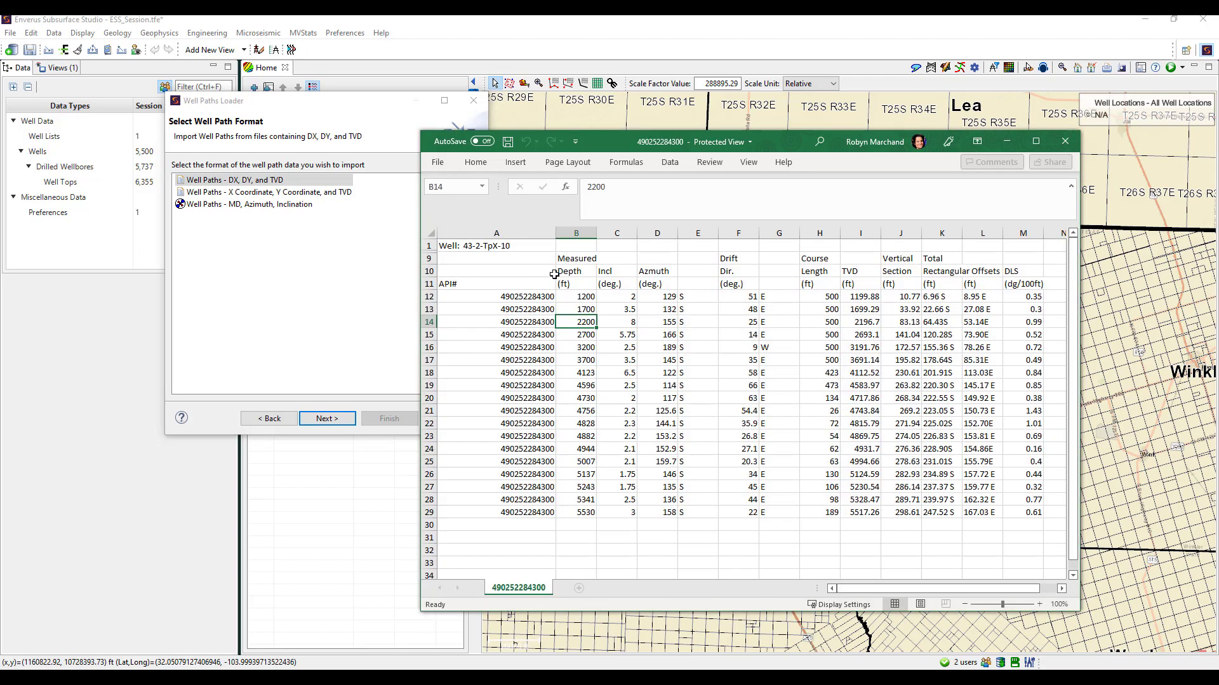
left_click(537, 233)
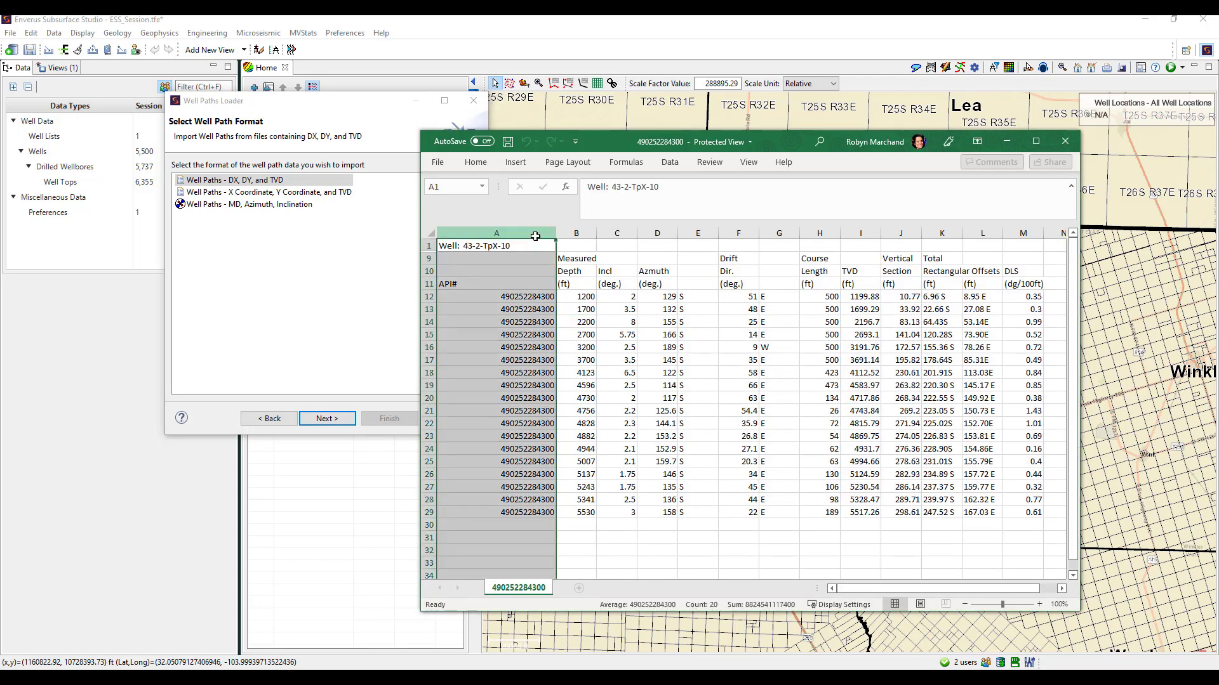
left_click(574, 233)
left_click(616, 232)
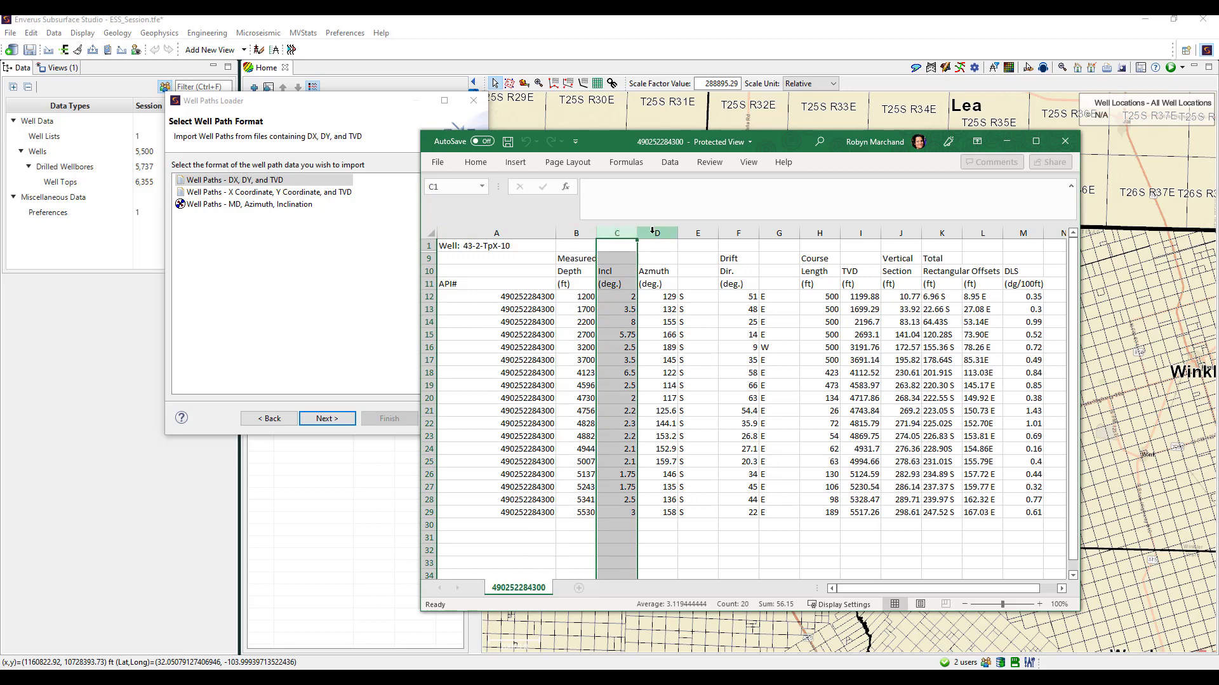
left_click(653, 233)
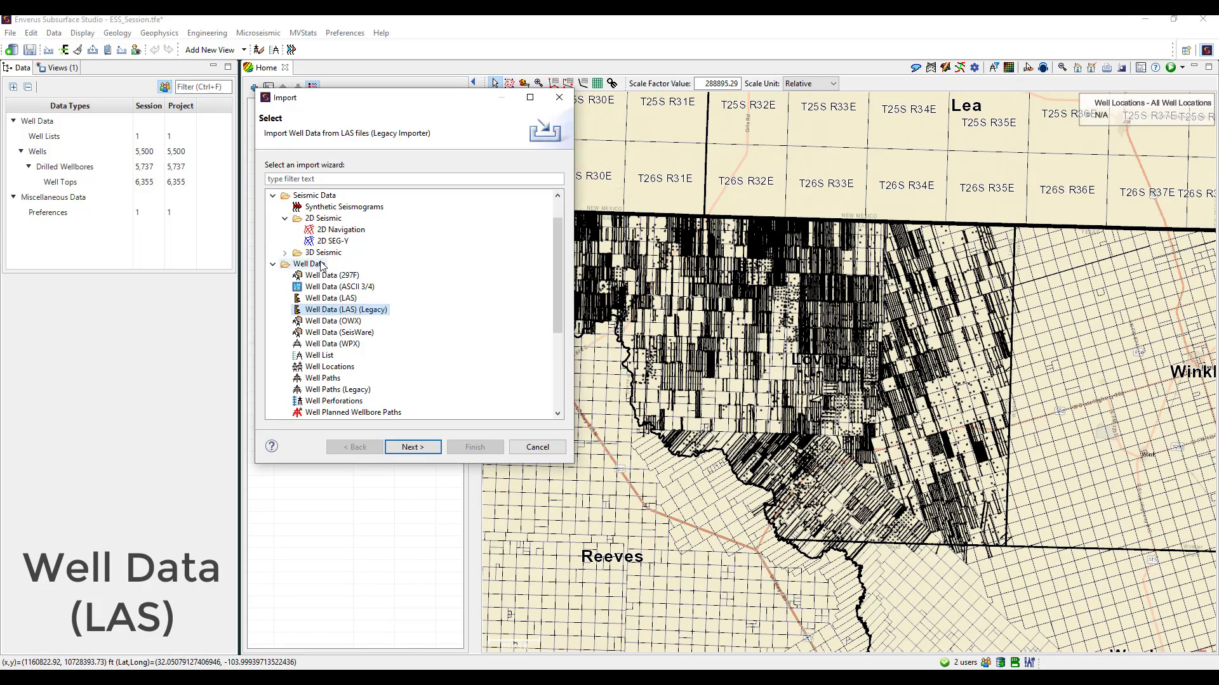
Start a Well Data (LAS) (Legacy) import, enlarge the file loader and mark all listed LAS files for loading
left_click(404, 447)
left_click_drag(577, 406, 800, 406)
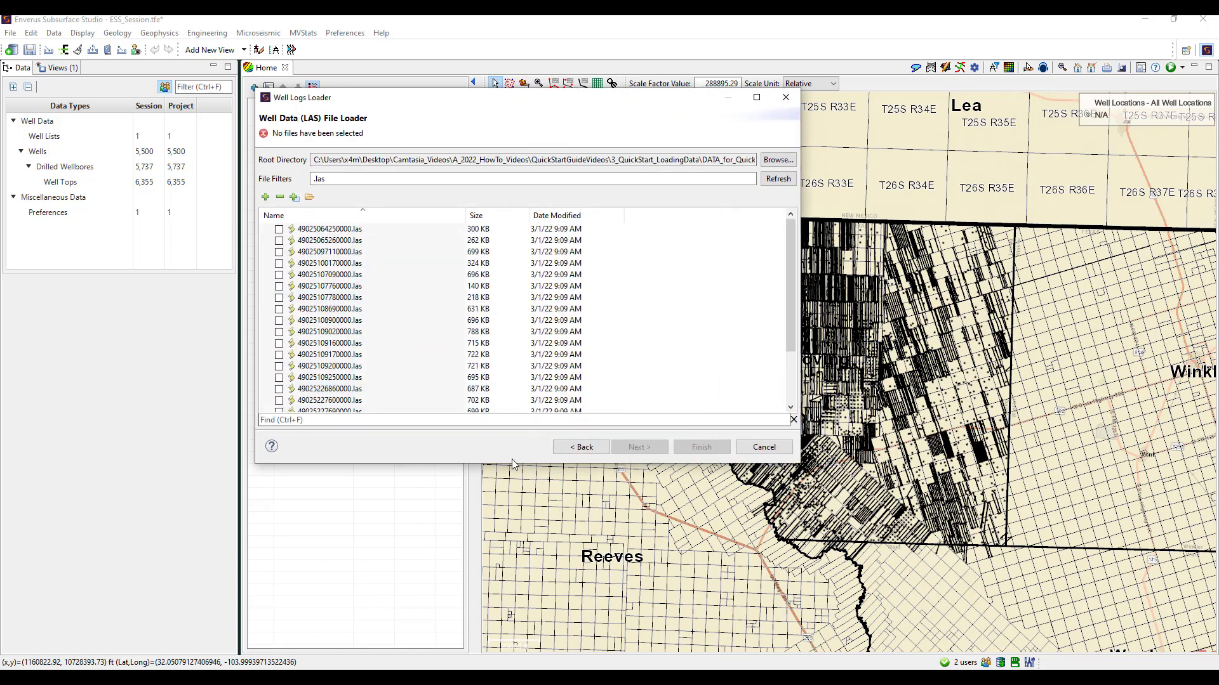
left_click_drag(515, 463, 514, 560)
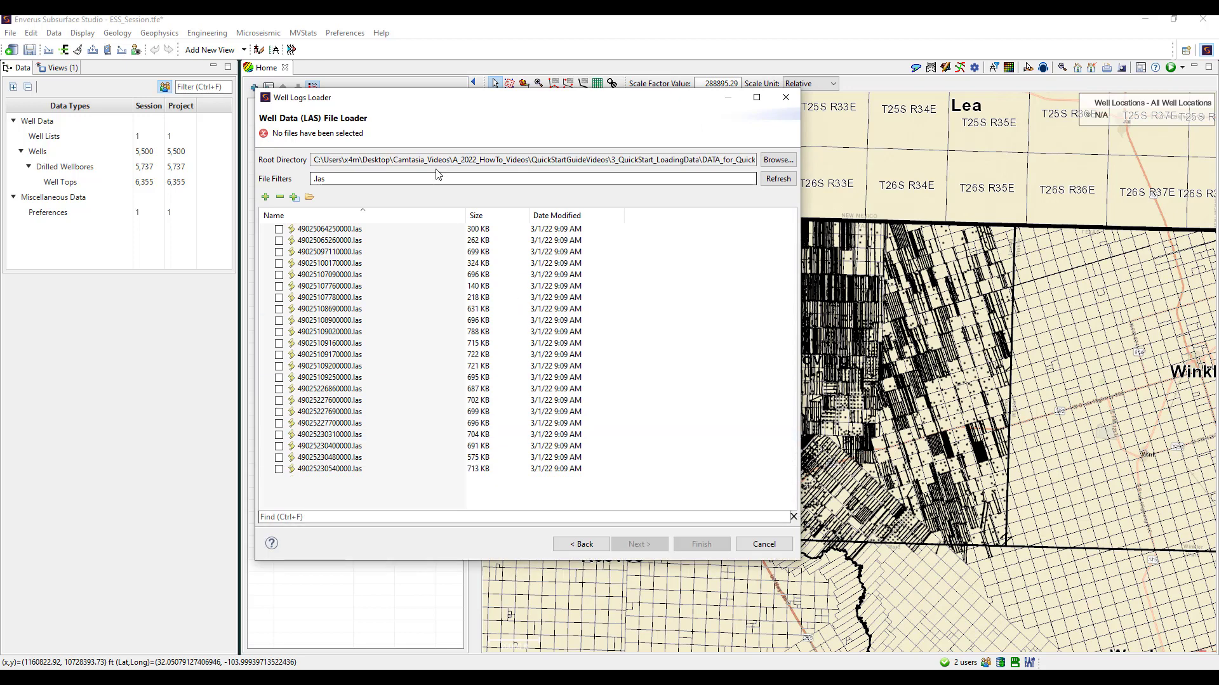
left_click(279, 229)
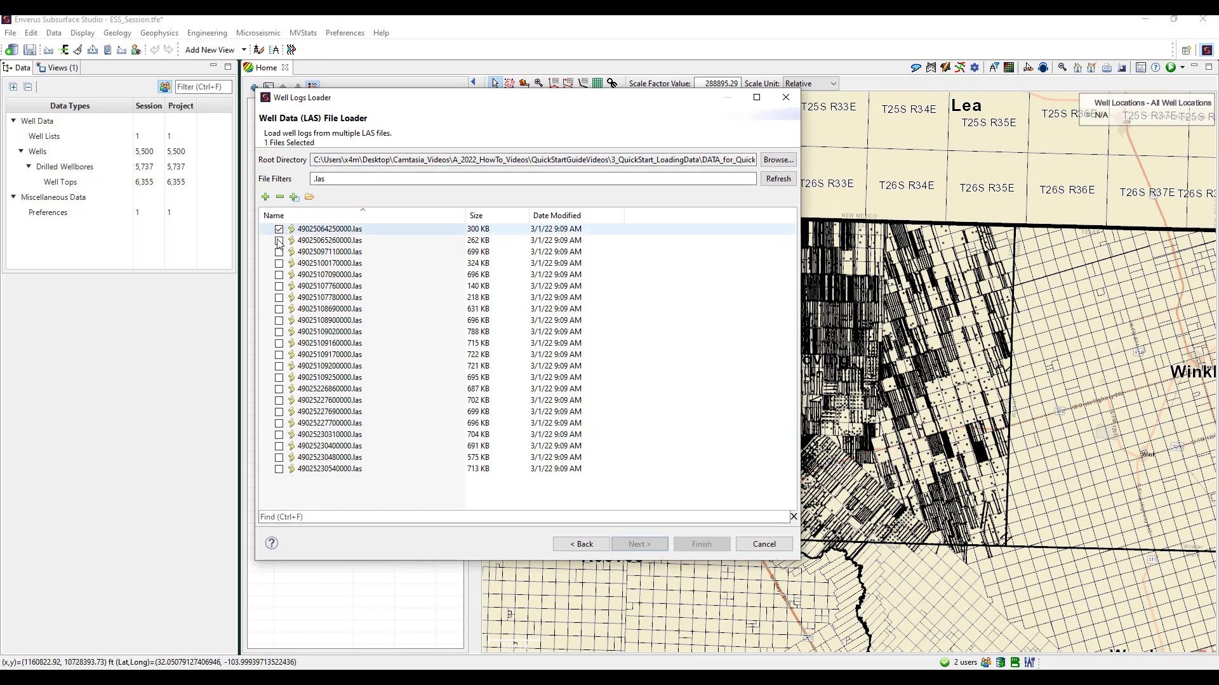
left_click(265, 198)
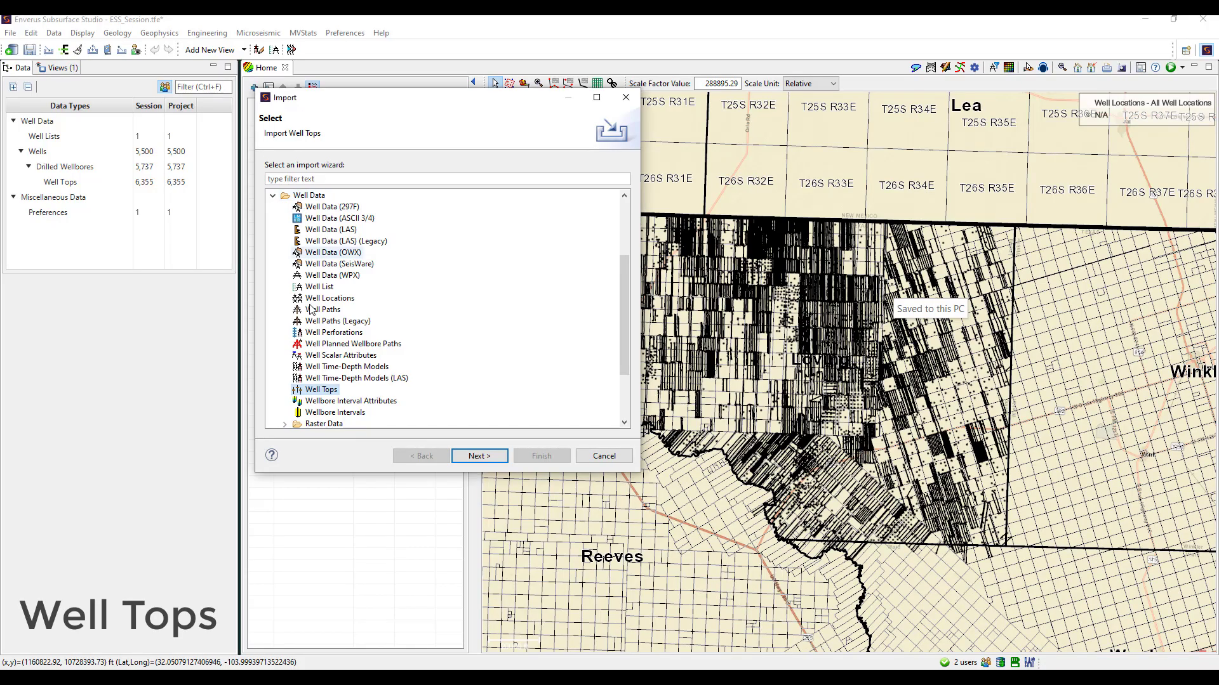
Start a Well Tops import, switch to the QuickStartGuide Formation Tops workbook in Excel and examine its API, Formation and Formation Top MD columns
left_click(471, 456)
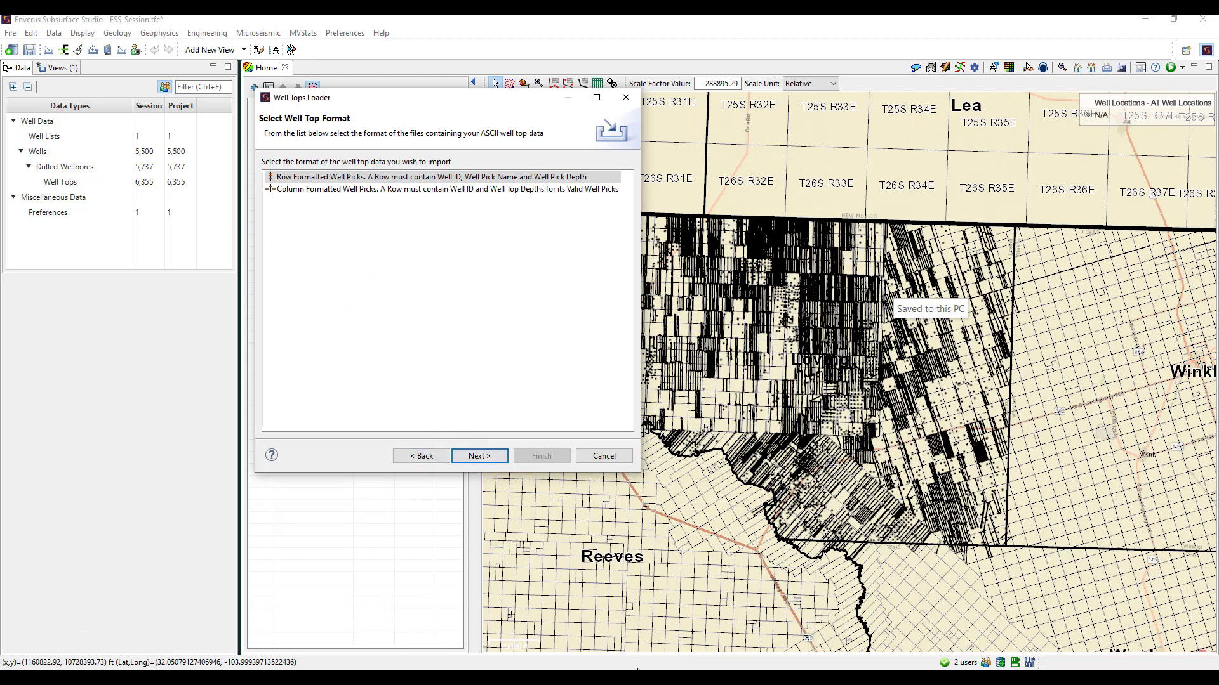
key("alt+Tab")
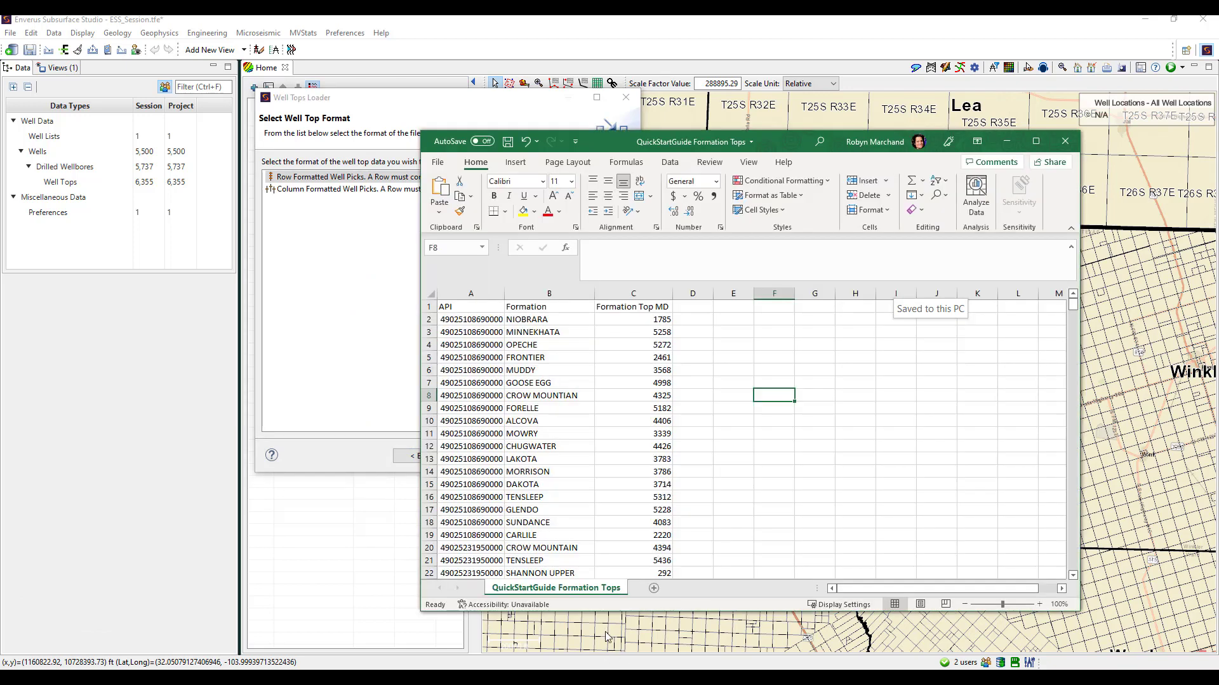
left_click(474, 293)
left_click(529, 293)
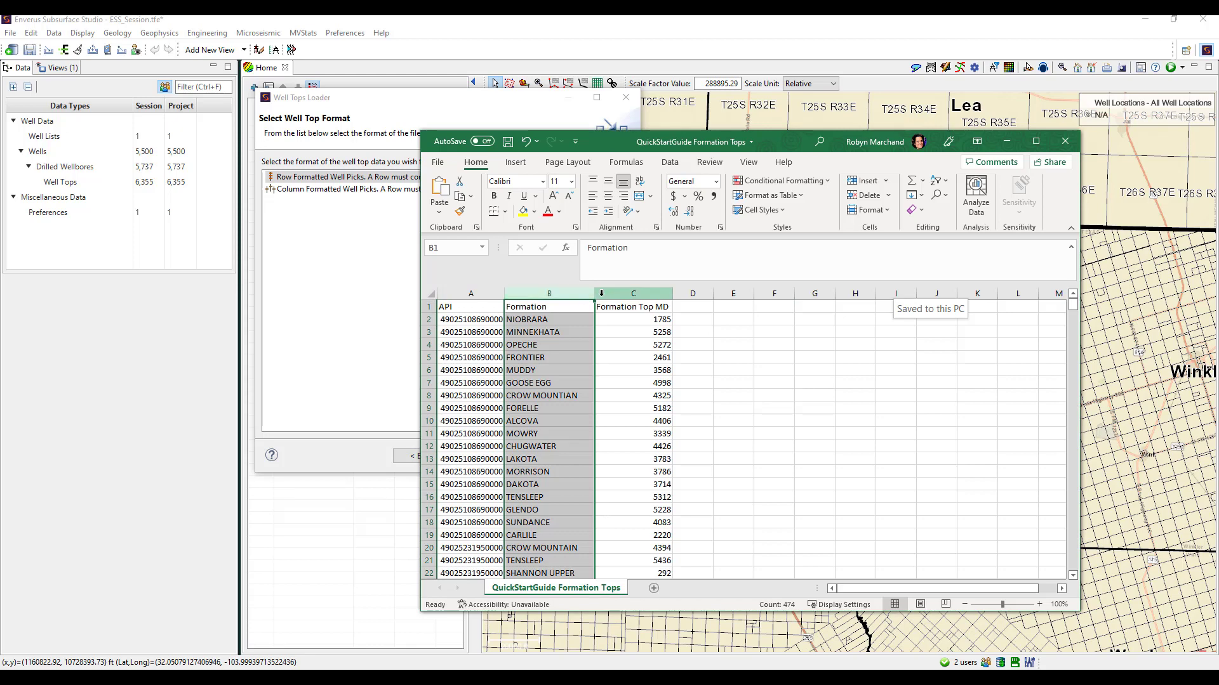
left_click(601, 294)
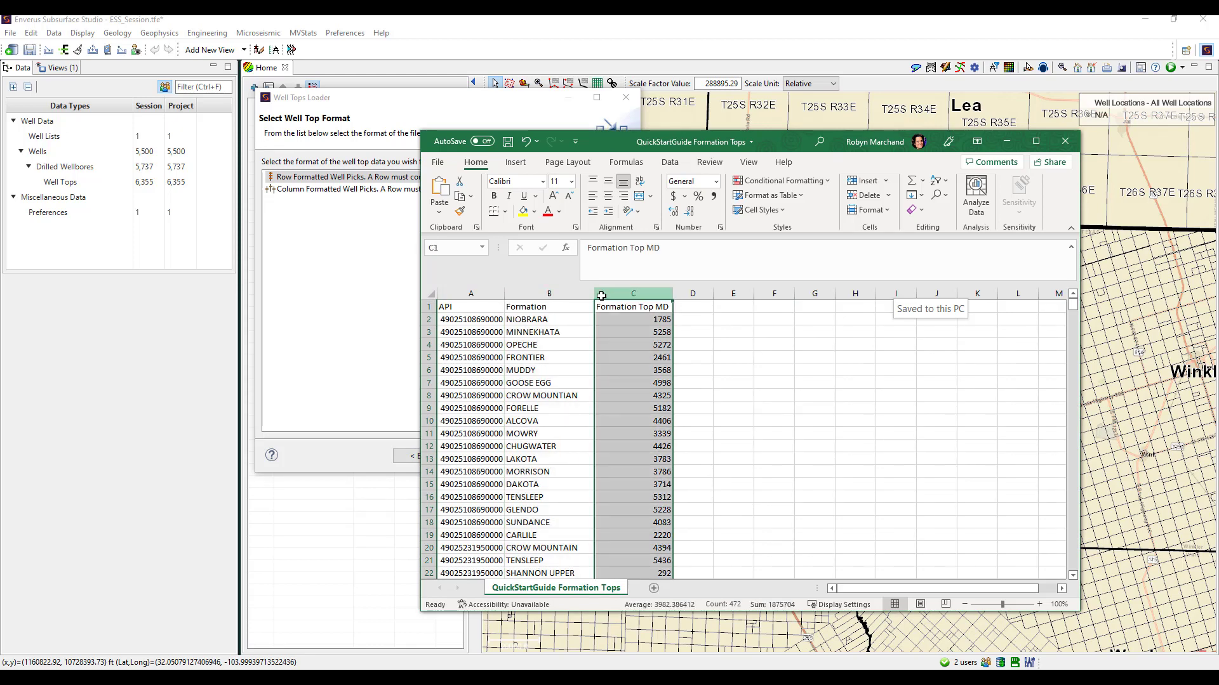
left_click_drag(609, 149, 713, 151)
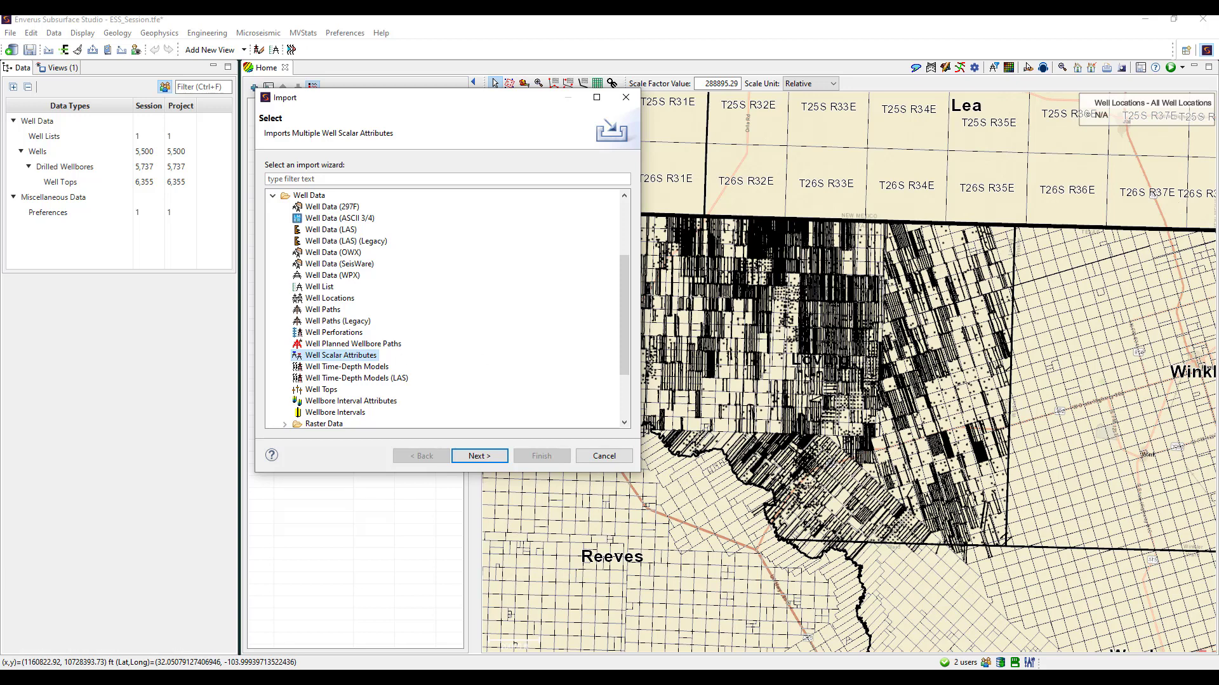
Switch to the QuickStartGuide Well Scalars workbook in Excel and examine its API14, Peak BOE, Peak Gas and Peak Oil columns
key("alt+Tab")
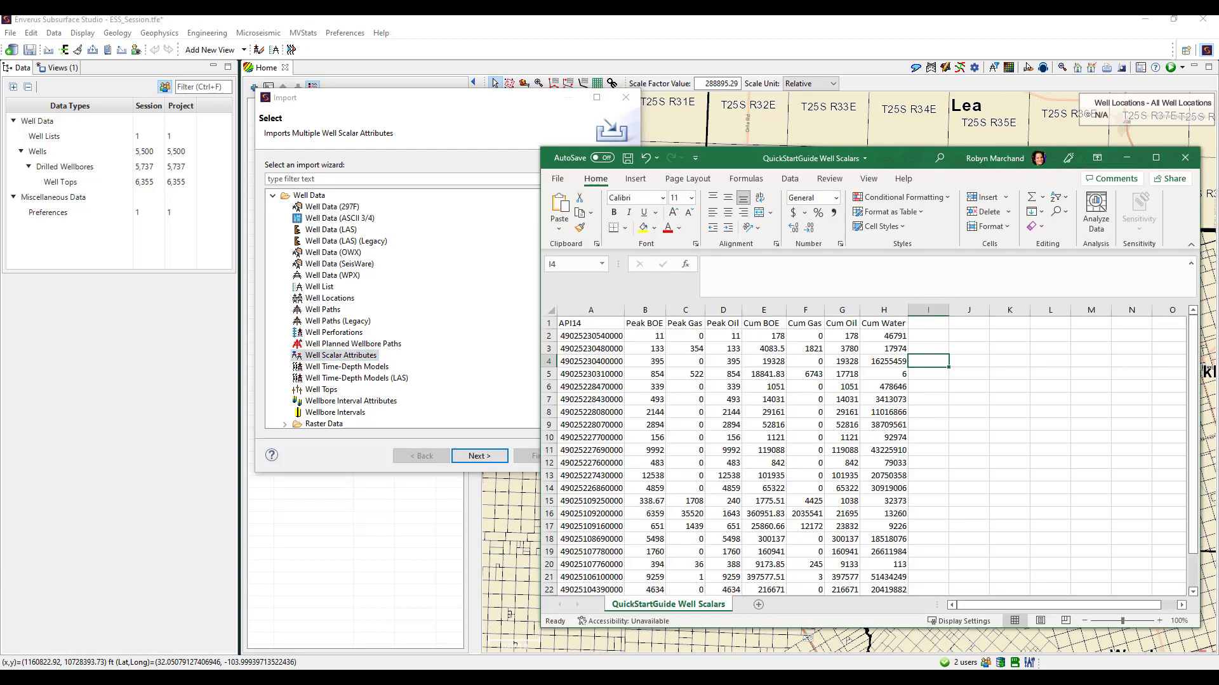
left_click(595, 311)
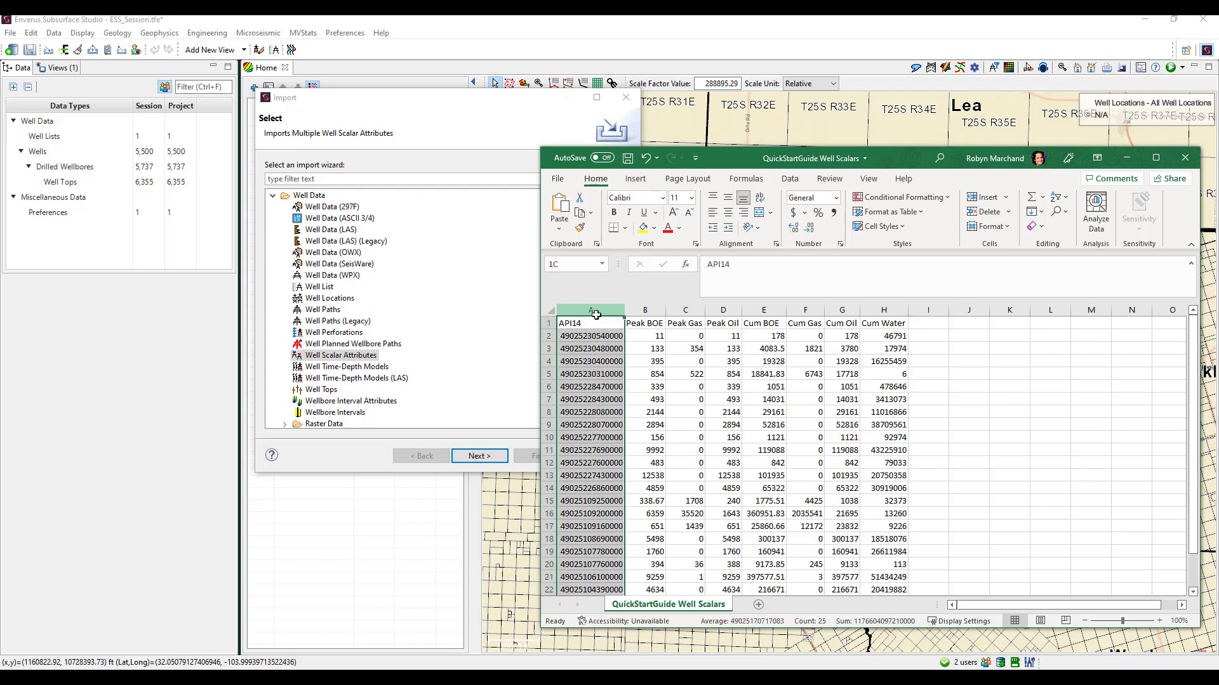
left_click(644, 309)
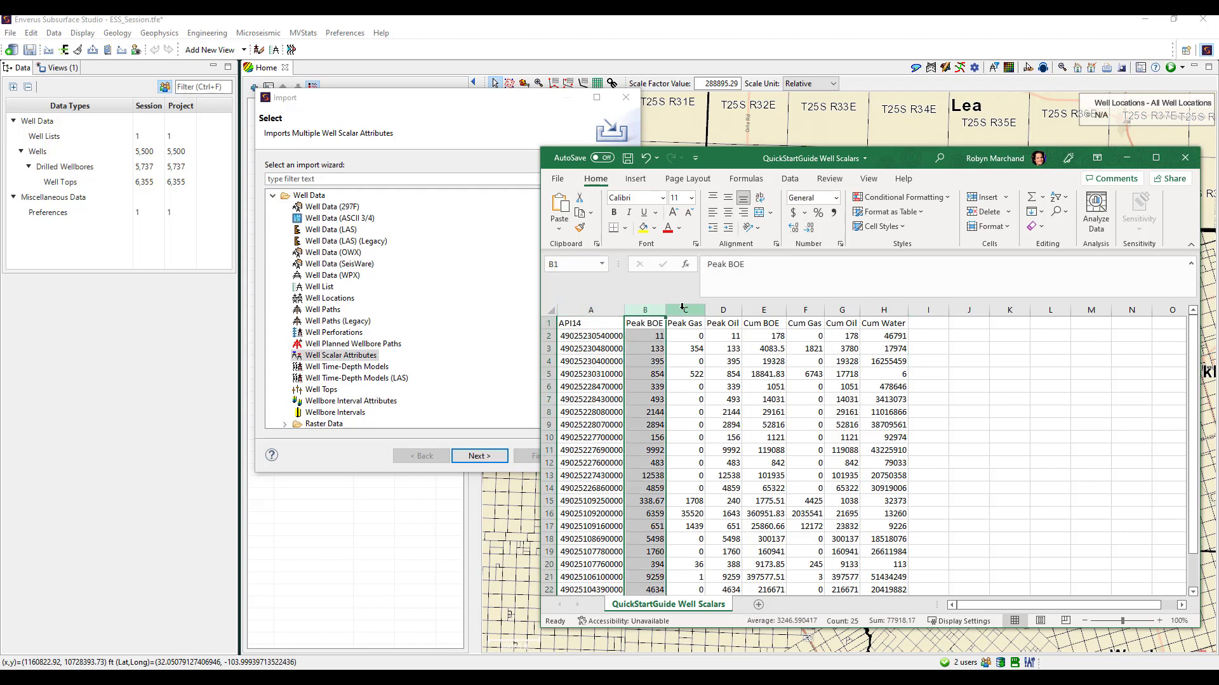
left_click(683, 309)
left_click(723, 310)
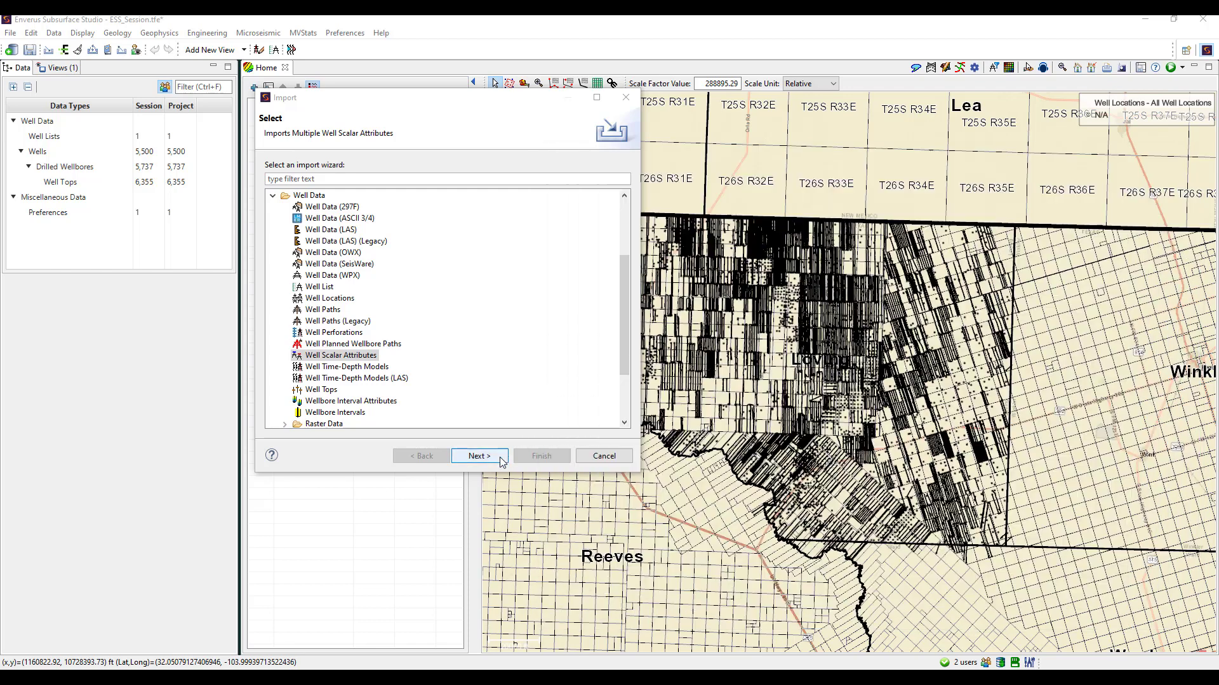
Start a Well Scalar Attributes import and load QuickStartGuide Well Scalars.csv into the column assignment preview
left_click(503, 456)
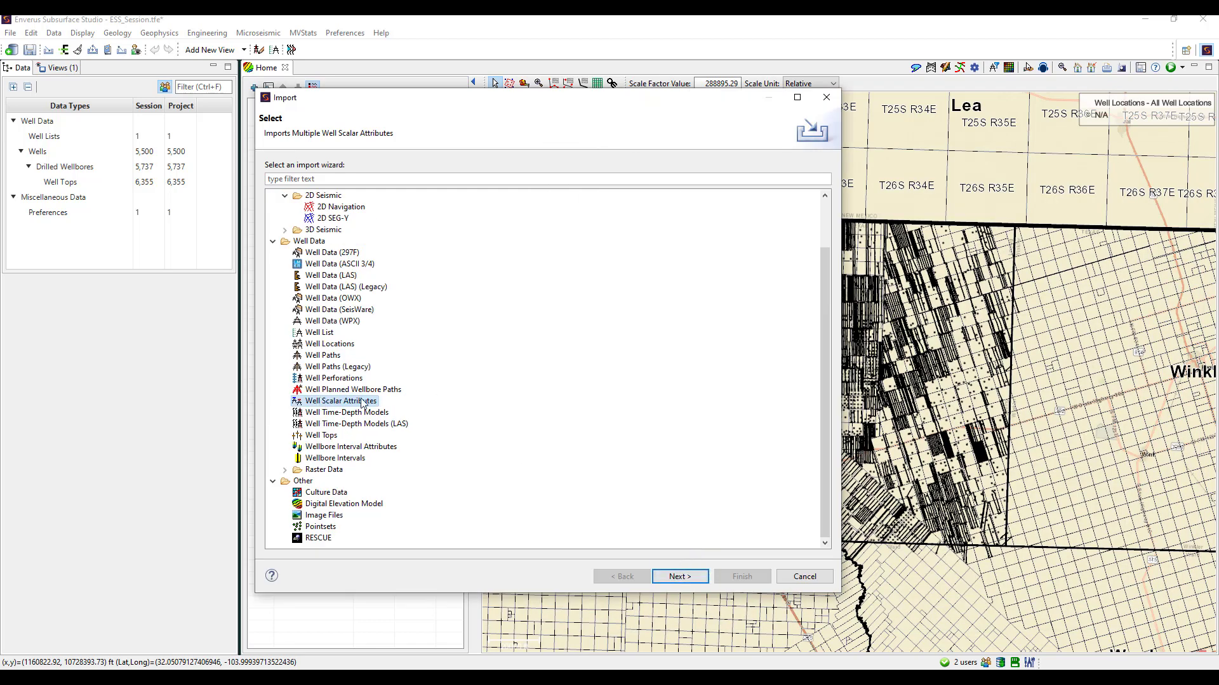
left_click(664, 578)
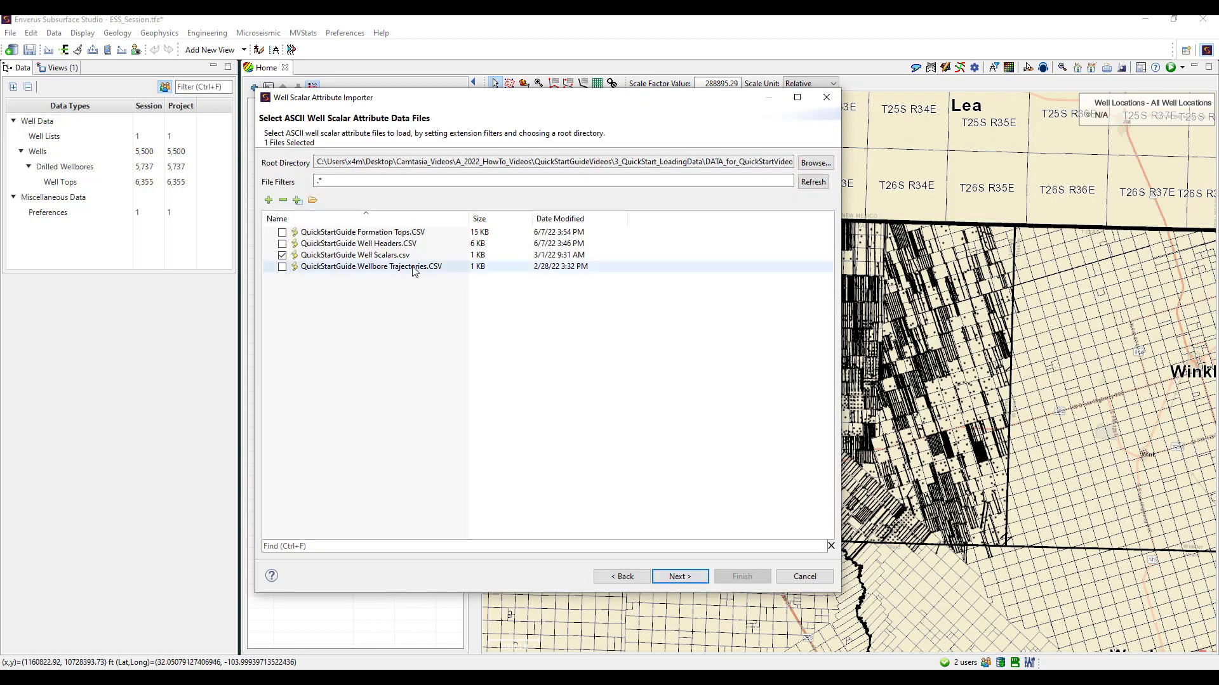
left_click(680, 576)
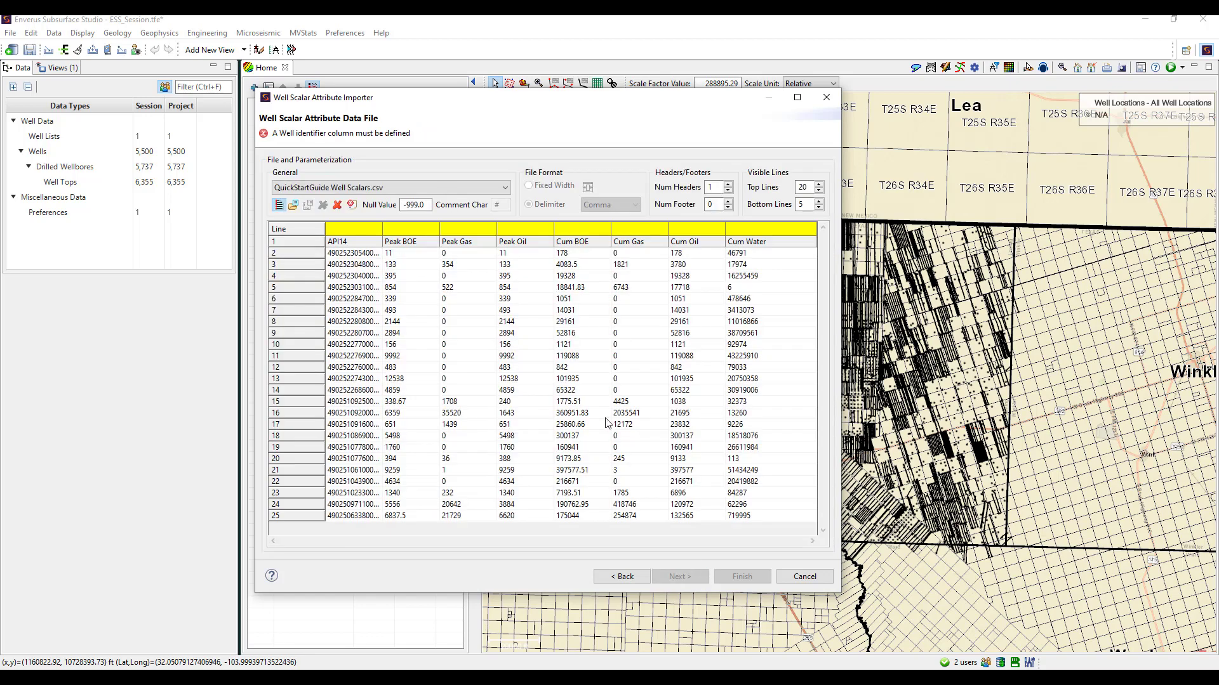
Check the API14 column's assignment options and define a new scalar attribute for the Peak BOE column, entering Peak as its name
right_click(363, 230)
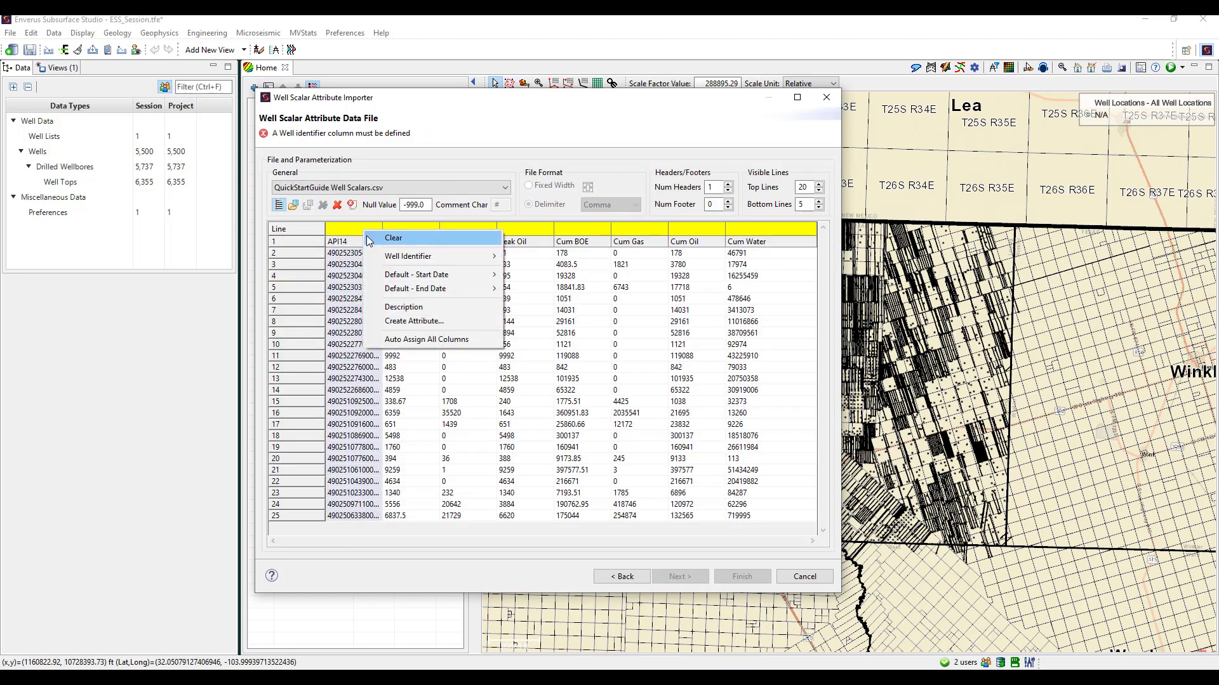
right_click(416, 232)
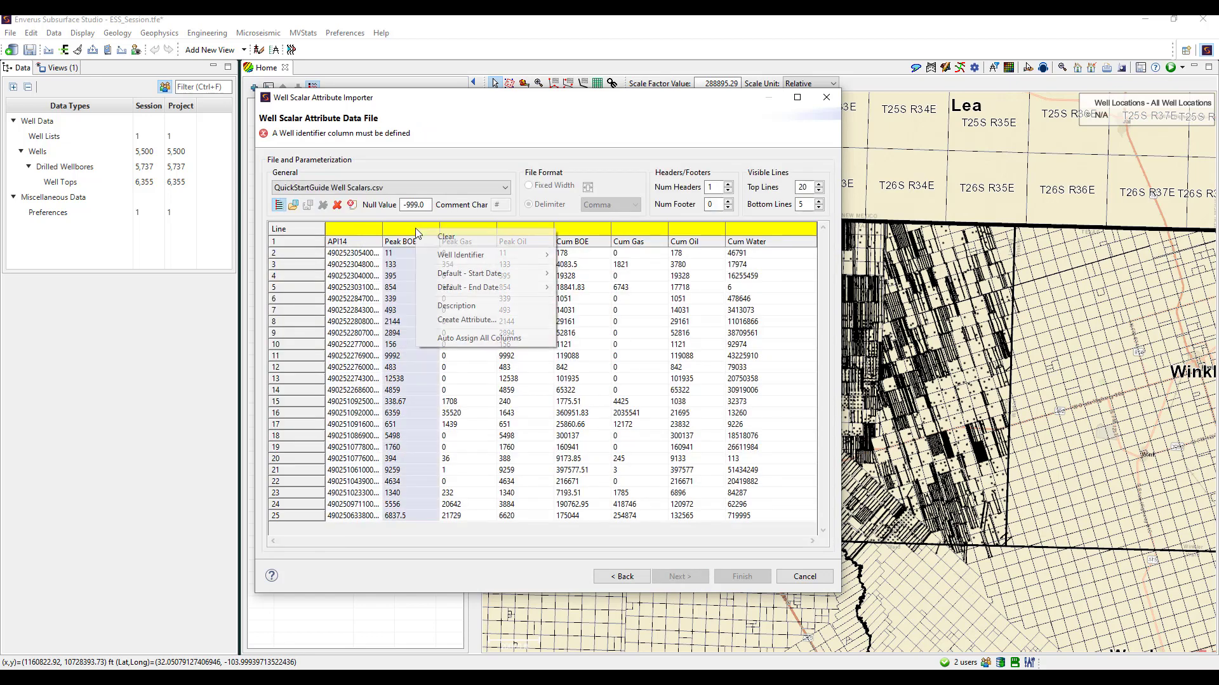
left_click(468, 321)
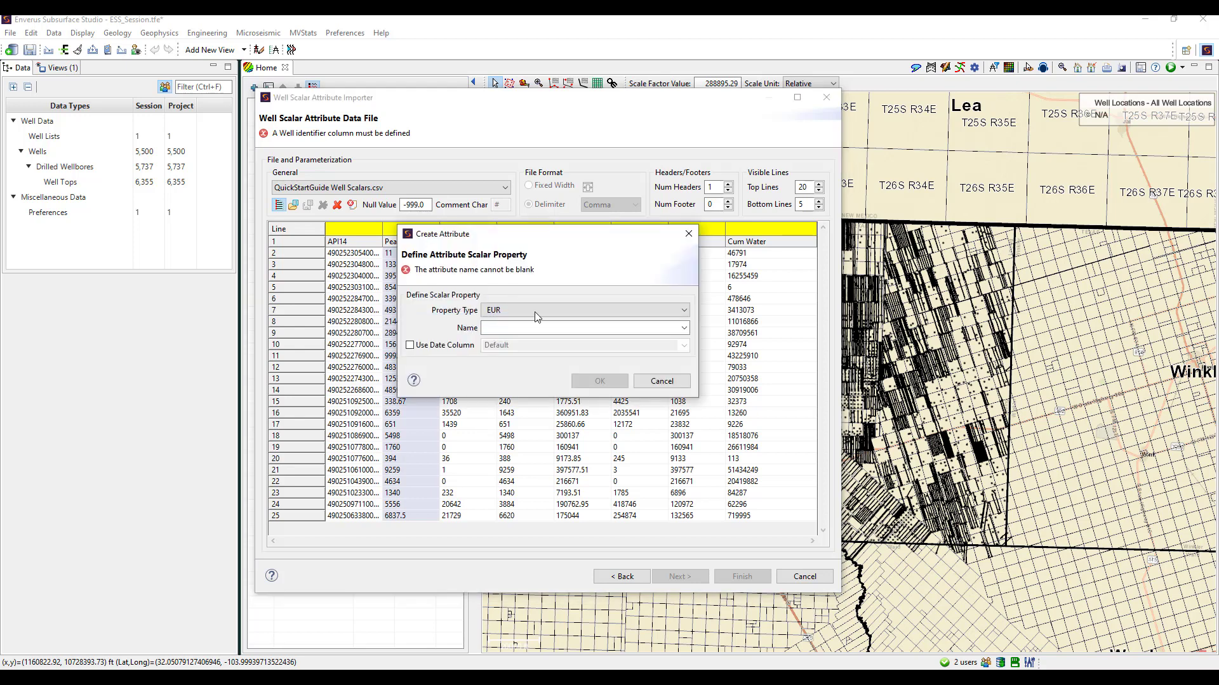
left_click(663, 311)
left_click(663, 314)
left_click(620, 327)
type("Peak")
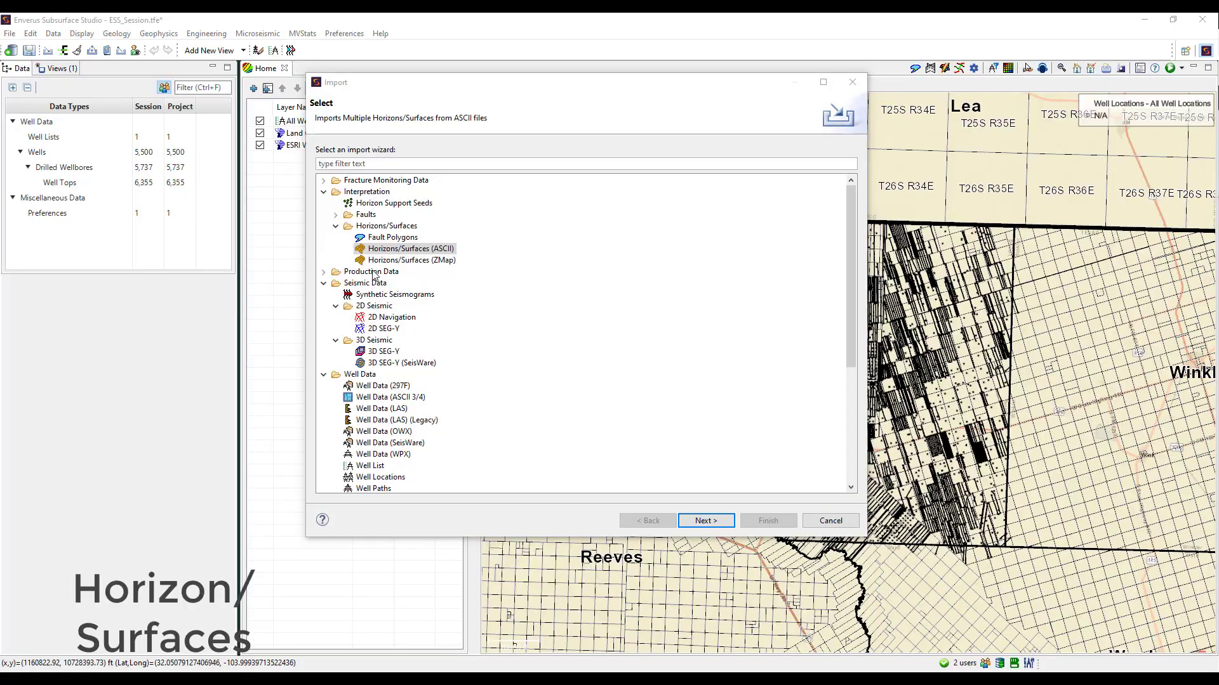
Select the Horizons/Surfaces (ASCII) import, switch to Notepad and examine the headers and columns of the Niobrara and 022019_Clearfork files
left_click(450, 250)
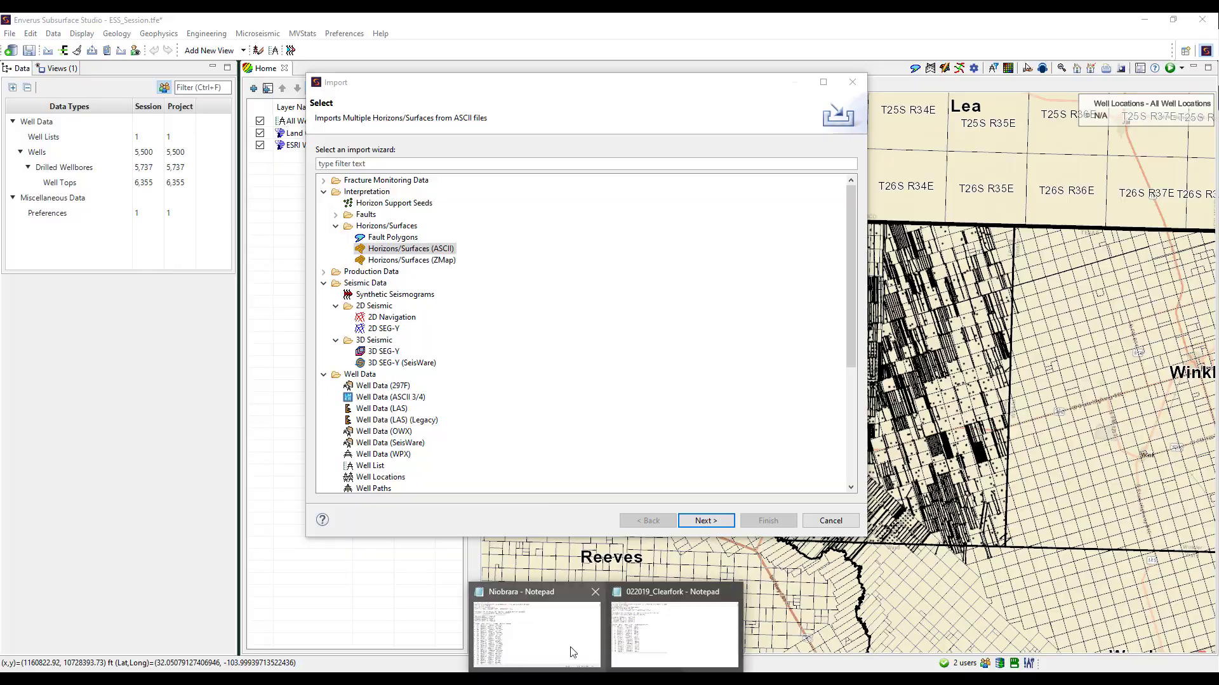
left_click(534, 625)
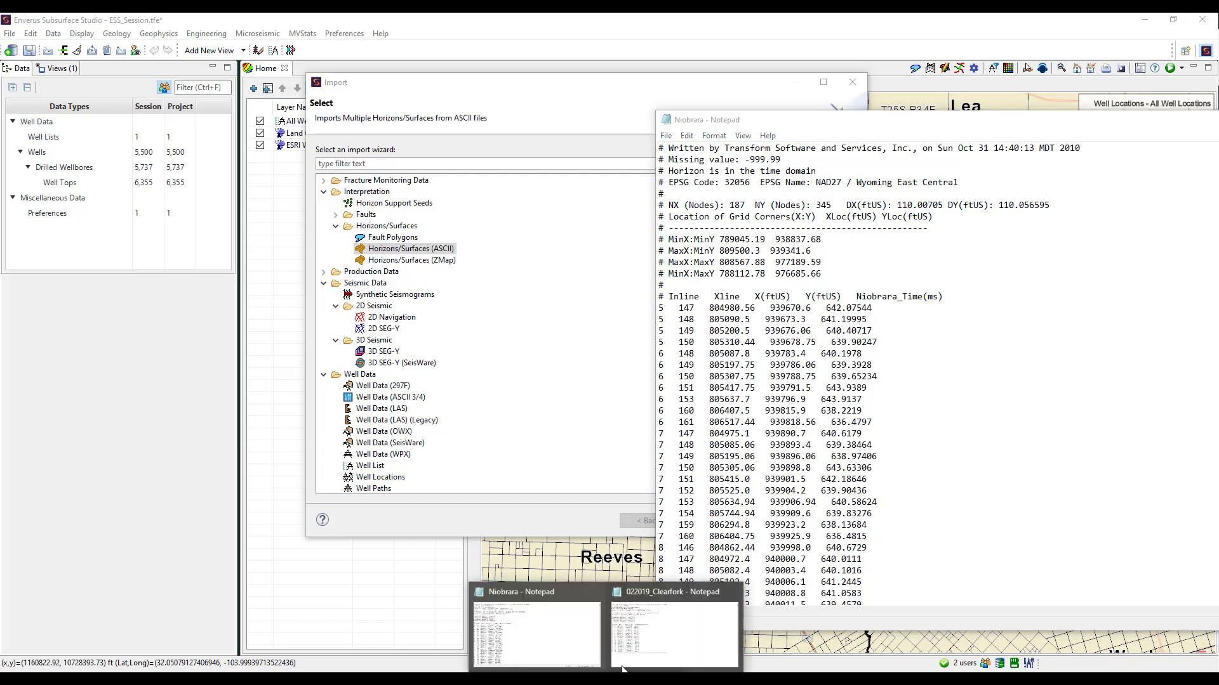
left_click(656, 649)
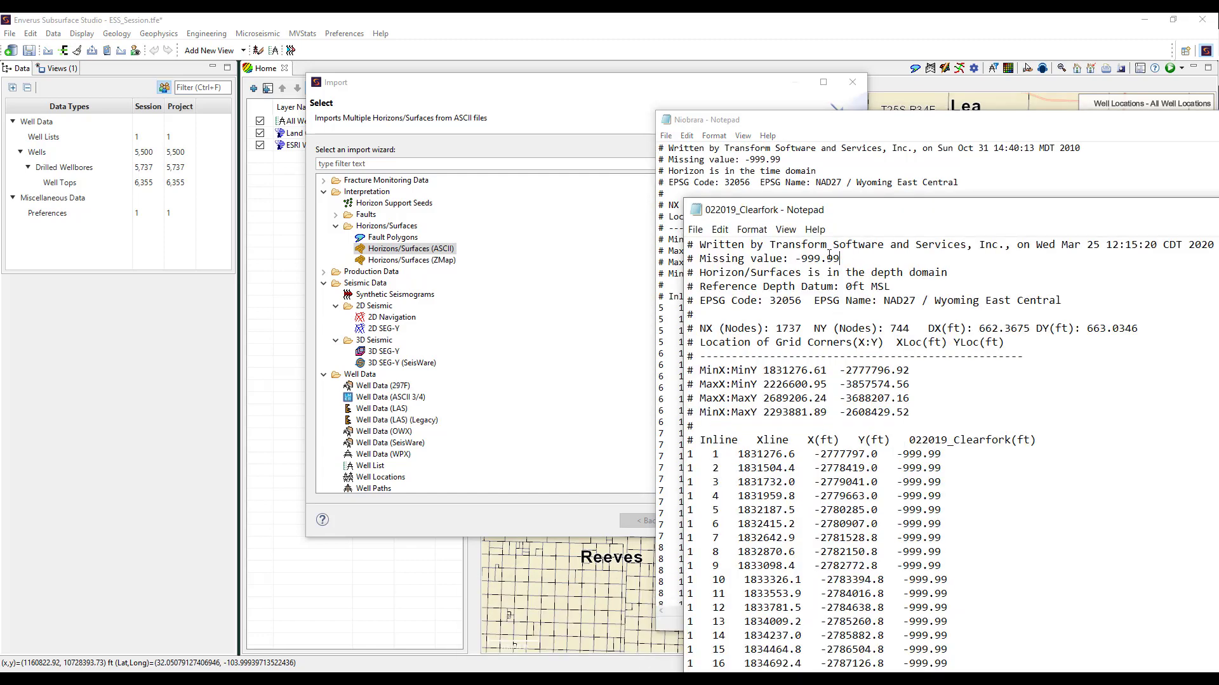
left_click_drag(855, 253, 789, 256)
left_click(921, 468)
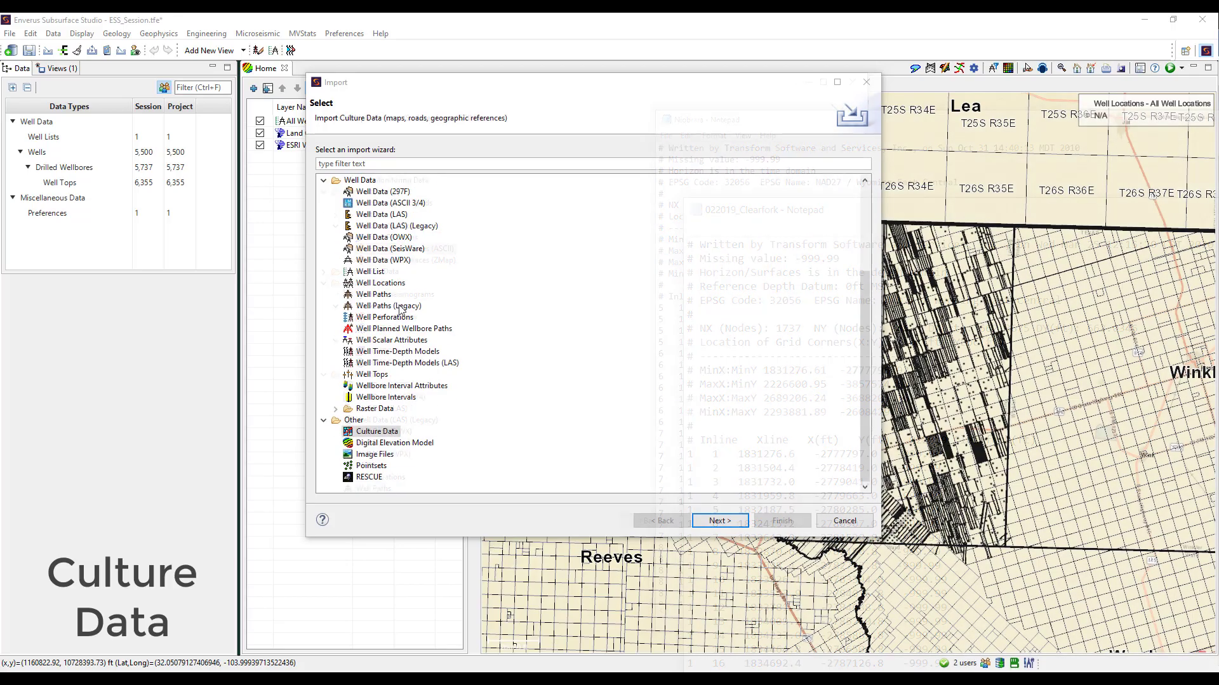
Start a Culture Data import, check the supported file formats and open RMOTC Boundary as the culture file
left_click(712, 522)
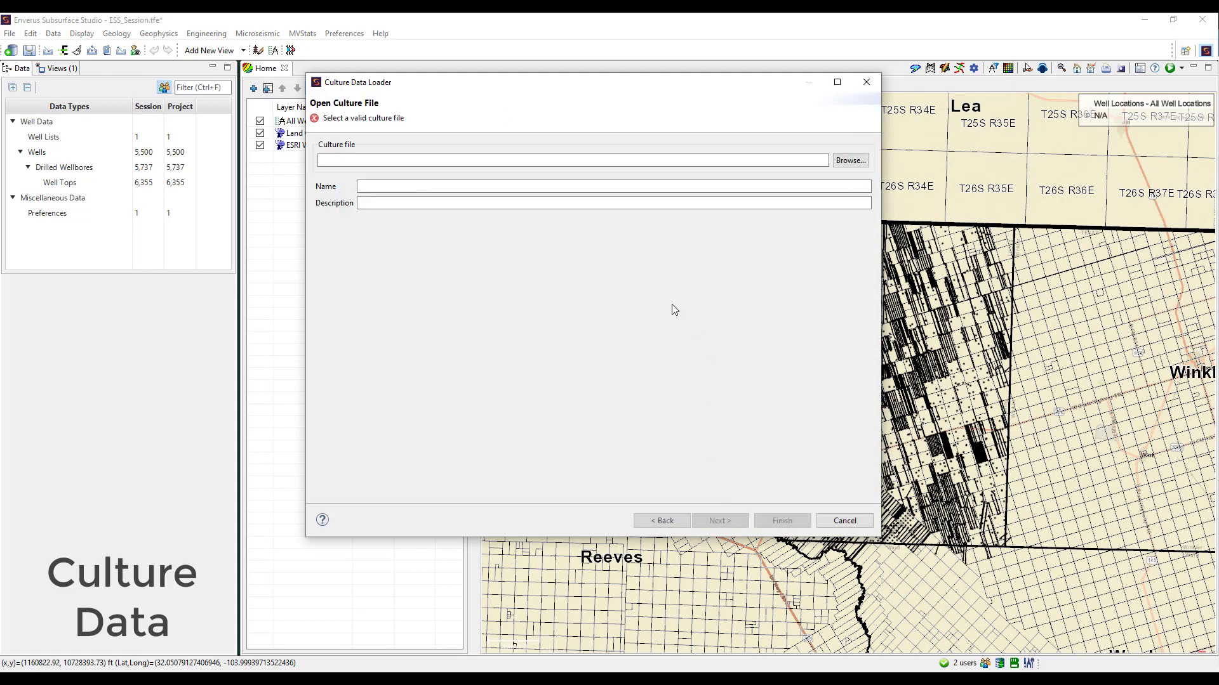
left_click(851, 158)
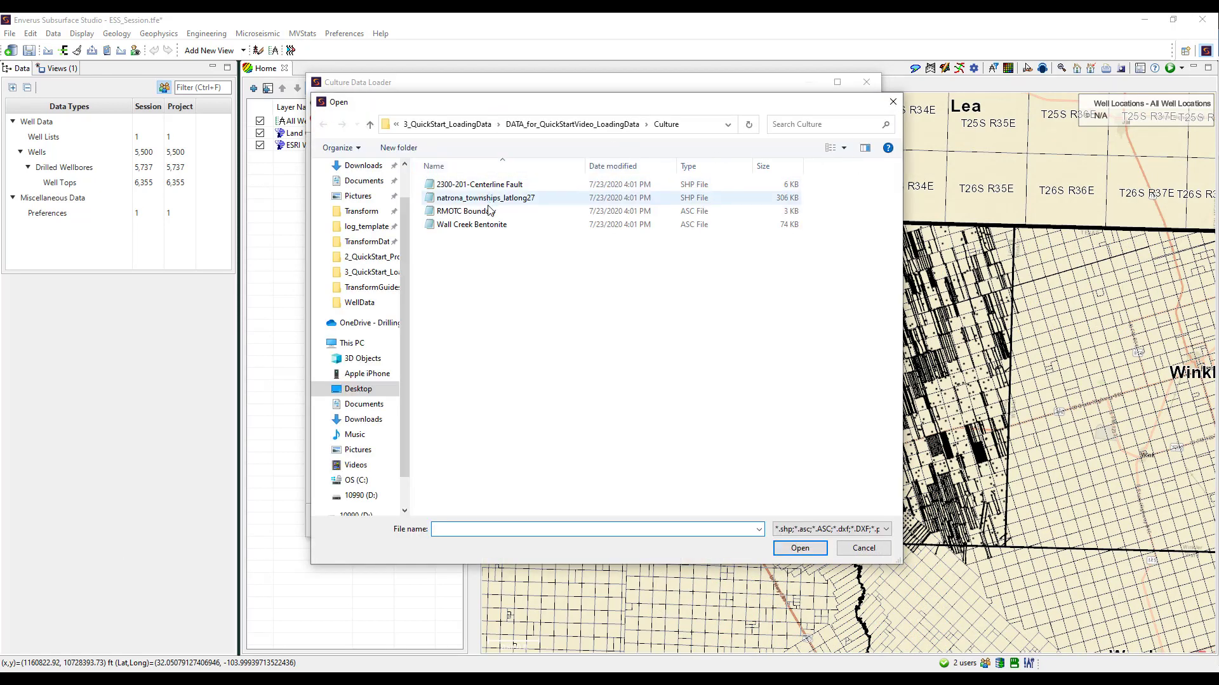
left_click(838, 529)
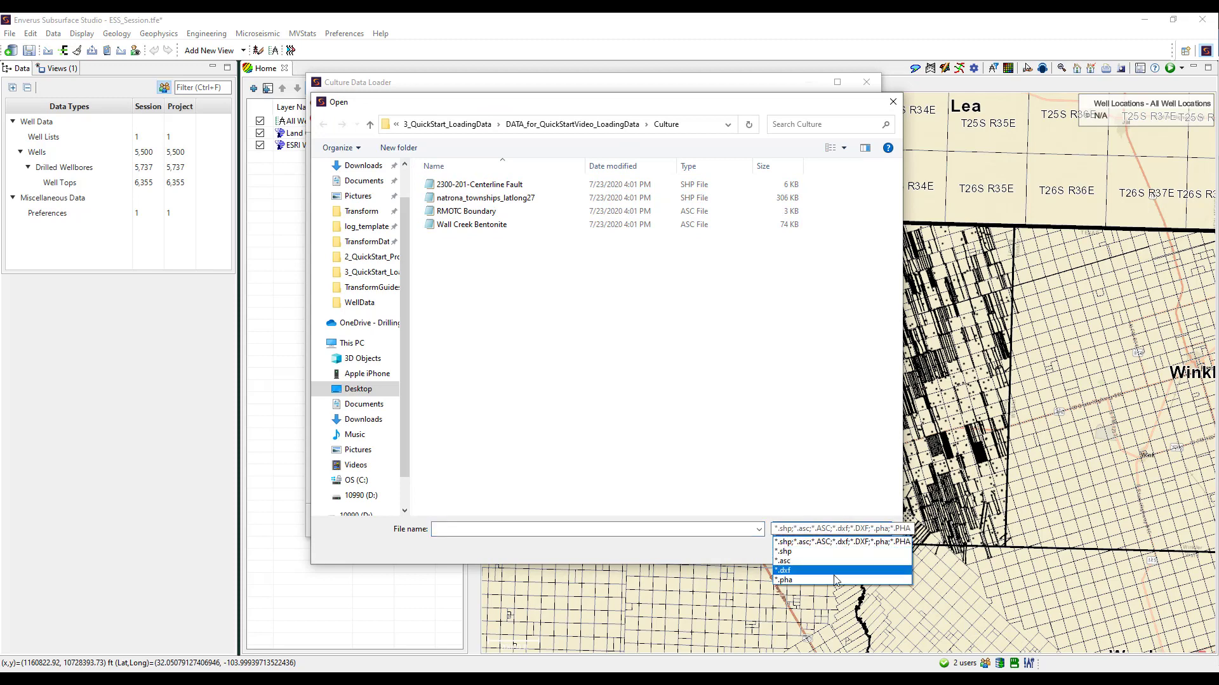
left_click(492, 211)
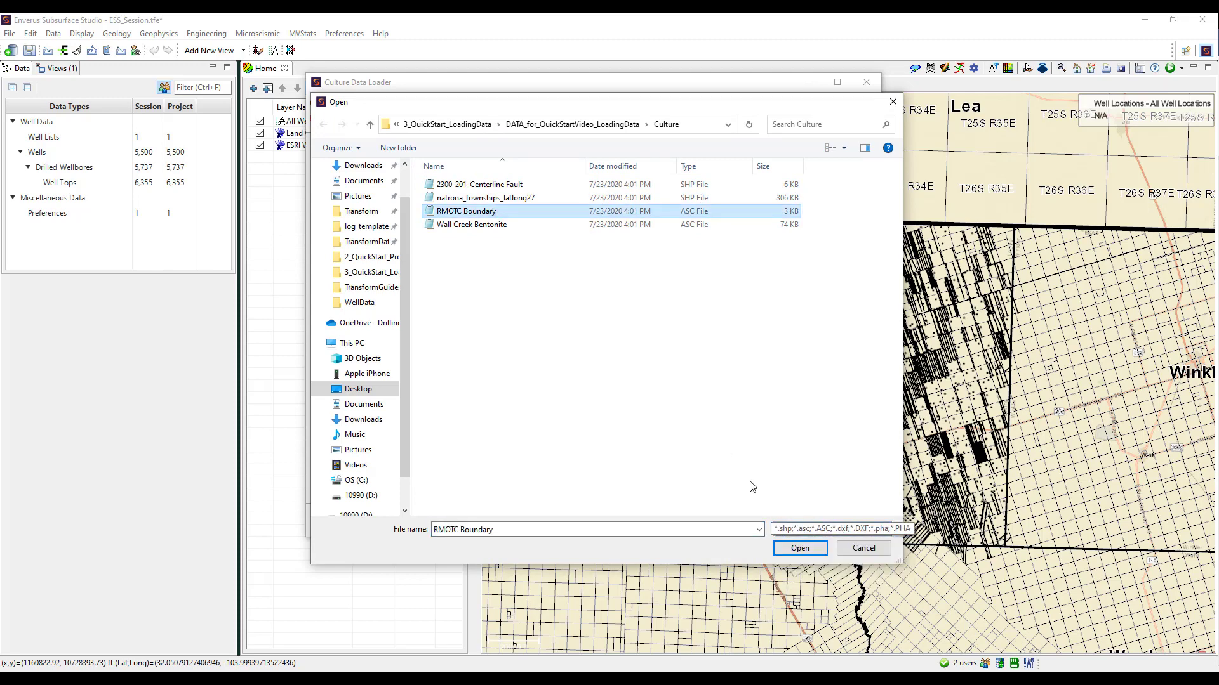
left_click(801, 550)
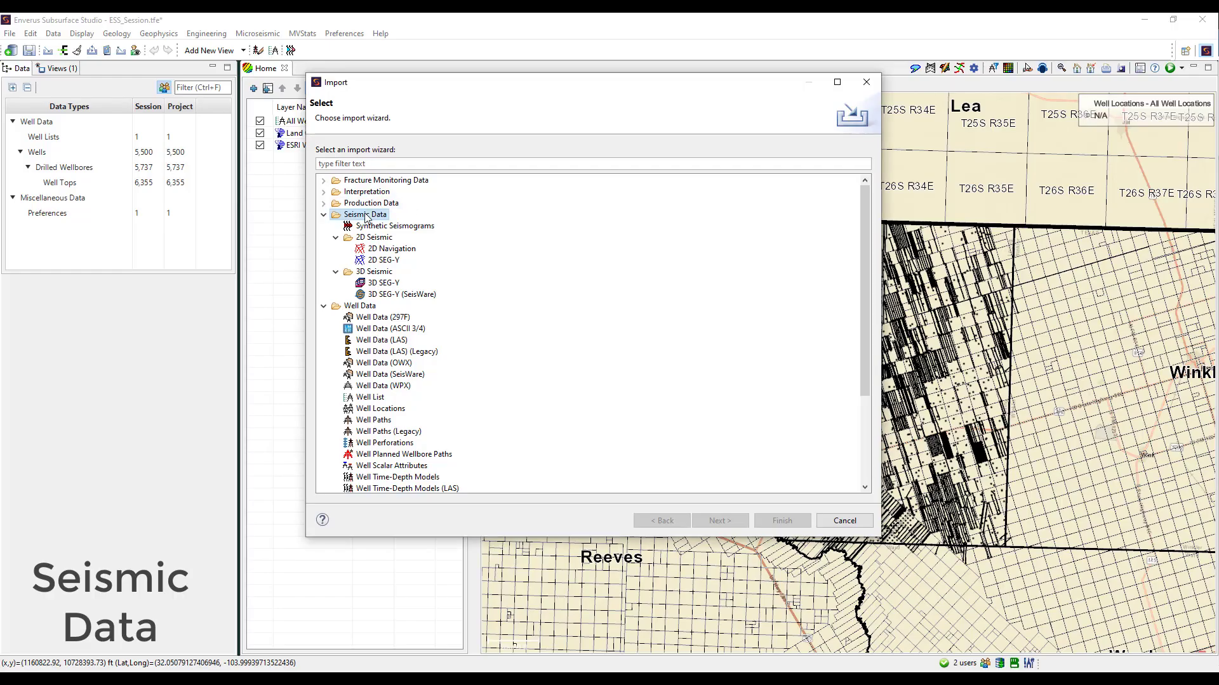
Start a 3D SEG-Y seismic import and check the file filters for selecting the SEG-Y files
left_click(384, 260)
left_click(384, 283)
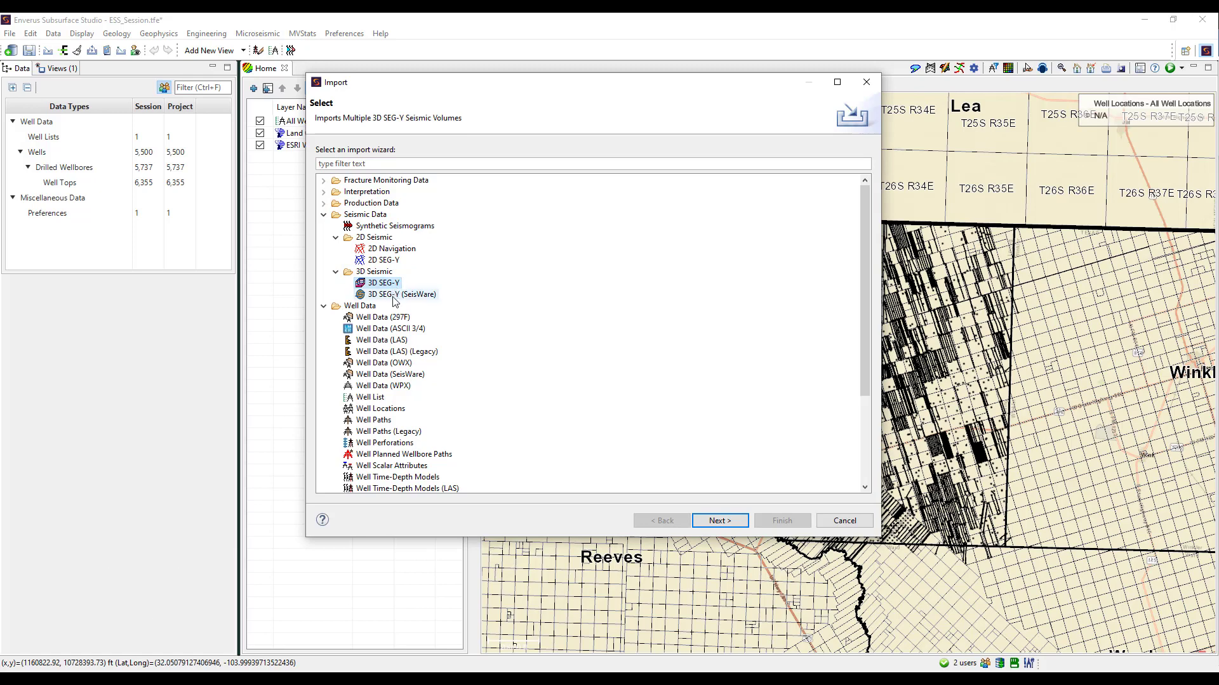
left_click(719, 521)
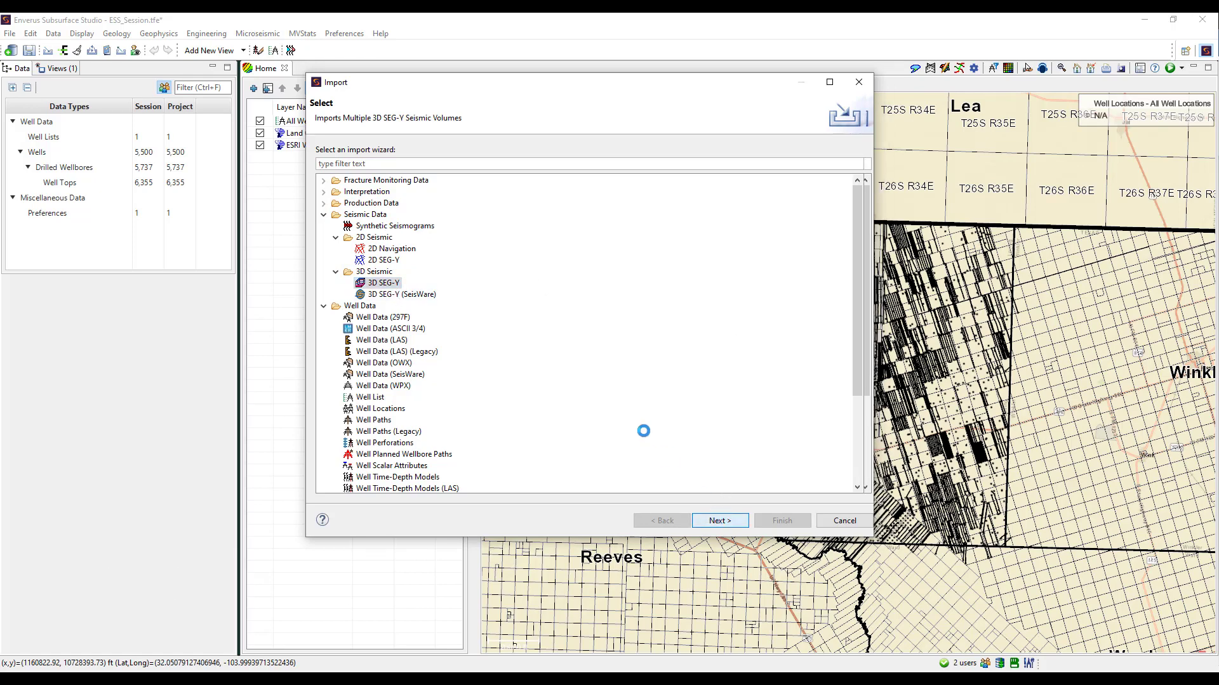
left_click(392, 170)
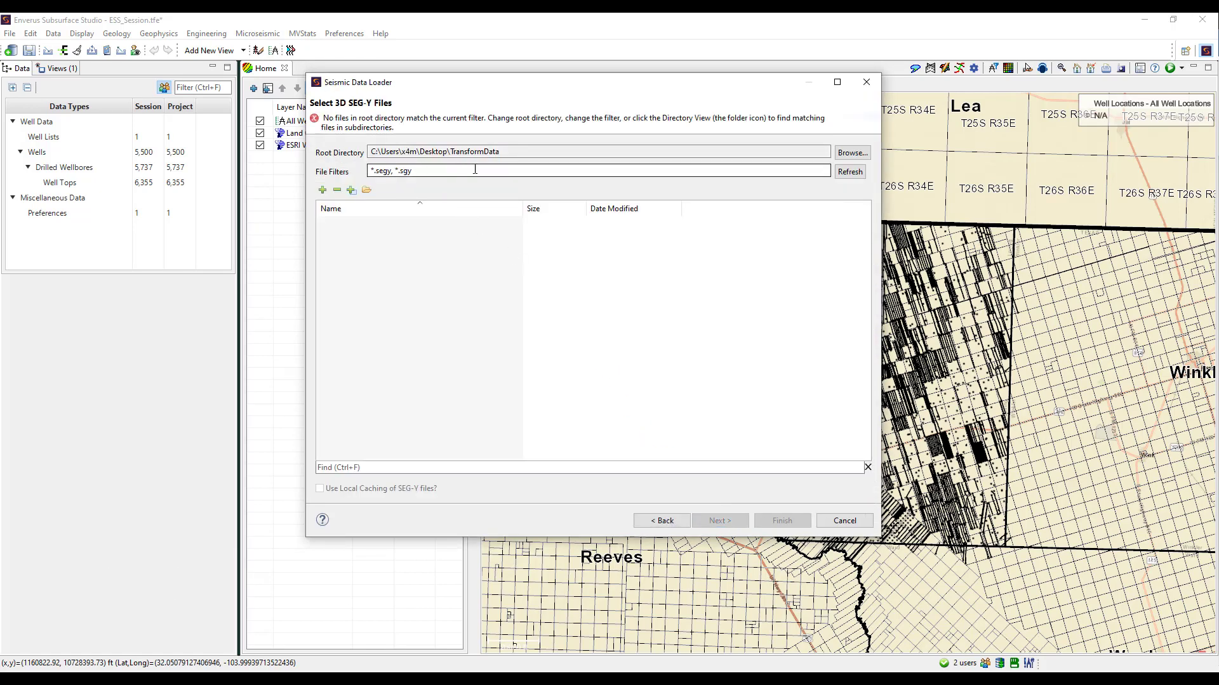
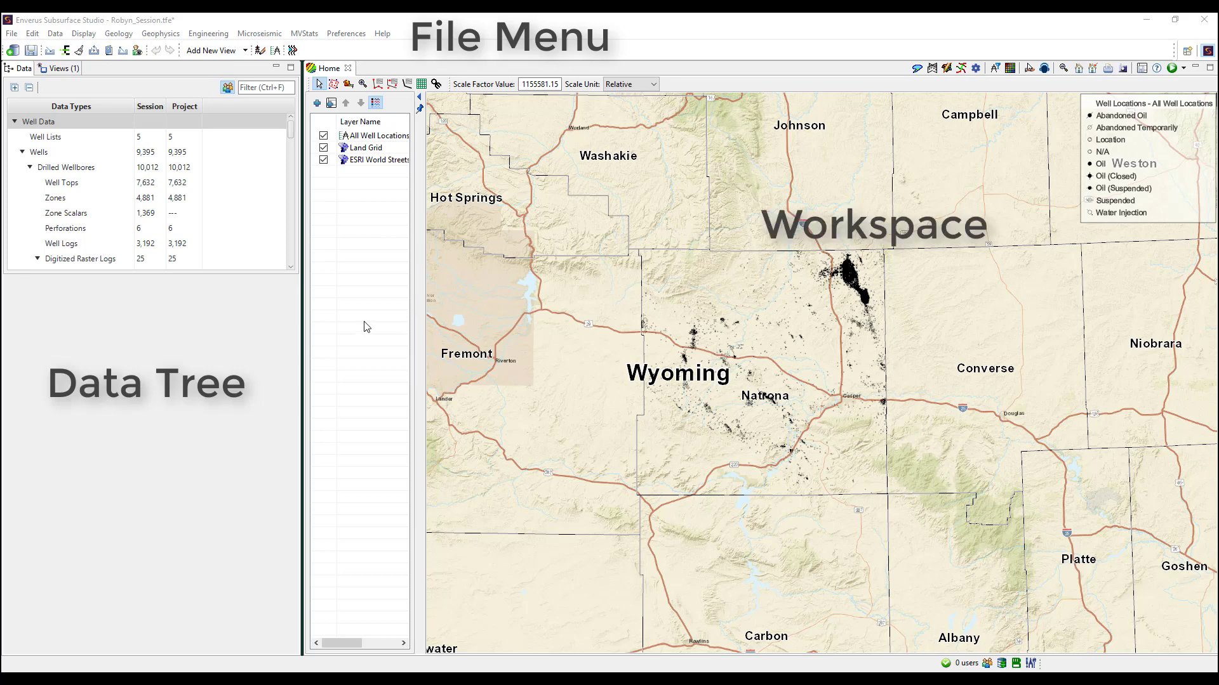
Narrow the data tree pane and review the available geology, engineering, microseismic and MVStats commands
left_click_drag(302, 331, 259, 331)
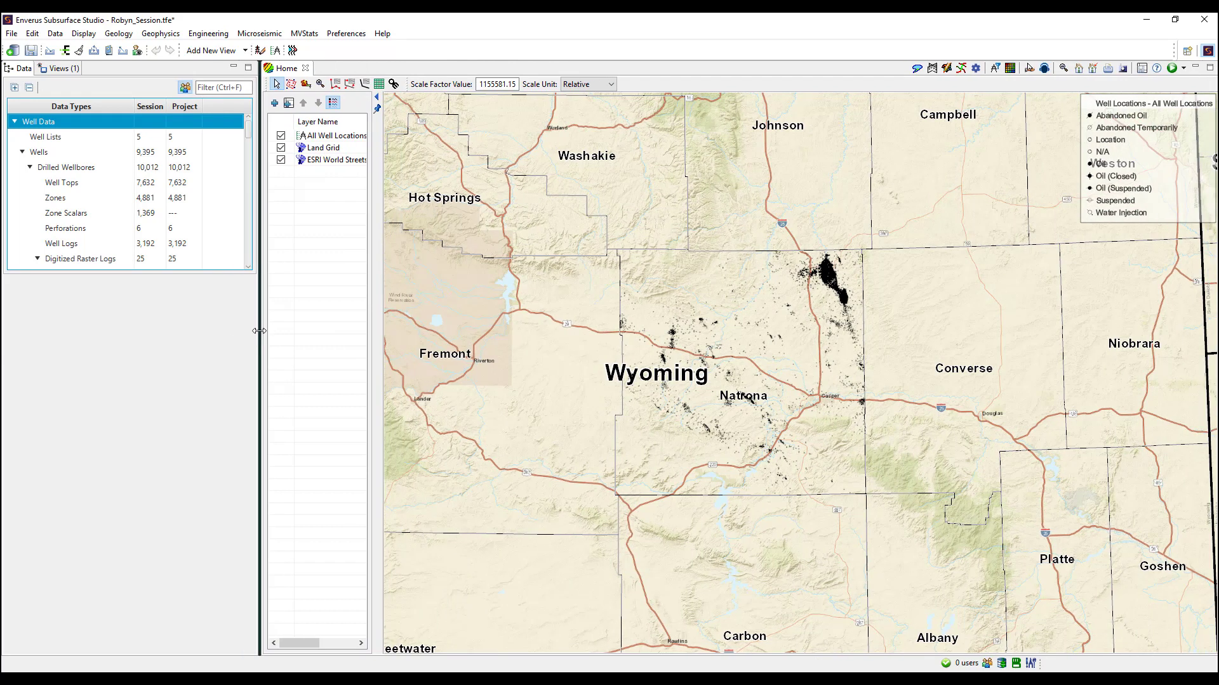
left_click(118, 35)
mouse_move(203, 39)
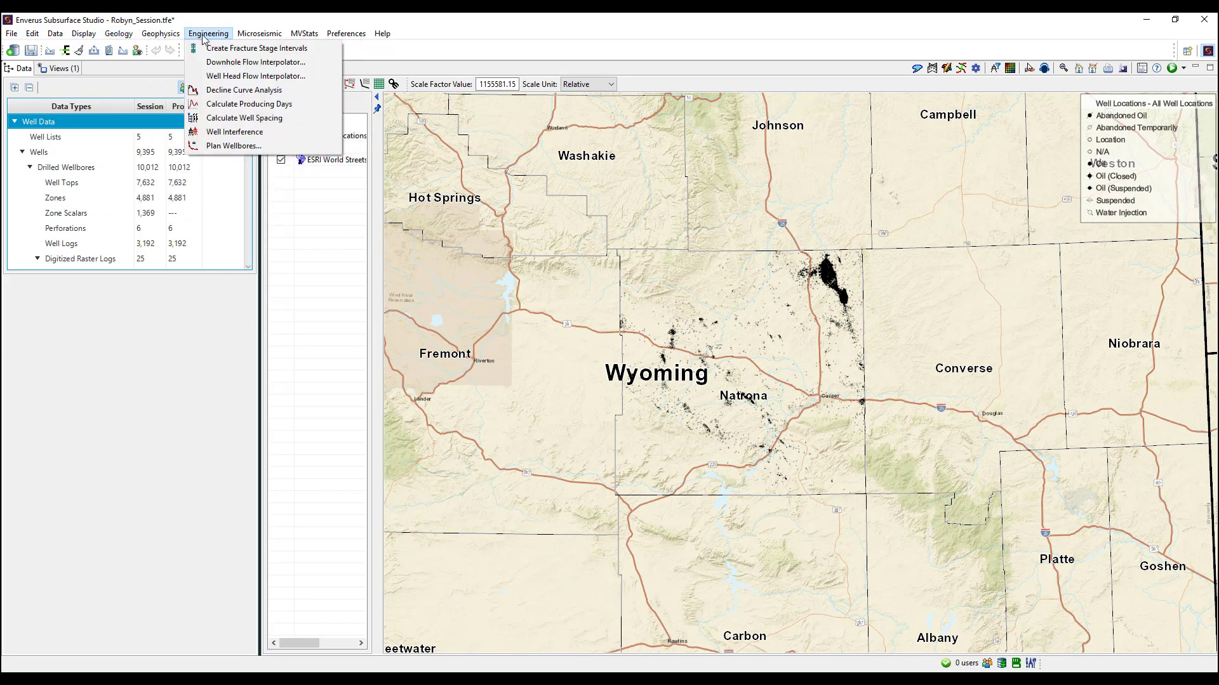
mouse_move(246, 39)
mouse_move(303, 40)
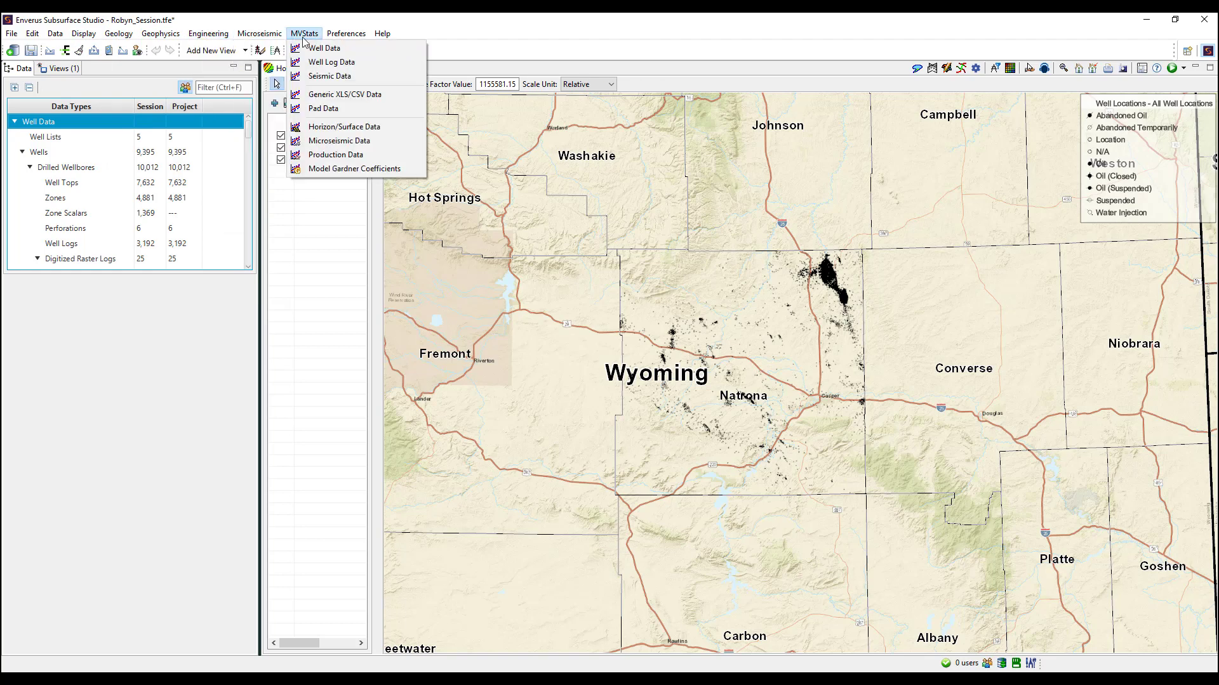
left_click(508, 43)
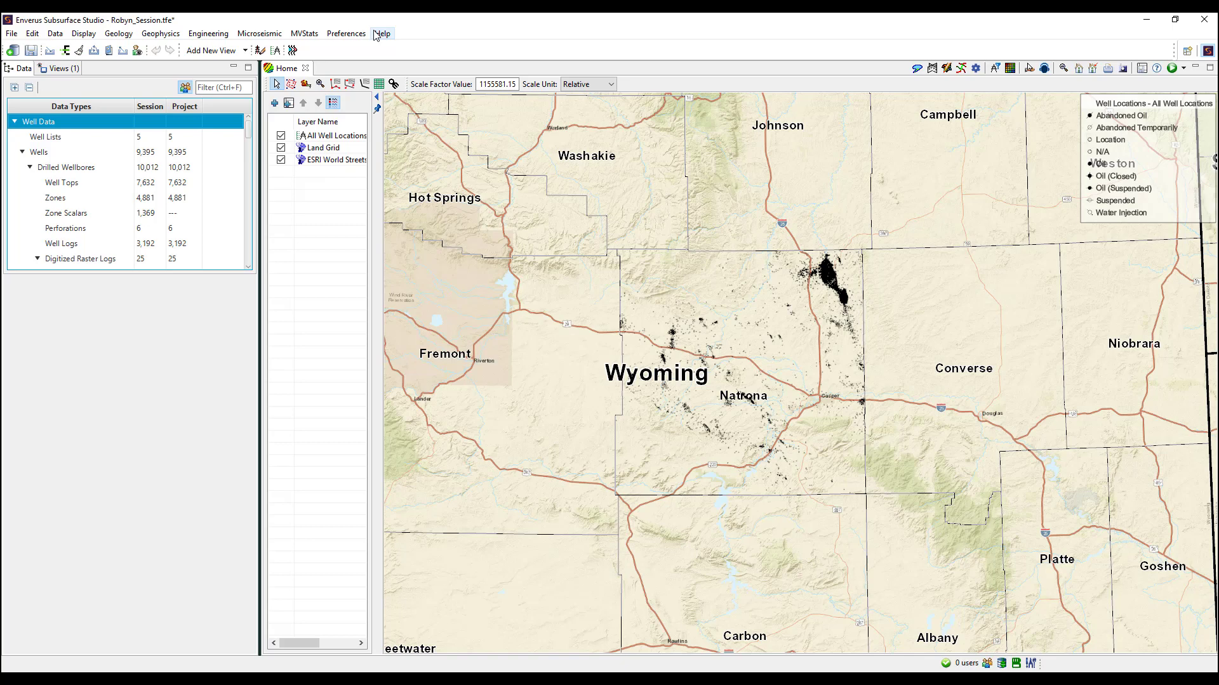
Review the session-saving, data management, preferences and help commands
left_click(12, 35)
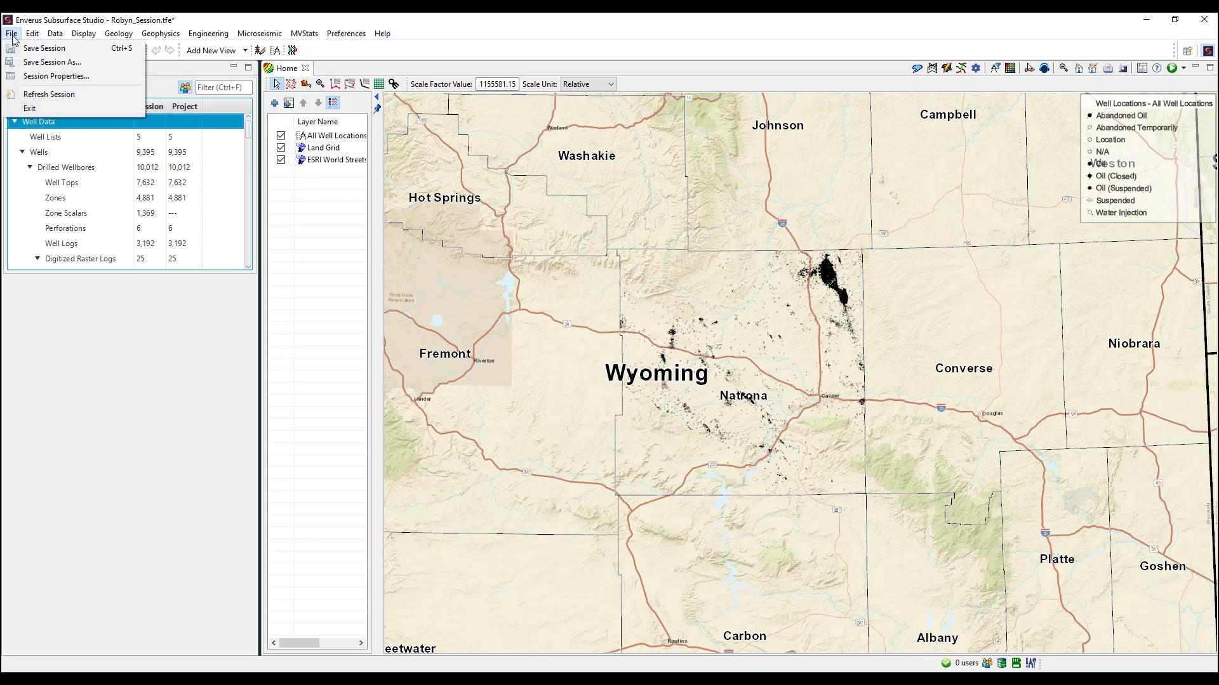
mouse_move(54, 38)
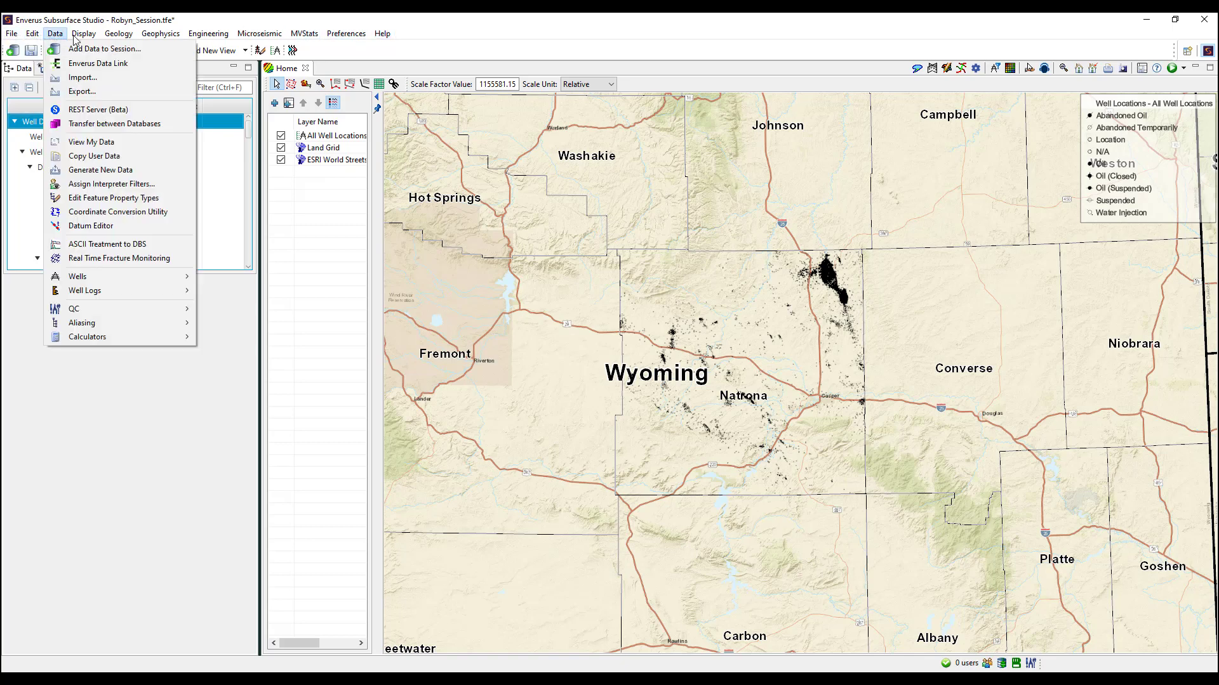
left_click(422, 34)
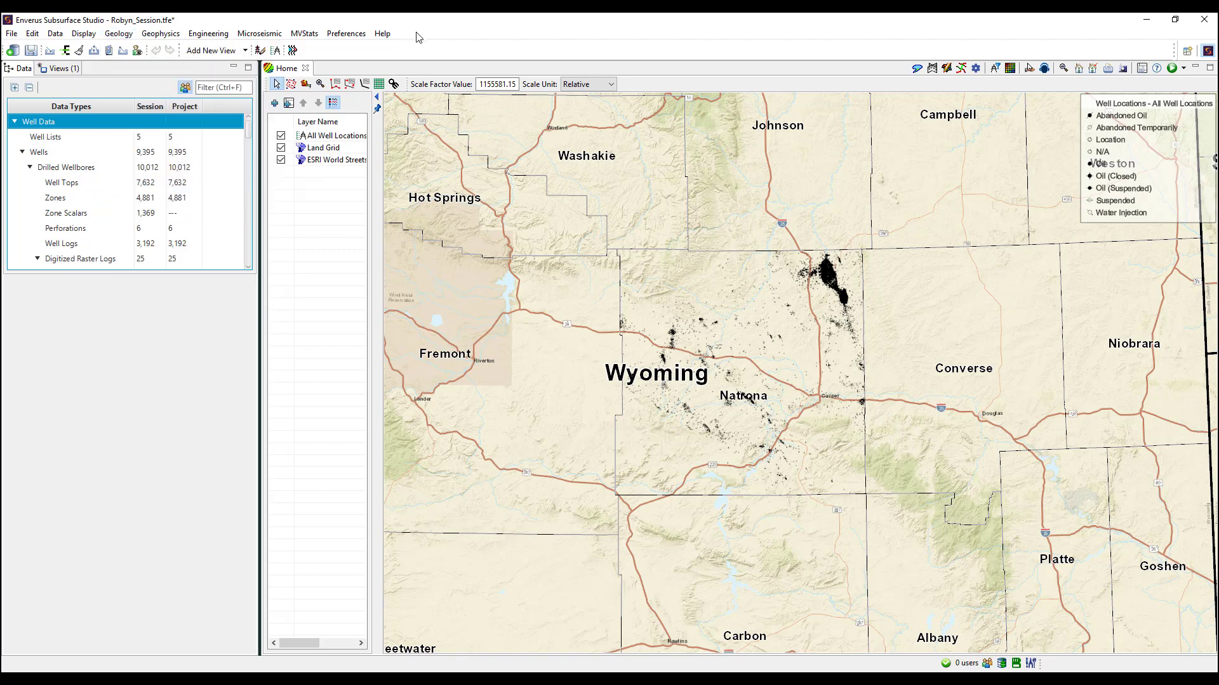
left_click(348, 36)
mouse_move(382, 37)
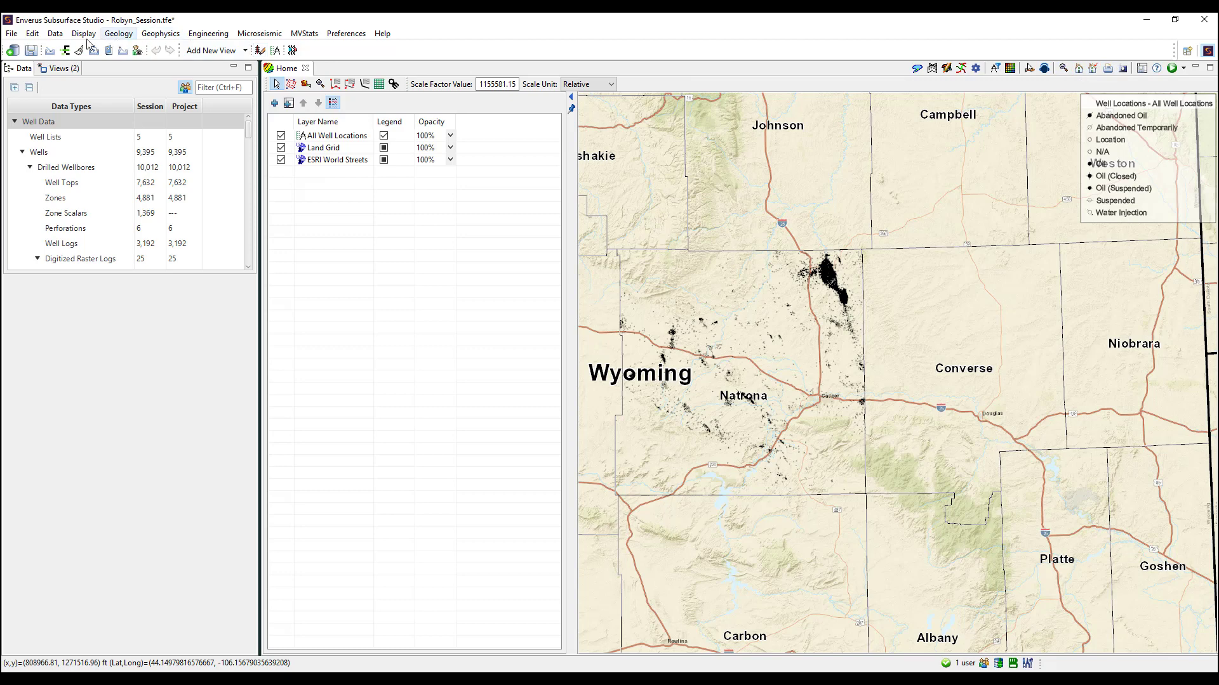
Open the Well Log Alias Manager and the Well Targeting tool to view them, and close both
left_click(55, 33)
mouse_move(112, 319)
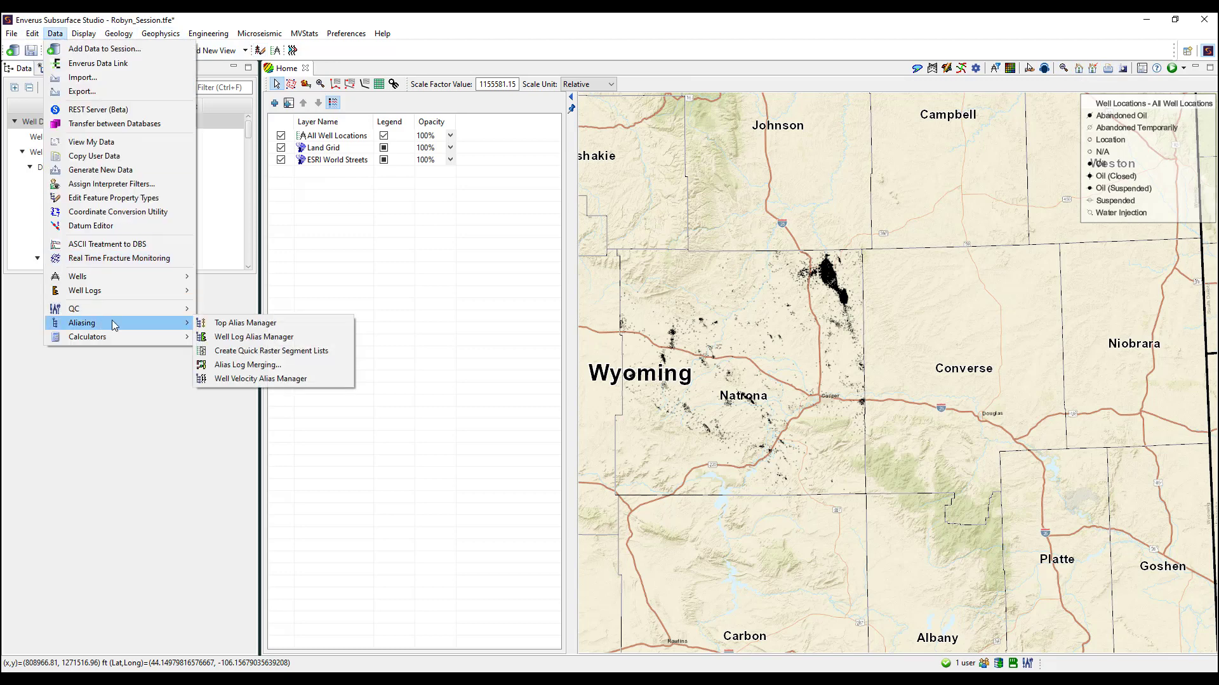
left_click(241, 336)
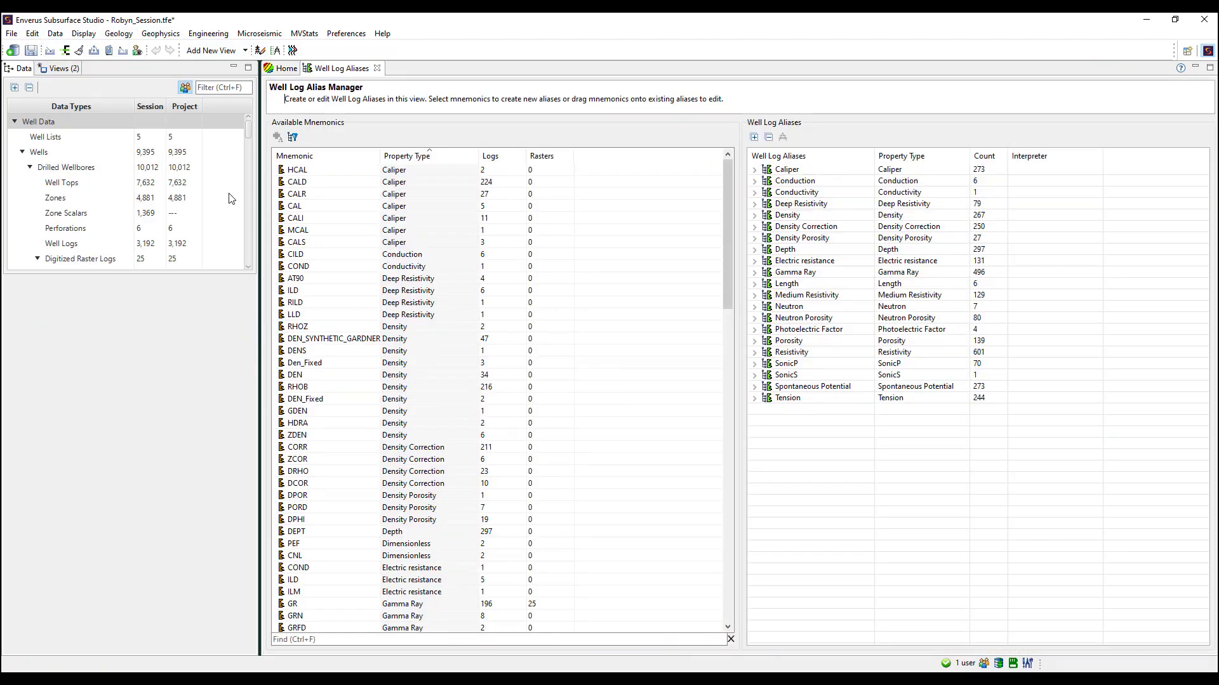
left_click(118, 33)
left_click(139, 141)
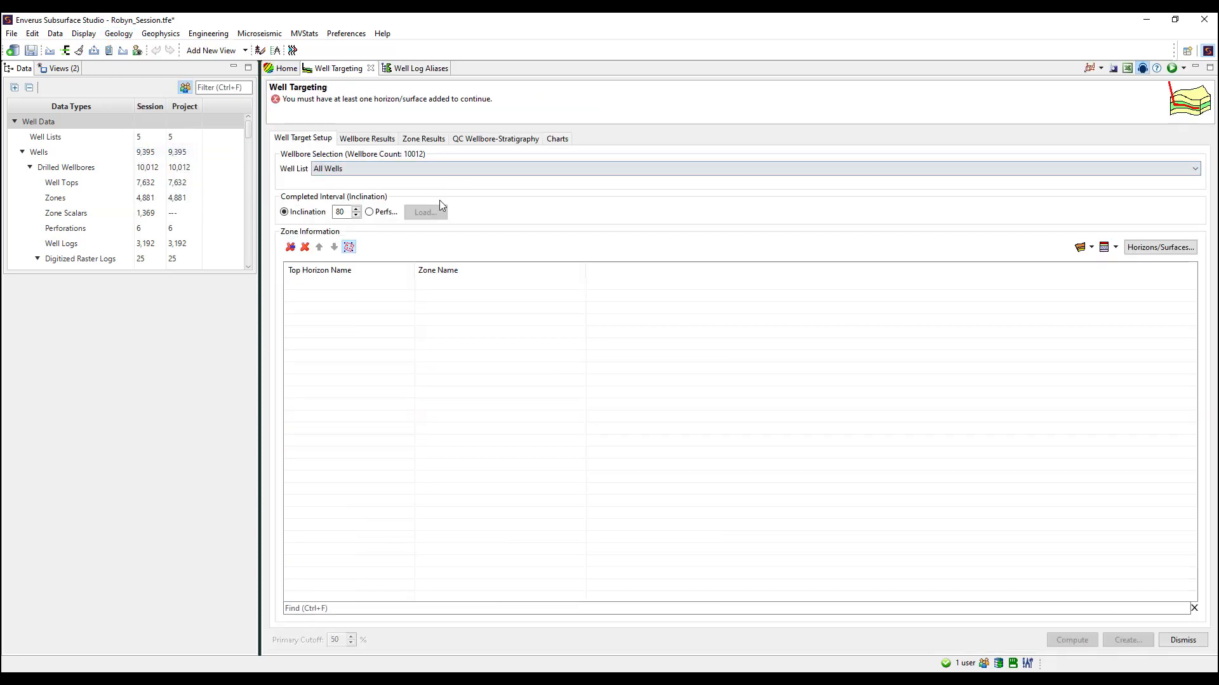
left_click(370, 69)
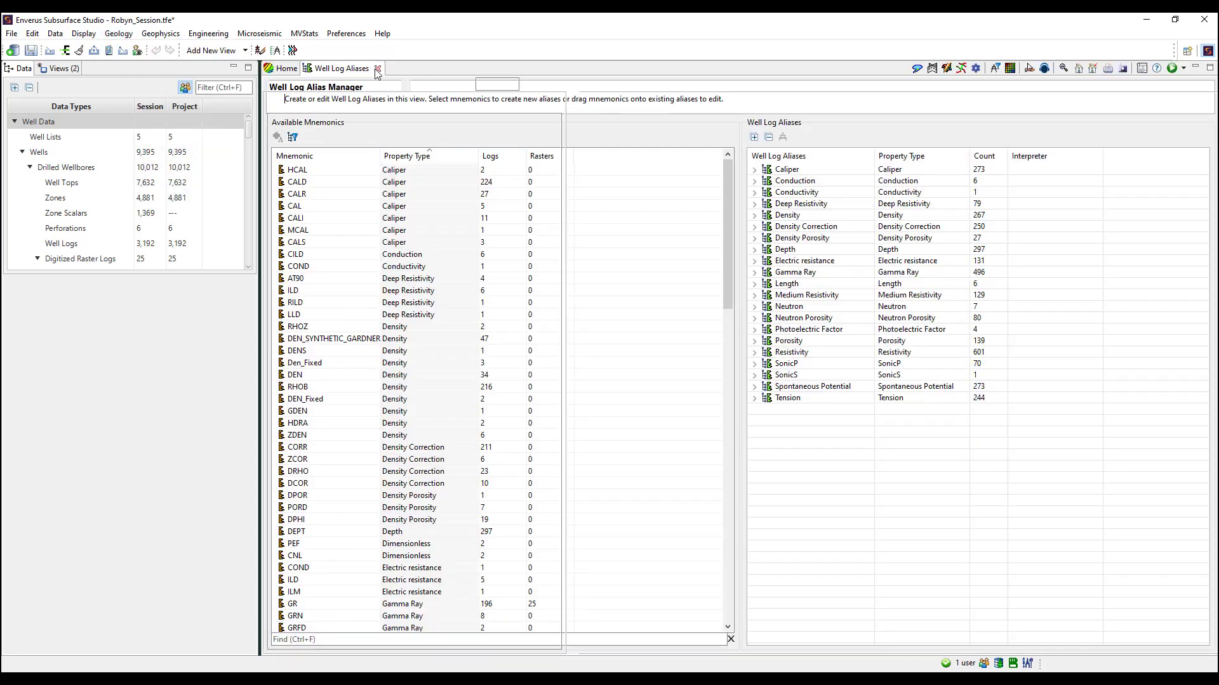
left_click(371, 68)
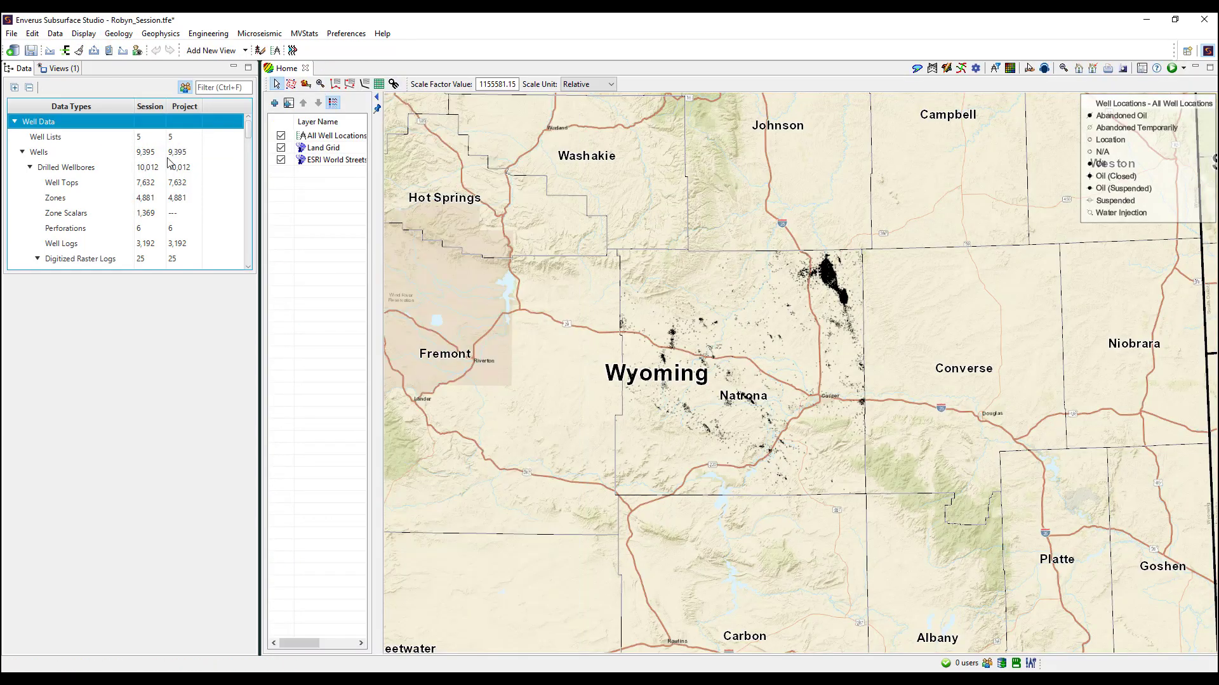
List the project's wells, filter them by the Teapot Wells - Gamma Ray well list and select well 12 WC2 NE 14S
left_click(97, 138)
left_click(95, 153)
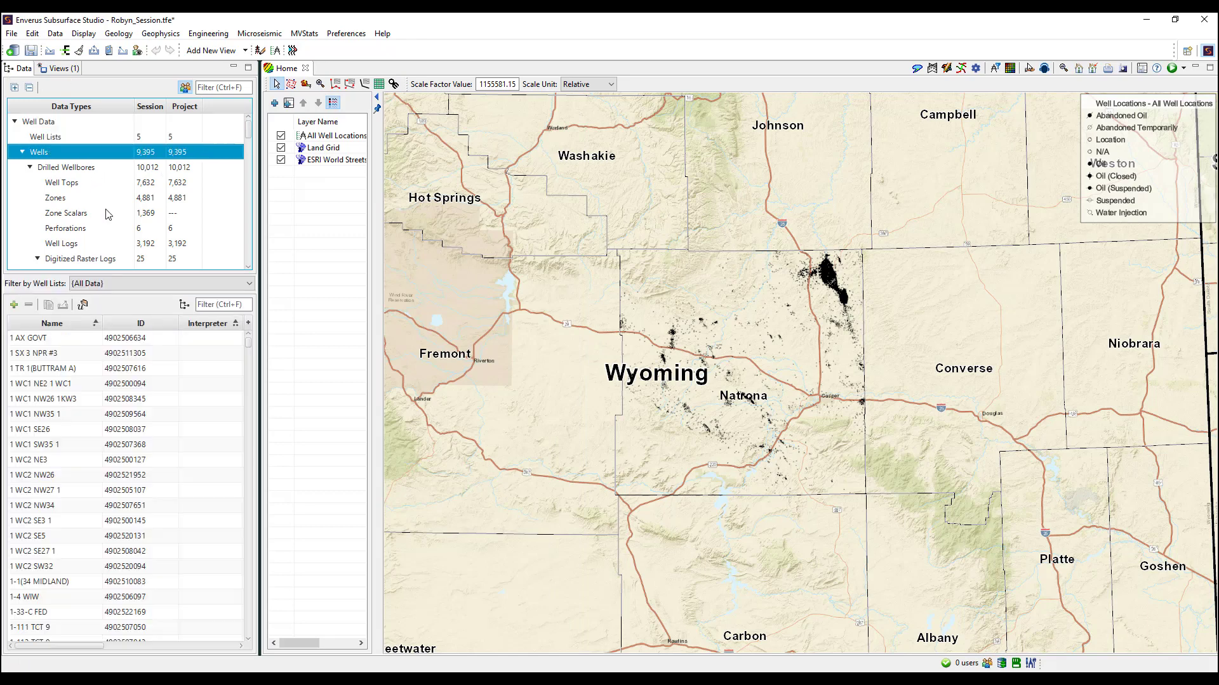
left_click(124, 283)
left_click(125, 325)
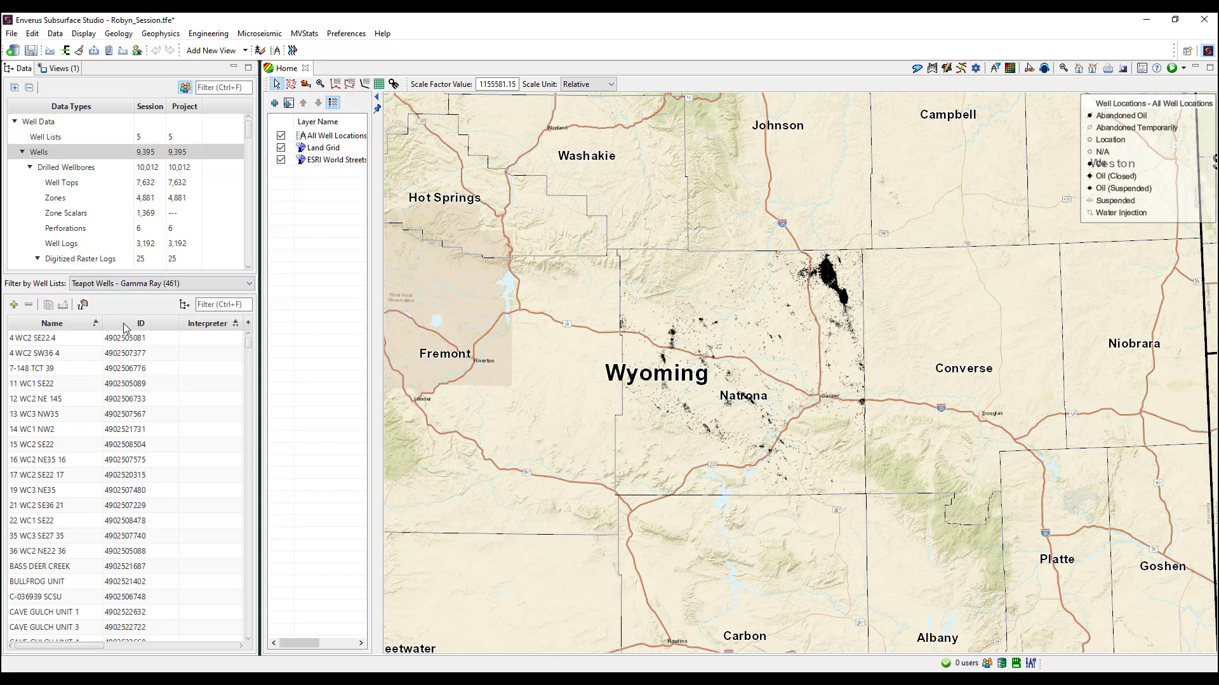
left_click(95, 398)
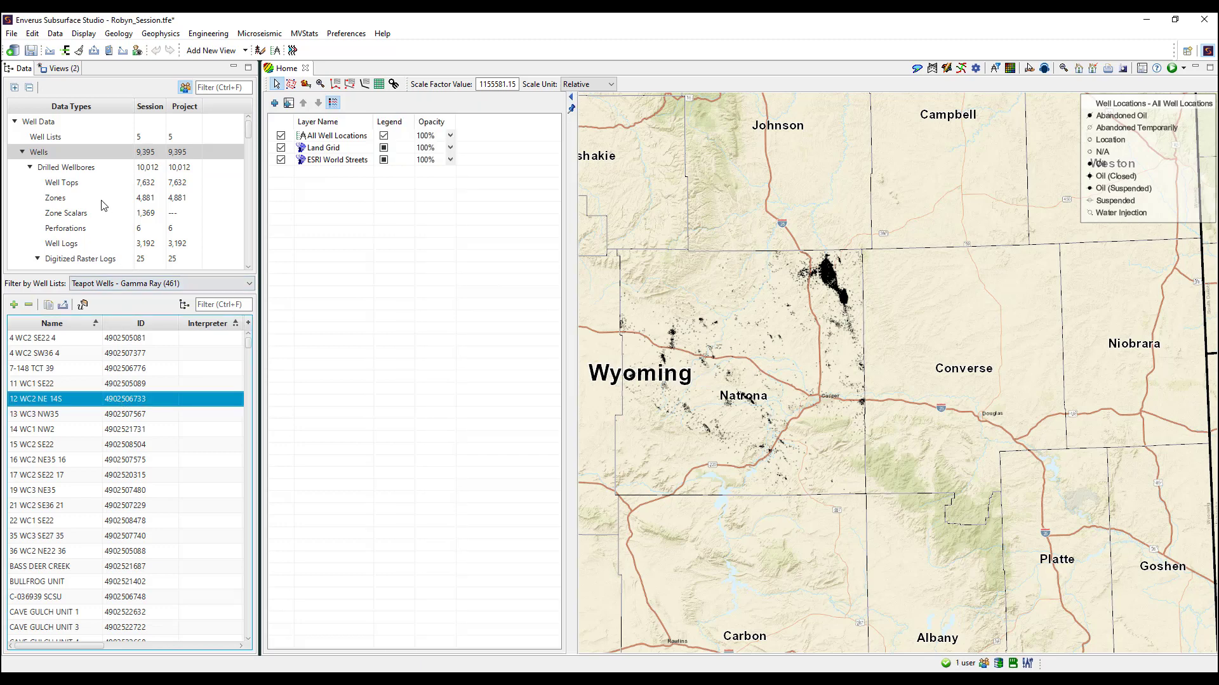
List the zones filtered by the Teapot Wells - Gamma Ray well list and type Zones, and select DAKOTA
left_click(101, 198)
left_click(111, 283)
left_click(117, 326)
left_click(115, 300)
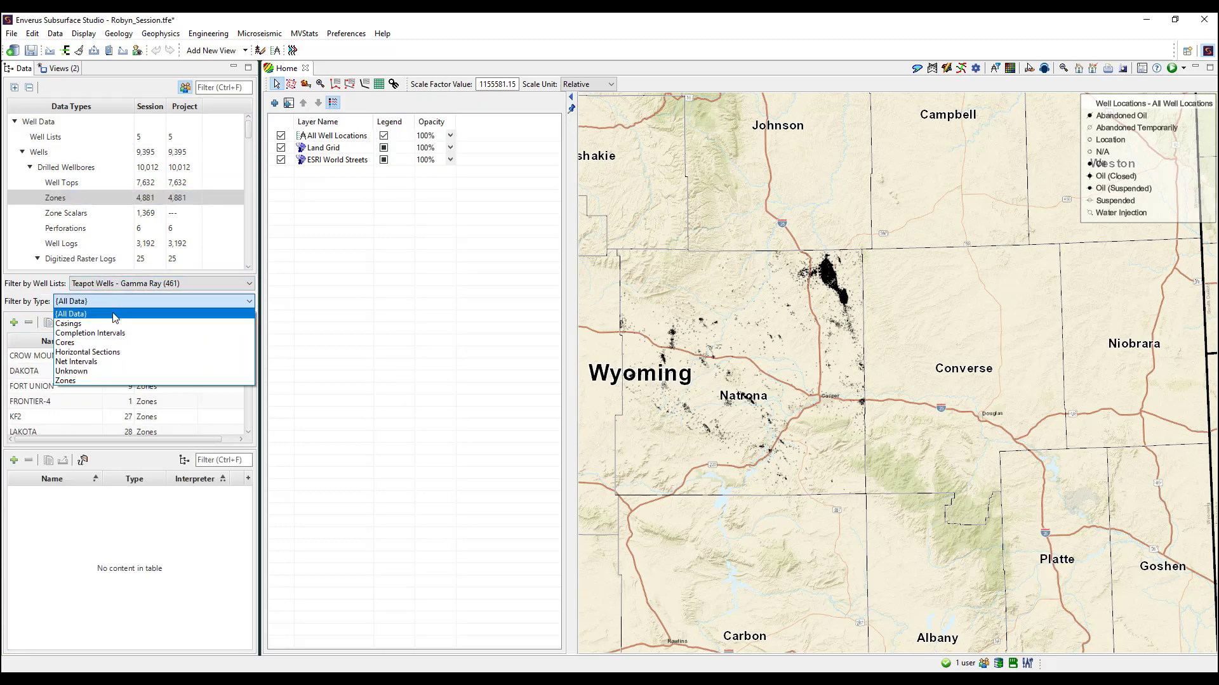
left_click(98, 381)
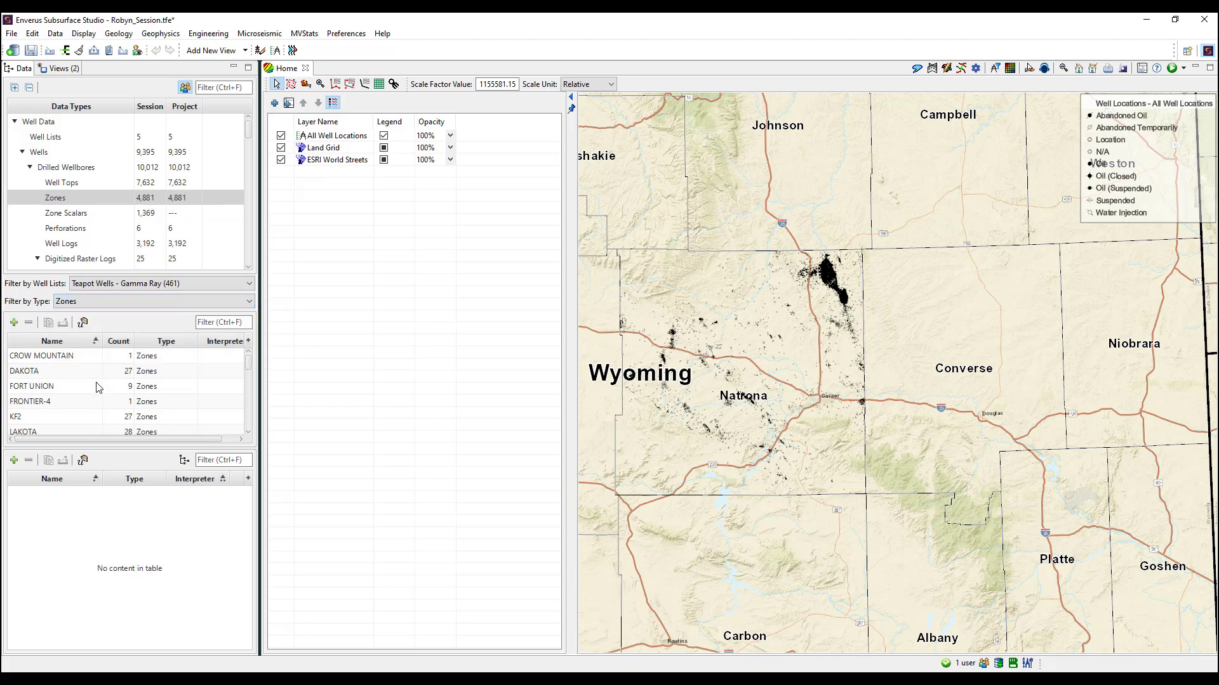
left_click(94, 374)
List the geologic features, filter them by the text niobrara and select the Niobrara feature
scroll(117, 245, "down", 5)
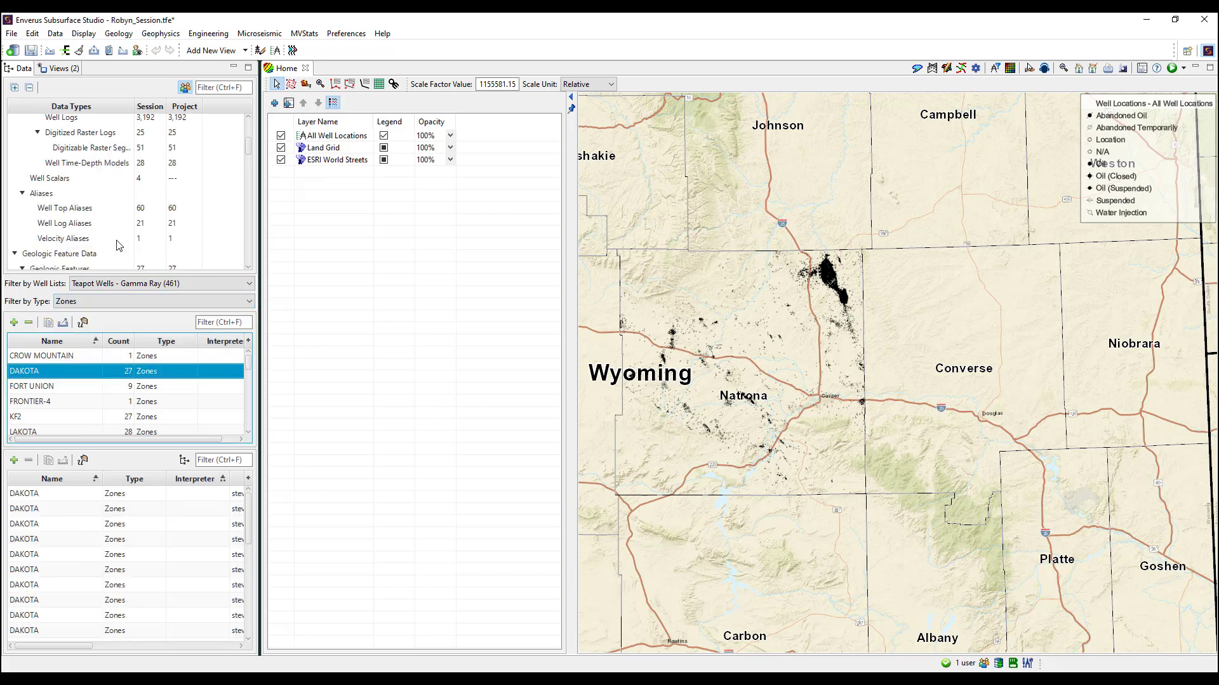
left_click(95, 194)
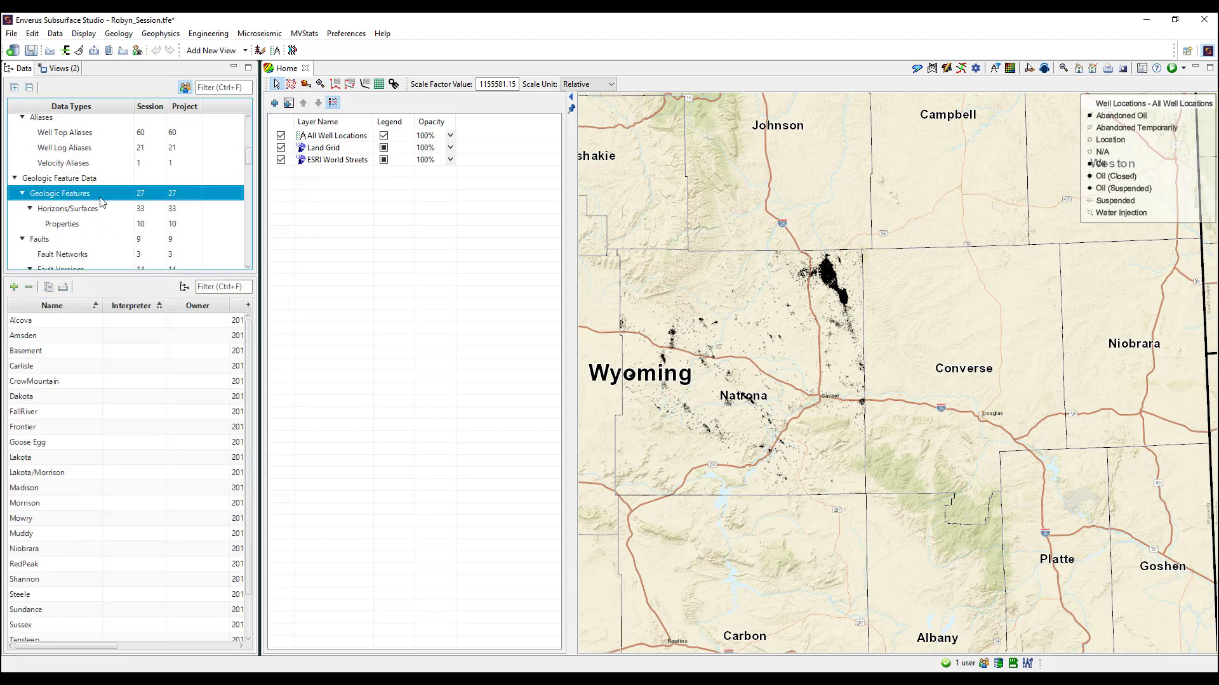
left_click(215, 289)
type("niobrara")
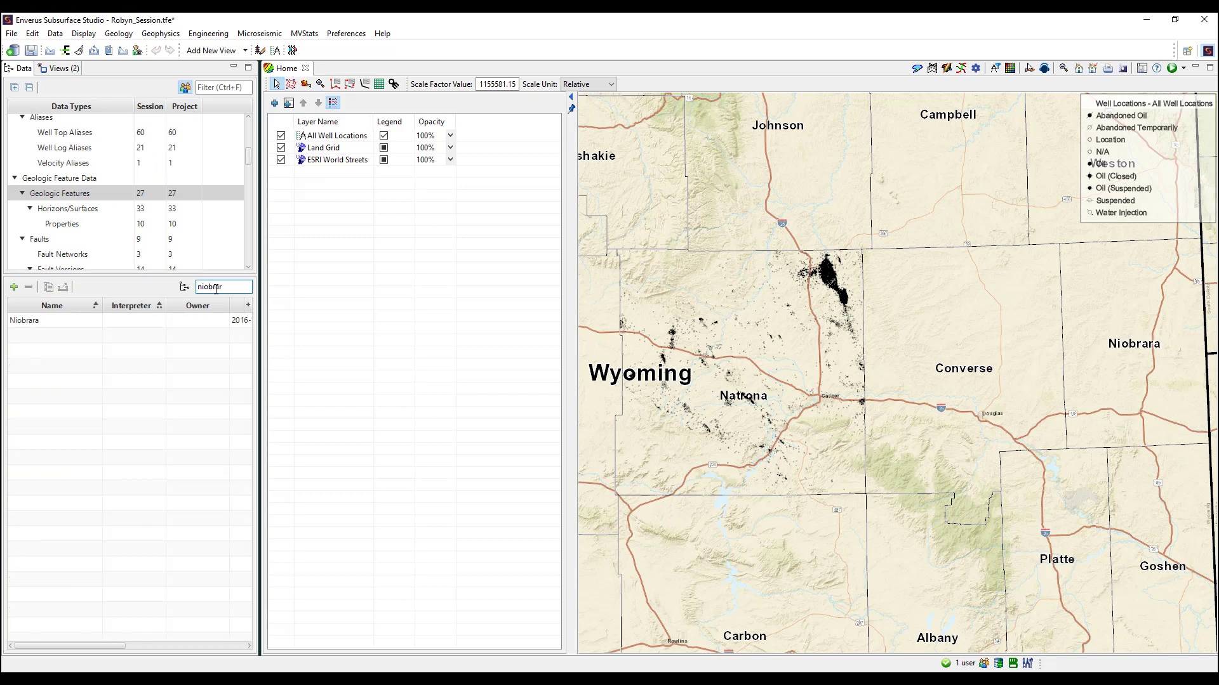
left_click(124, 320)
List the horizons/surfaces filtered by the Niobrara geologic feature, and set the domain filter to Time and finally to Depth
left_click(80, 211)
left_click(142, 284)
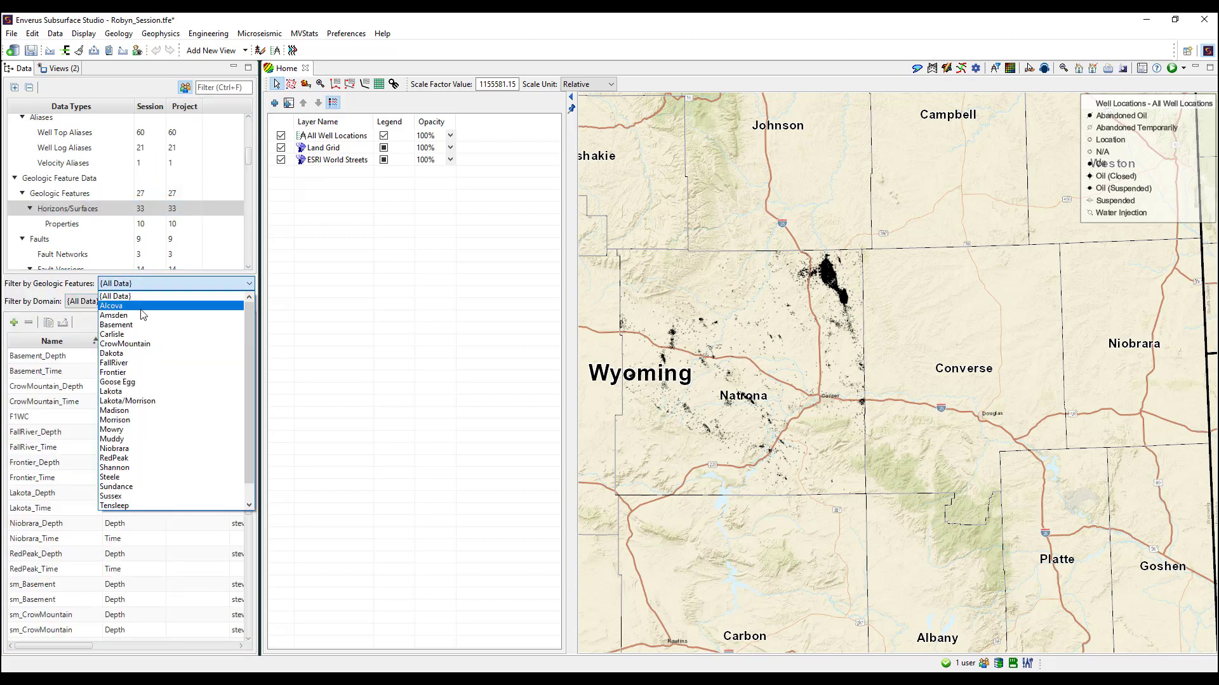
left_click(126, 451)
left_click(135, 301)
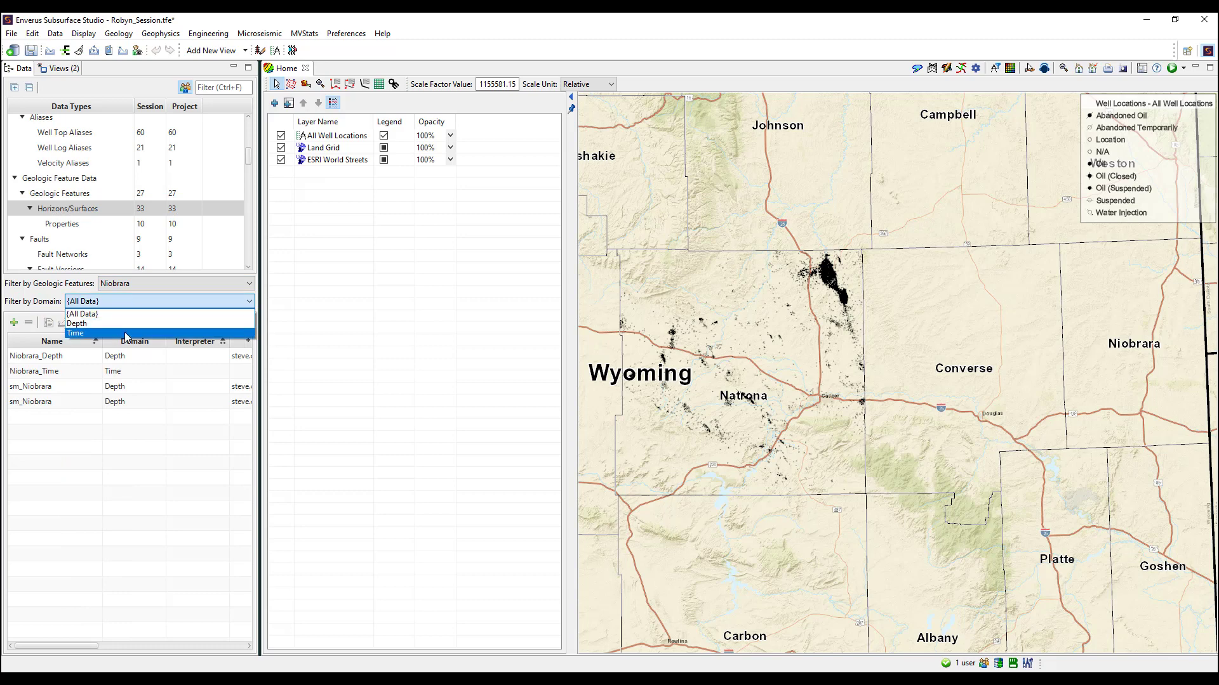
left_click(133, 332)
left_click(132, 302)
left_click(131, 322)
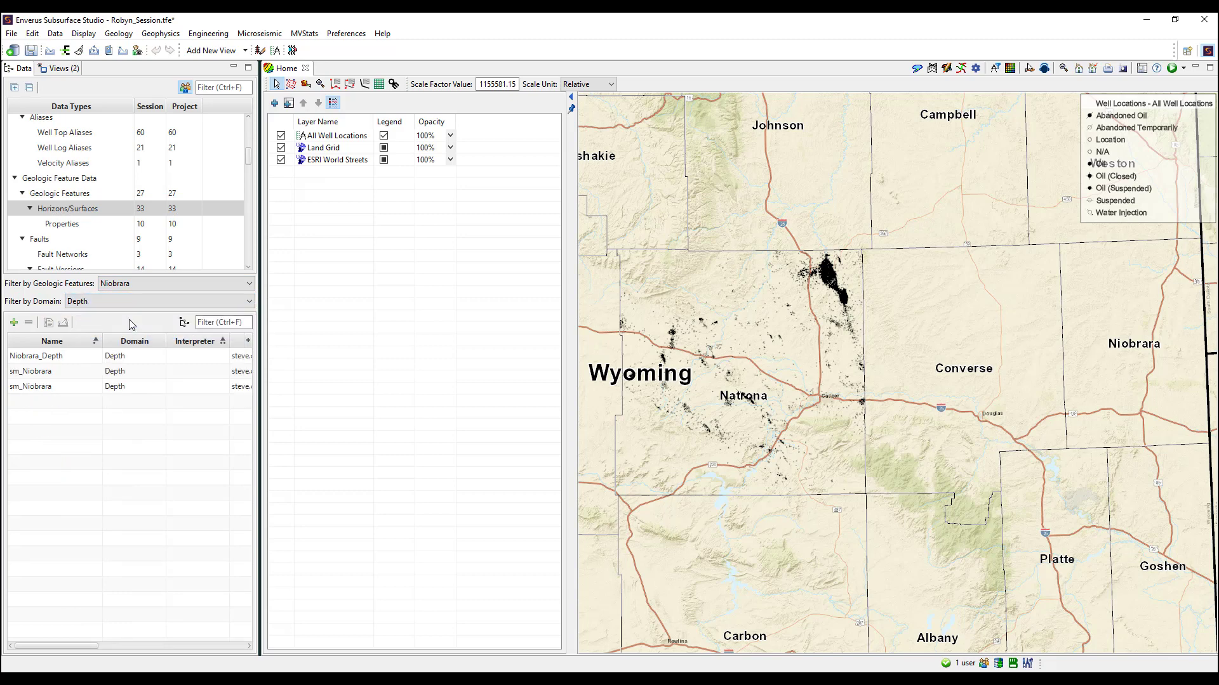
Show the list of views, expand the basemaps, close the Home basemap and reopen it from the list
left_click(60, 68)
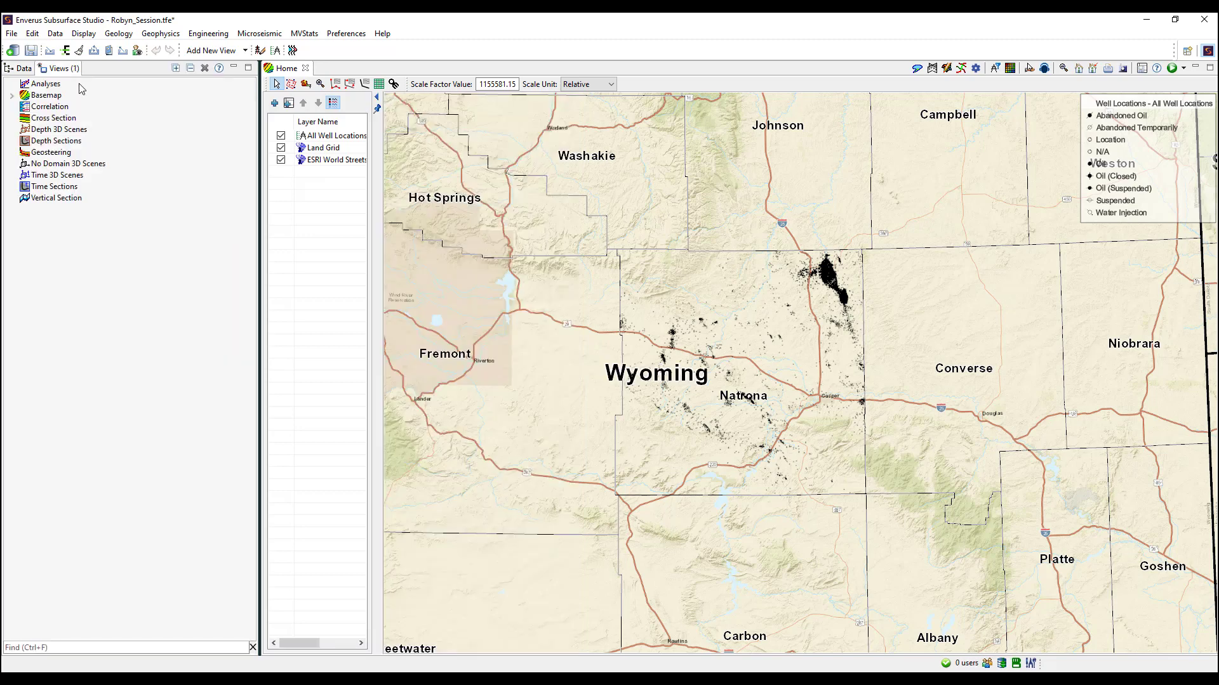
left_click(12, 96)
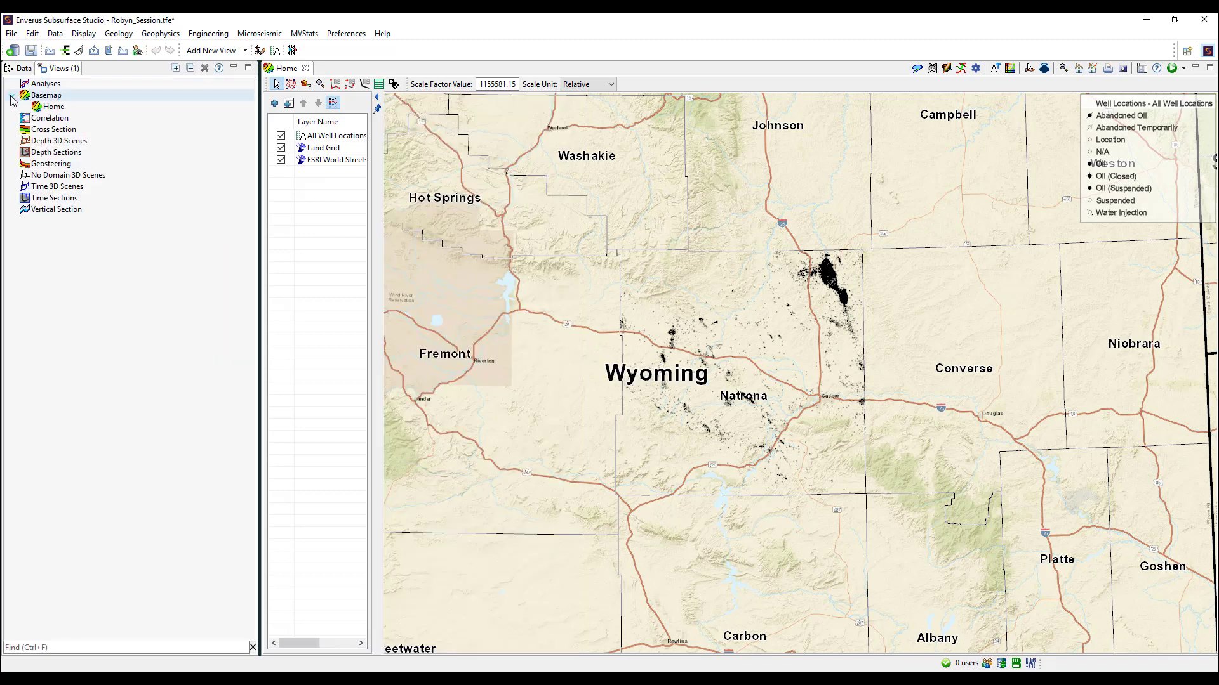
left_click(305, 69)
double_click(57, 107)
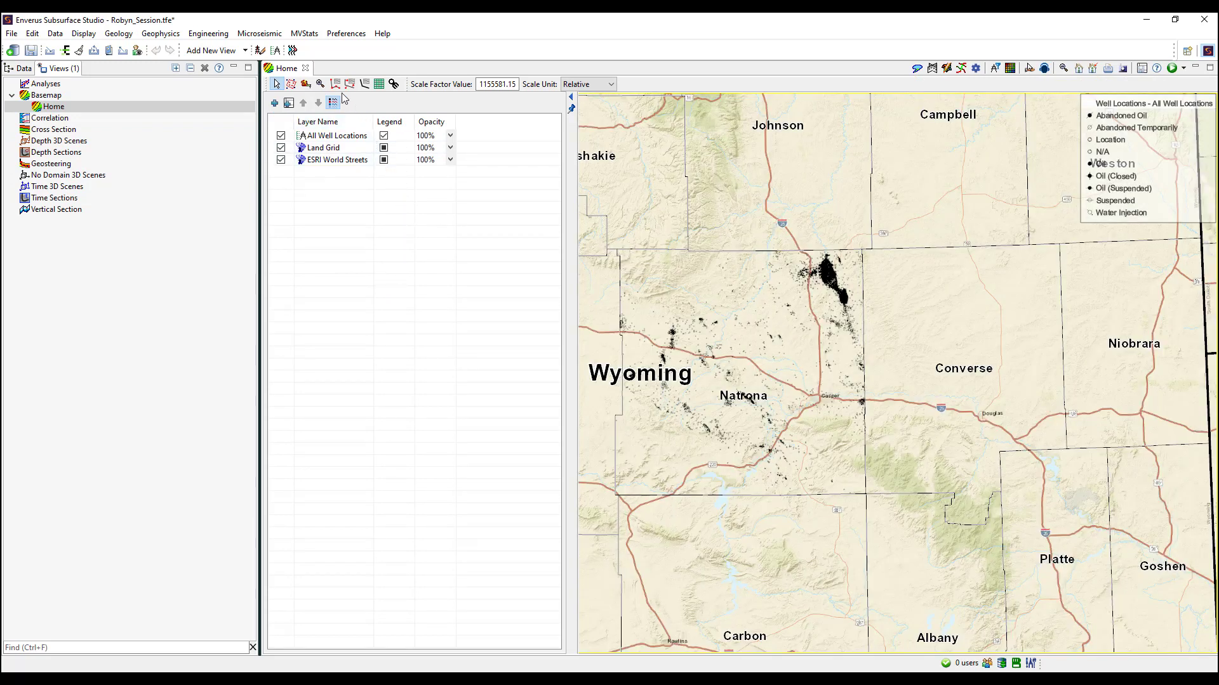
Add a new basemap view to the session
left_click(245, 51)
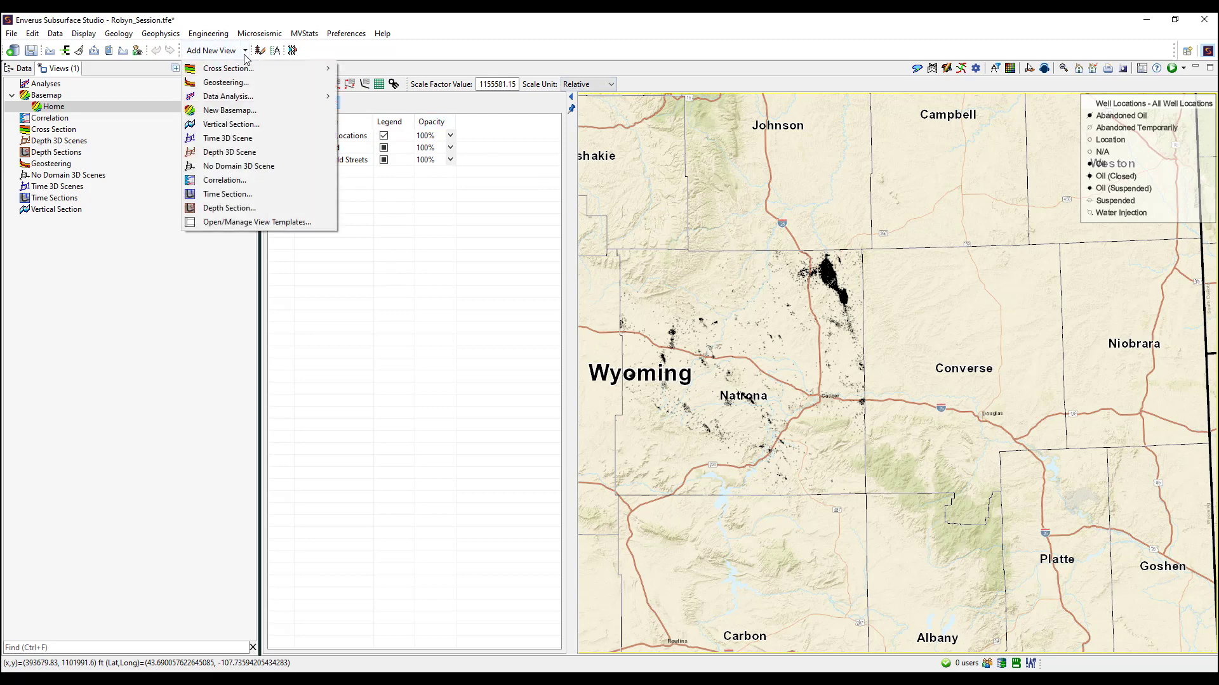
left_click(258, 111)
left_click(661, 365)
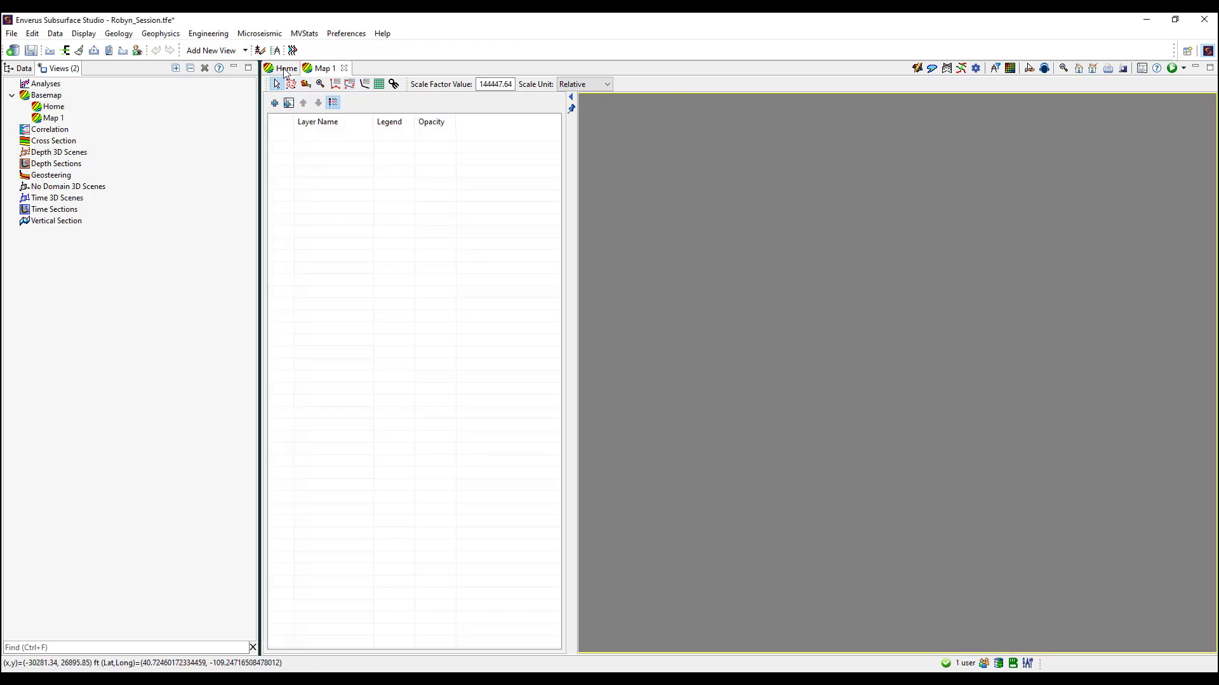
Return to the Home basemap and expand its layer manager
left_click(284, 70)
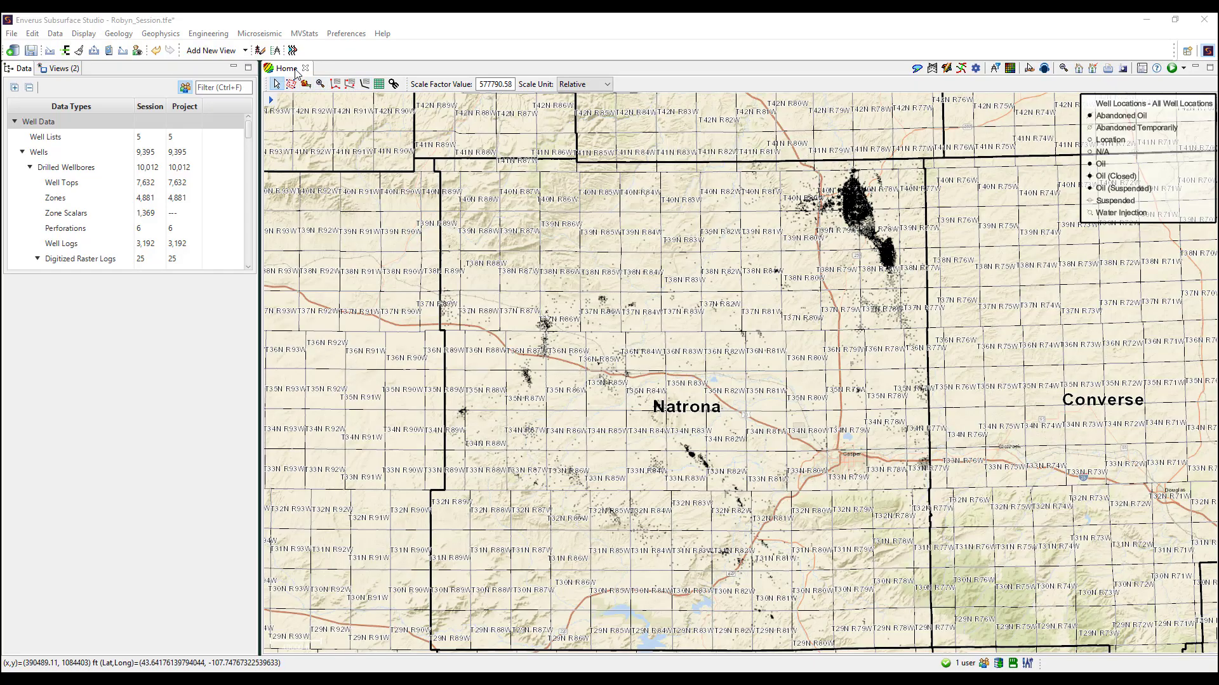
left_click(272, 102)
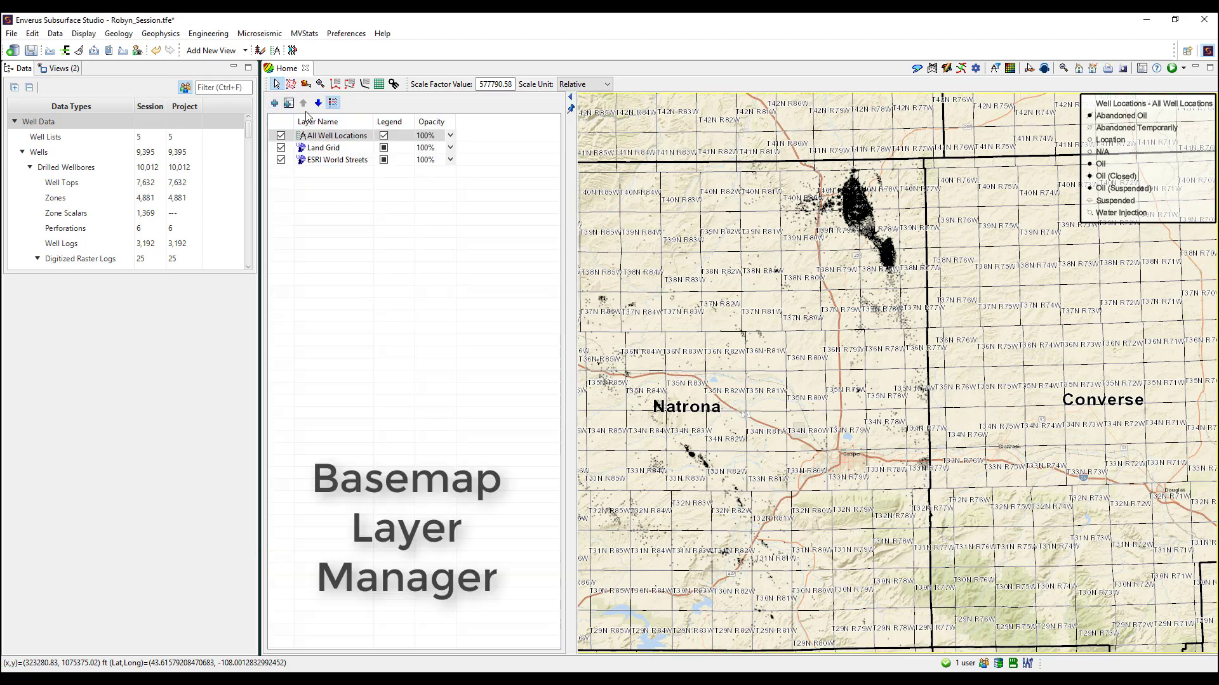
Add the Teapot Wells - Gamma Ray well list to the Home basemap as a well locations layer
left_click(274, 102)
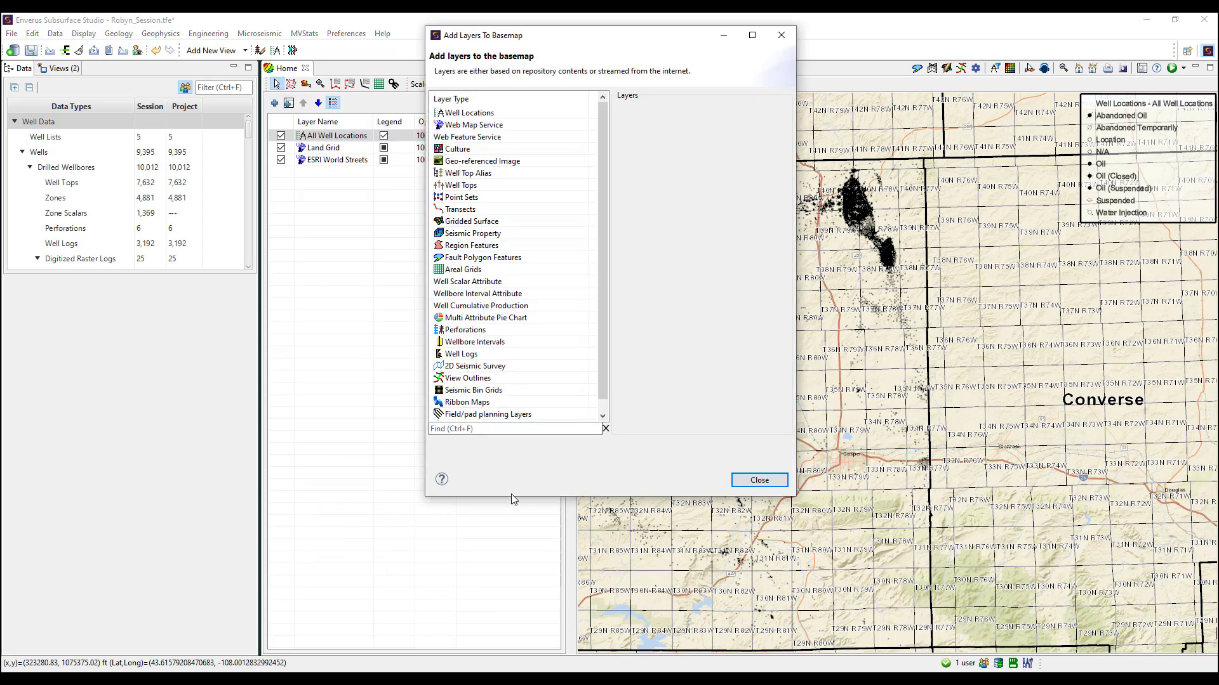
left_click_drag(513, 496, 514, 568)
left_click(499, 113)
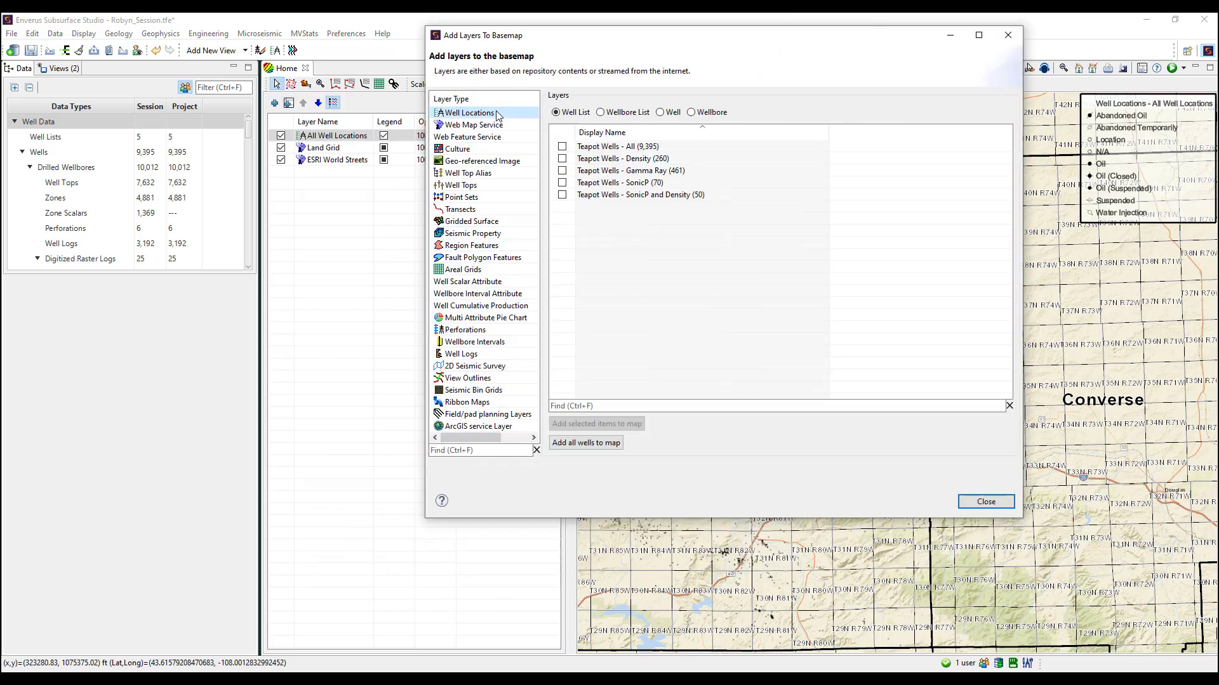
left_click(561, 170)
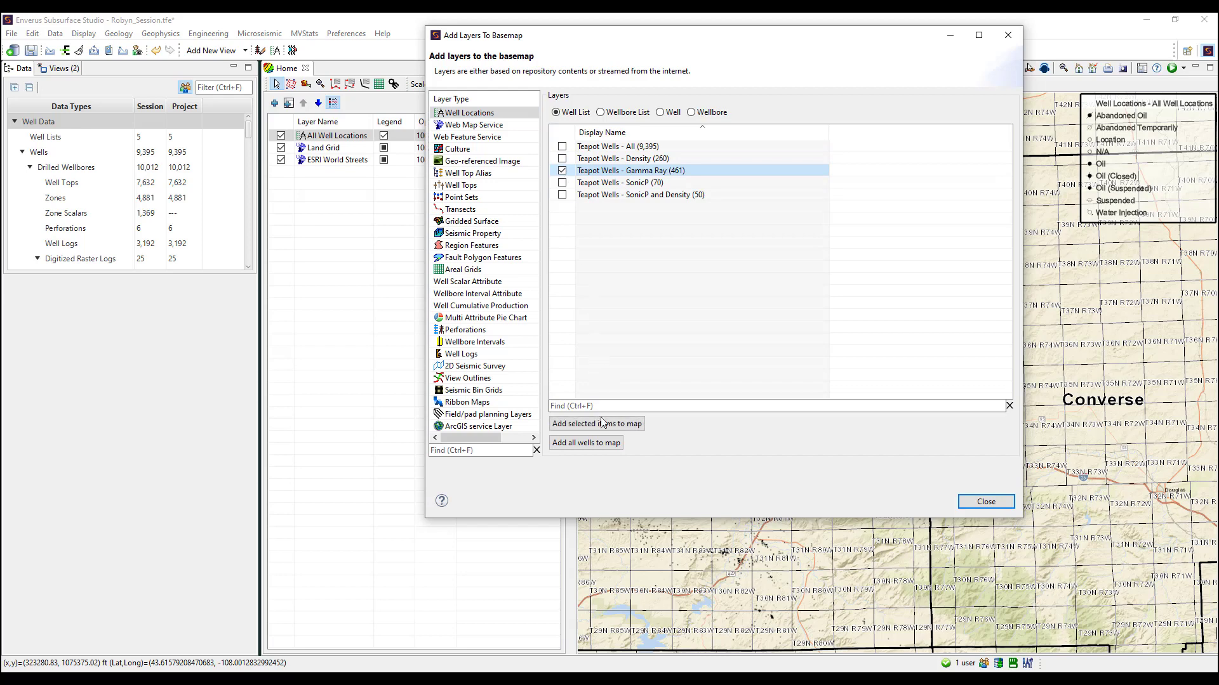
left_click(597, 423)
Add the RMOTC Boundary culture layer to the basemap
left_click(486, 150)
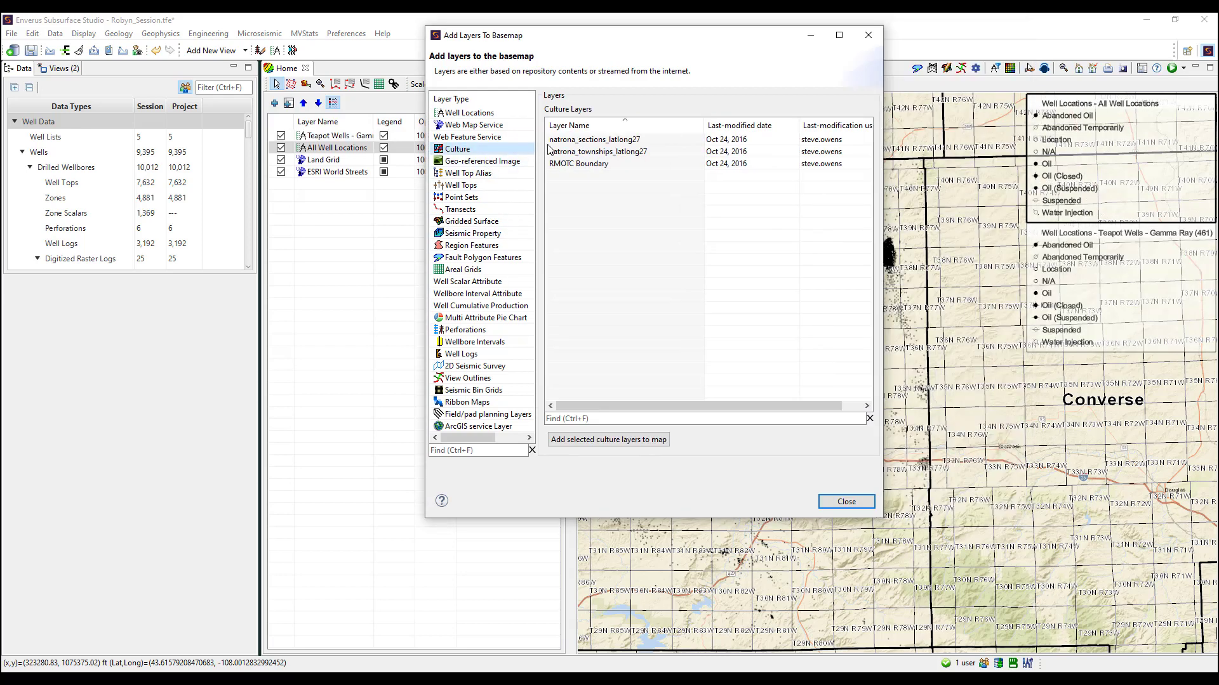
left_click(578, 164)
left_click(608, 439)
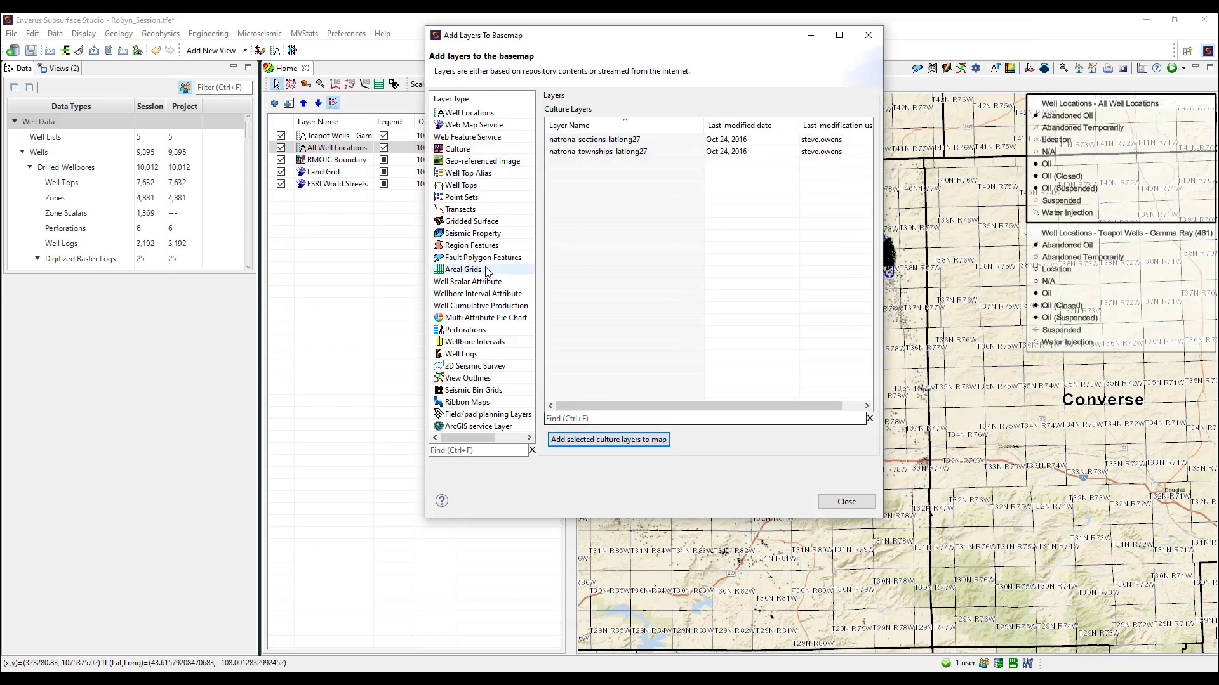
Add the CrowMountain_Time horizon to the basemap as a gridded surface layer and finish adding layers
left_click(472, 221)
left_click(580, 233)
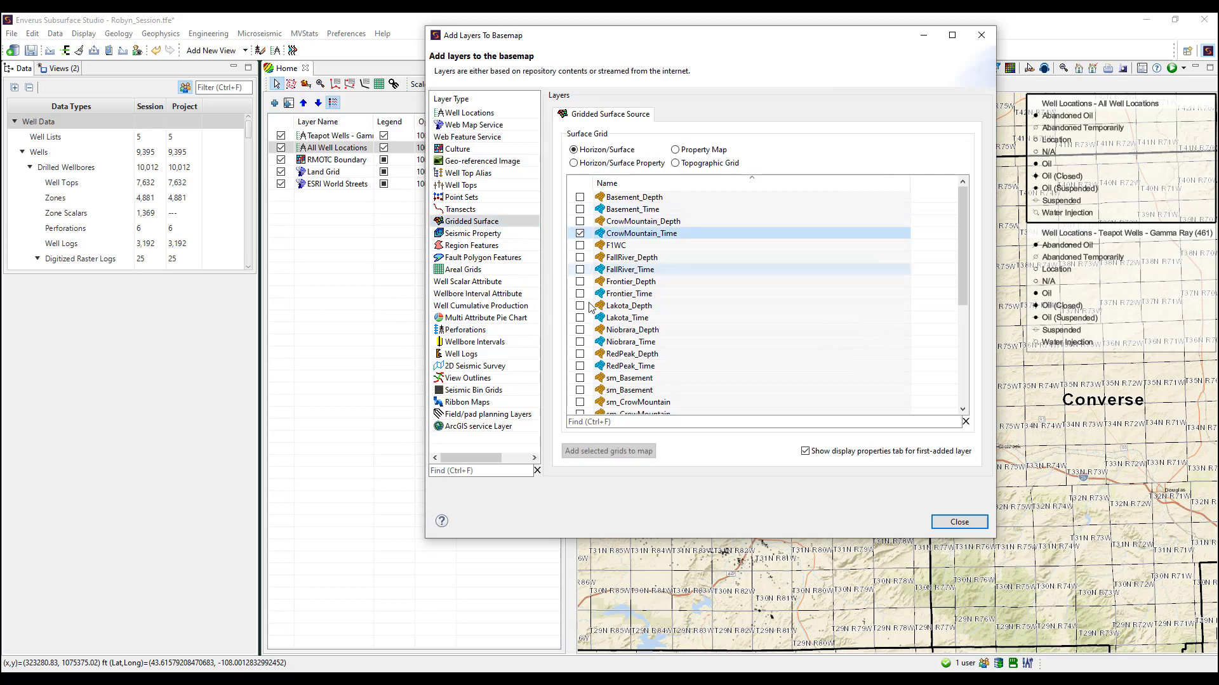
left_click(613, 451)
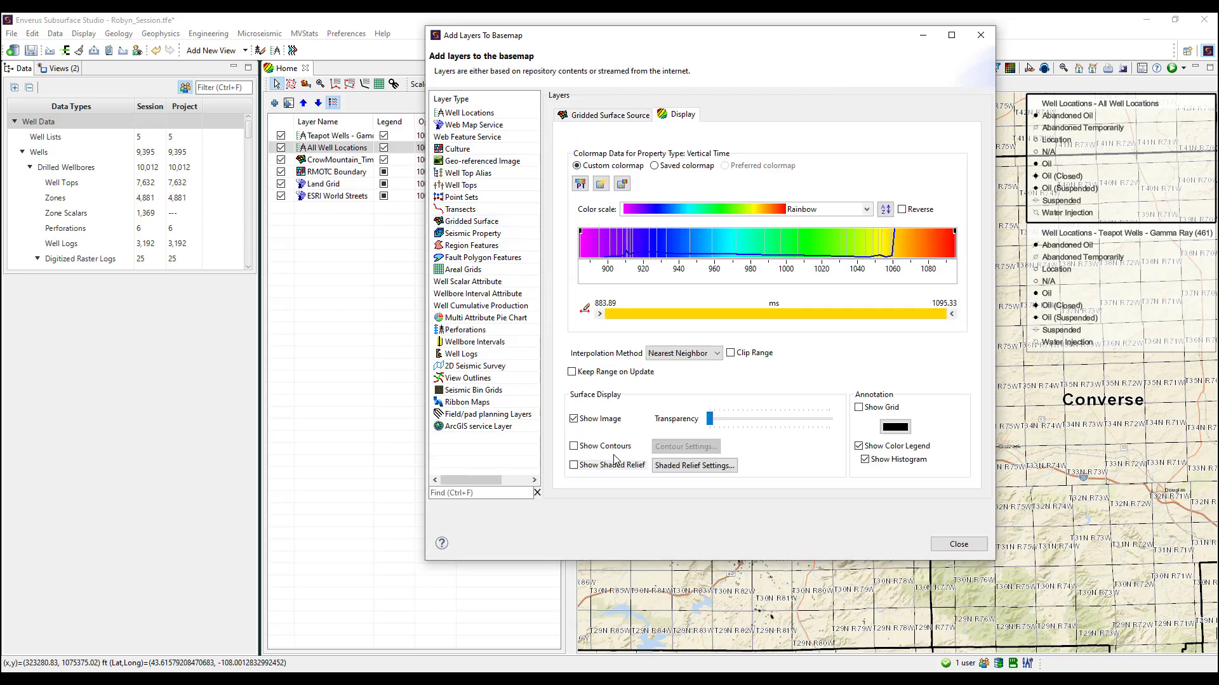
left_click(949, 543)
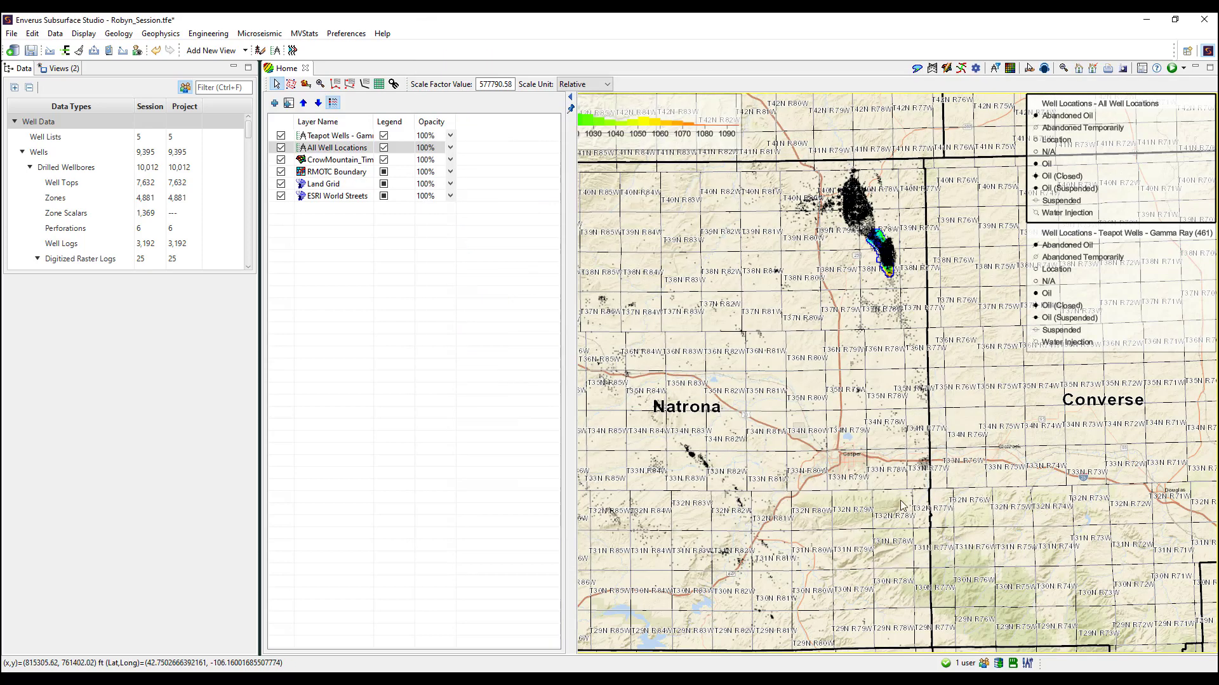
Move the CrowMountain_Time layer to the top of the layer order and back below both well location layers
scroll(884, 271, "up", 3)
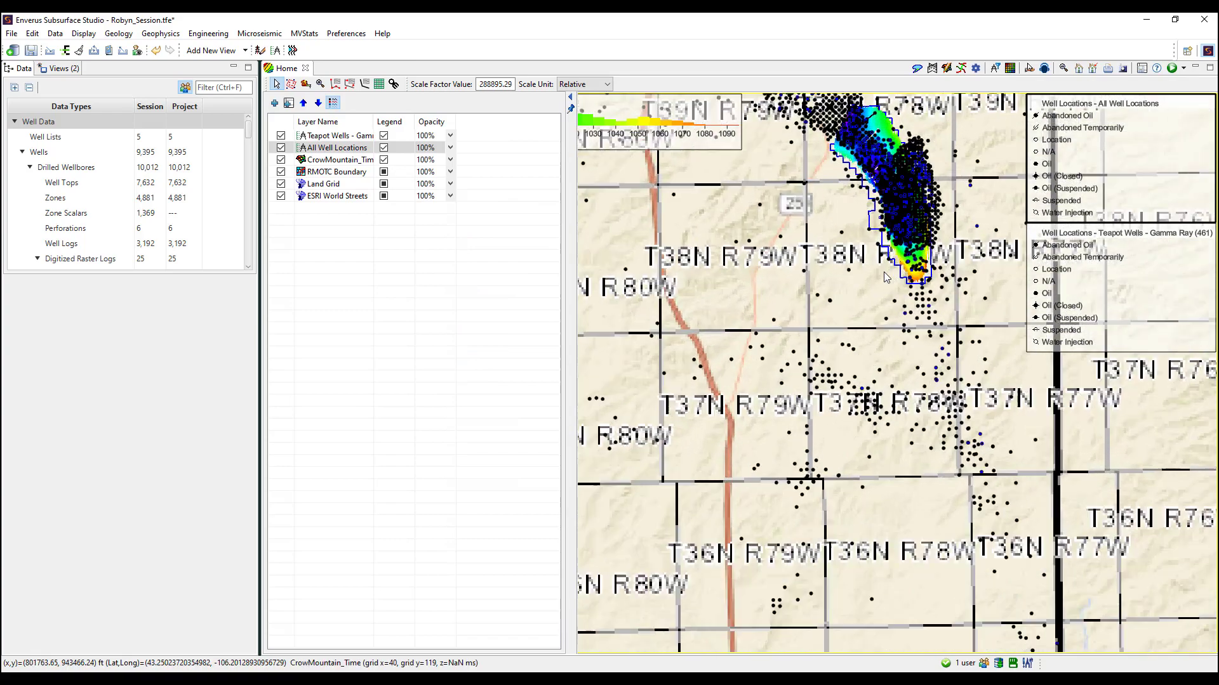
scroll(853, 481, "up", 3)
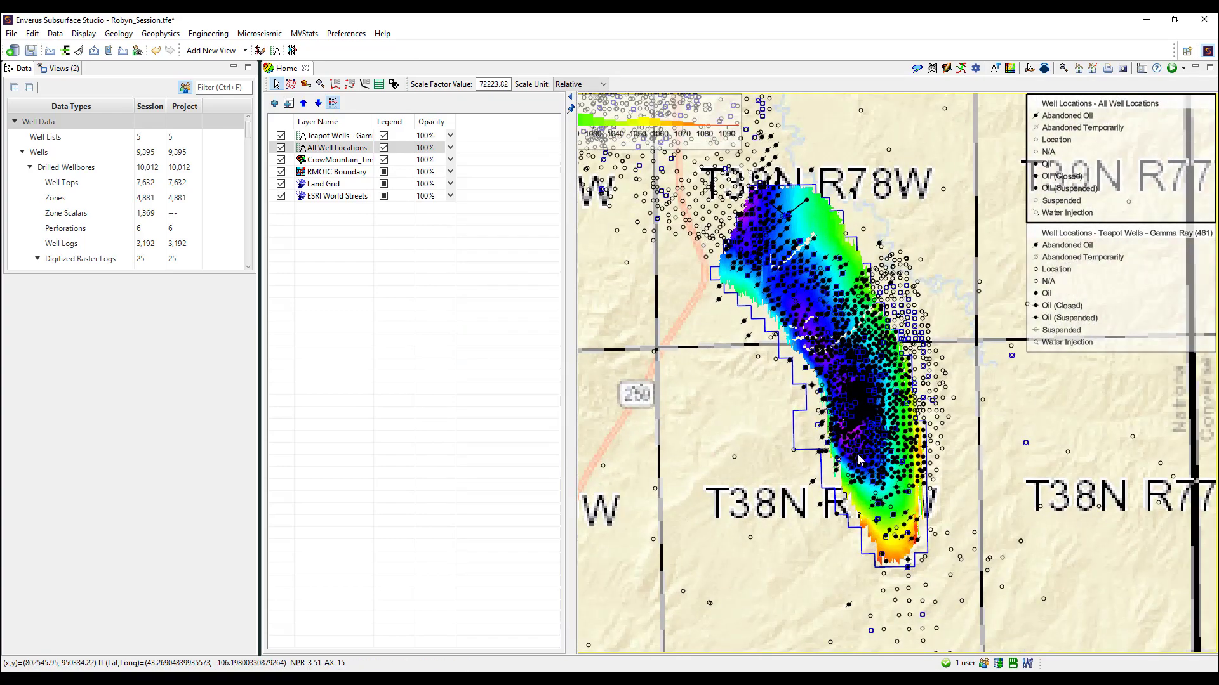
left_click(336, 159)
left_click(303, 103)
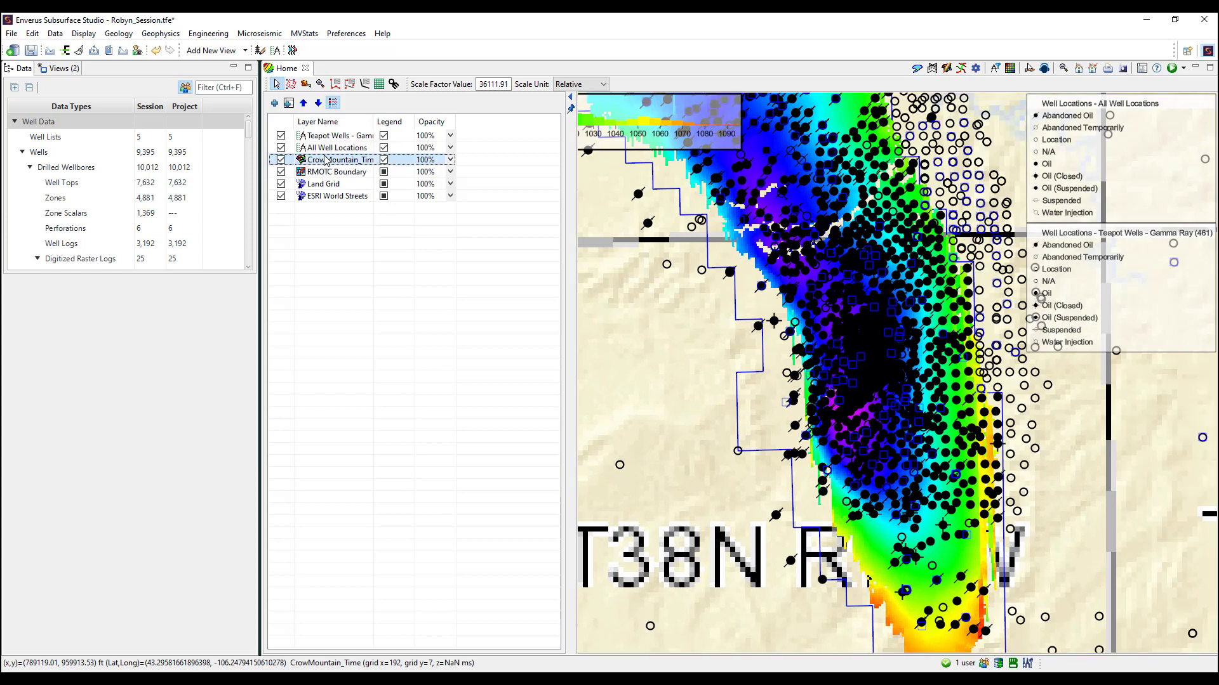
left_click(305, 105)
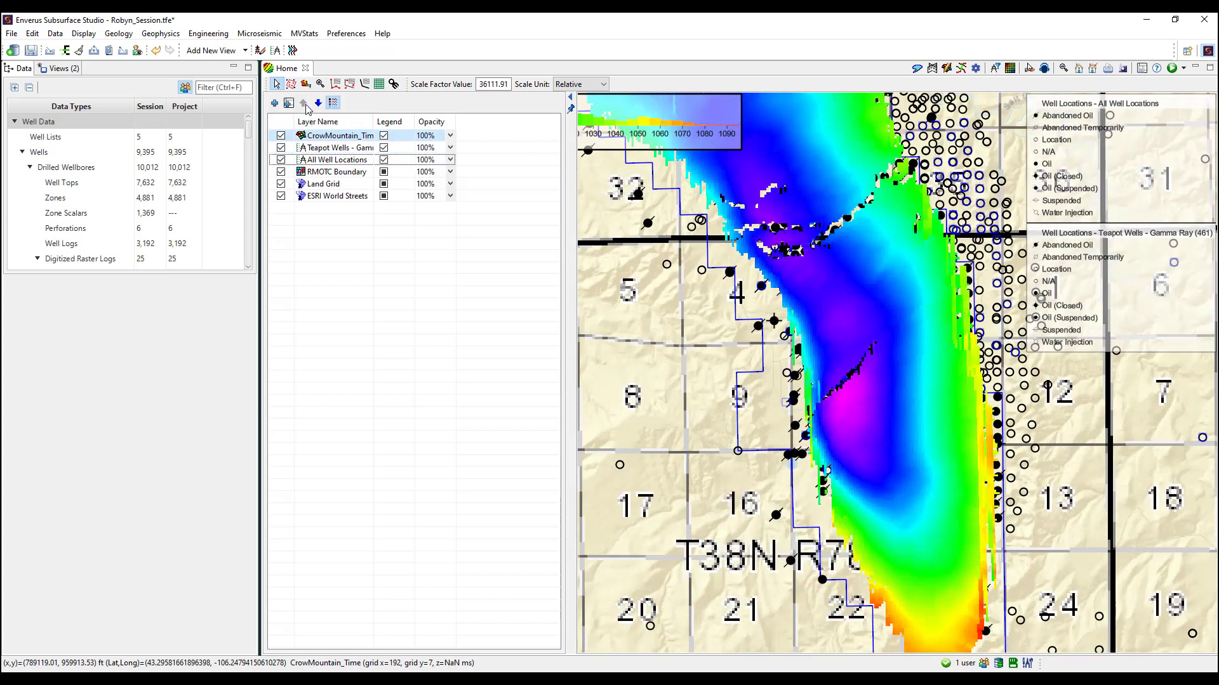
left_click(318, 104)
left_click(318, 104)
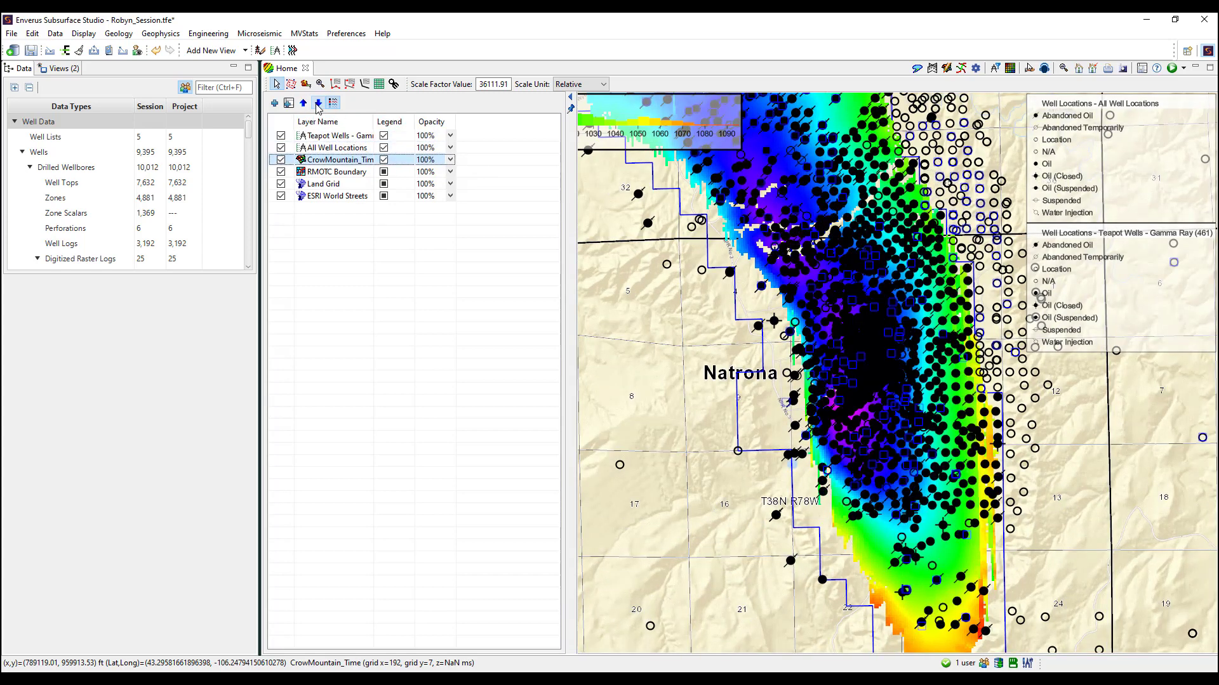
Toggle the All Well Locations layer's visibility off and back on, and hide its legend
left_click(281, 148)
left_click(282, 149)
left_click(282, 148)
left_click(281, 149)
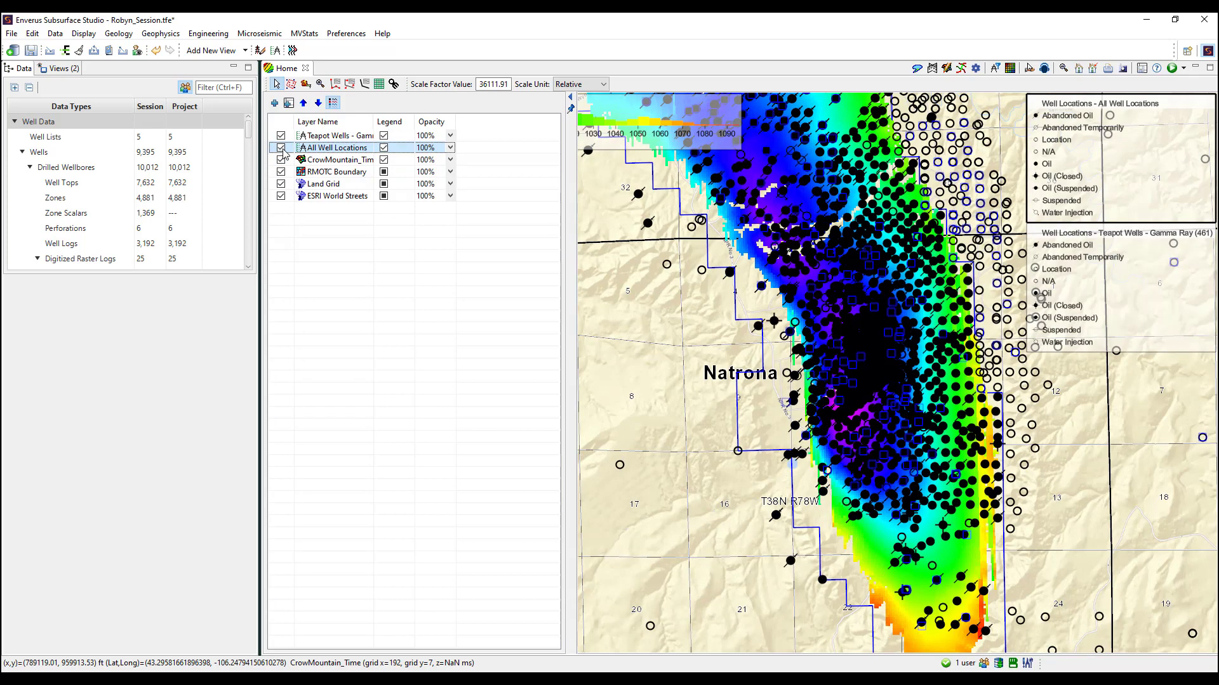
left_click(385, 148)
left_click(384, 149)
left_click(384, 148)
Set the CrowMountain_Time layer's opacity to 50% and show the All Well Locations legend
left_click(450, 160)
left_click(453, 161)
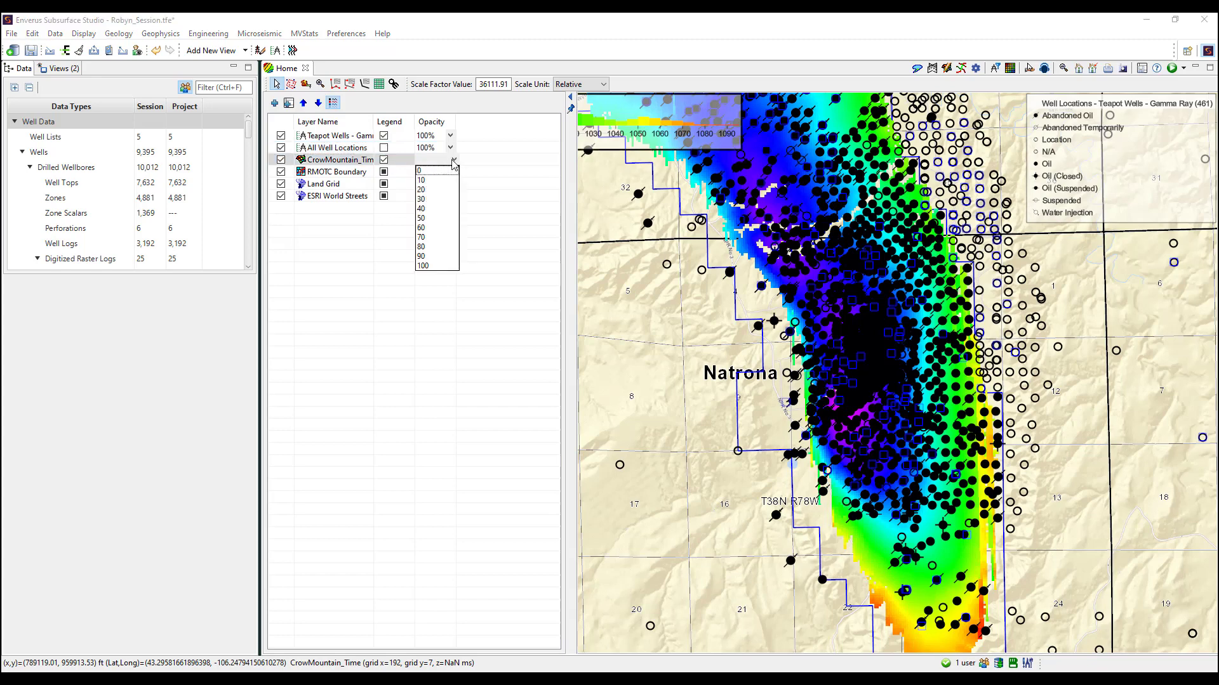
left_click(435, 219)
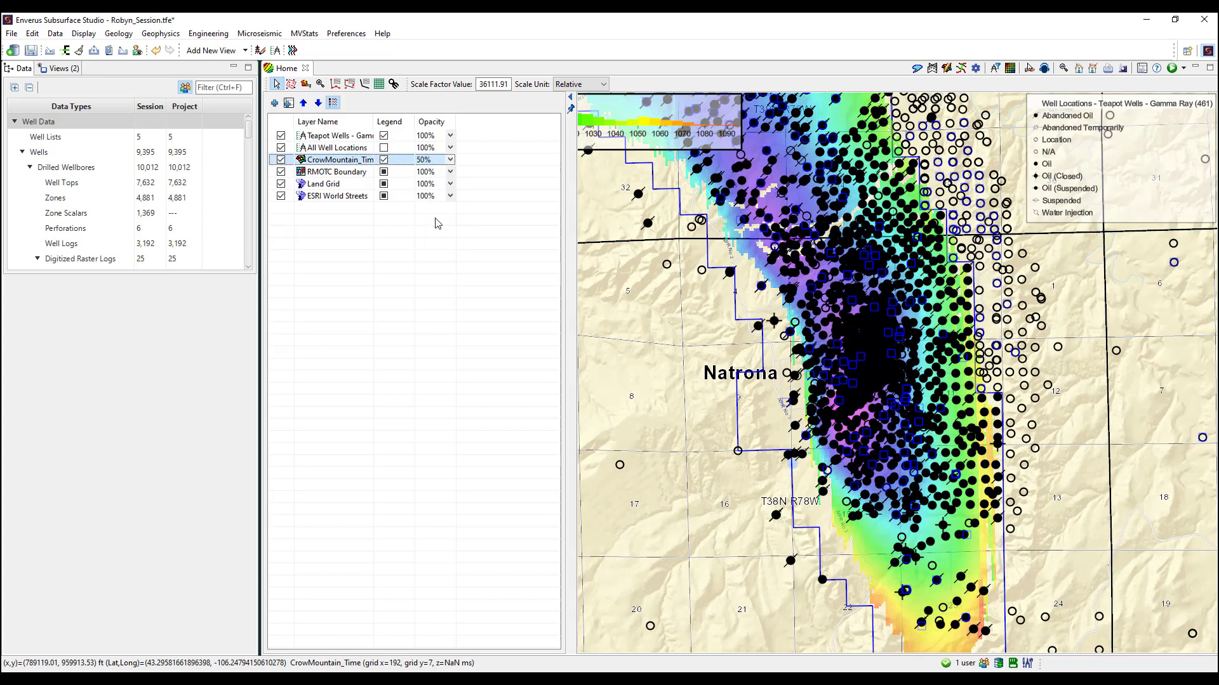
left_click(384, 148)
Review the layer options offered for CrowMountain_Time and All Well Locations, such as style, extent, removal and custom legend
right_click(341, 159)
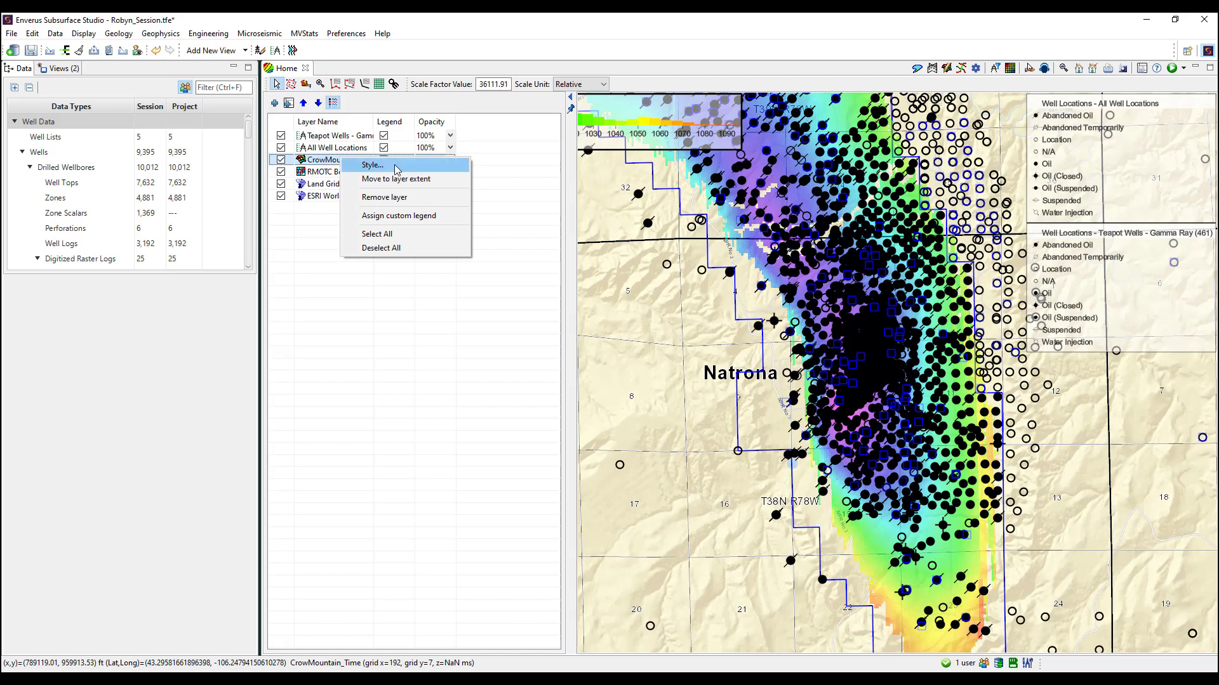
left_click(353, 149)
right_click(352, 146)
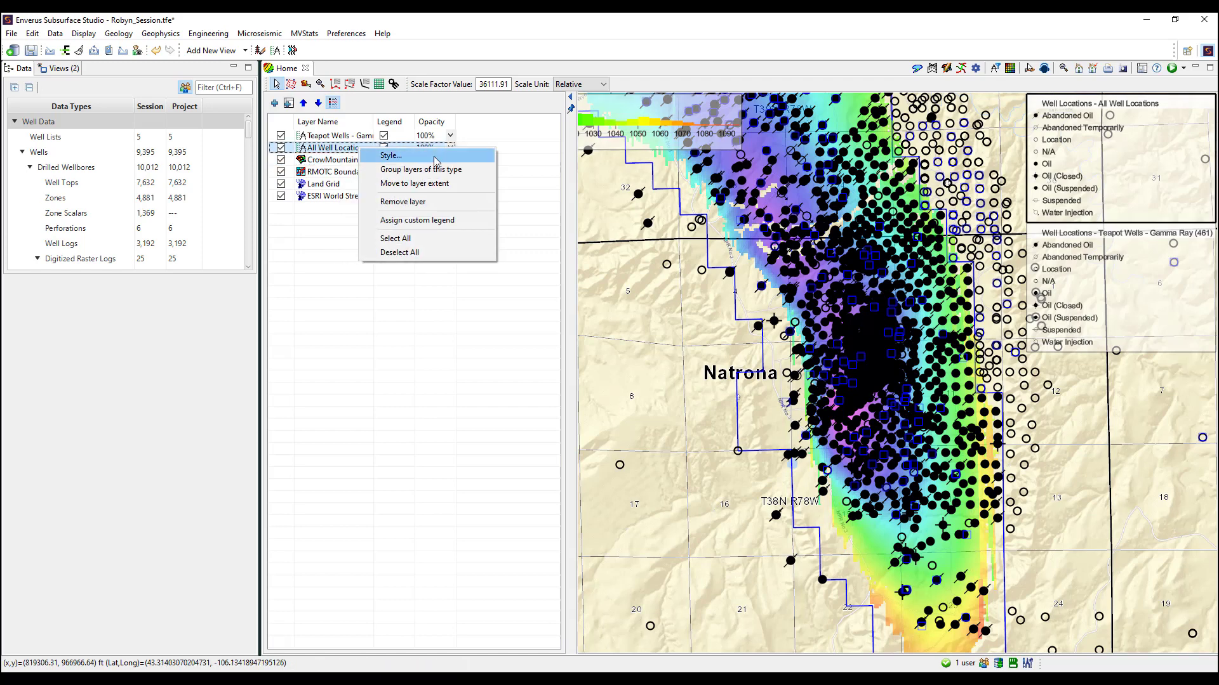
left_click(628, 328)
Try panning and zooming the basemap, and review its zoom sensitivity and other settings in the basemap preferences
left_click_drag(898, 388, 830, 379)
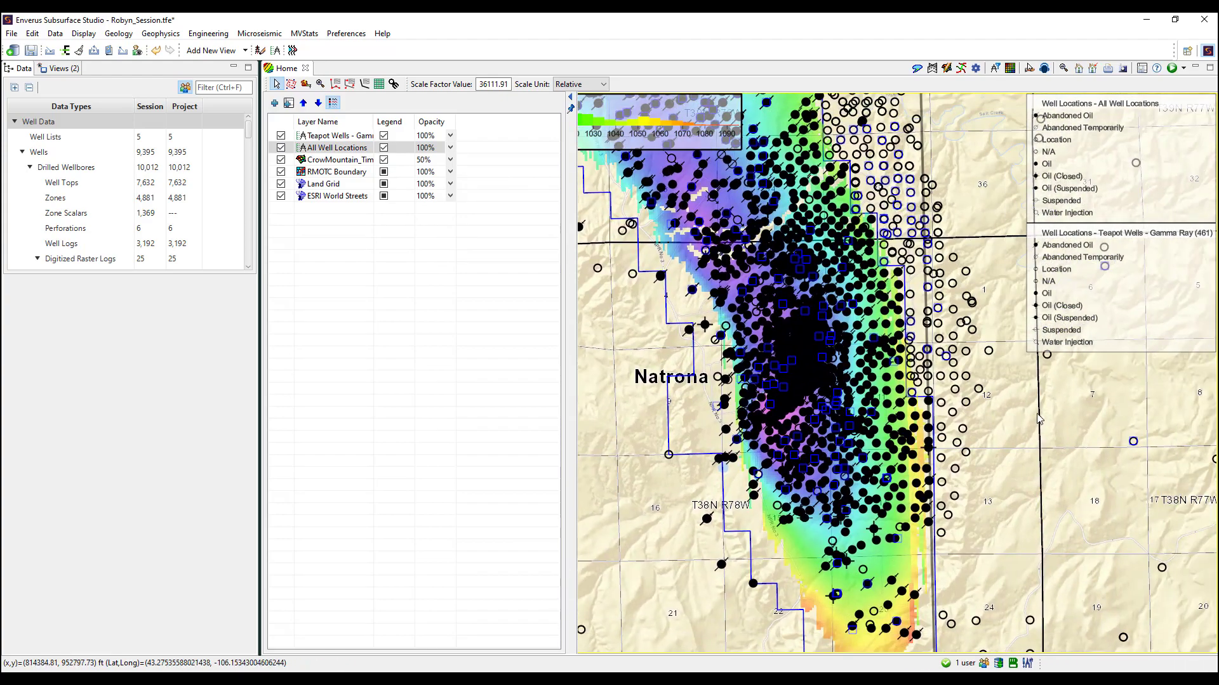
scroll(867, 410, "up", 3)
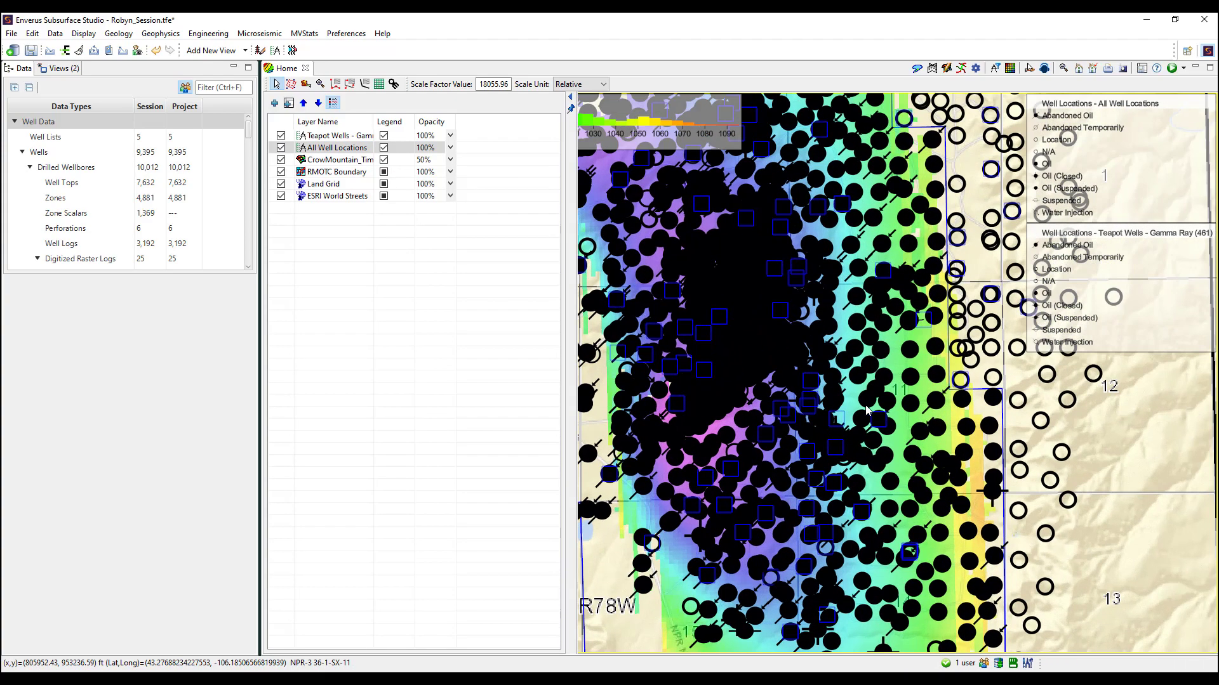
scroll(868, 410, "down", 3)
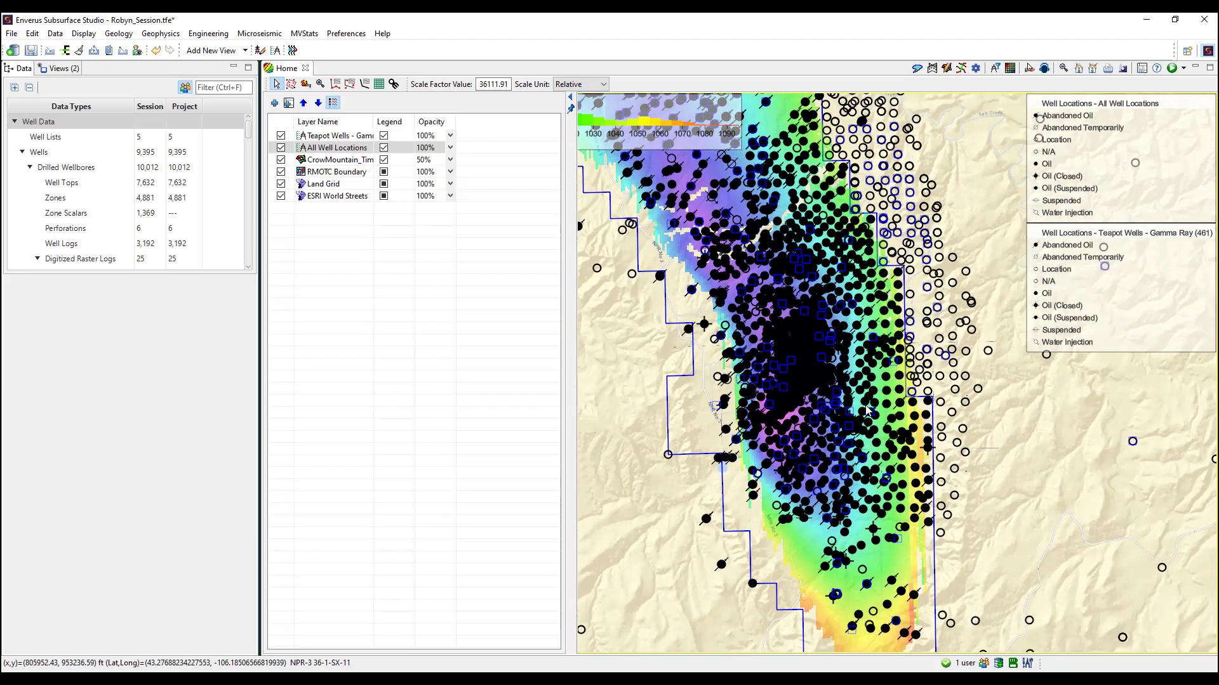
left_click(346, 33)
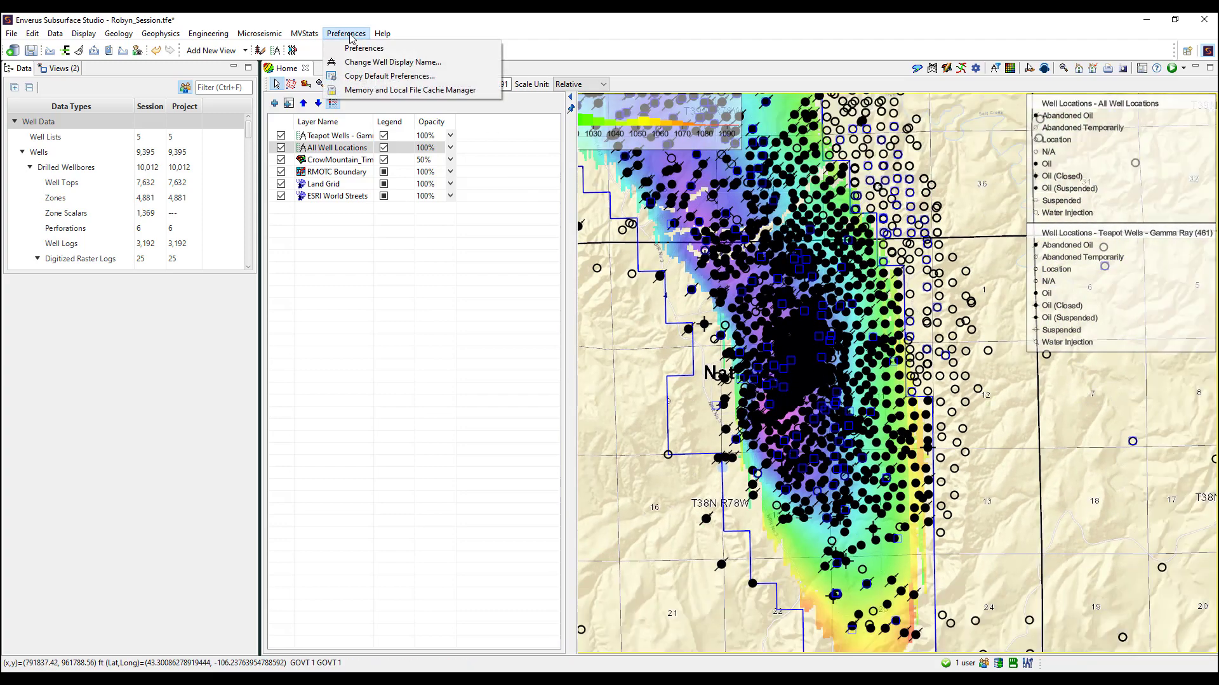
left_click(357, 46)
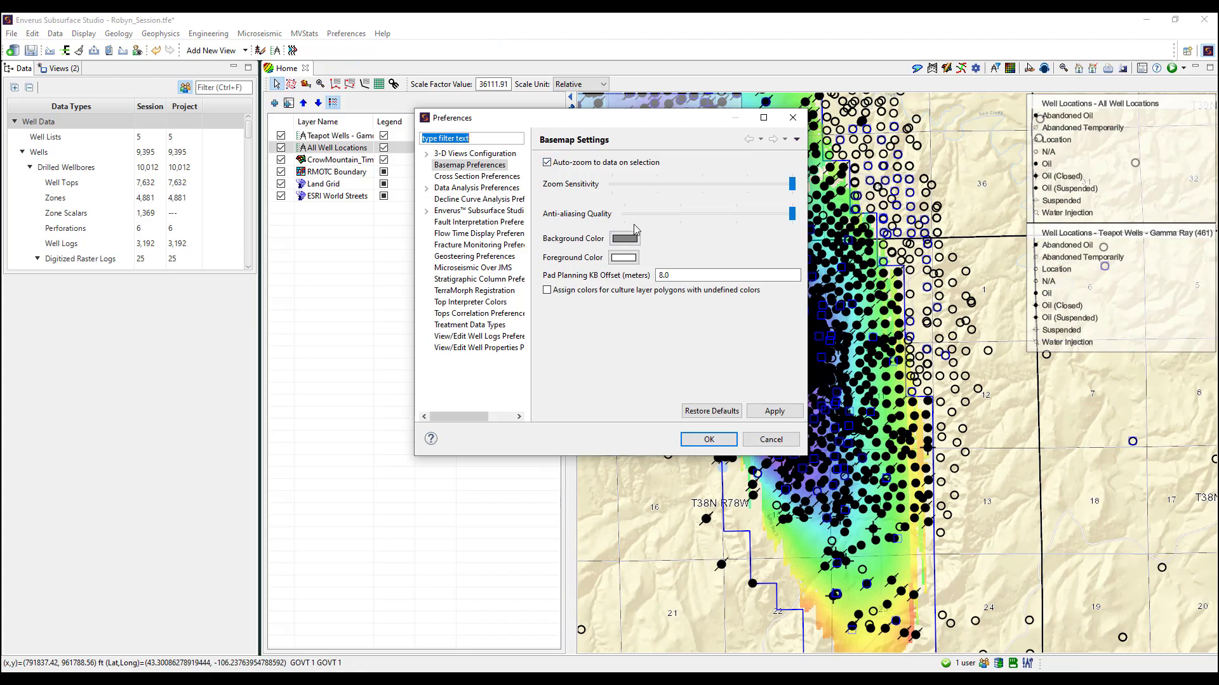
left_click(708, 439)
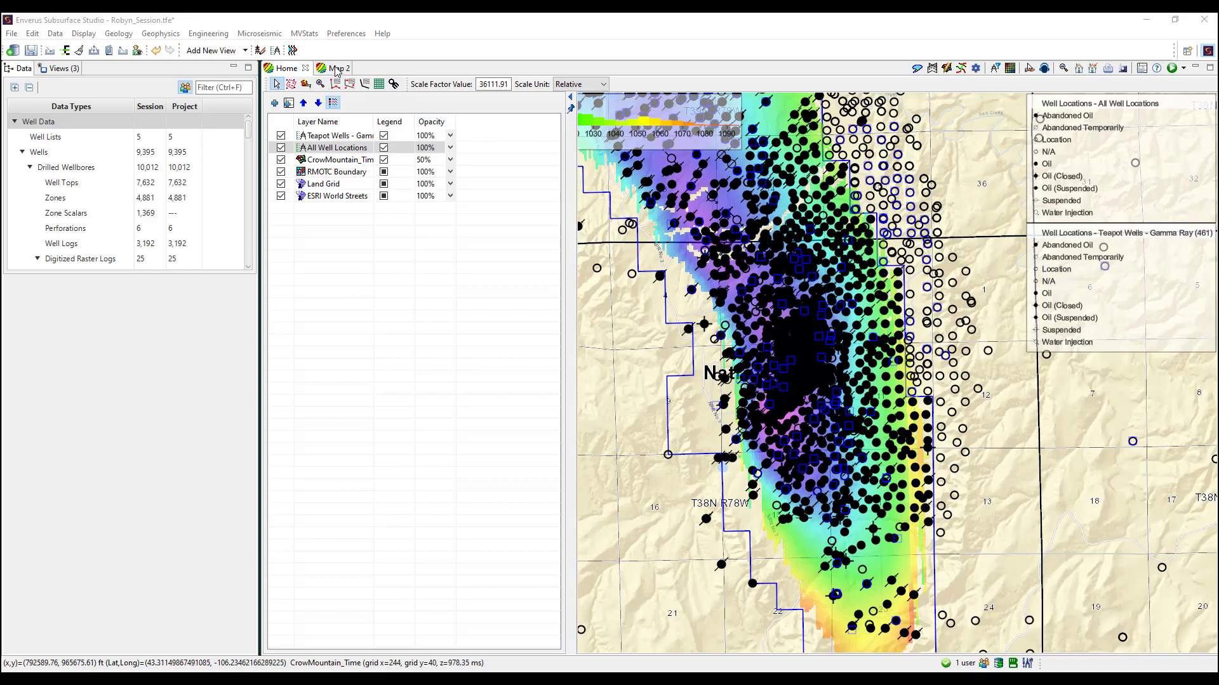
Dock Map 2 below the Home basemap, and rearrange the two maps side by side
left_click_drag(337, 71, 684, 517)
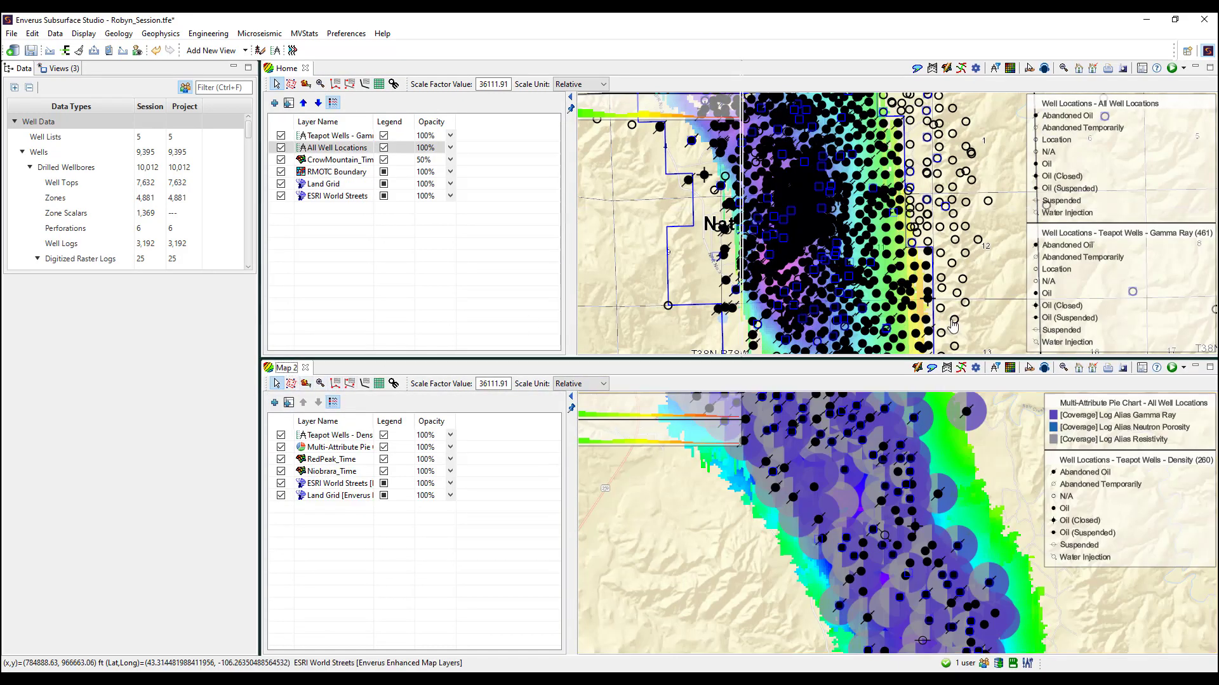
left_click_drag(953, 326, 972, 326)
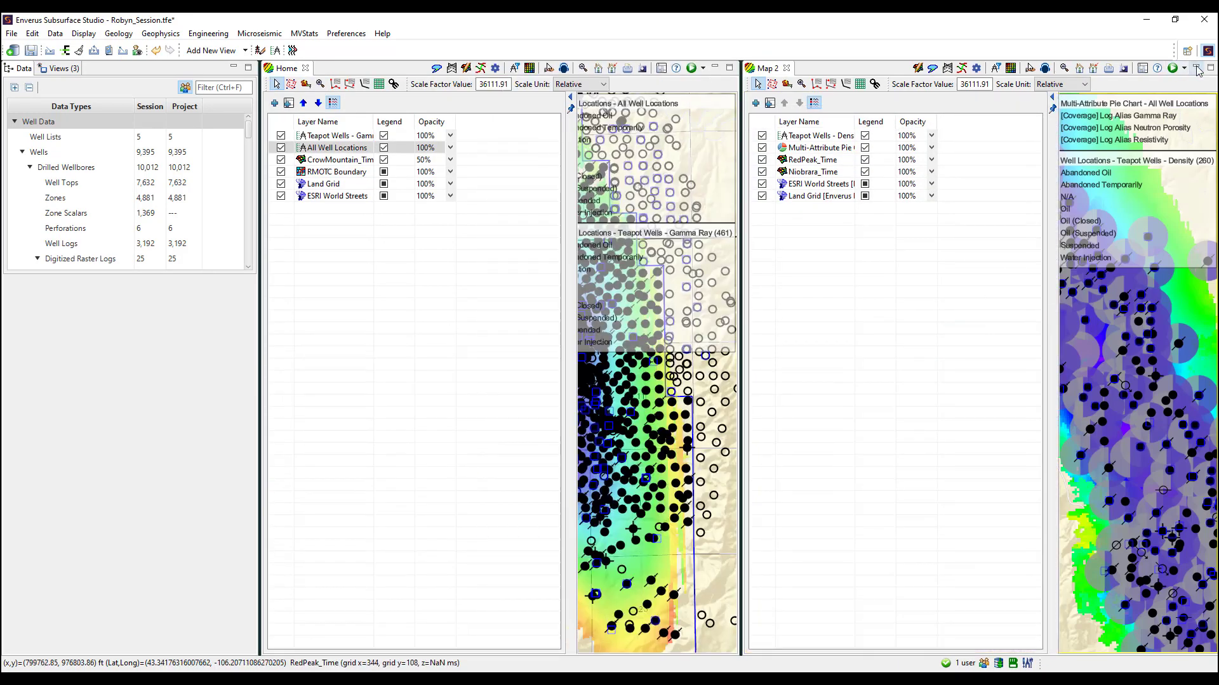
Minimize and restore Map 2, and maximize and restore the Home basemap
left_click(1197, 68)
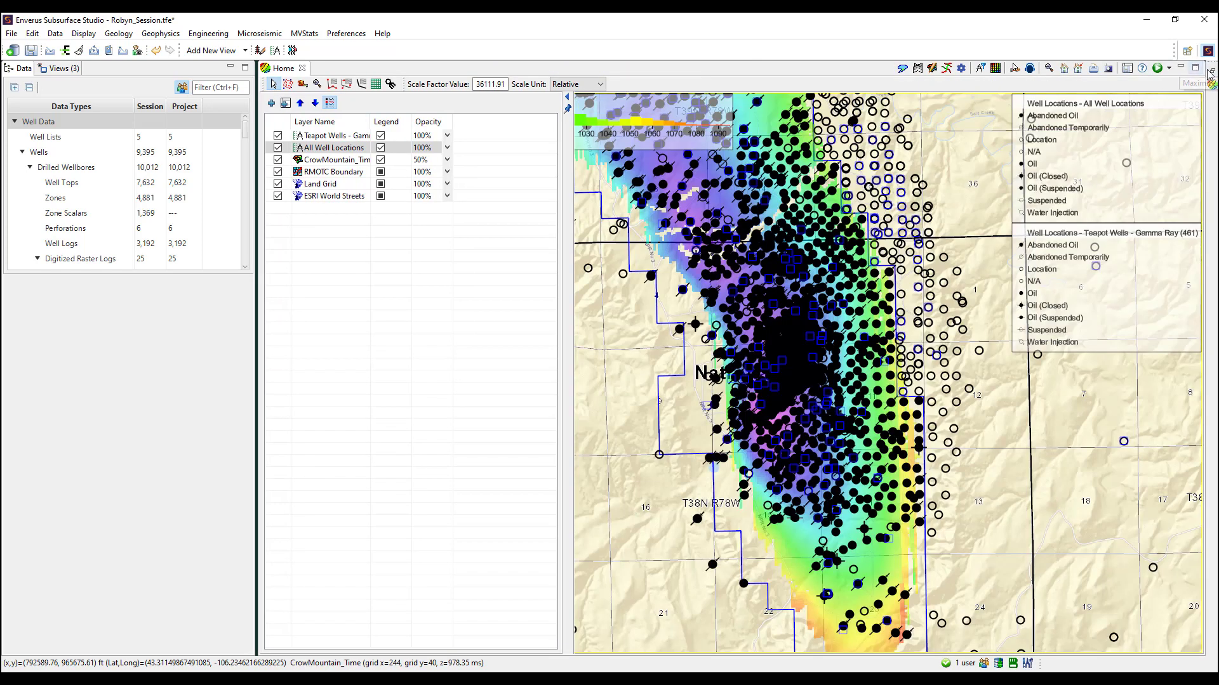
left_click(1210, 74)
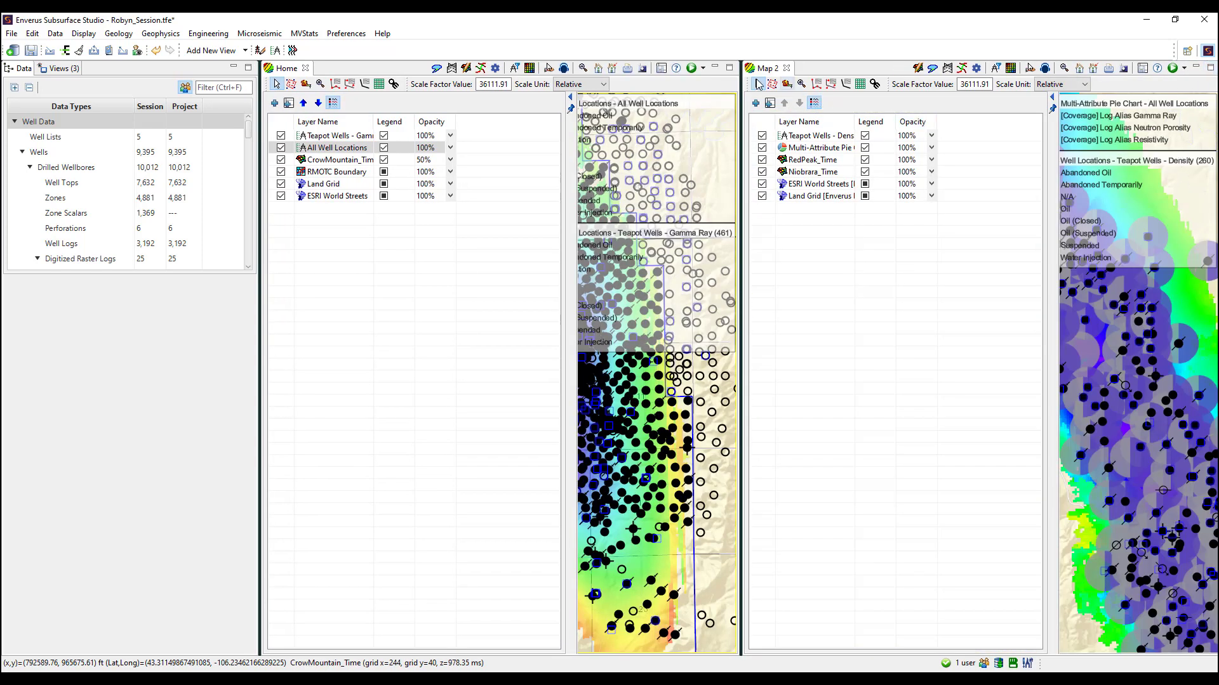
left_click(731, 70)
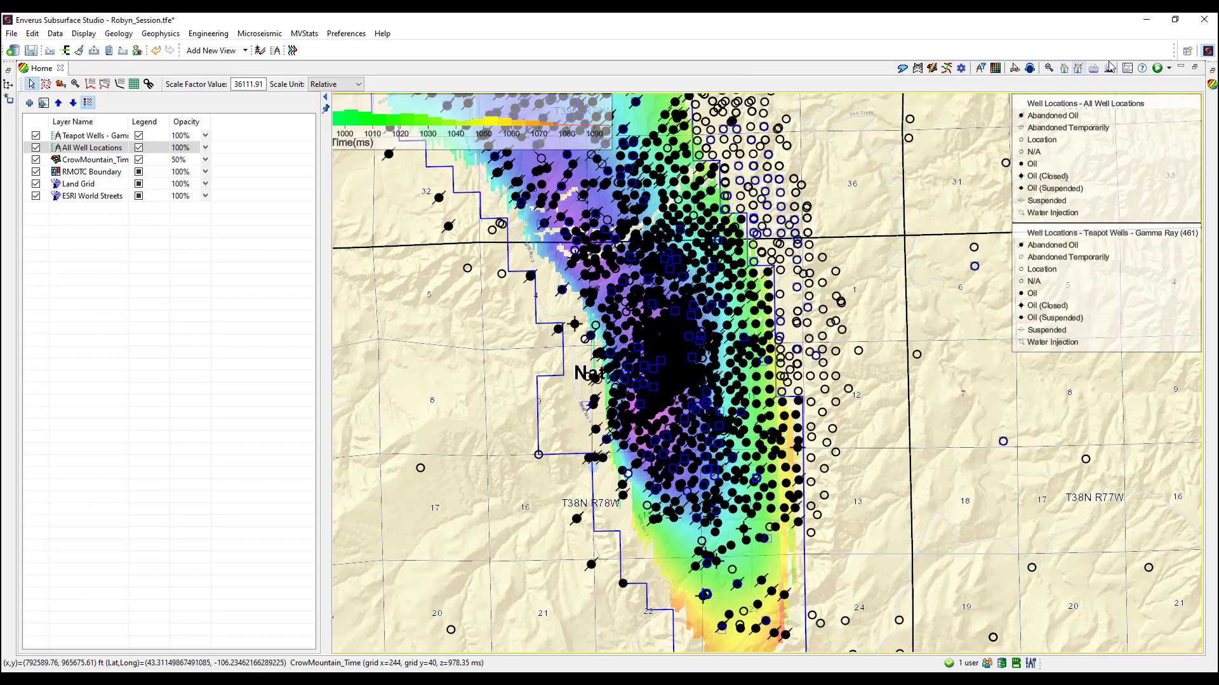
left_click(1196, 69)
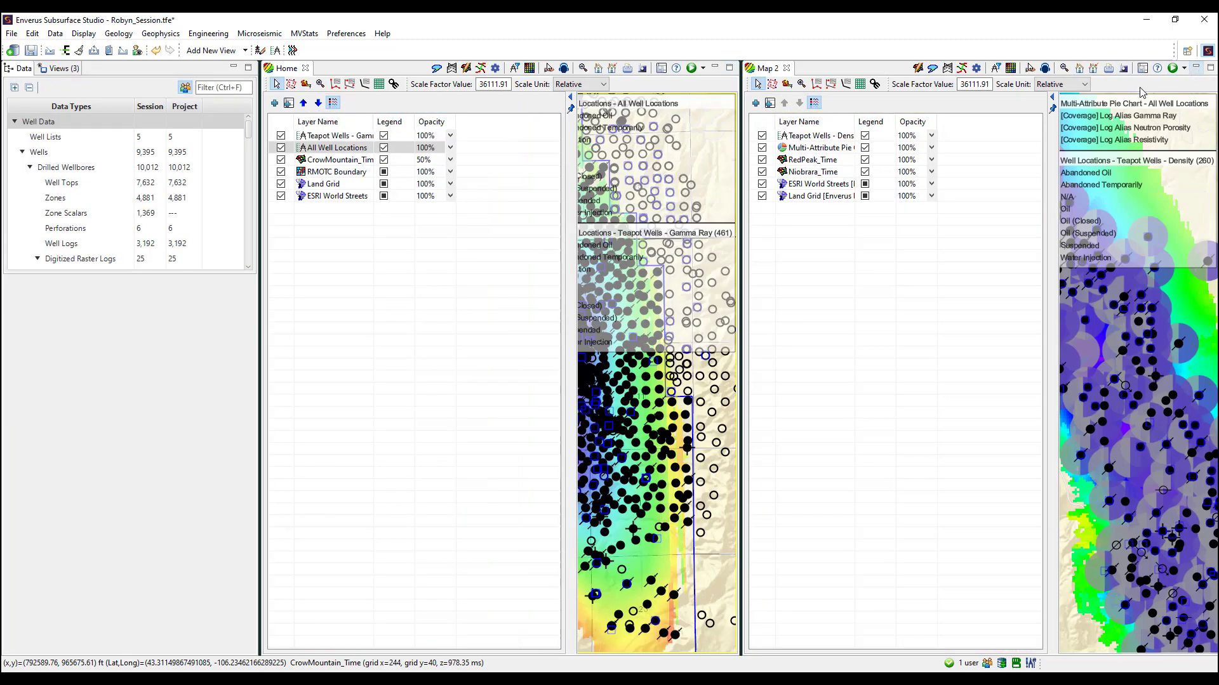
Regroup Map 2 as a tab beside the Home basemap
left_click_drag(766, 69, 421, 75)
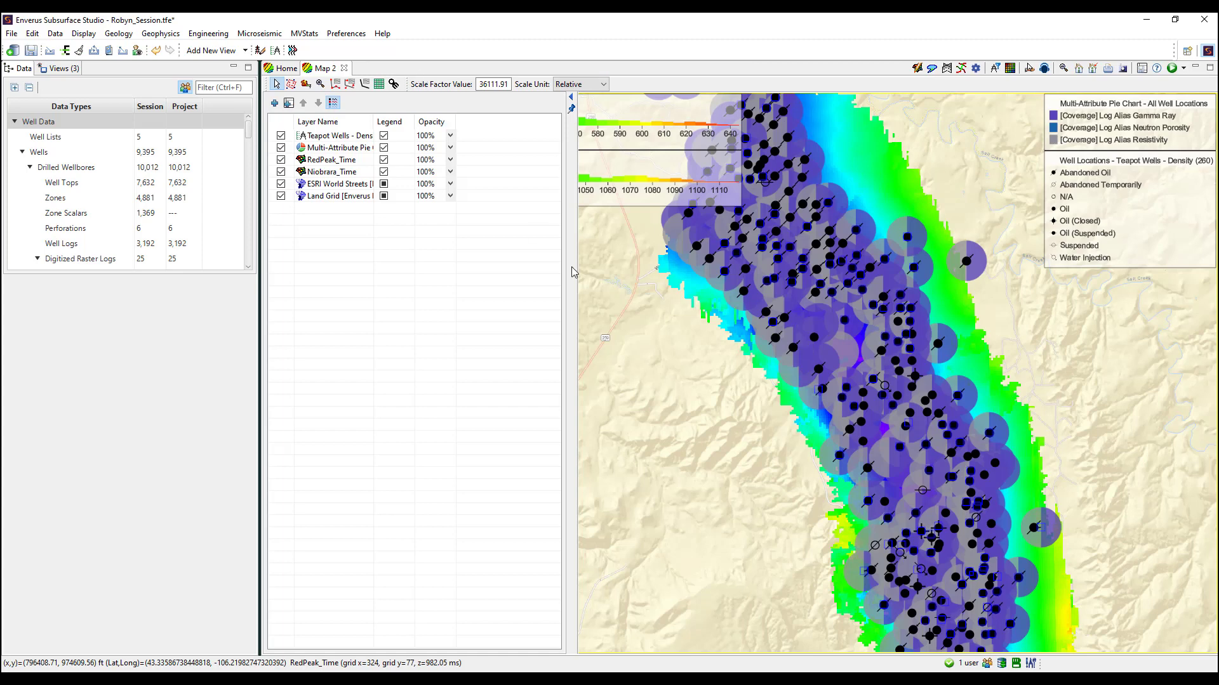
Examine the basemap mouse bindings in Select and Create projected transect modes, return to Select mode and hide the bindings
left_click(659, 495)
key("ctrl+shift+m")
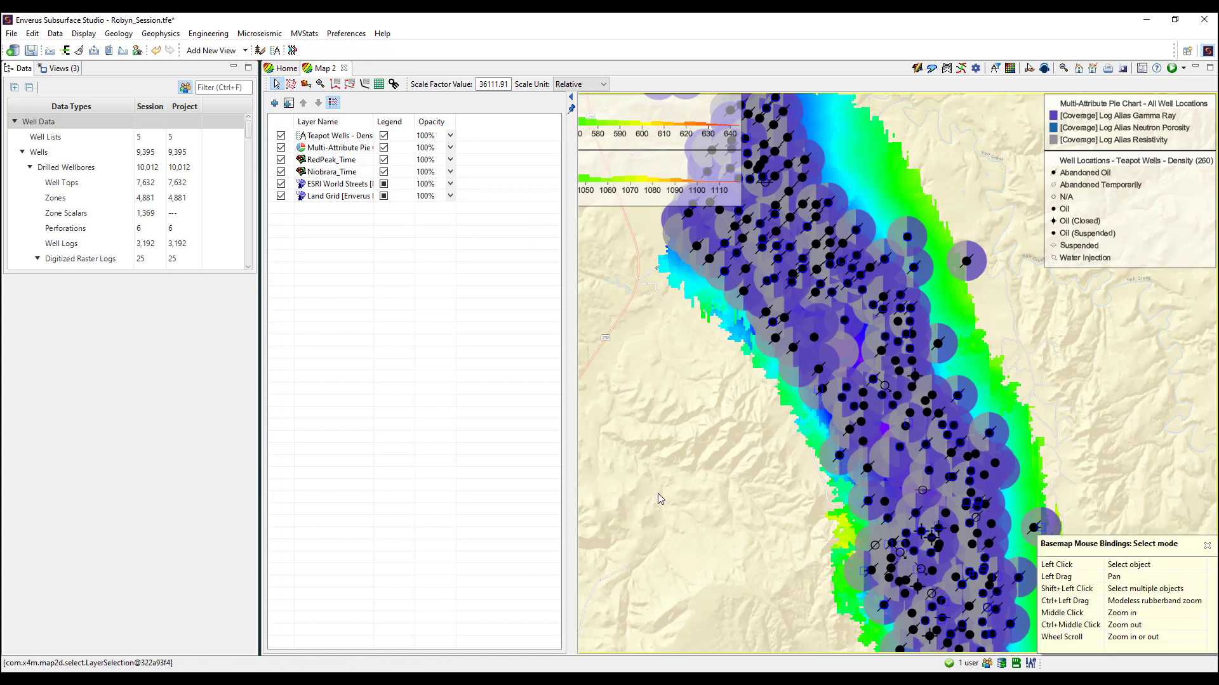
left_click(335, 87)
left_click(349, 89)
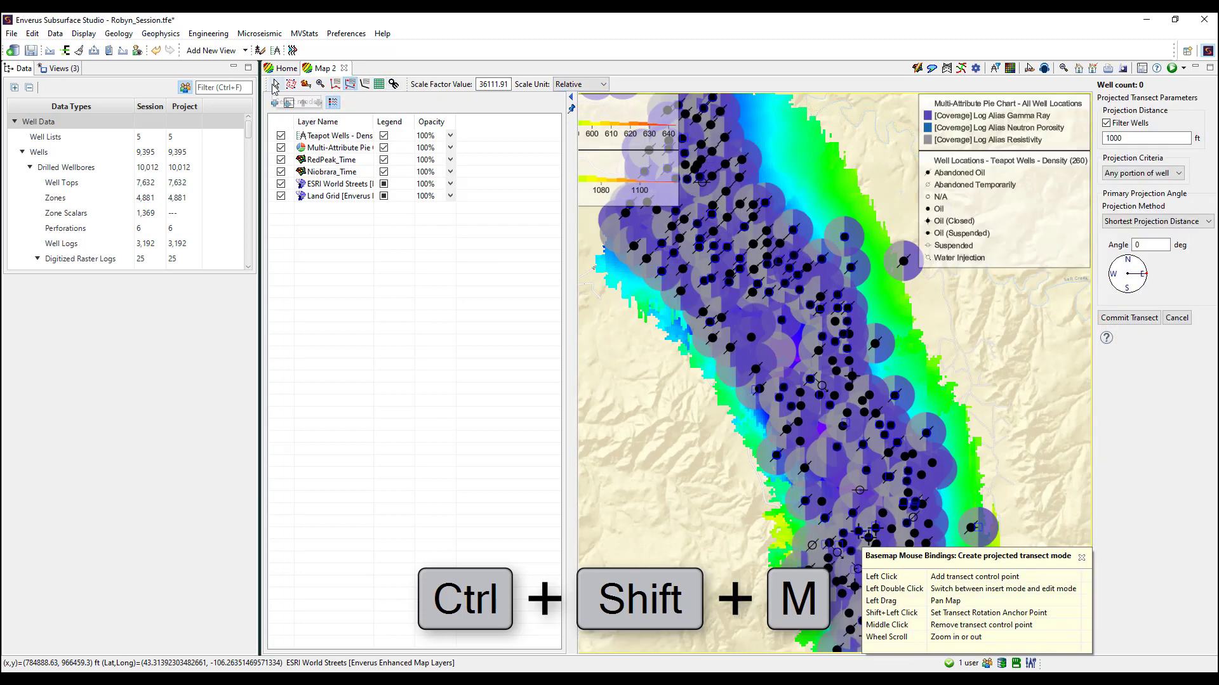
left_click(274, 86)
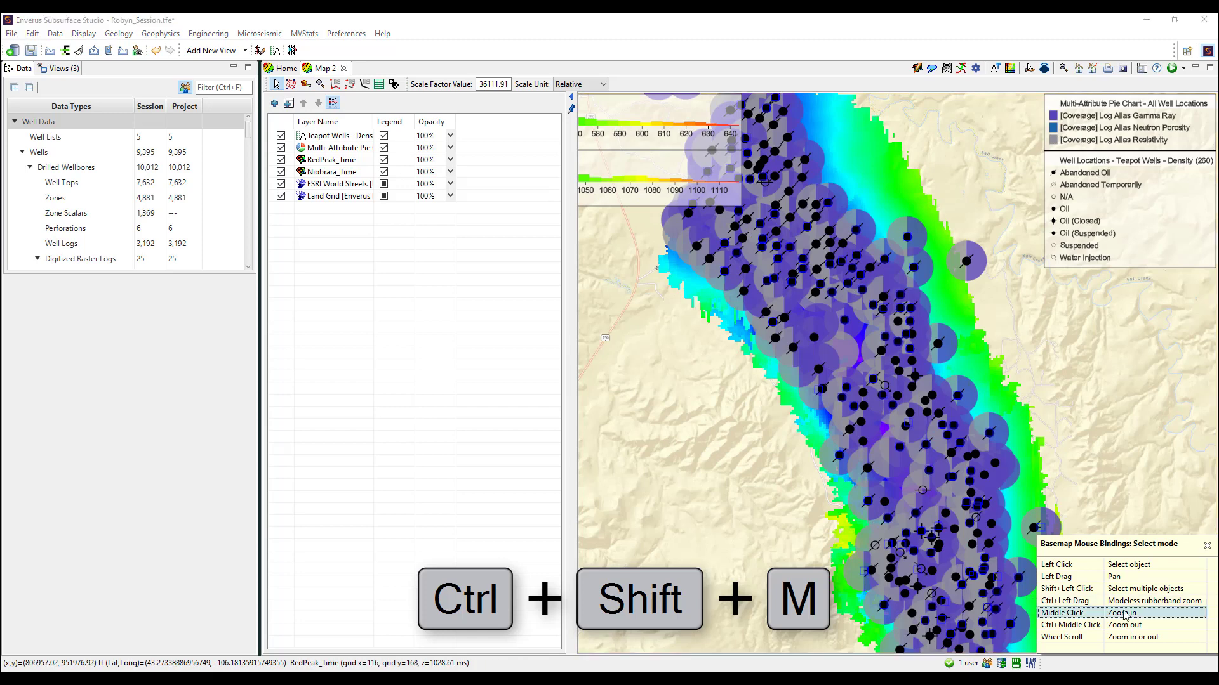
key("ctrl+shift+m")
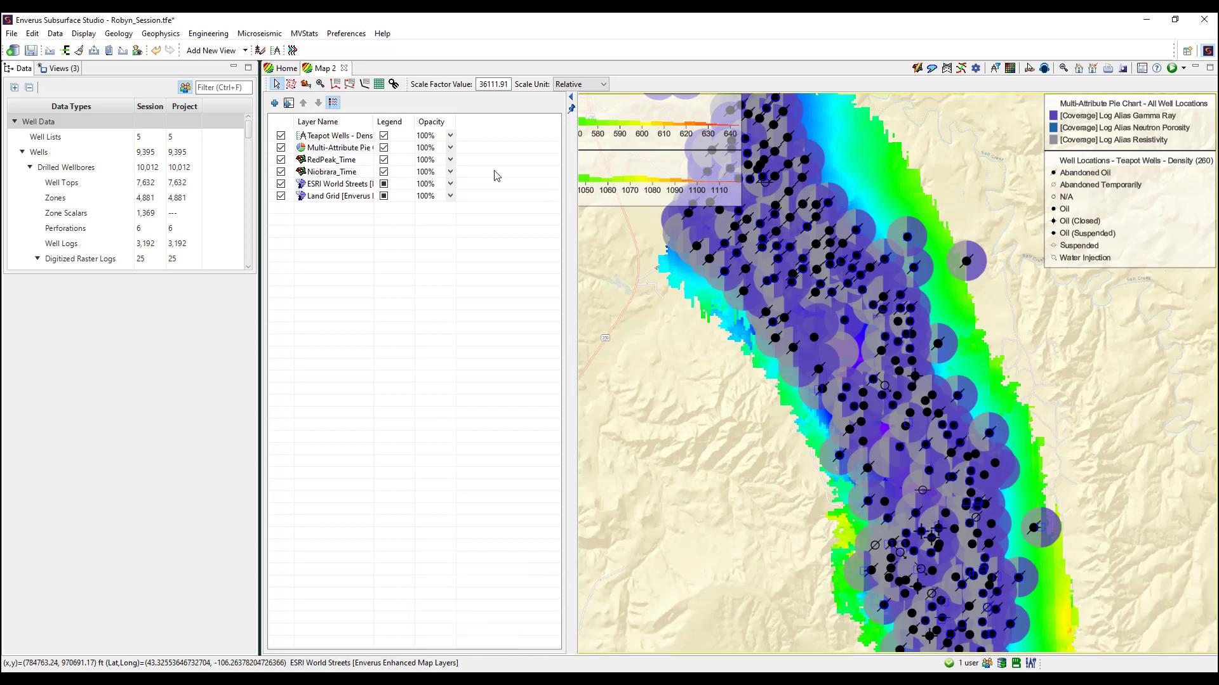
Examine the context options of a well and of the RedPeak_Time horizon on Map 2
left_click(571, 112)
left_click_drag(918, 470, 807, 417)
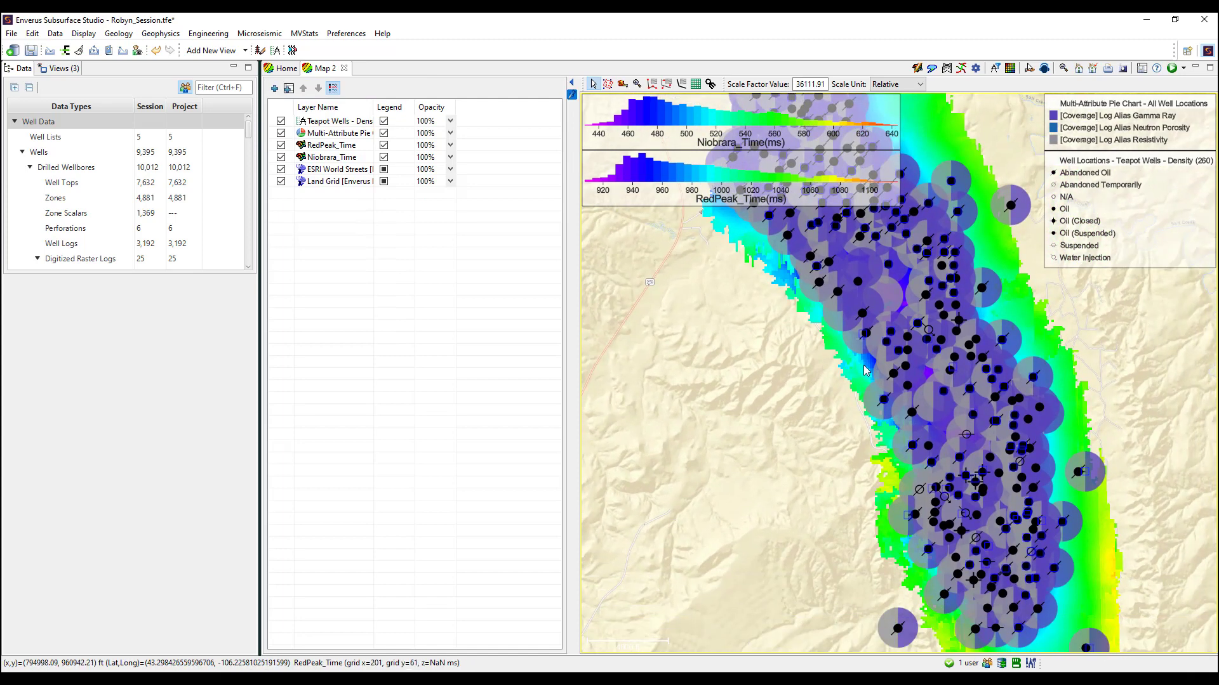
left_click(883, 401)
right_click(882, 401)
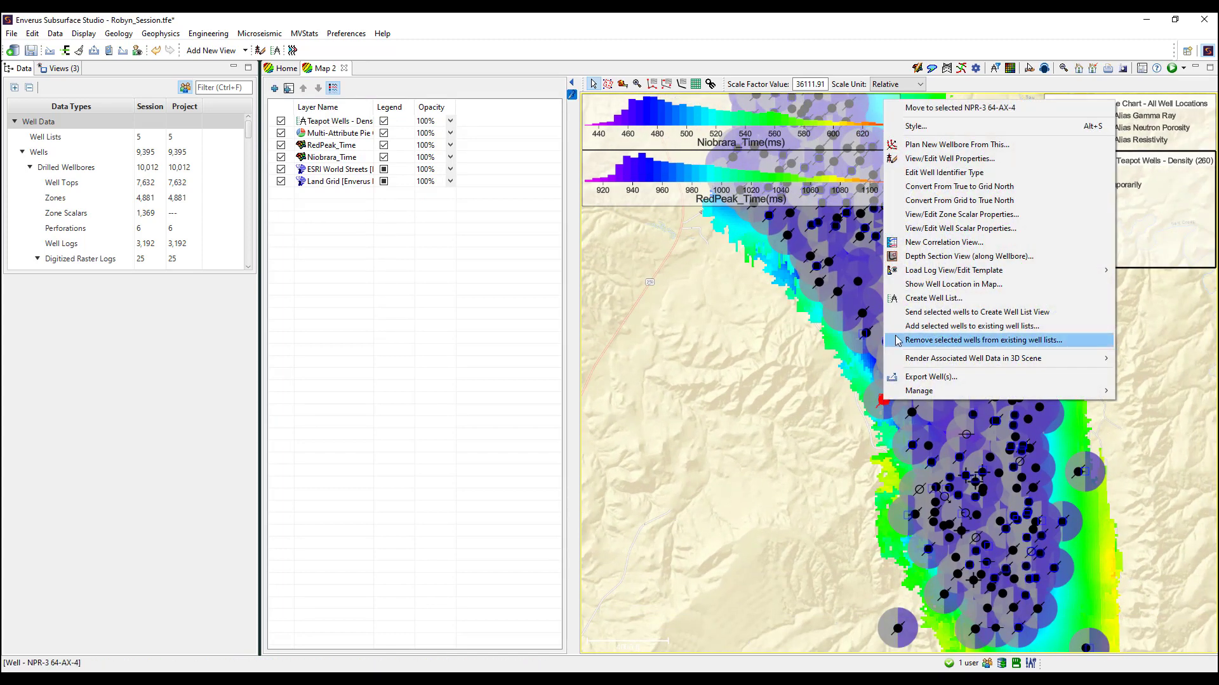
left_click(827, 348)
right_click(827, 347)
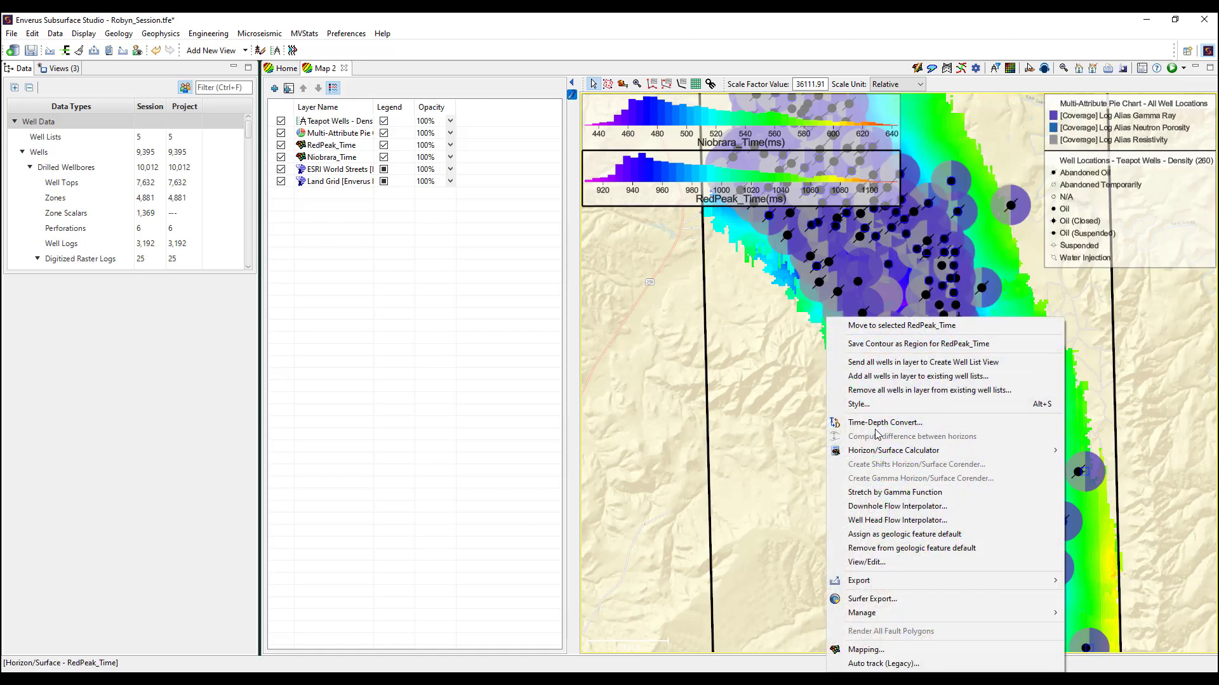
List the well logs from the data tree and examine the context options of data entries such as Caliper - CALI
left_click(85, 245)
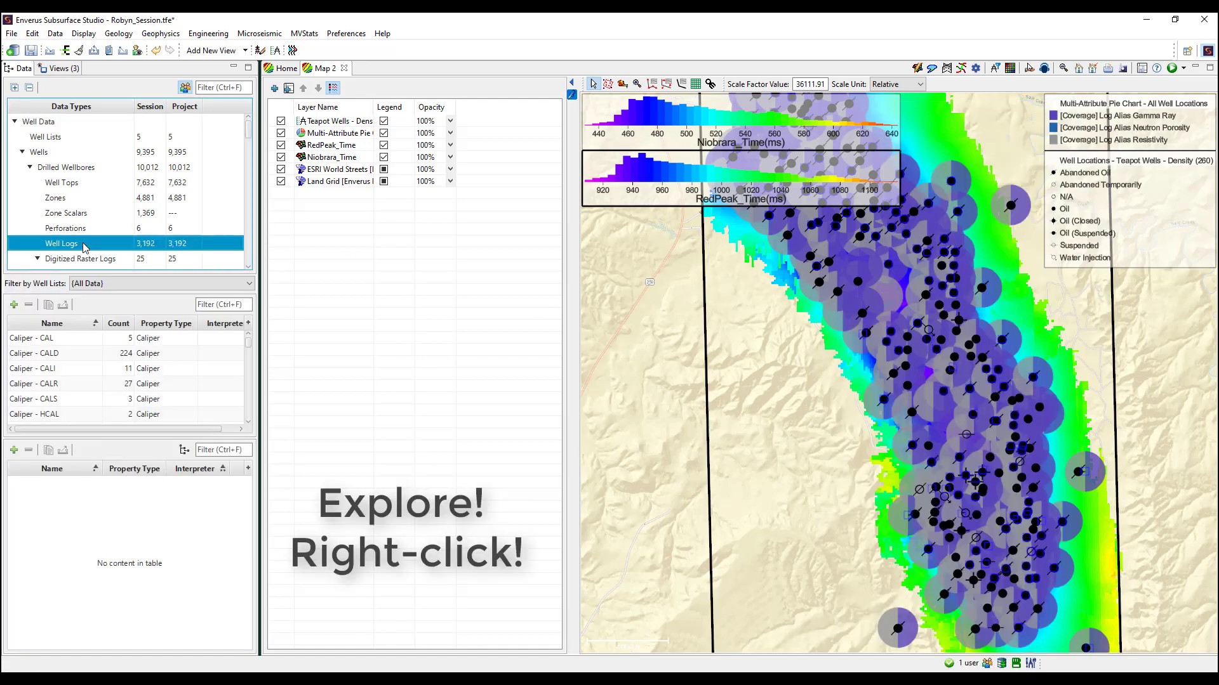
left_click(70, 373)
right_click(70, 373)
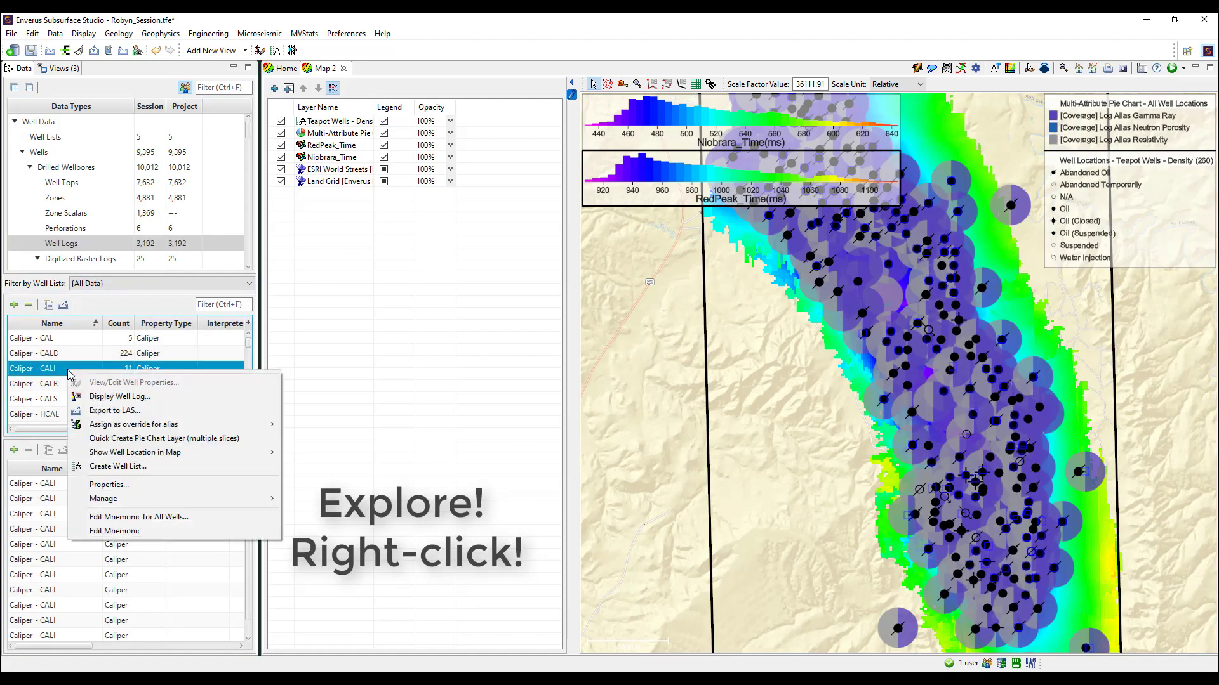
left_click(67, 156)
left_click(63, 417)
right_click(62, 416)
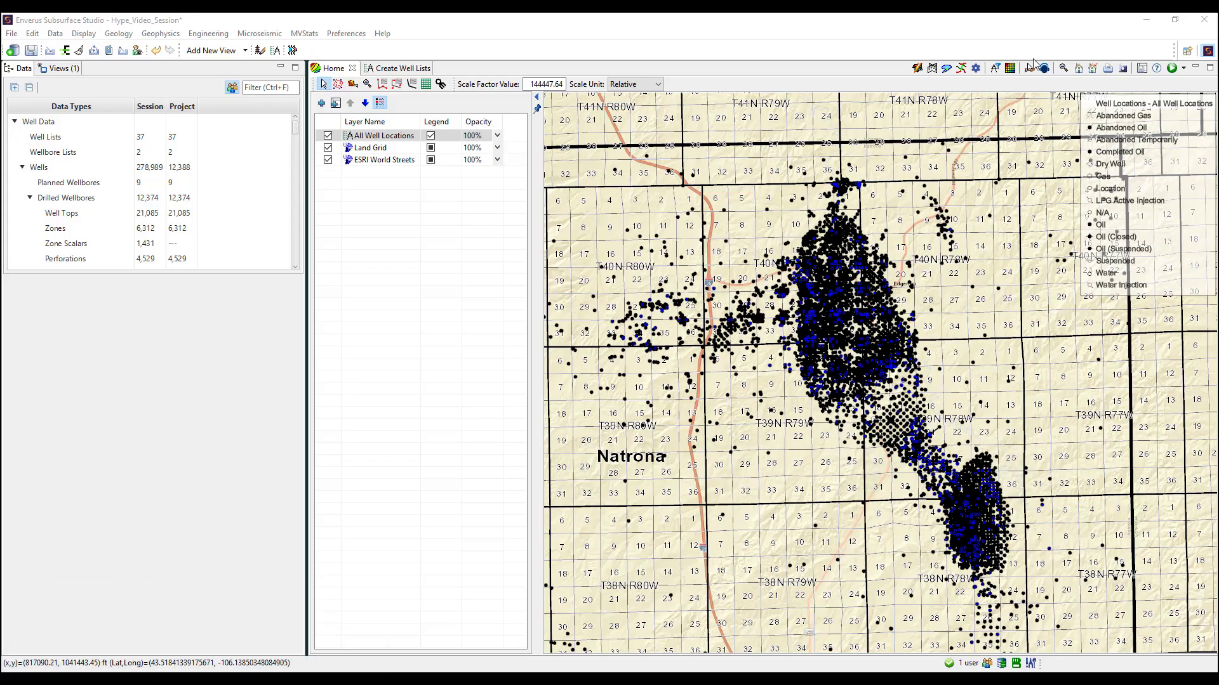
Open the 2D Mapping Utility and examine its input data types, algorithm settings and grid settings
left_click(1009, 69)
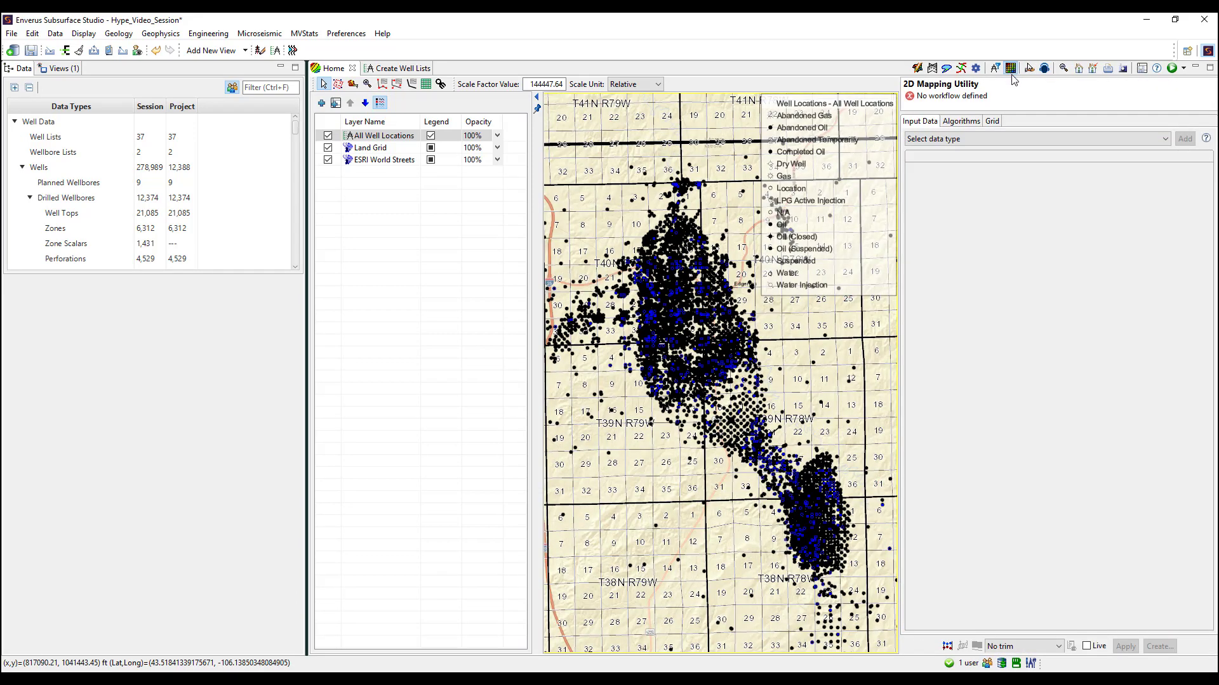
left_click(939, 139)
left_click(938, 139)
left_click(956, 122)
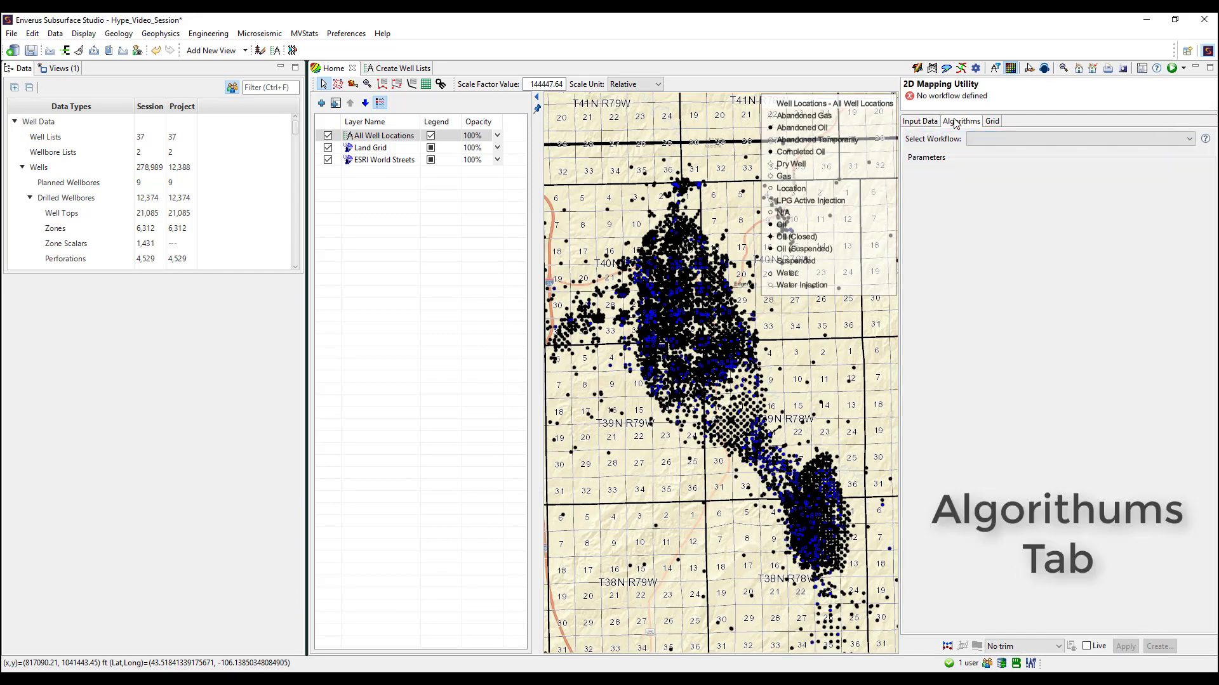
left_click(993, 123)
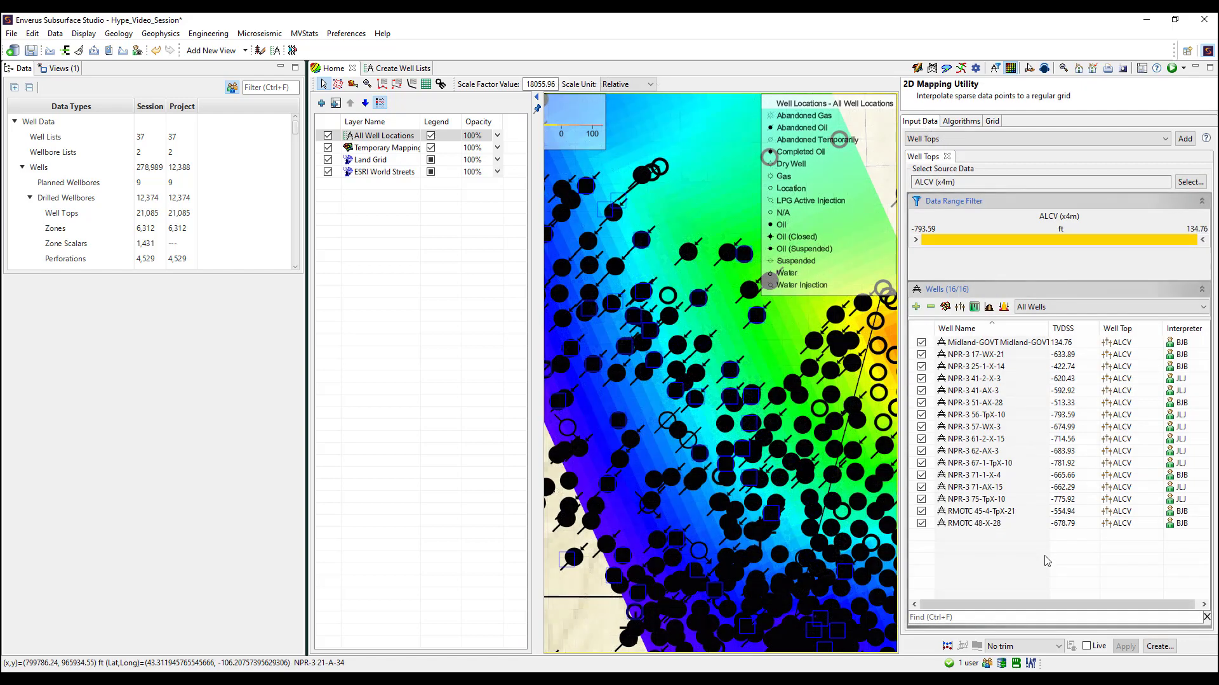
Show the input data points on the ALCV well top mapping result and hide the All Well Locations layer
left_click(948, 647)
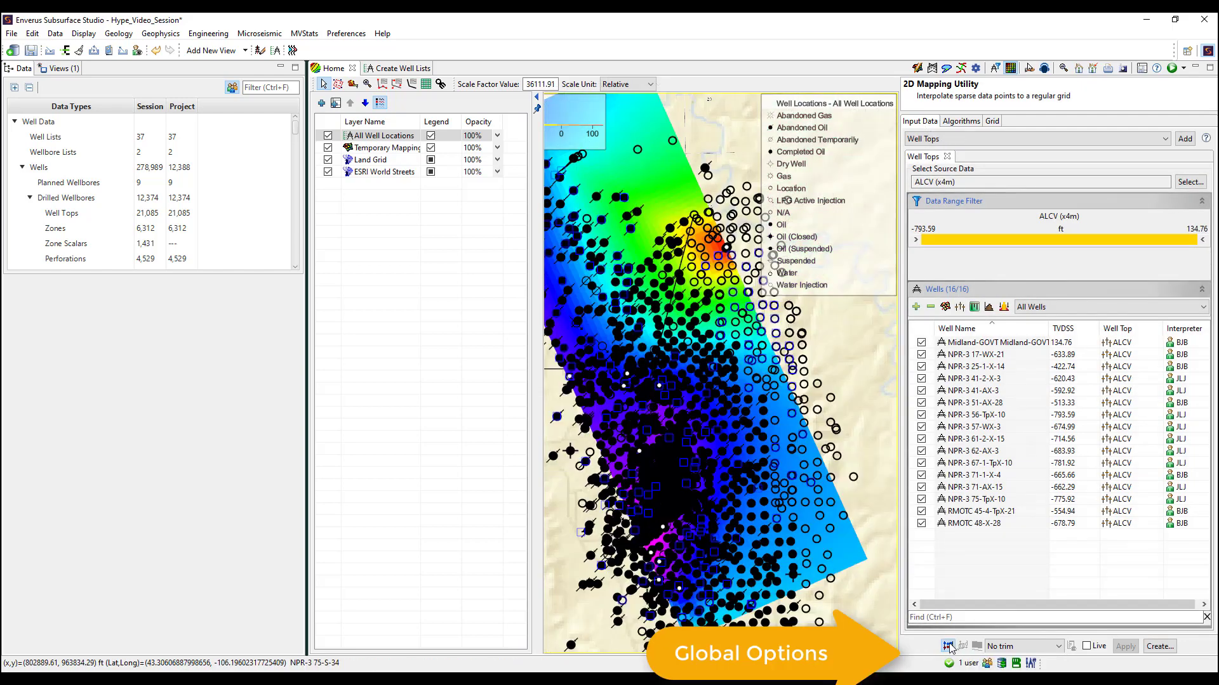
left_click(330, 137)
scroll(699, 482, "up", 2)
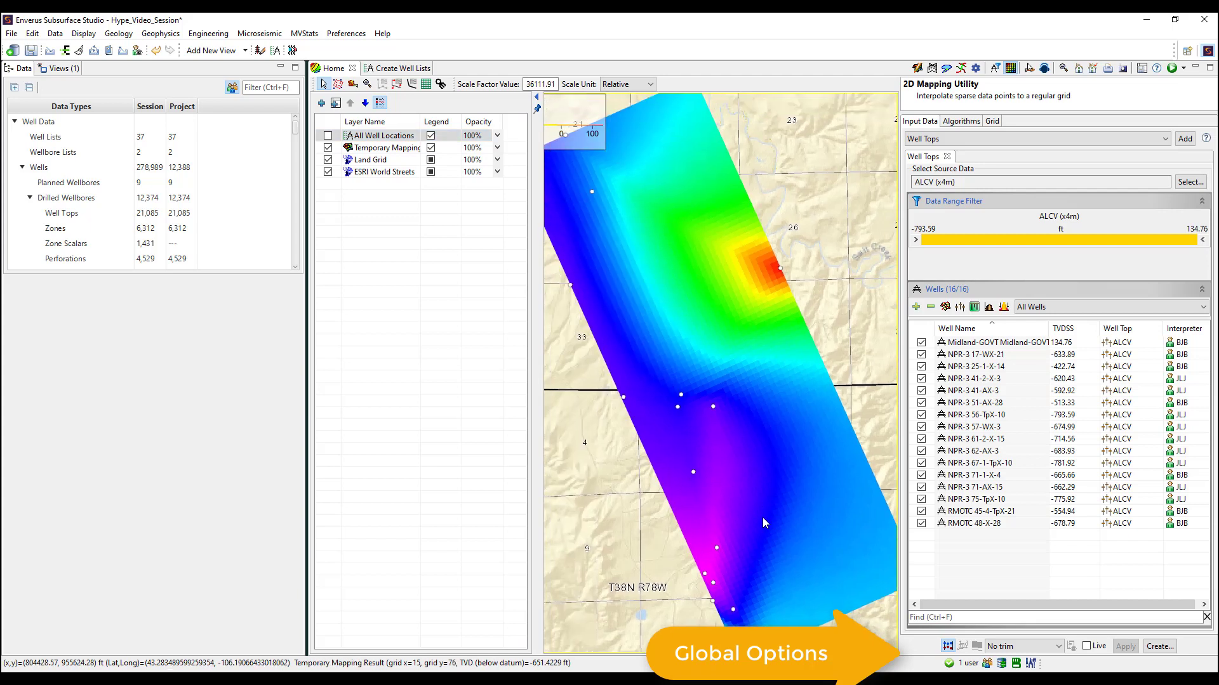
Examine the trim choices and the live update and create options for the ALCV mapping result
left_click(1028, 651)
left_click(1029, 652)
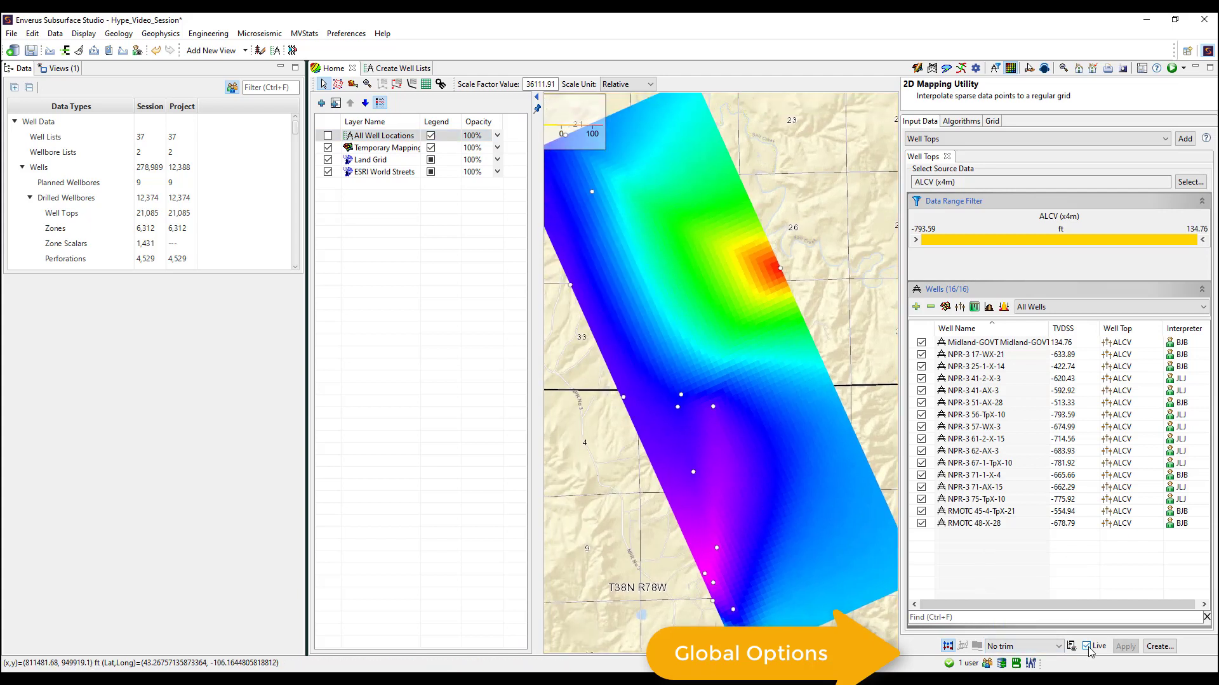
left_click(1172, 648)
left_click(730, 425)
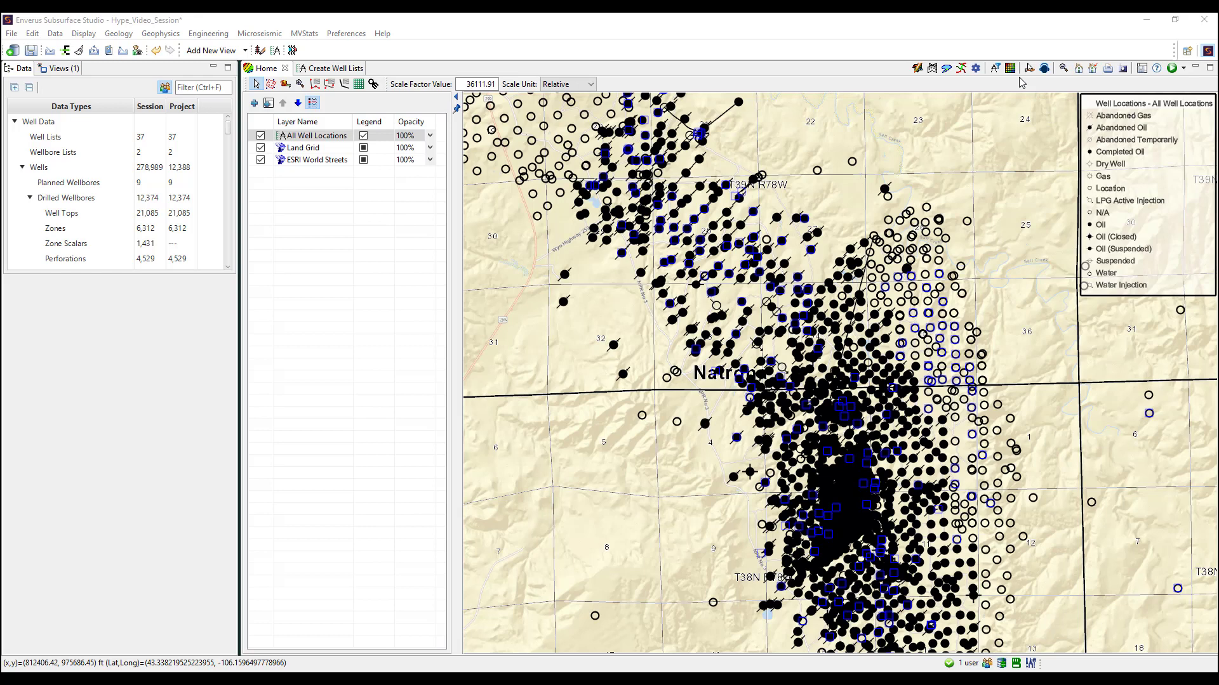
Open the 2D Mapping Utility and add Well Tops as the input data type
left_click(1010, 68)
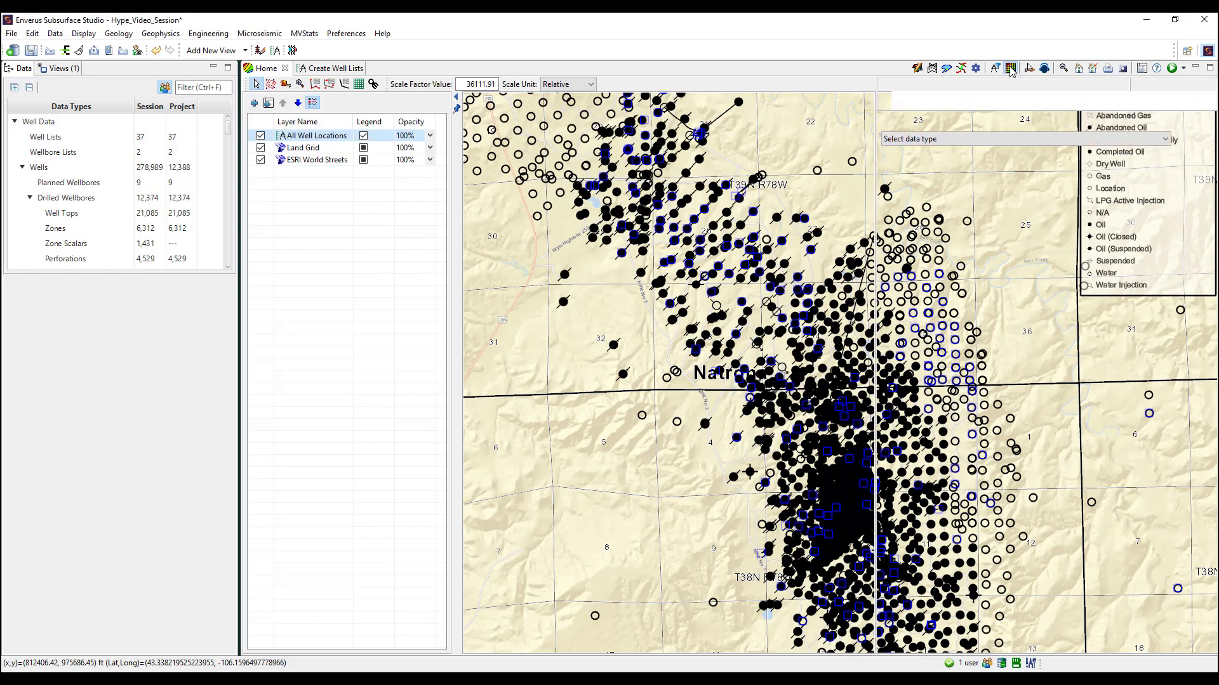
left_click(928, 140)
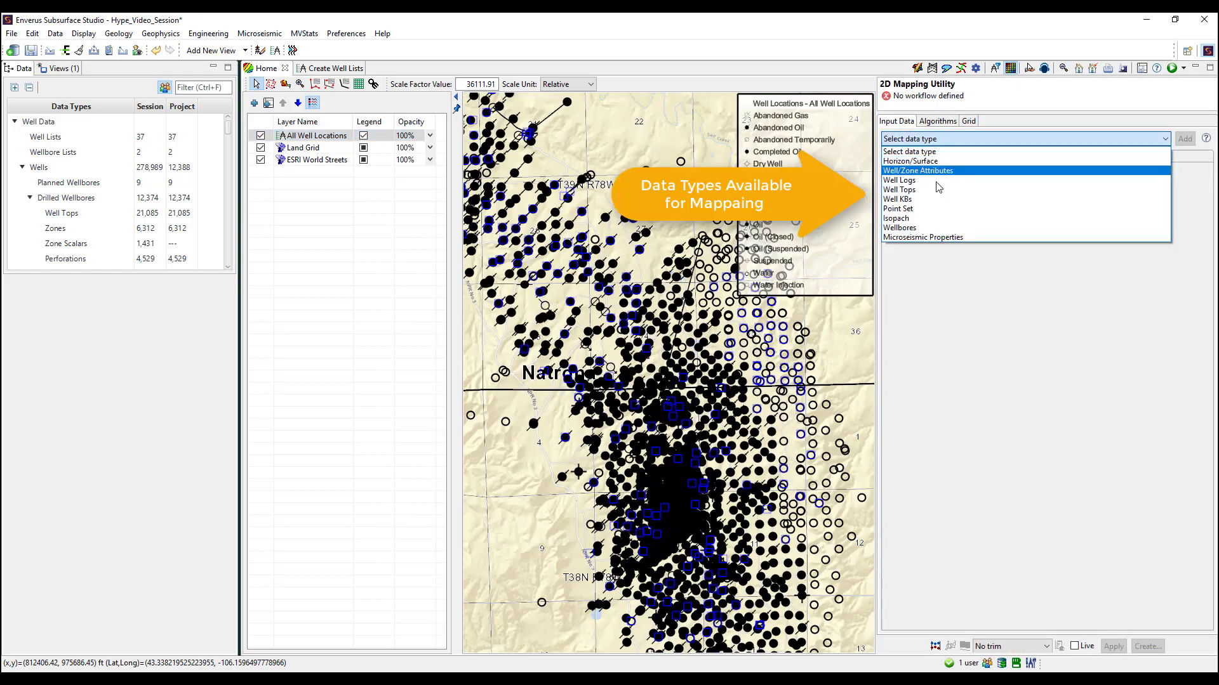
left_click(987, 190)
left_click(1184, 138)
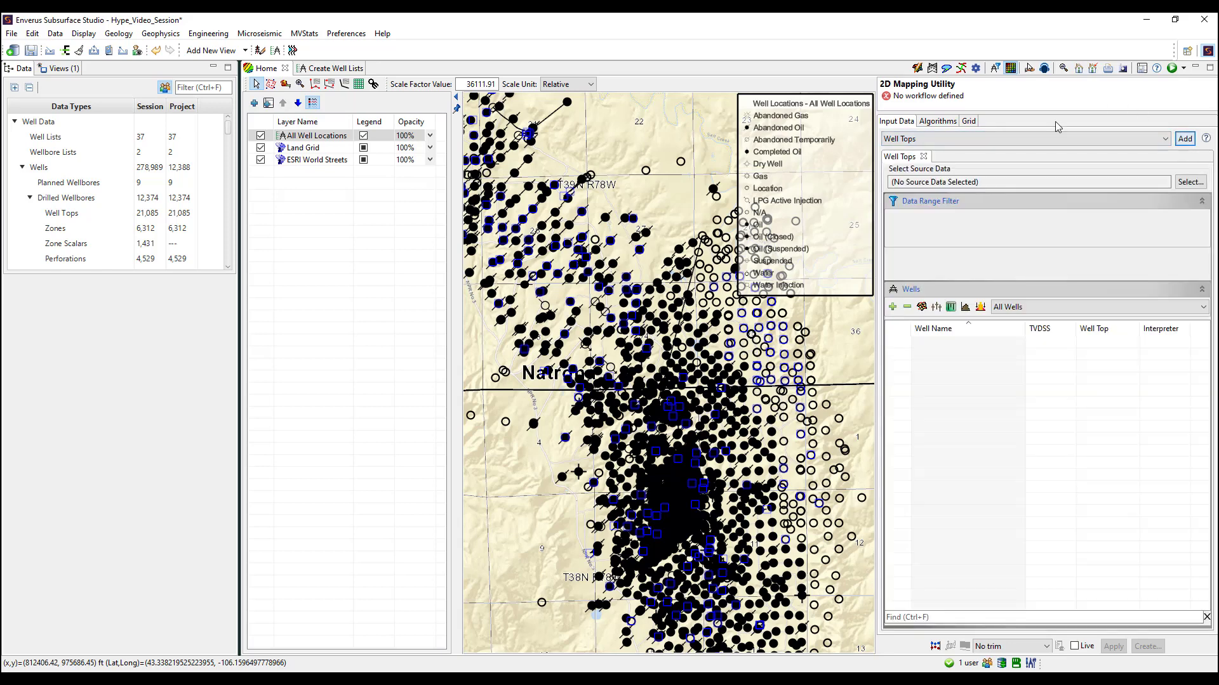
Sort the well top aliases by descending count and select SHNNbs (x4m) as the mapping source data
left_click(1188, 182)
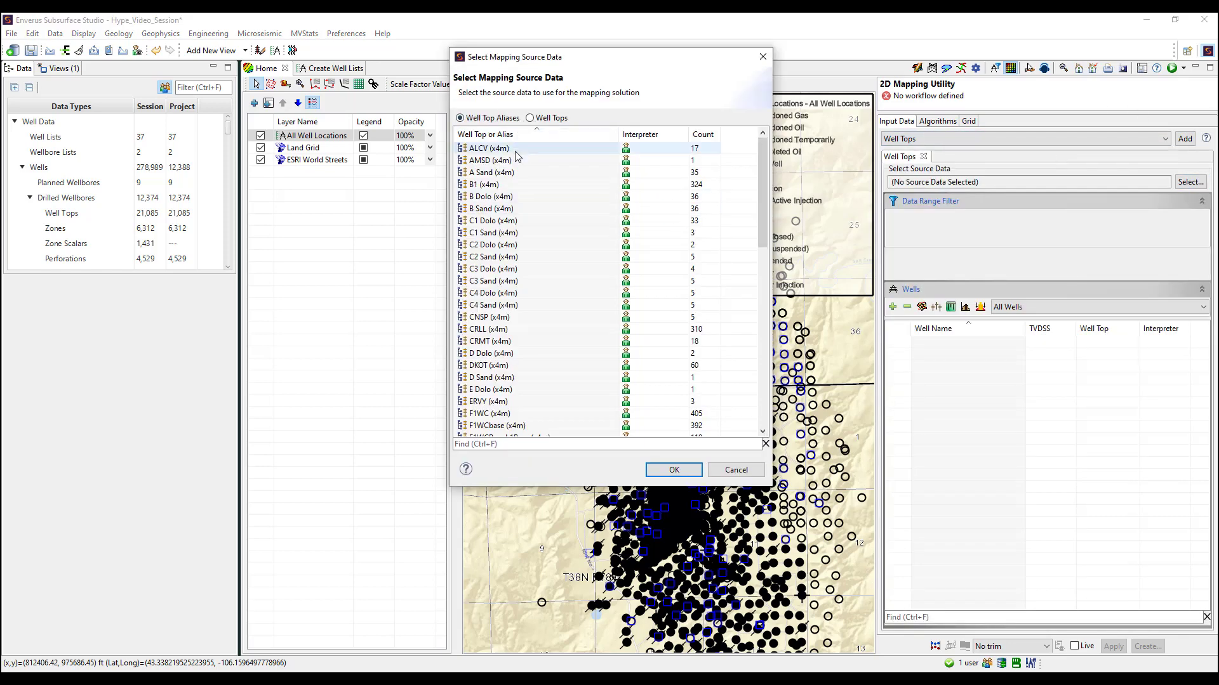
left_click(703, 135)
left_click(703, 135)
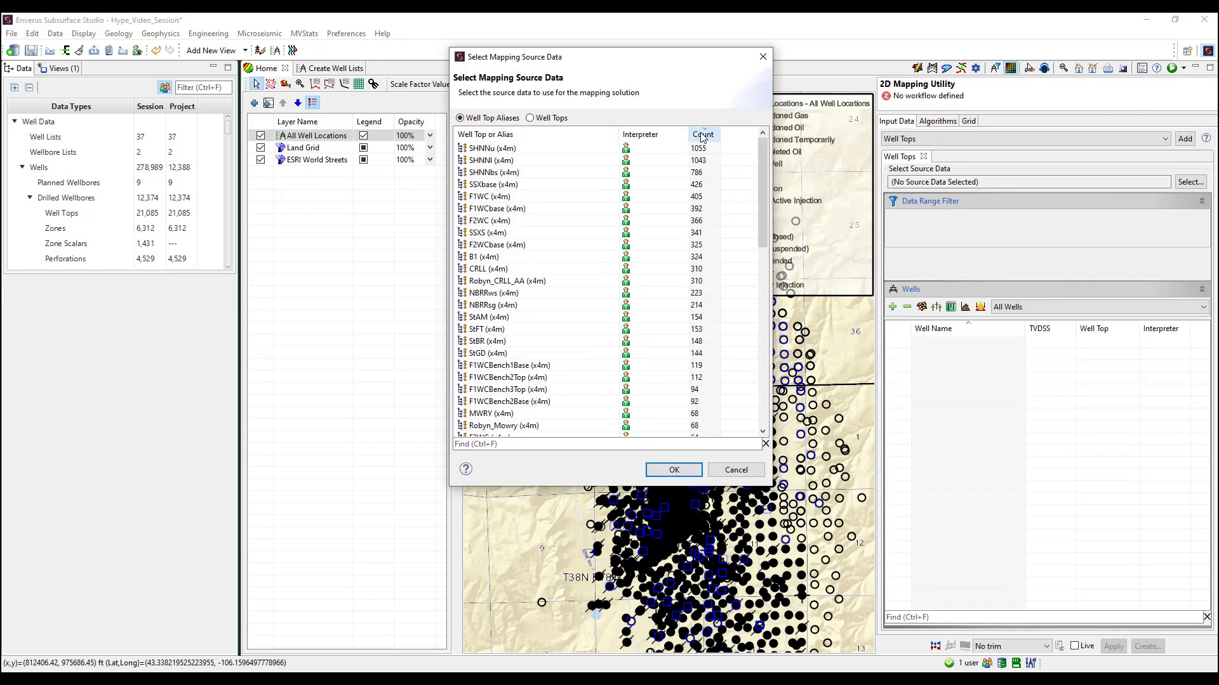
left_click(517, 173)
left_click(676, 470)
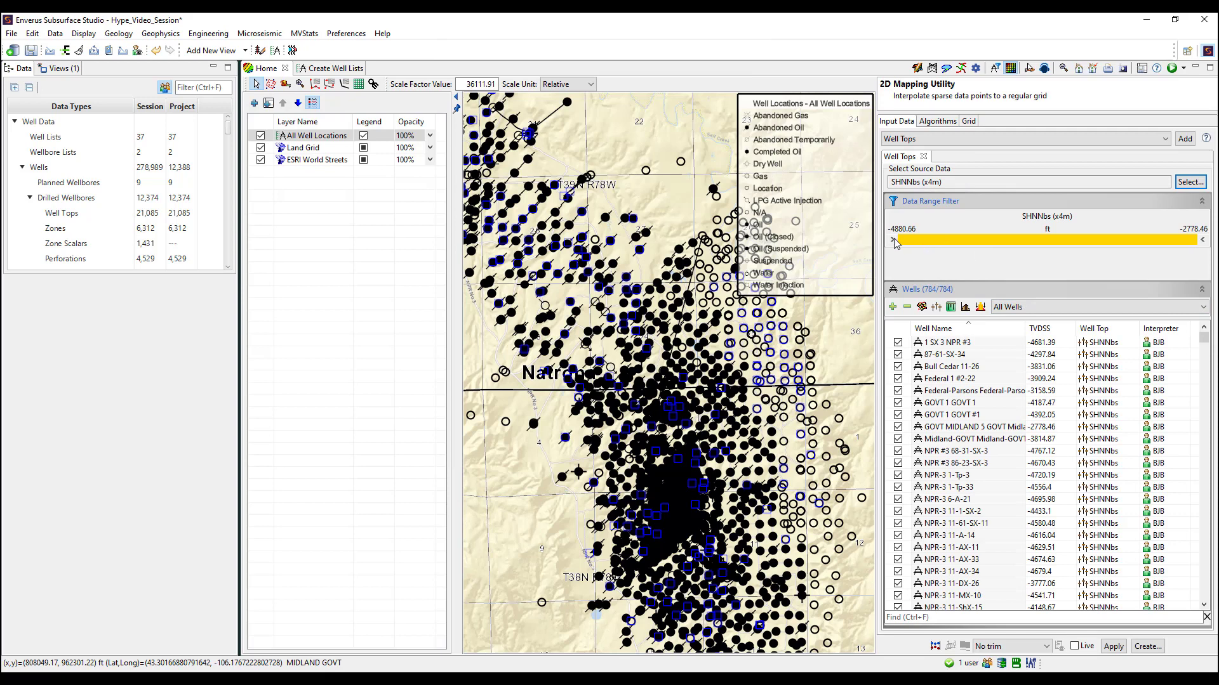
Try the lower handle of the data range filter and restrict the input wells to the GR_Res well list
mouse_move(895, 242)
left_mouse_down()
mouse_move(1003, 242)
mouse_move(891, 242)
left_mouse_up()
left_click(1067, 309)
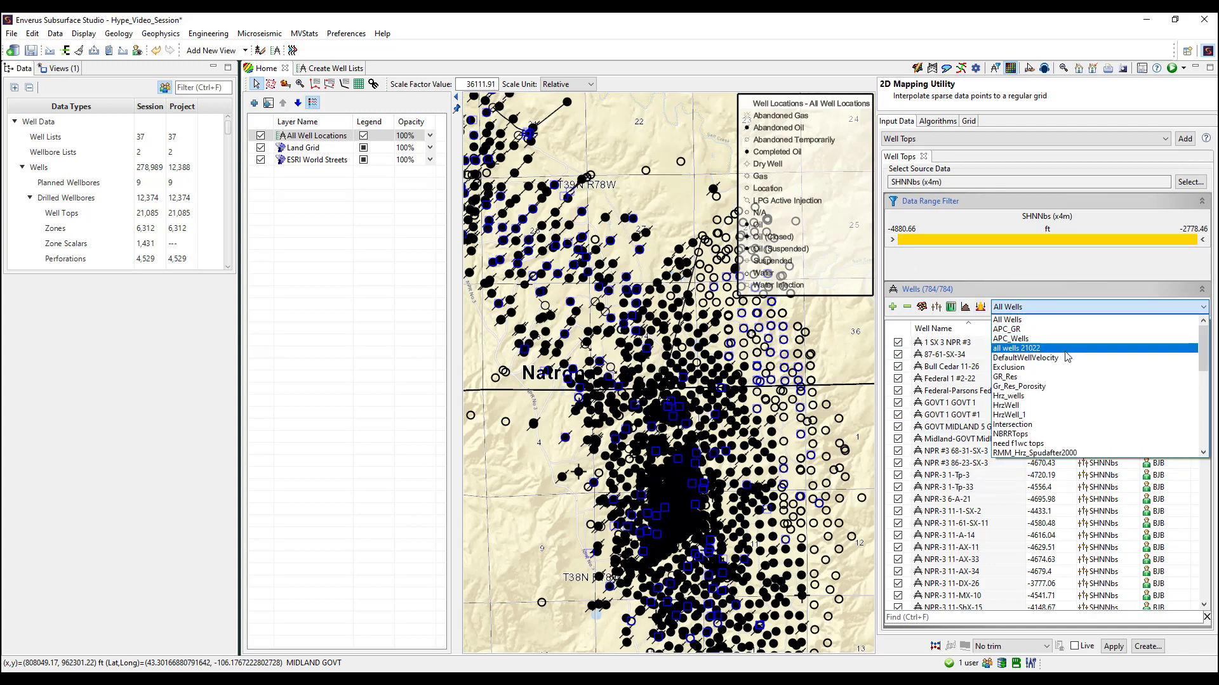
left_click(1067, 377)
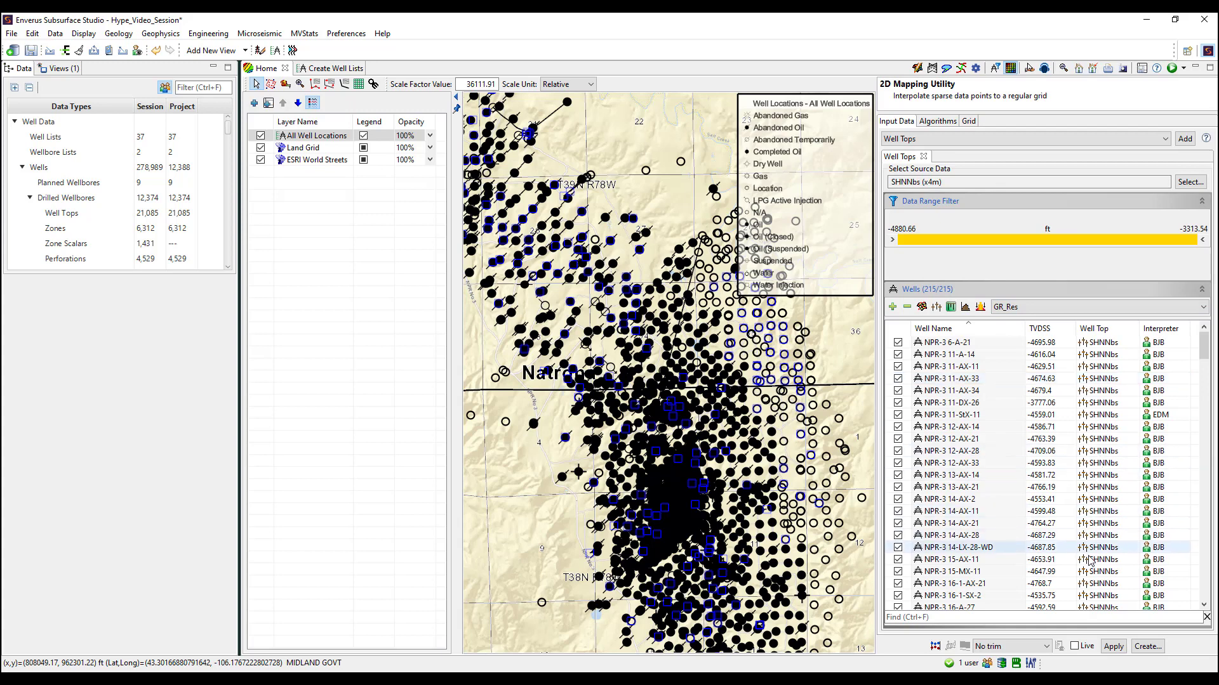
Turn on live mapping, hide the All Well Locations layer and show the input data points on the map
left_click(1075, 646)
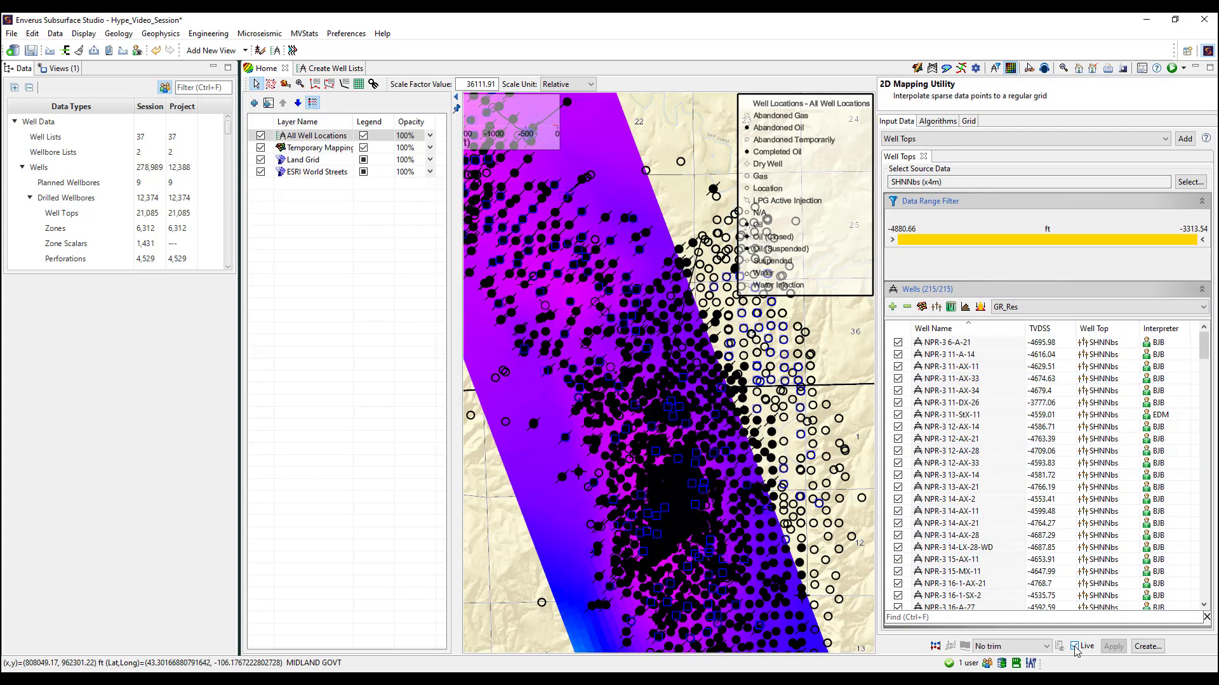
left_click(260, 135)
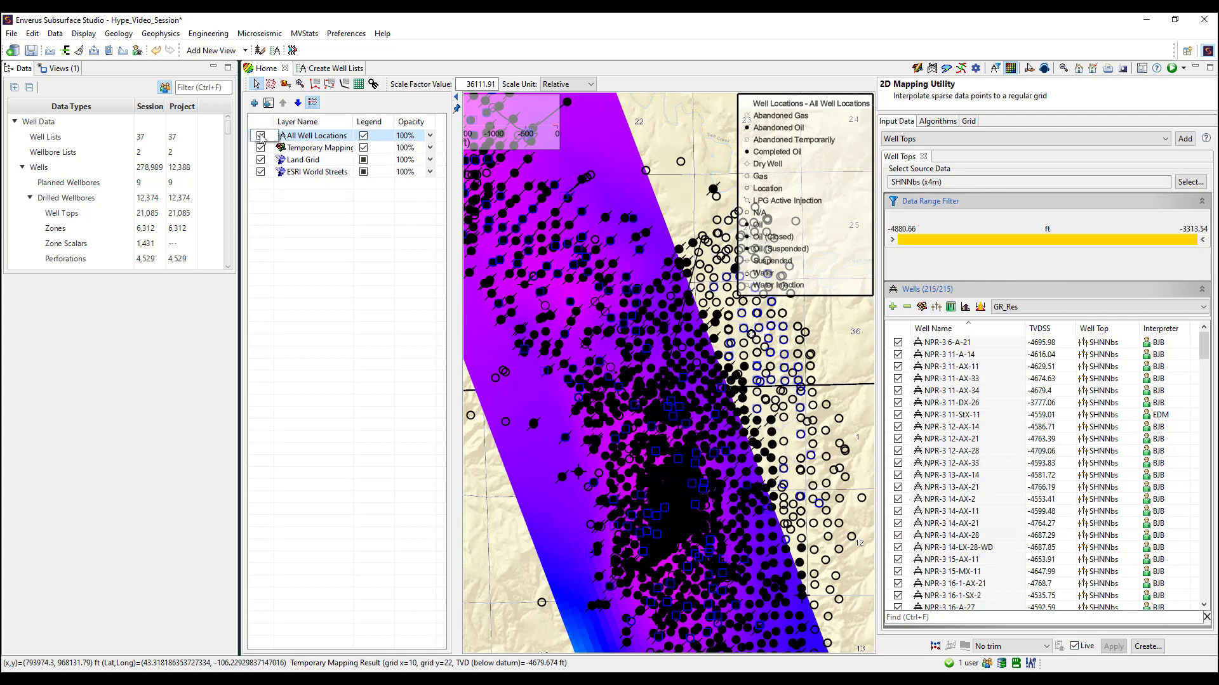
scroll(608, 392, "down", 1)
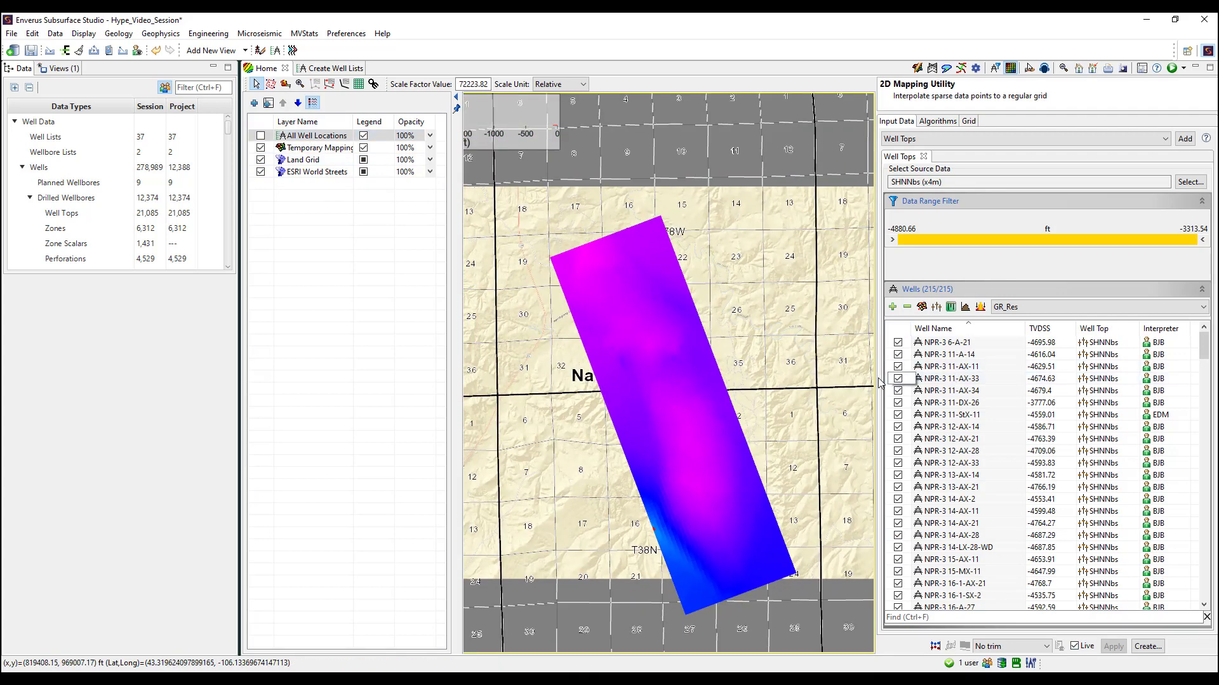
left_click(936, 647)
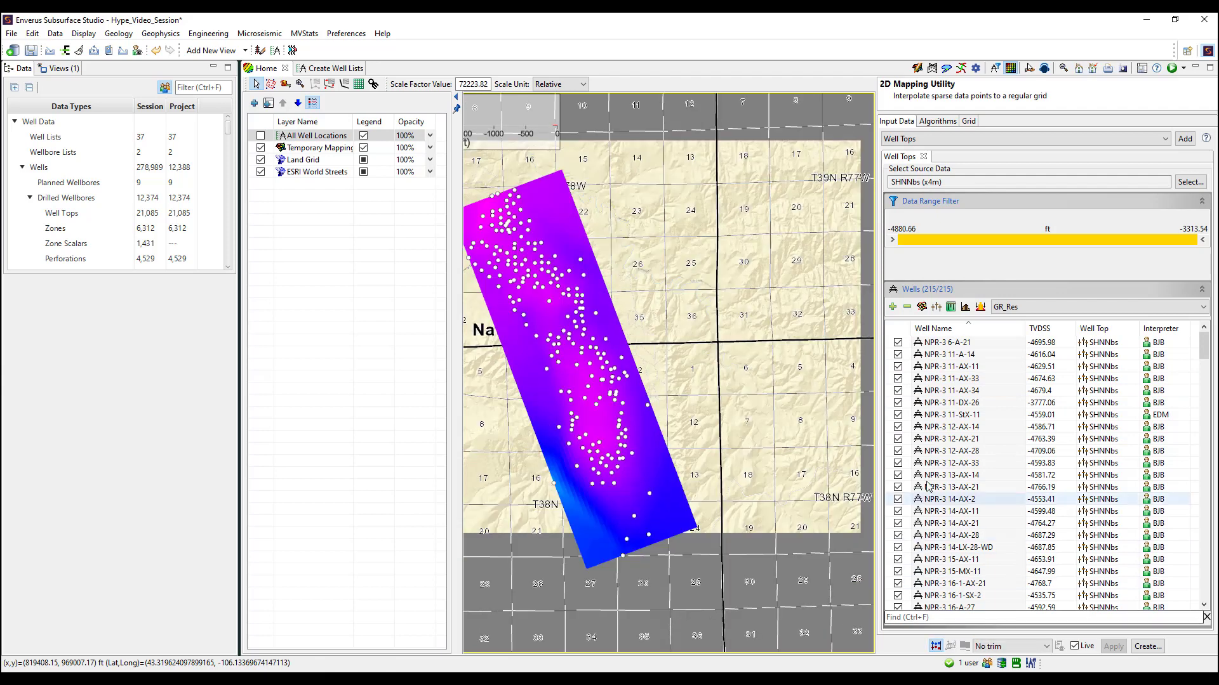
Exclude wells NPR-3 11-AX-34, 11-AX-33, 11-AX-11 and 11-StX-11 from the mapping input
left_click(898, 391)
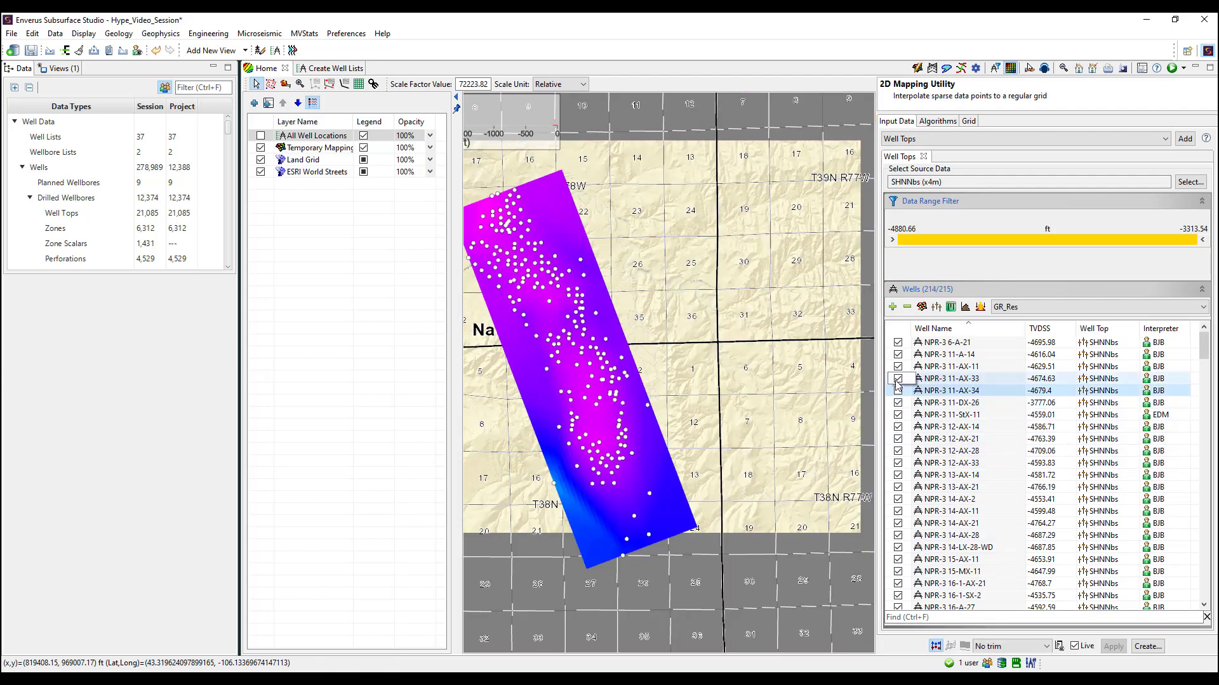
left_click(898, 379)
left_click(898, 367)
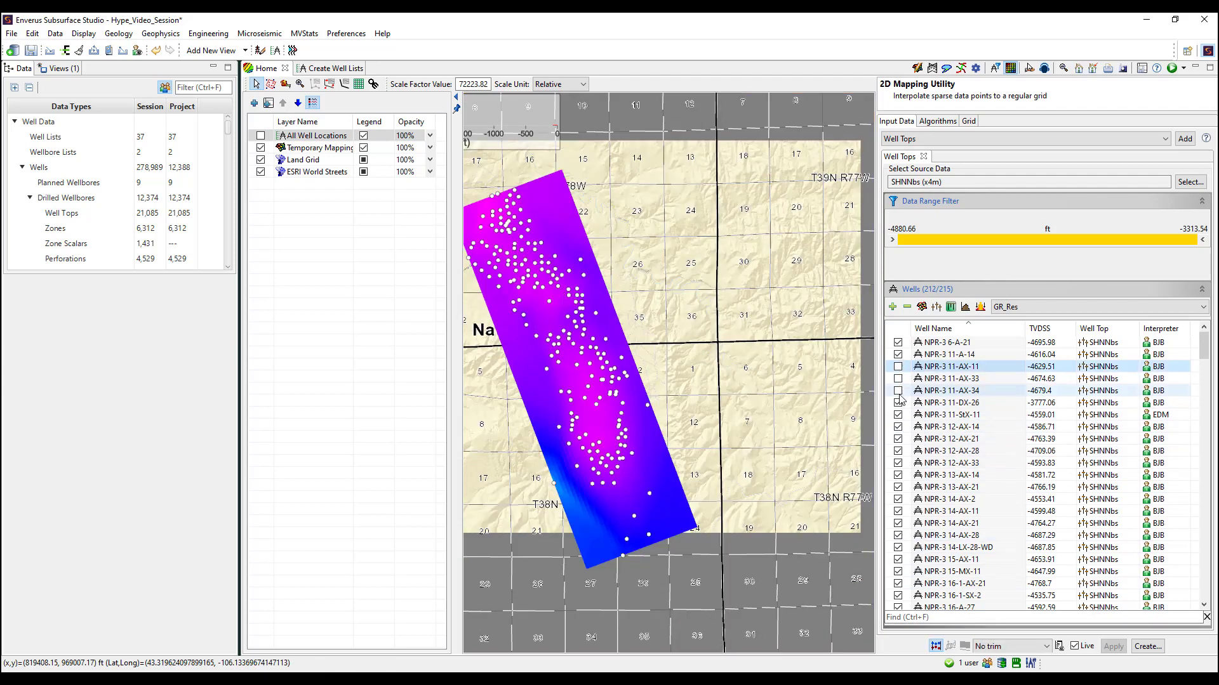
left_click(898, 415)
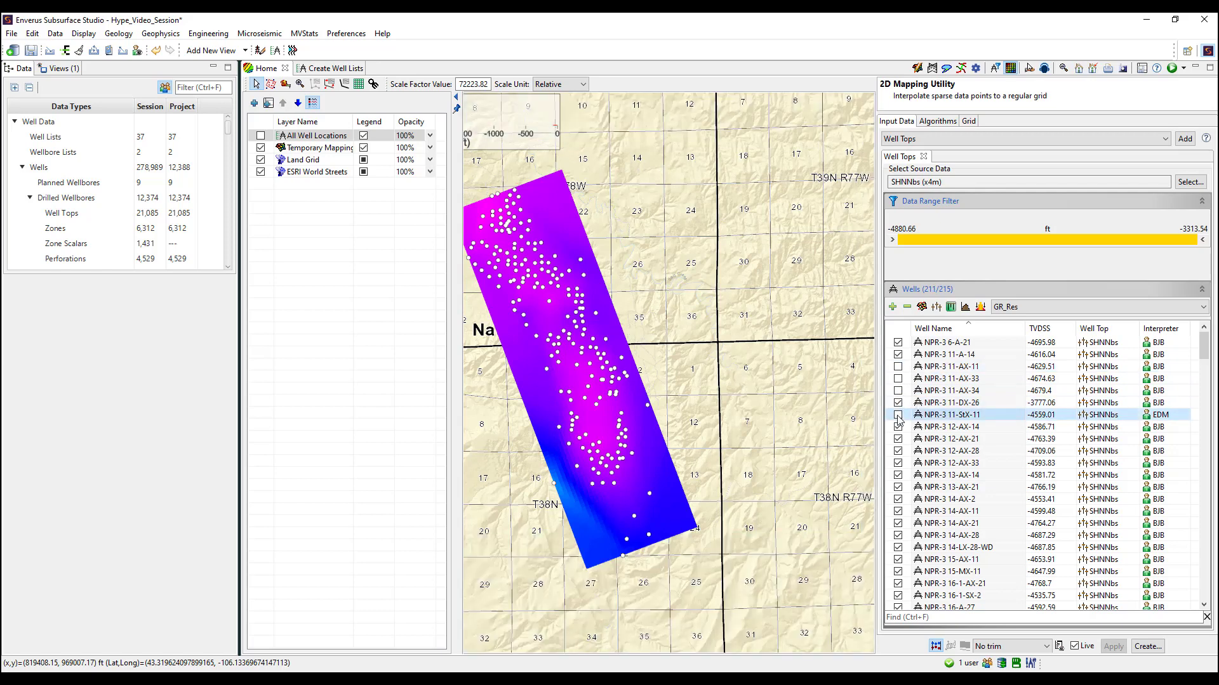
left_click_drag(615, 391, 688, 443)
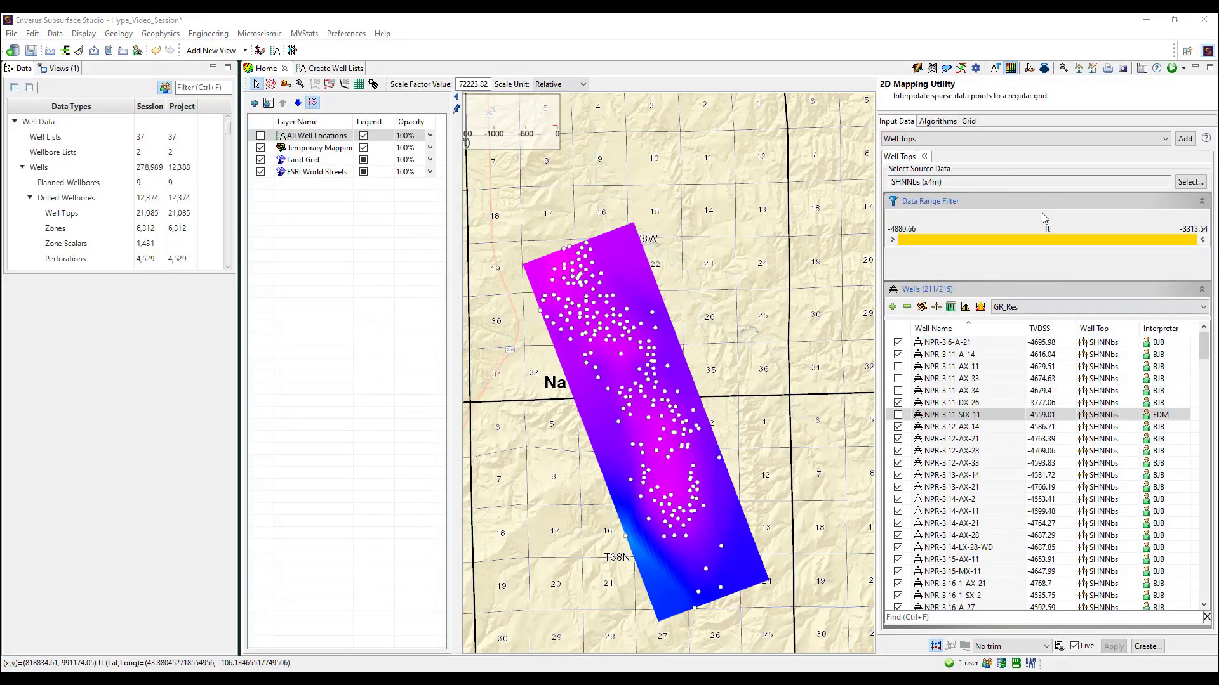
Review the mapping workflows, keep Interpolation and set its algorithm to B-Spline
left_click(938, 121)
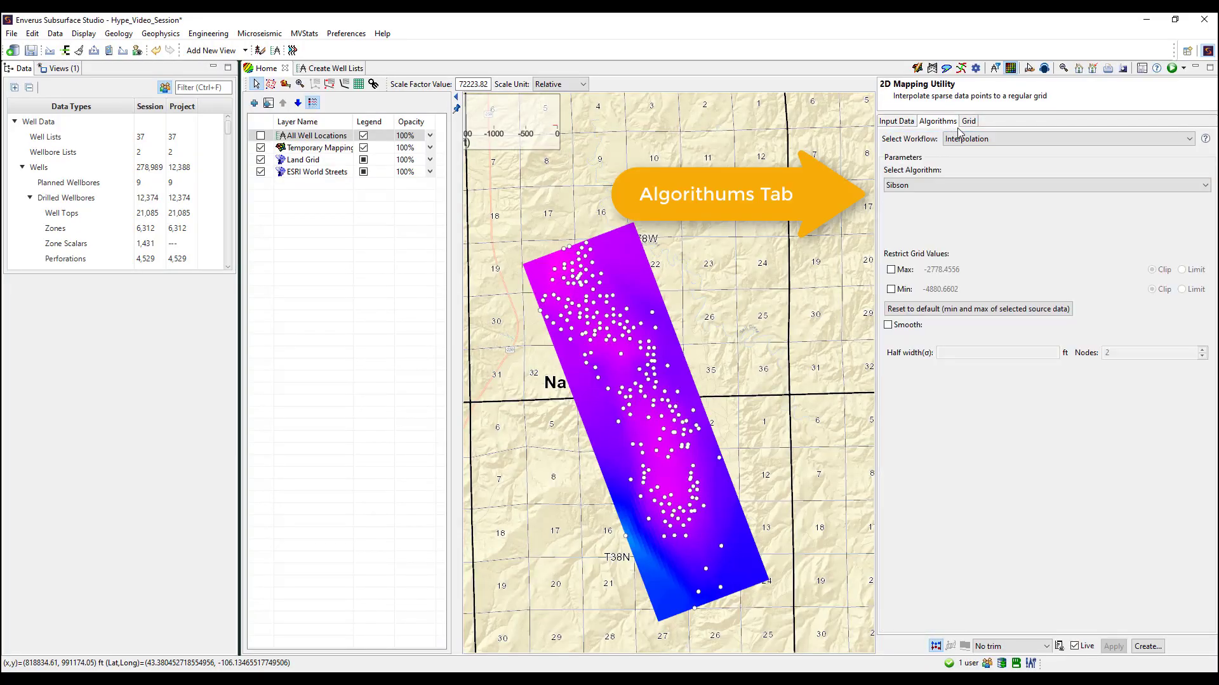
left_click(983, 139)
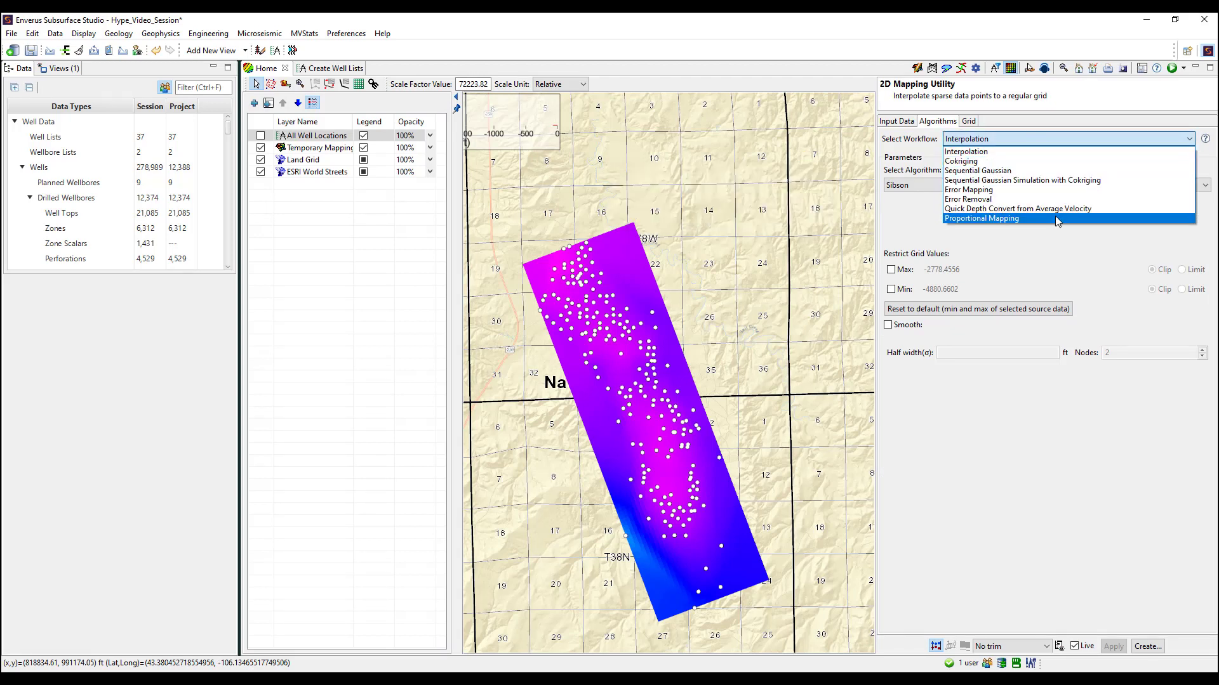
left_click(1077, 151)
left_click(1013, 187)
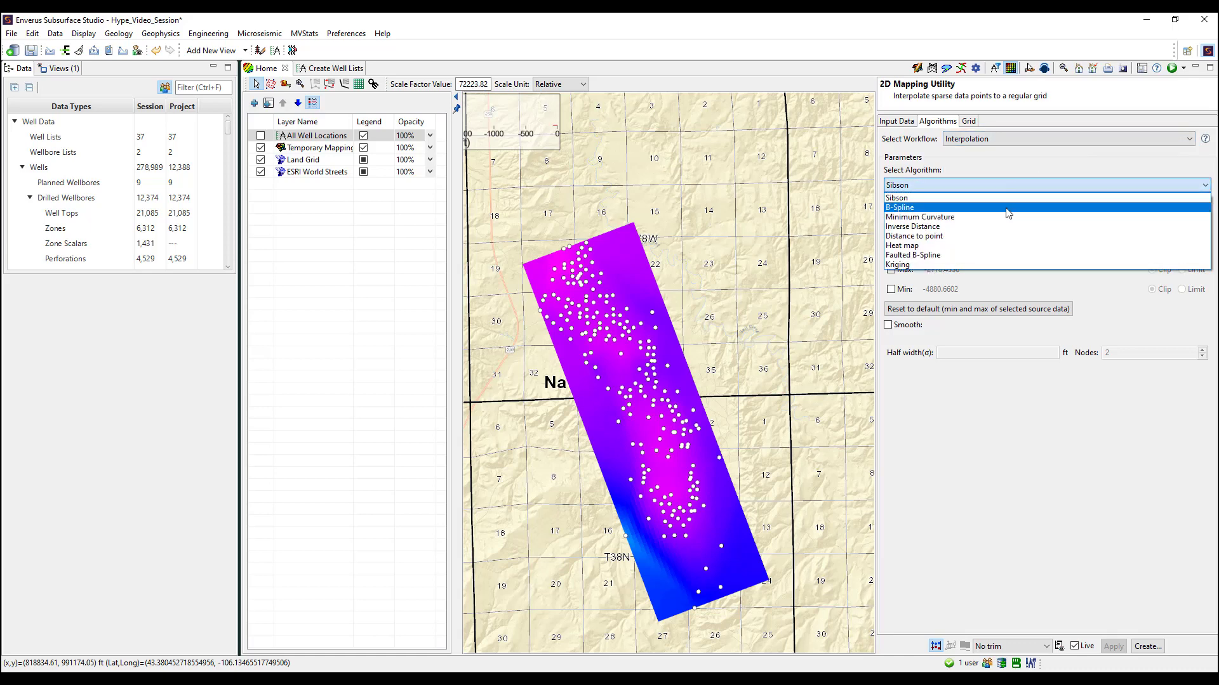
left_click(1010, 208)
Compare the B-Spline and Minimum Curvature interpolation results on the live map and set the algorithm back to Sibson
left_click(1012, 194)
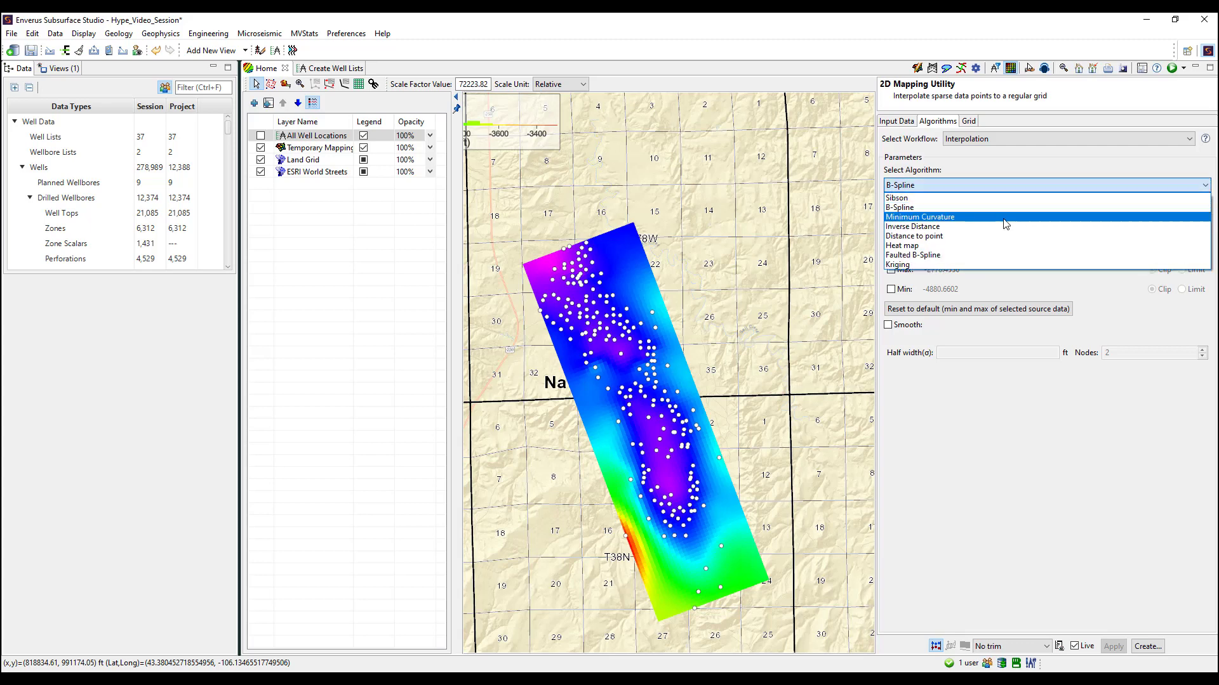
left_click(1005, 217)
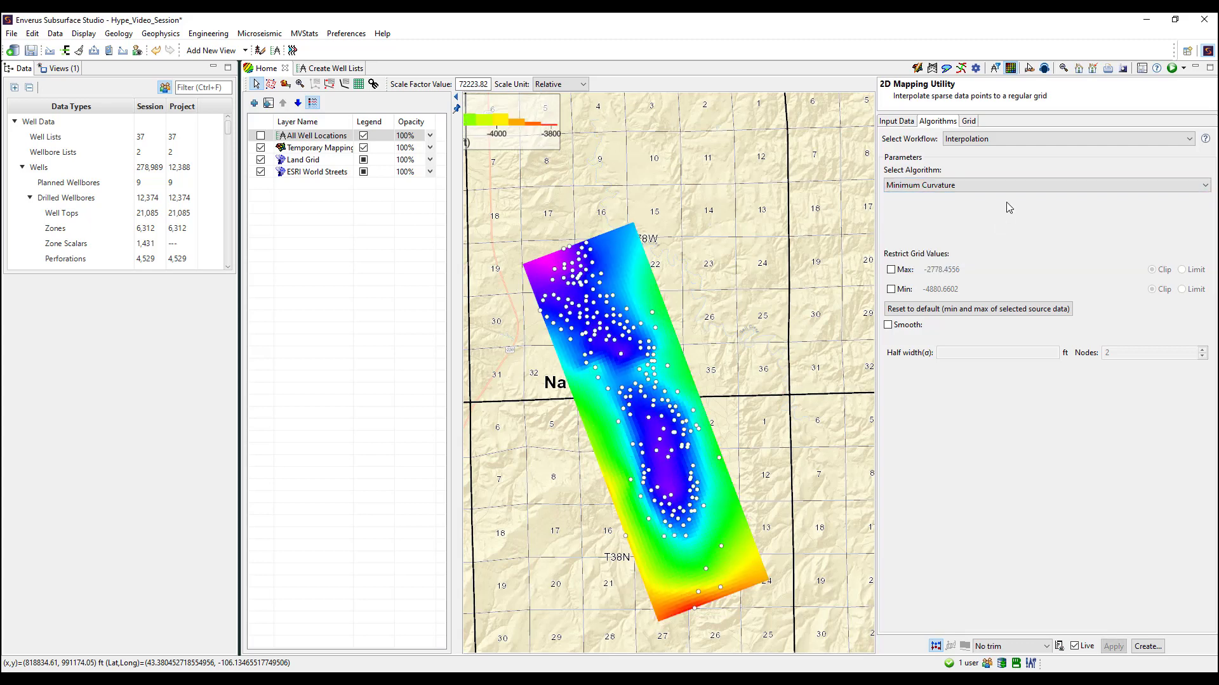
left_click(1009, 185)
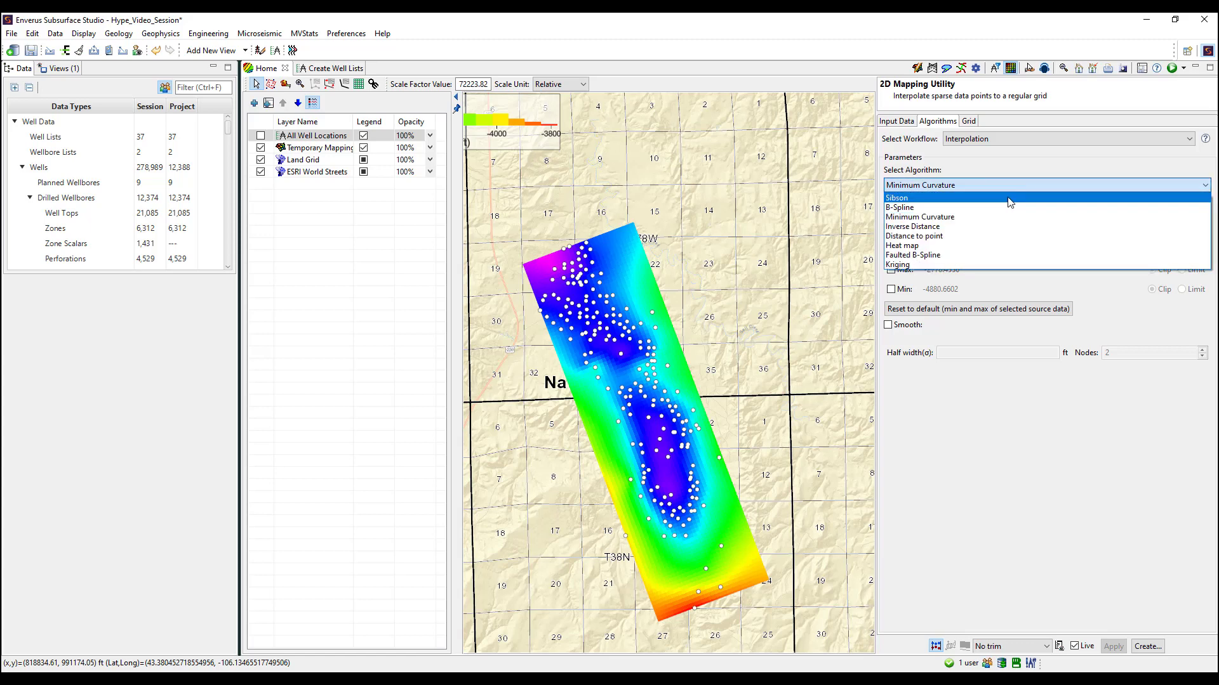
left_click(1009, 198)
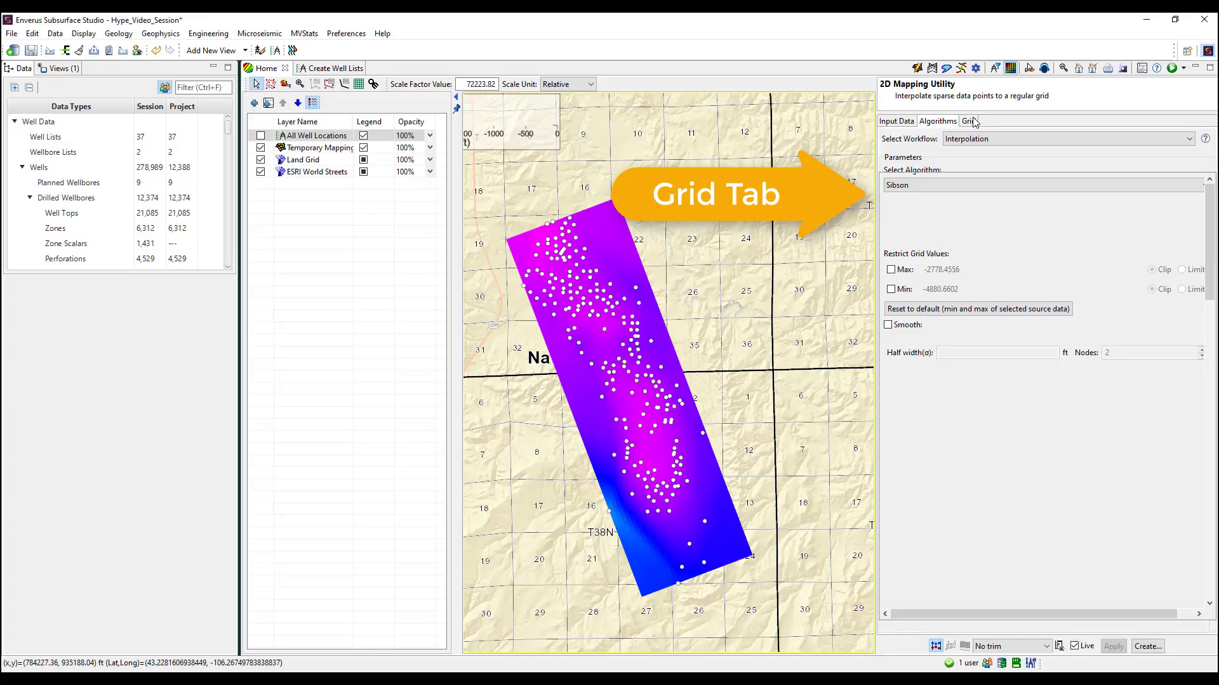
Switch the mapping grid from Automatic to Select Grid and try several existing grids, including B1_MD, F1WC and Frontier_Depth
left_click(969, 122)
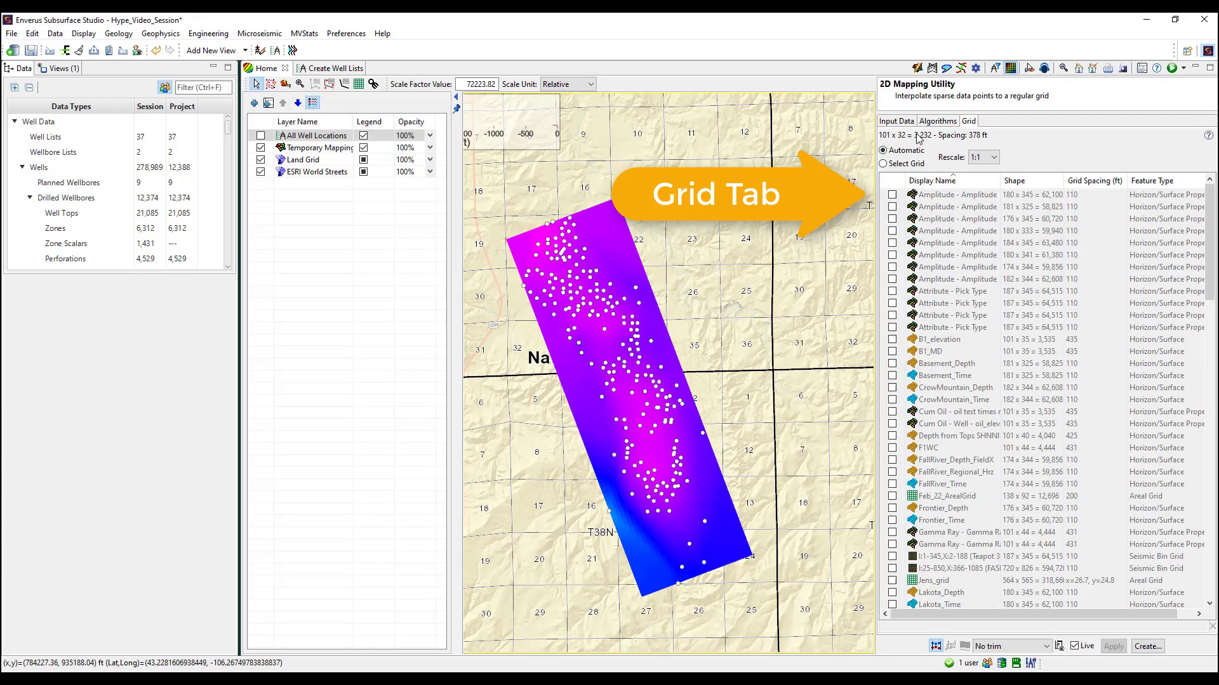
left_click(905, 166)
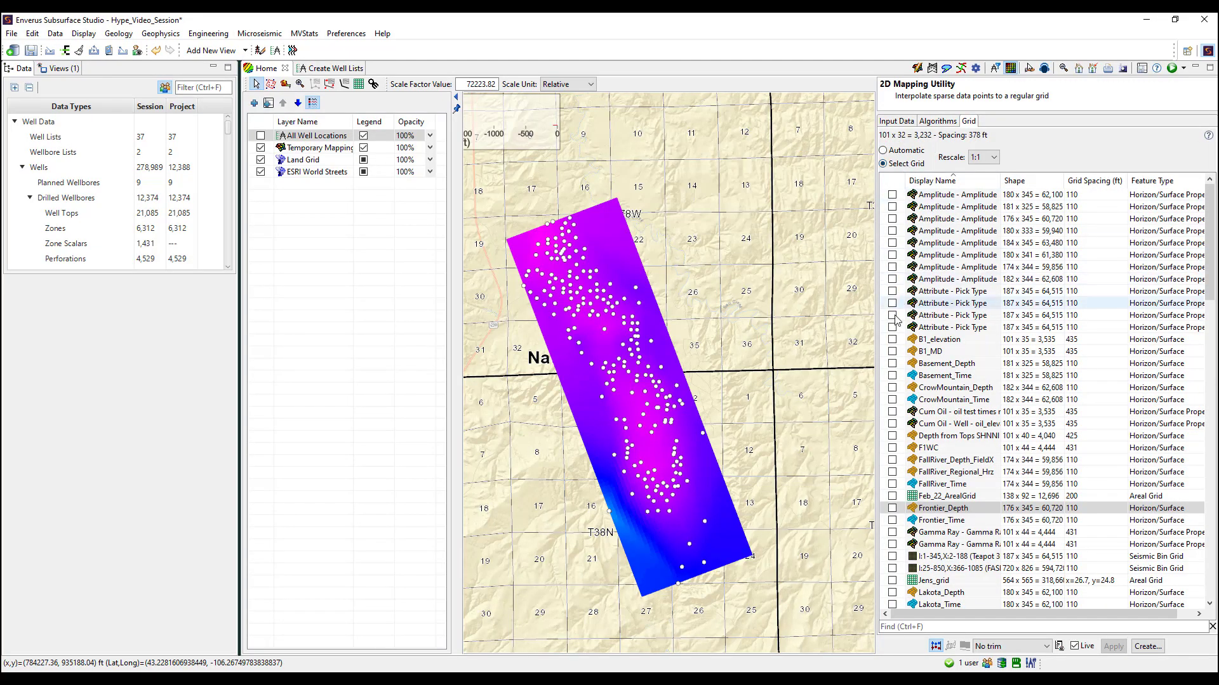
left_click(893, 353)
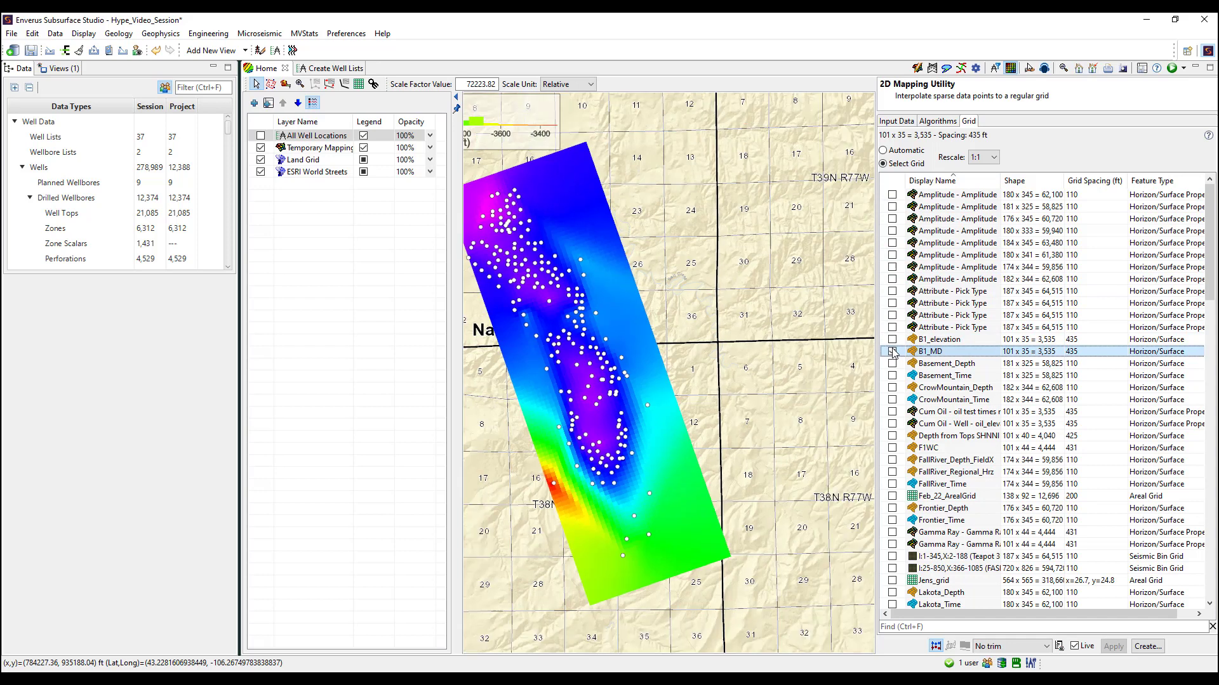
left_click(892, 436)
left_click(892, 448)
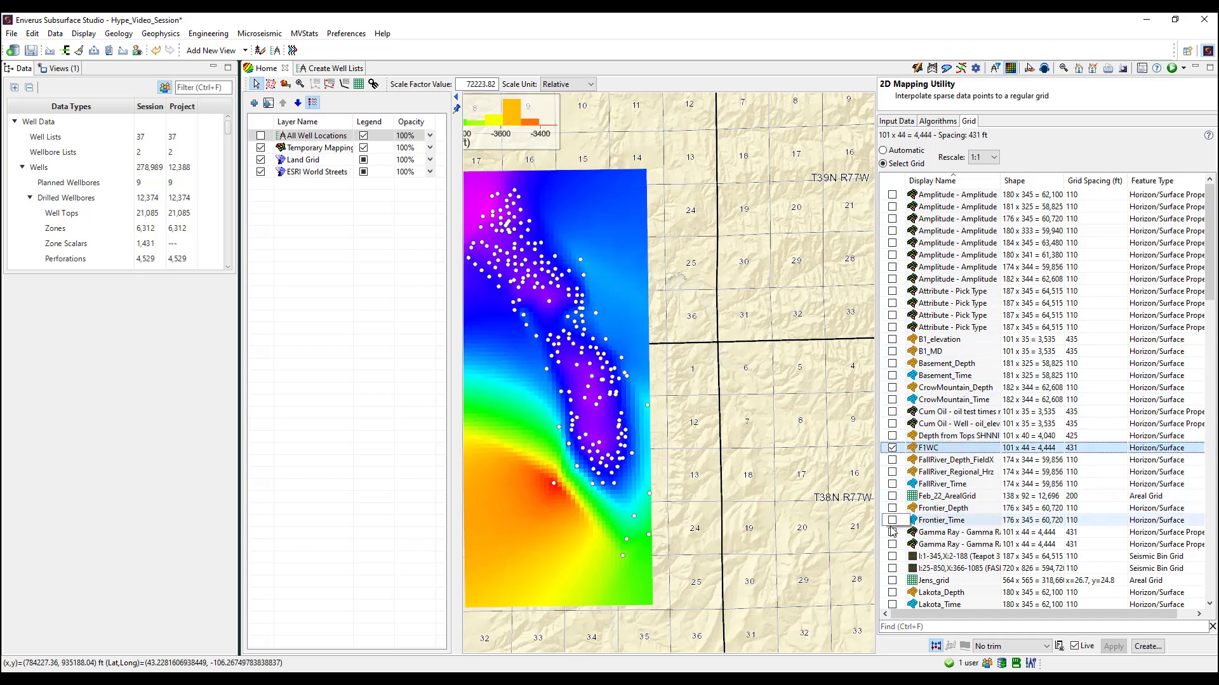
left_click(893, 508)
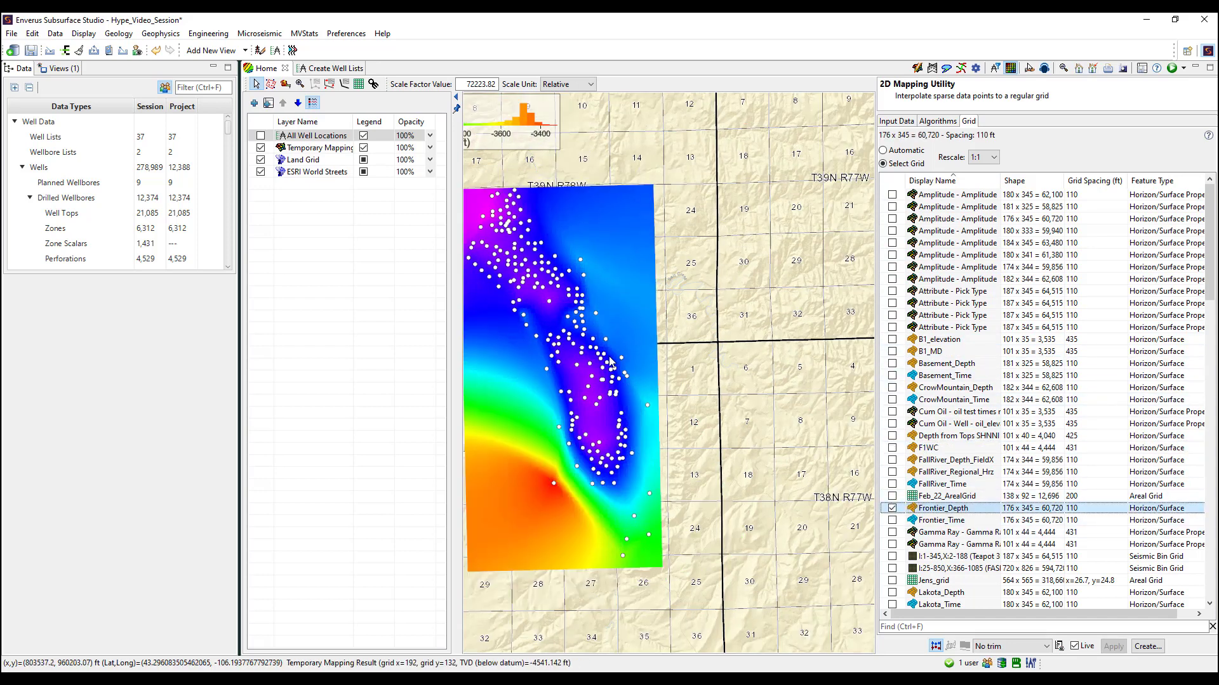
Show the mouse bindings for areal grid creation and draw an axis-aligned grid of about 10,500 by 11,600 ft over the central wells
left_click(360, 87)
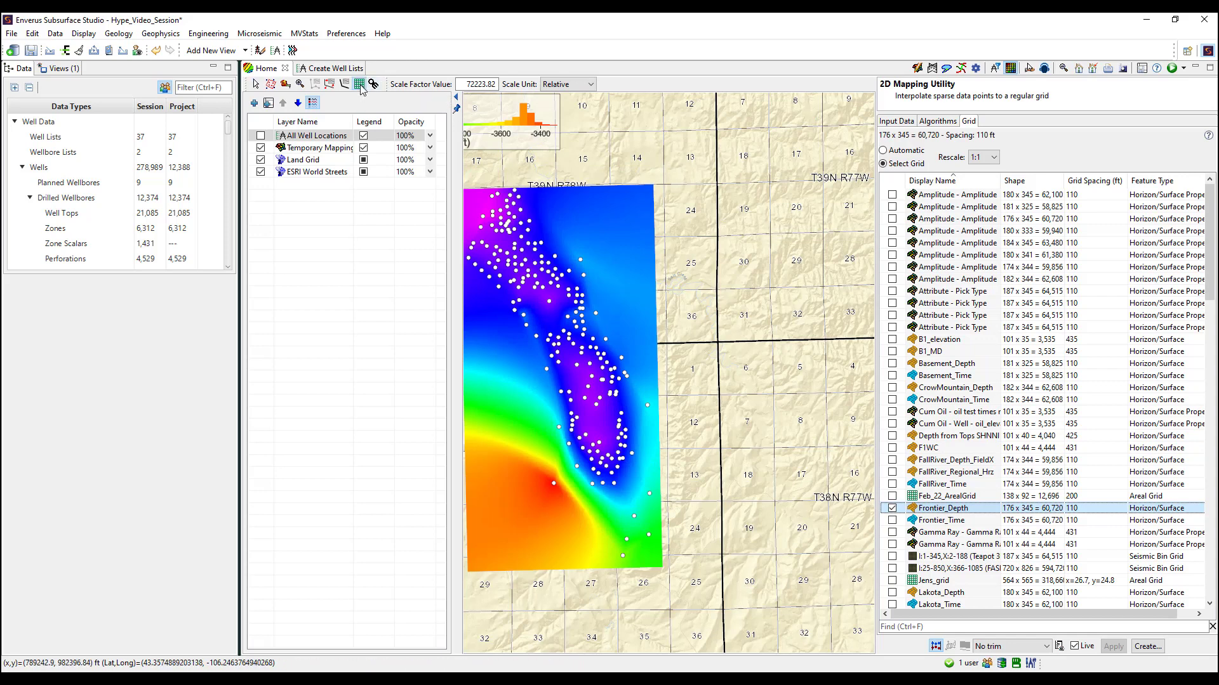
key("ctrl+shift+m")
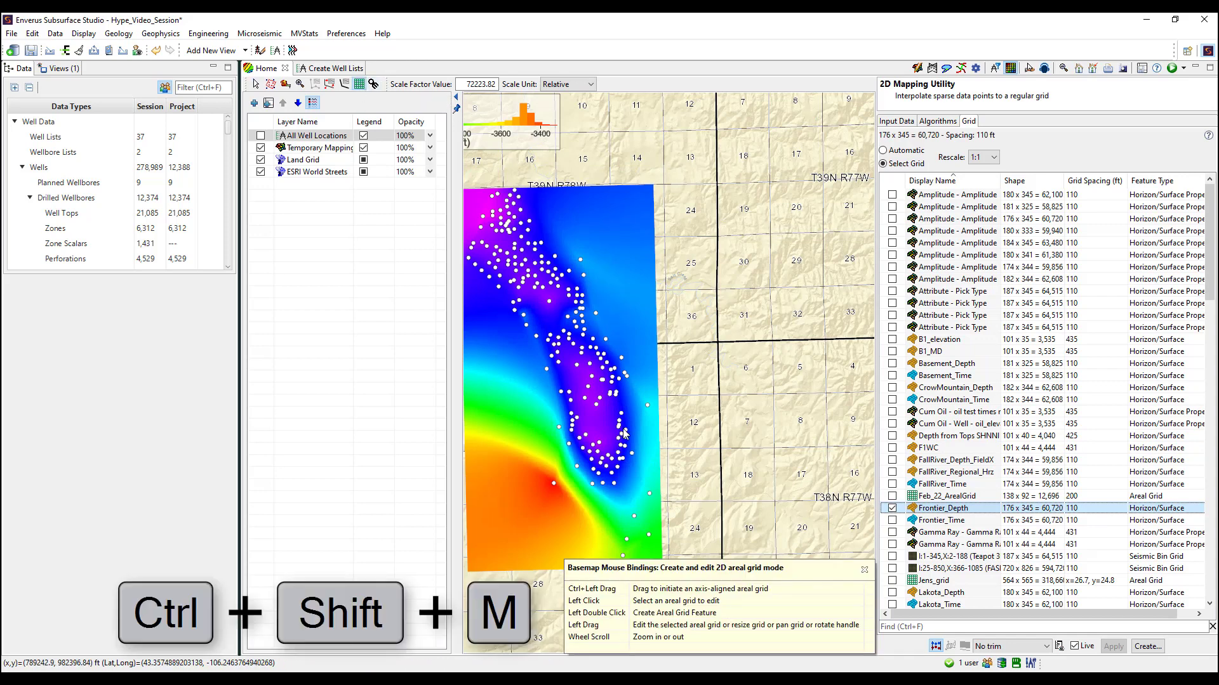
left_click_drag(532, 260, 627, 375)
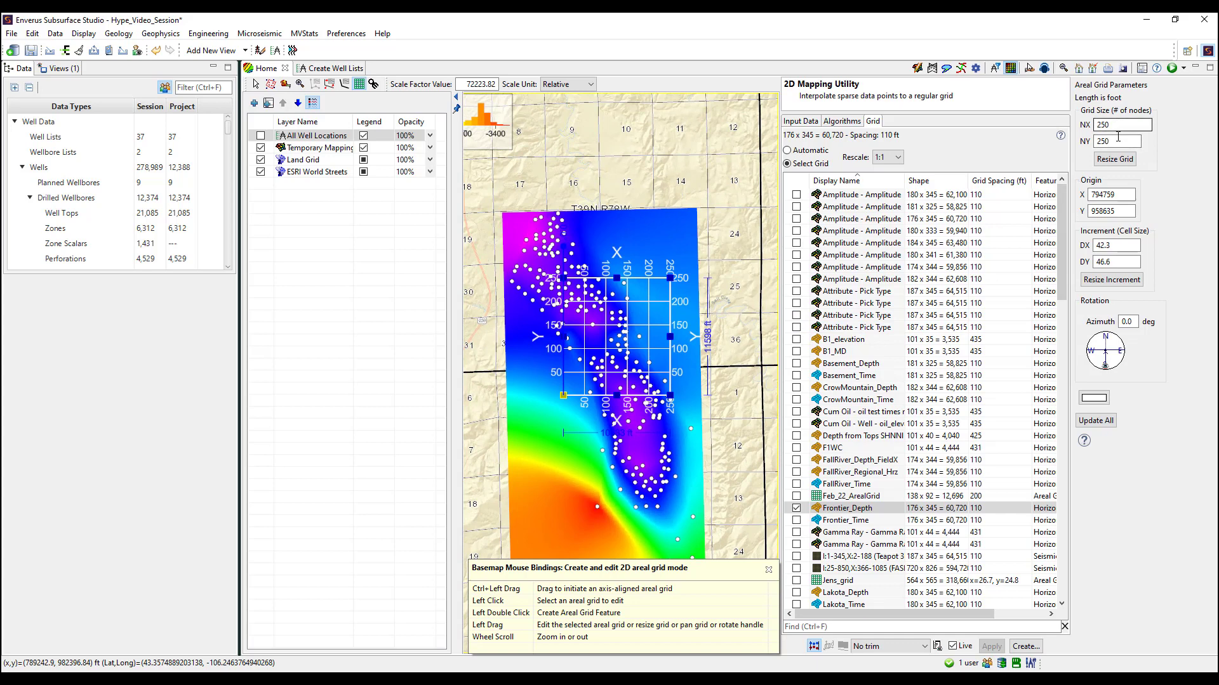
Resize the new areal grid to 150 by 150 nodes and rotate it to an azimuth of about 91 degrees
left_click_drag(1115, 120, 1096, 125)
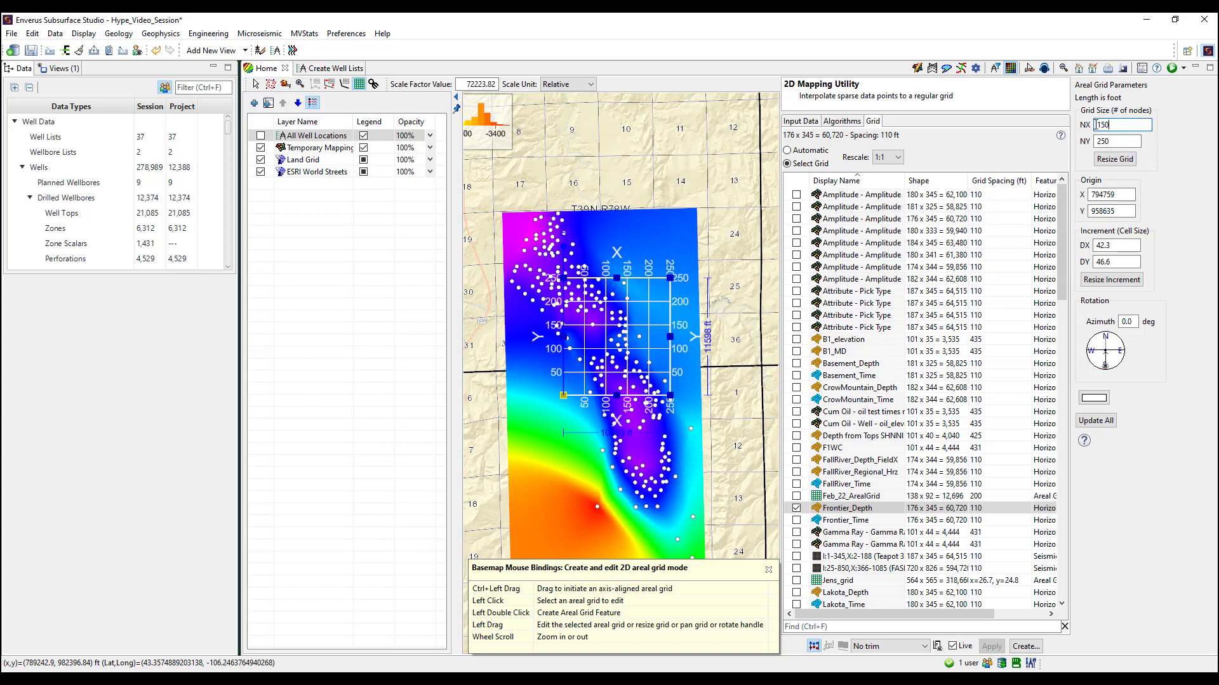
type("150")
key("Tab")
left_click(1114, 159)
left_click_drag(1109, 370, 1209, 356)
Colour the areal grid yellow and create it under the name "Grid For tops map"
left_click(1094, 398)
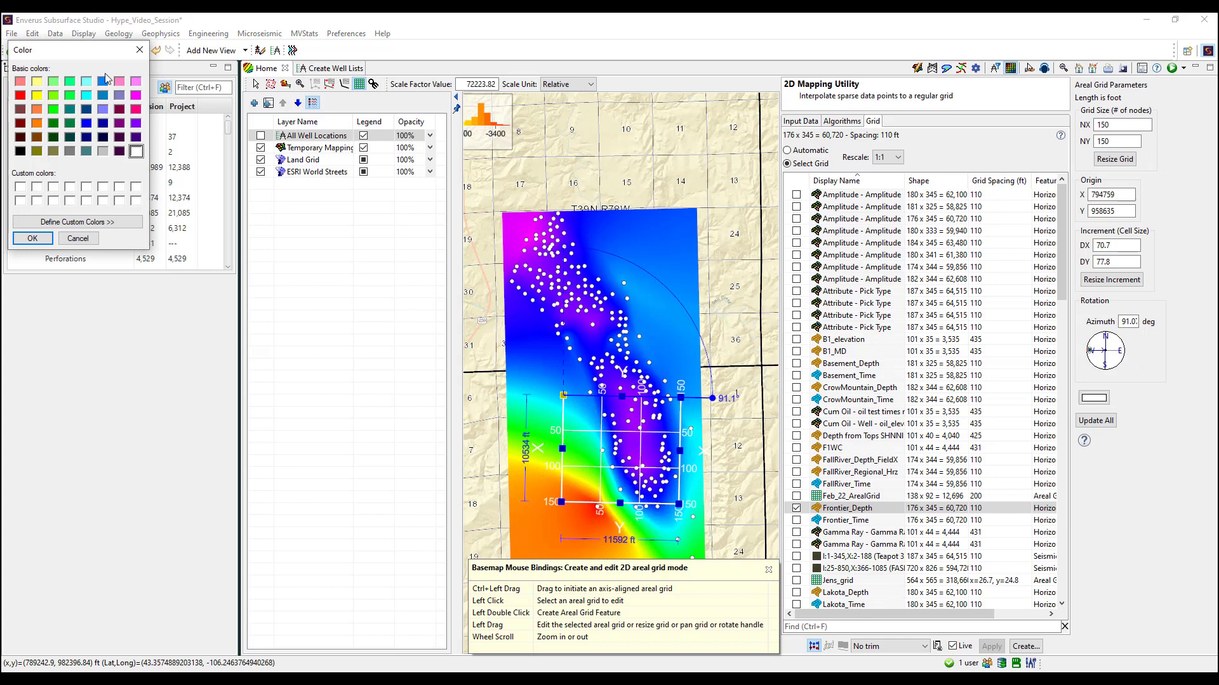
left_click(37, 95)
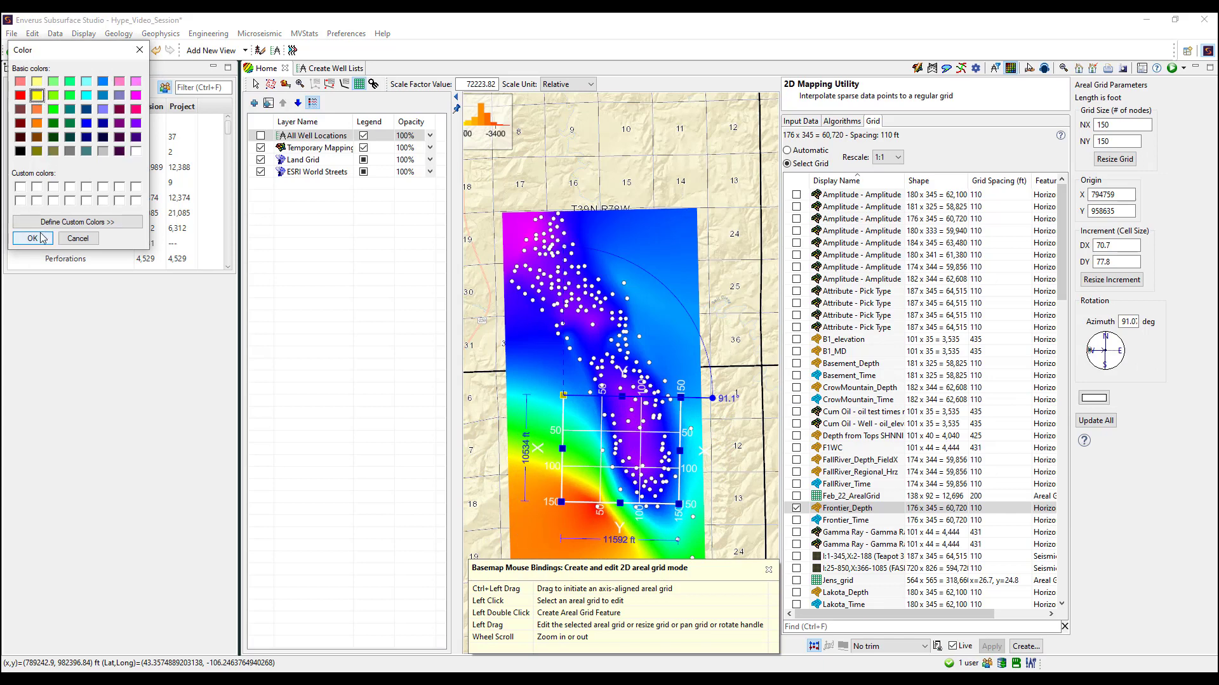
left_click(34, 239)
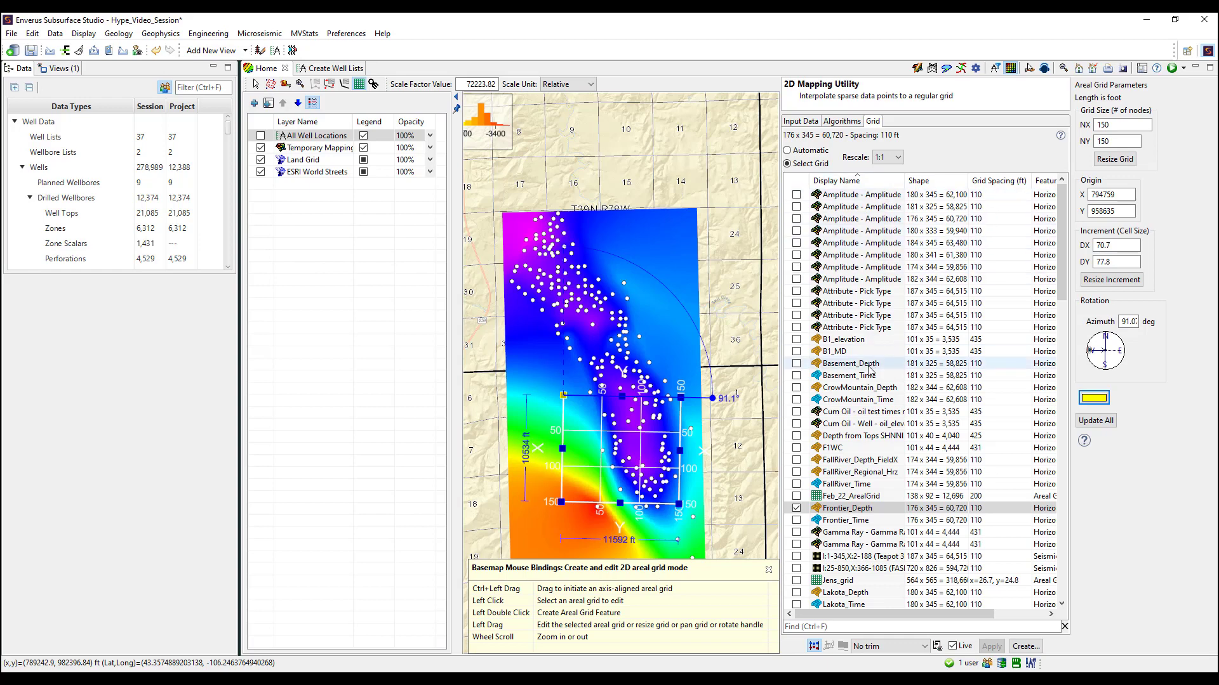
double_click(605, 409)
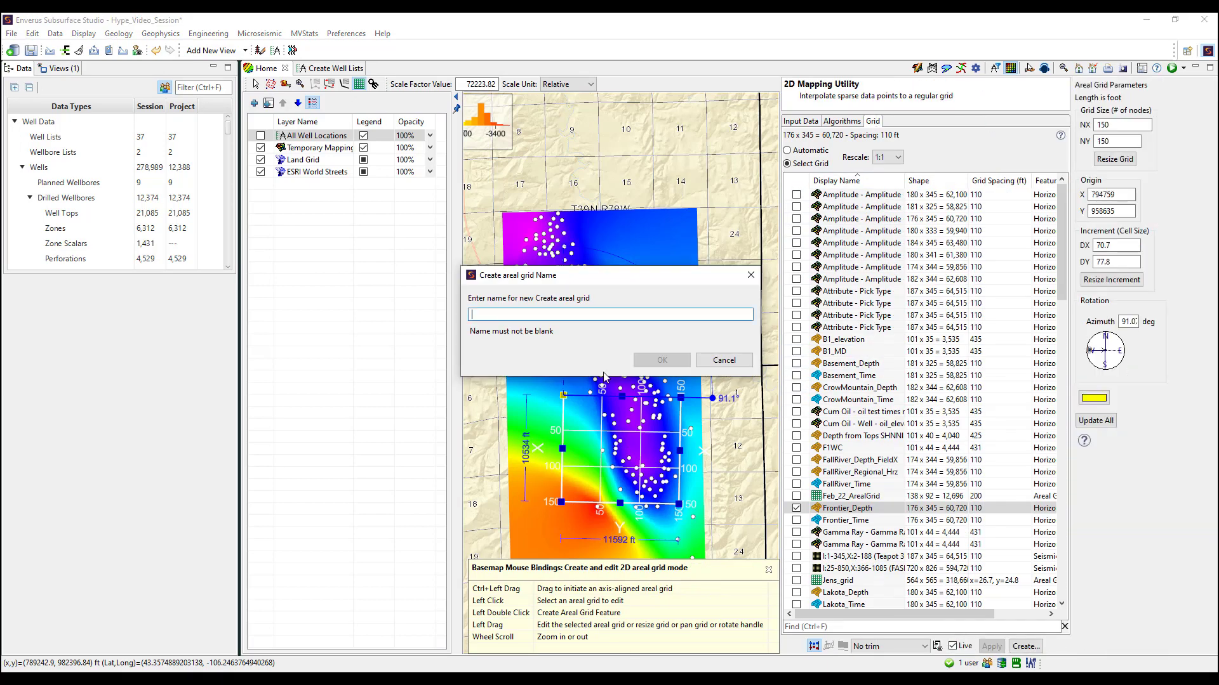
type("Grid For tops map")
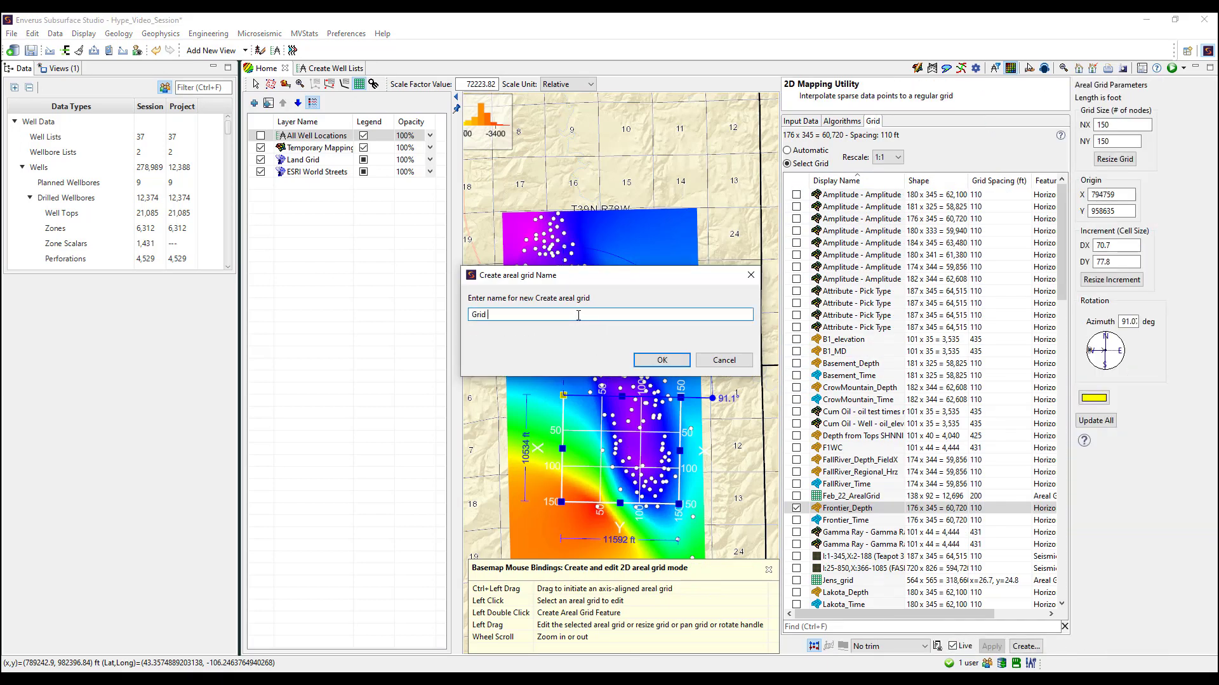
left_click(660, 361)
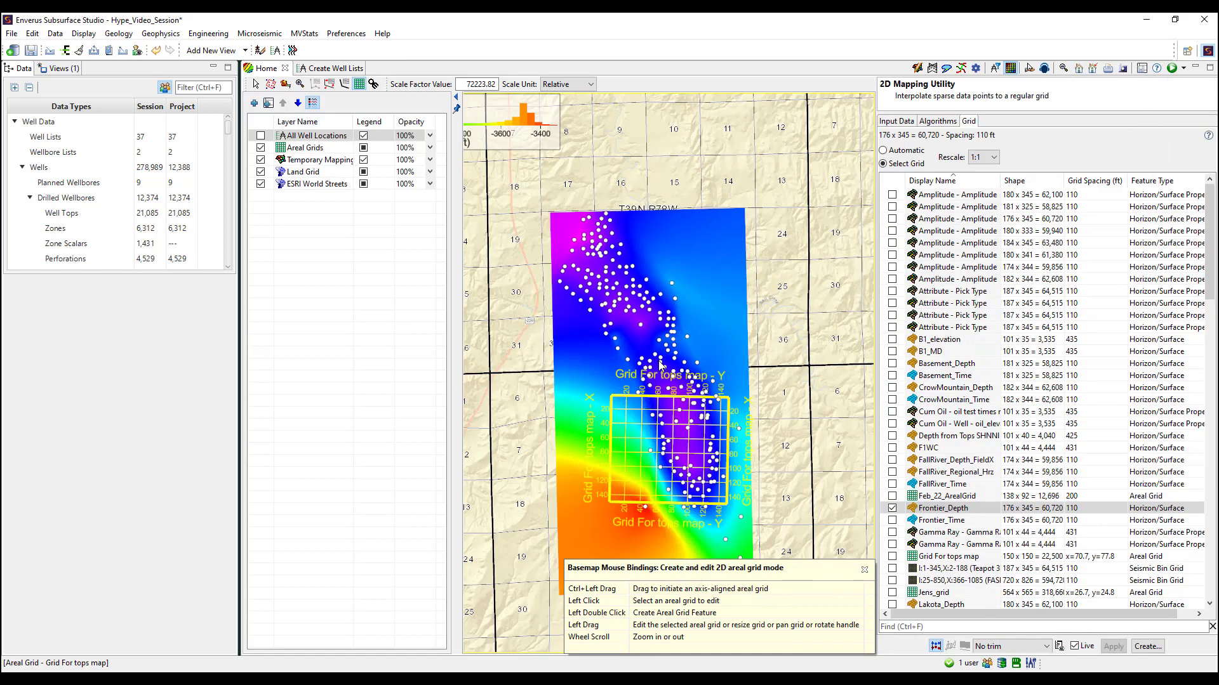
Filter the grid list by "grid", map onto Grid For tops map, and review the rescale ratios while keeping 1:1
left_click(956, 624)
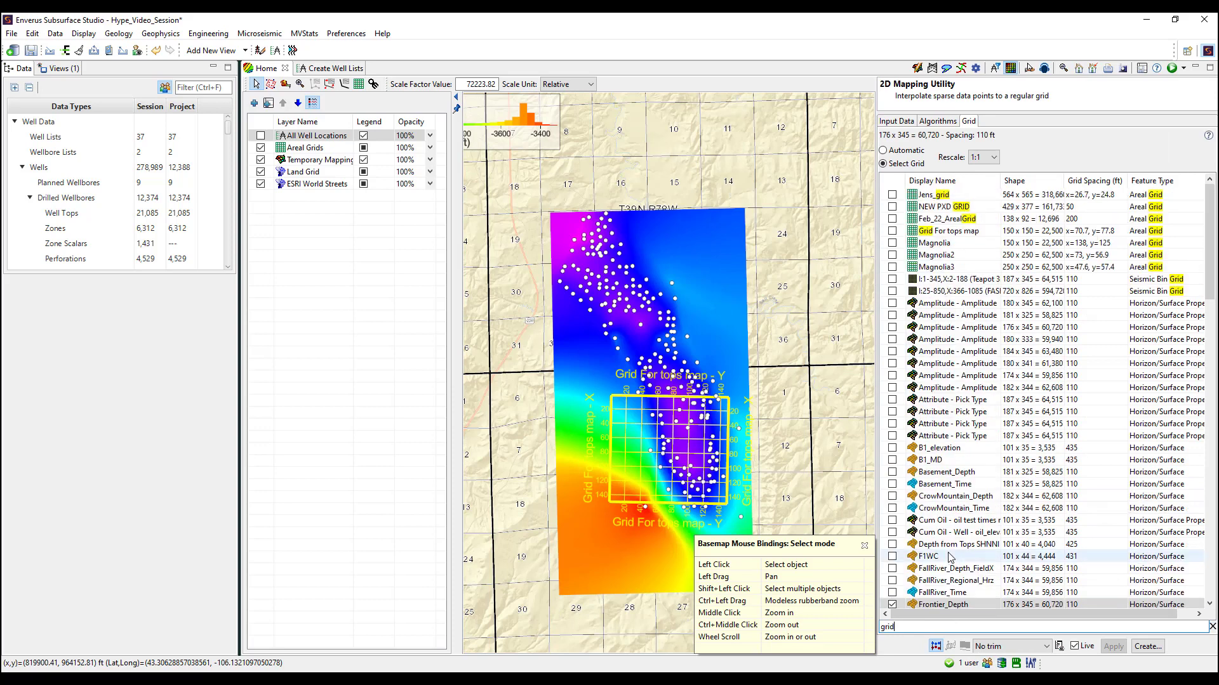
left_click(892, 232)
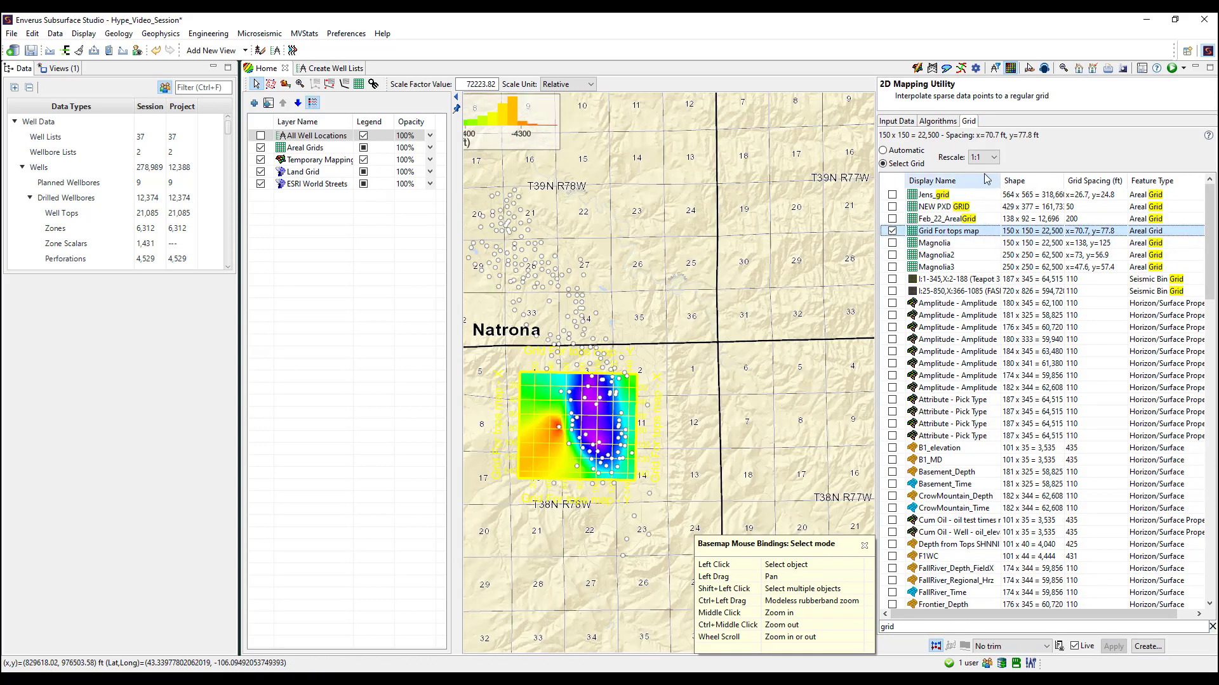
left_click(993, 158)
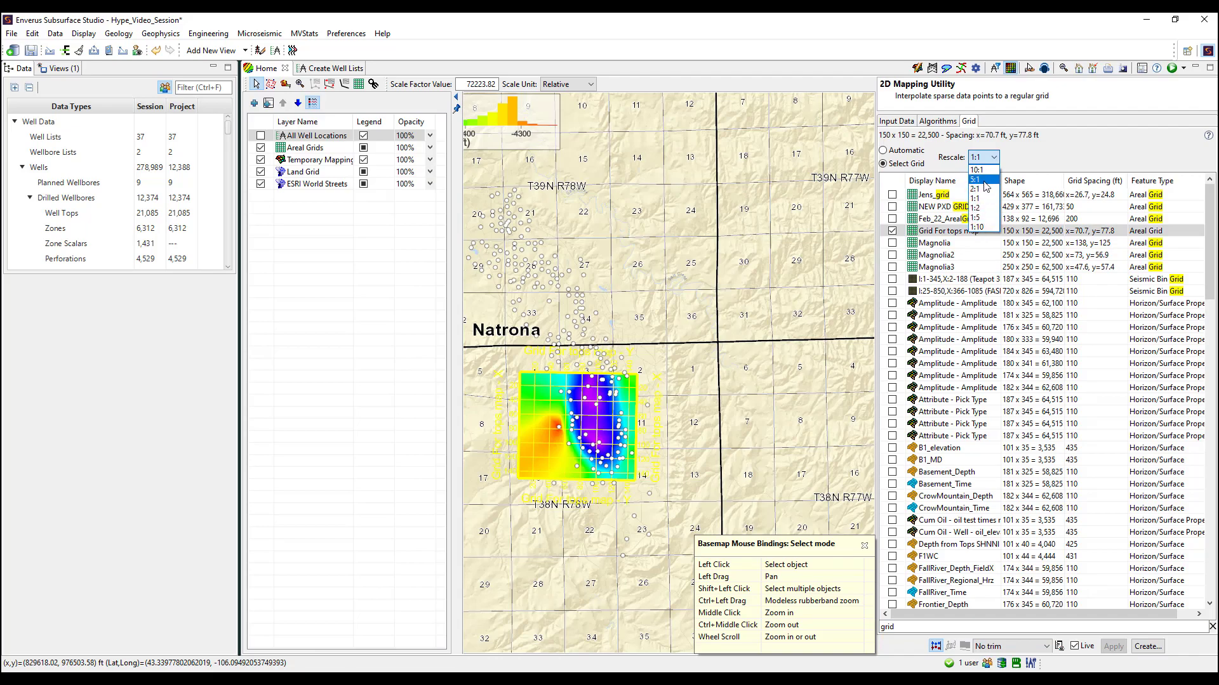
left_click(1068, 149)
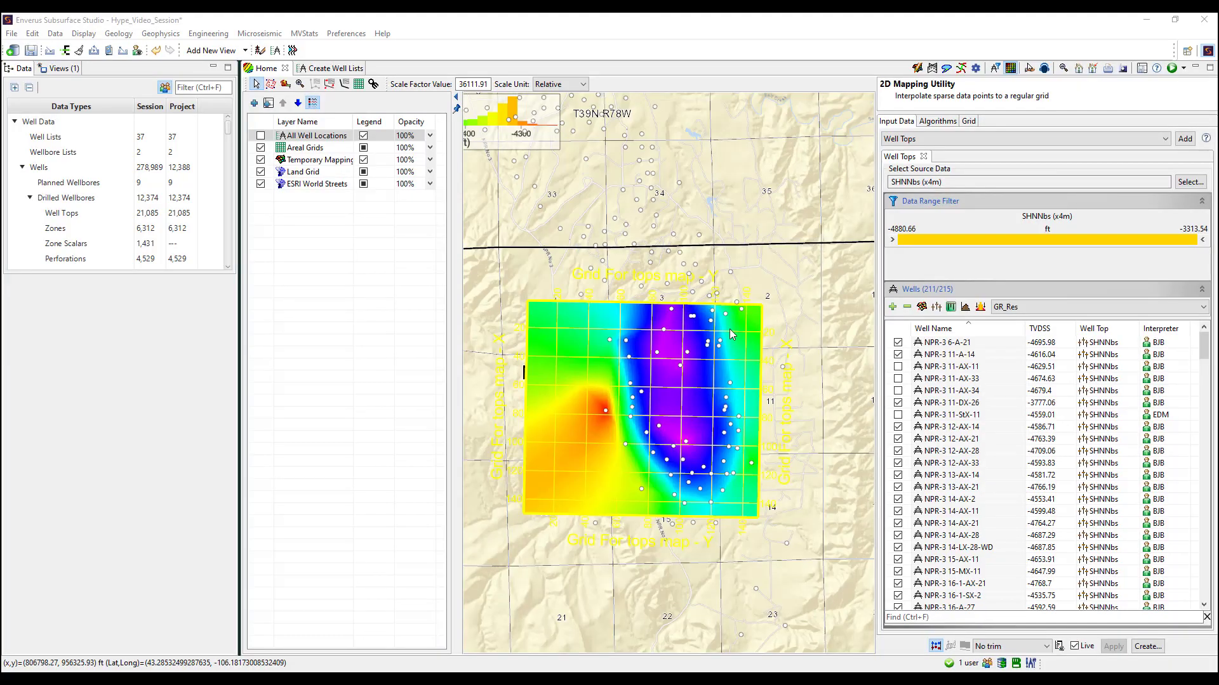
Start creating a new solution feature from the mapping result and name it "SHNNbs Tops Structue Map"
left_click(1147, 646)
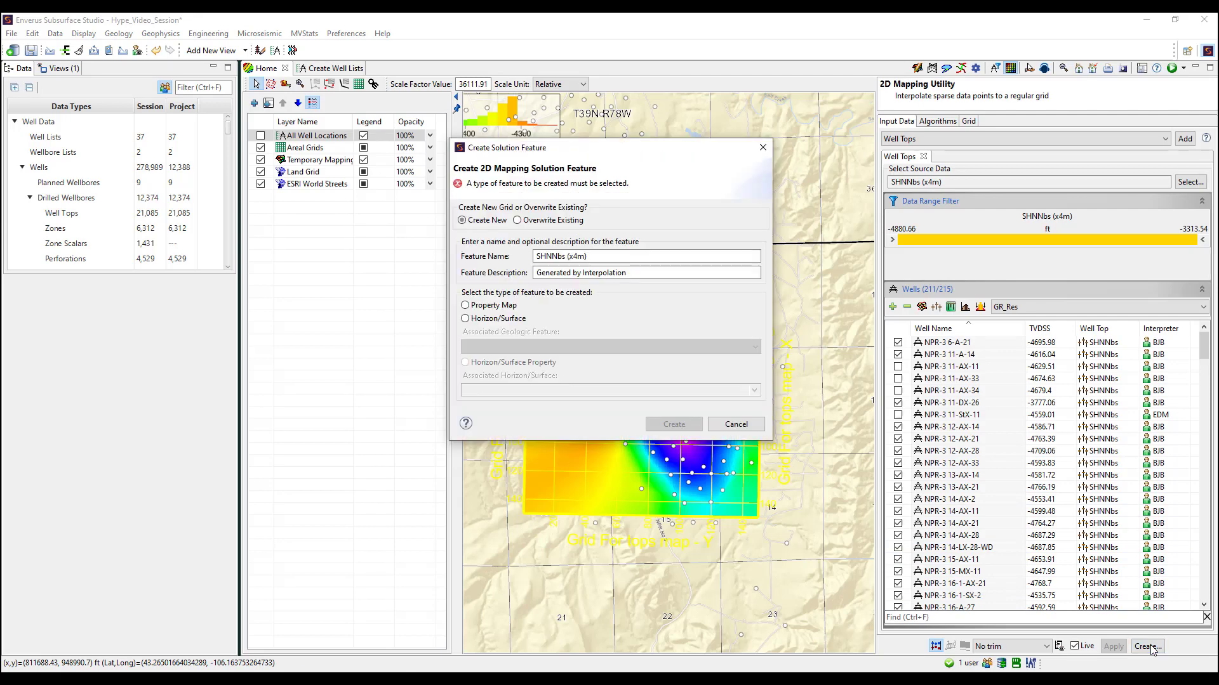
left_click_drag(588, 257, 567, 257)
left_click(599, 256)
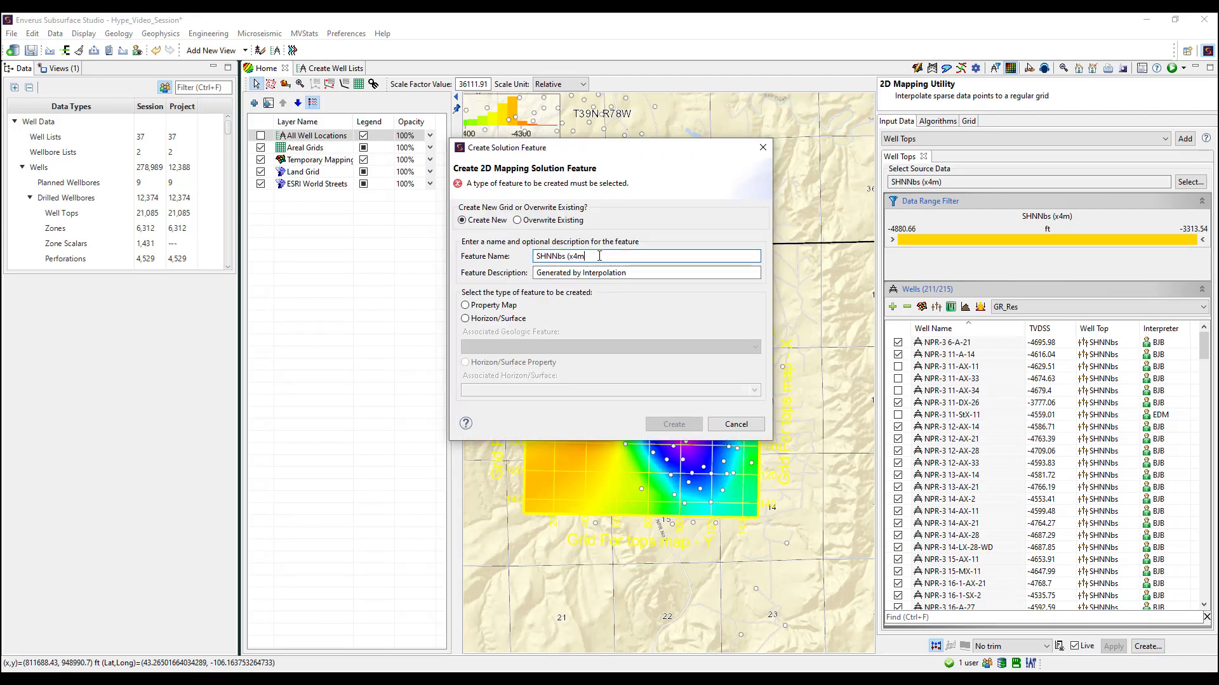
key("BackSpace")
key("BackSpace")
key("BackSpace")
key("BackSpace")
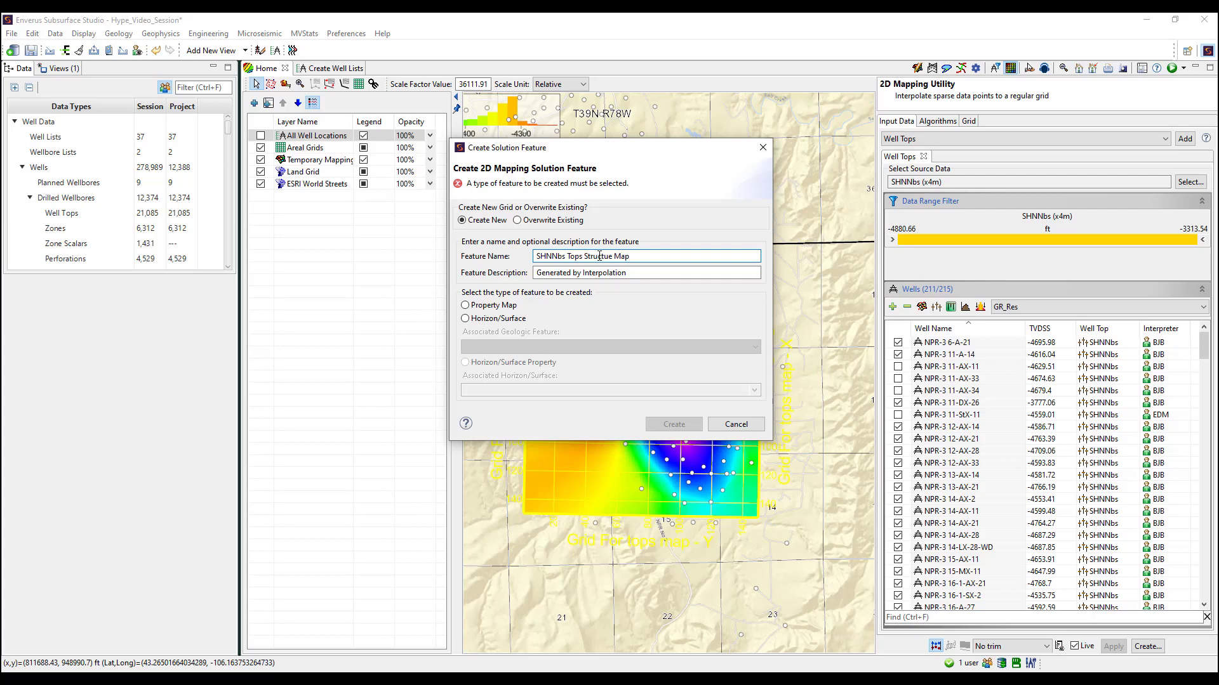
Set the feature type to Horizon/Surface, associate it with the Shannon geologic feature, and create it
left_click(489, 319)
left_click(503, 349)
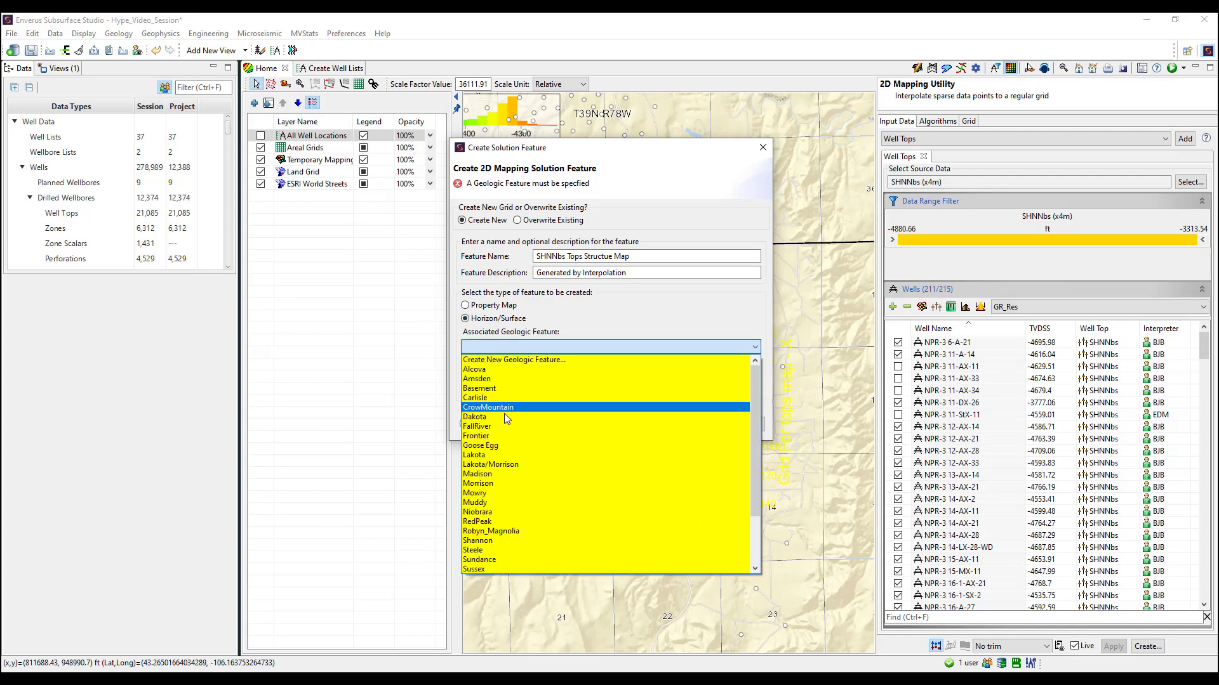
left_click(505, 540)
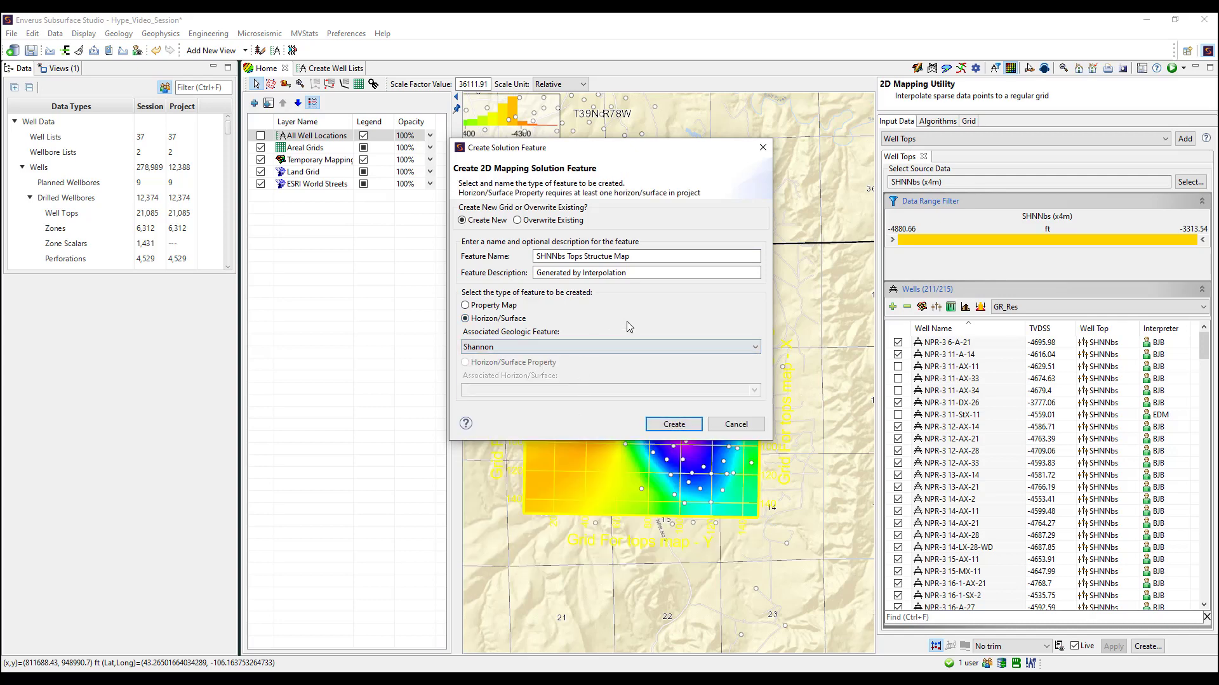
left_click(661, 426)
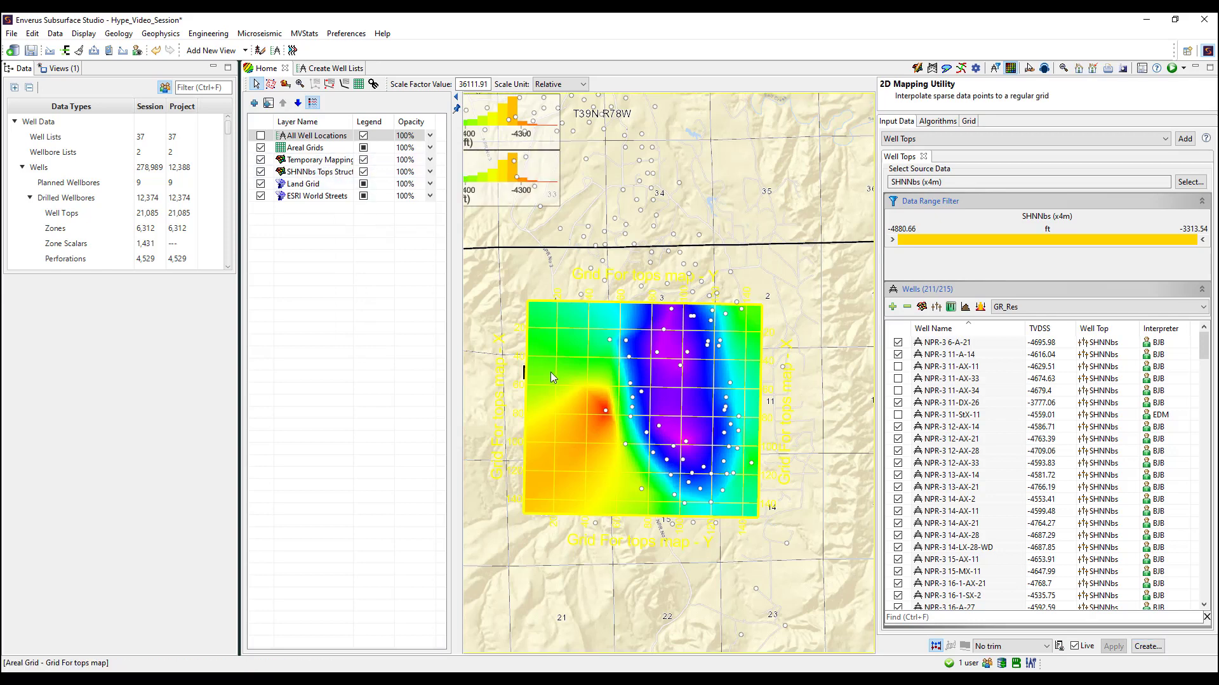
Set the display interpolation method of the Temporary Mapping Result layer to Bilinear
right_click(337, 164)
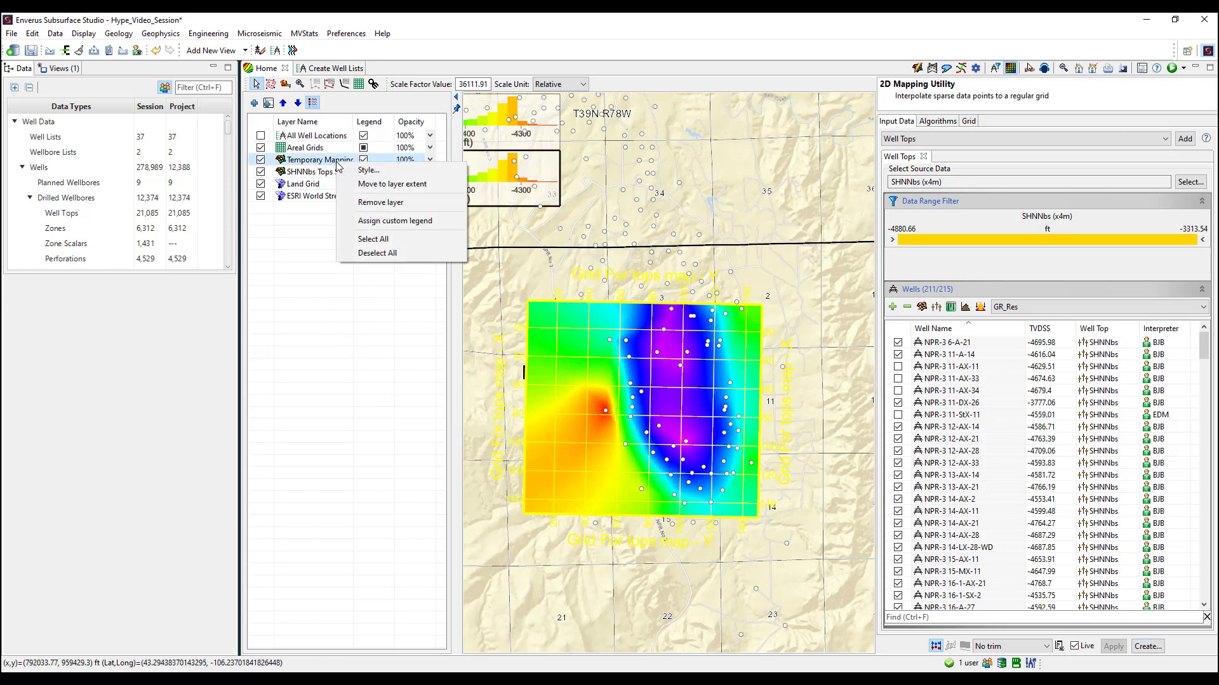
left_click(379, 172)
left_click(560, 338)
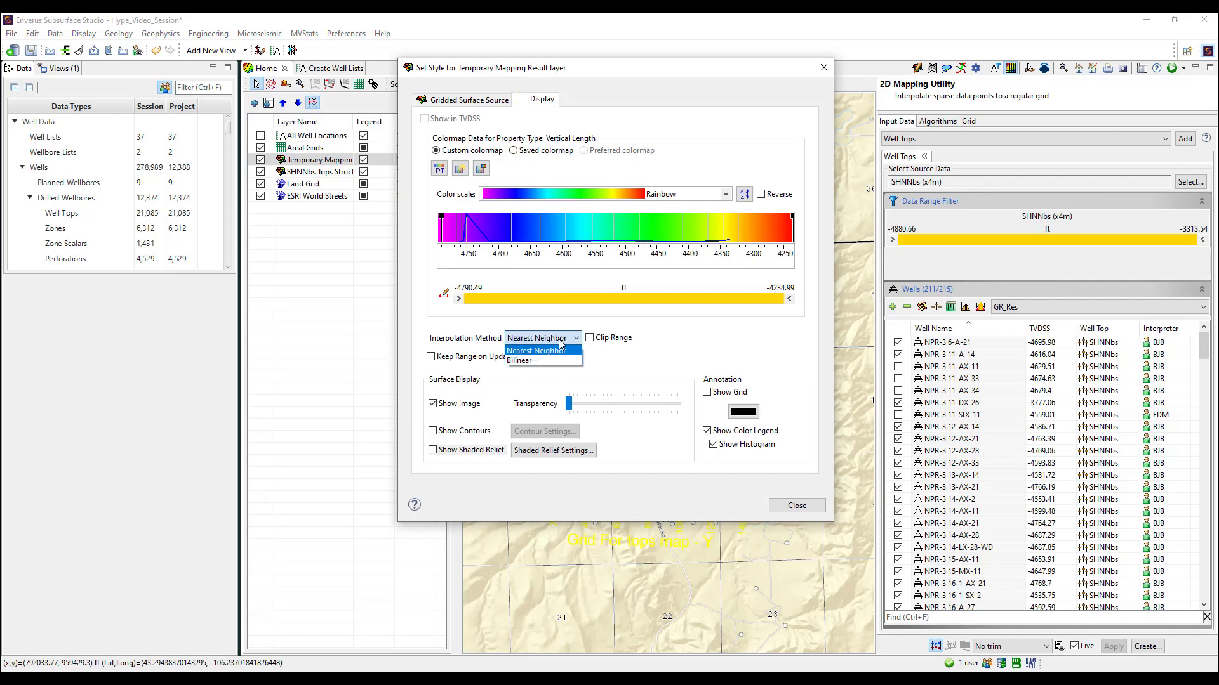
left_click(519, 360)
left_click(790, 506)
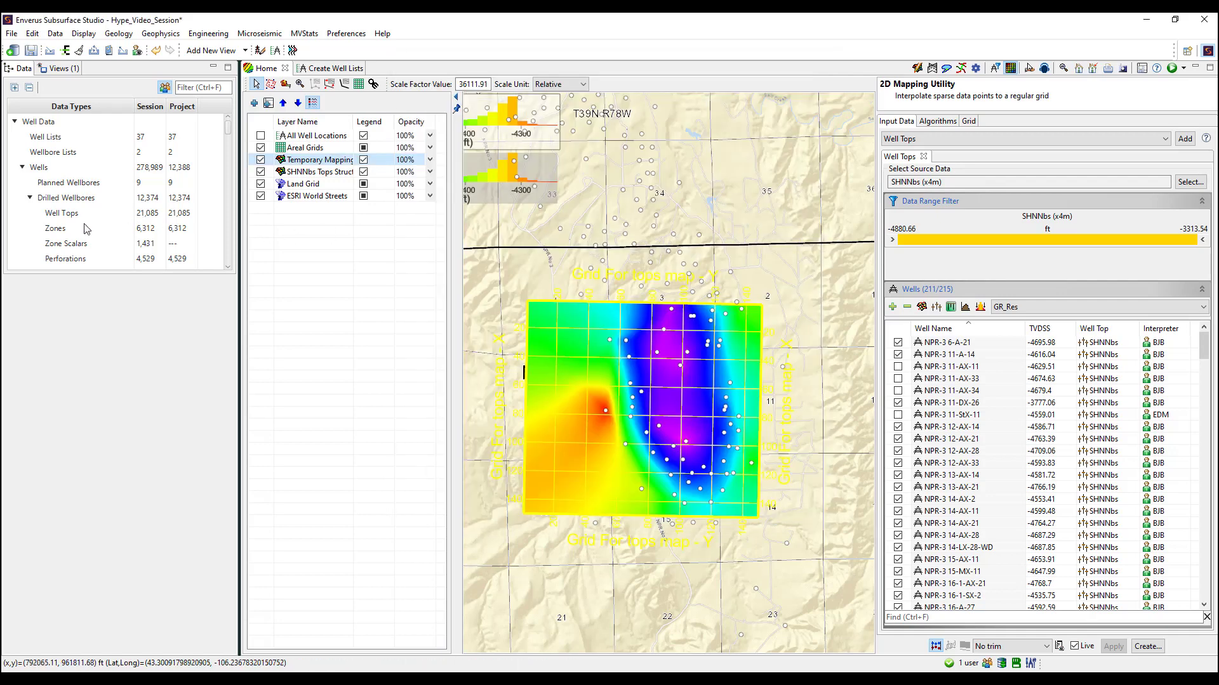
List the project's Horizons/Surfaces and filter them by the Shannon geologic feature
scroll(87, 228, "down", 10)
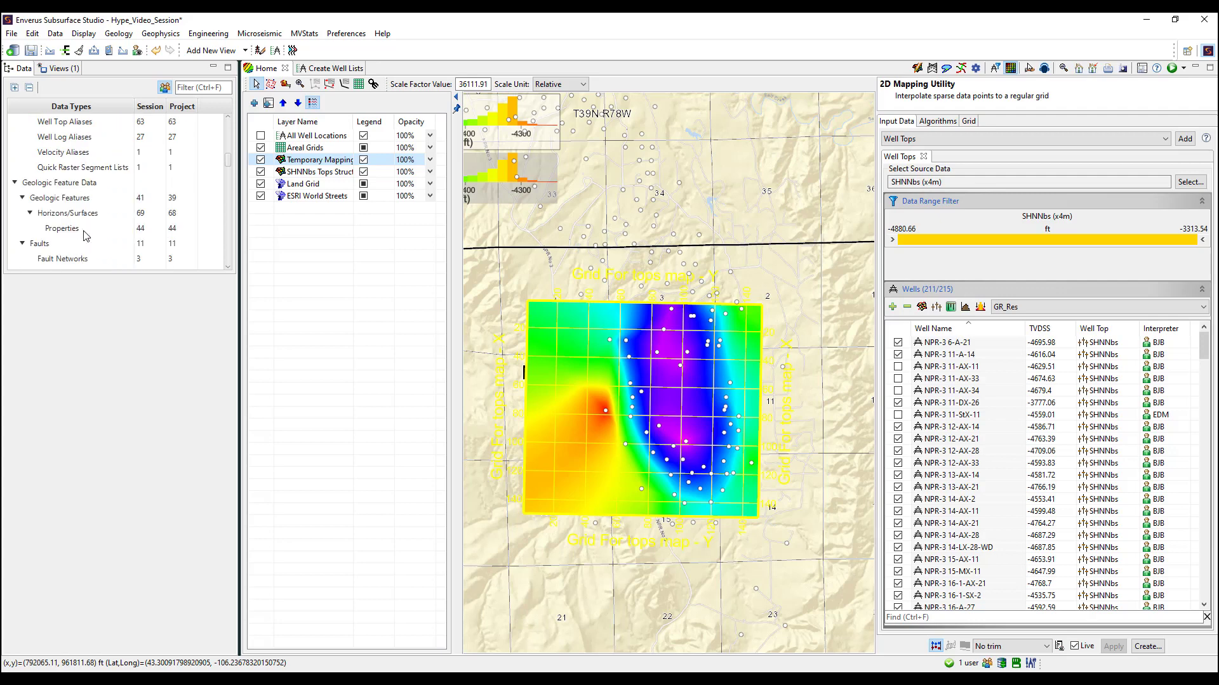
left_click(60, 198)
left_click(84, 215)
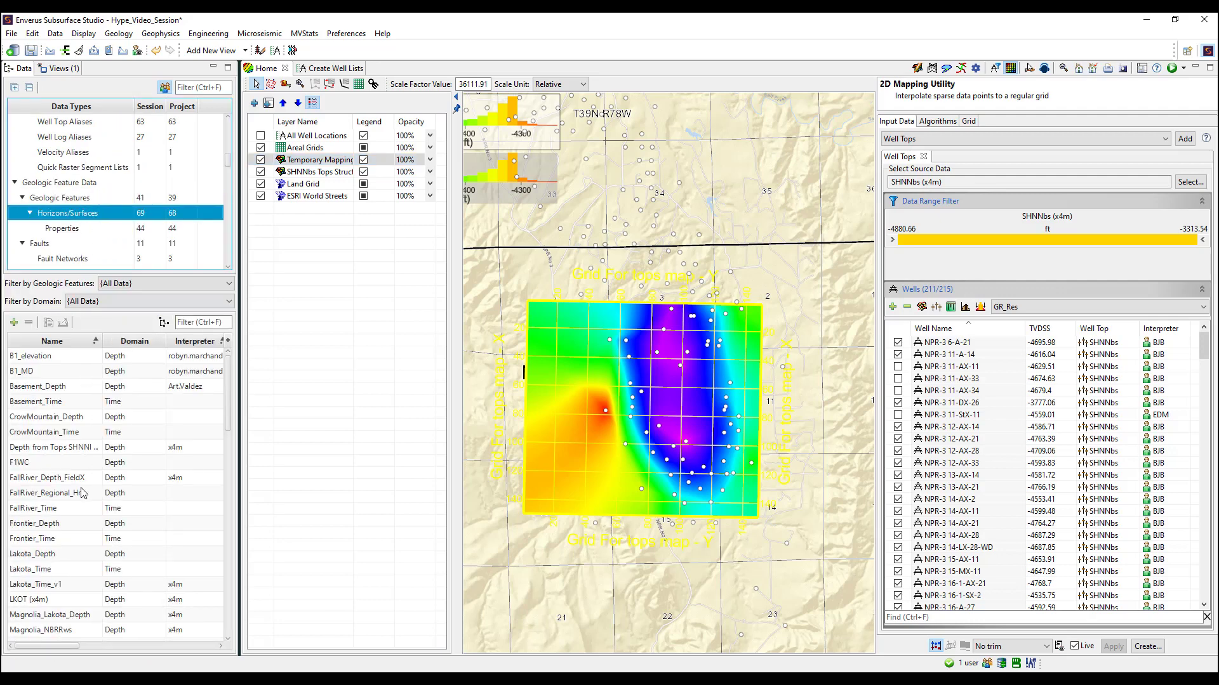
left_click(133, 284)
left_click(142, 476)
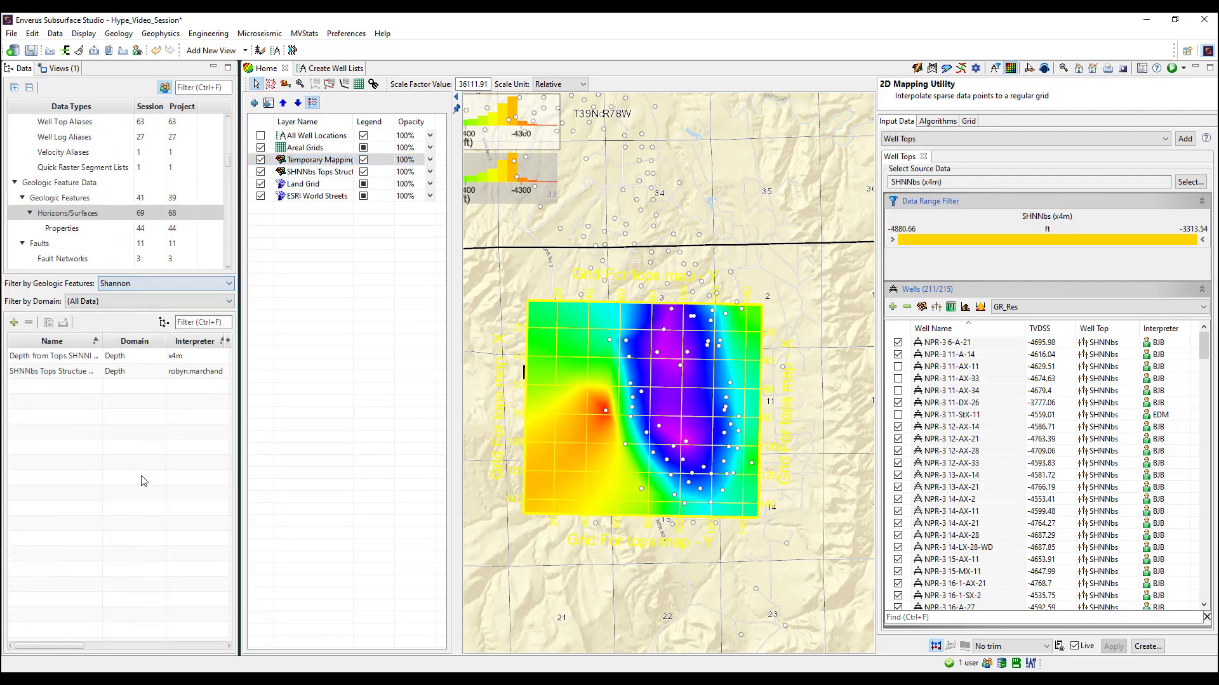
Select the SHNNbs Tops Structue Map surface in the list of Shannon horizons
left_click(83, 375)
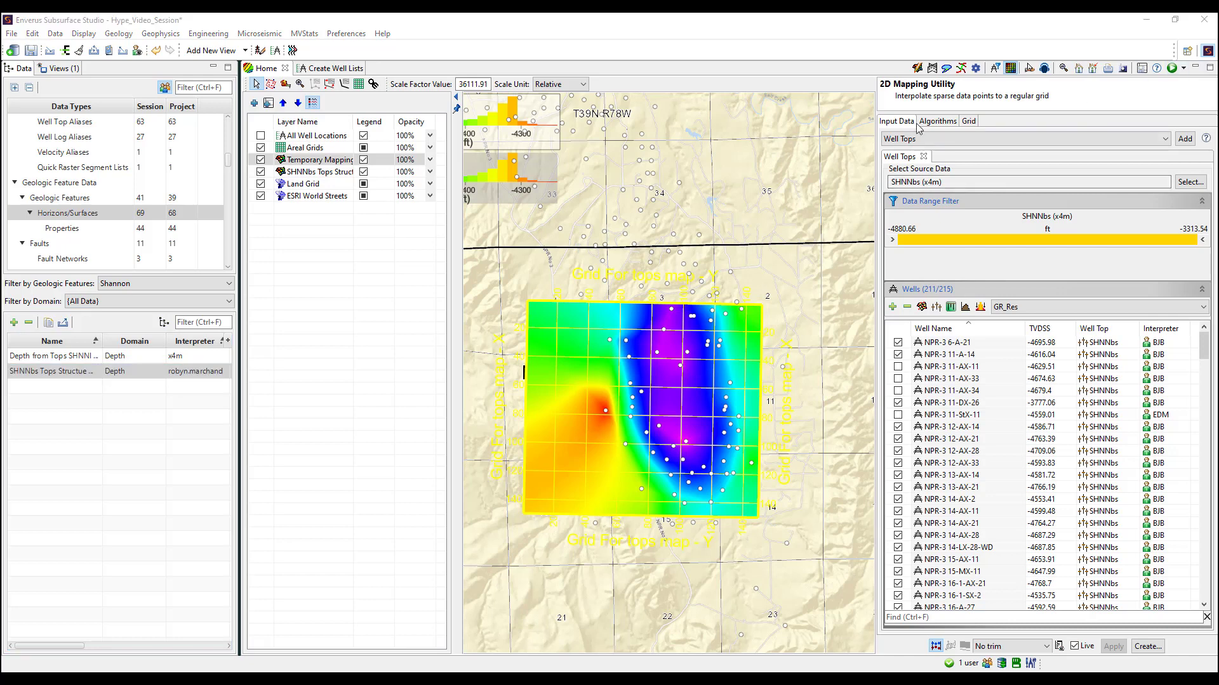
right_click(98, 377)
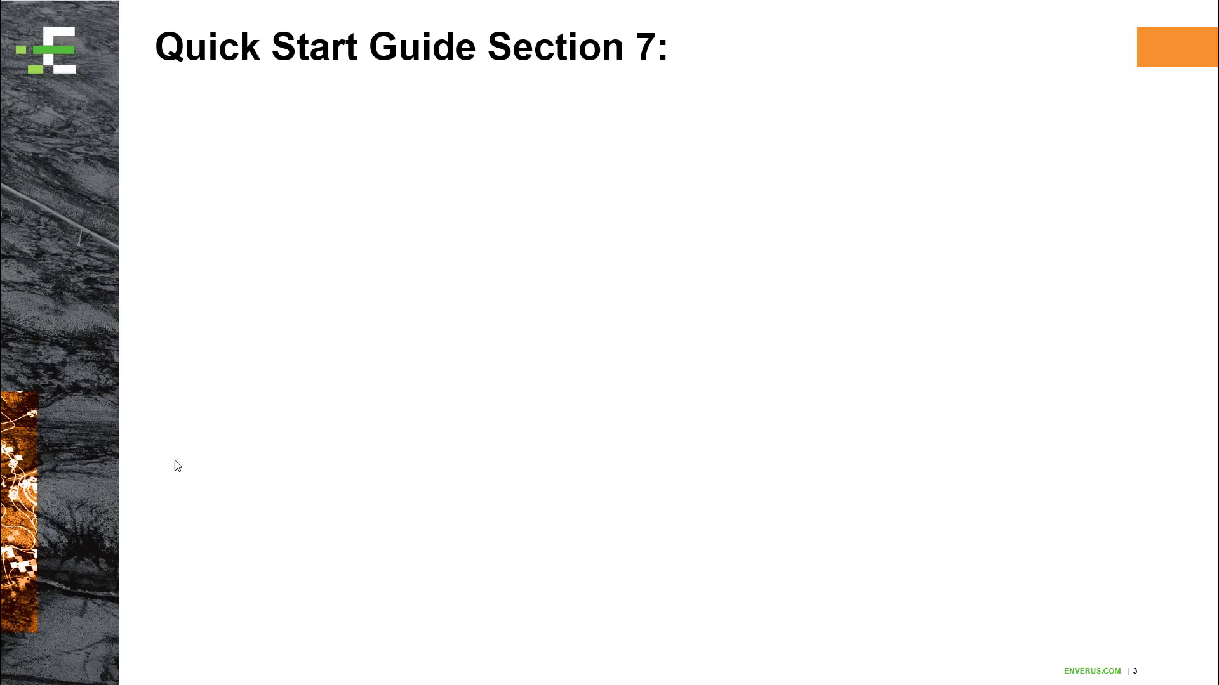
left_click(277, 577)
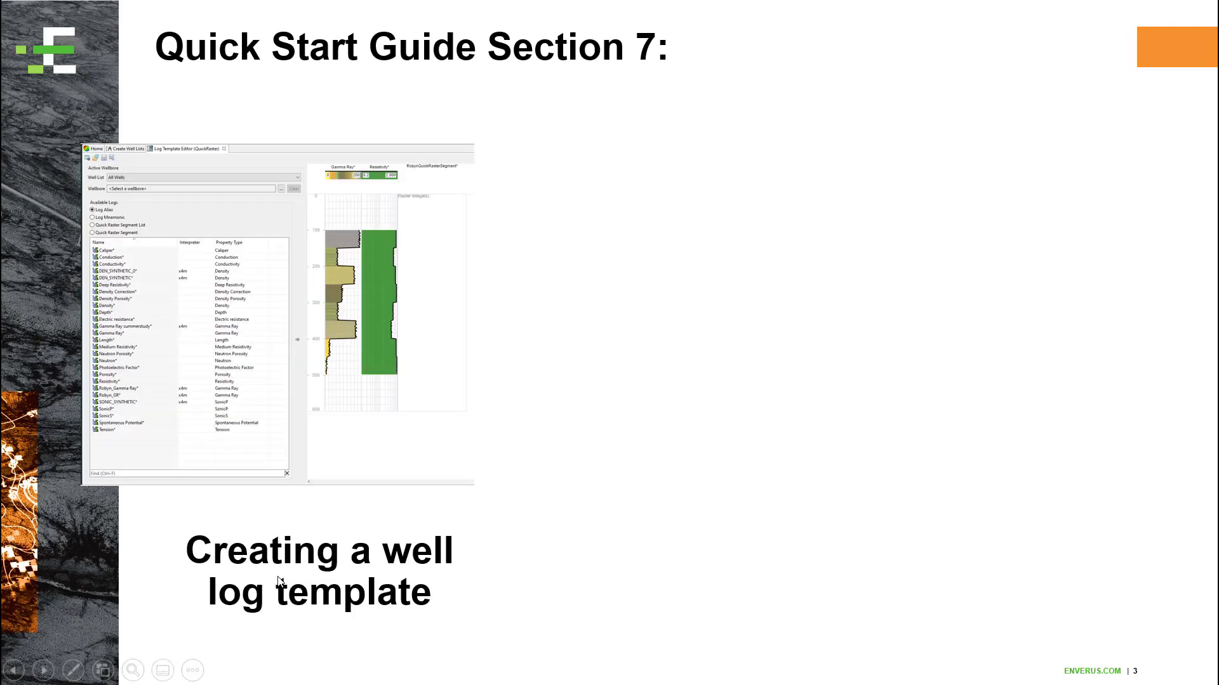
left_click(769, 627)
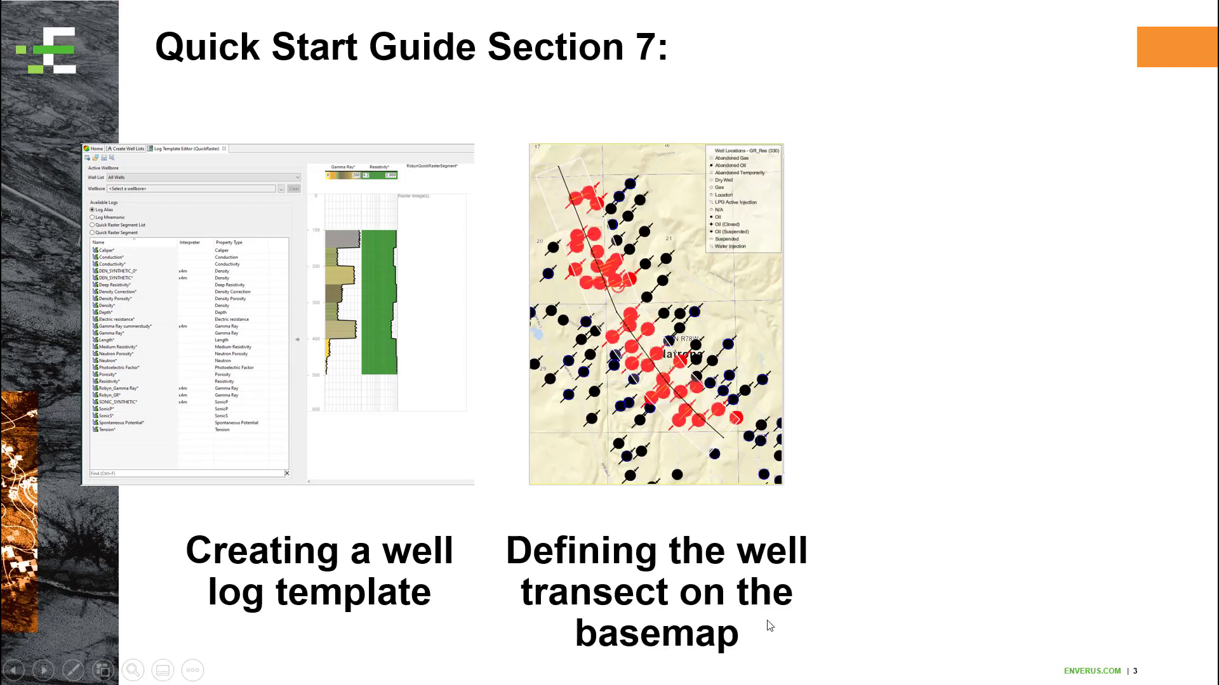
left_click(1082, 606)
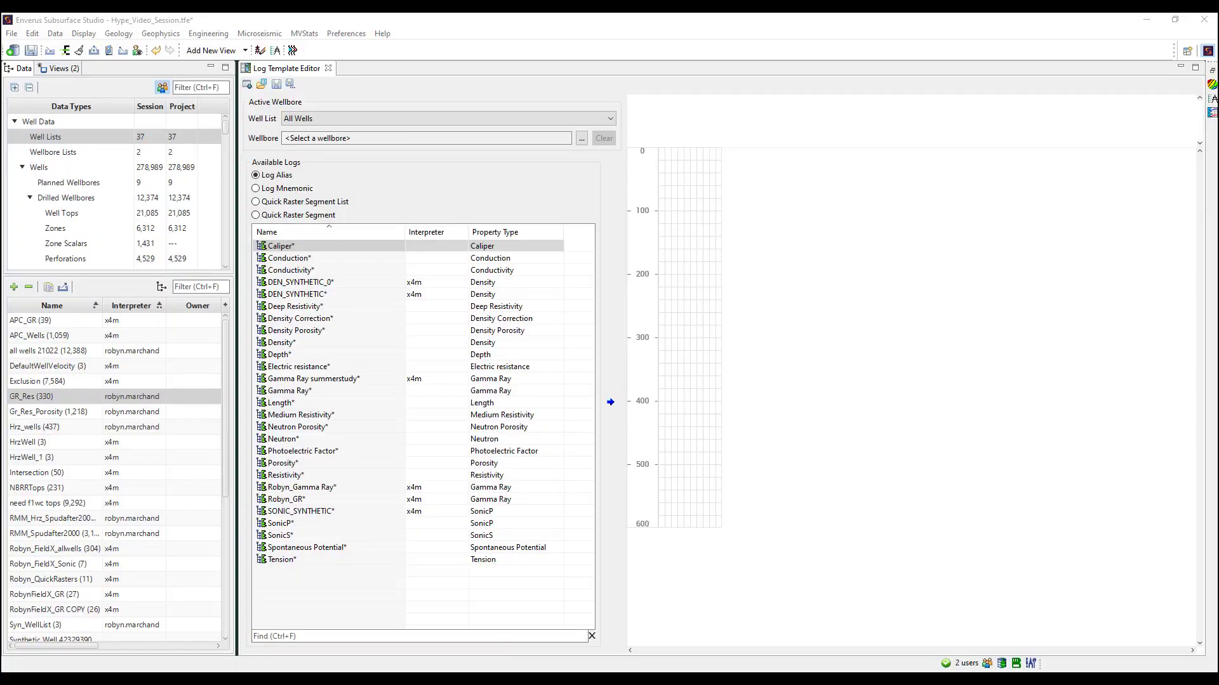
Set the well list for the active wellbore in the Log Template Editor to All Wells
left_click(88, 35)
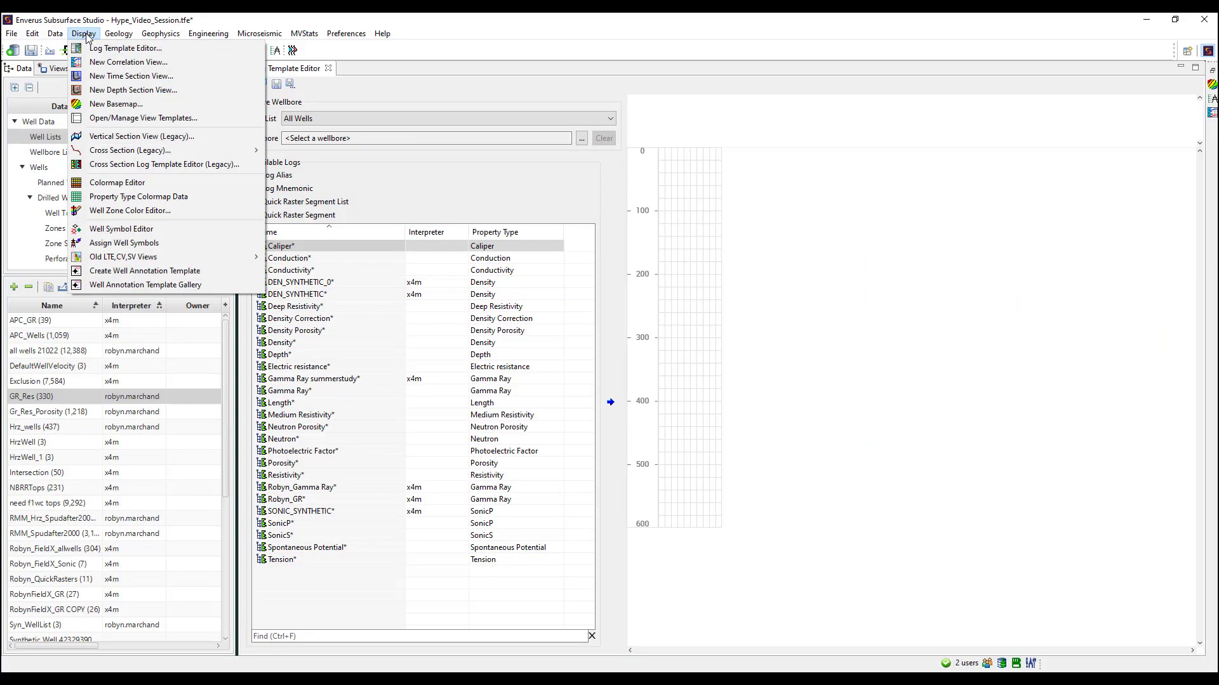
mouse_move(108, 40)
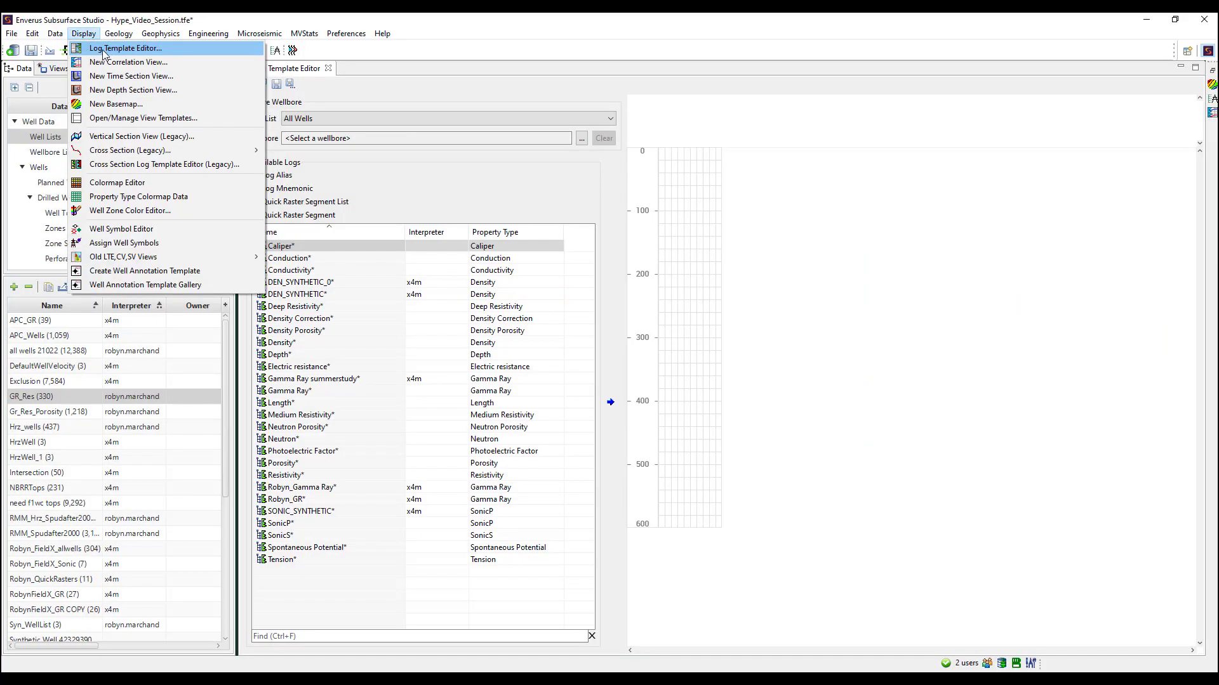
left_click(422, 189)
left_click(556, 119)
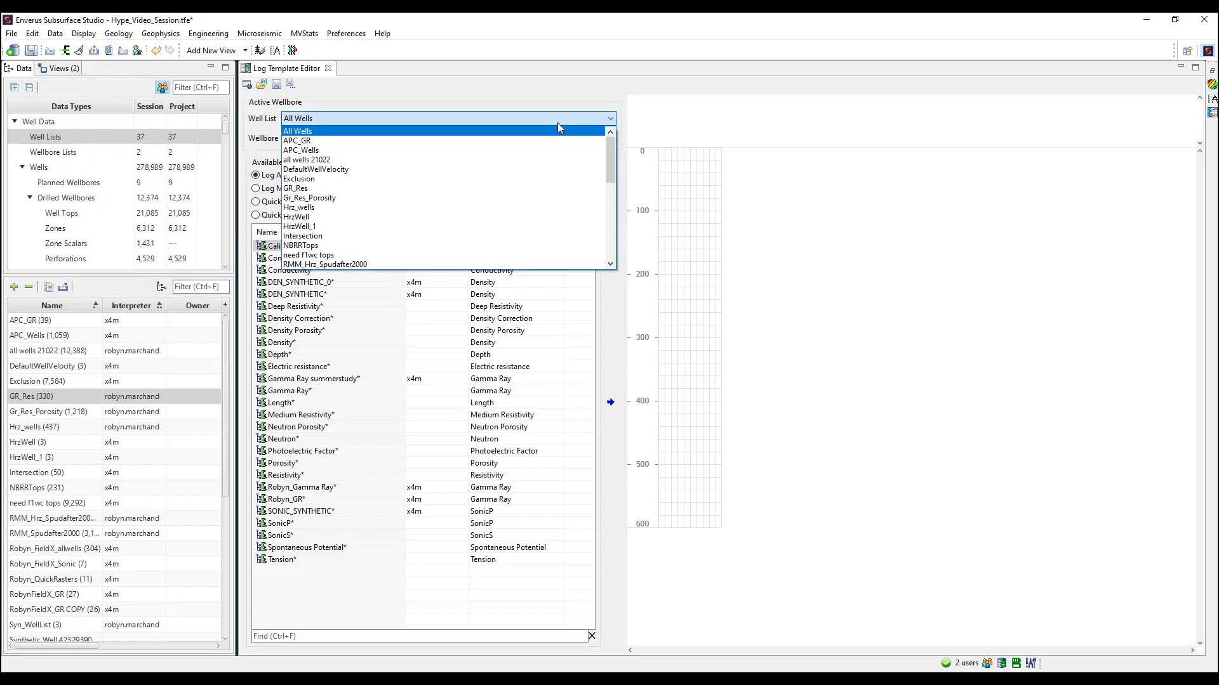
left_click(557, 127)
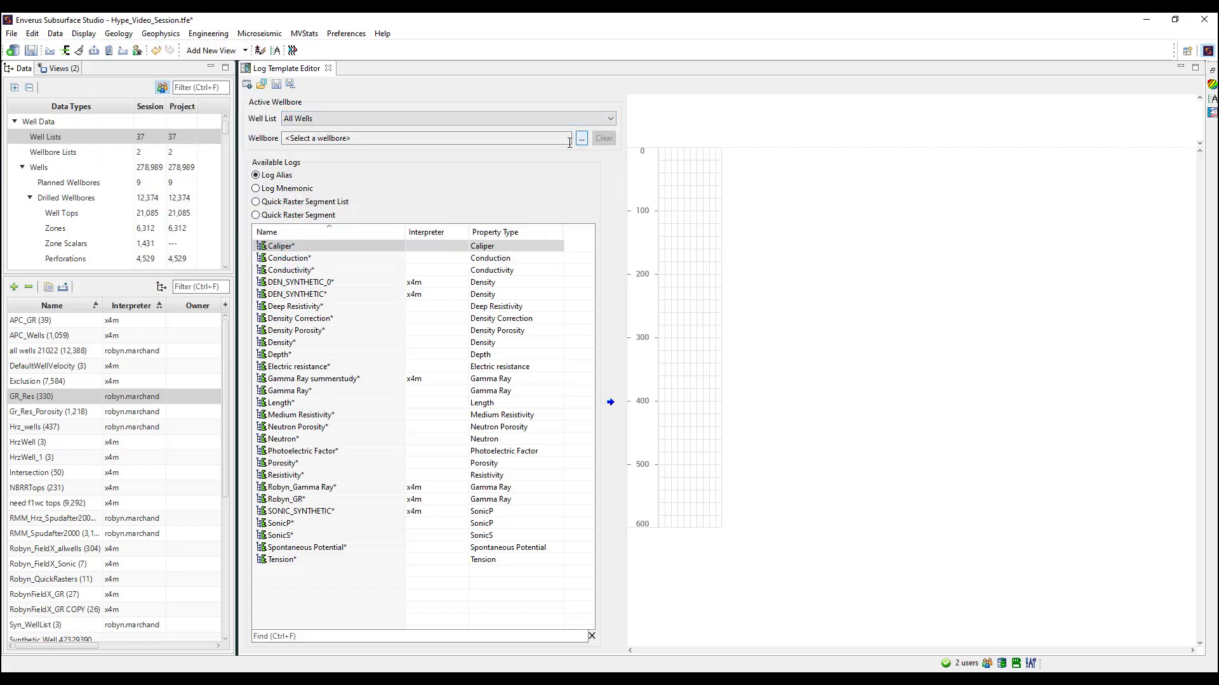
Review the available logs by Log Mnemonic, Quick Raster Segment List and Quick Raster Segment, then return to Log Alias
left_click(304, 191)
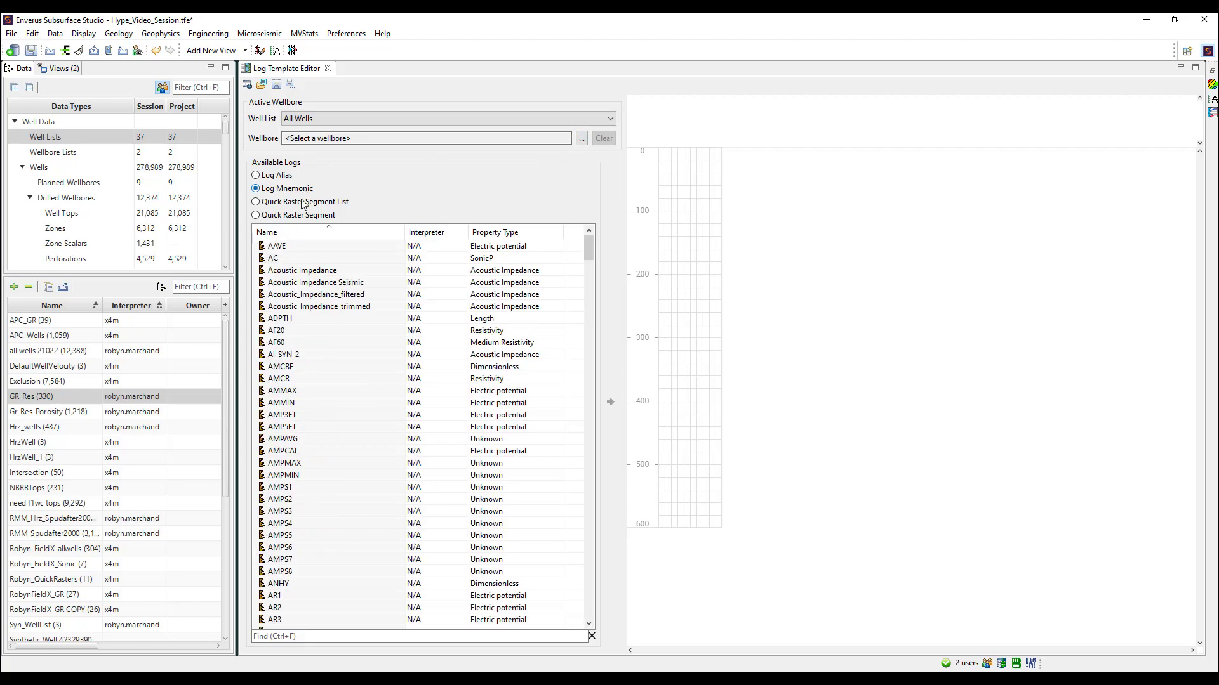
left_click(303, 203)
left_click(300, 217)
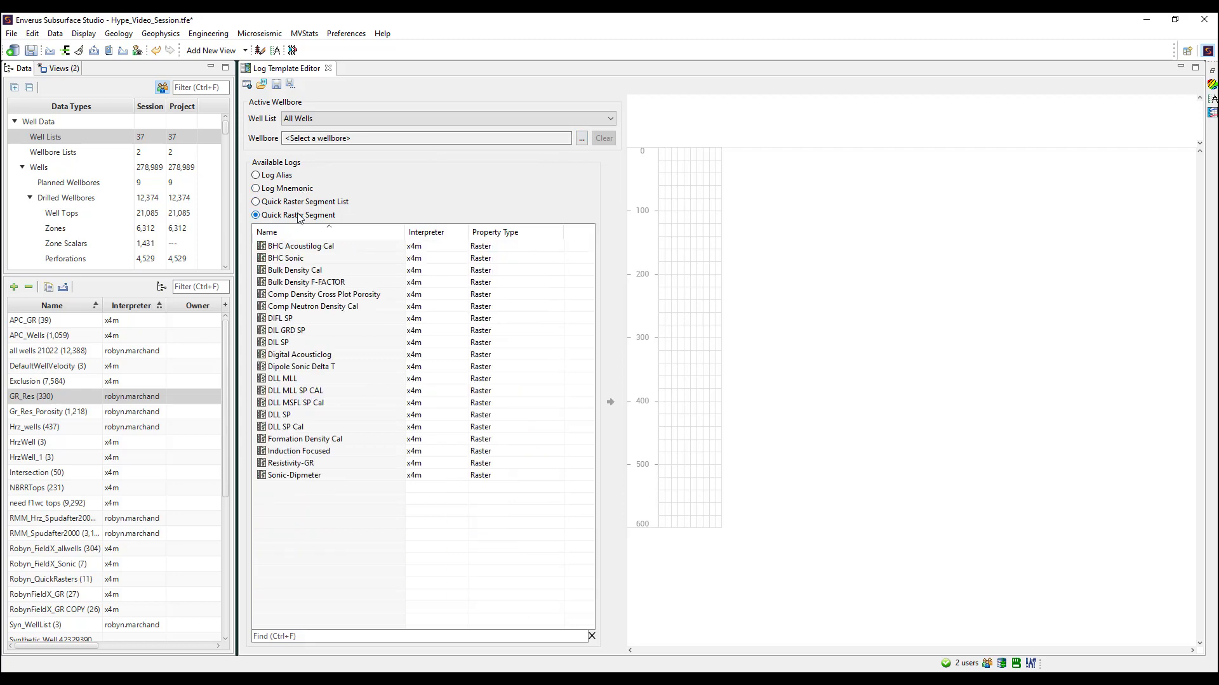
left_click(285, 178)
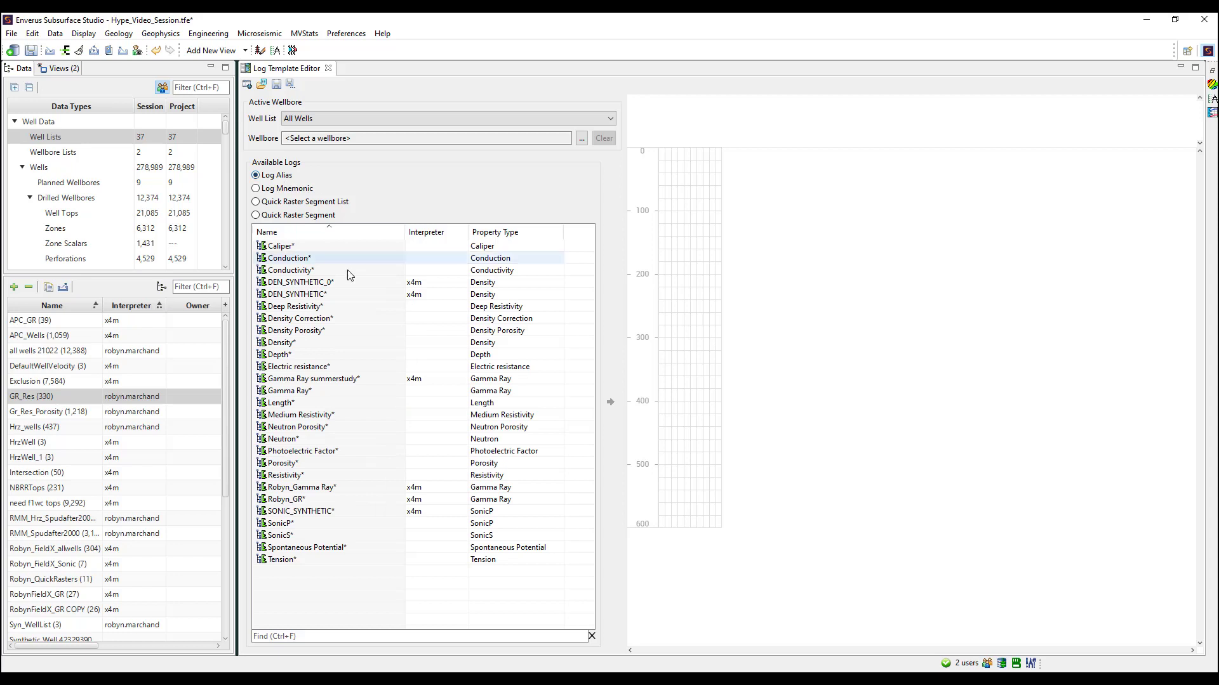
Add the Gamma Ray* and Resistivity* log aliases to the log template as two tracks
left_click(327, 391)
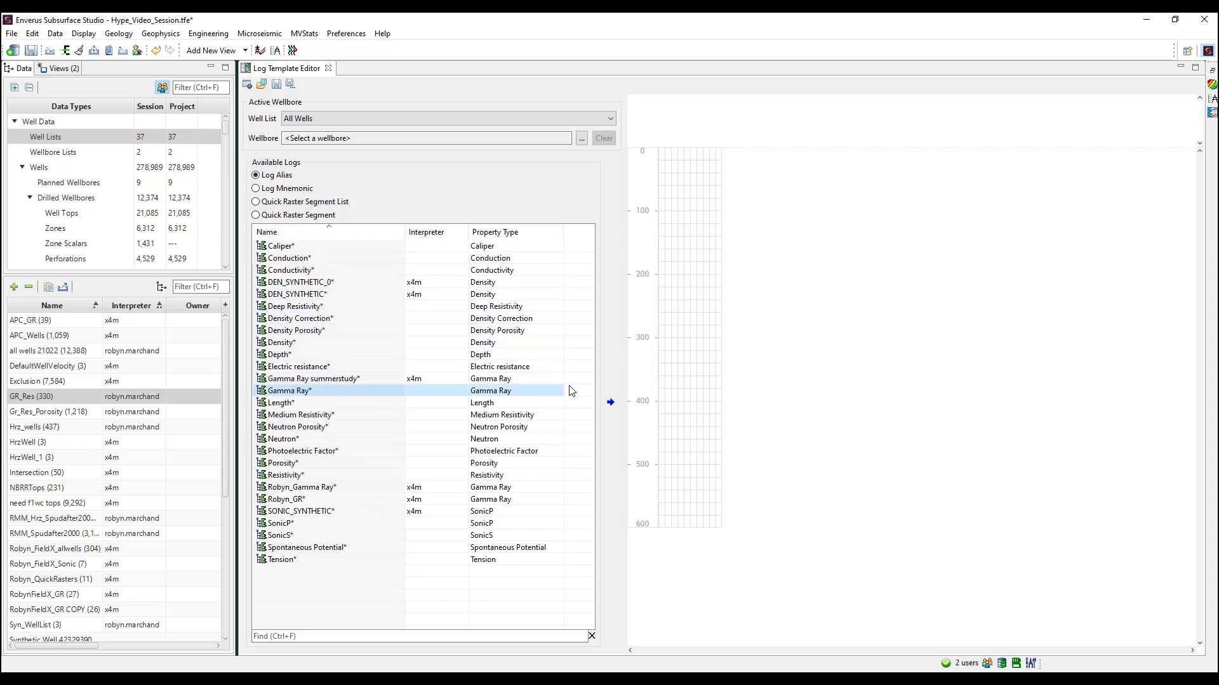
left_click(613, 404)
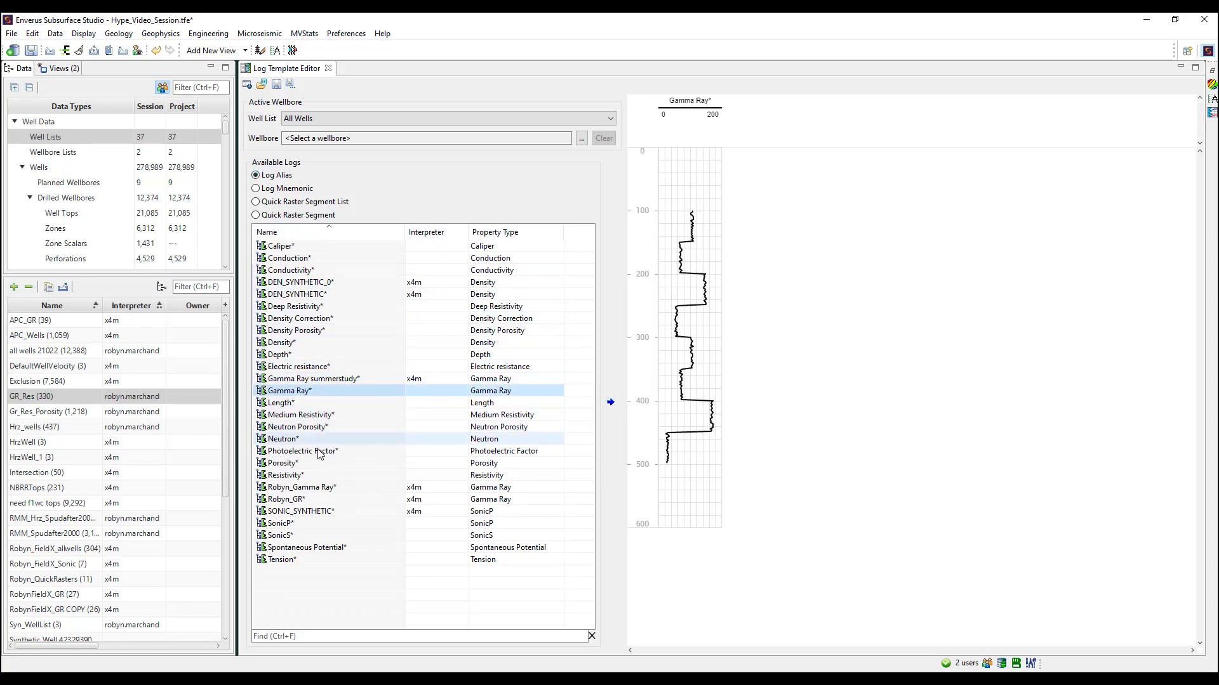
left_click(310, 475)
left_click(610, 404)
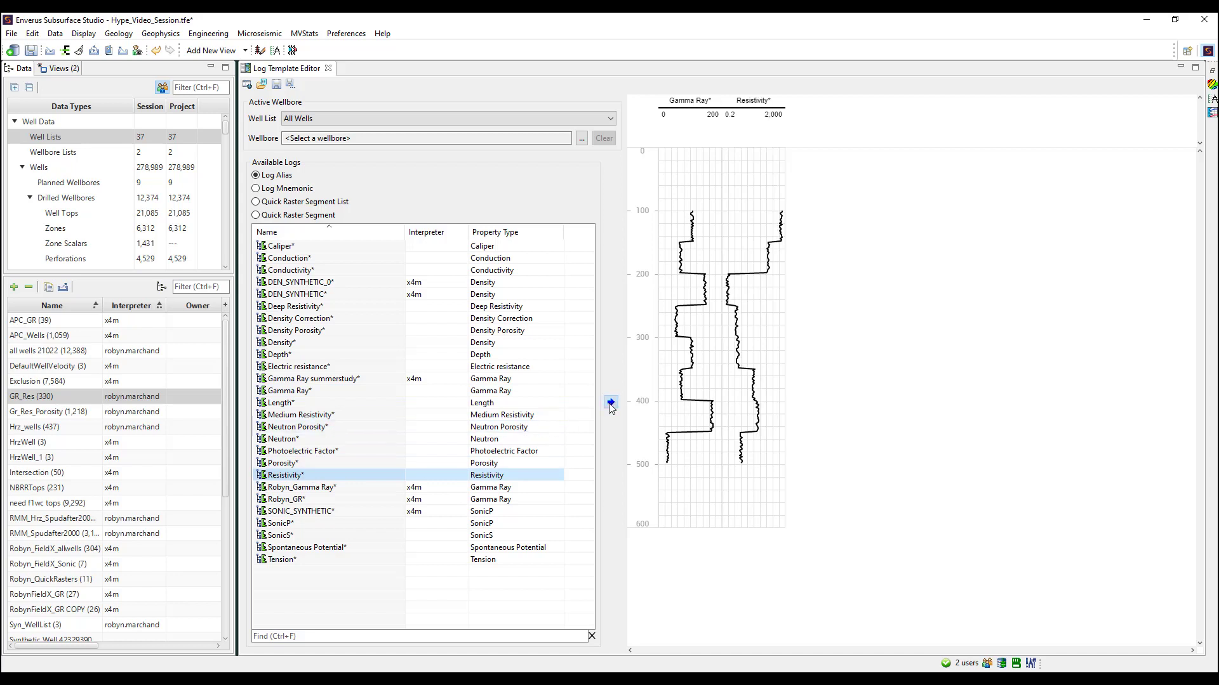
Add the Caliper* log alias to the existing Gamma Ray track of the template
left_click(712, 475)
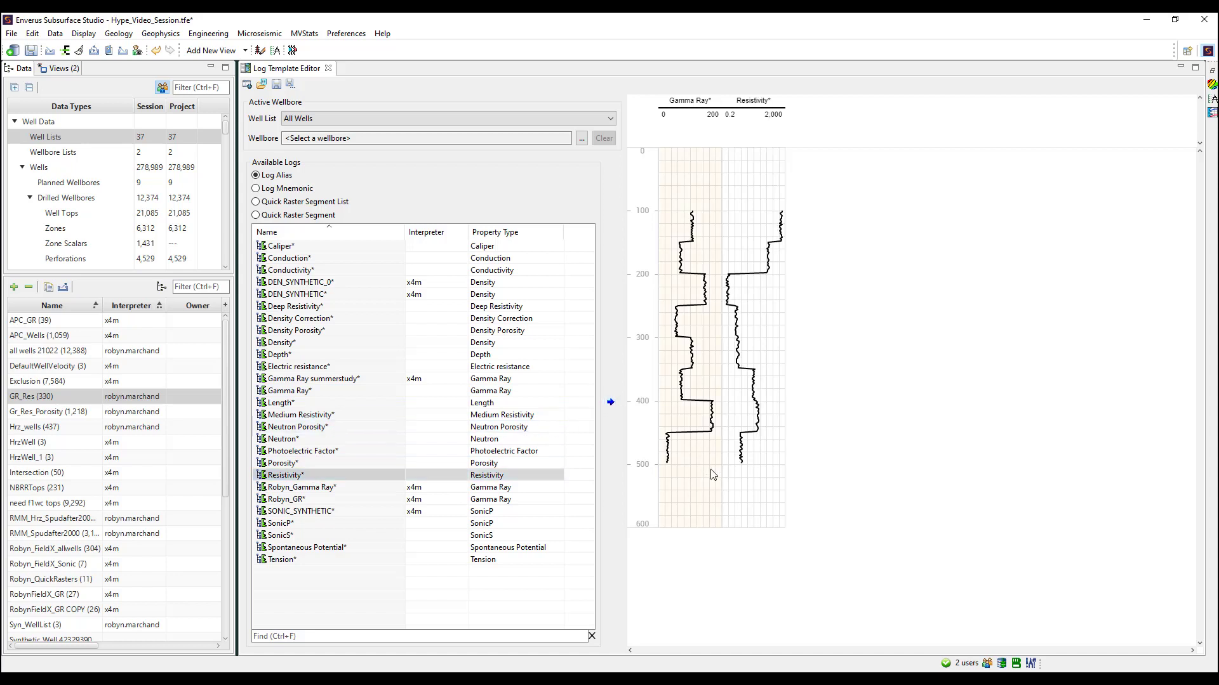
left_click(309, 247)
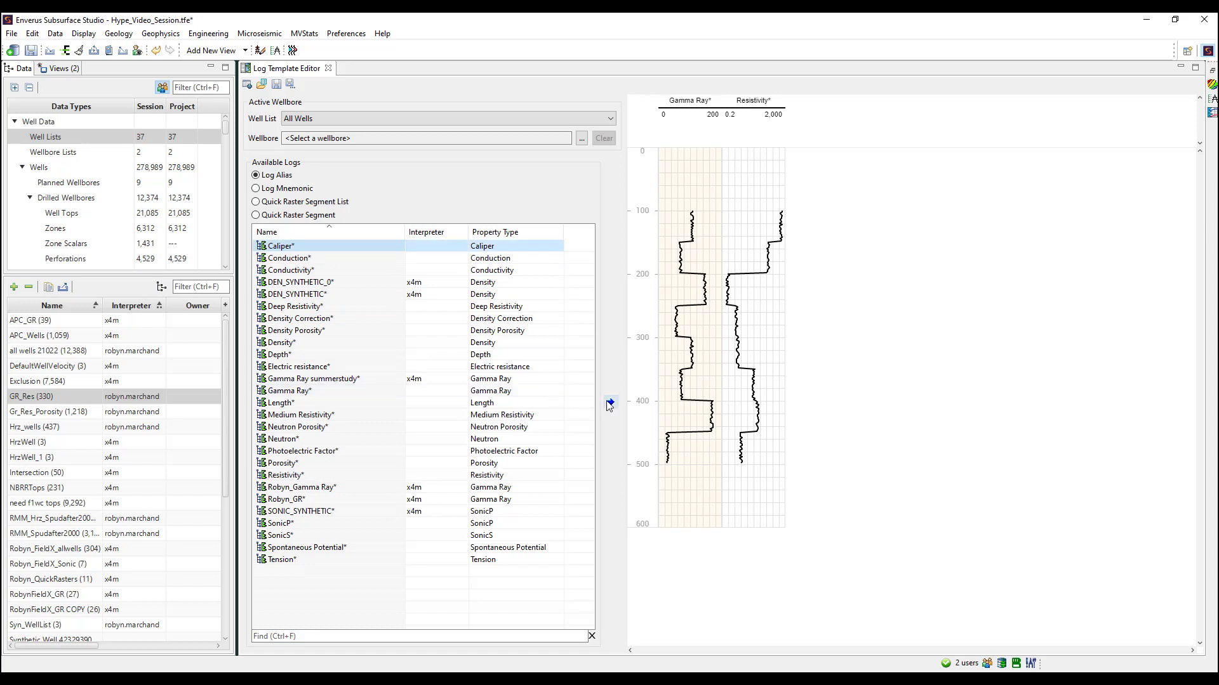
left_click(611, 403)
left_click(733, 388)
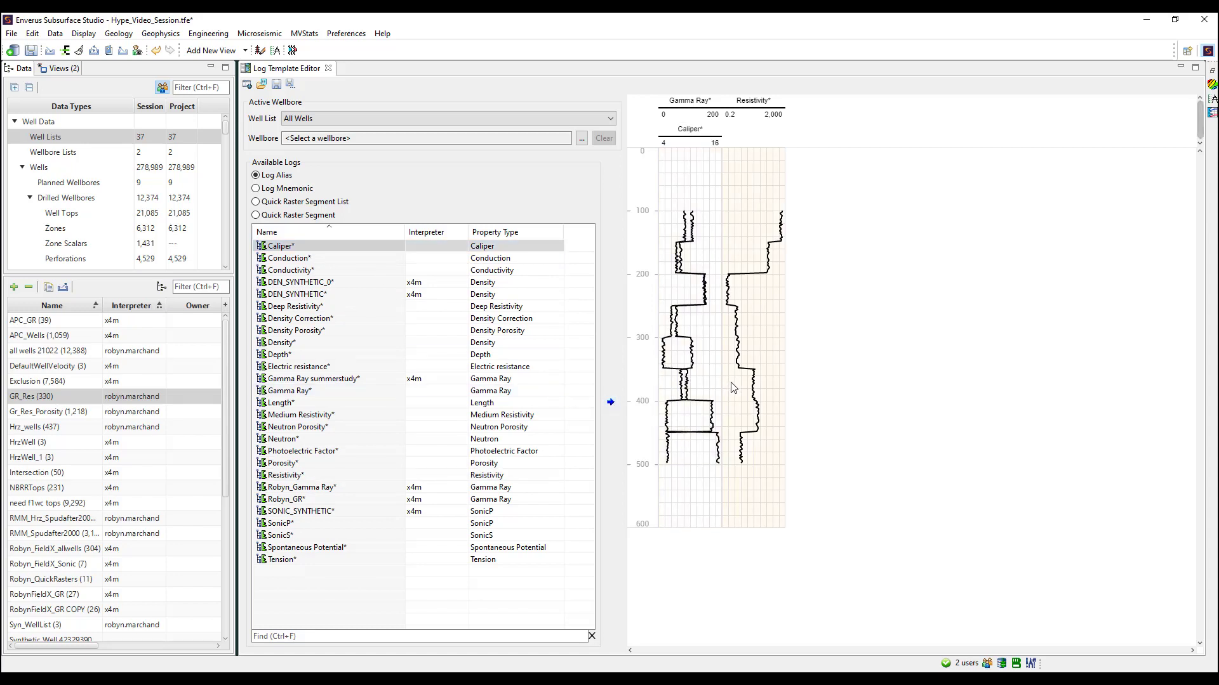
Enable drag and drop for the log template's tracks and curves
right_click(699, 351)
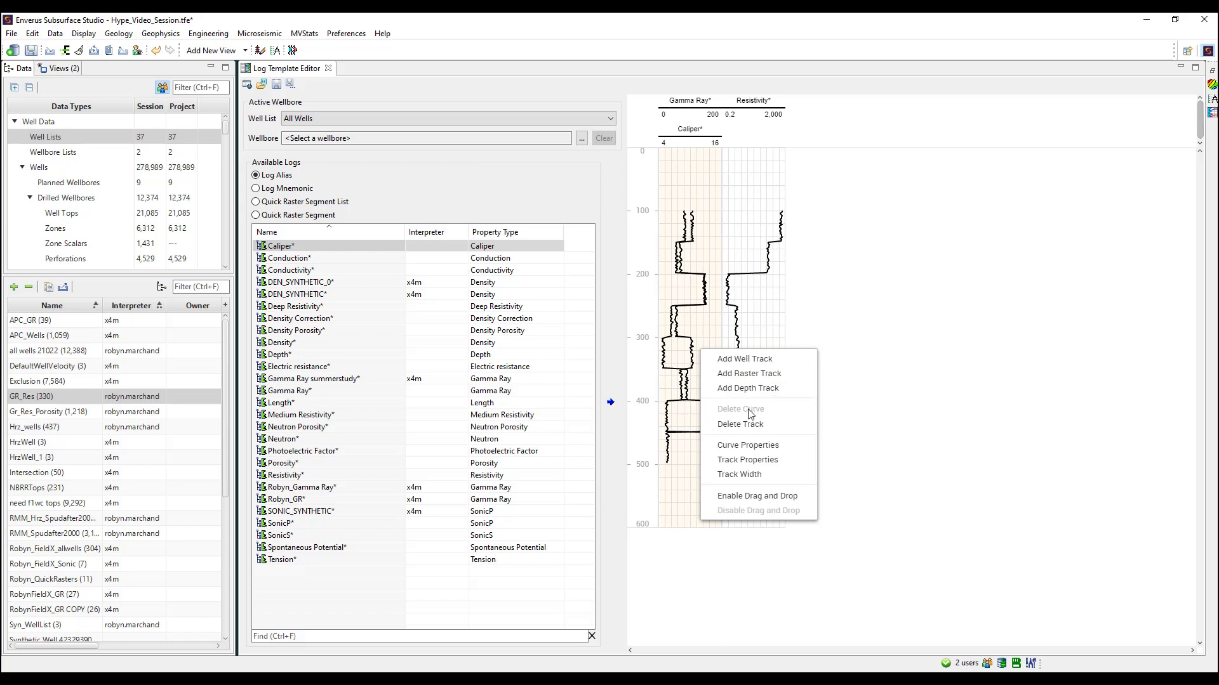
left_click(755, 496)
left_click(806, 323)
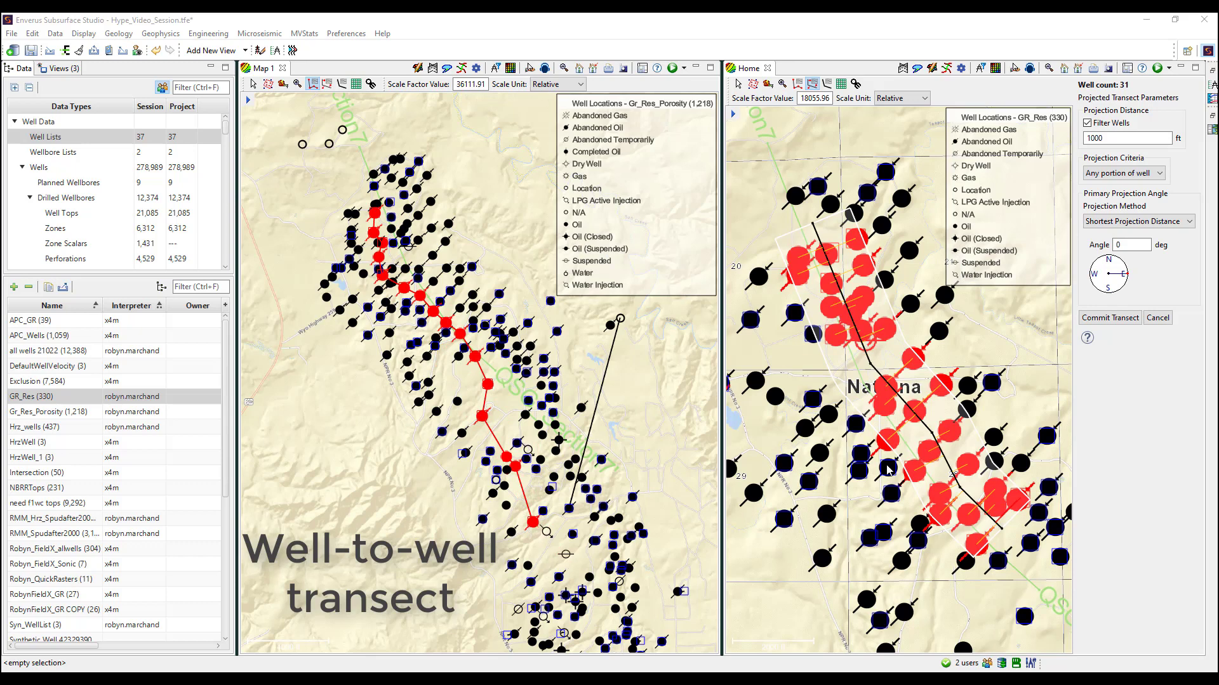
Trace a well-to-well transect on the Home basemap through 16 wells, running southeast from section 20 past Natrona to section 34
middle_click(931, 436)
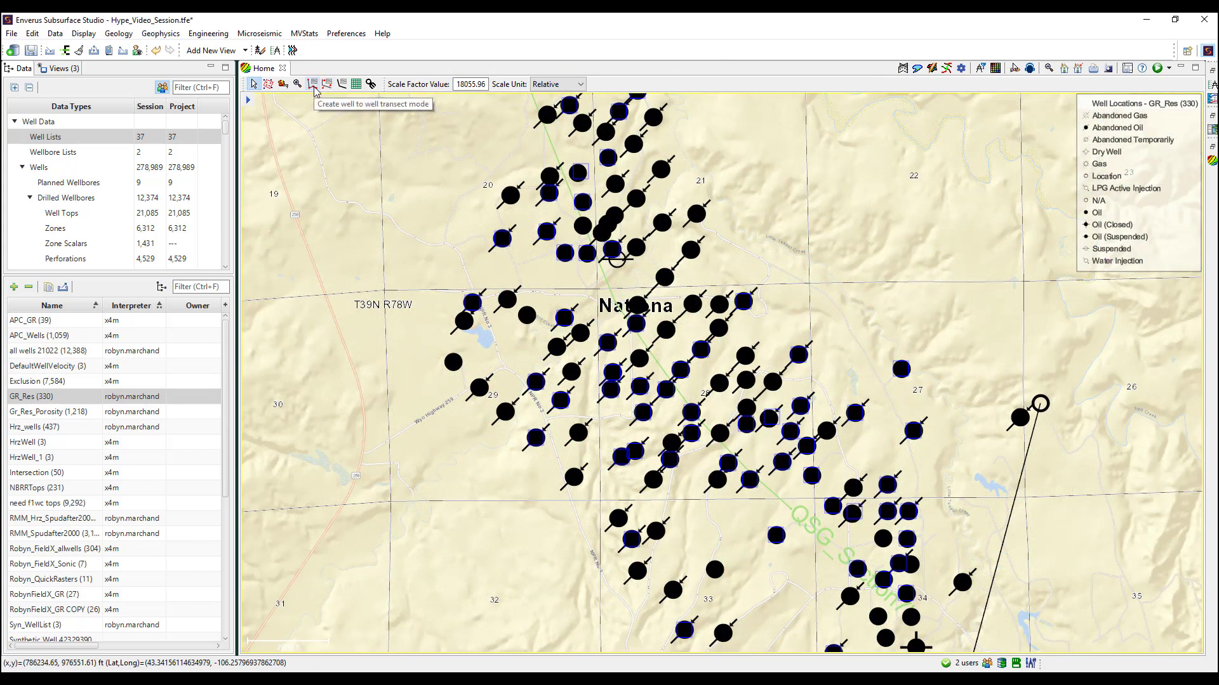
left_click(314, 86)
left_click(510, 195)
left_click(547, 232)
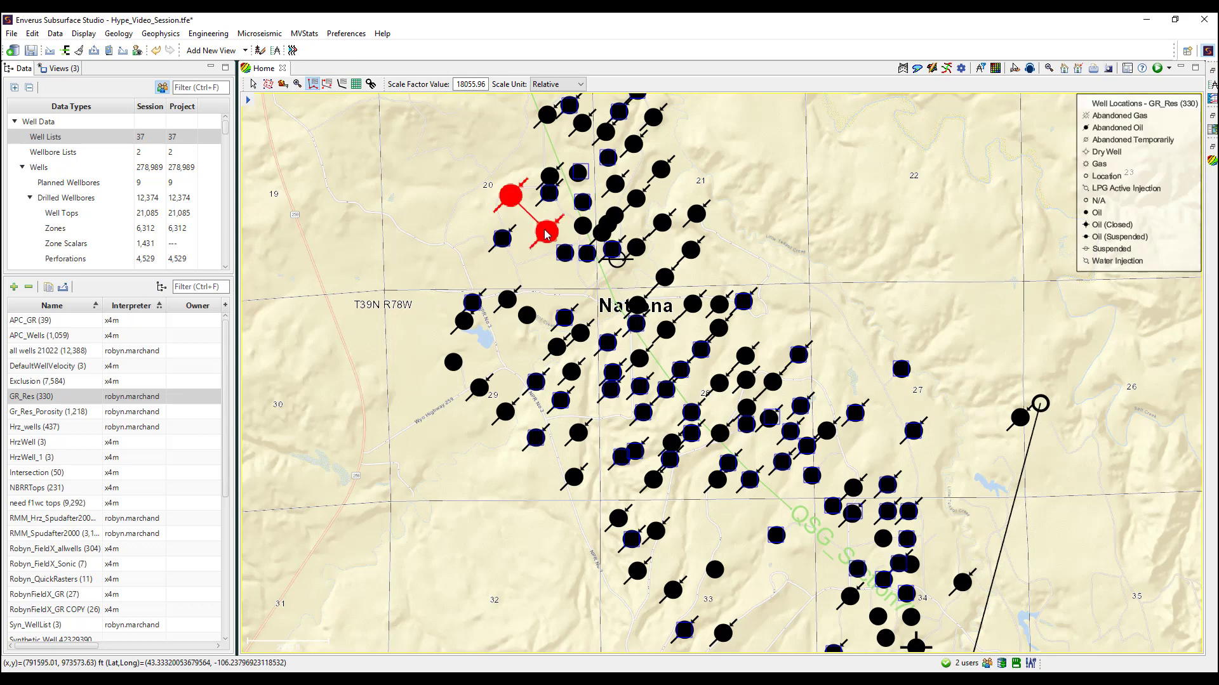
left_click(565, 253)
left_click(587, 253)
left_click(608, 343)
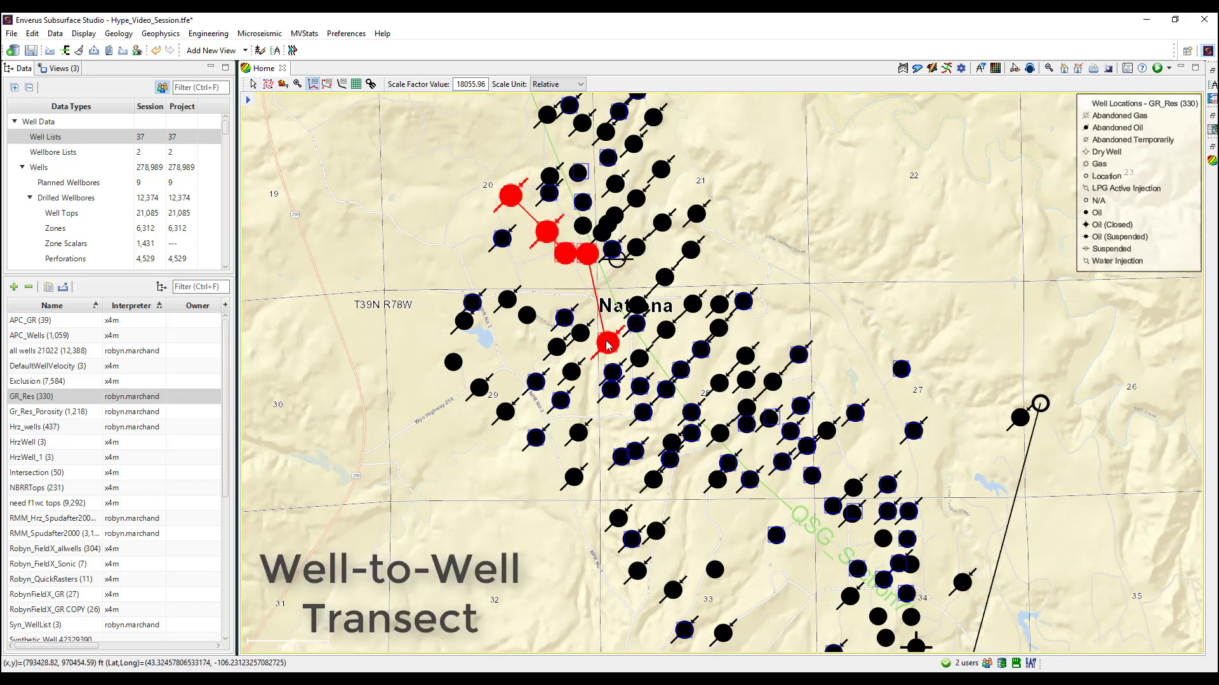
left_click(640, 358)
left_click(640, 387)
left_click(666, 389)
left_click(691, 413)
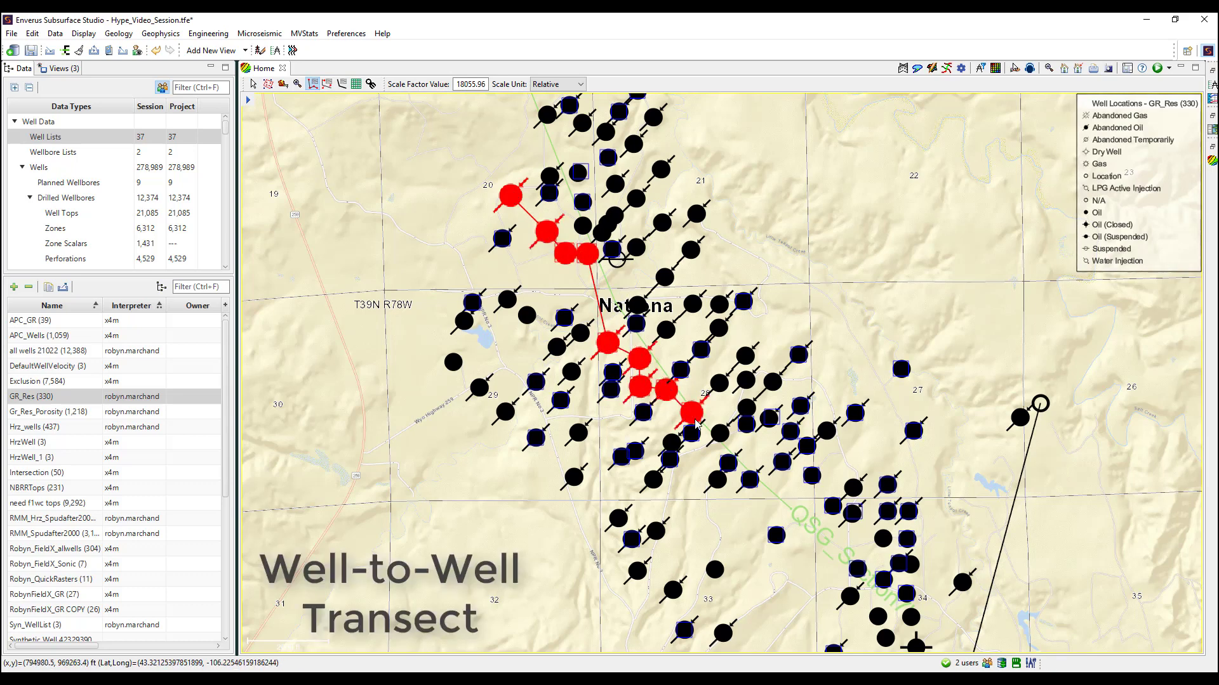
left_click(719, 434)
left_click(728, 462)
left_click(750, 479)
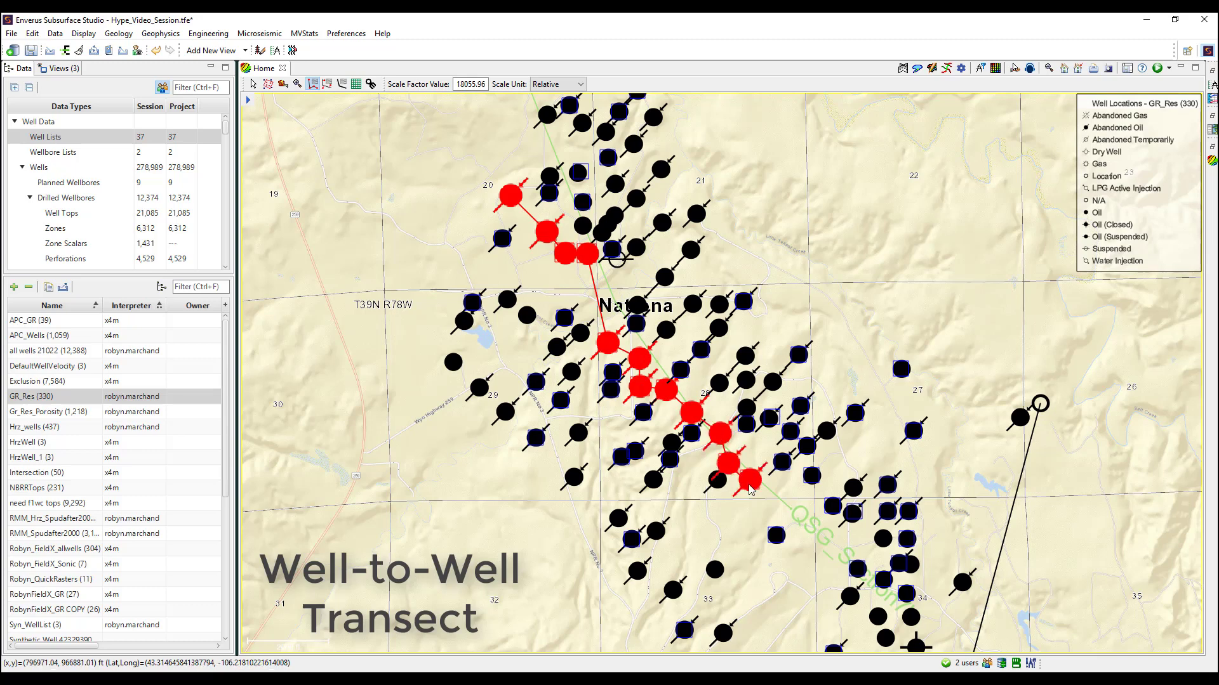
left_click(834, 506)
left_click(852, 513)
left_click(882, 538)
left_click(898, 563)
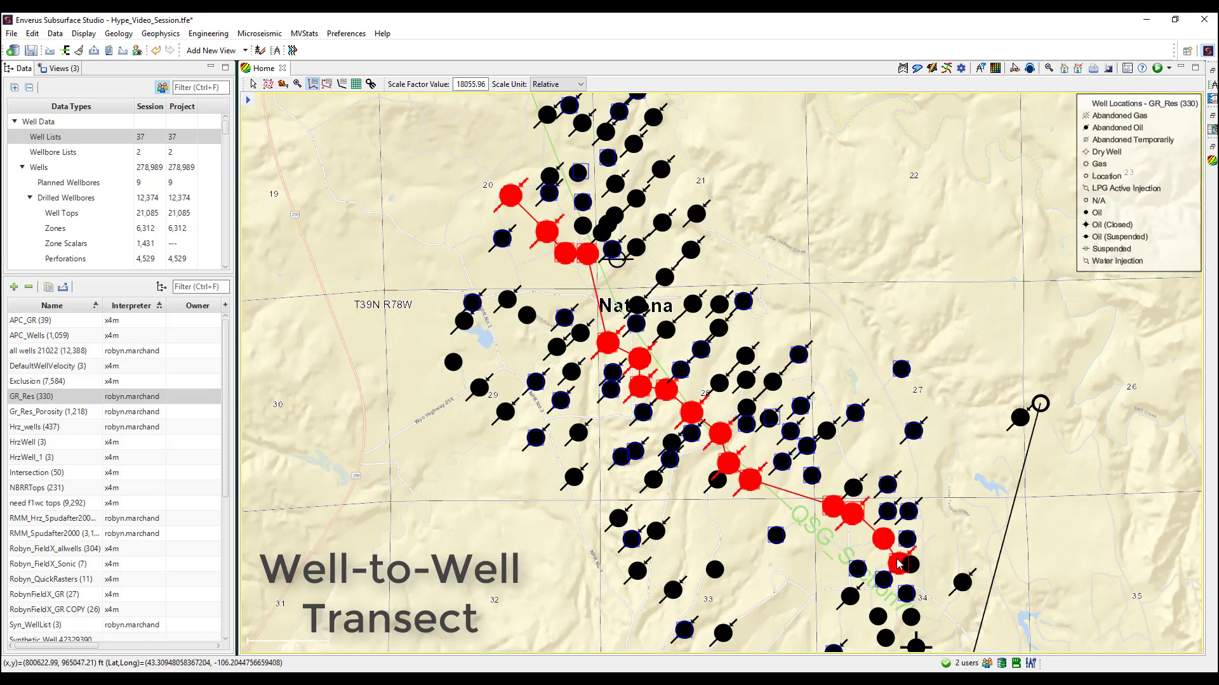
Finish the transect at the adjacent well to the east and create it as well-to-well cross section W2W_1
double_click(910, 564)
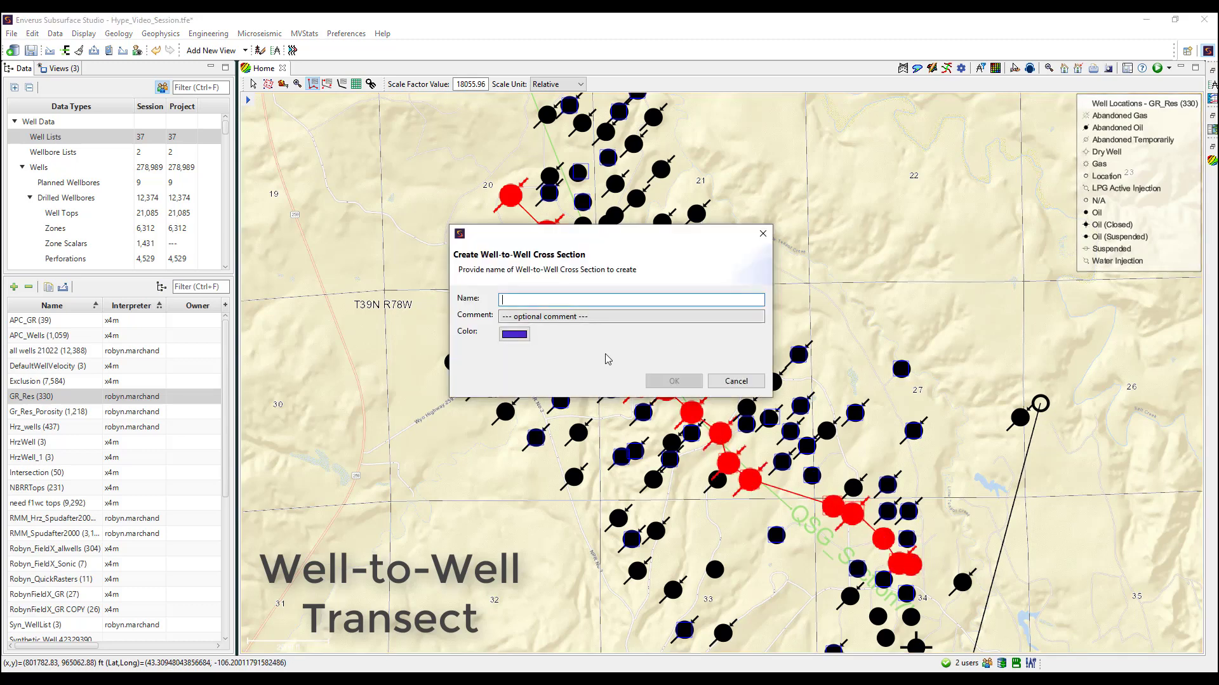
type("W2W_1")
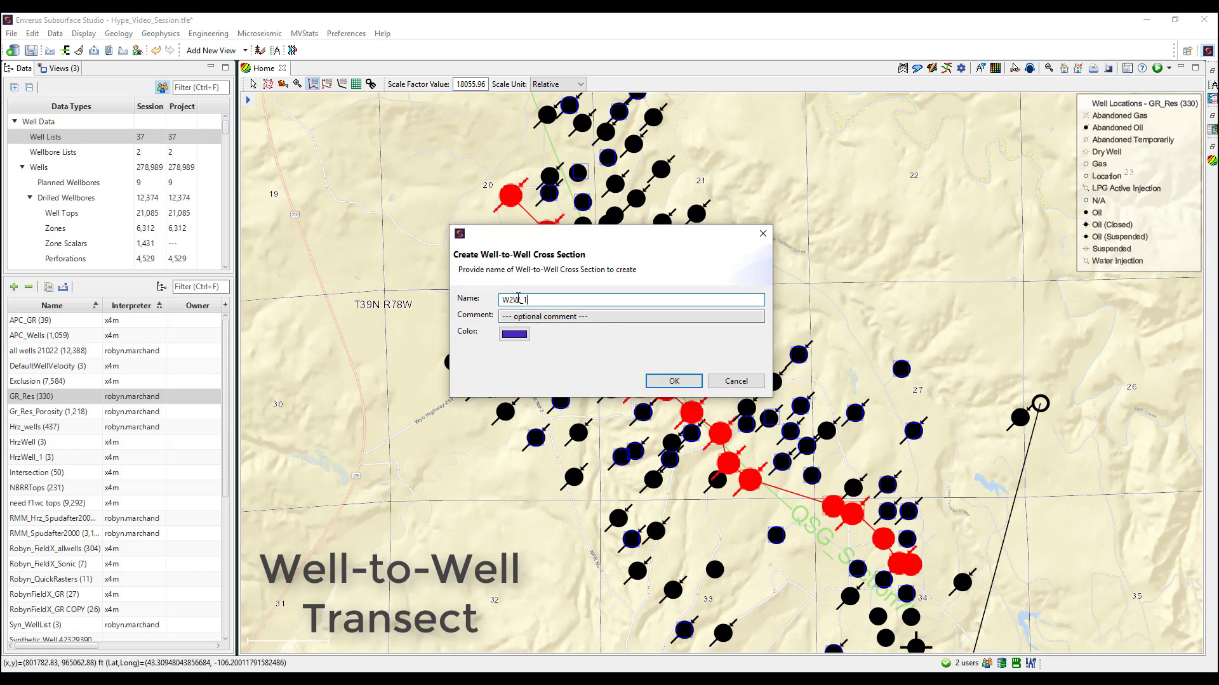
left_click(674, 381)
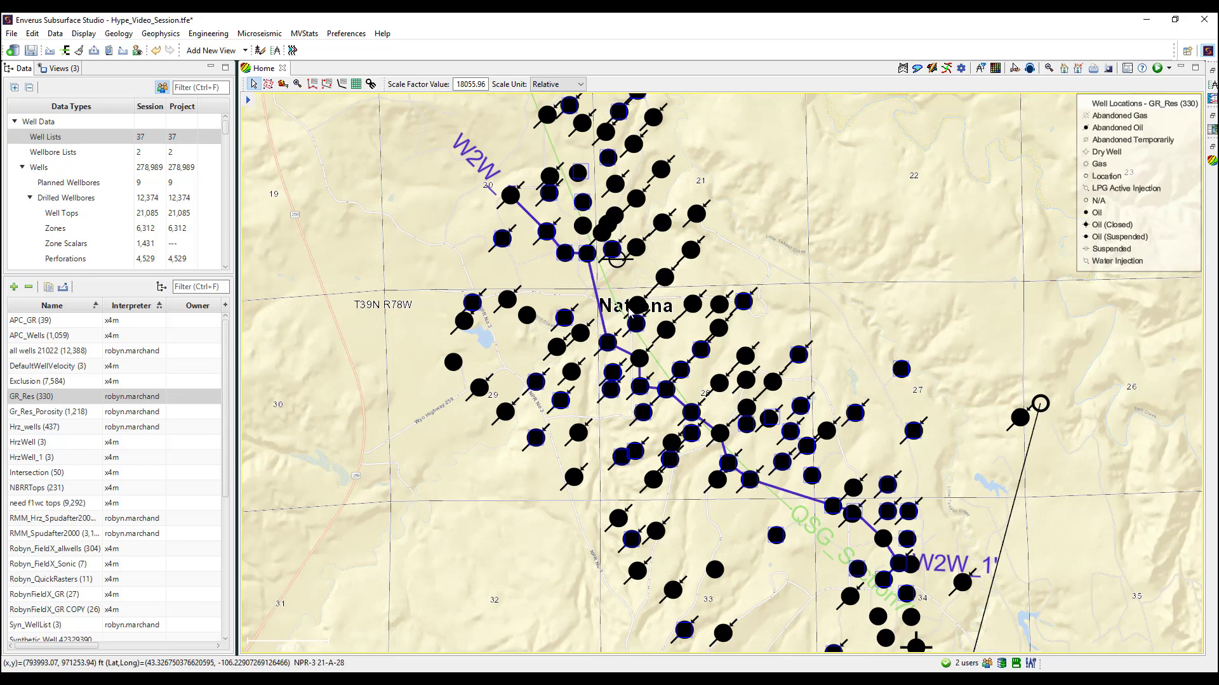
Draw a projected transect line with one bend, running southeast from section 20 across the wells around Natrona
left_click(328, 85)
left_click(452, 134)
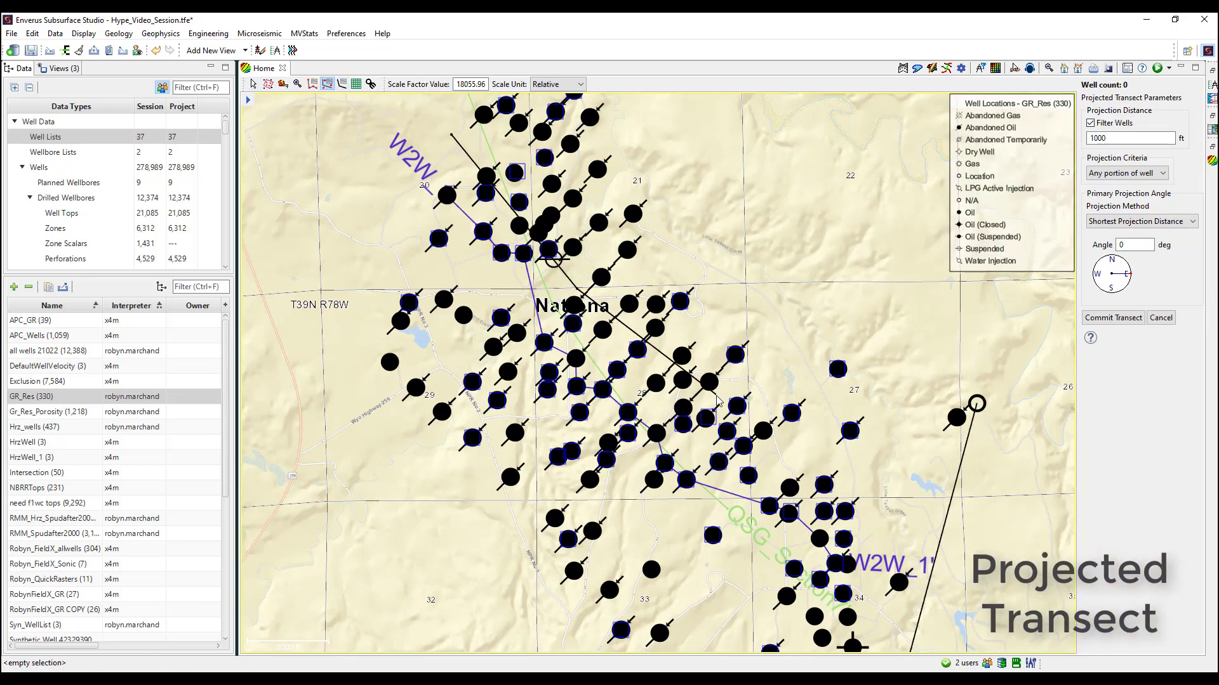
left_click(717, 396)
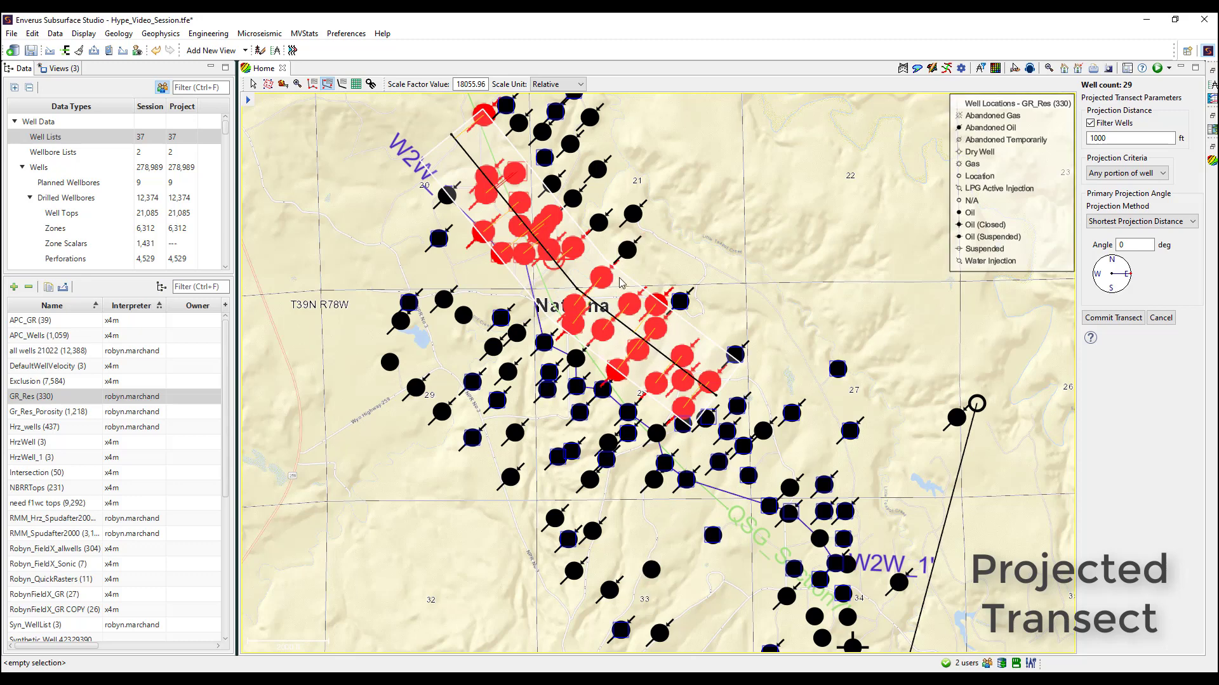
Set the projected transect's projection distance to 10000 ft
left_click(1116, 138)
type("0")
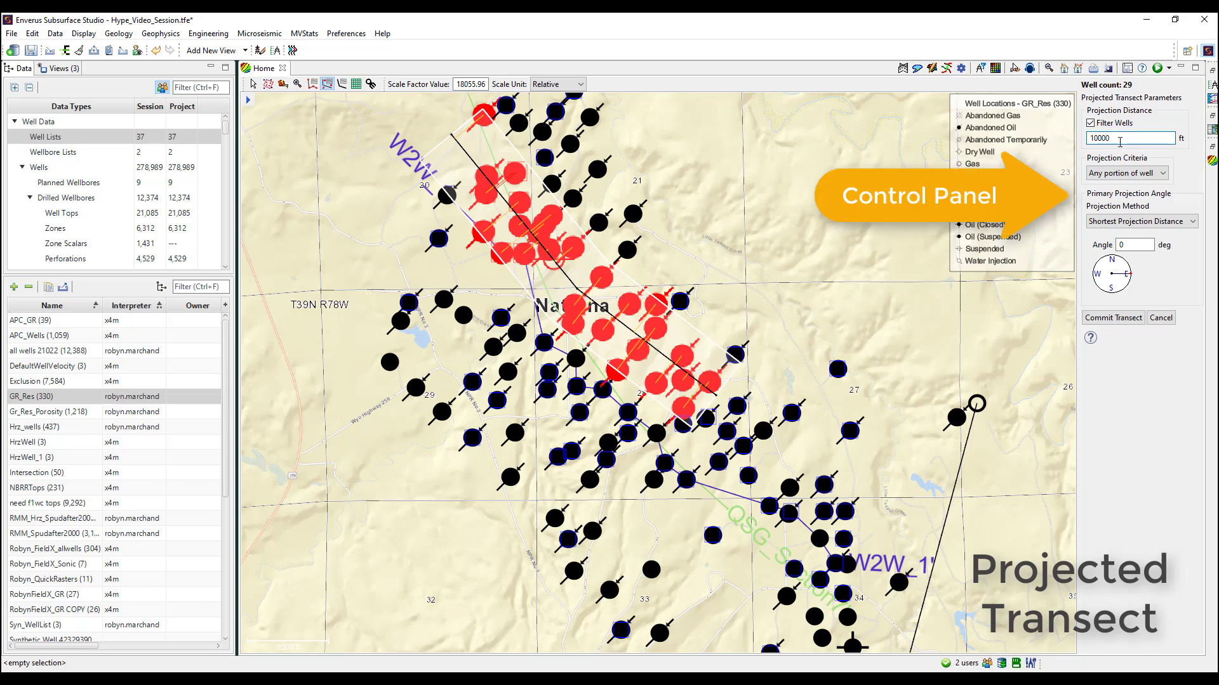
key("Return")
Reduce the projected transect's projection distance to 100 ft
left_click_drag(1121, 141, 1080, 138)
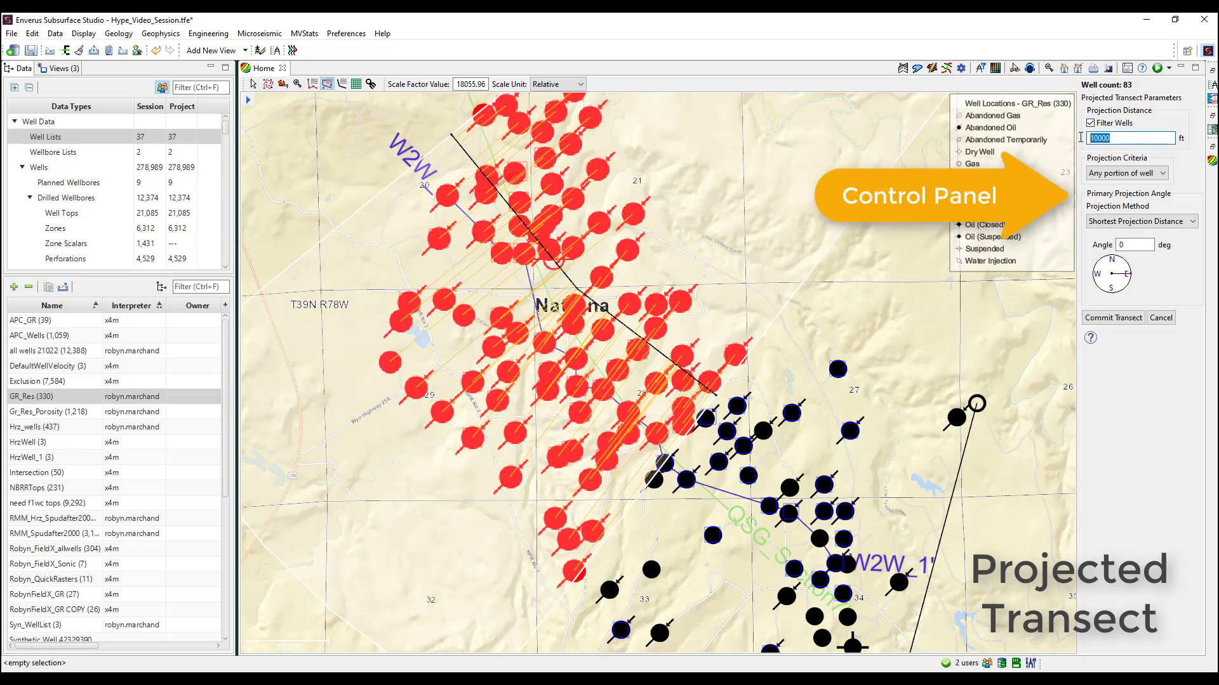
type("100")
key("Return")
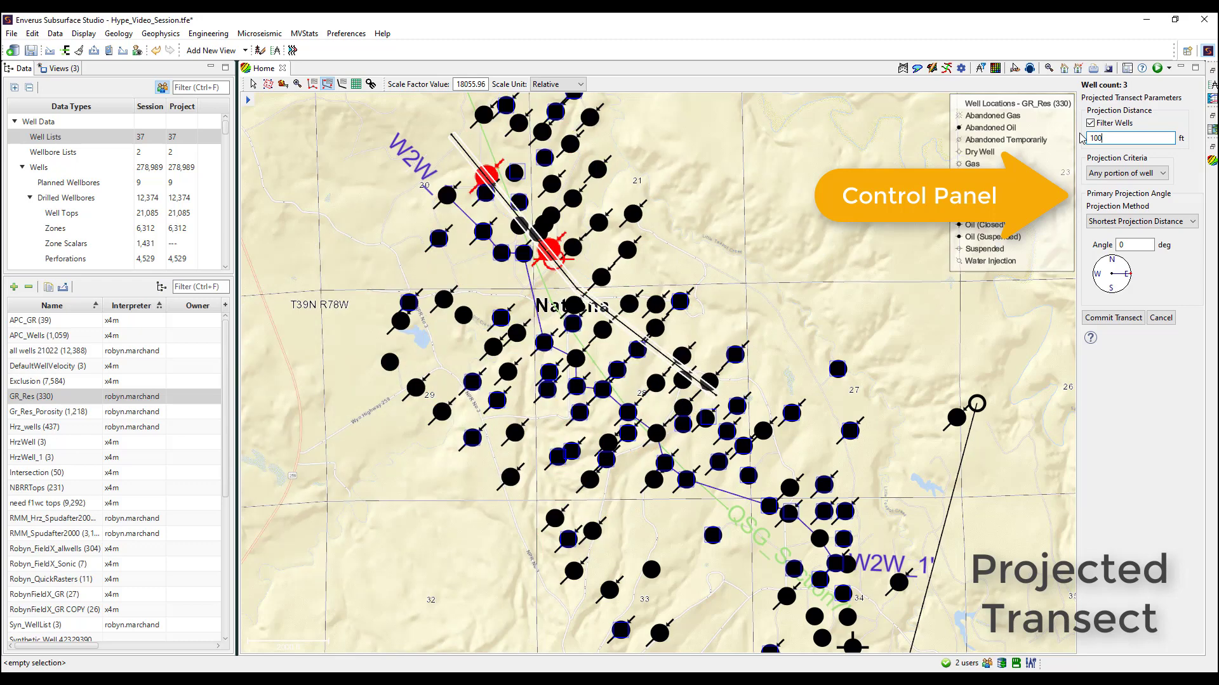
Review the available projection criteria and projection methods for the projected transect
left_click(1124, 174)
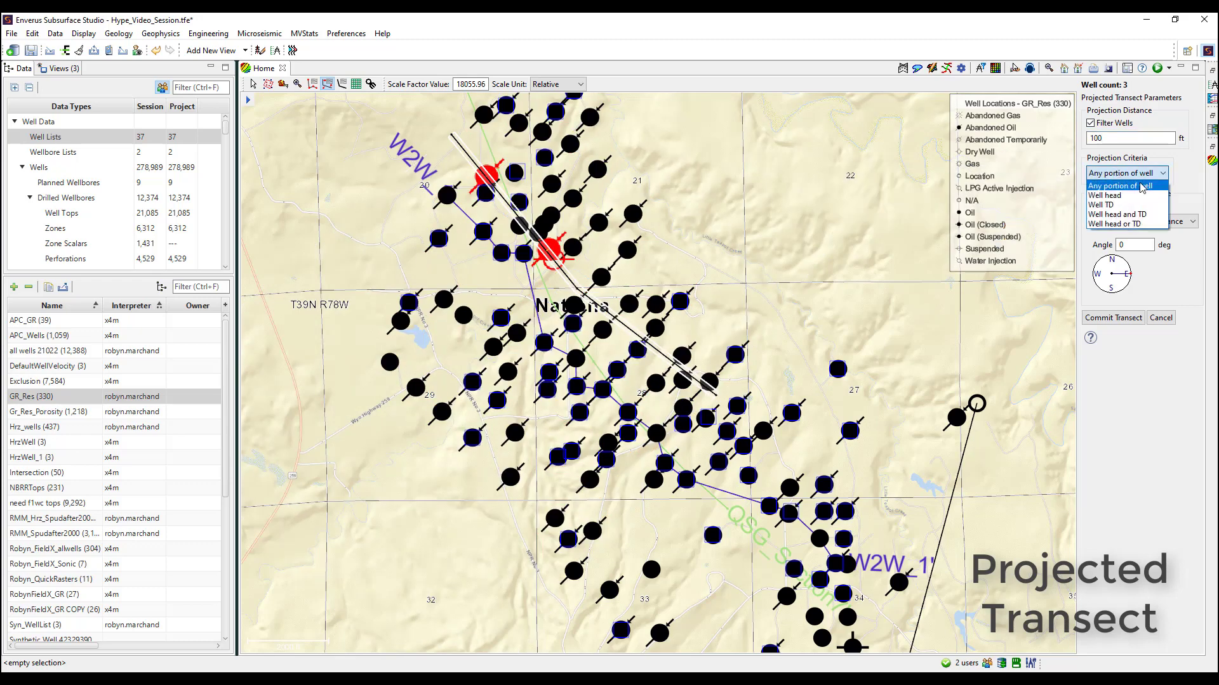
left_click(1179, 188)
left_click(1169, 222)
left_click(1183, 203)
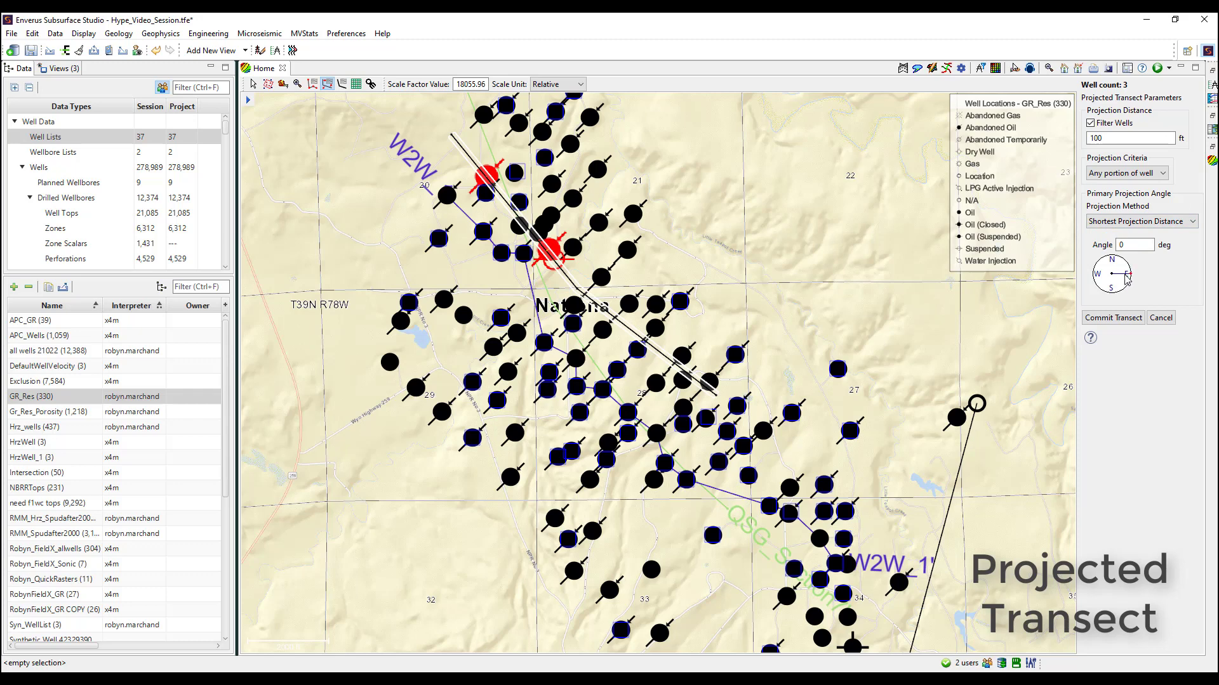
Commit the projected transect as a projected cross section named ProjectedTransect1
left_click(1129, 320)
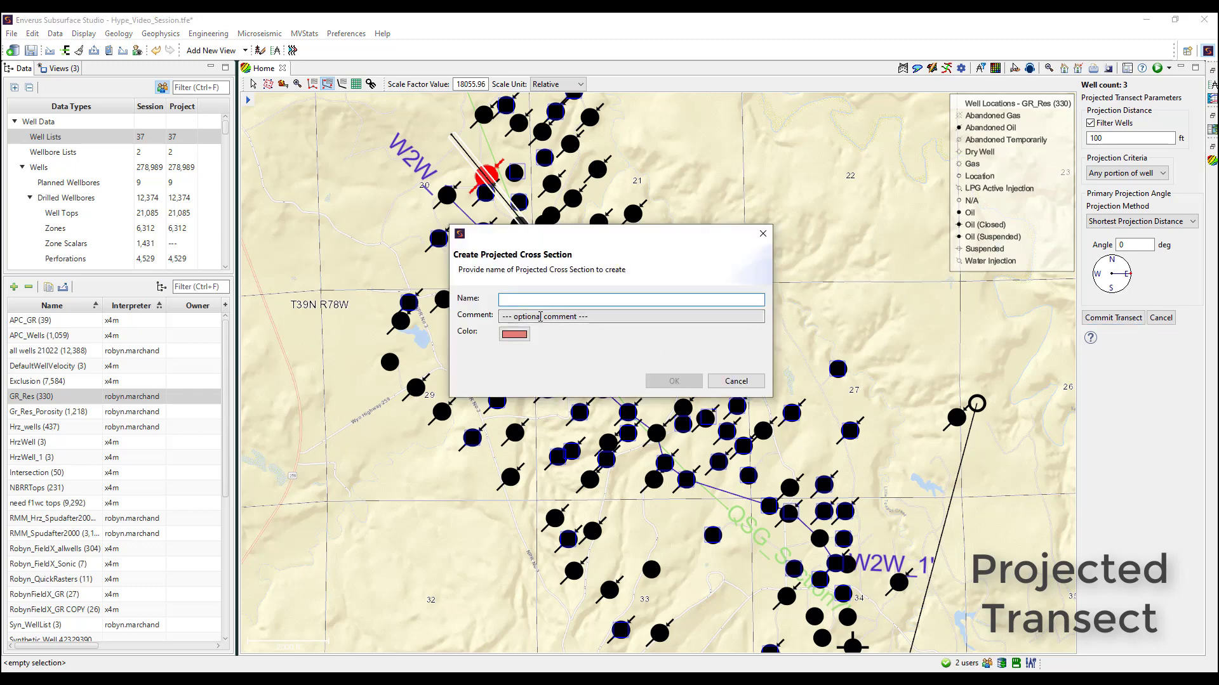
type("Projec")
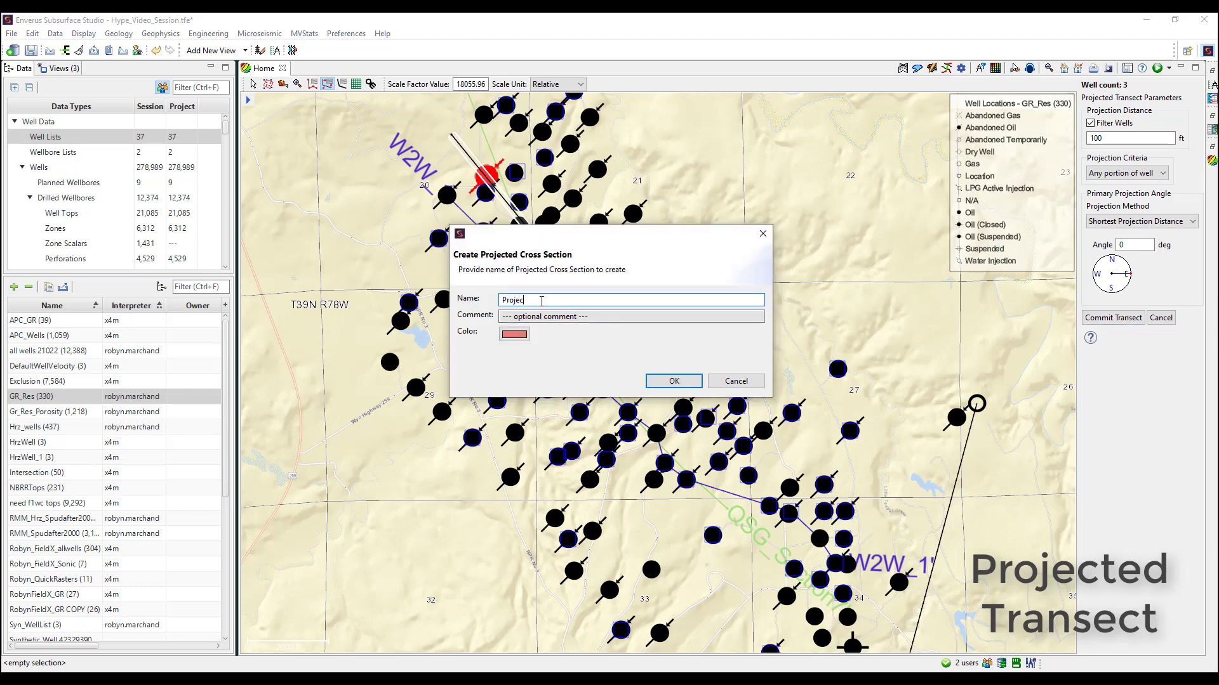
type("tedTransect")
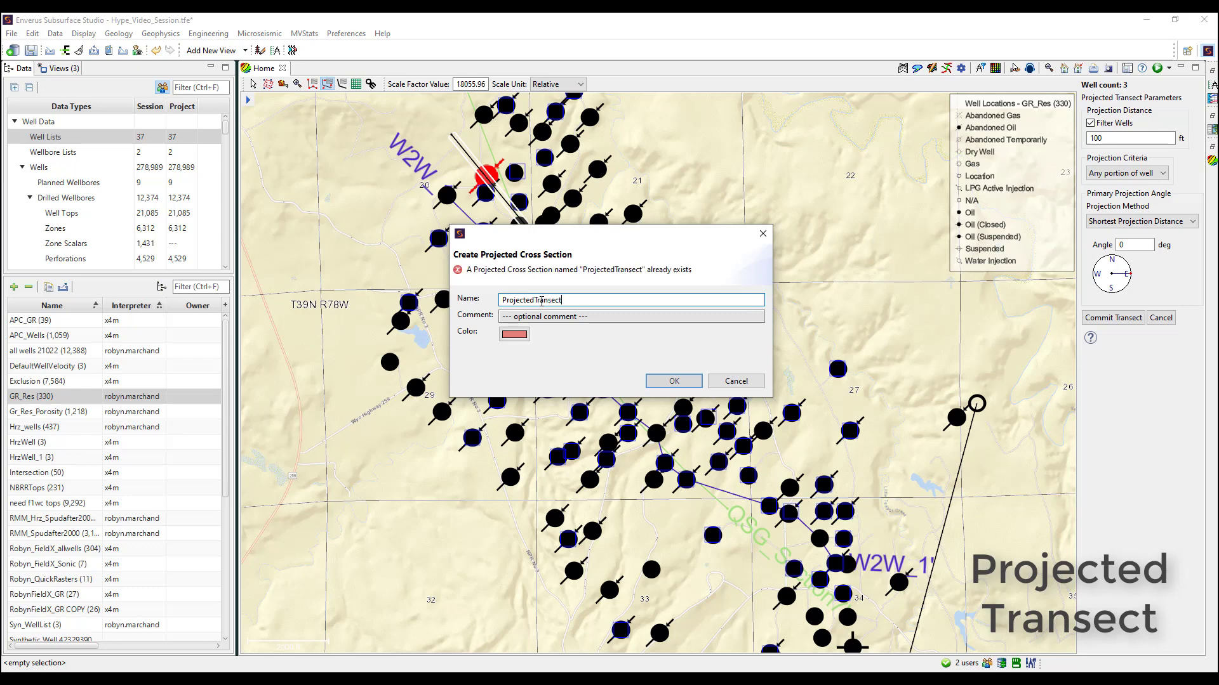
type("1")
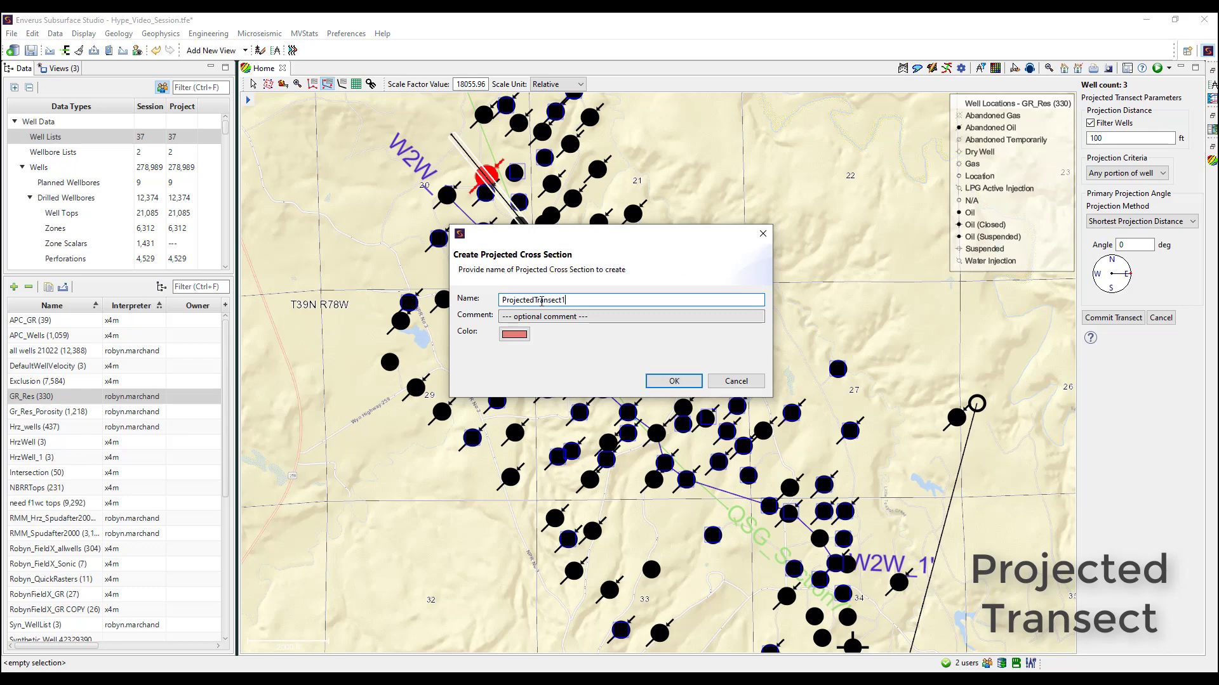
key("Return")
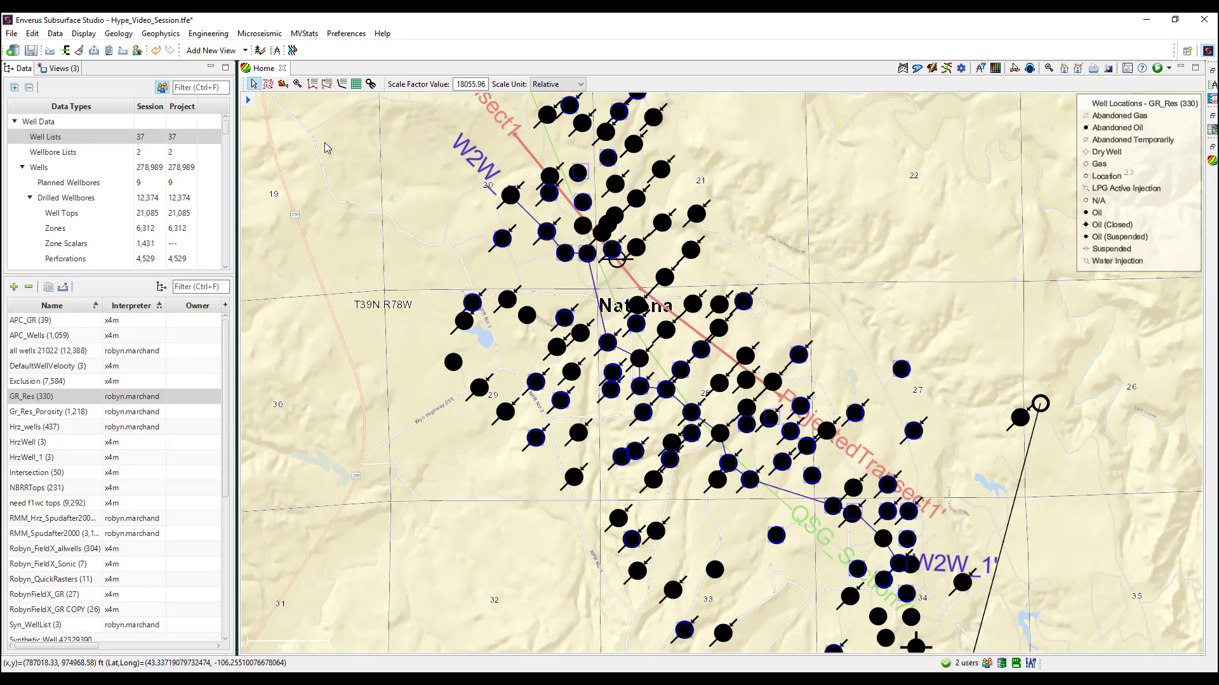
Open the style settings of the basemap's Transects/Traverses layer and move the dialog clear of the transects on the map
left_click(250, 105)
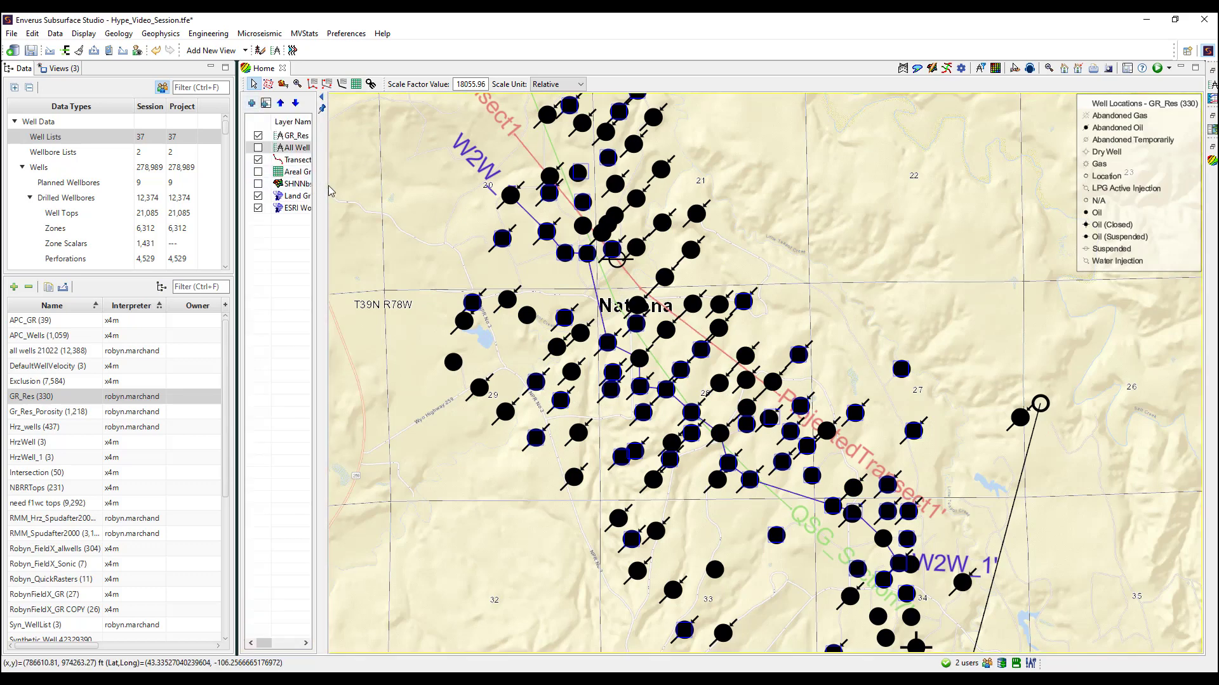
left_click(261, 164)
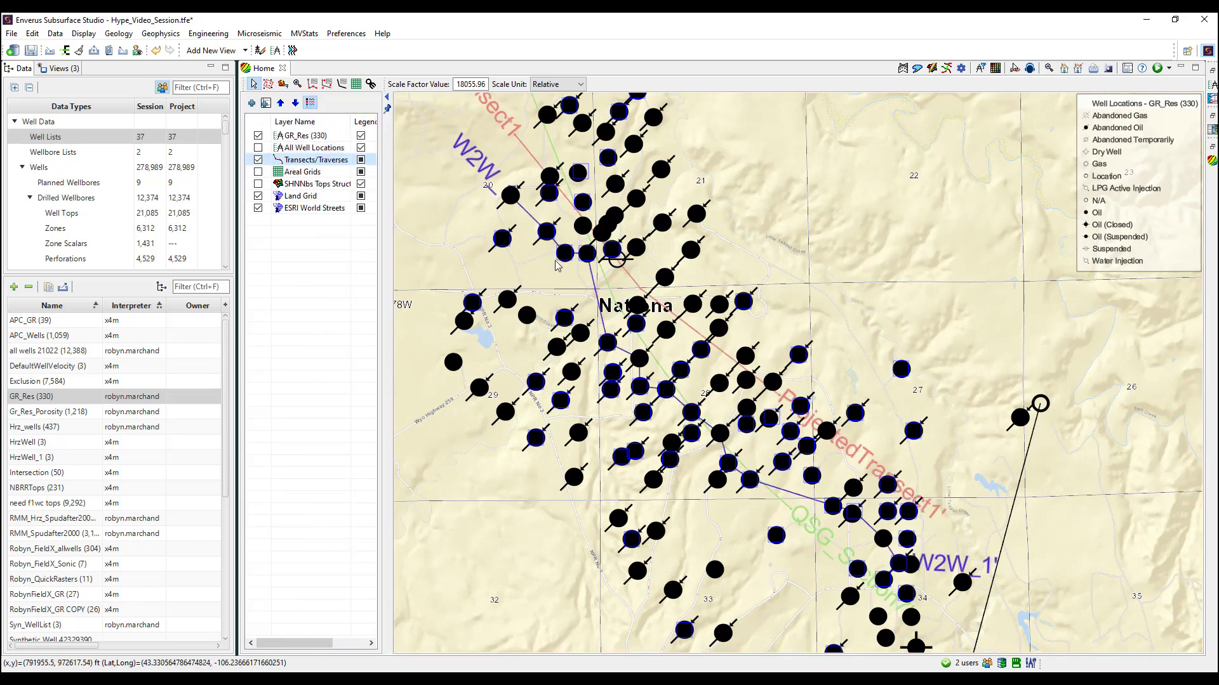
scroll(589, 313, "up", 1)
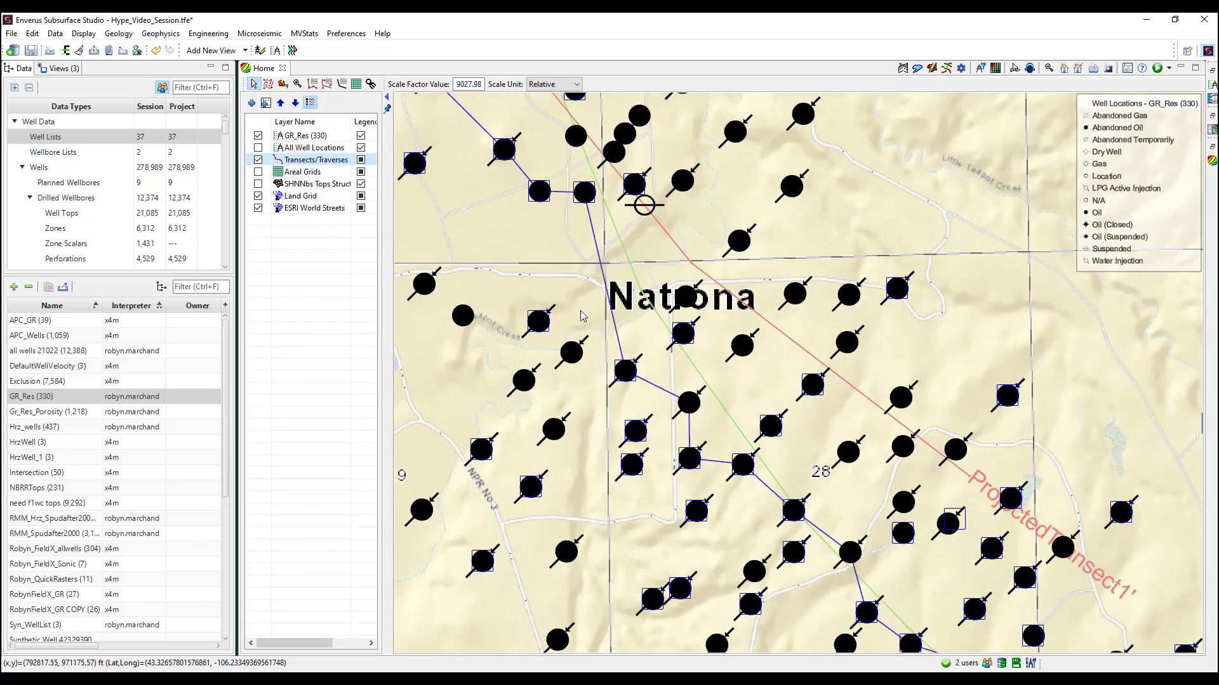
right_click(315, 160)
left_click(349, 167)
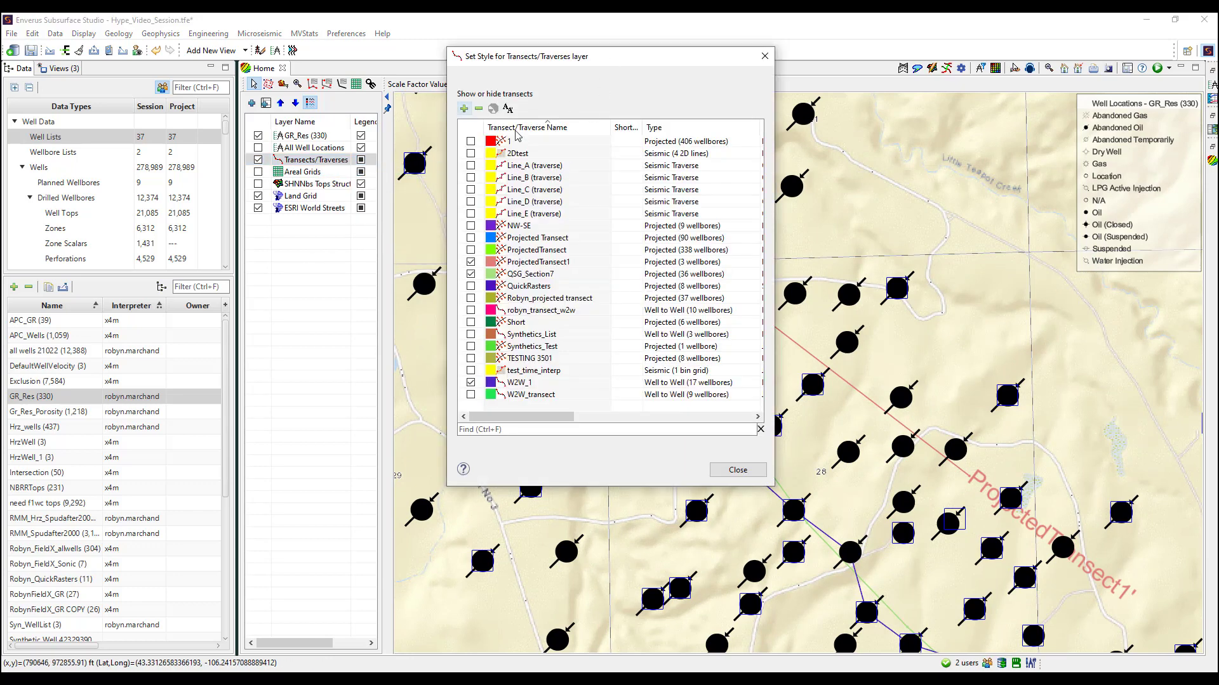
left_click_drag(583, 57, 364, 185)
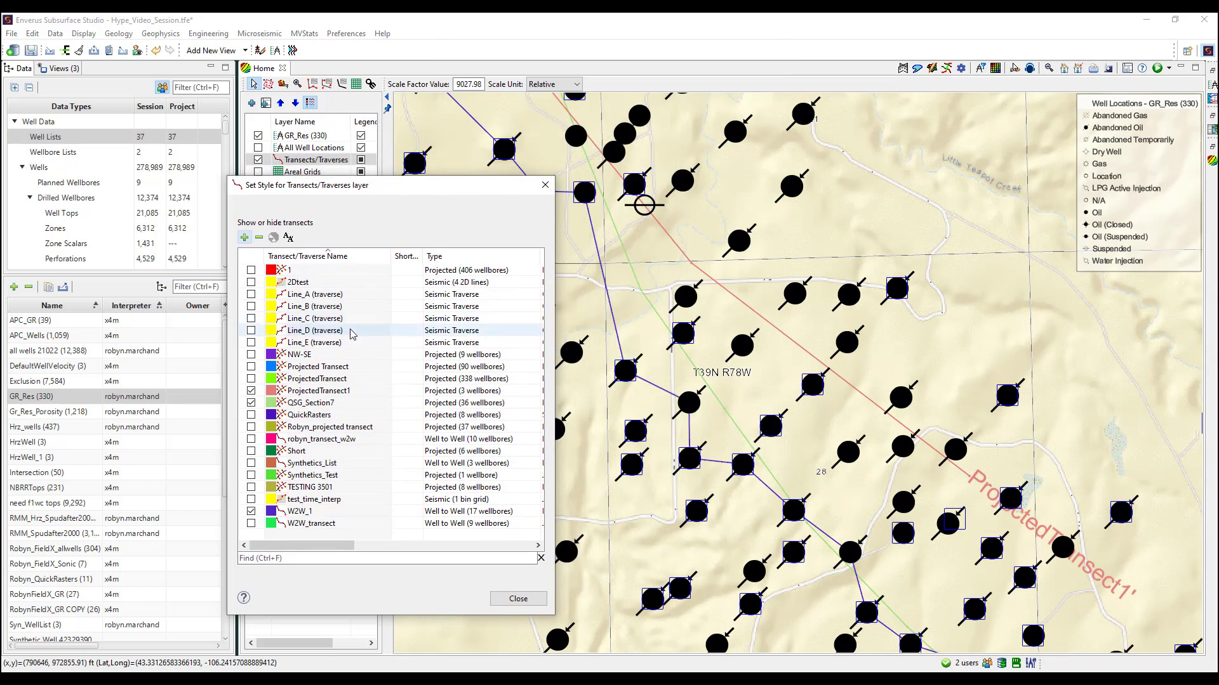
Hide ProjectedTransect1 on the basemap, show it again and close the layer's style settings
left_click(251, 391)
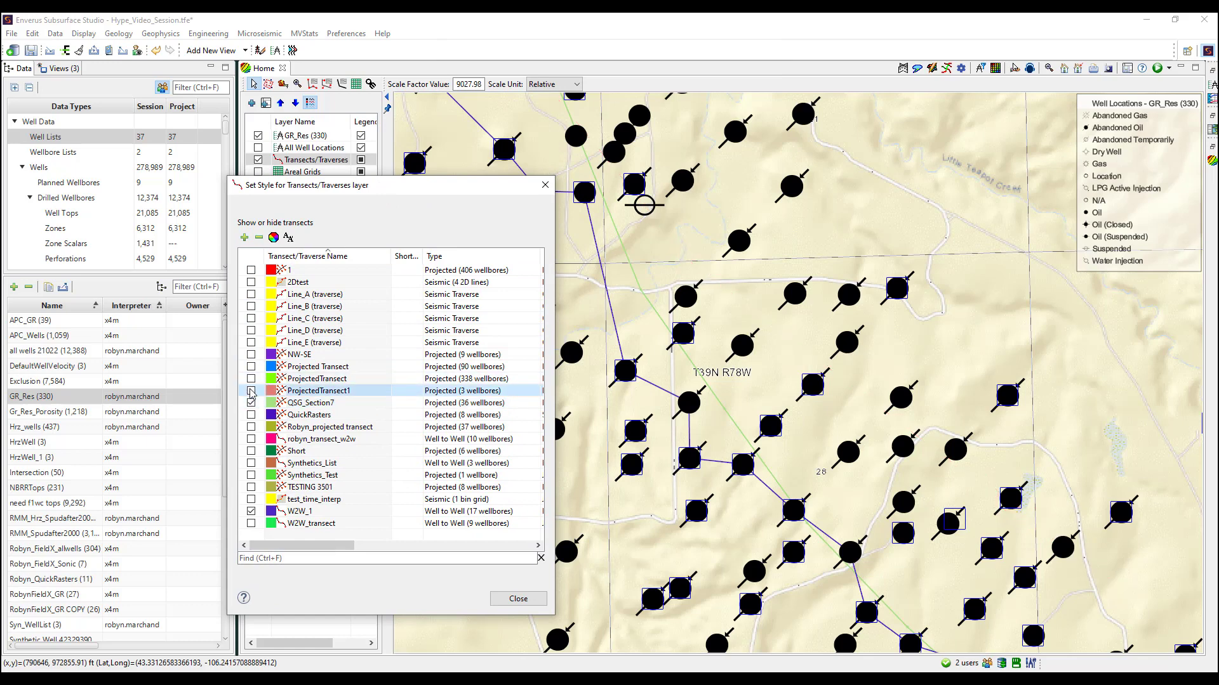
left_click(251, 391)
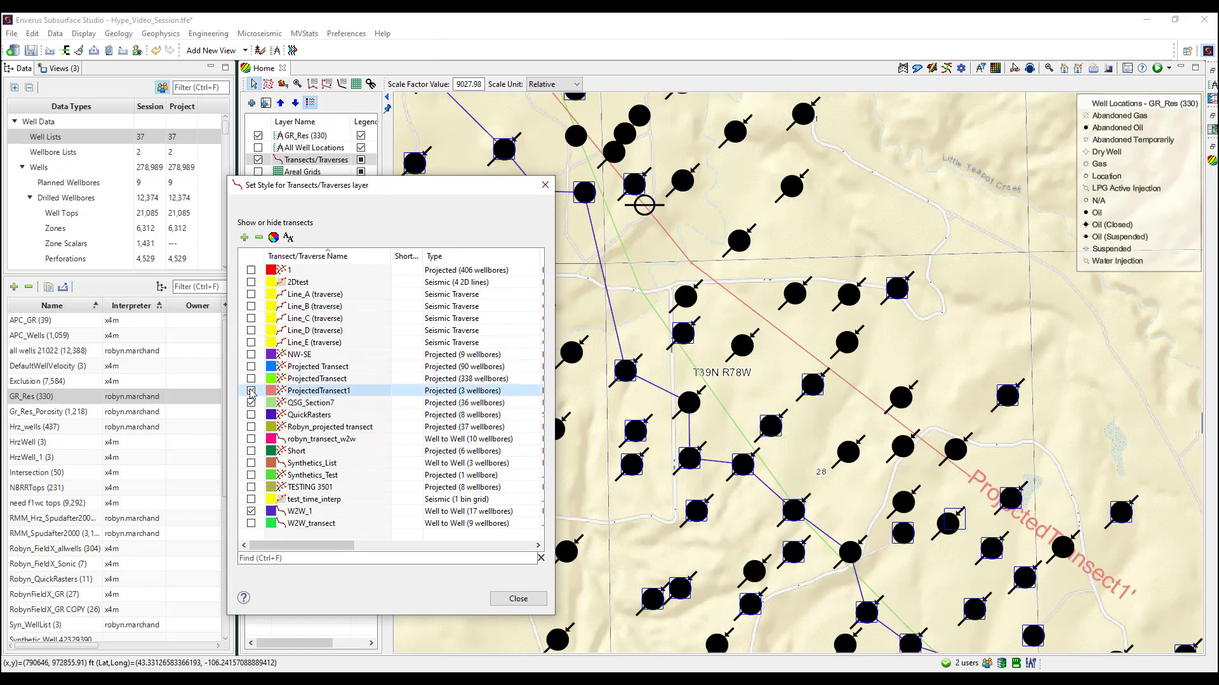
left_click(501, 602)
Filter the data types by "transec" and list the well-to-well transects, followed by the projected transects
scroll(117, 227, "down", 3)
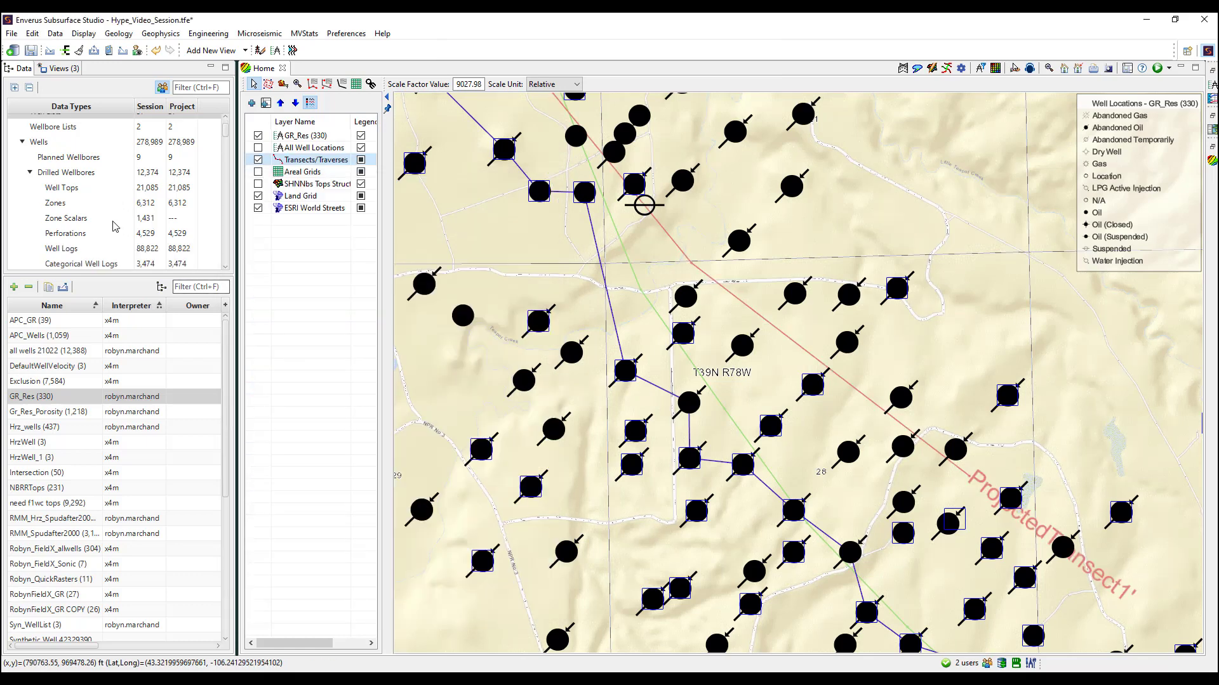
left_click(193, 87)
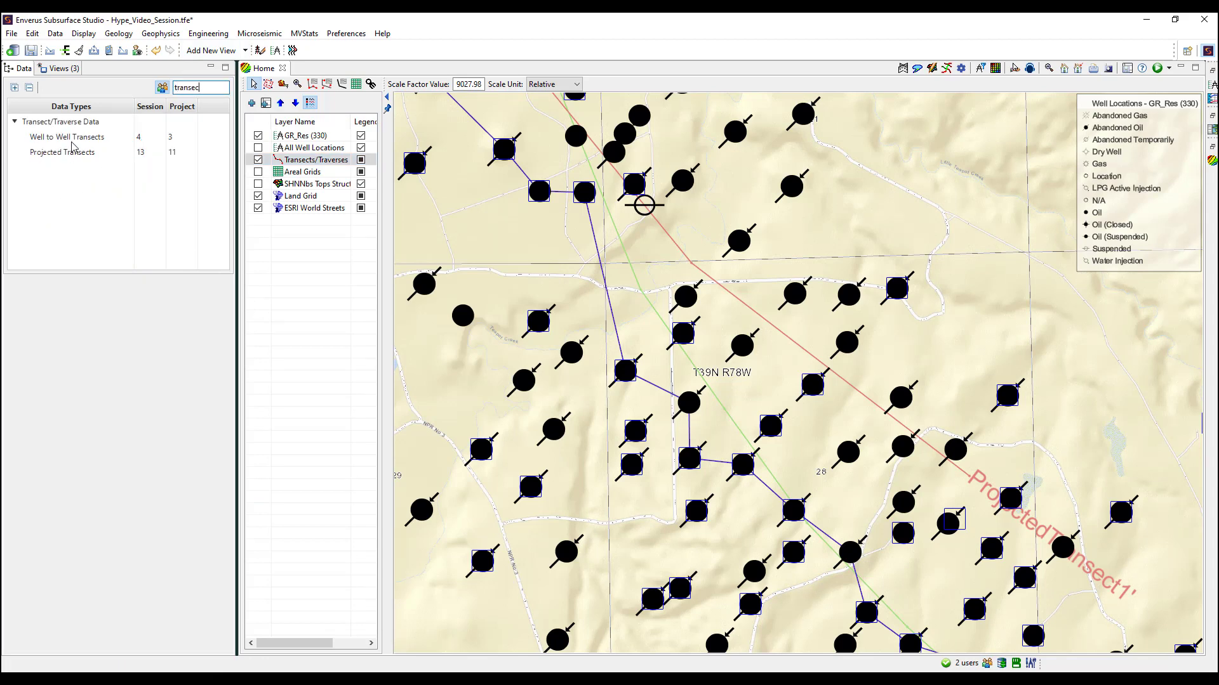
left_click(75, 140)
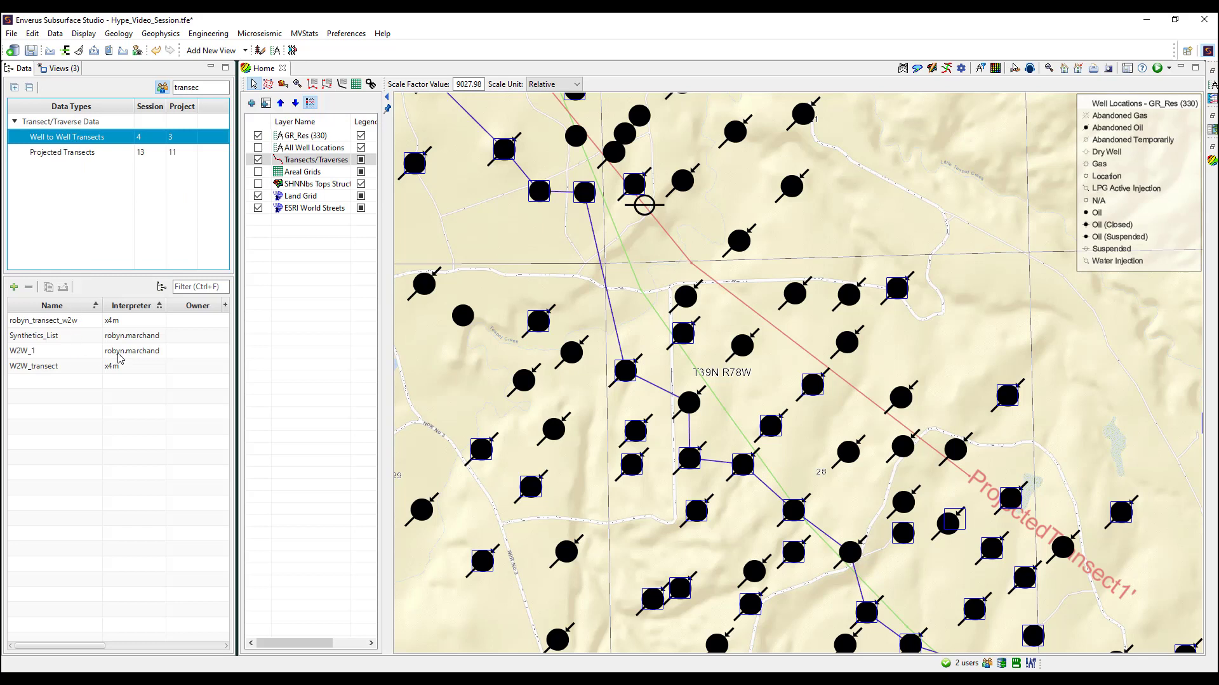
left_click(53, 155)
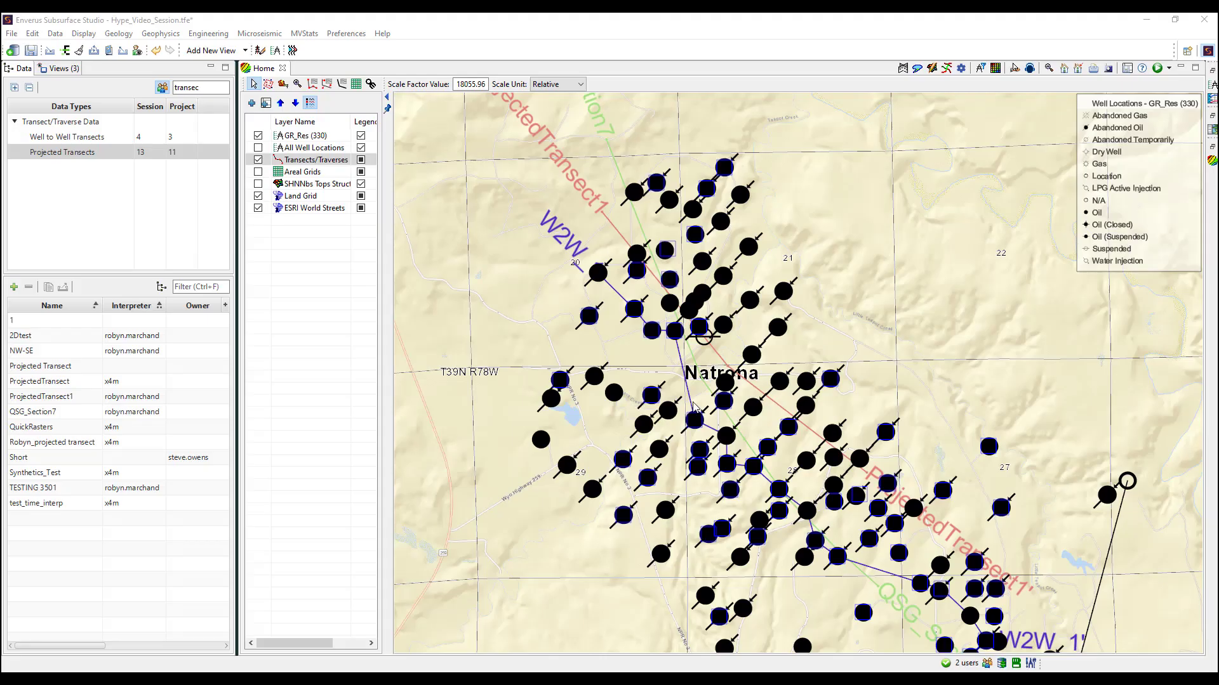
Open a correlation view along transect W2W_1 with the GR_Res.json log template and dock it beside the basemap
right_click(690, 405)
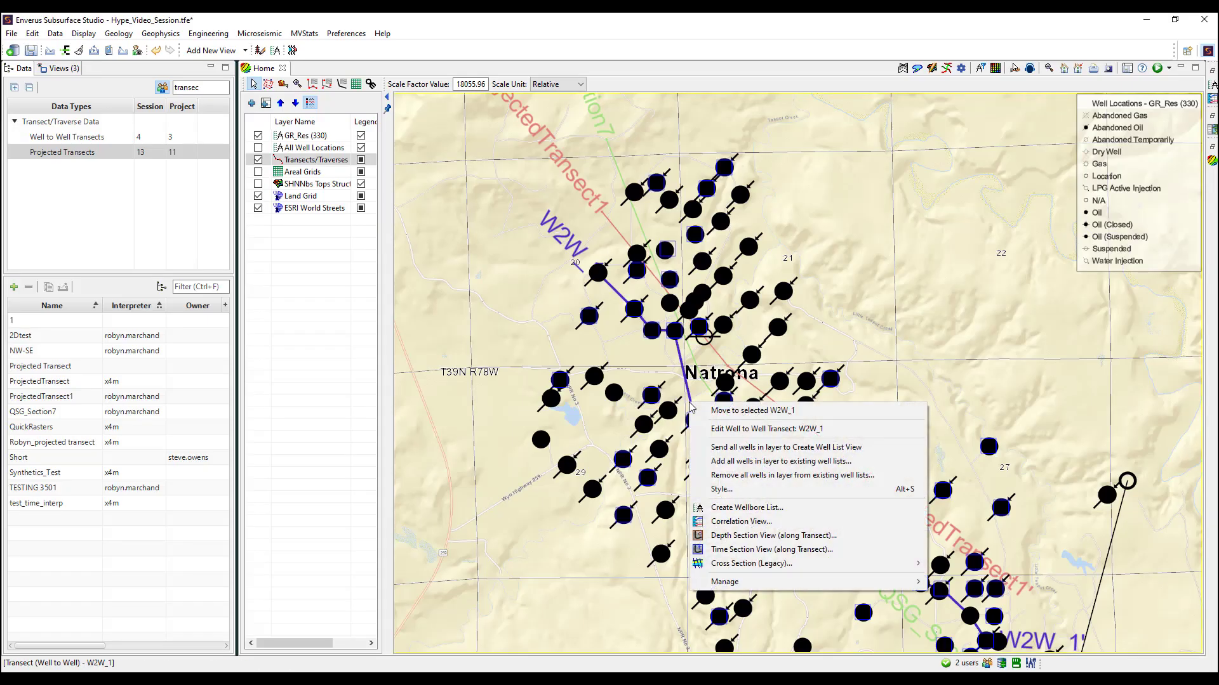
left_click(817, 525)
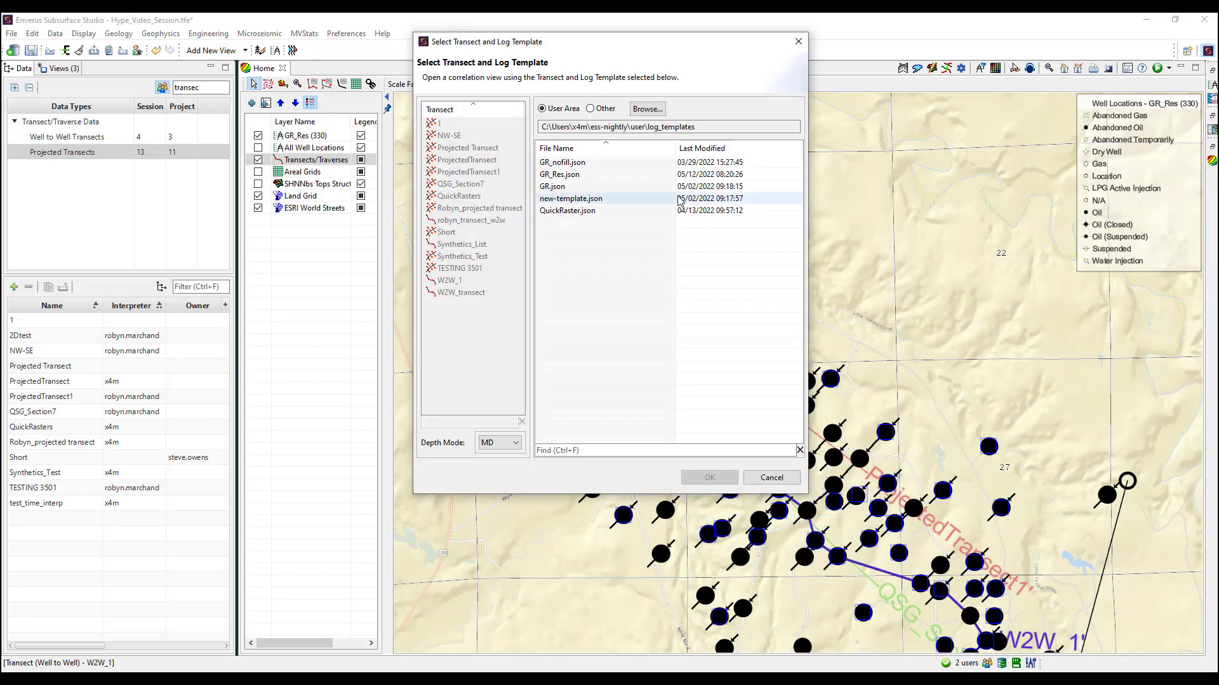
left_click(605, 181)
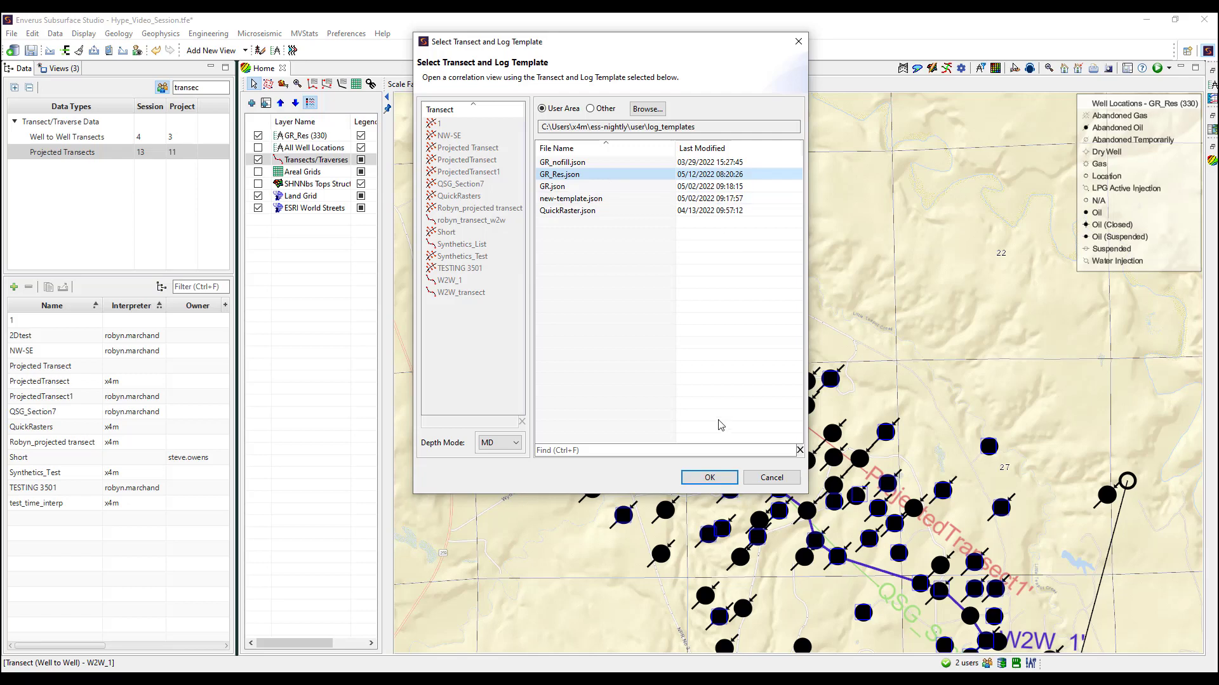
left_click(709, 478)
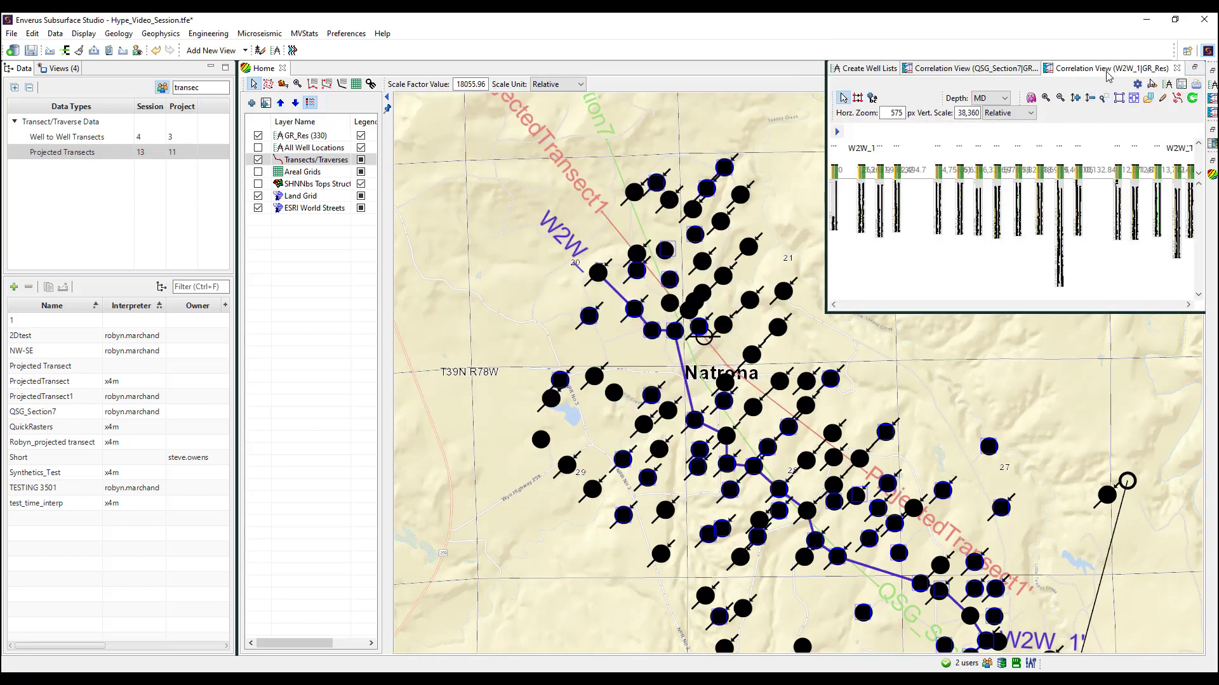
left_click_drag(1105, 78, 1090, 457)
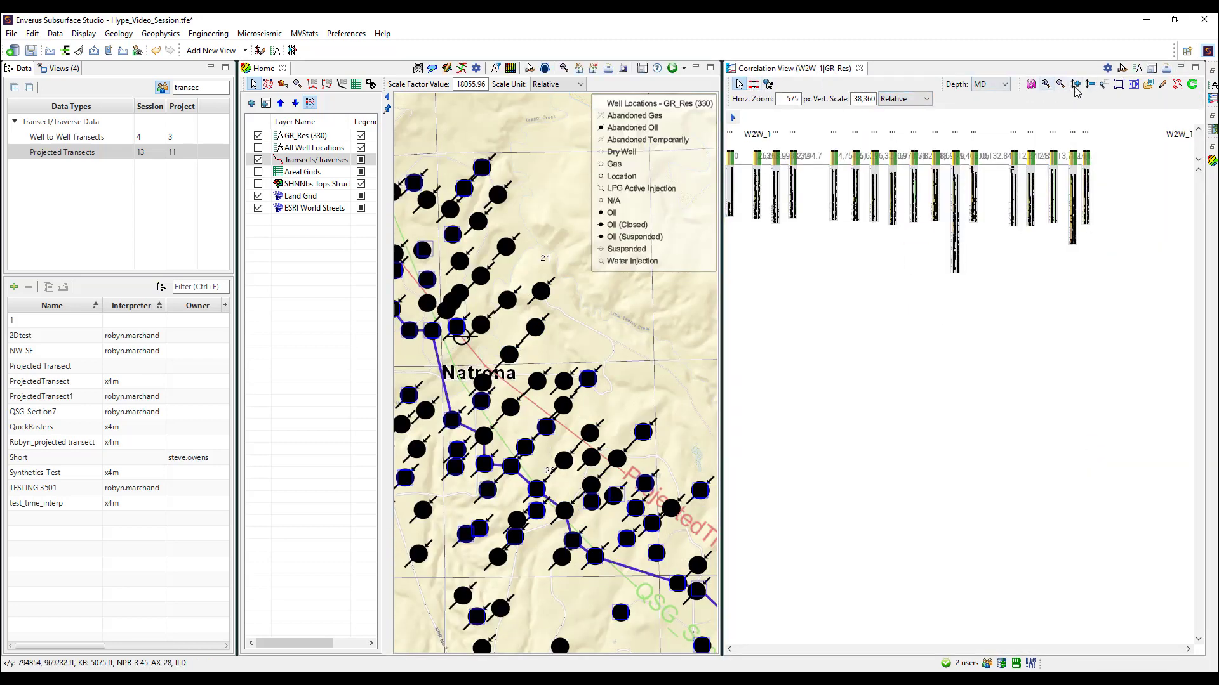
Enlarge the correlation view of W2W_1 to a horizontal zoom of 2276 px and a vertical scale of 1,568
left_click(1105, 83)
left_click_drag(1109, 162, 735, 213)
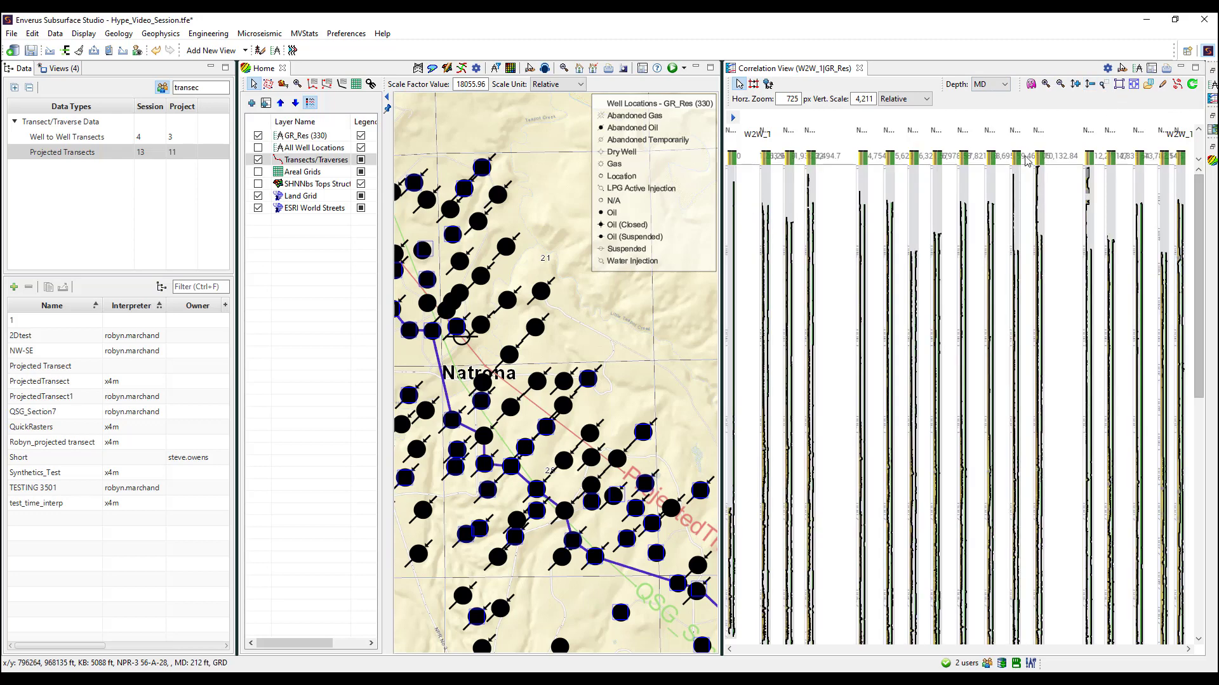
left_click(1090, 85)
left_click(1091, 85)
left_click(1090, 85)
left_click(1090, 85)
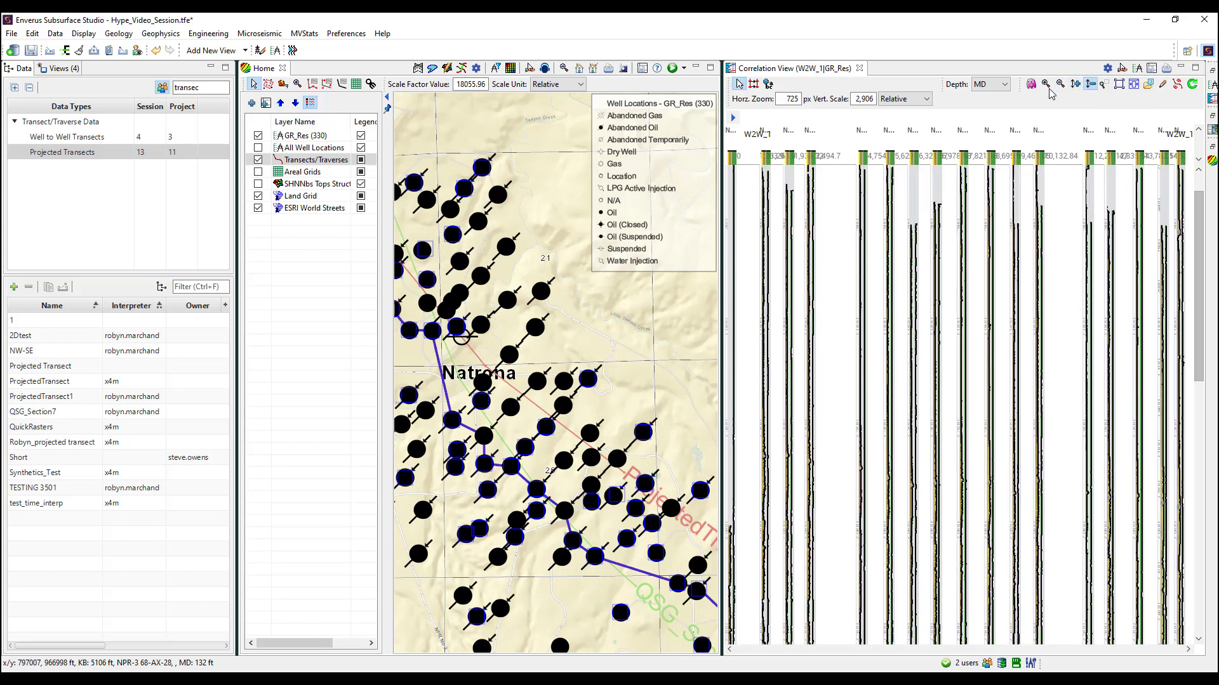
left_click(1046, 87)
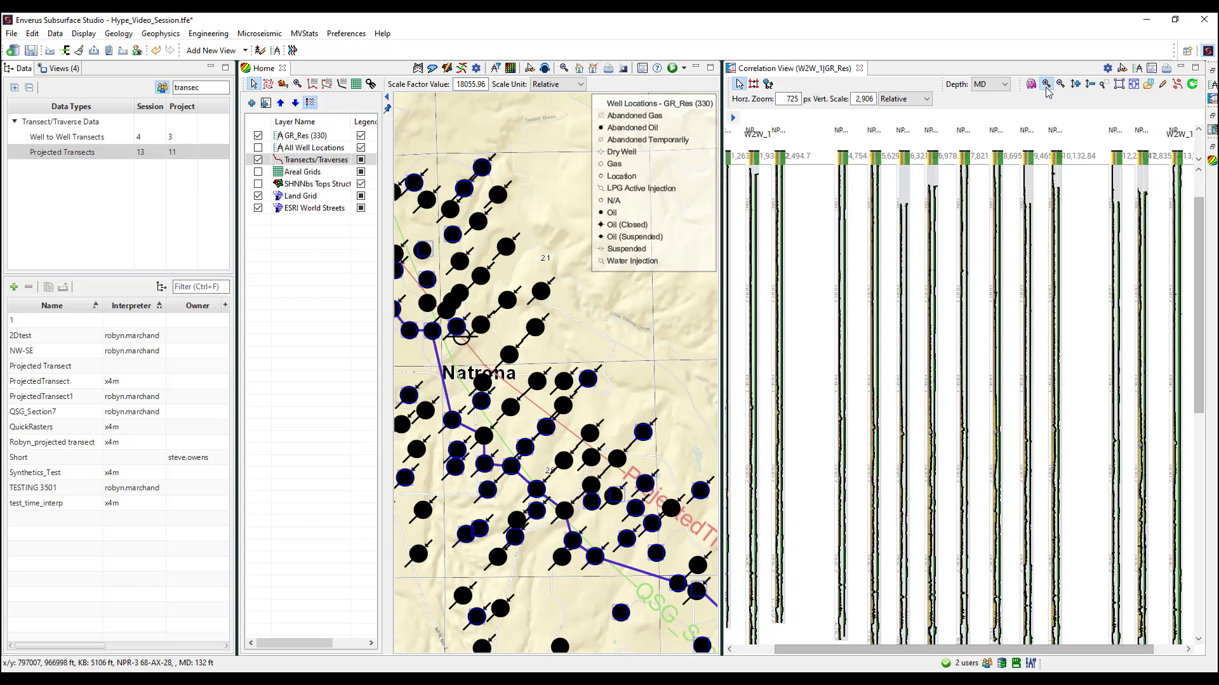
left_click(1046, 87)
left_click(1046, 87)
left_click(1046, 87)
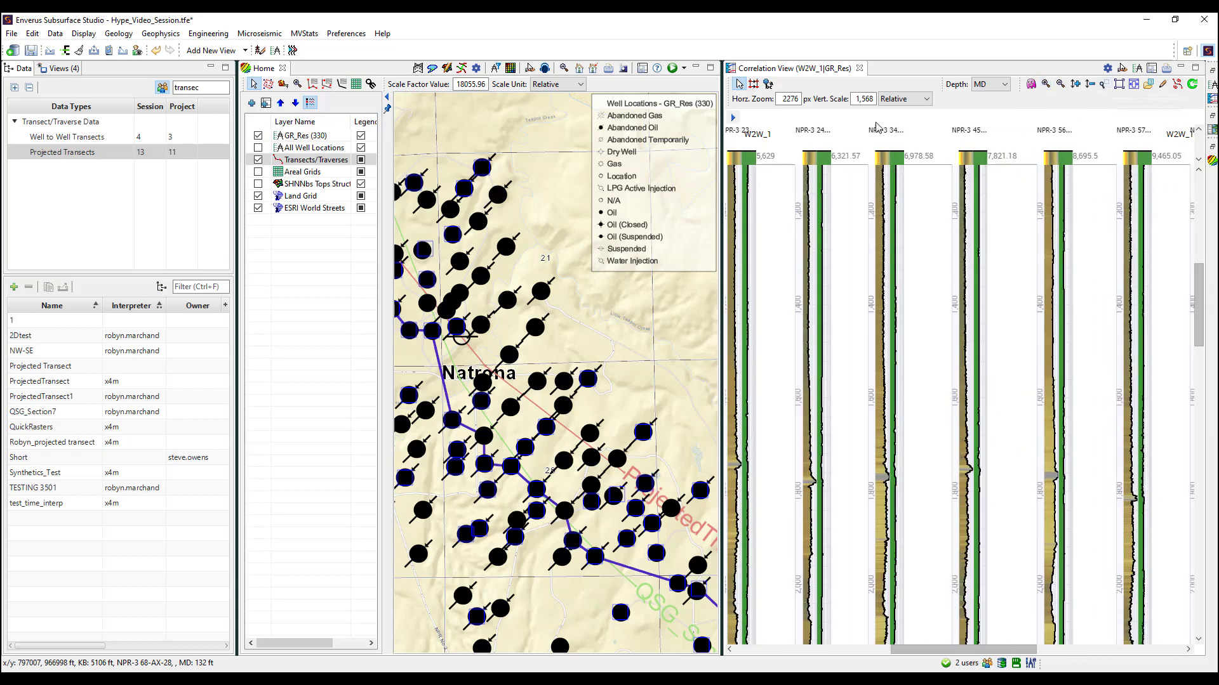
Review the correlation view's general, wells, tops, logs, seismic, interval and horizon options without changing them
left_click(1109, 68)
left_click(350, 178)
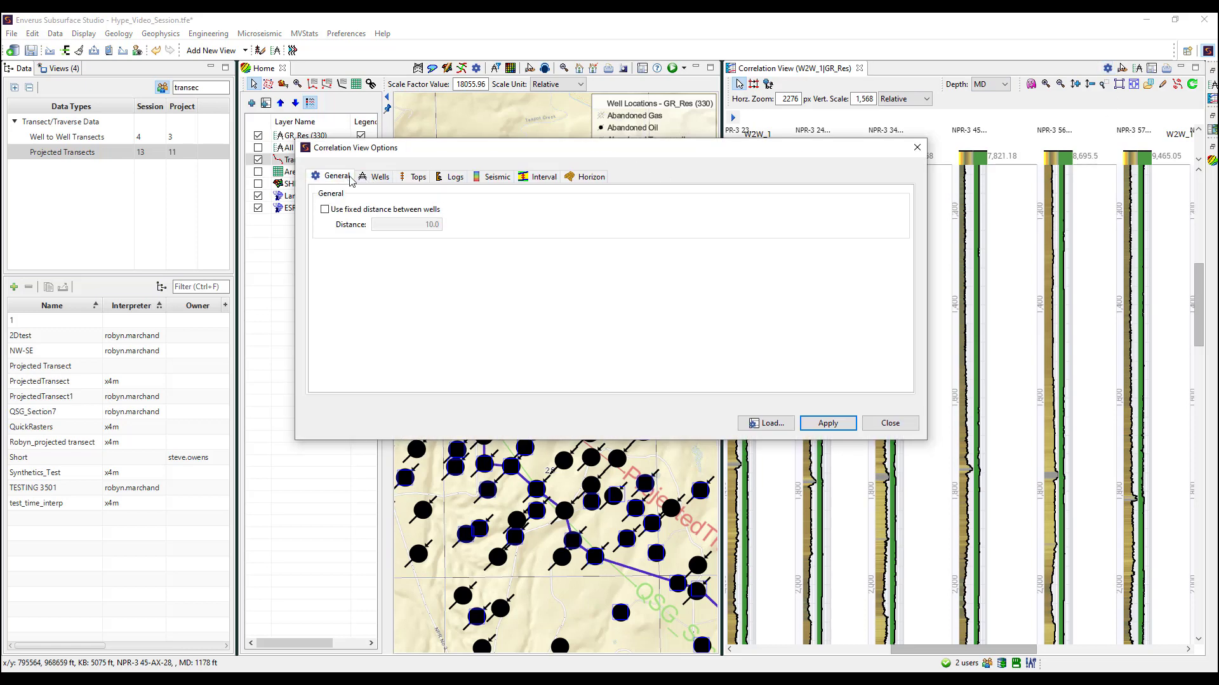
left_click(376, 177)
left_click(415, 177)
left_click(454, 177)
left_click(501, 178)
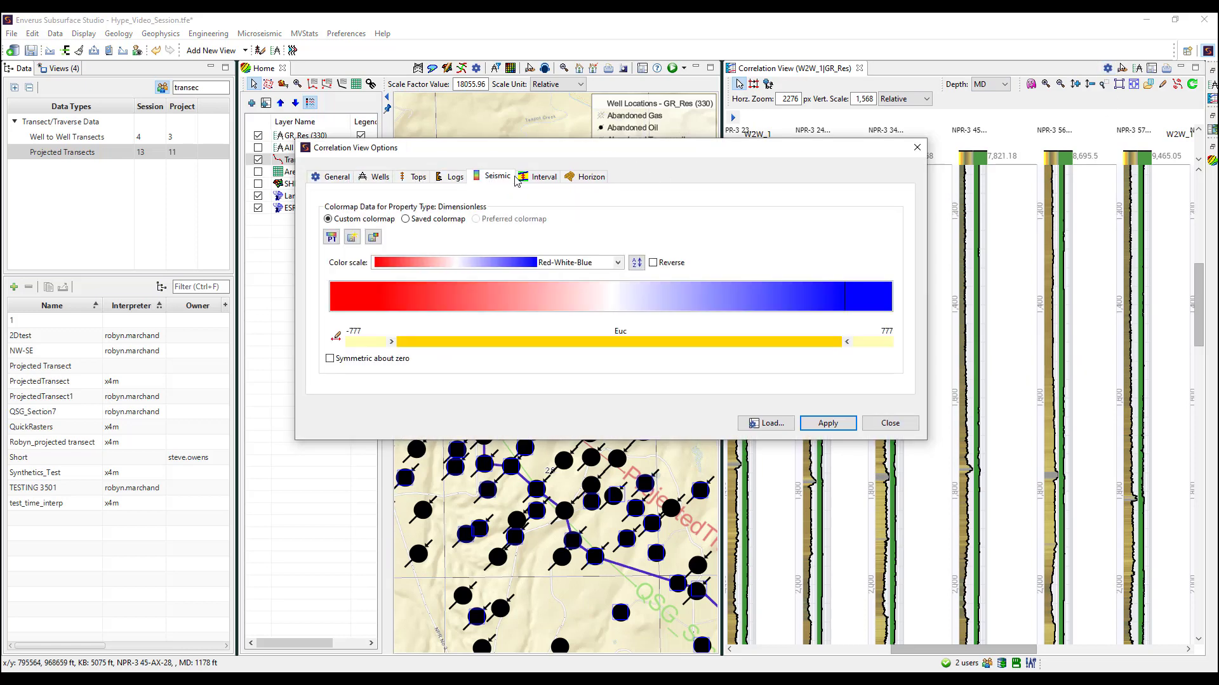
left_click(540, 177)
left_click(587, 177)
left_click(890, 422)
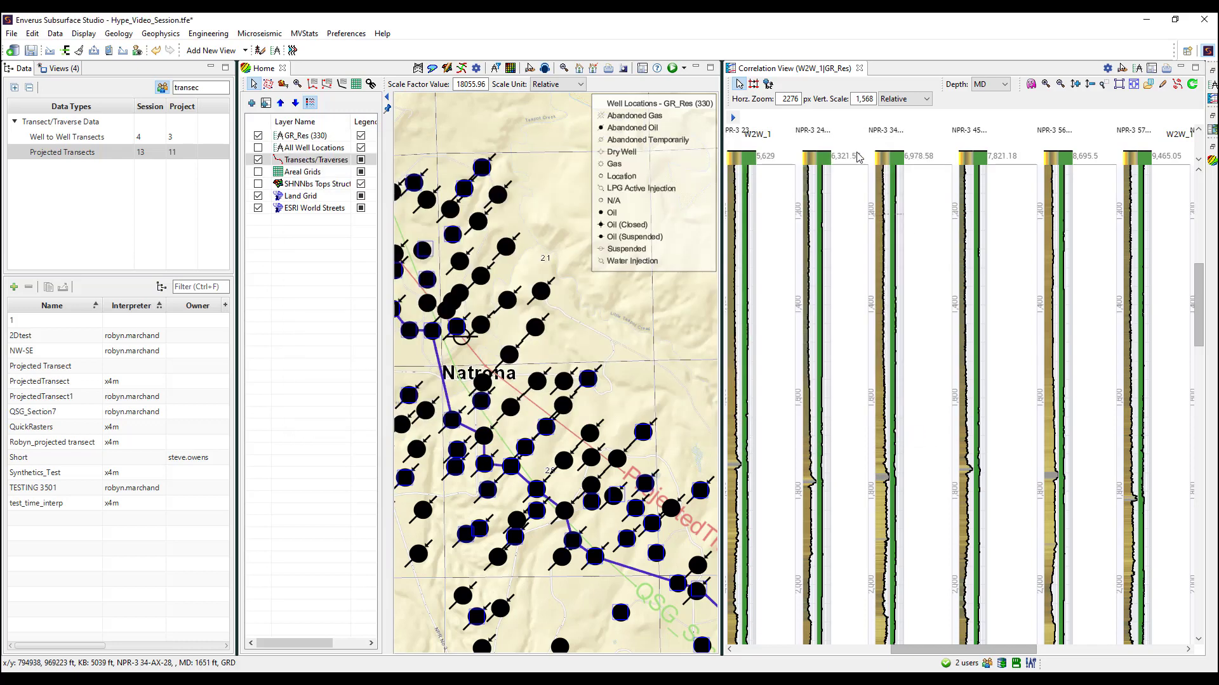
Examine the data types that can be added to the correlation view, including well top aliases, horizons/surfaces and seismic properties
left_click(733, 117)
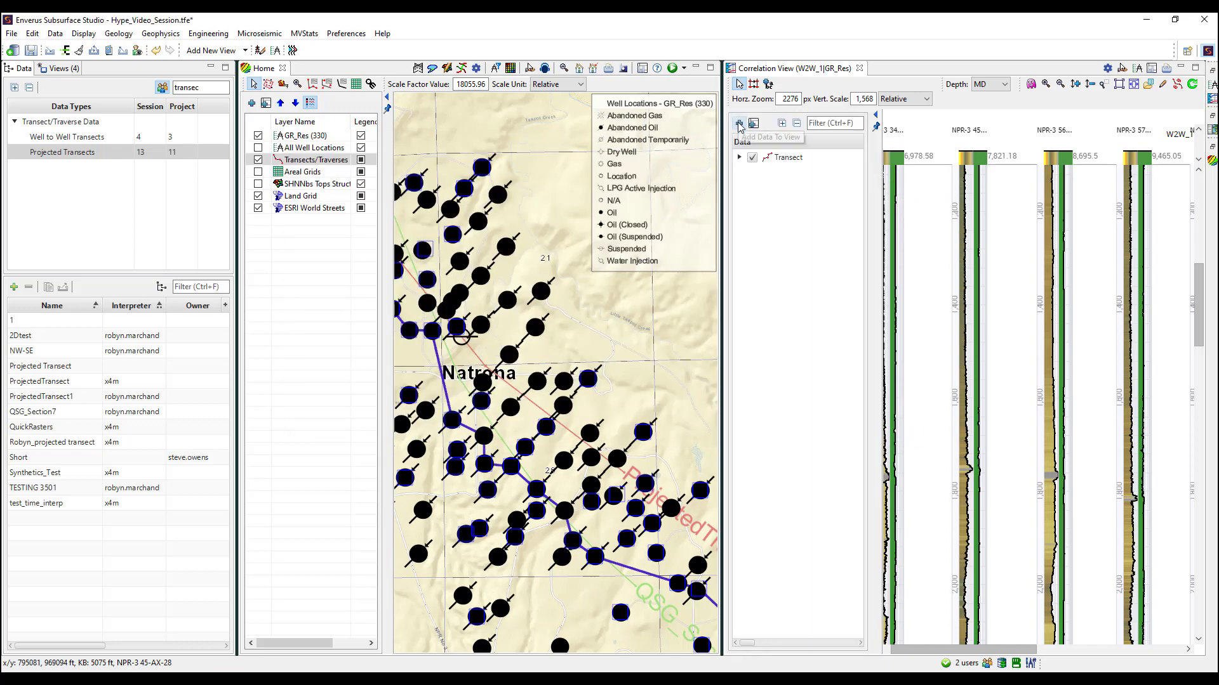
left_click(739, 124)
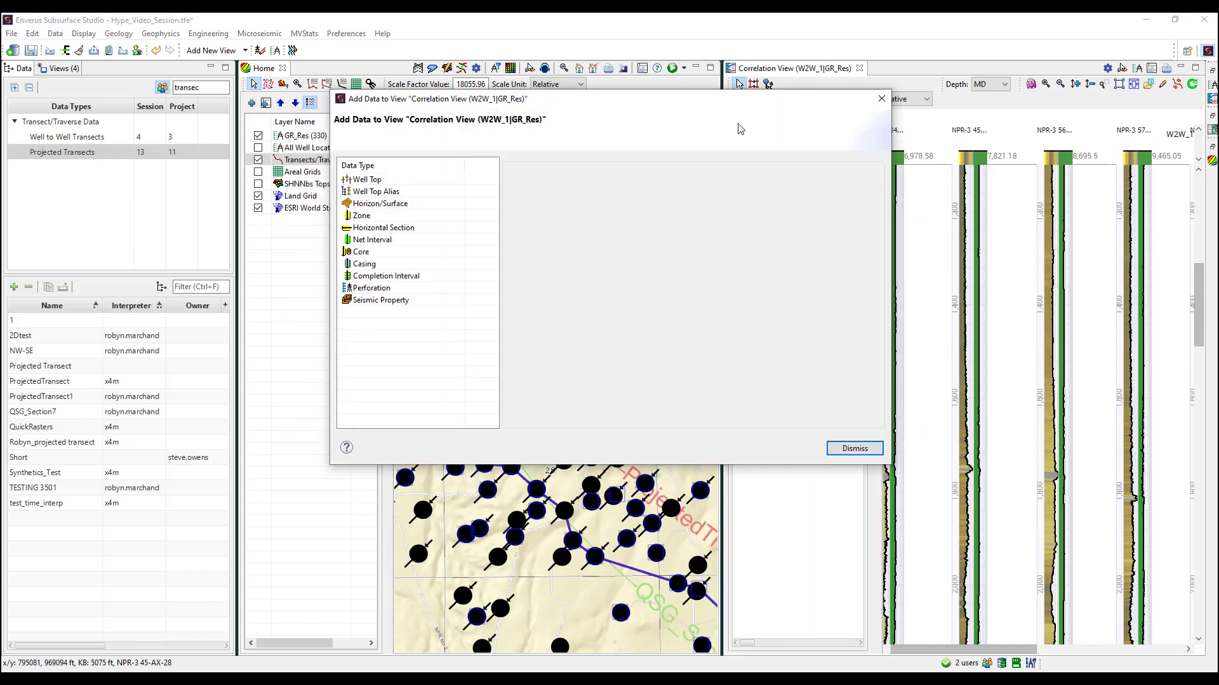
left_click(409, 191)
left_click(408, 203)
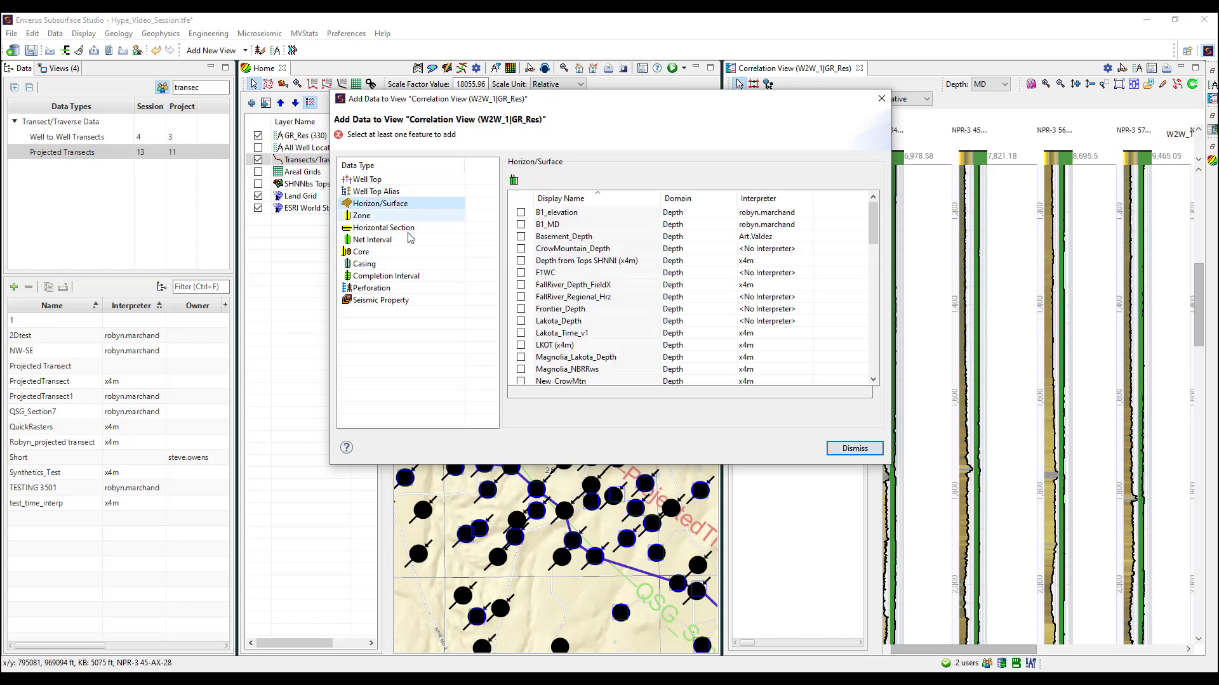
left_click(407, 302)
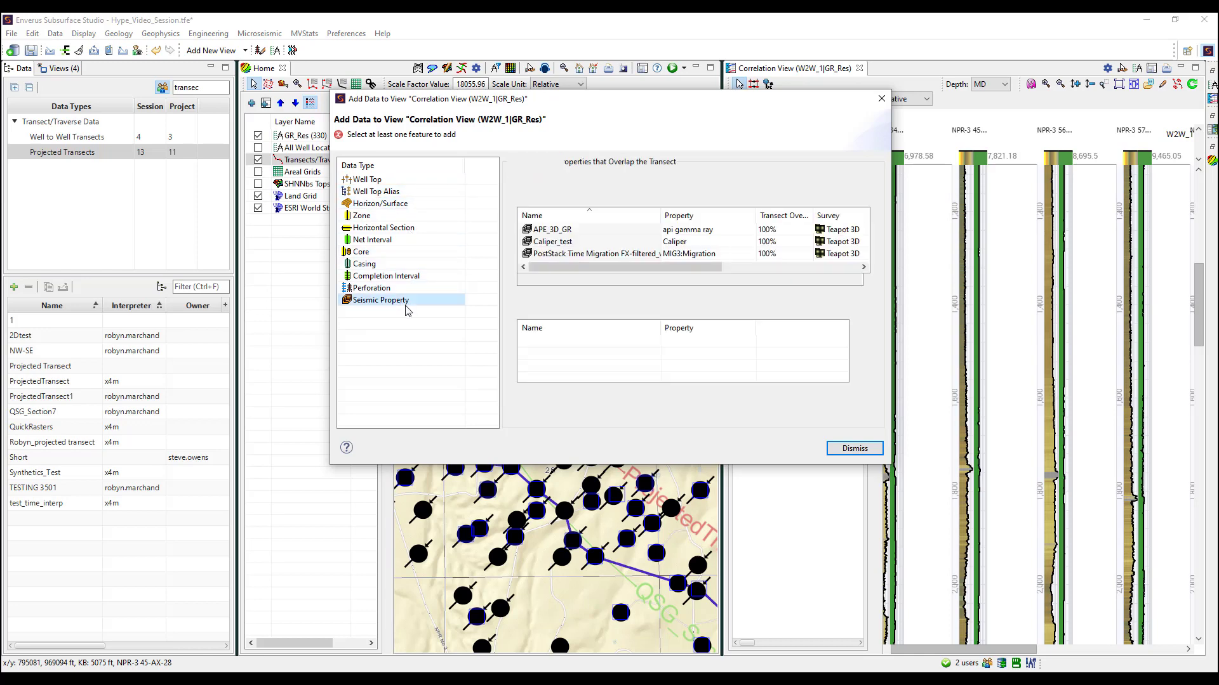
left_click(853, 449)
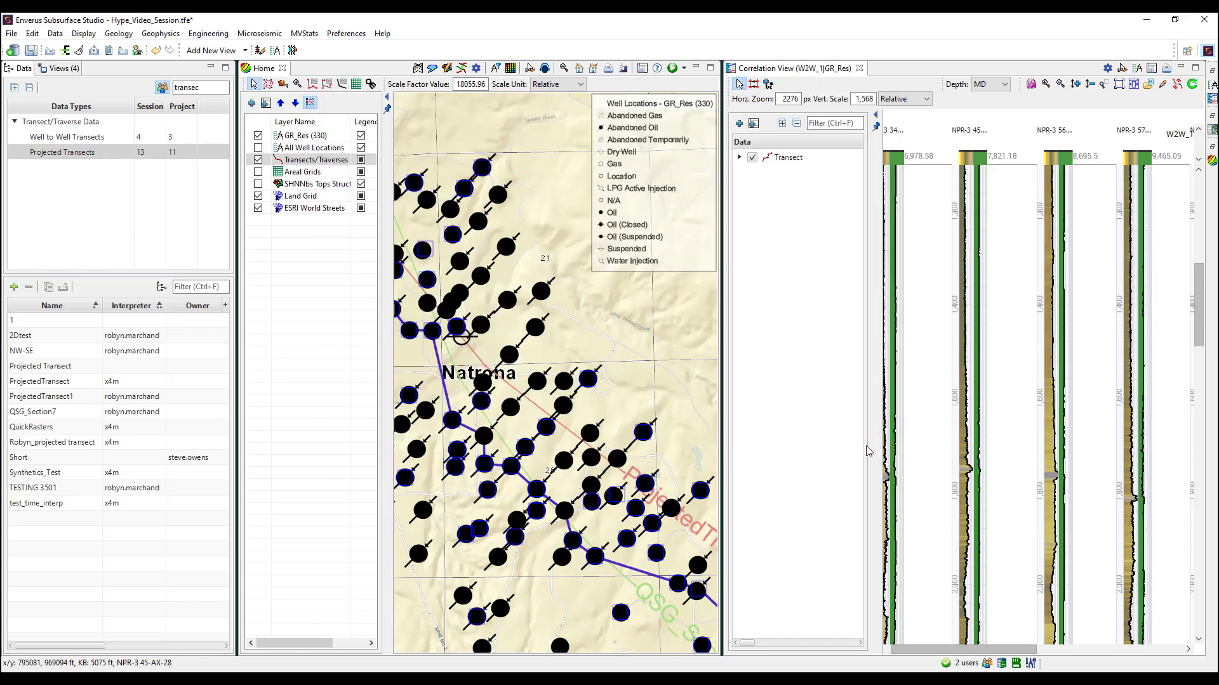
Collapse the W2W_1 correlation view's data list and display the mouse bindings for viewing and tops interpretation
left_click(875, 115)
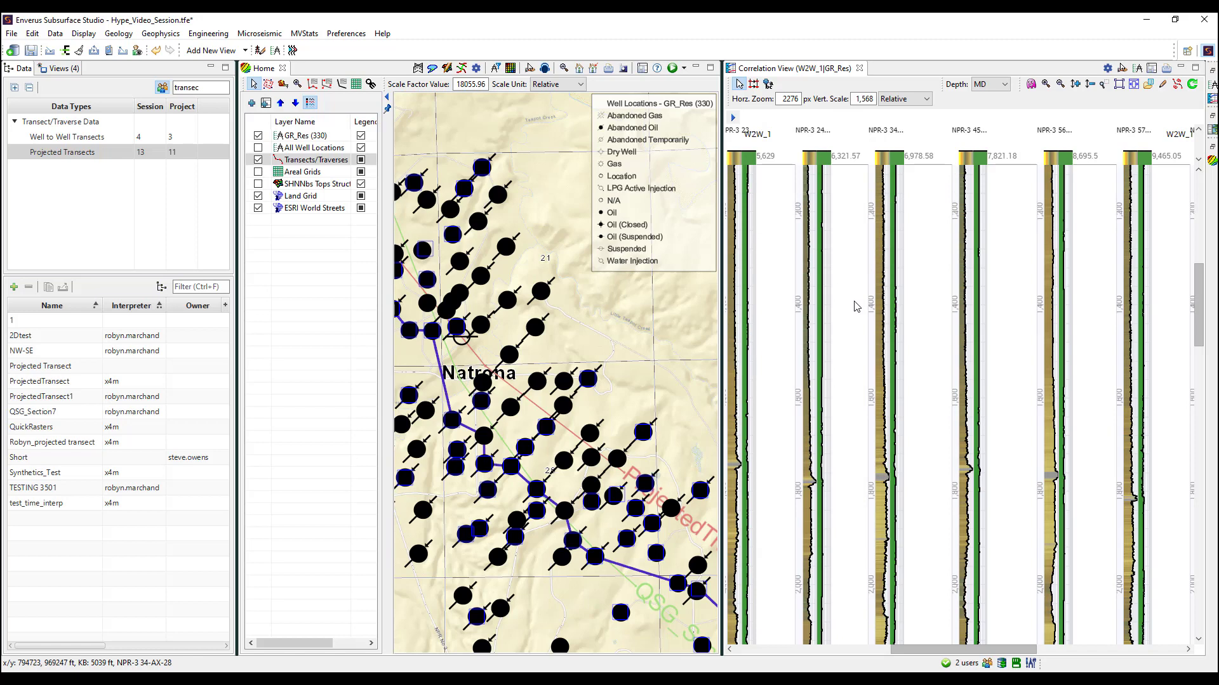
key("ctrl+shift+m")
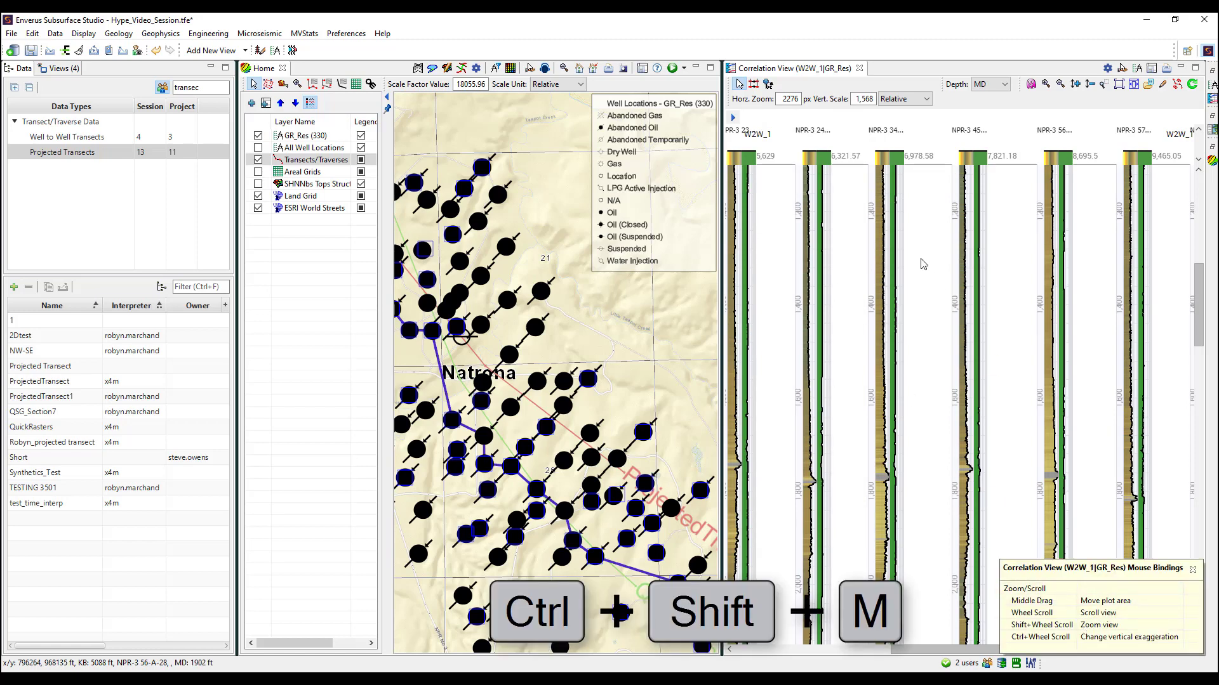
left_click(754, 85)
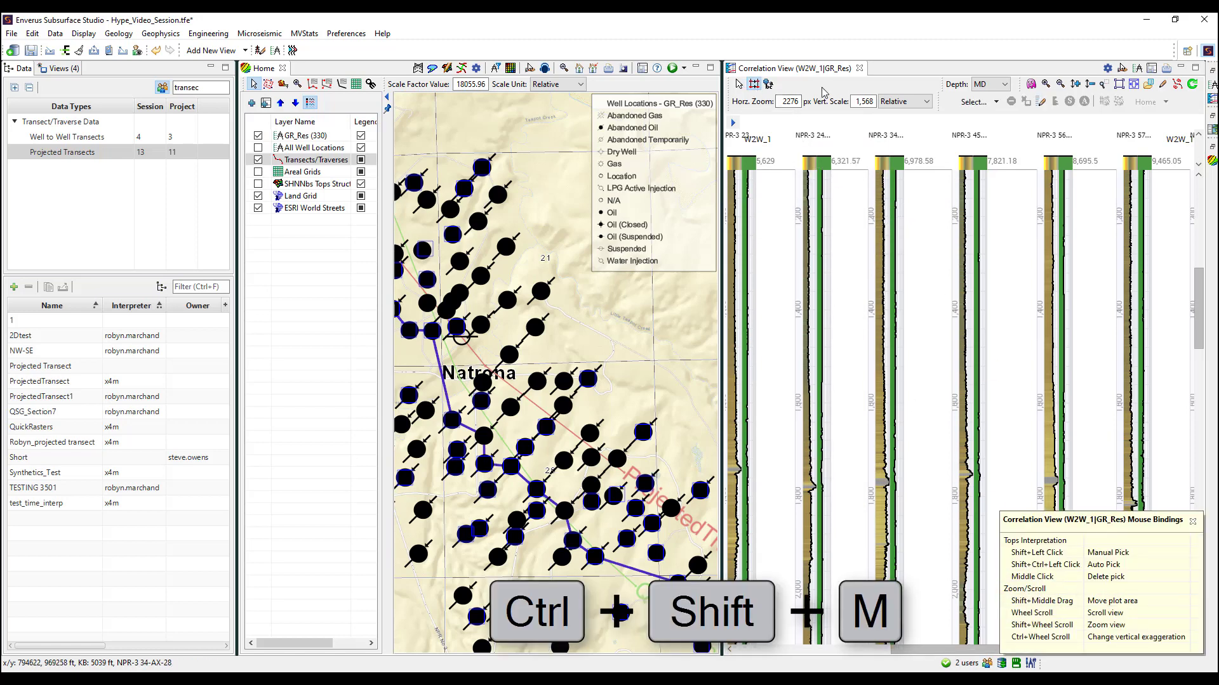
left_click(1028, 88)
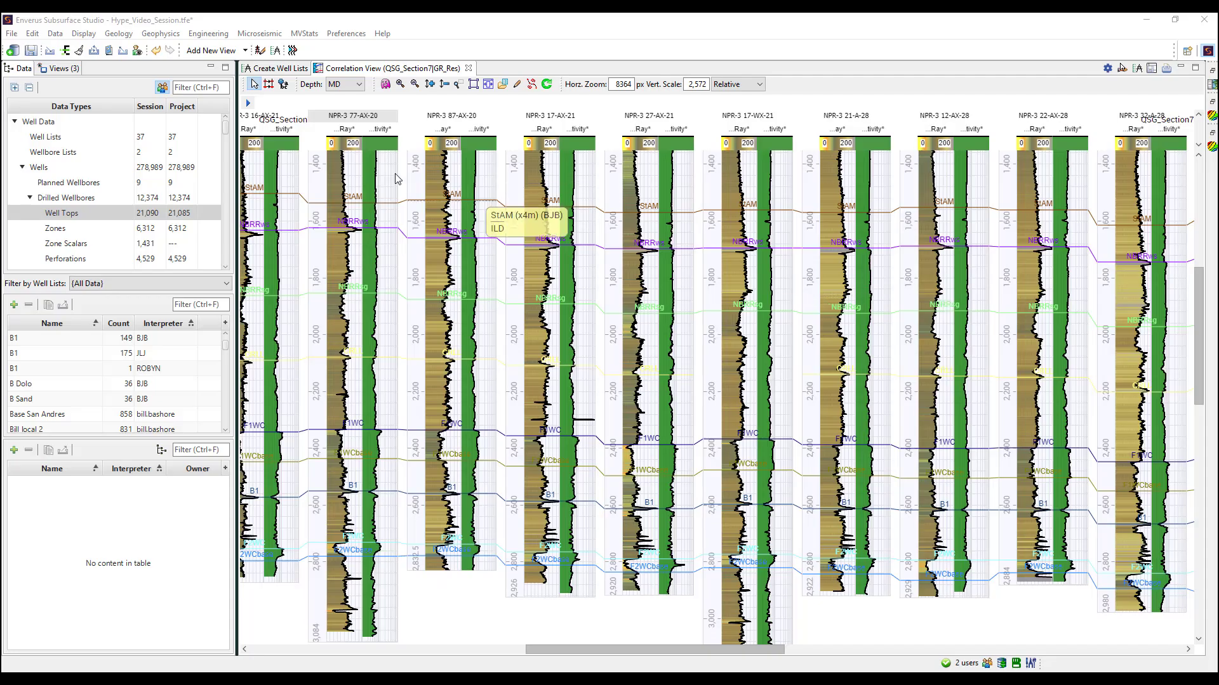
Start tops interpretation in the QSG_Section7 correlation view and add the existing lower well top to the tops to pick
left_click(269, 85)
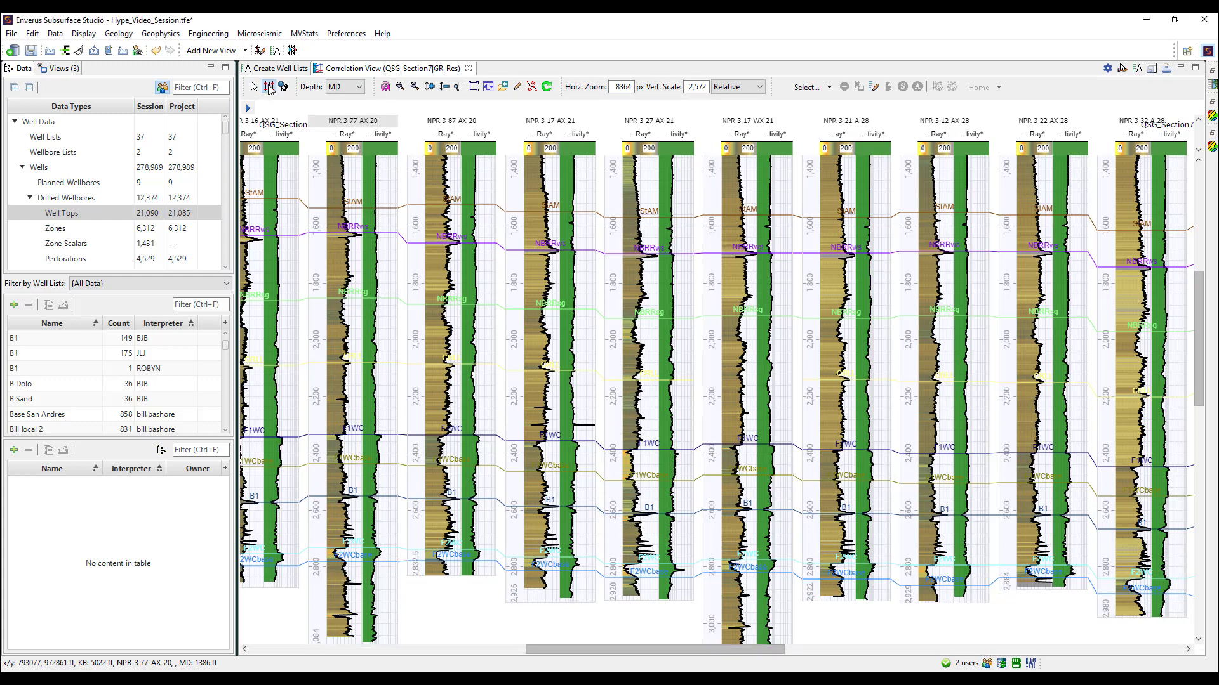
left_click(805, 88)
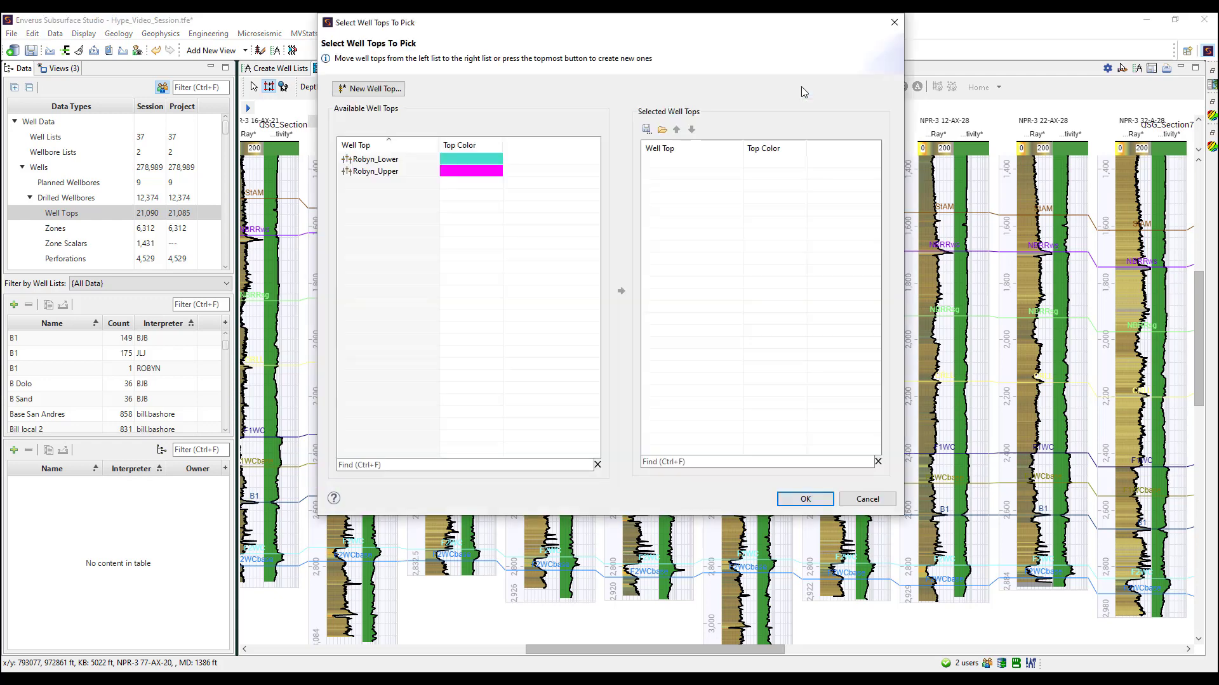
left_click(556, 160)
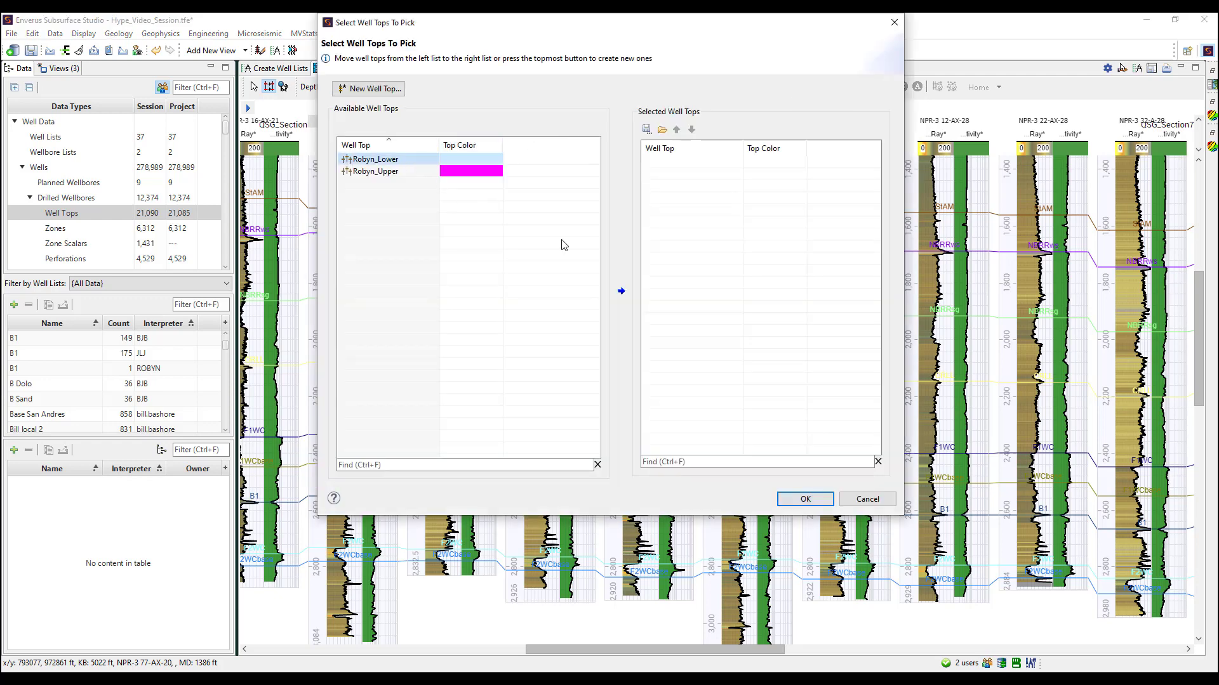
left_click(621, 292)
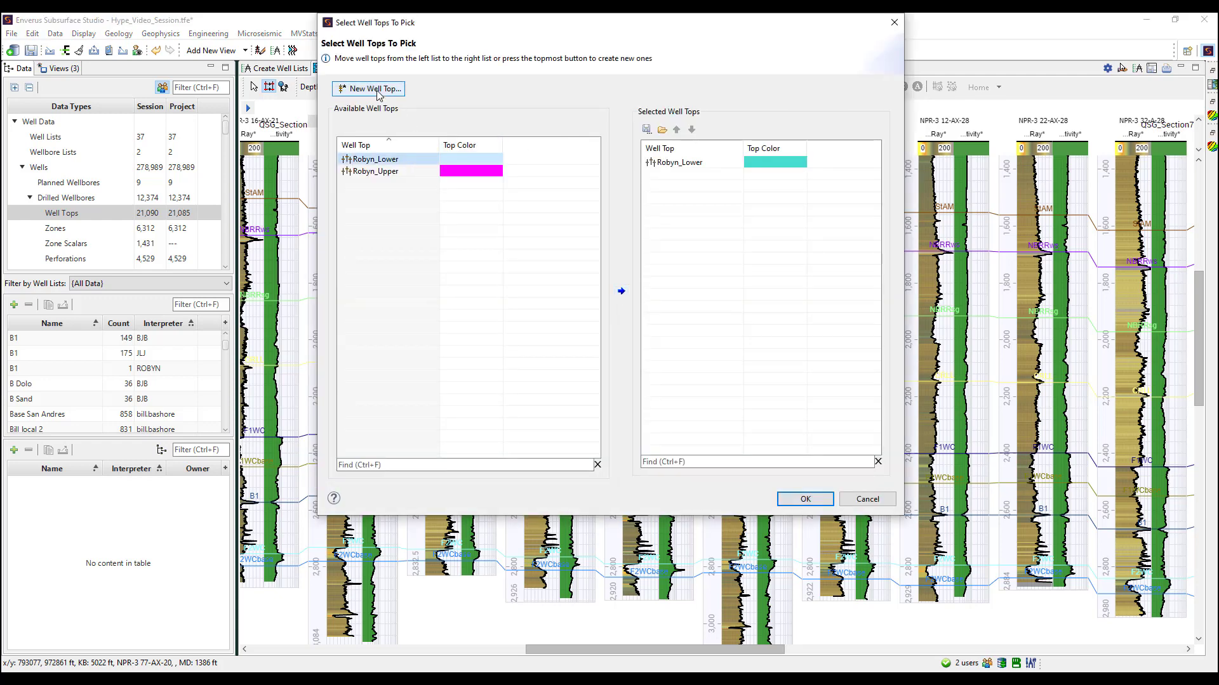
Create a new well top named QSG_Top for picking
left_click(371, 88)
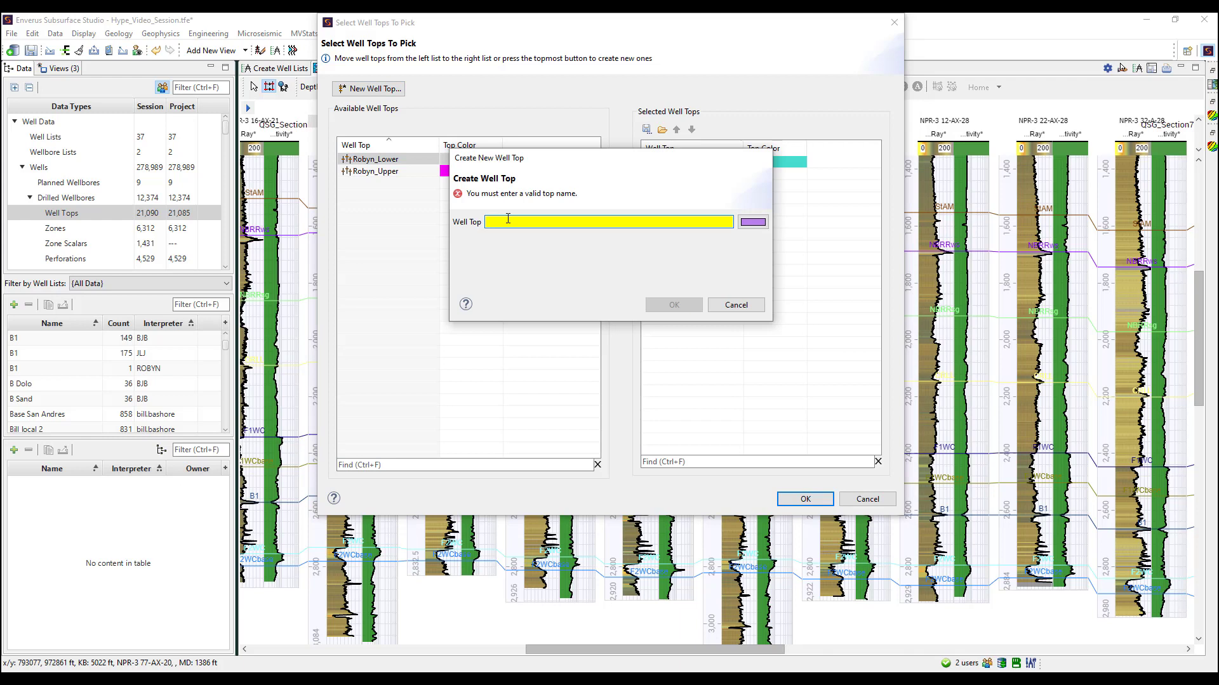
type("QSG_Top")
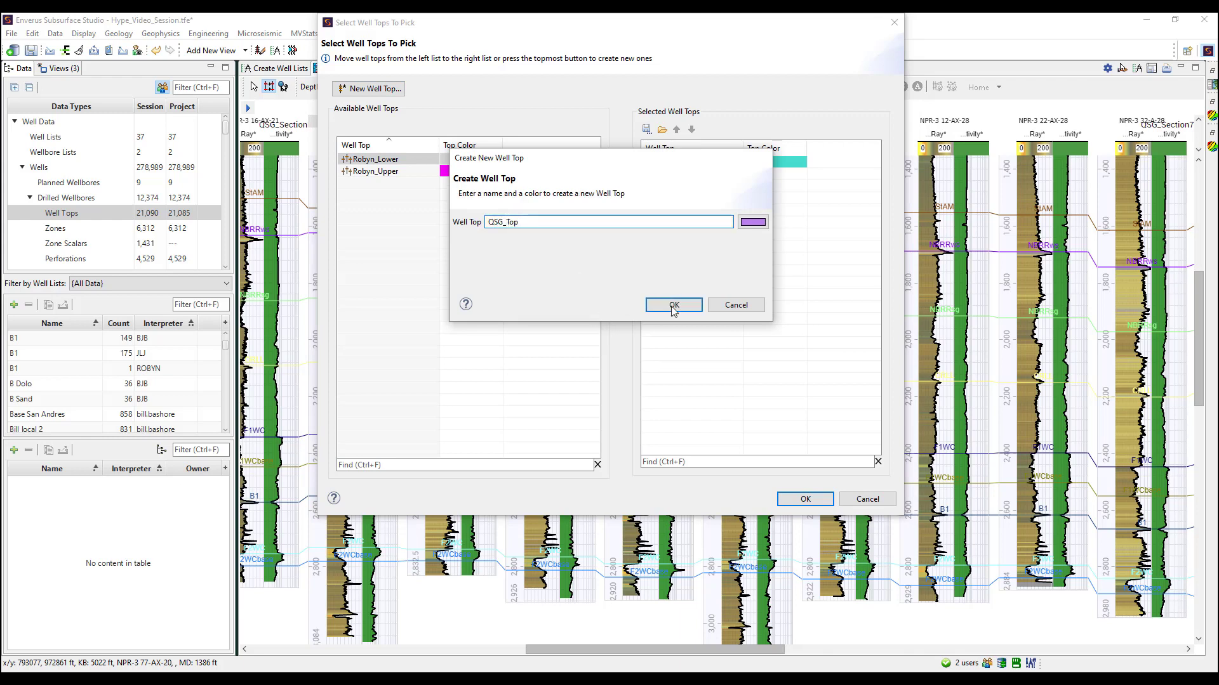
left_click(672, 306)
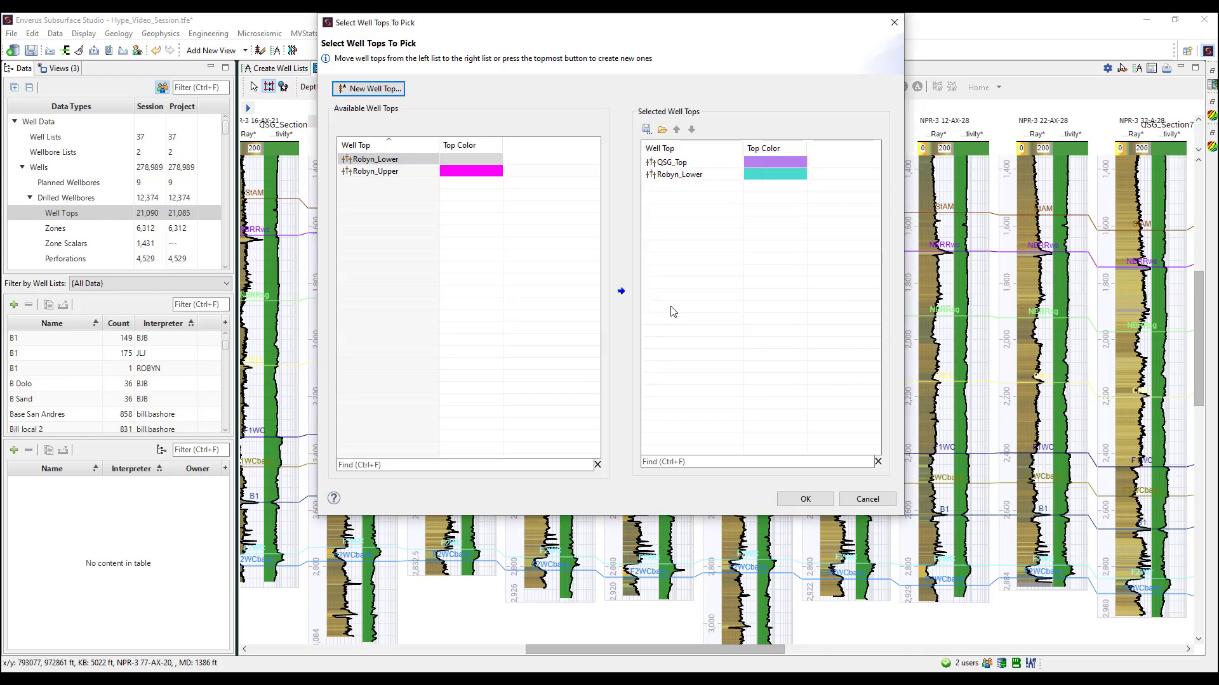
Add the existing upper well top to the tops to pick, accept the selection and review the tops available for picking
left_click(423, 172)
left_click(621, 294)
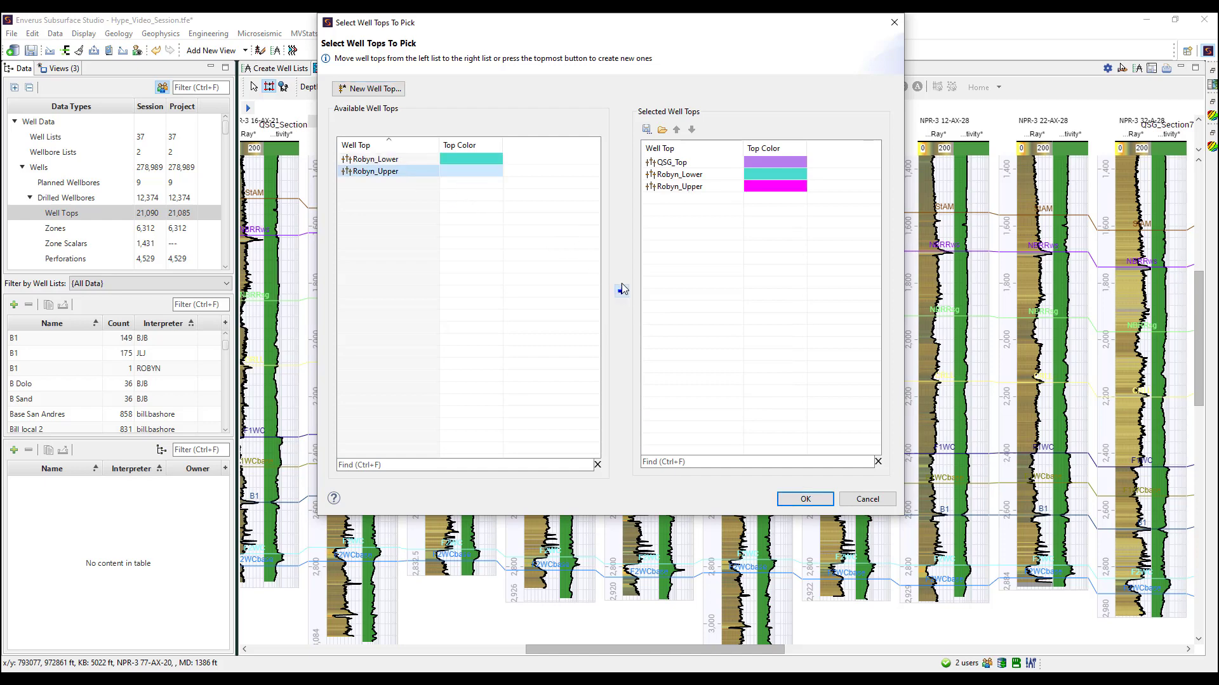
left_click(805, 500)
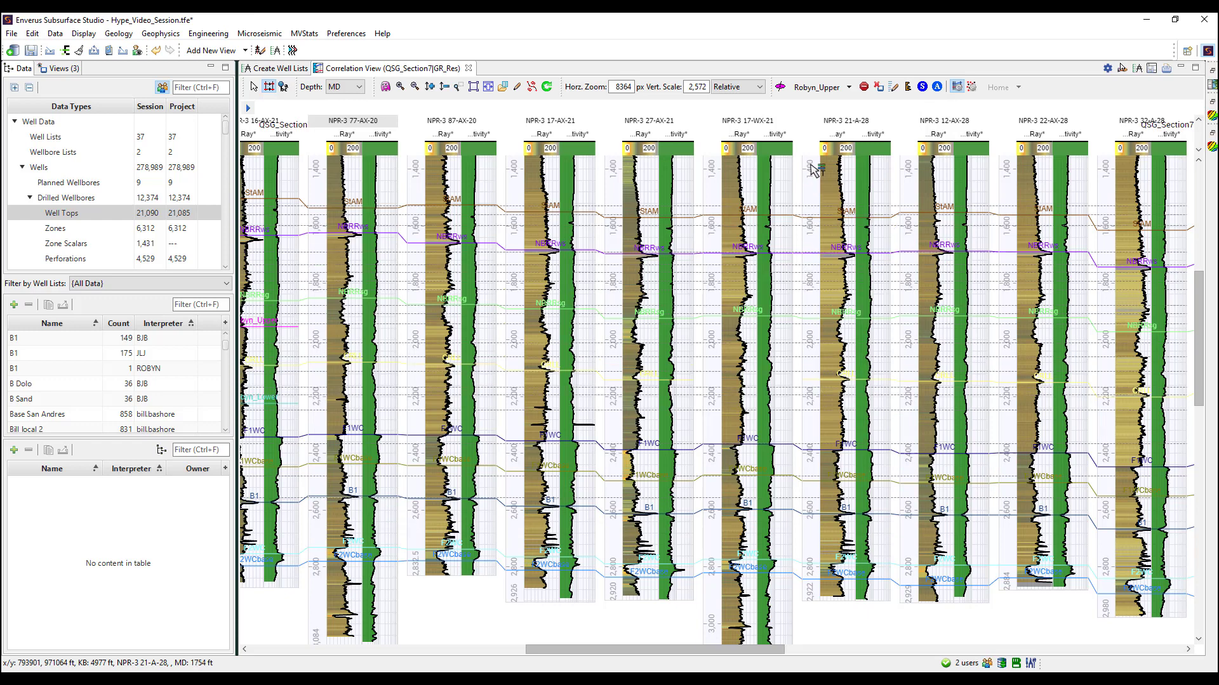
left_click(848, 88)
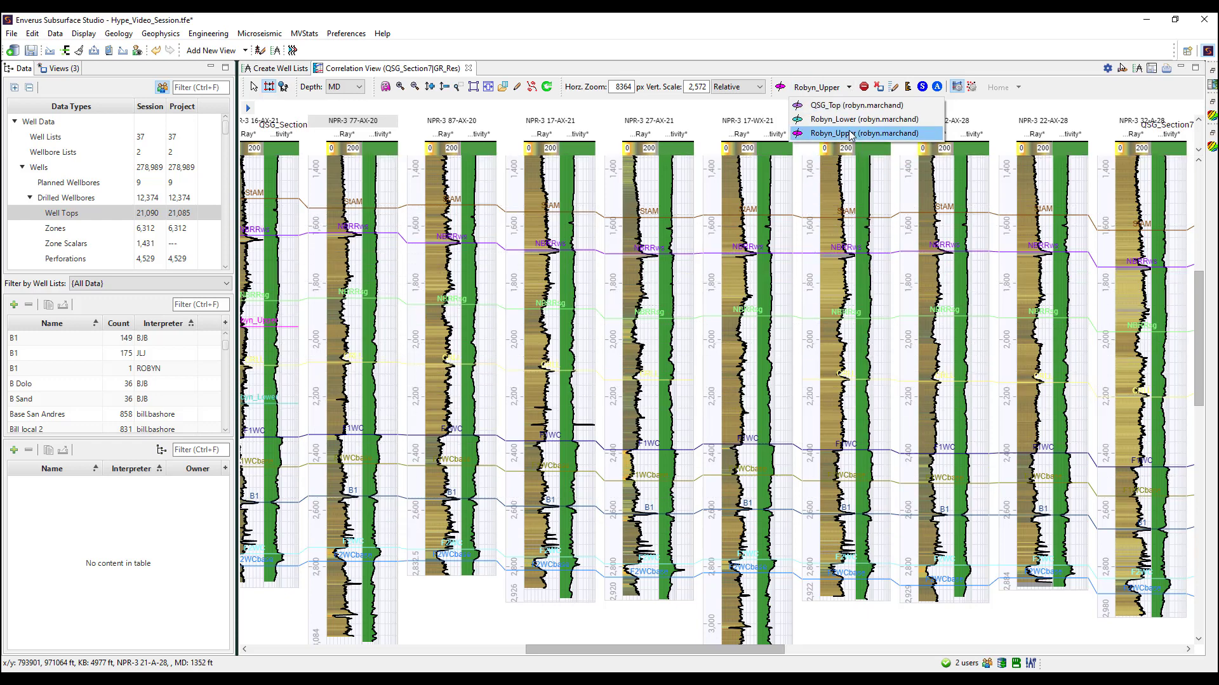
left_click(958, 109)
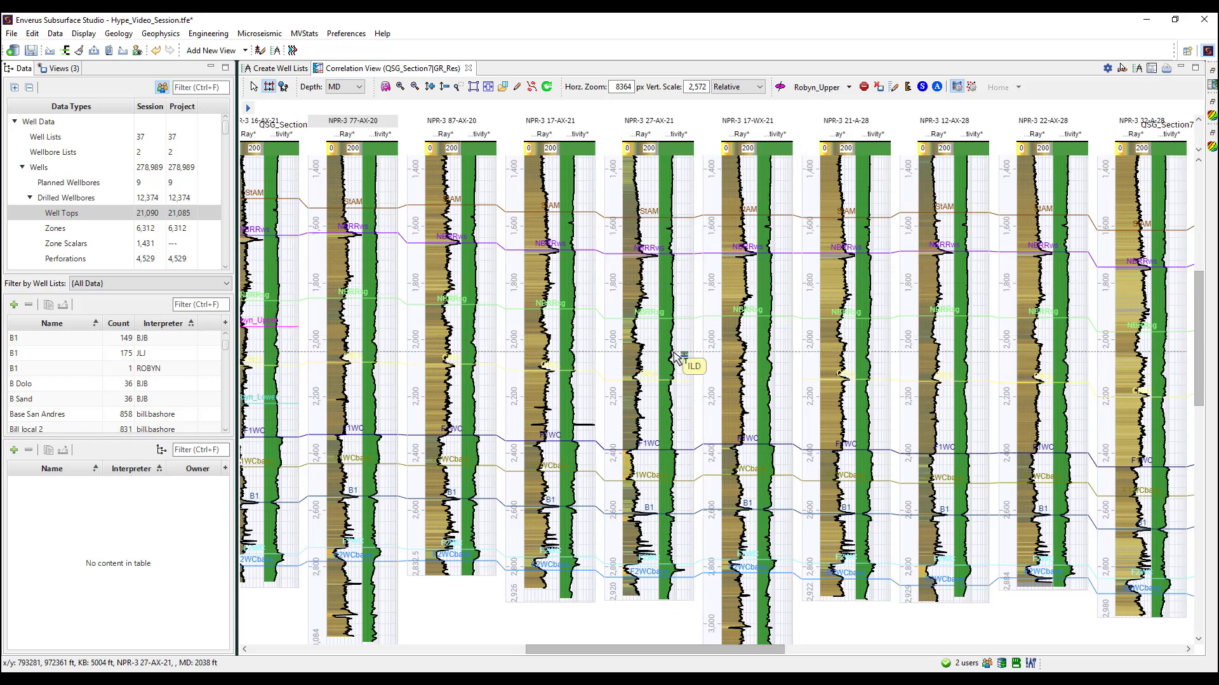
Pick the upper well top on NPR-3 27-AX-21, 17-AX-21, 87-AX-20 and 77-AX-20, and delete the pick on 87-AX-20
left_click(632, 343)
left_click(559, 327)
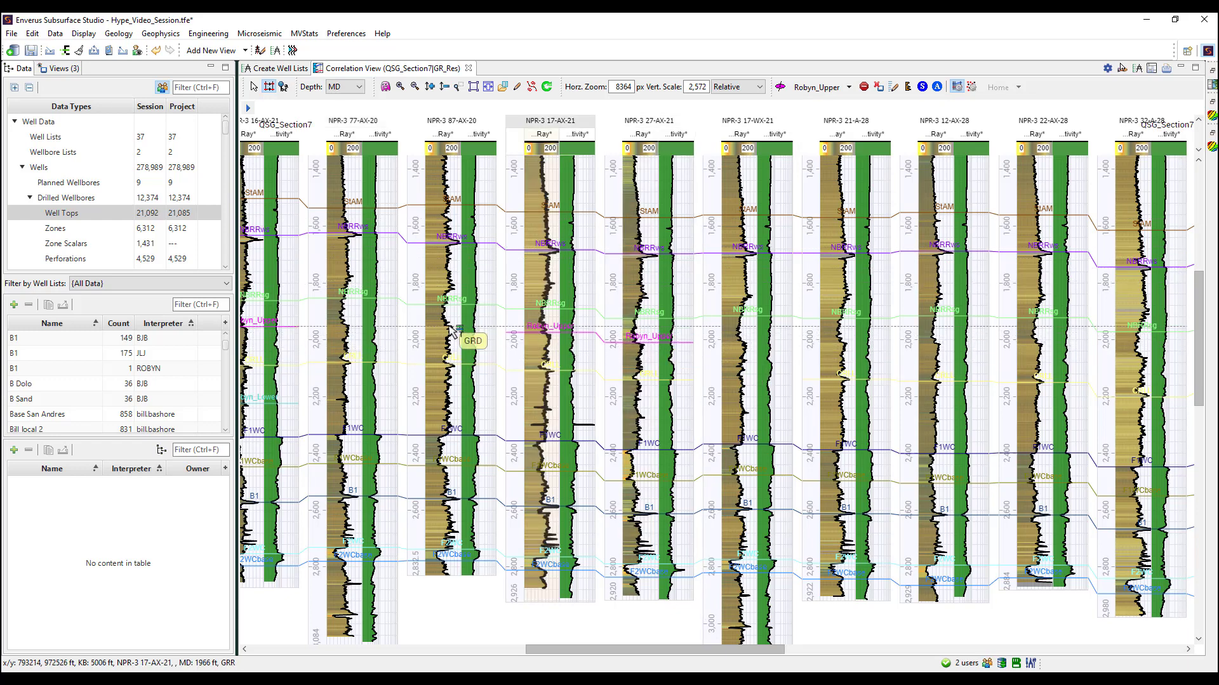
left_click(349, 325)
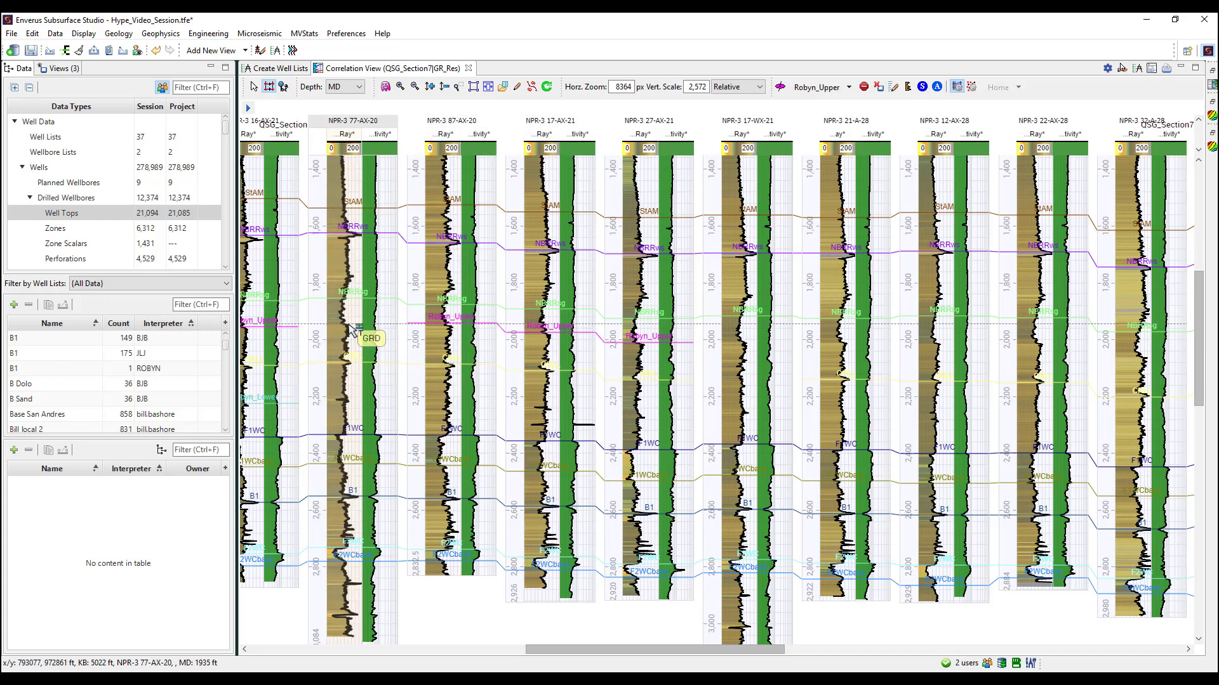
left_click(449, 324)
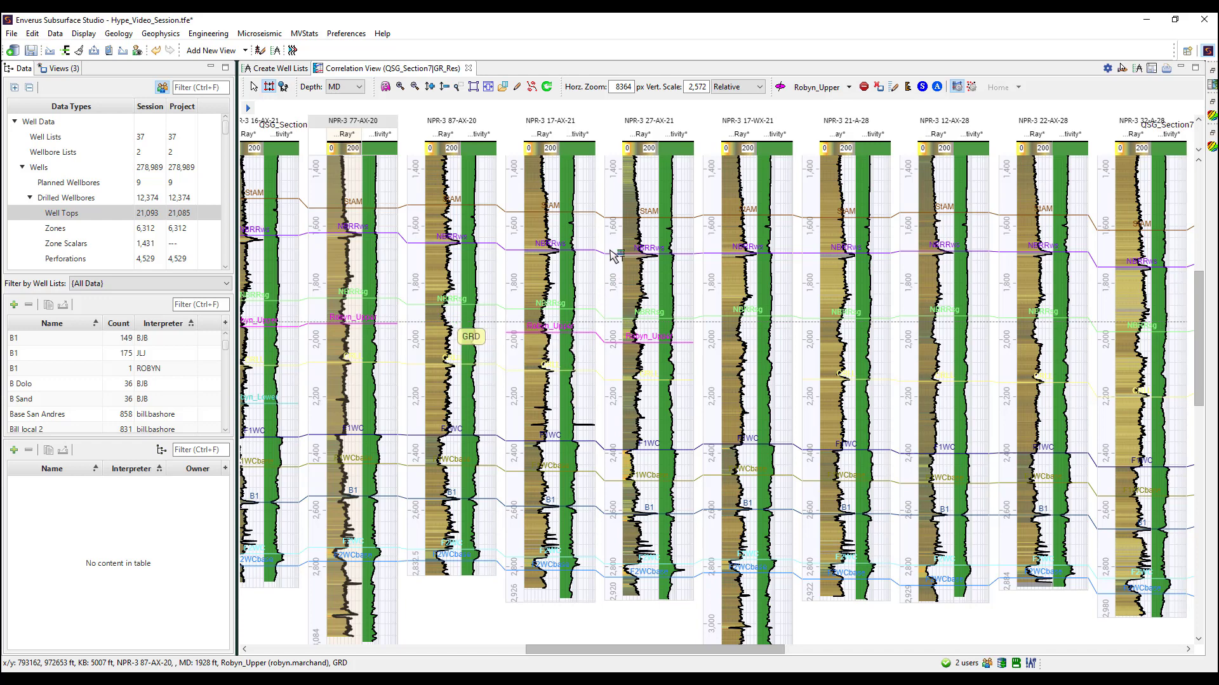
Select the upper well top as the active top and pick it on wells NPR-3 36-A-21 and NPR-3 86-A-20
left_click(853, 91)
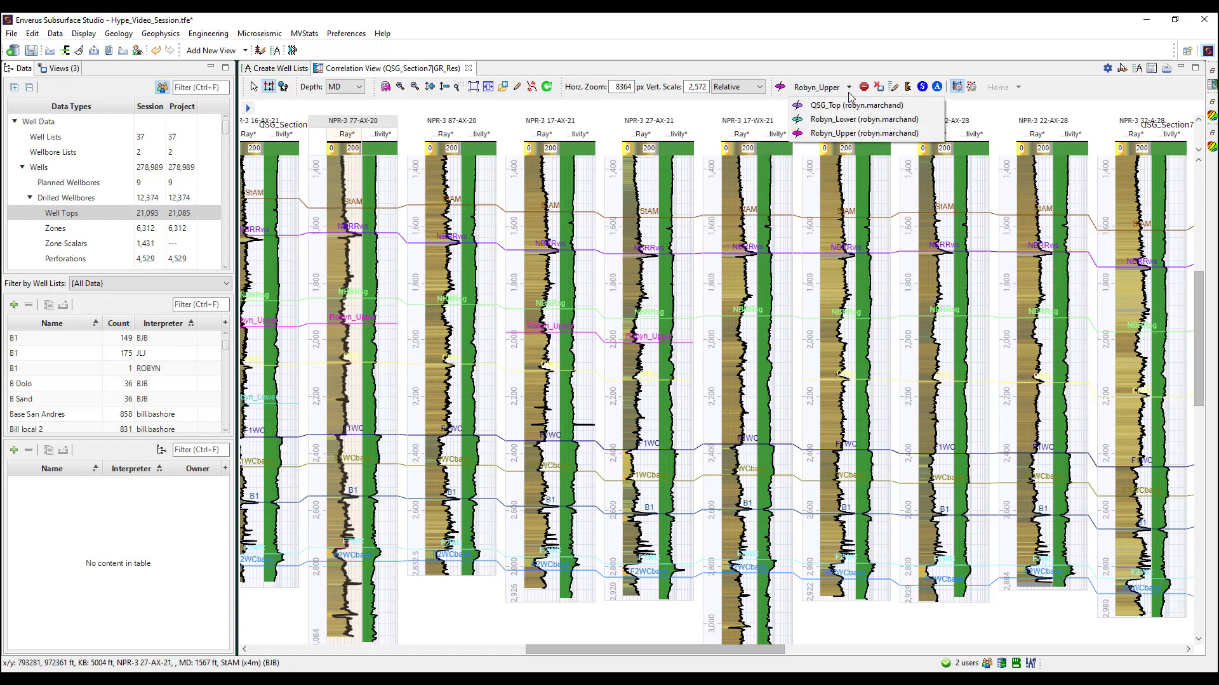
left_click(838, 133)
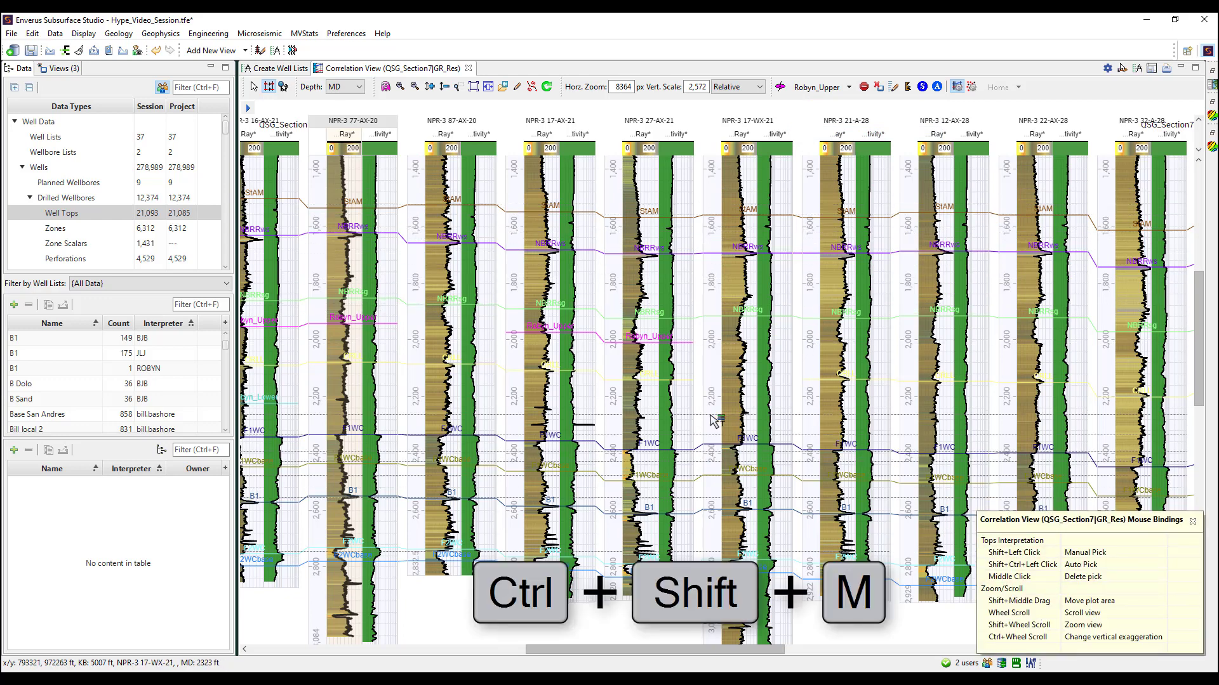
left_click(12, 35)
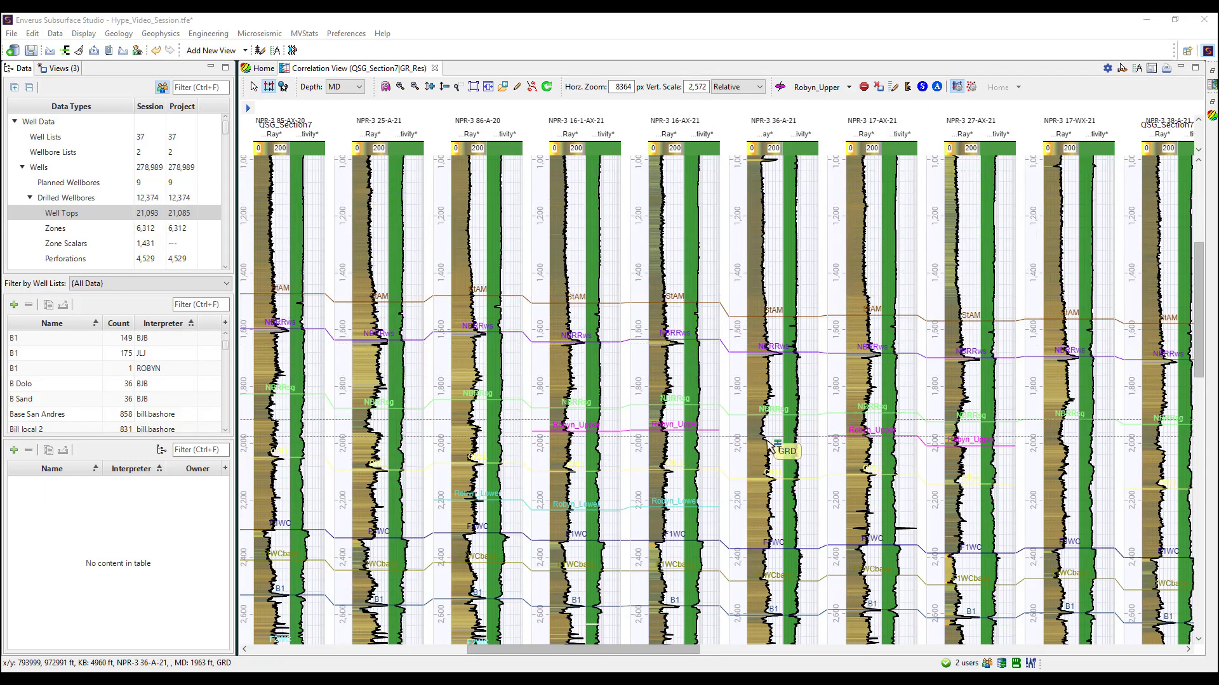
left_click(766, 438)
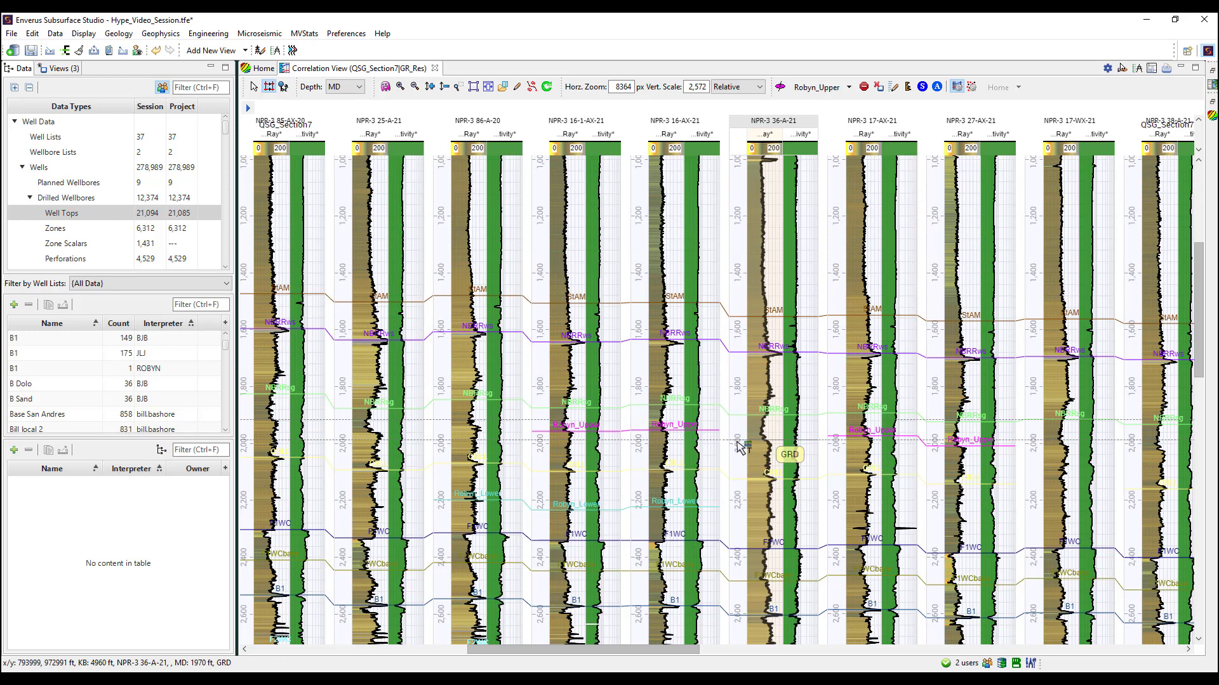
left_click(477, 429)
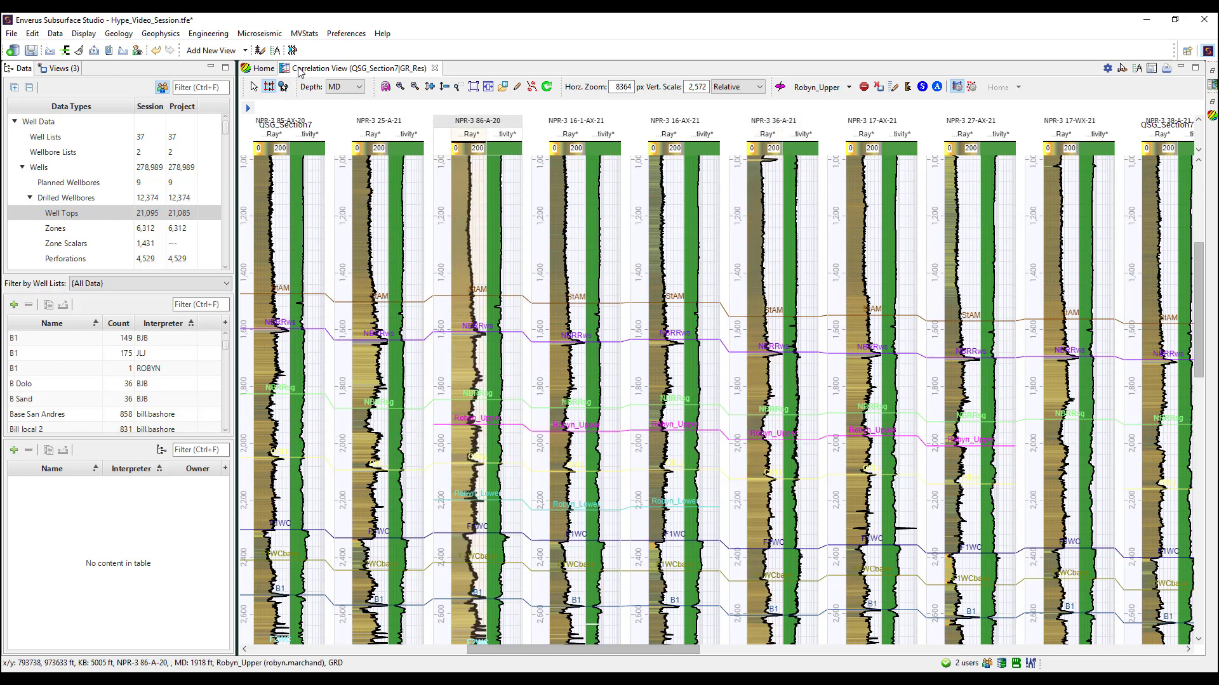
Tile the correlation view beside the Home map and pick the Robyn_Upper top in wells NPR-3 25-A-21 and NPR-3 85-AX-20
left_click_drag(302, 71, 904, 386)
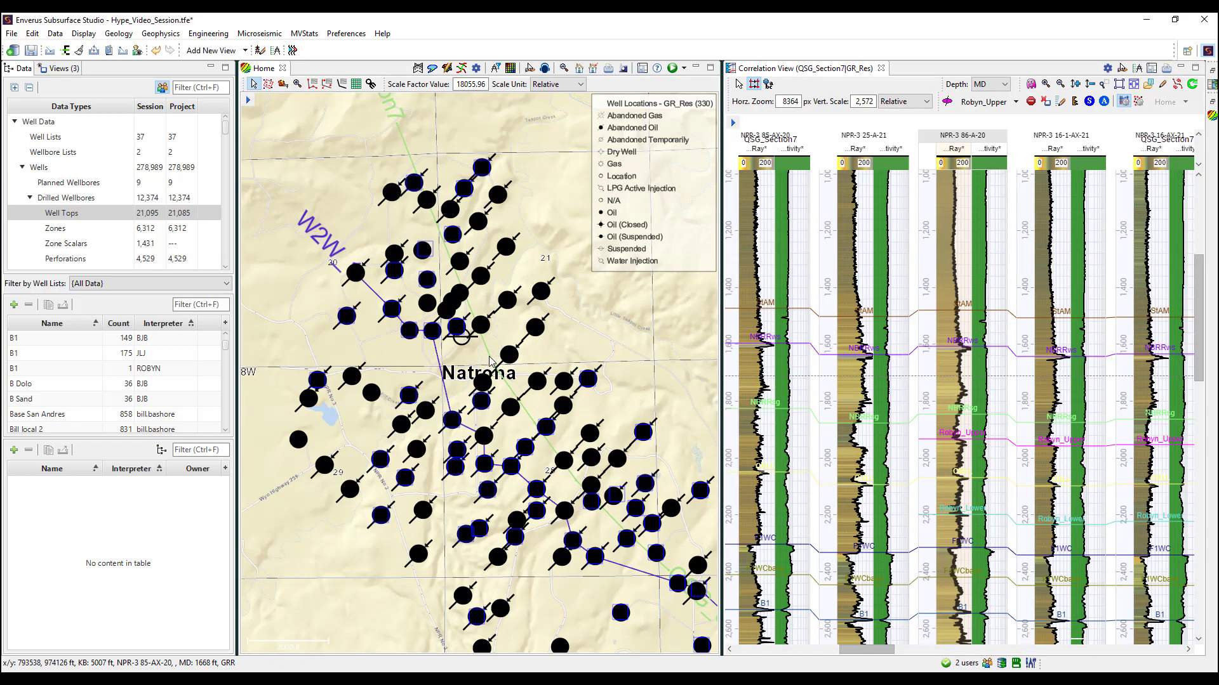
left_click(856, 452)
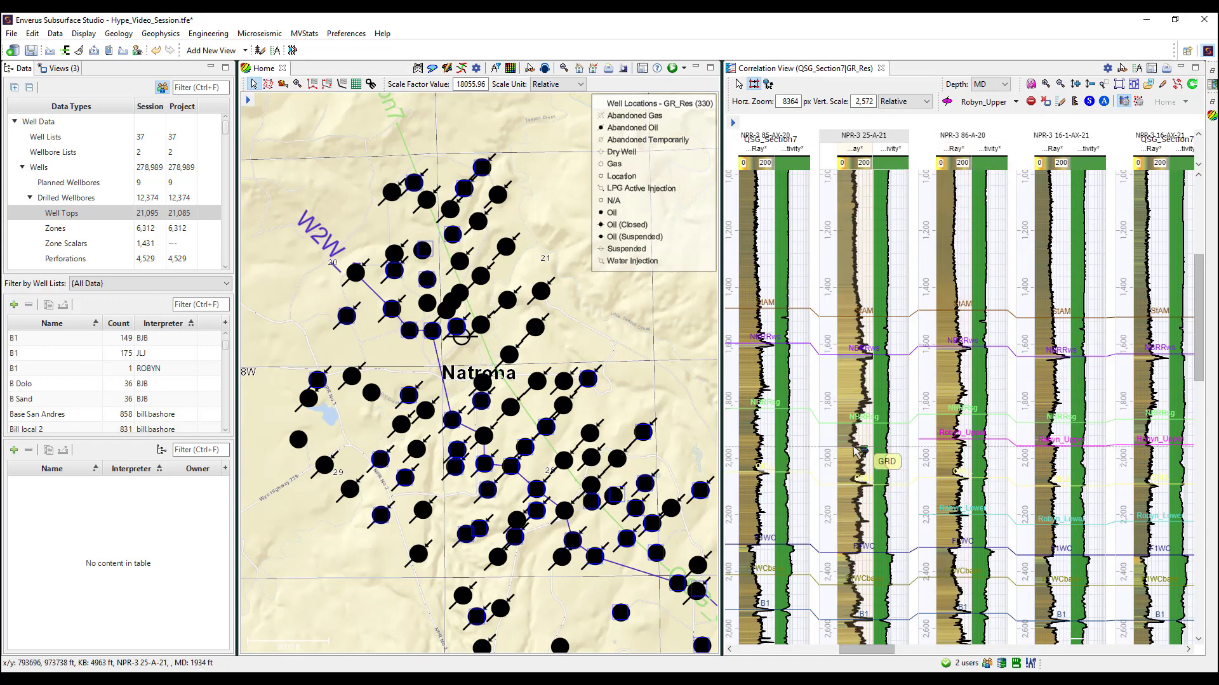
left_click(758, 439)
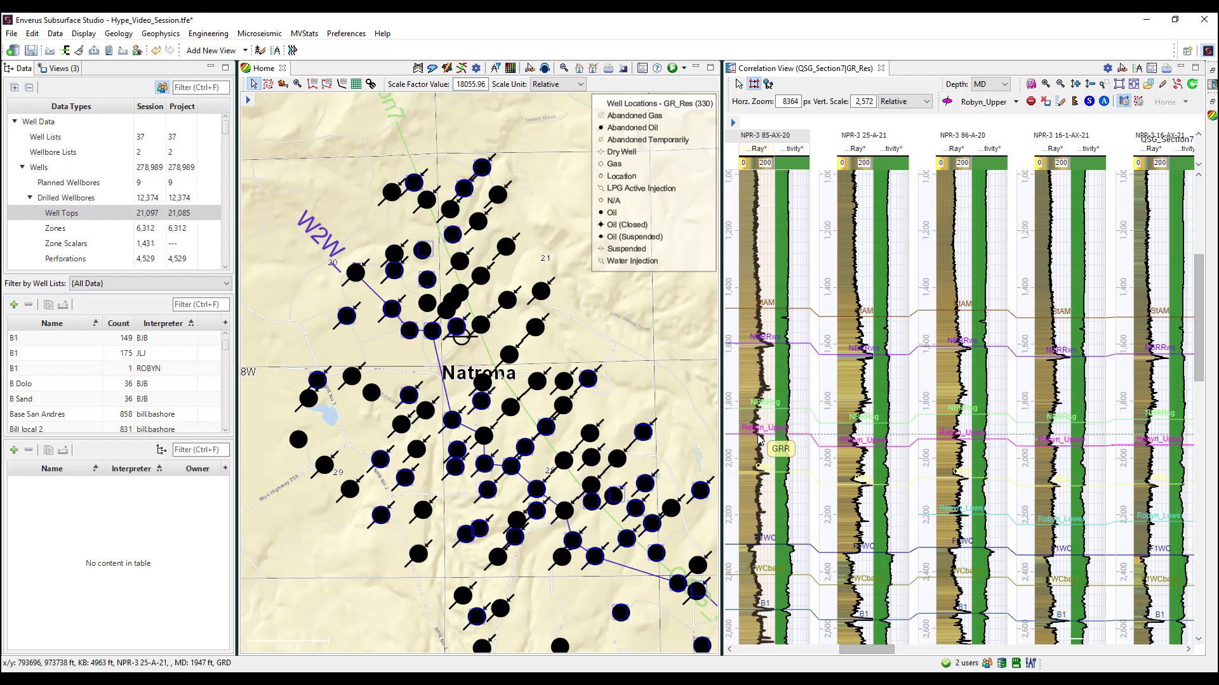
Edit the QSG_Section7 projected transect on the map, enable Auto Commit and shift the transect west
right_click(507, 386)
left_click(544, 411)
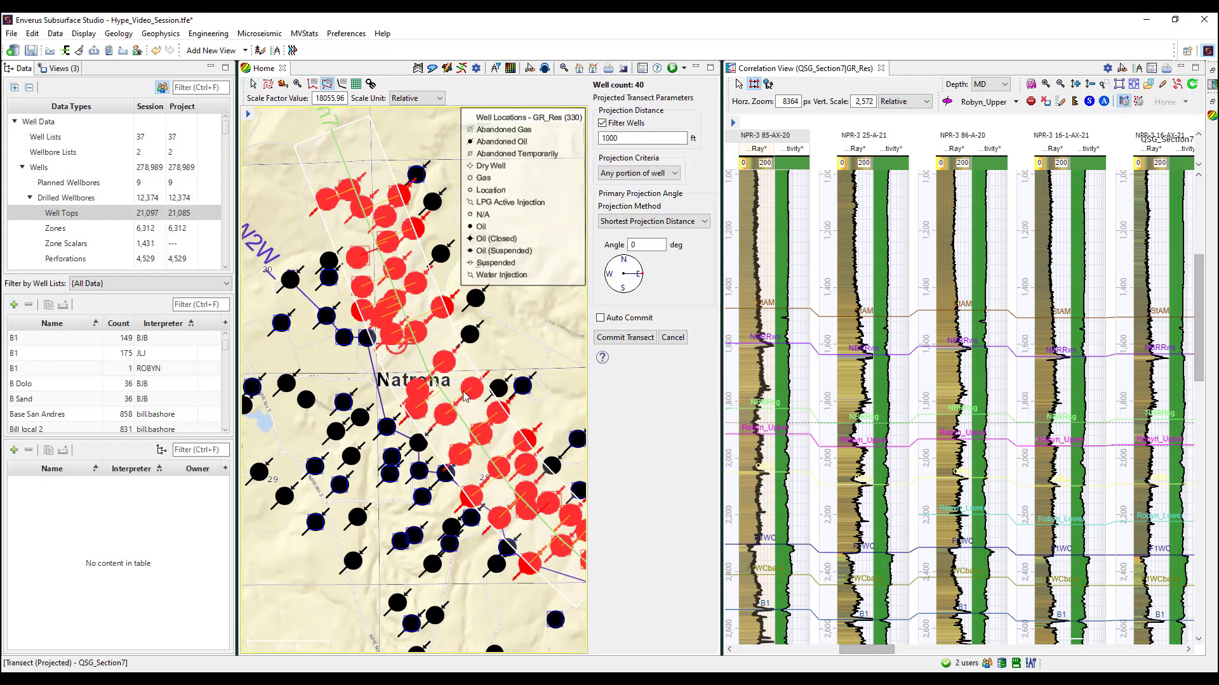
left_click(602, 337)
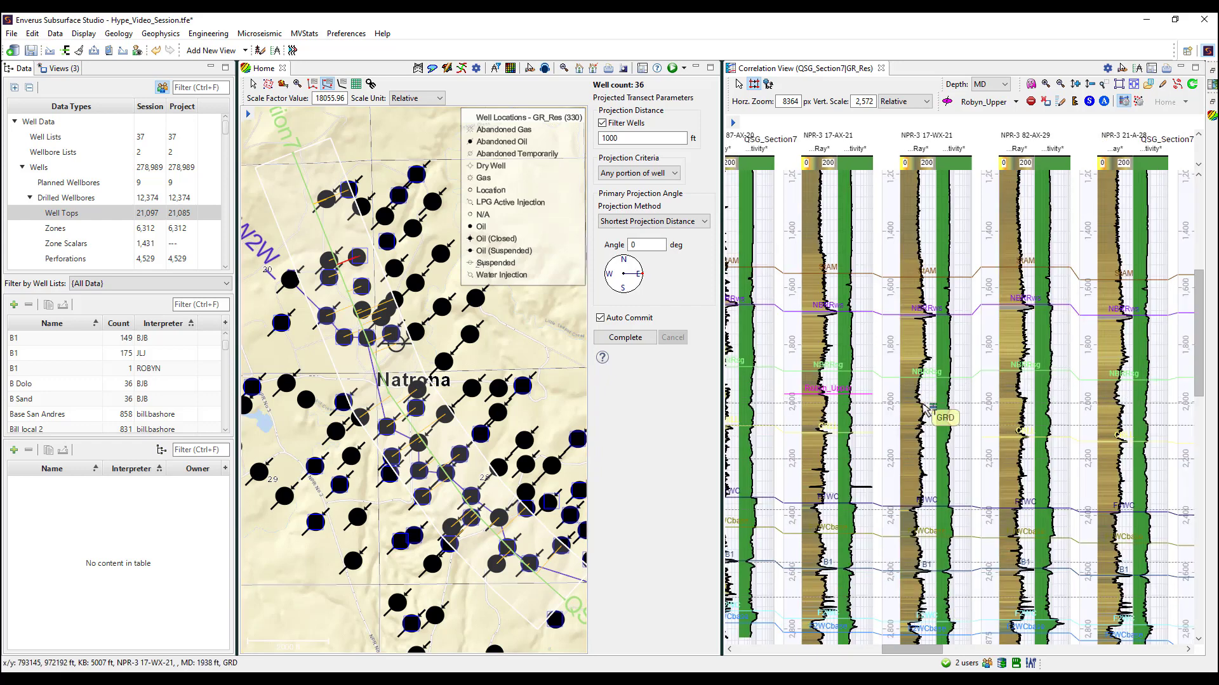
Pick the Robyn_Upper top in wells NPR-3 17-WX-21, NPR-3 82-AX-29 and NPR-3 21-A-28
left_click(926, 406)
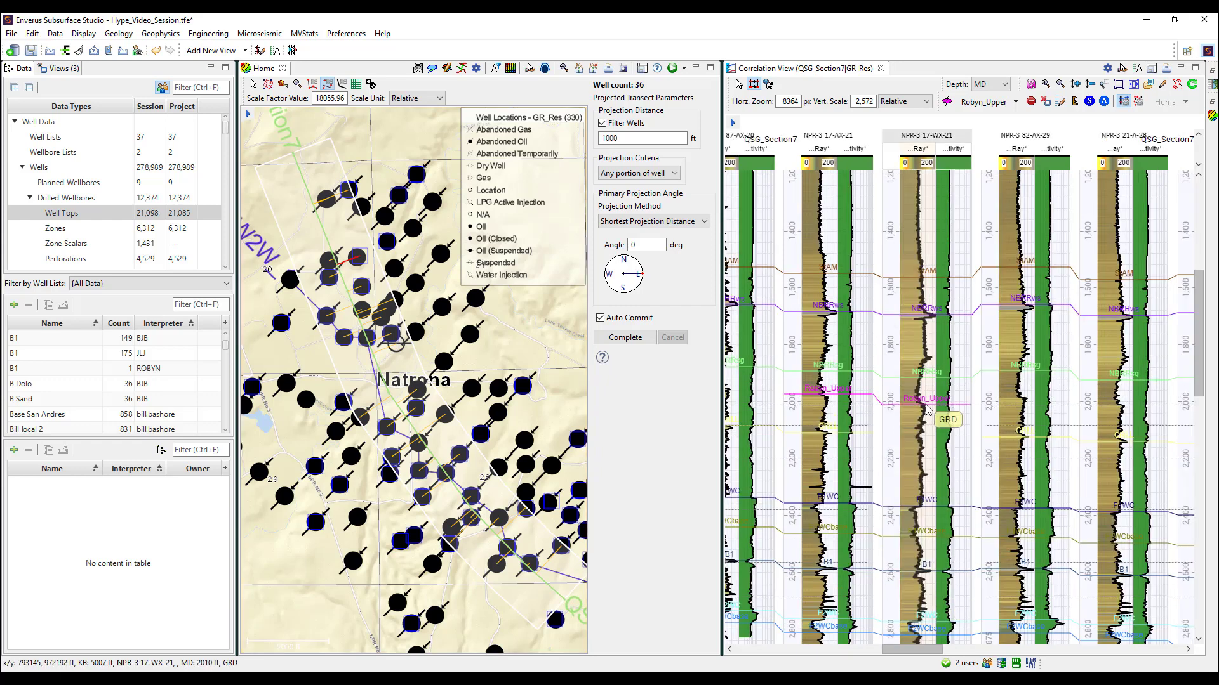
left_click(1025, 396)
left_click(1124, 411)
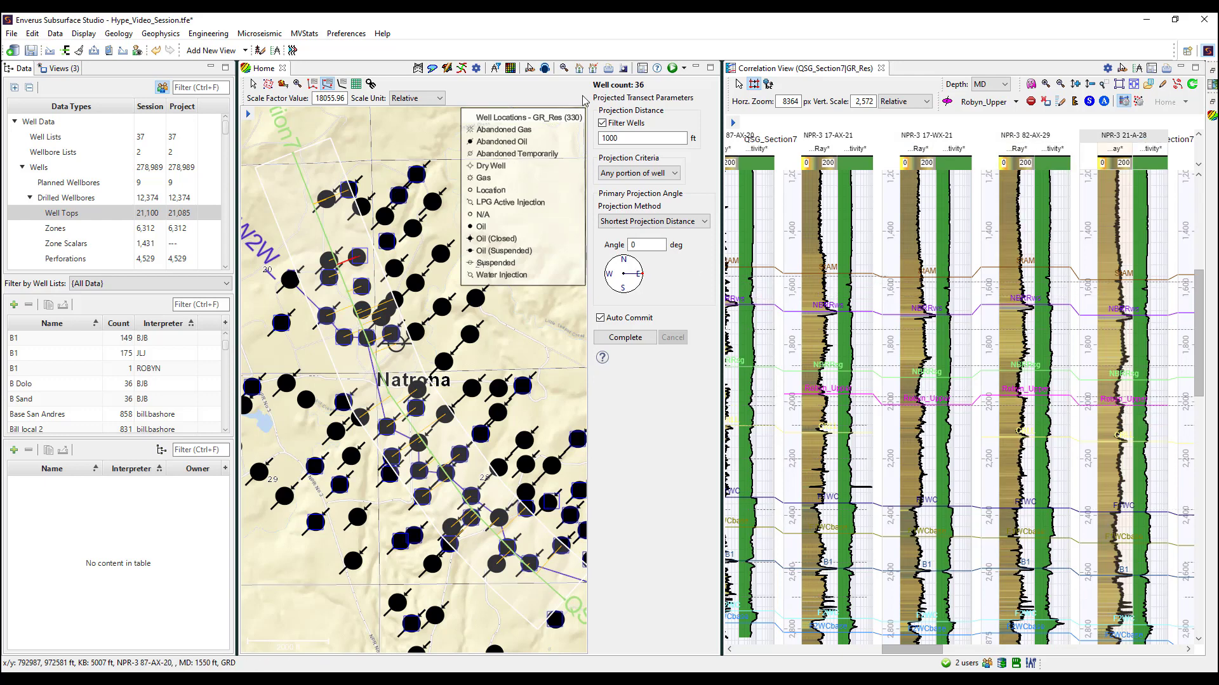
Open the 2D Mapping Utility, collapse the data panel and add Well Tops as the input data type
left_click(510, 69)
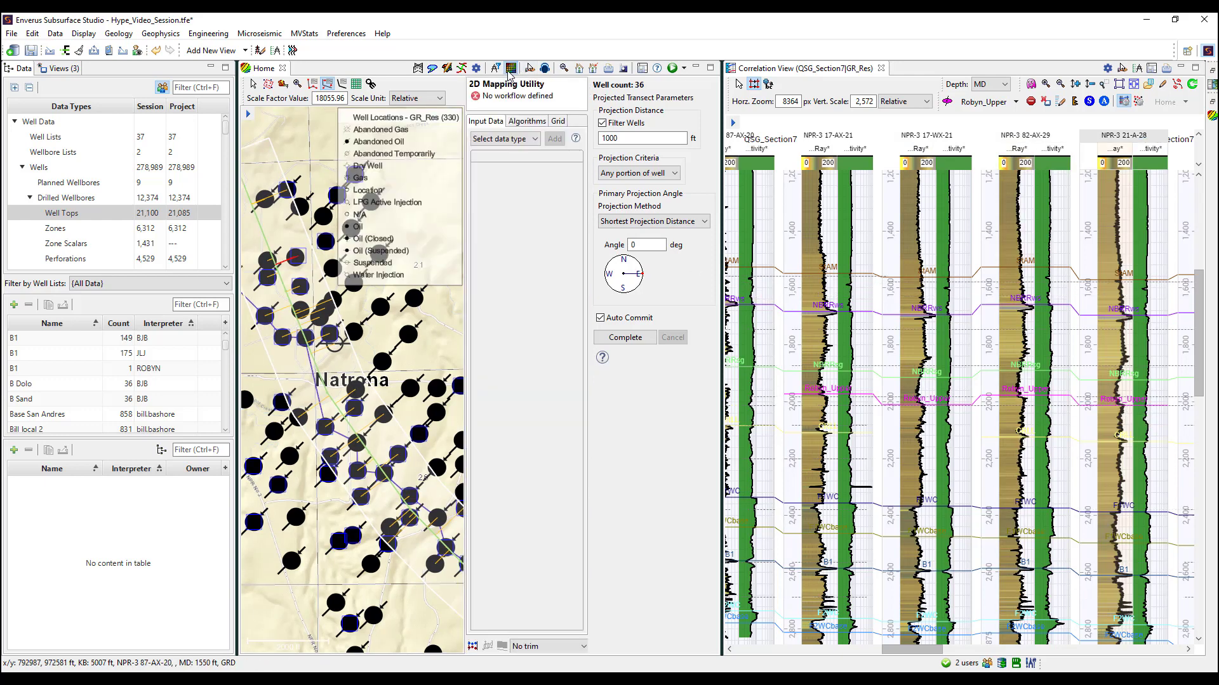
left_click(210, 66)
left_click(353, 139)
left_click(348, 190)
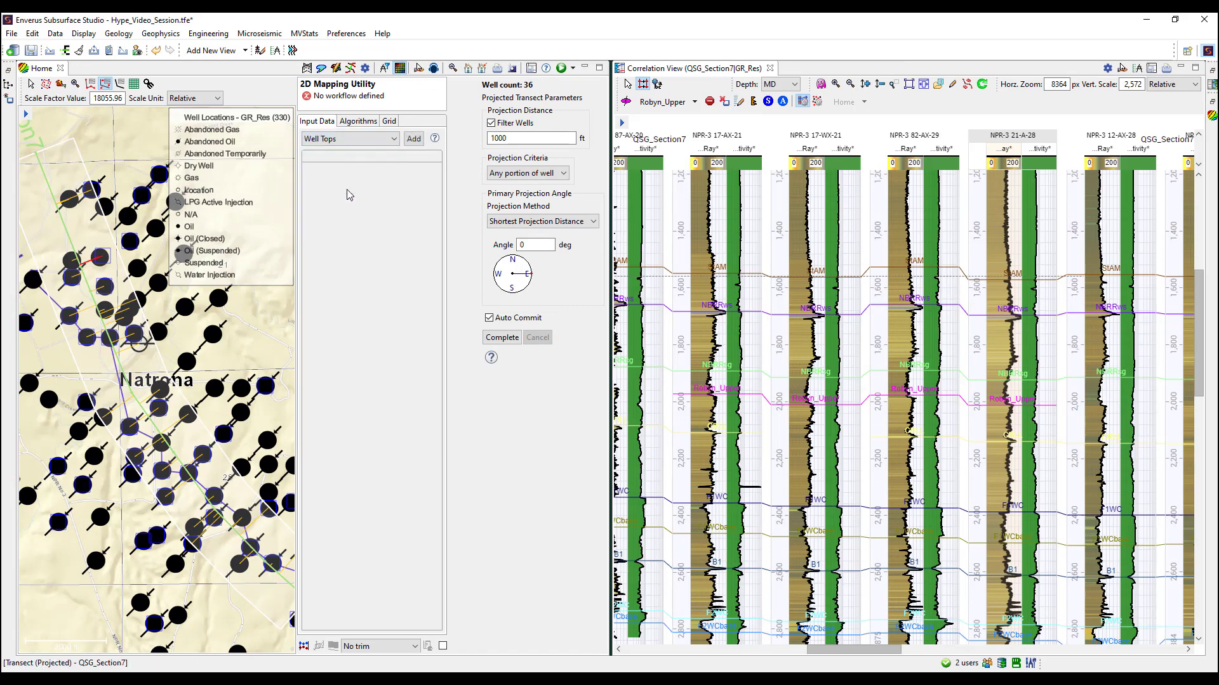
left_click(414, 139)
Choose the Robyn_Upper well top, rather than an alias, as the mapping source data
left_click(418, 182)
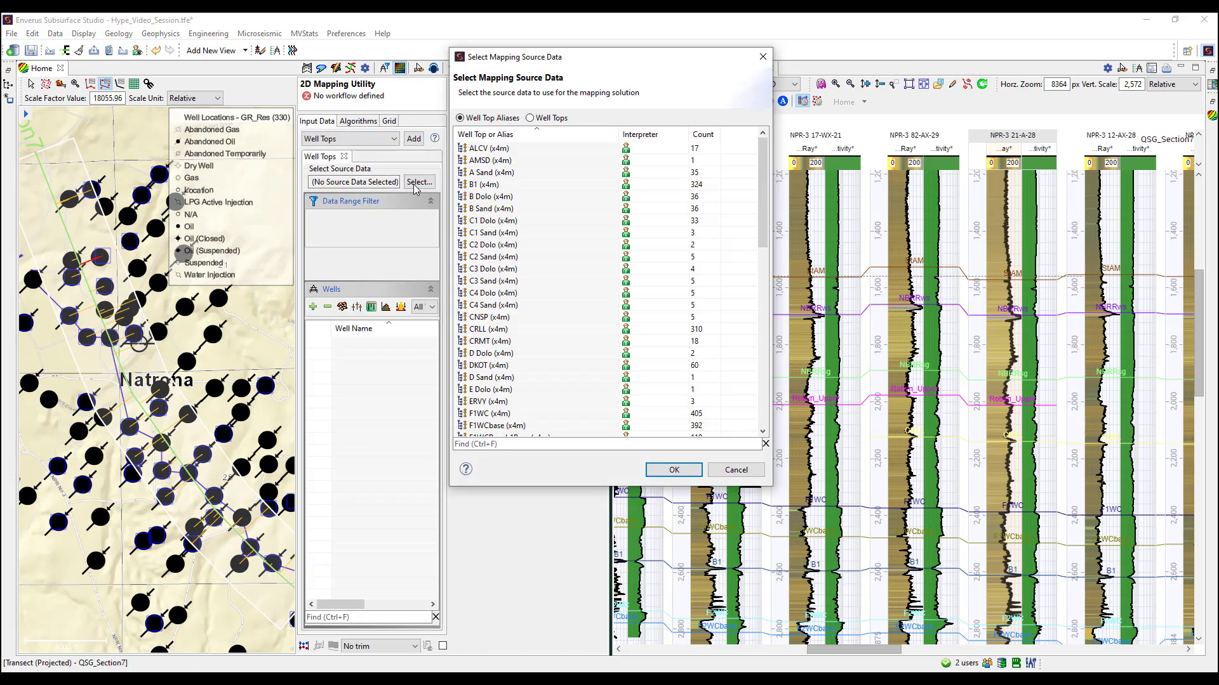
left_click(530, 118)
scroll(517, 346, "down", 5)
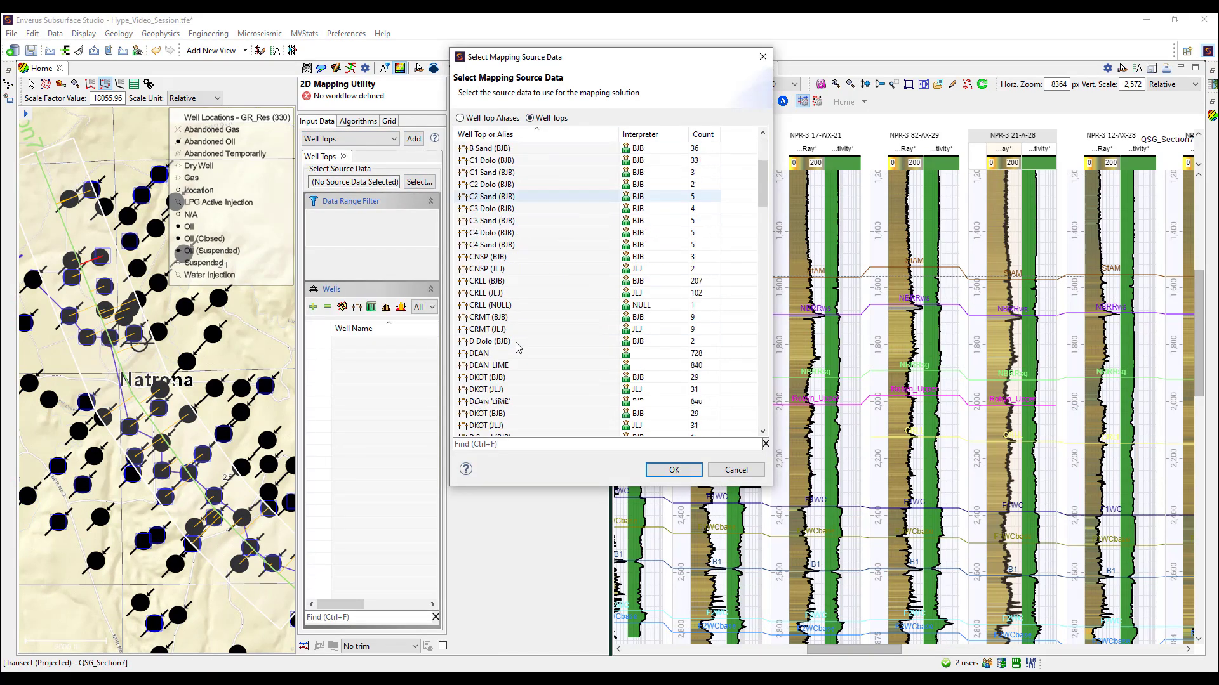
scroll(516, 369, "down", 8)
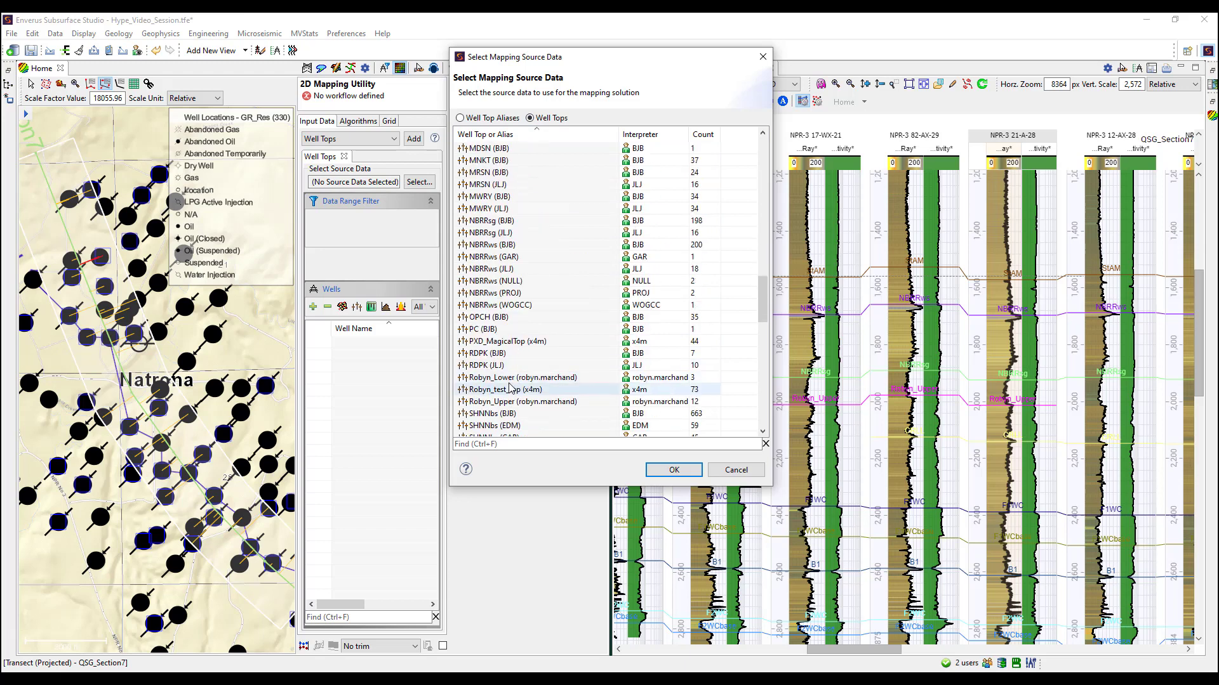
left_click(514, 401)
left_click(674, 470)
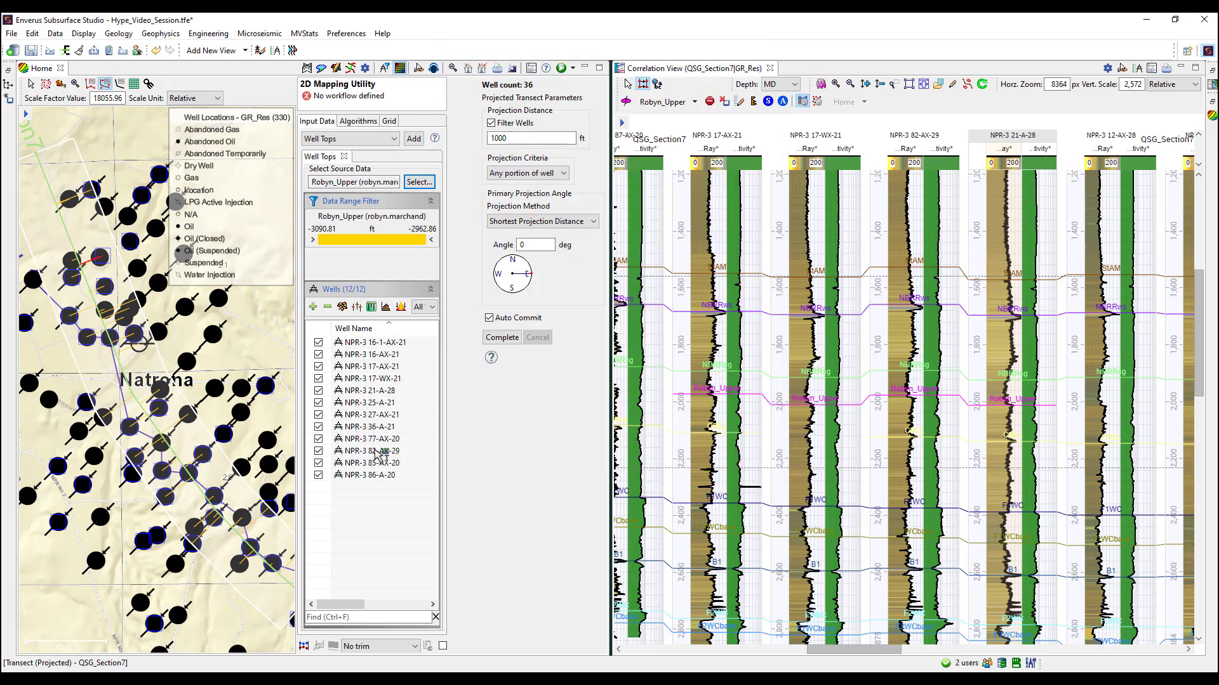
Enable live updating of the Robyn_Upper map and show its input data points on the Home map
left_click(443, 646)
left_click(302, 648)
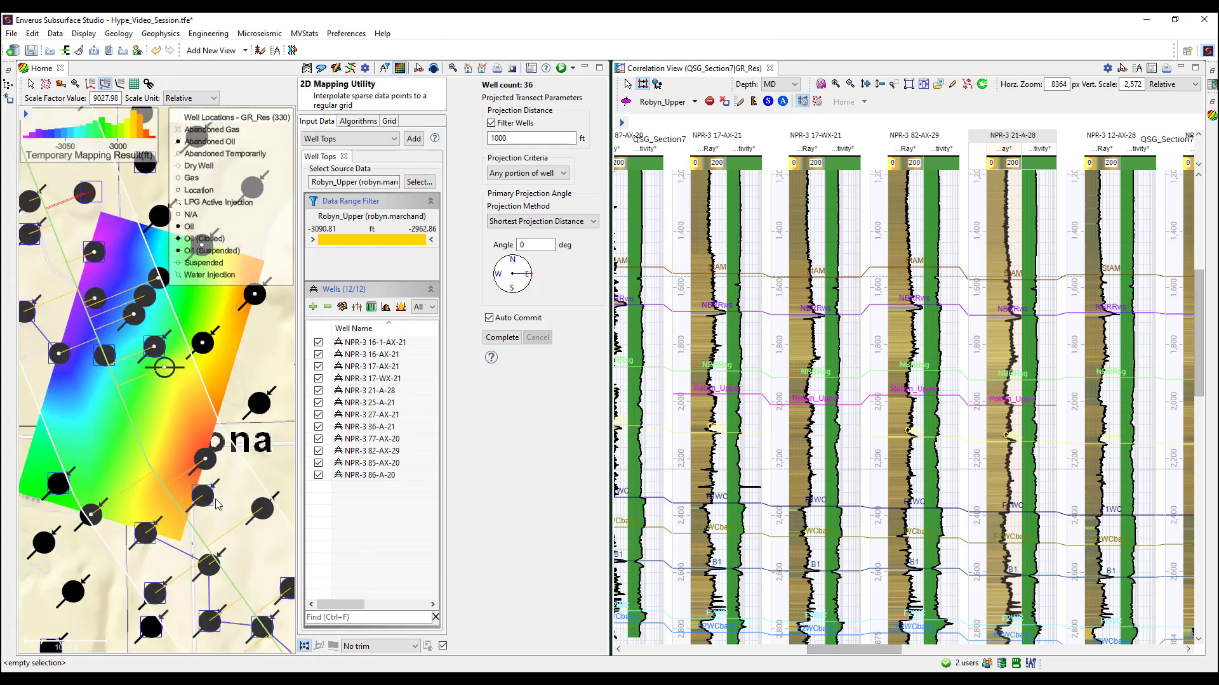
scroll(216, 500, "down", 2)
scroll(216, 500, "up", 1)
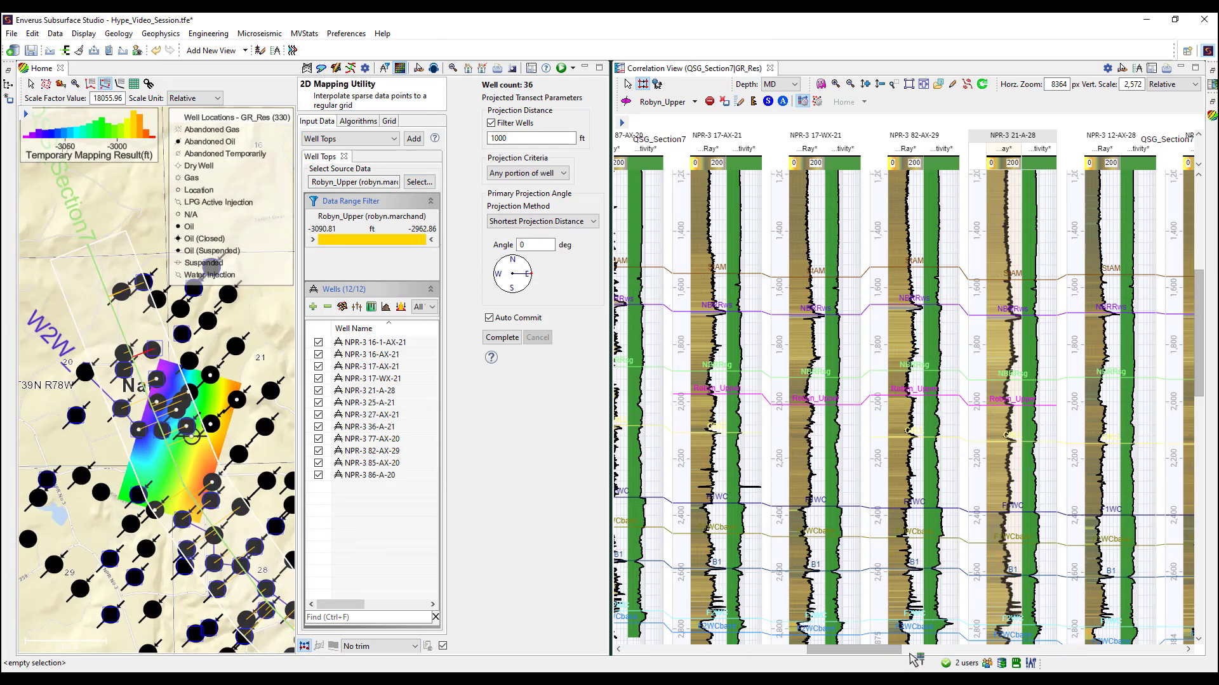
Pick the Robyn_Upper top in wells NPR-3 12-AX-28, 22-AX-28, 32-A-28, 14-LX-28-WD and 23-A-28
left_click_drag(896, 650, 914, 651)
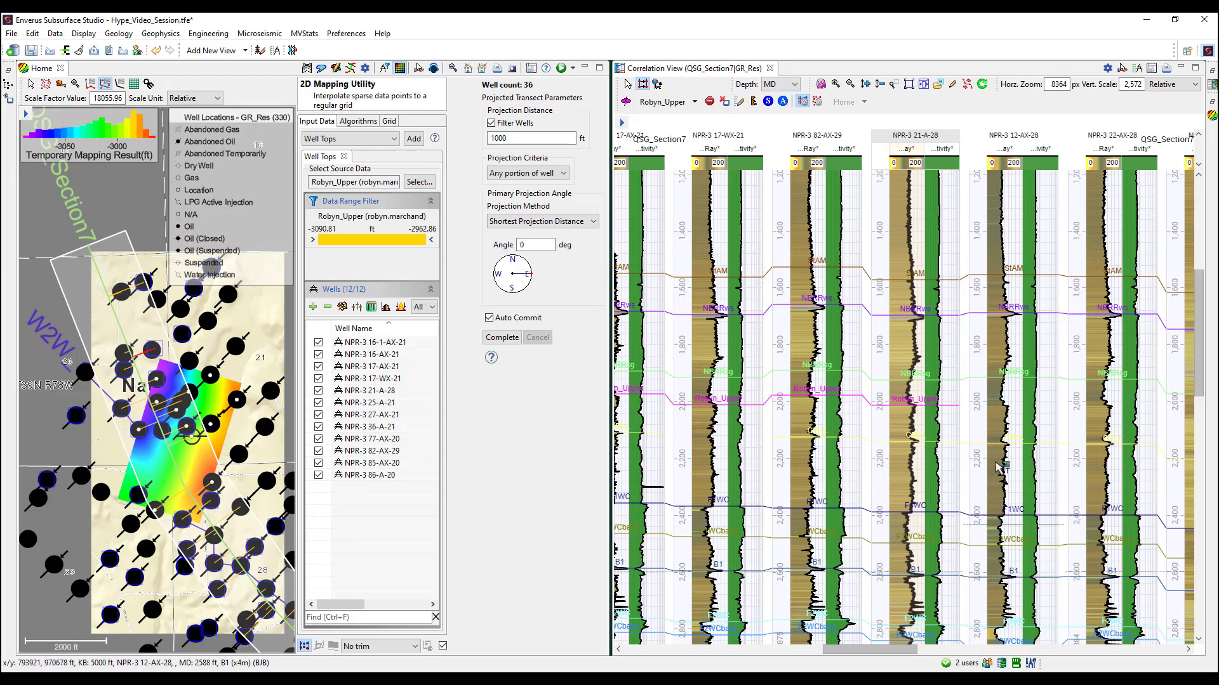
left_click(1010, 410)
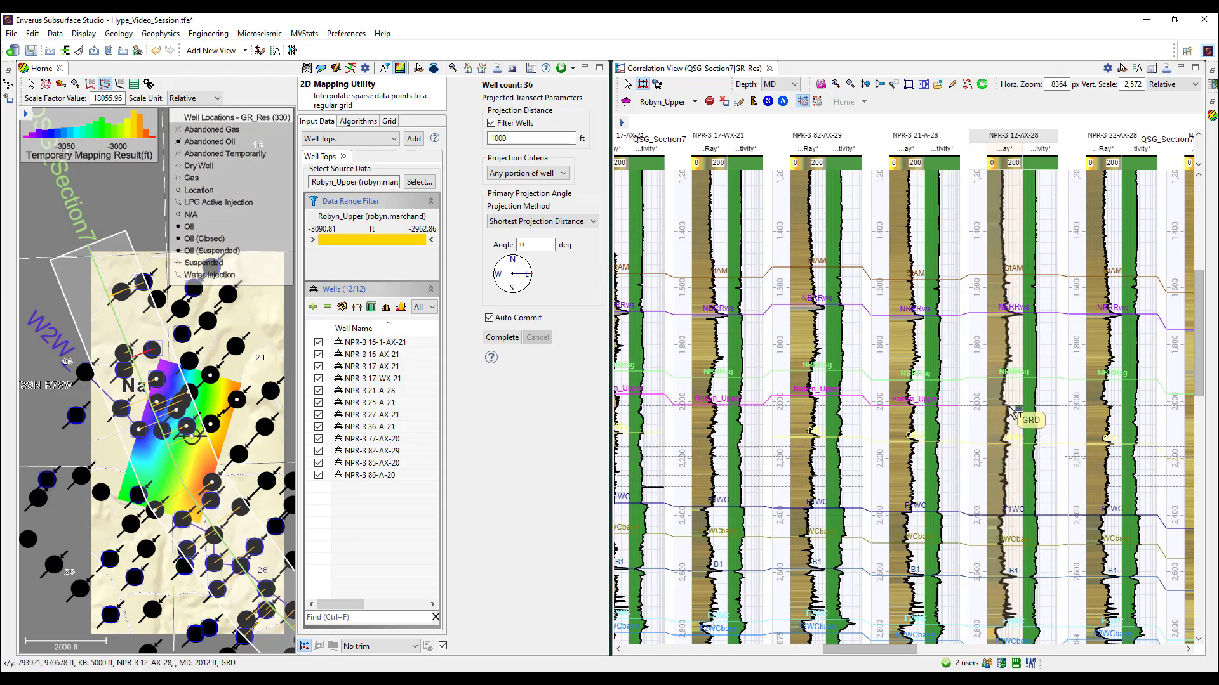
left_click(1106, 408)
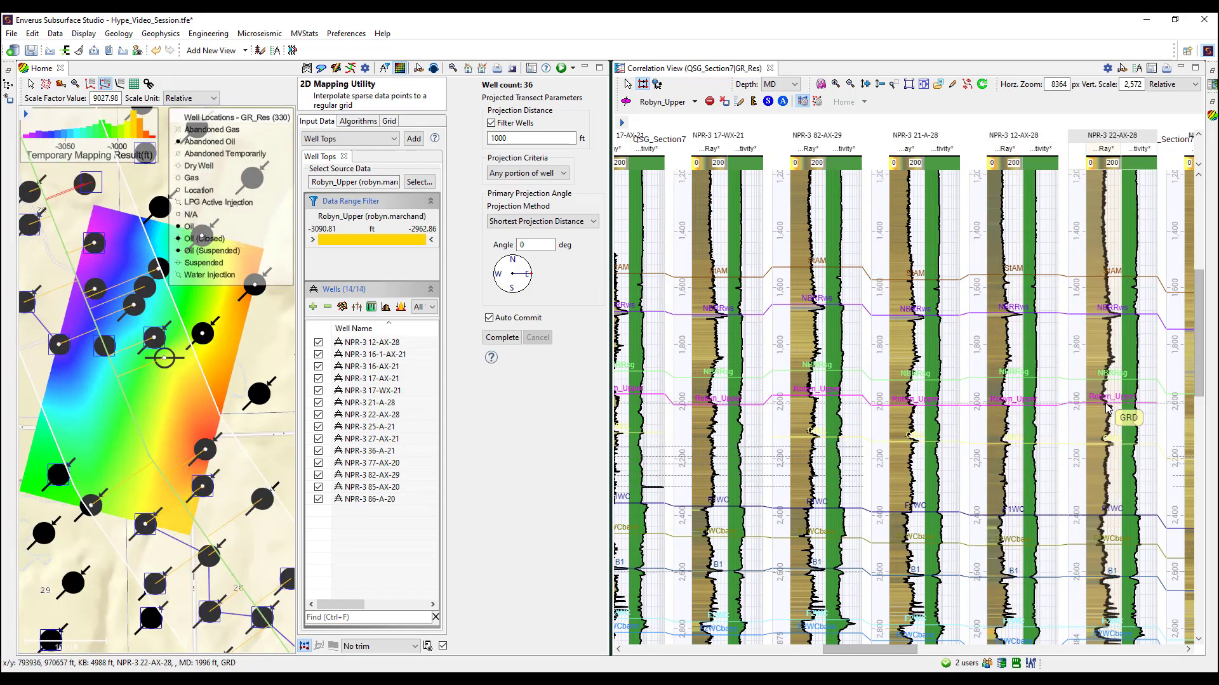
left_click_drag(889, 649, 930, 650)
left_click(960, 426)
left_click(1044, 419)
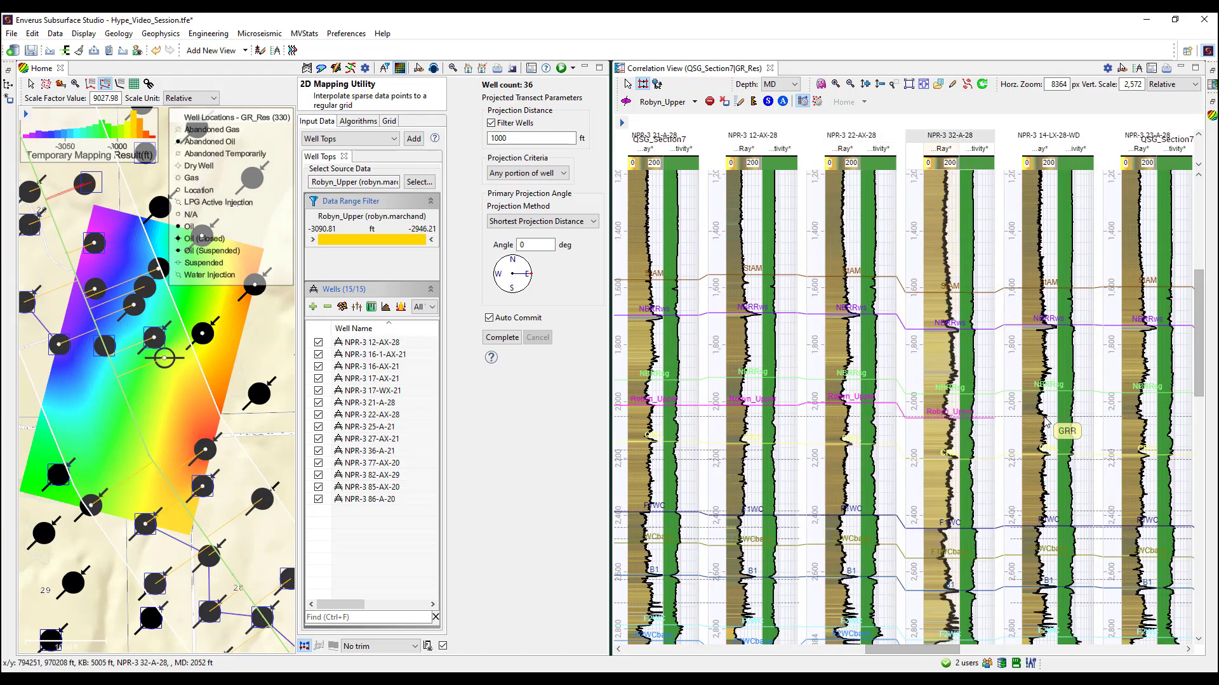
left_click(1143, 422)
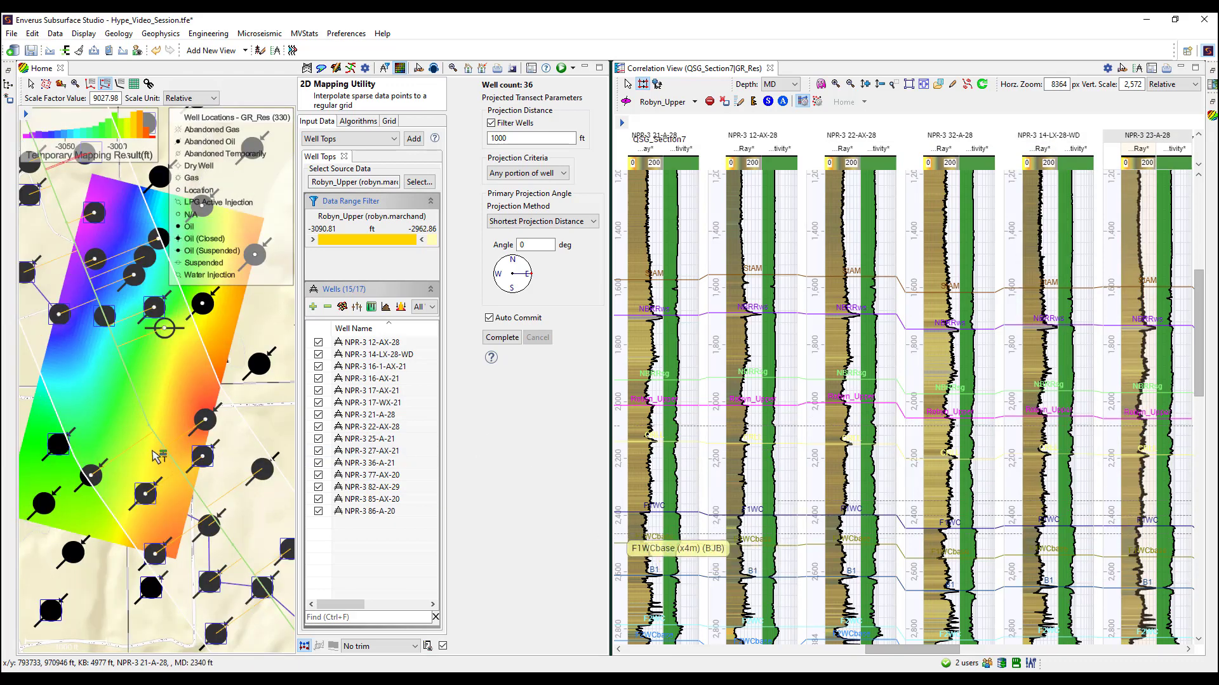
scroll(153, 456, "down", 1)
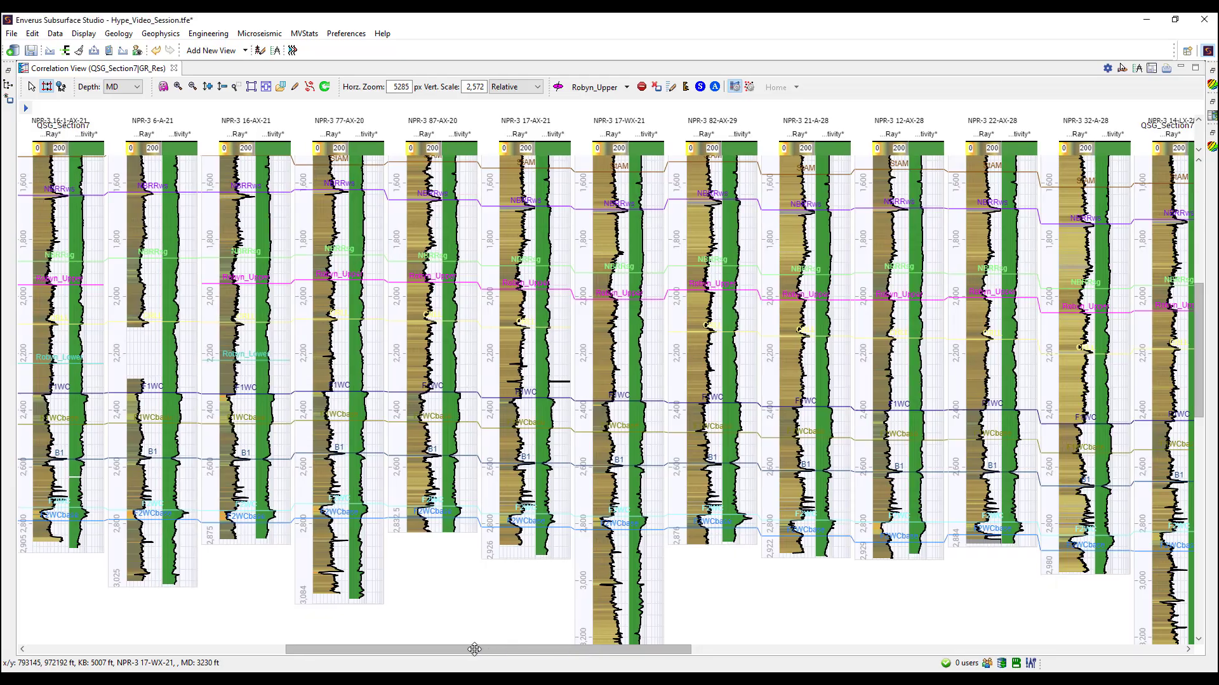
Pick the Robyn_Upper top in well NPR-3 76-AX-20 in the correlation section
left_click_drag(474, 649, 254, 648)
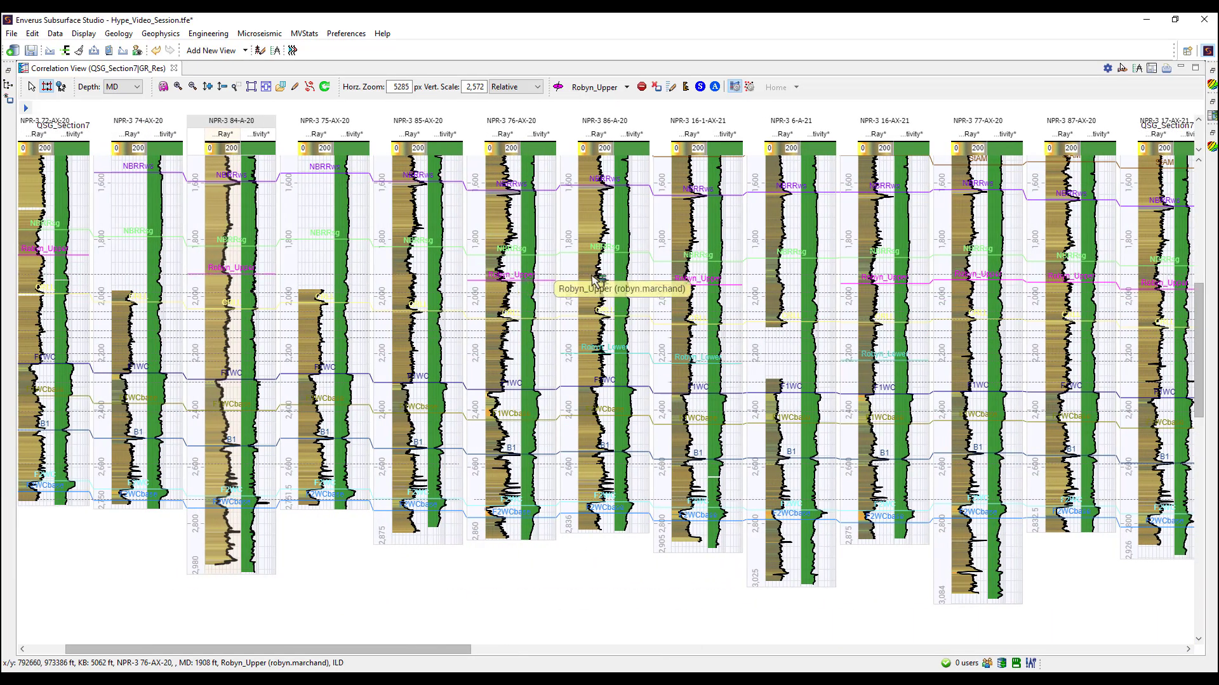
left_click(506, 286)
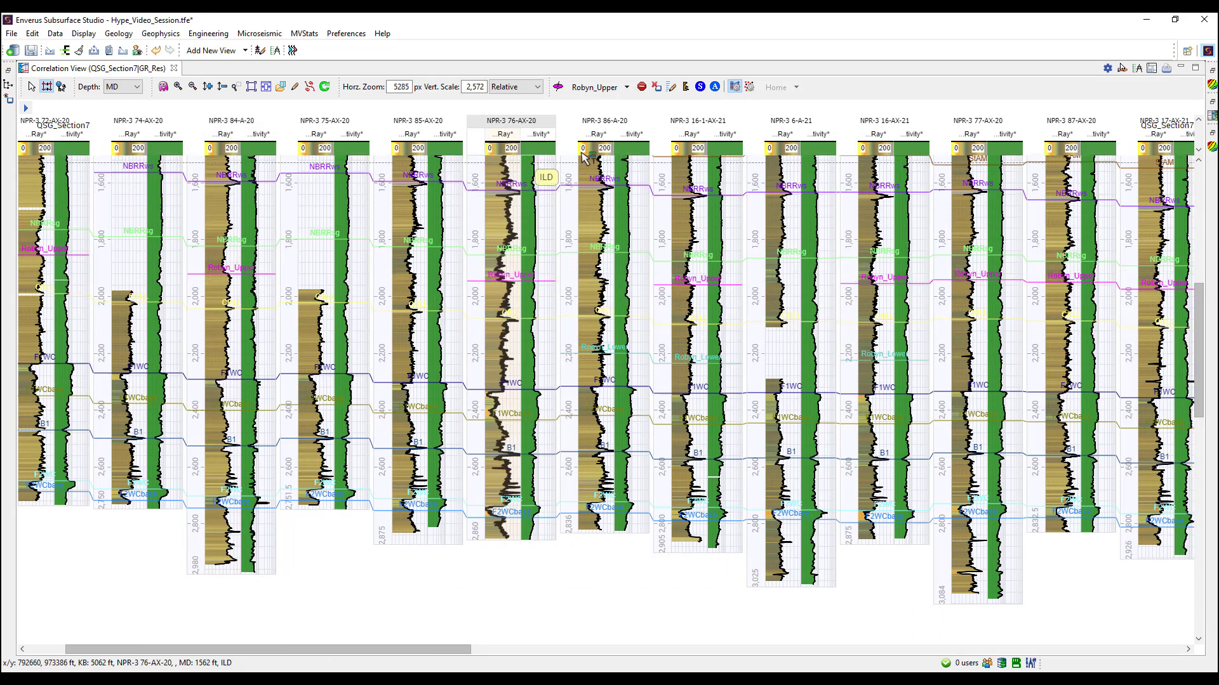
Select Gamma Ray as the log alias for automatic tops picking
left_click(685, 91)
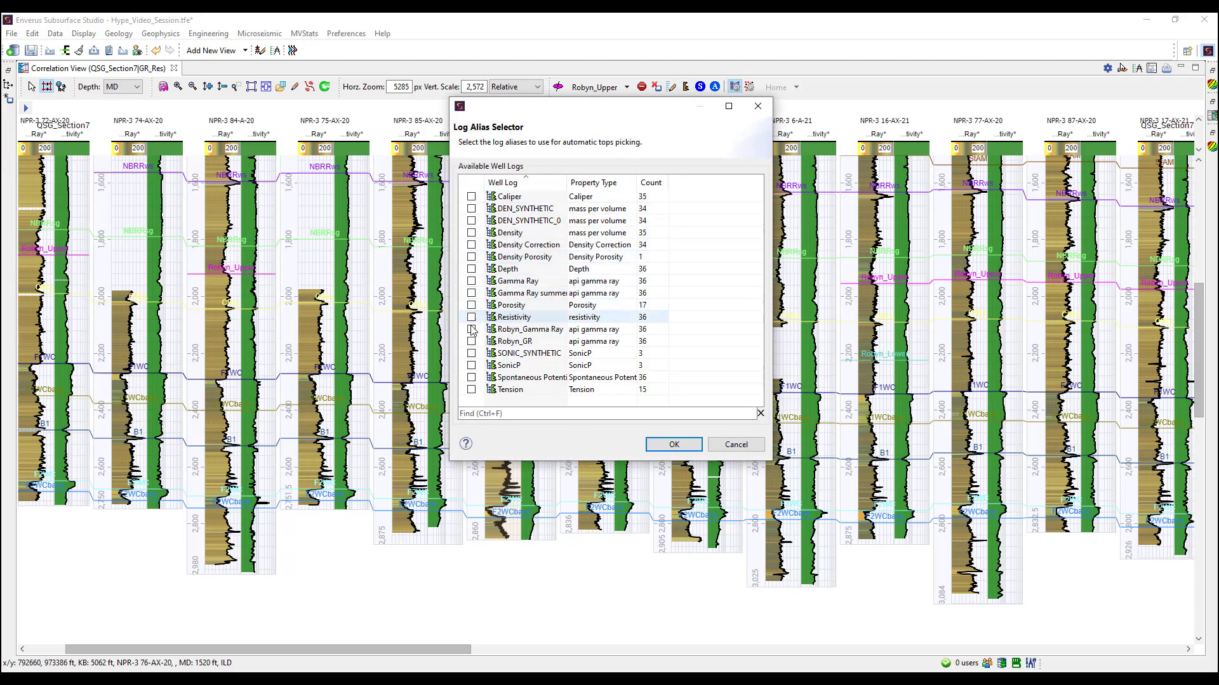
left_click(471, 280)
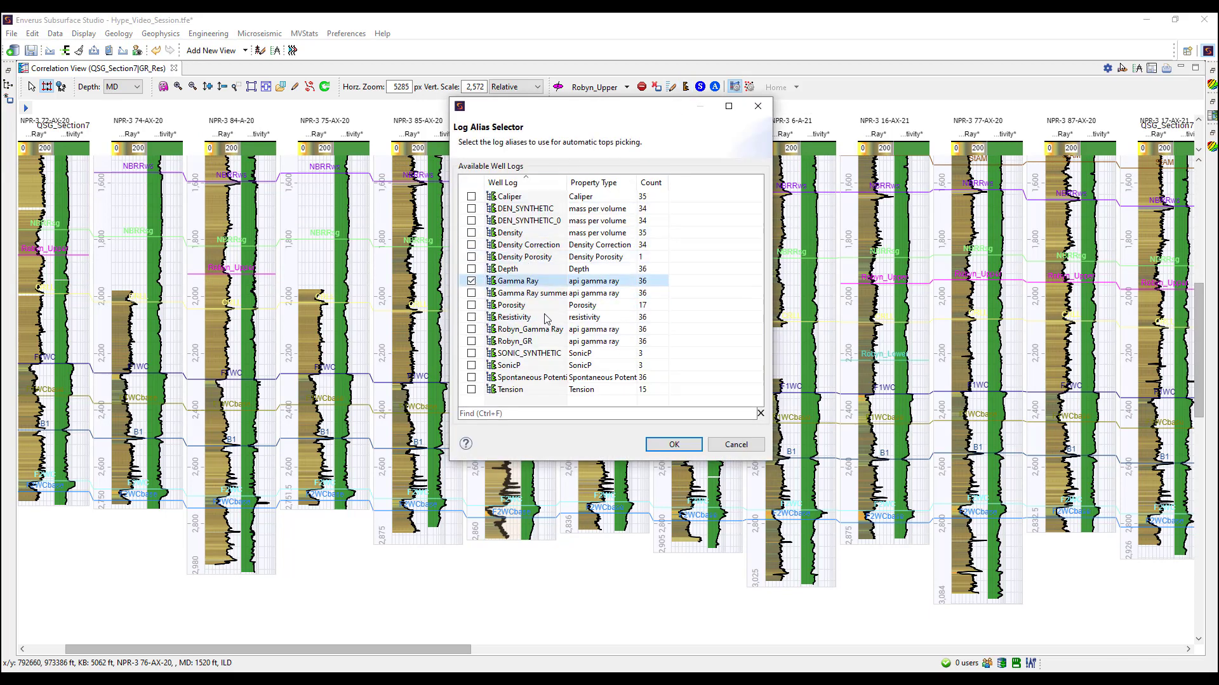
left_click(672, 444)
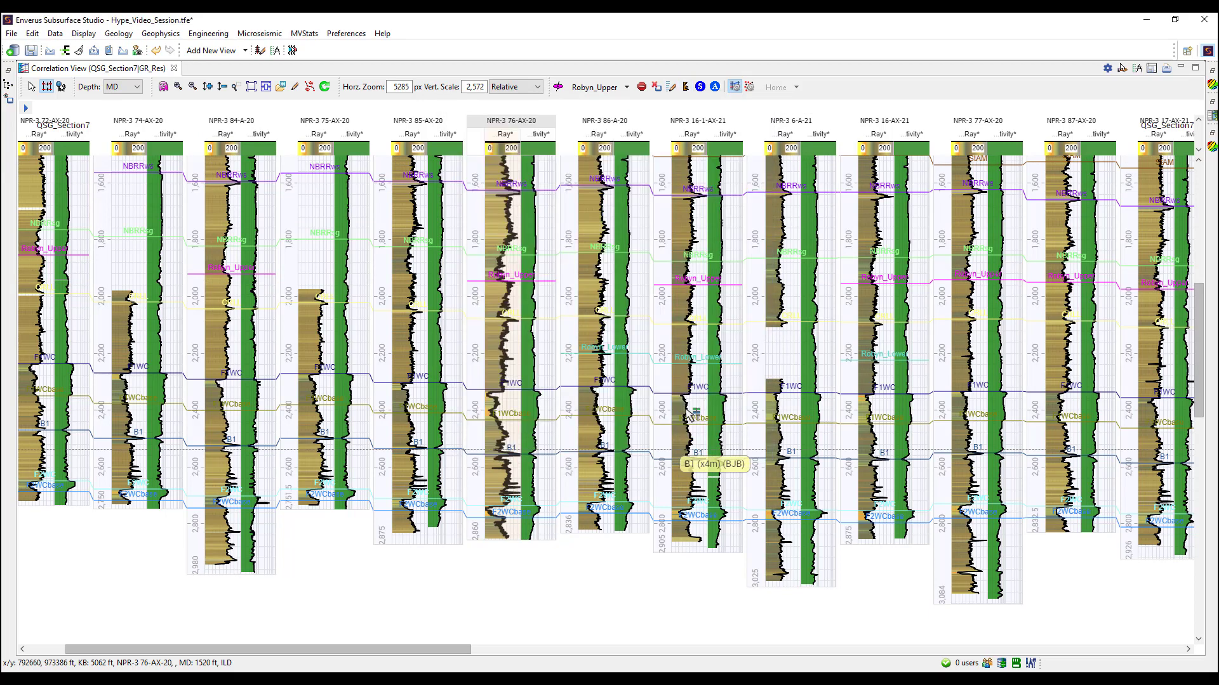
Set the auto top picking parameters to a maximum shift of 750 ft and a picker radius of 25000 ft
left_click(673, 88)
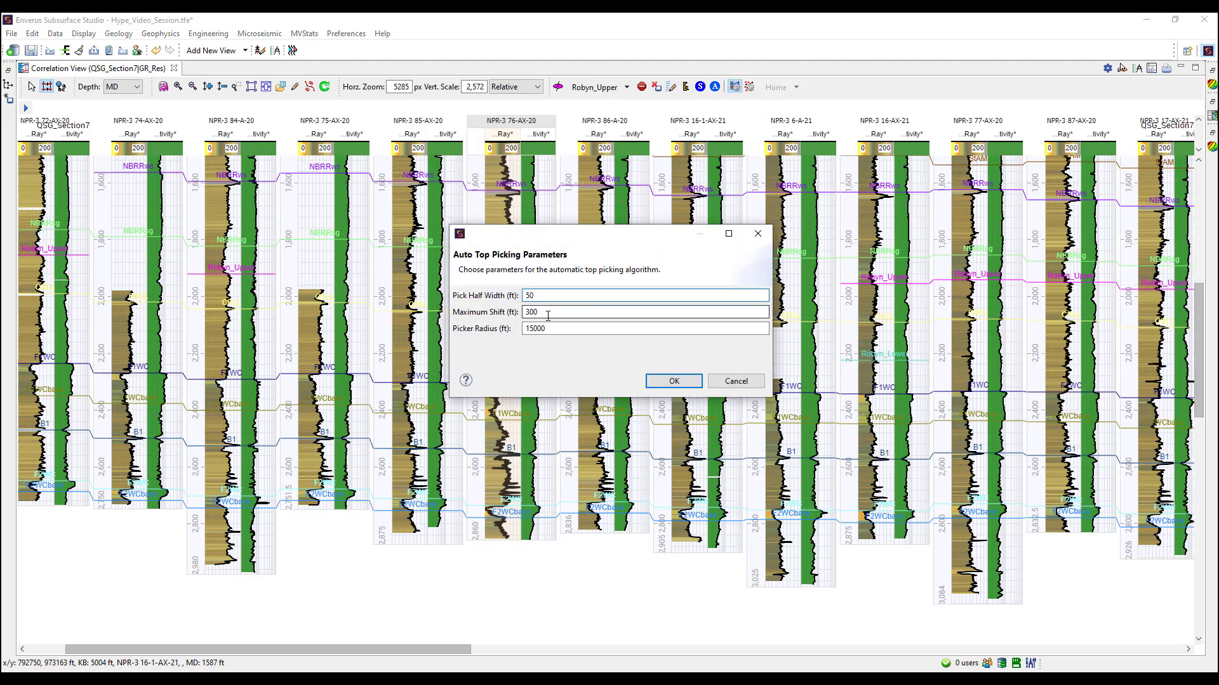
left_click_drag(547, 316, 474, 315)
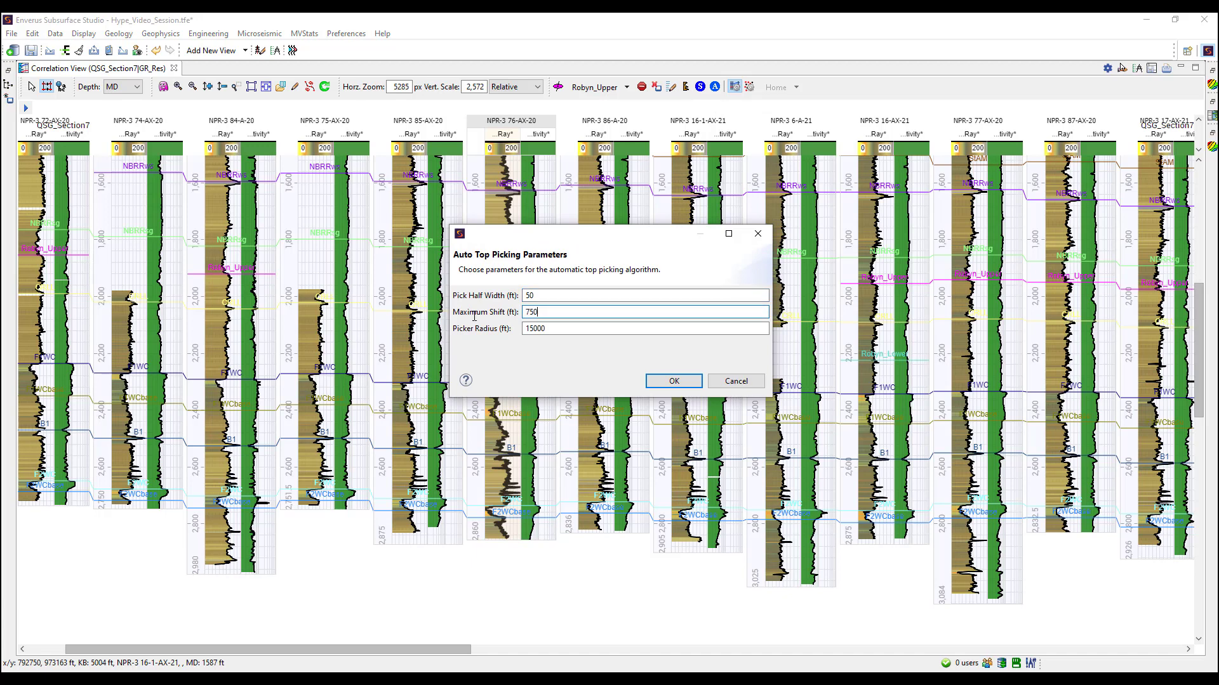
type("750")
left_click_drag(566, 326, 512, 328)
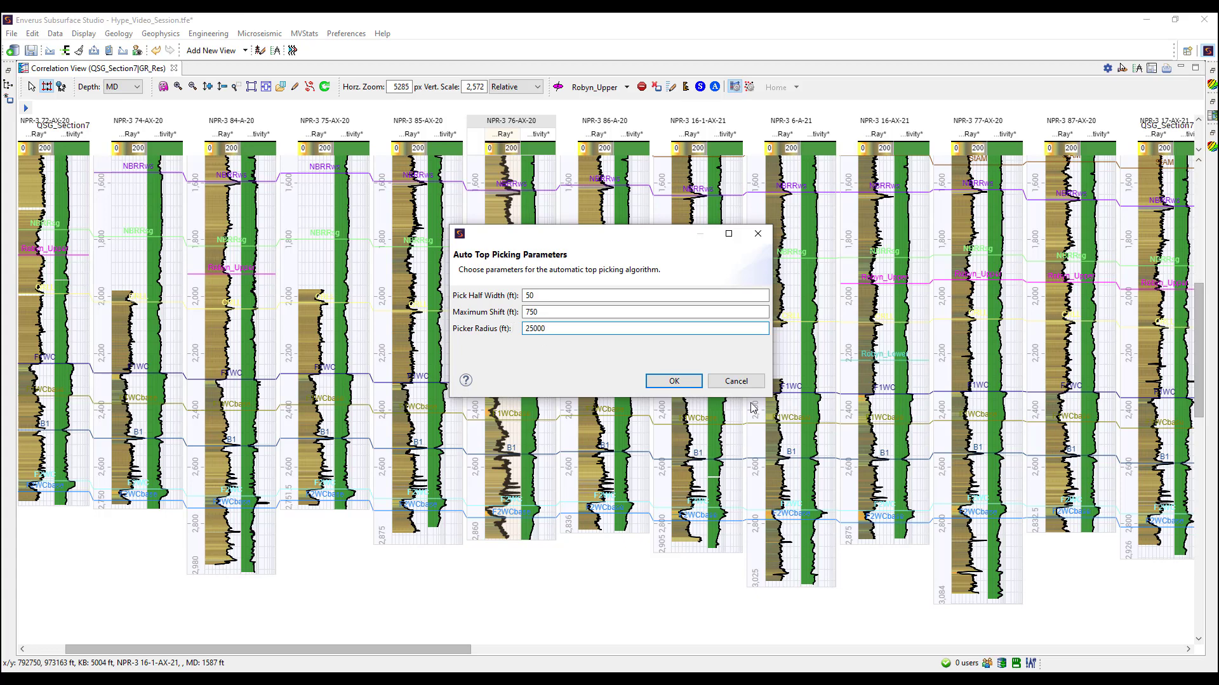
left_click(697, 388)
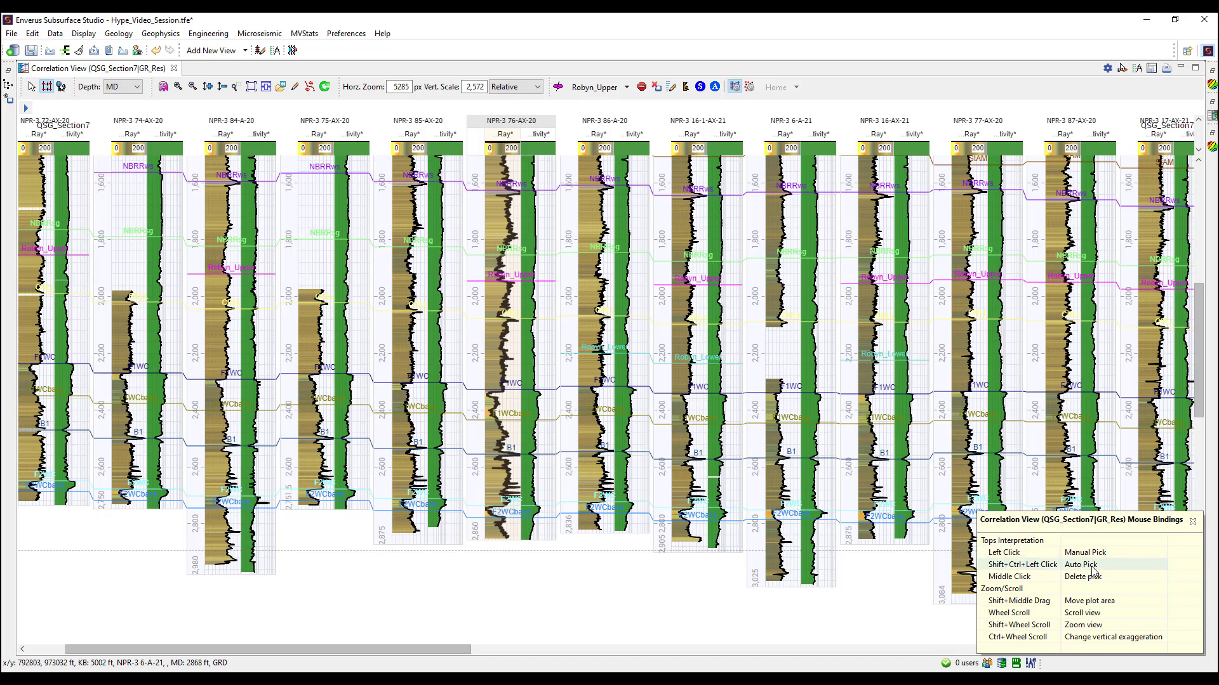
Auto-pick the Robyn_Upper top across the wells of the correlation section
left_click(636, 578)
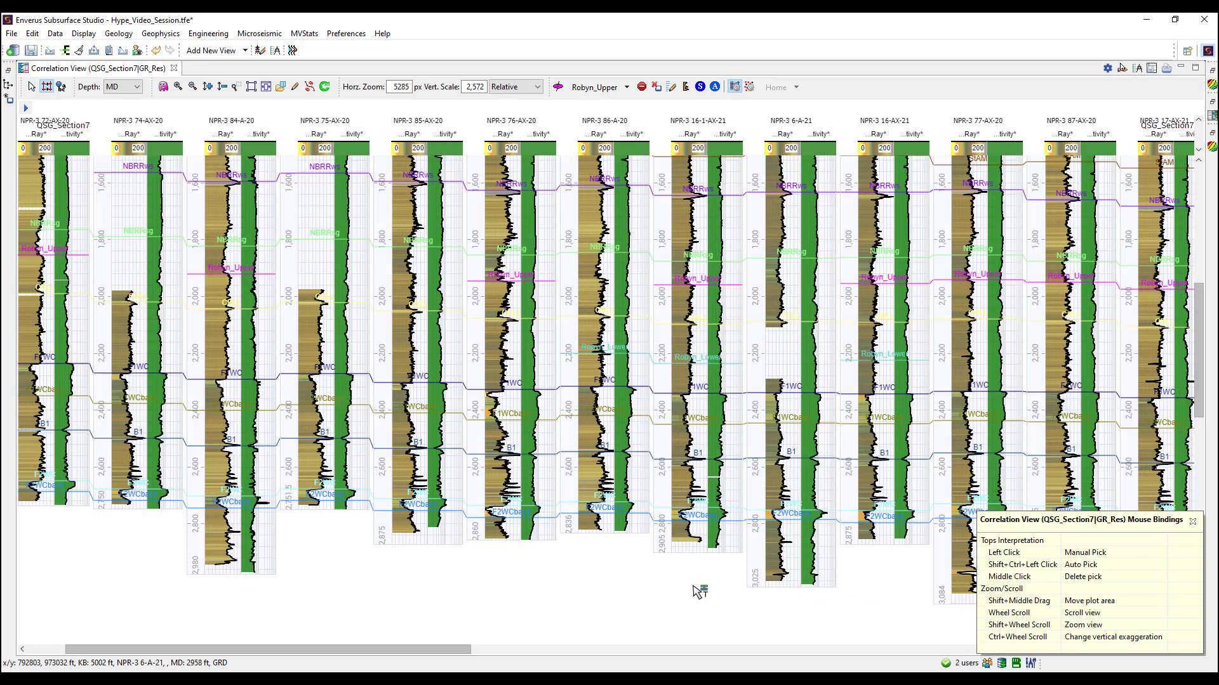
left_click(694, 439, "ctrl+shift")
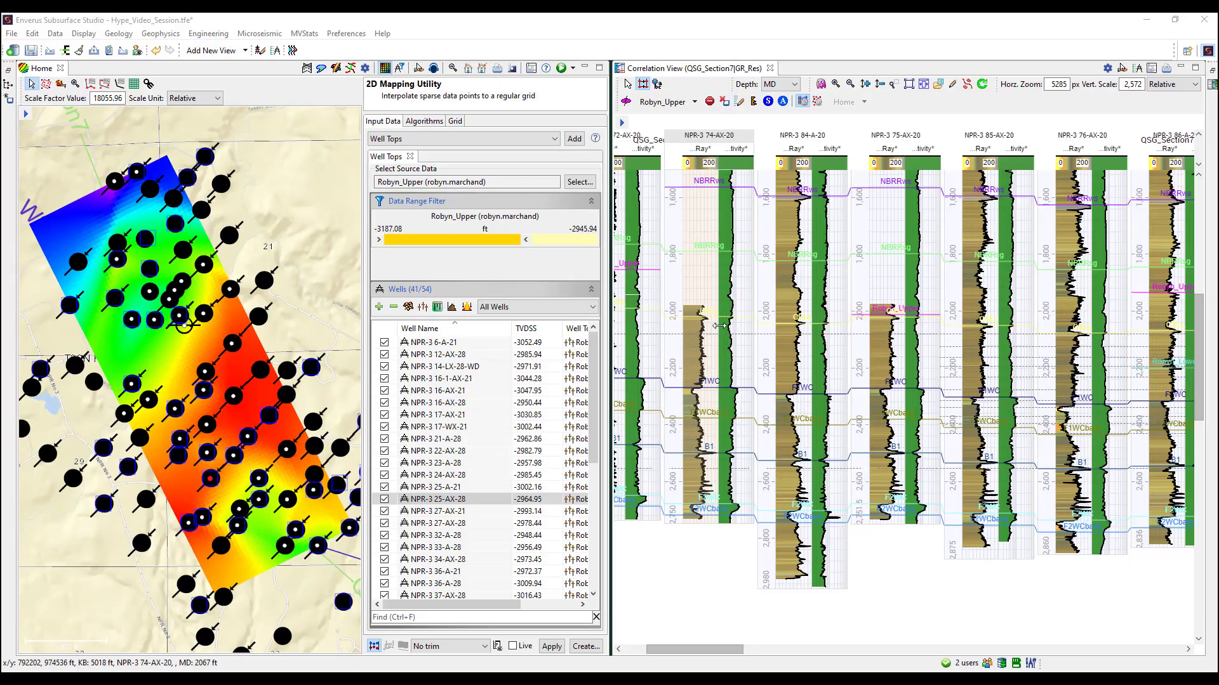
Delete the Robyn_Upper pick in well NPR-3 75-AX-20 and rerun automatic picking for the section
left_click(892, 478)
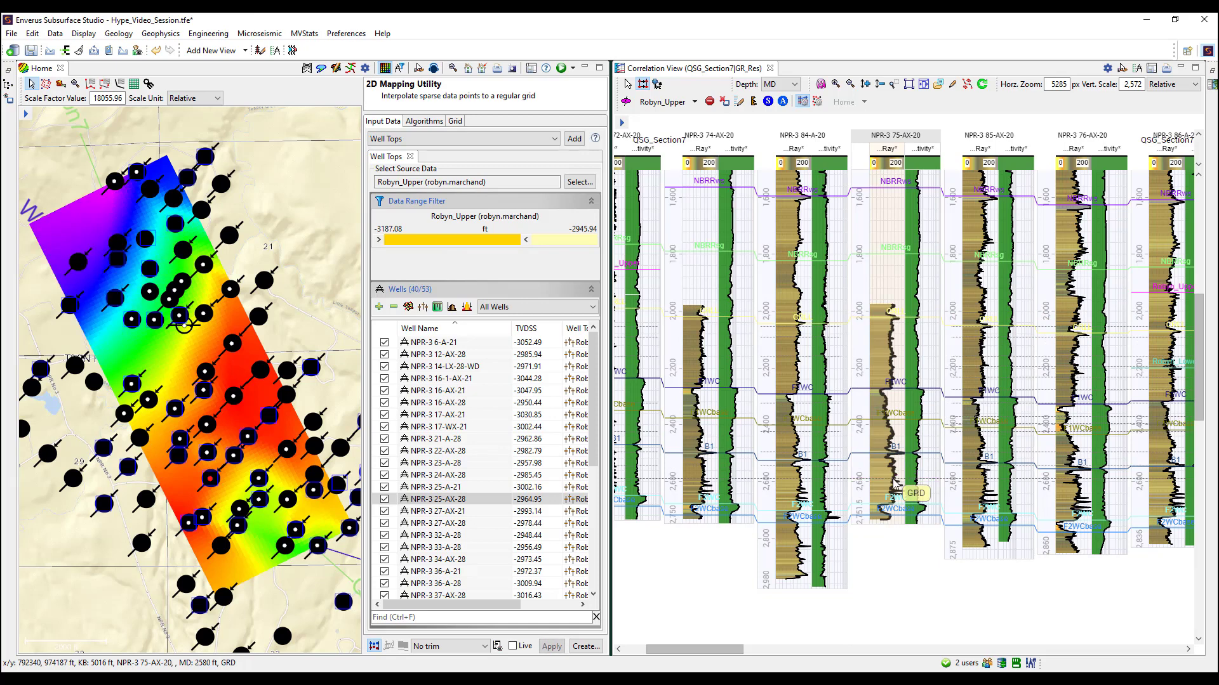
key("a")
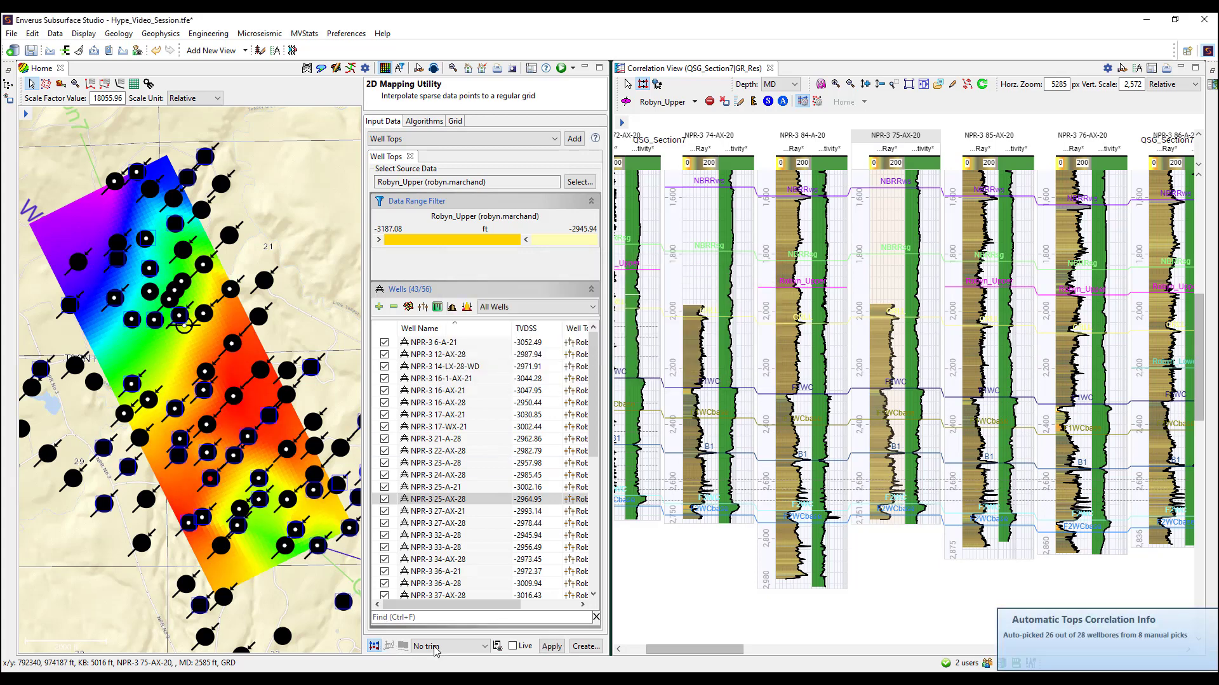
Link the correlation view to the Home map's selection and lasso the wells in and around the mapped Robyn_Upper surface
left_click(817, 103)
mouse_move(36, 286)
left_mouse_down()
mouse_move(51, 189)
mouse_move(138, 112)
mouse_move(265, 140)
mouse_move(334, 381)
mouse_move(346, 524)
mouse_move(223, 640)
mouse_move(131, 633)
mouse_move(38, 521)
mouse_move(26, 319)
left_mouse_up()
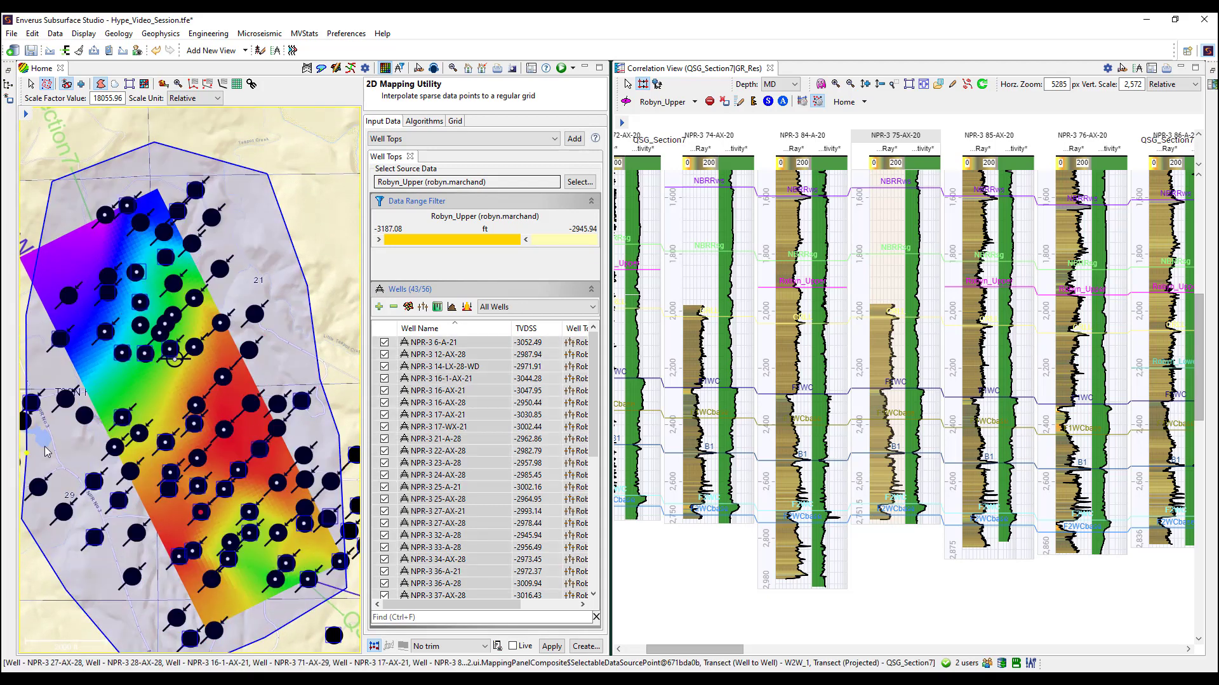
Auto-pick the Robyn_Upper top across the lassoed wells and return the map to its standard selection mode
left_click(797, 469)
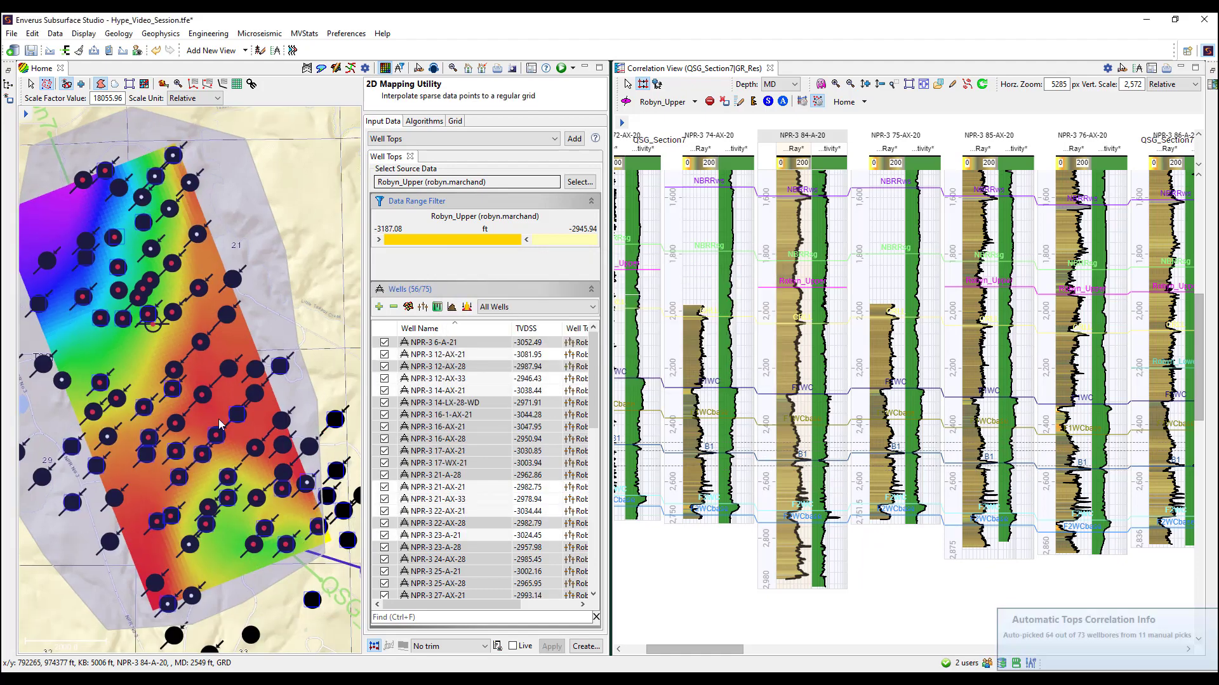
scroll(239, 356, "down", 2)
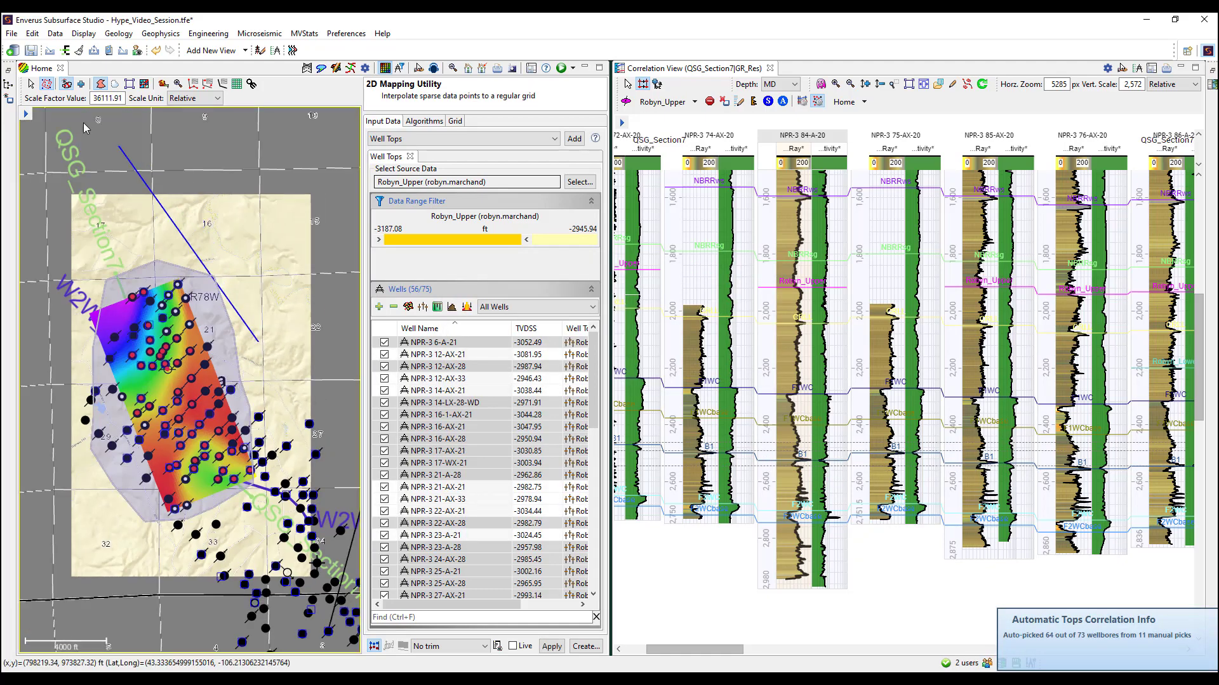
left_click(32, 86)
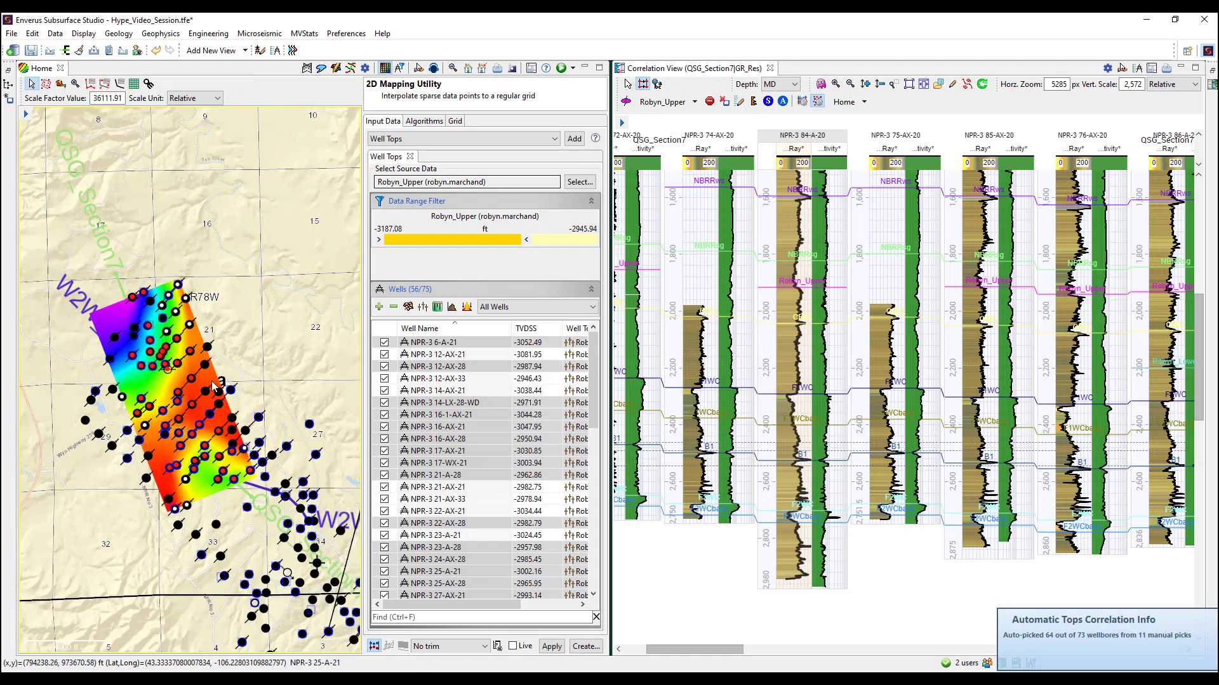
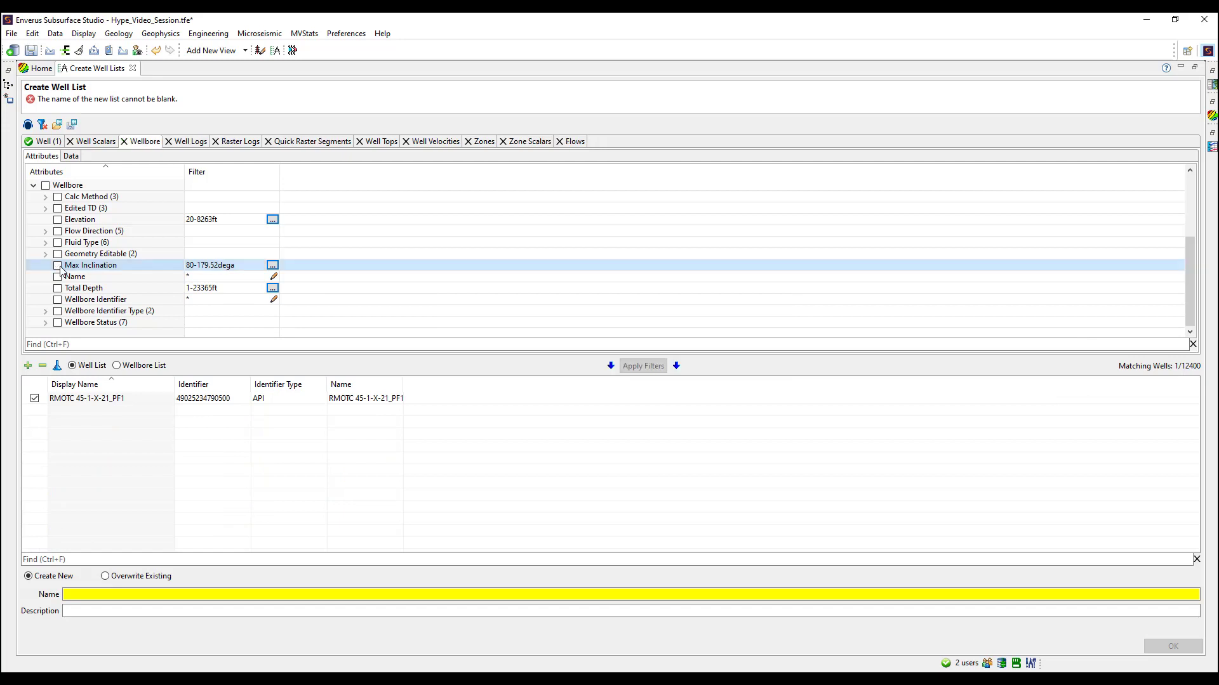
Filter the wells without the Max Inclination criterion, requiring any of the top aliases A Sand, ALCV, AMSD, B Dolo, B Sand or B1
left_click(639, 366)
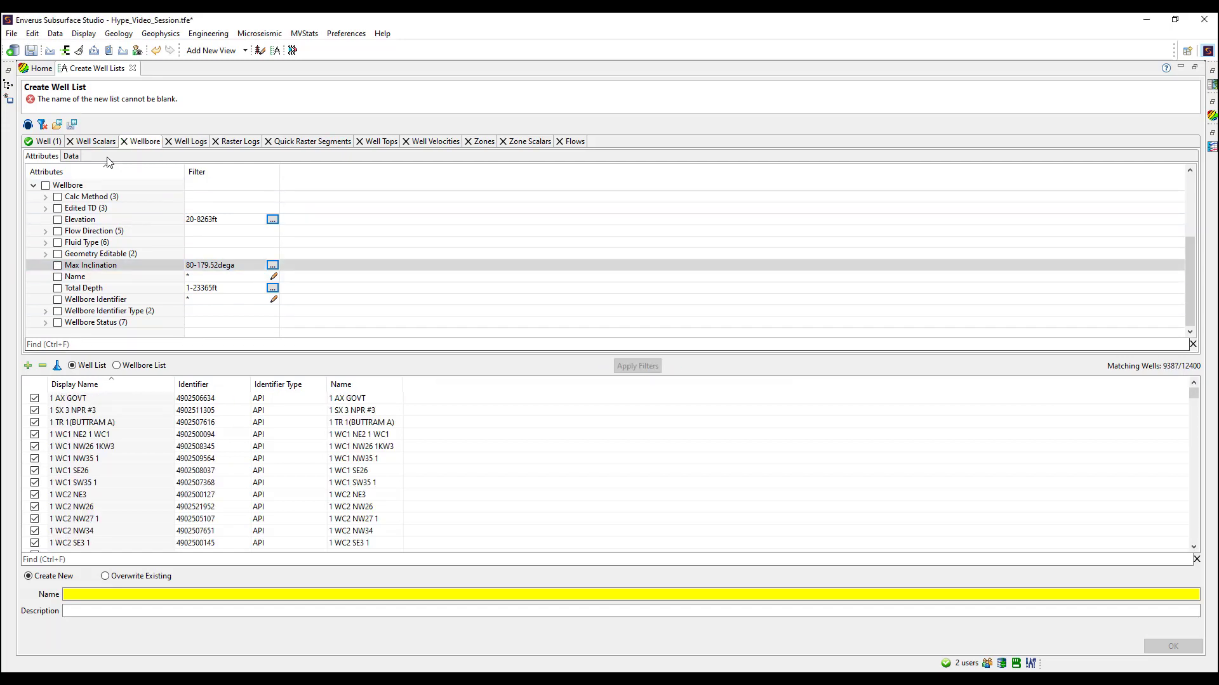
left_click(190, 141)
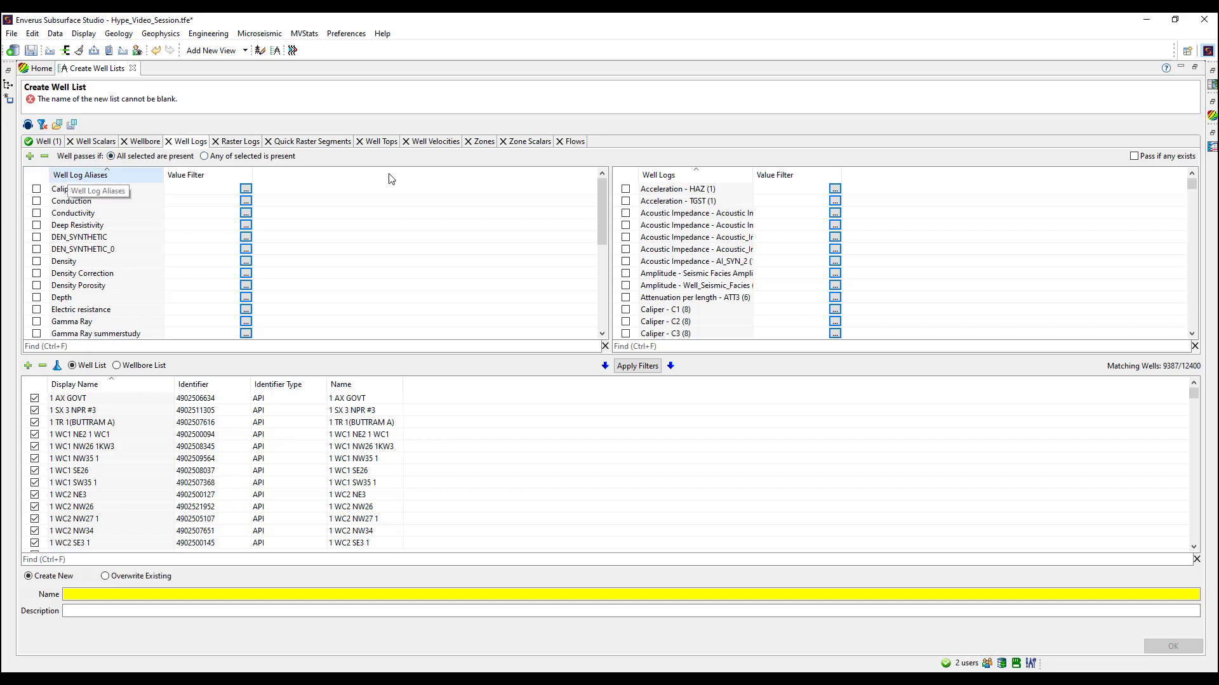
left_click(381, 143)
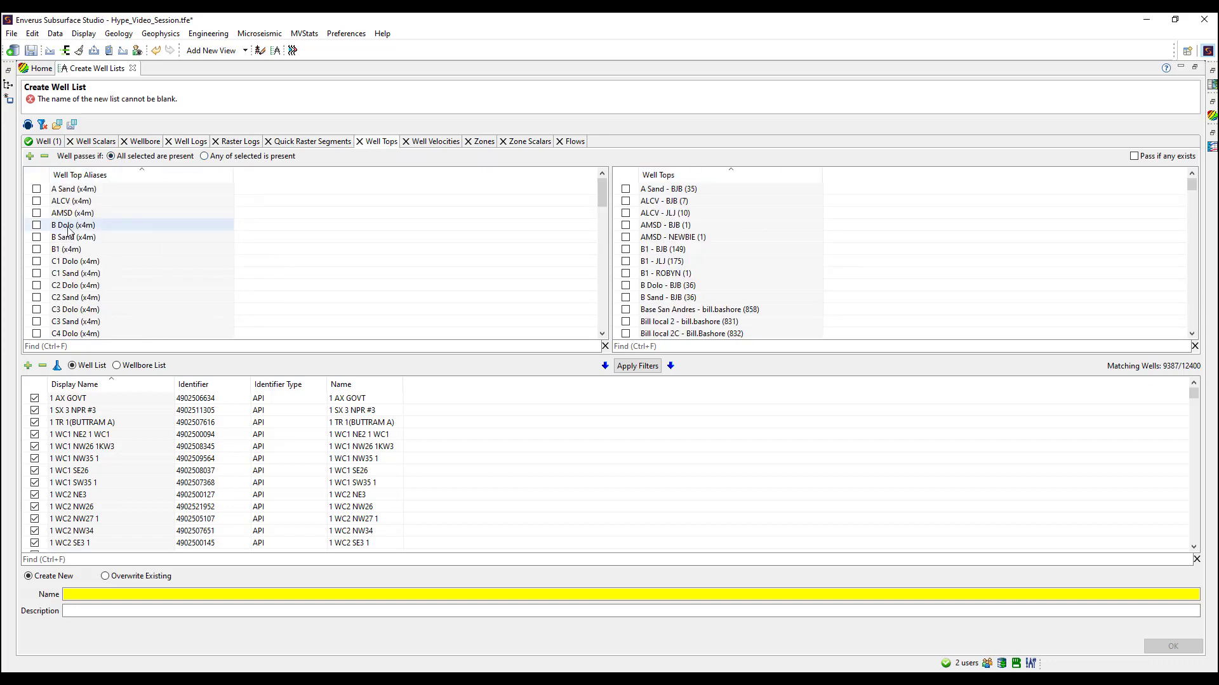
left_click(36, 188)
left_click(36, 201)
left_click(36, 213)
left_click(36, 224)
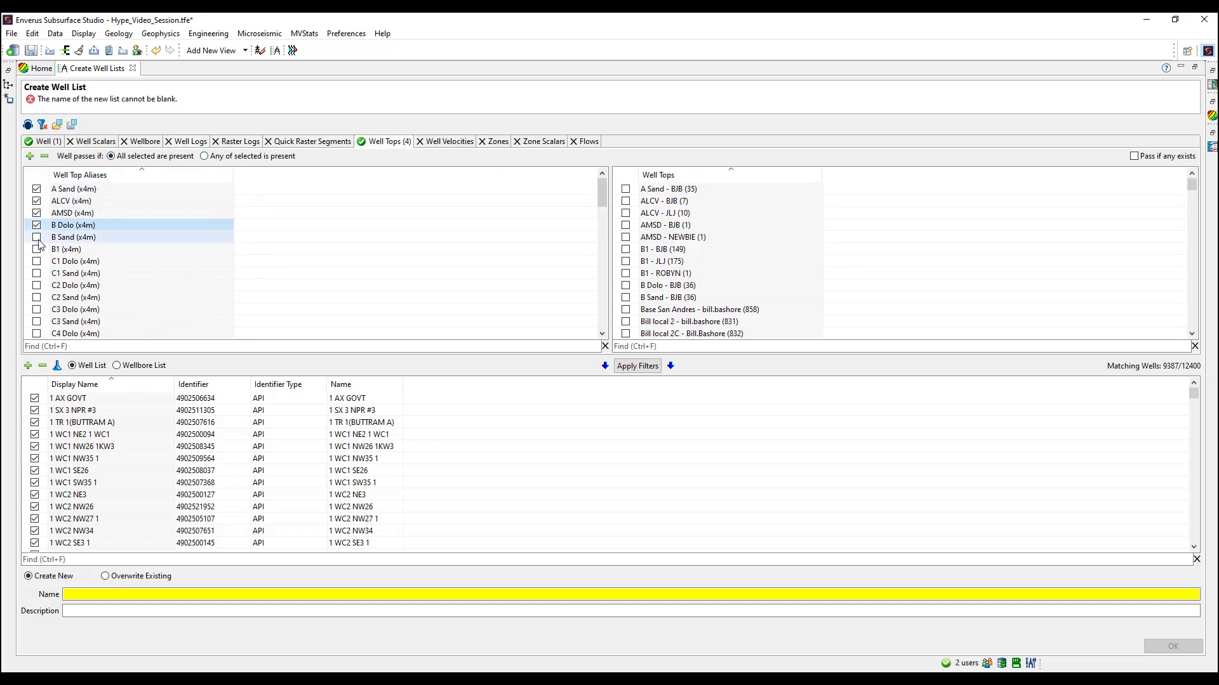
left_click(37, 237)
left_click(36, 248)
left_click(234, 158)
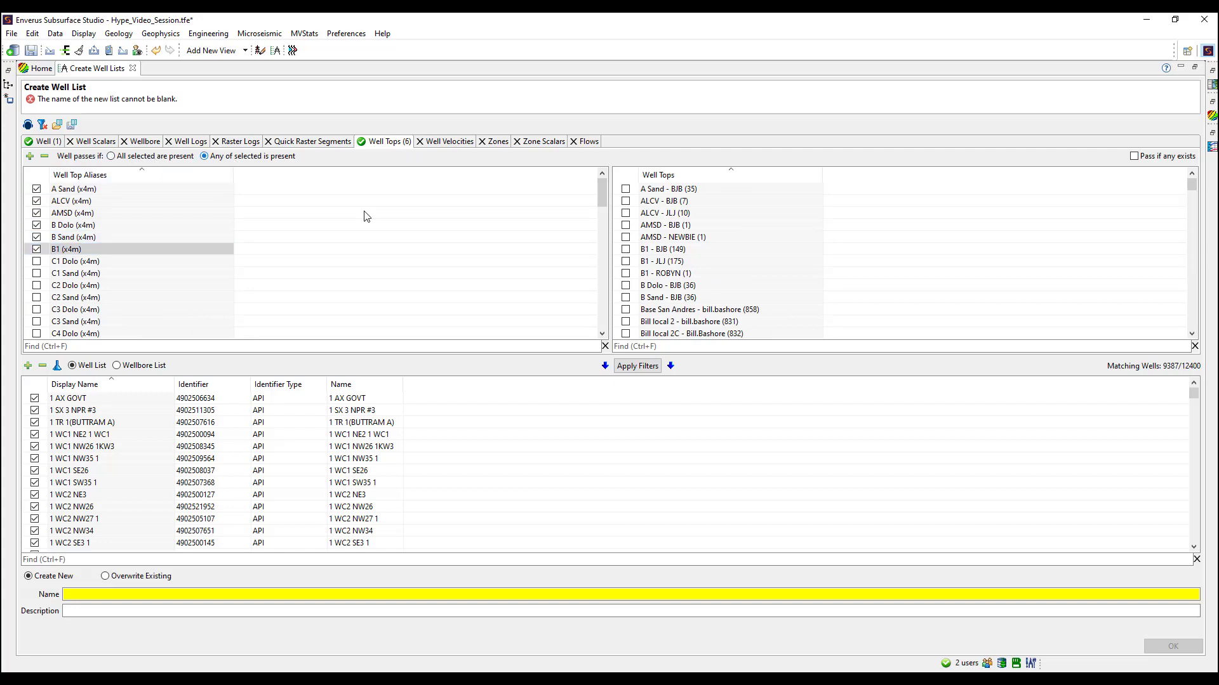
left_click(635, 367)
Create the new well list from the filtered wells under the name QSG_WellList
left_click(253, 592)
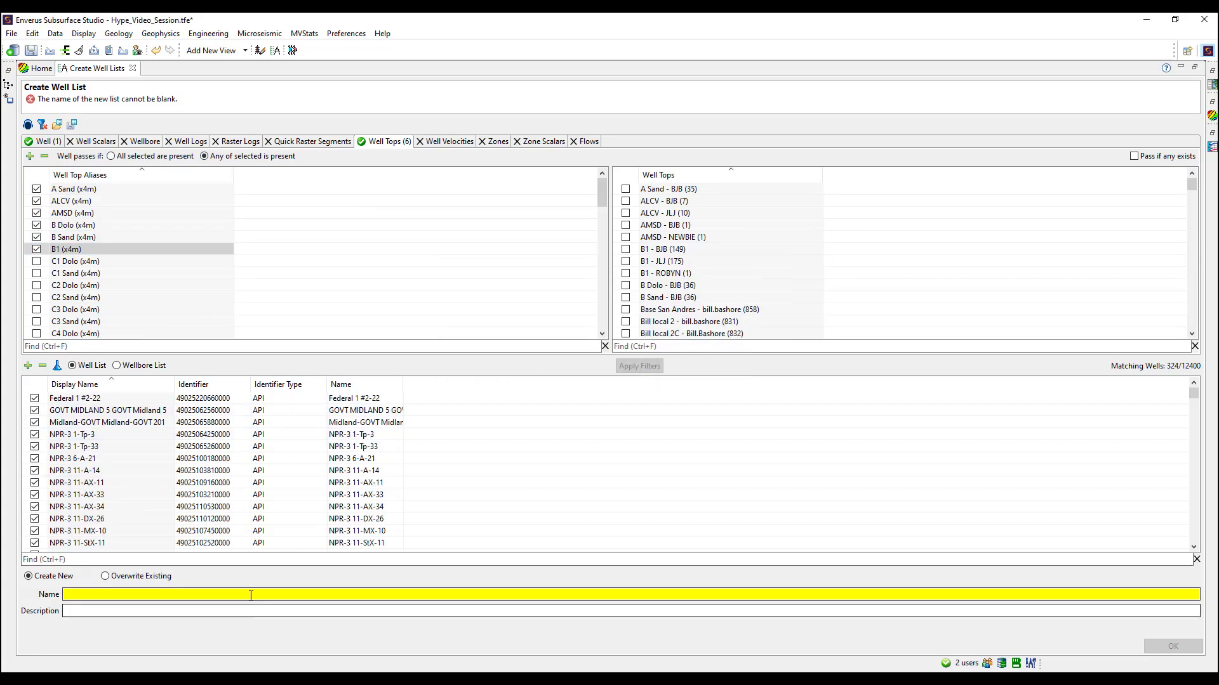
type("Te")
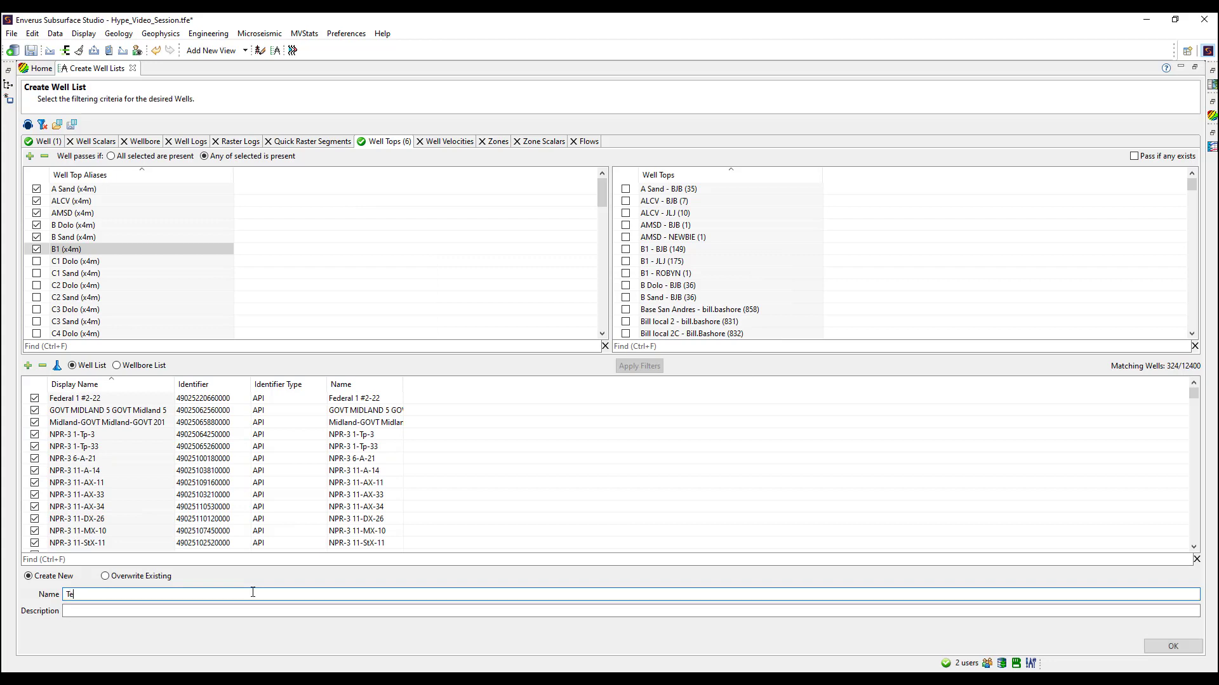
type("st")
key("BackSpace")
key("BackSpace")
key("BackSpace")
key("BackSpace")
type("QSG_WellList")
left_click(1172, 647)
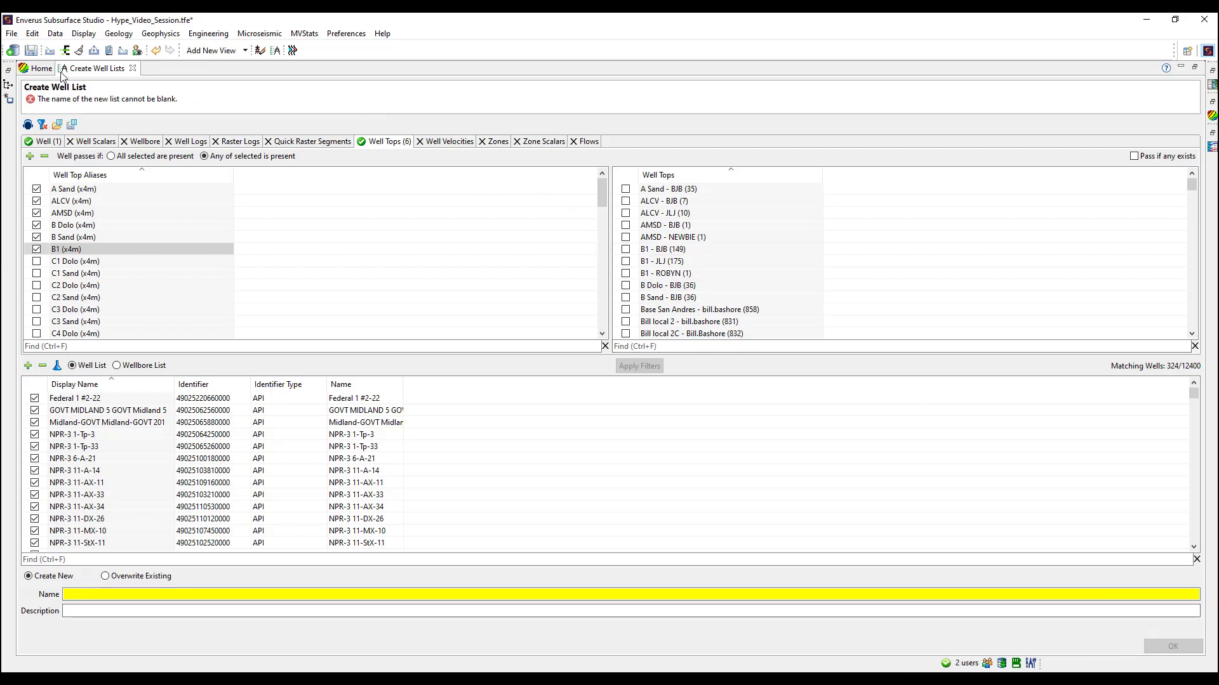
Look up the new list among the session's Well Lists by filtering for QSG, and close the well list creation view
left_click(9, 74)
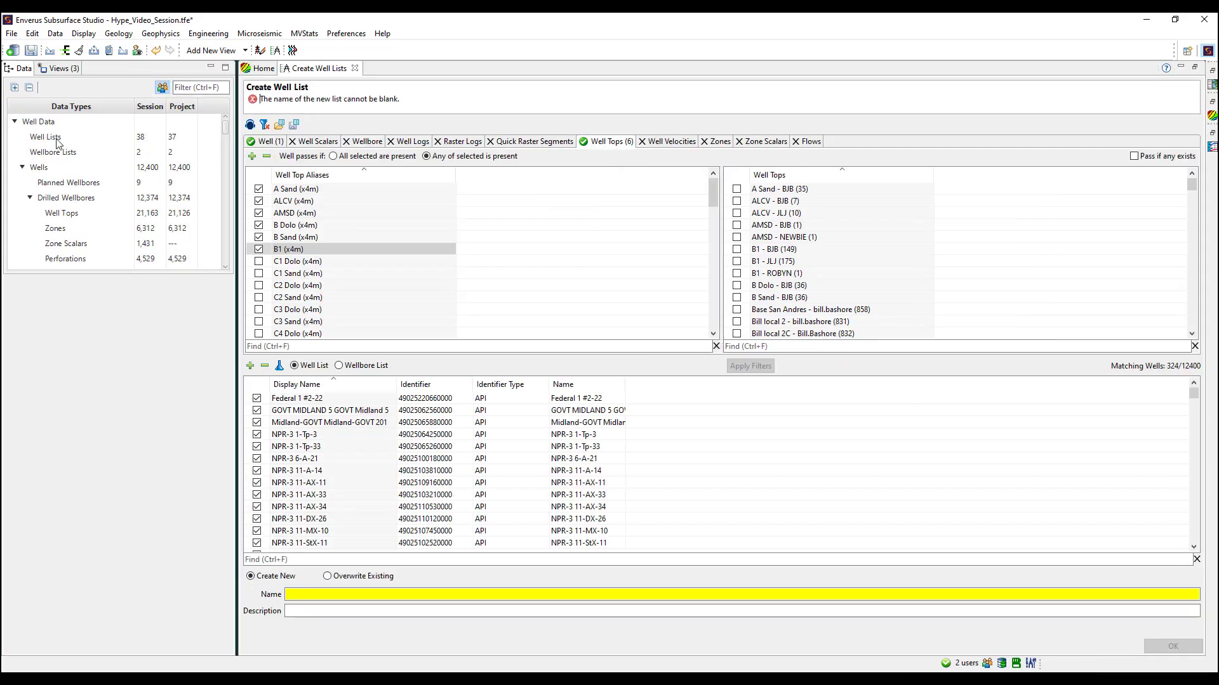
left_click(56, 138)
left_click(202, 286)
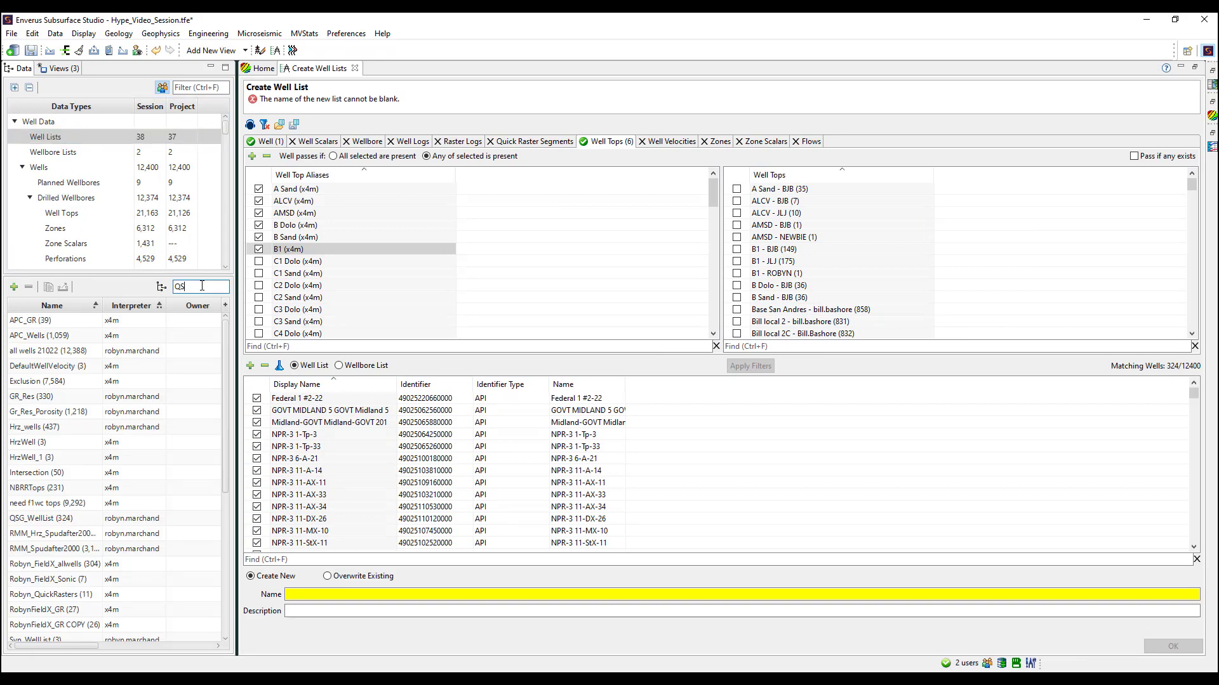
type("QS")
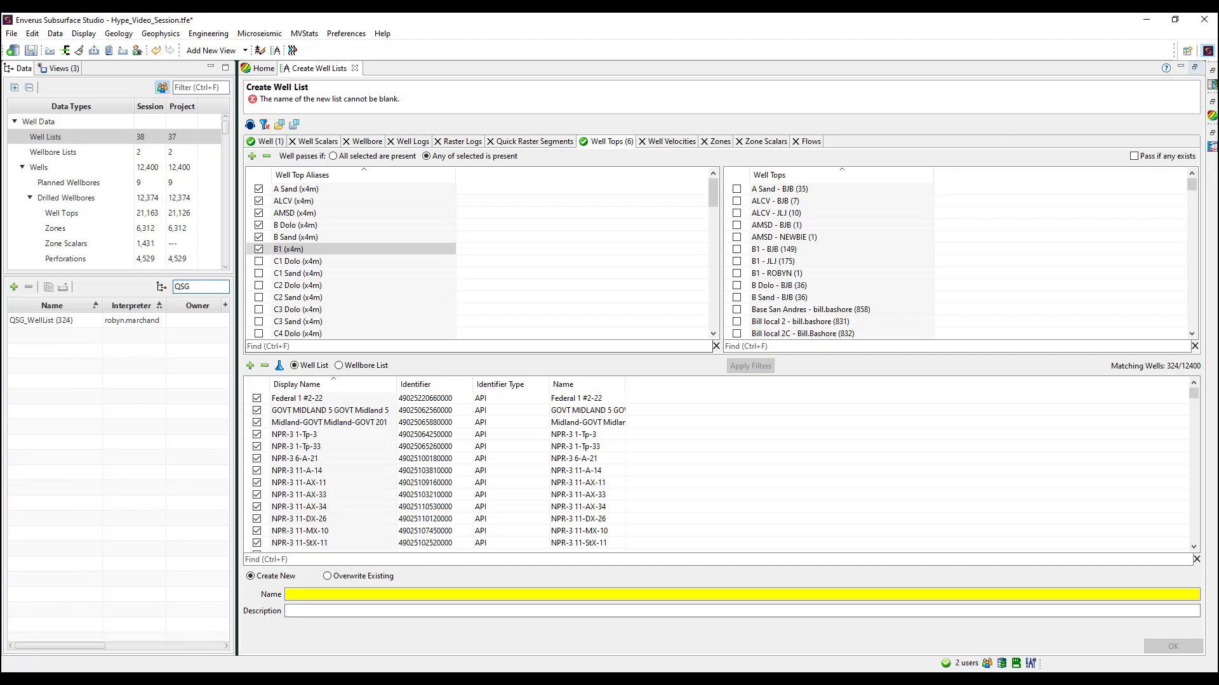
left_click(355, 68)
Open both the Well Log Alias Manager and the Top Alias Manager
left_click(55, 33)
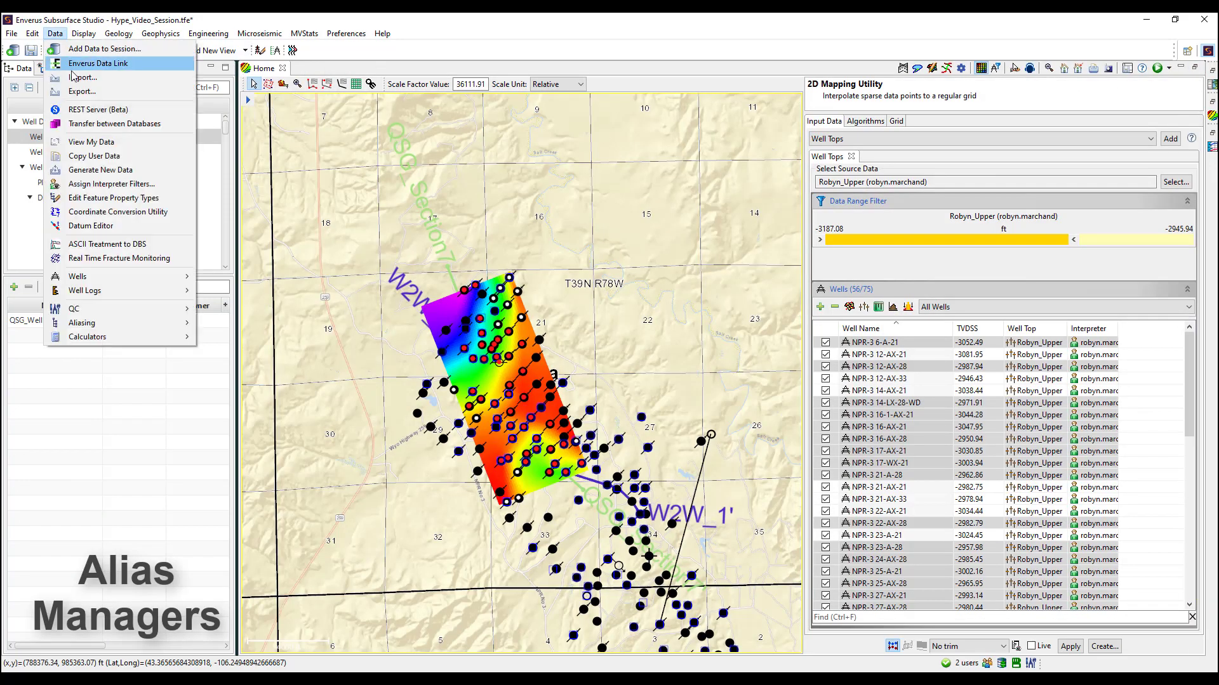
mouse_move(141, 325)
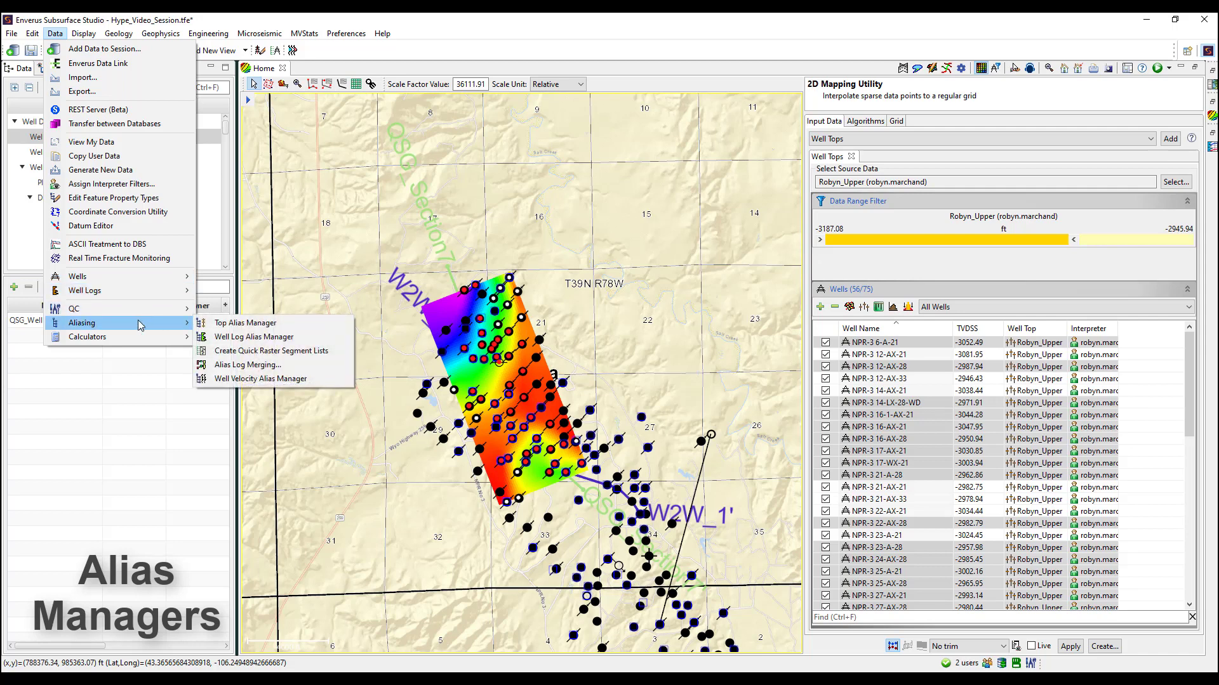
left_click(318, 344)
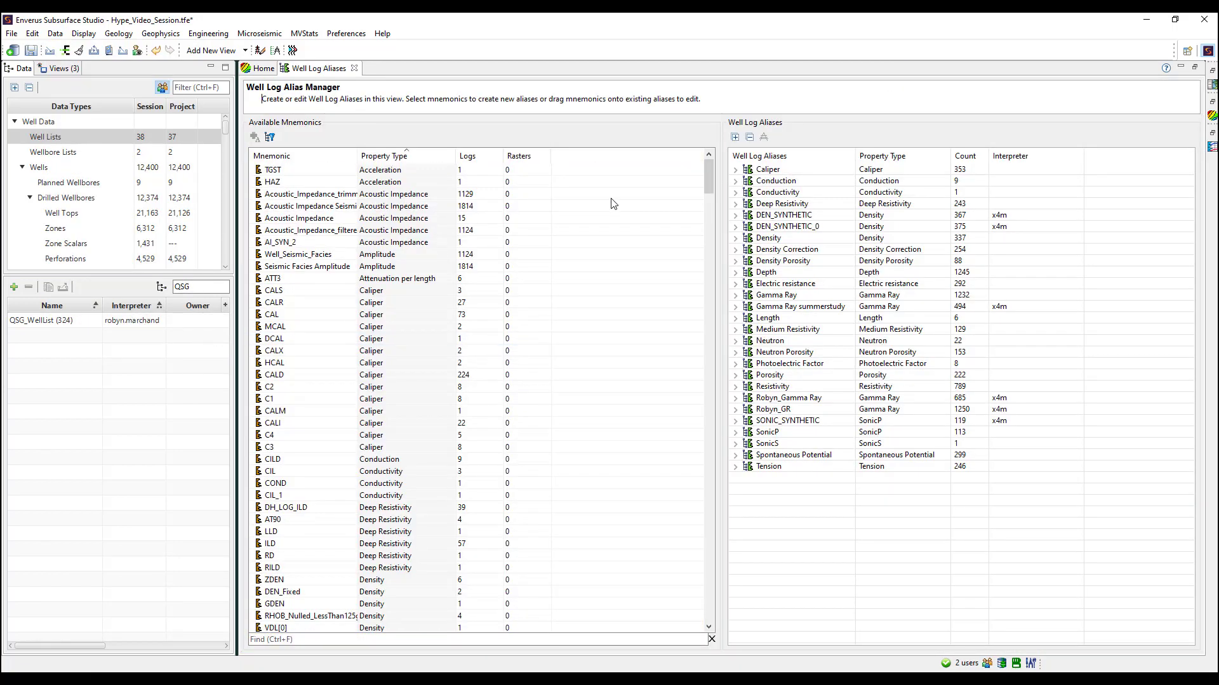
left_click(55, 33)
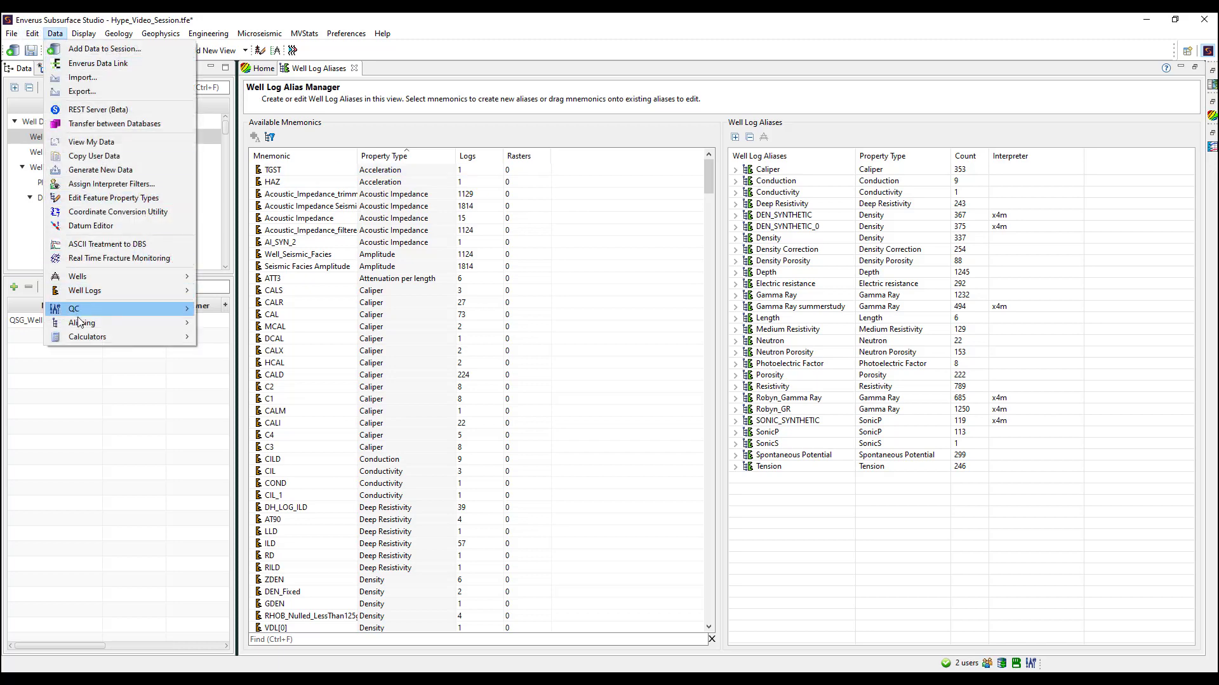
mouse_move(79, 323)
left_click(244, 324)
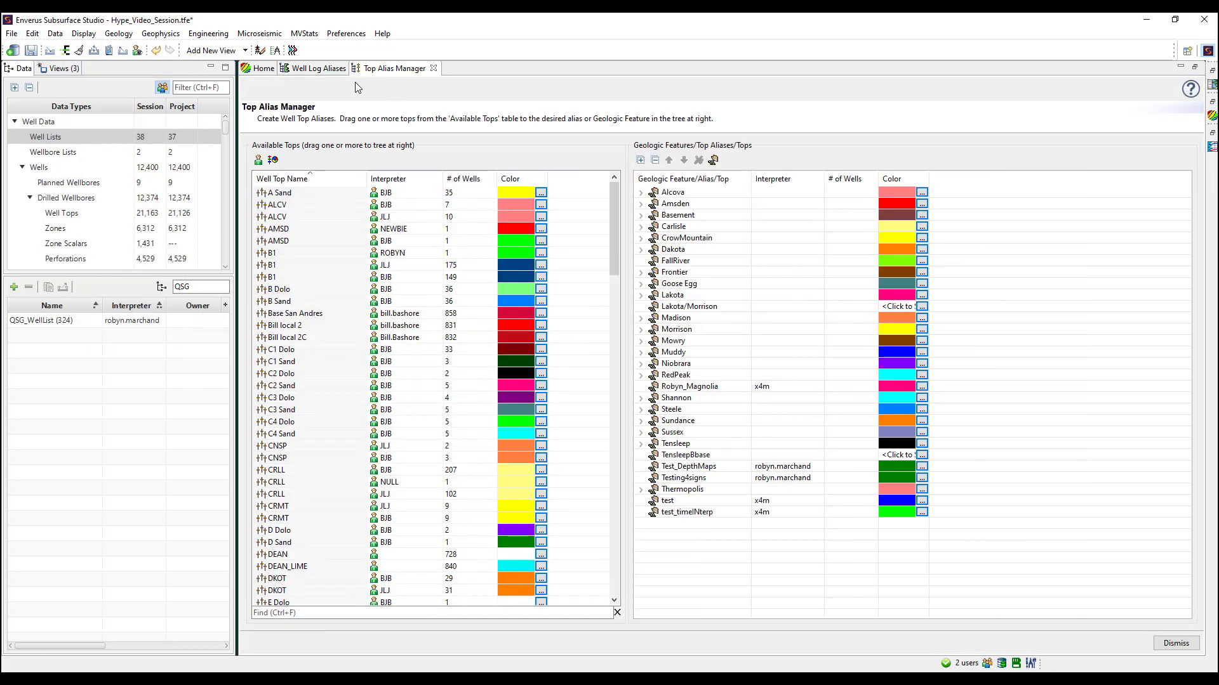
Create a well log alias named QSG_Caliper from all the Caliper mnemonics, CALS through C3
left_click(313, 69)
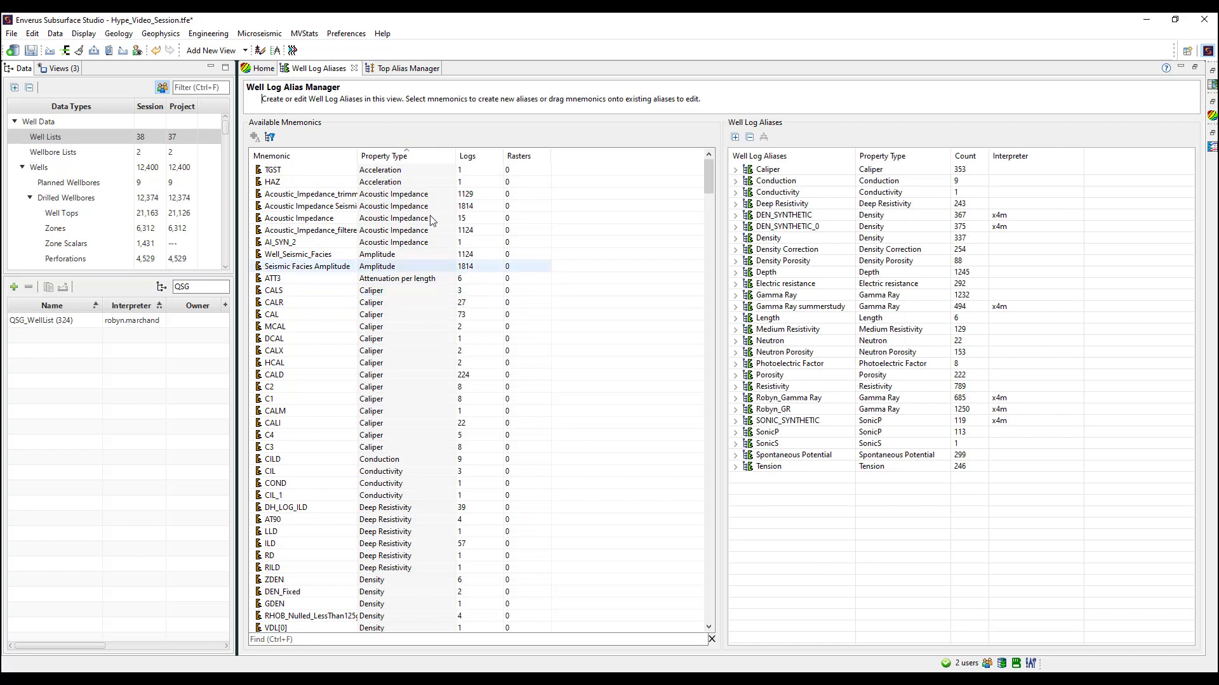
left_click(398, 157)
left_click(399, 157)
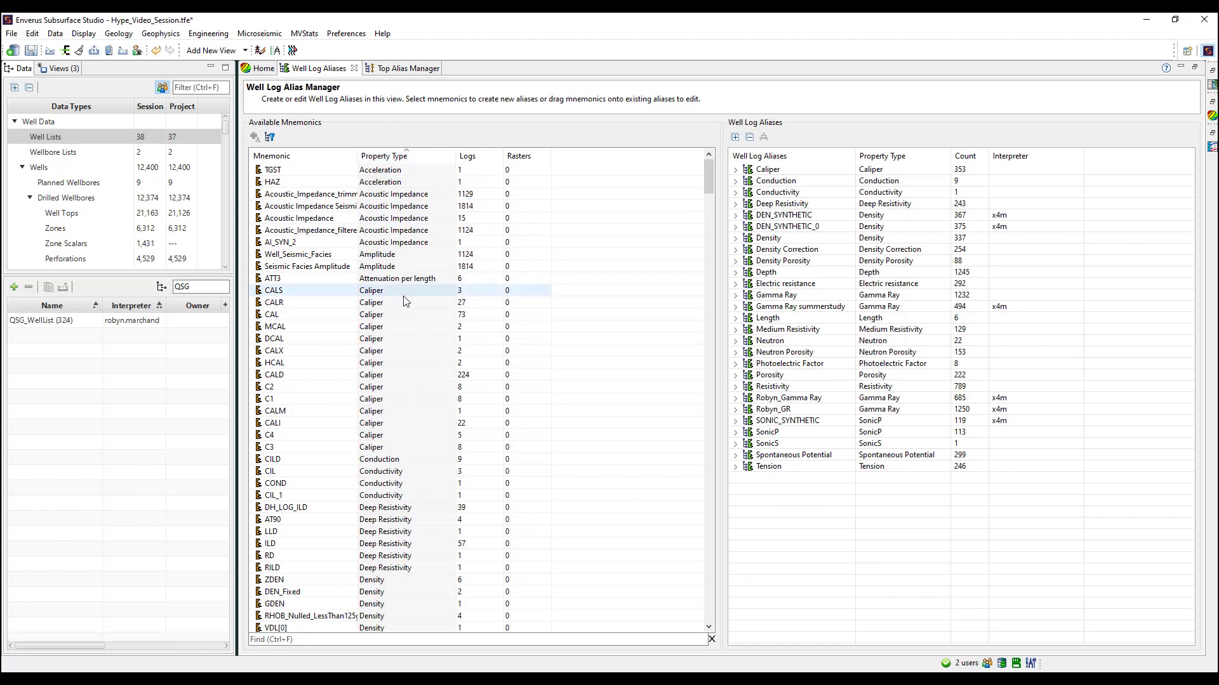
left_click(404, 292)
left_click(391, 448, "shift")
right_click(391, 359)
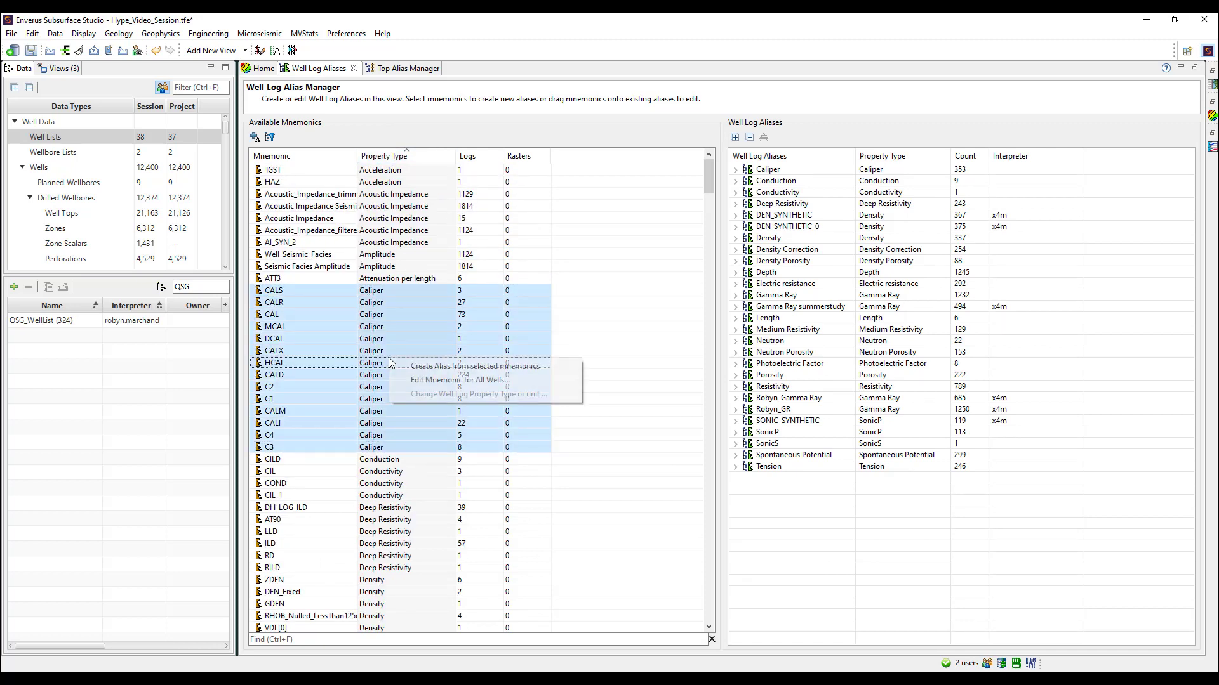
left_click(477, 367)
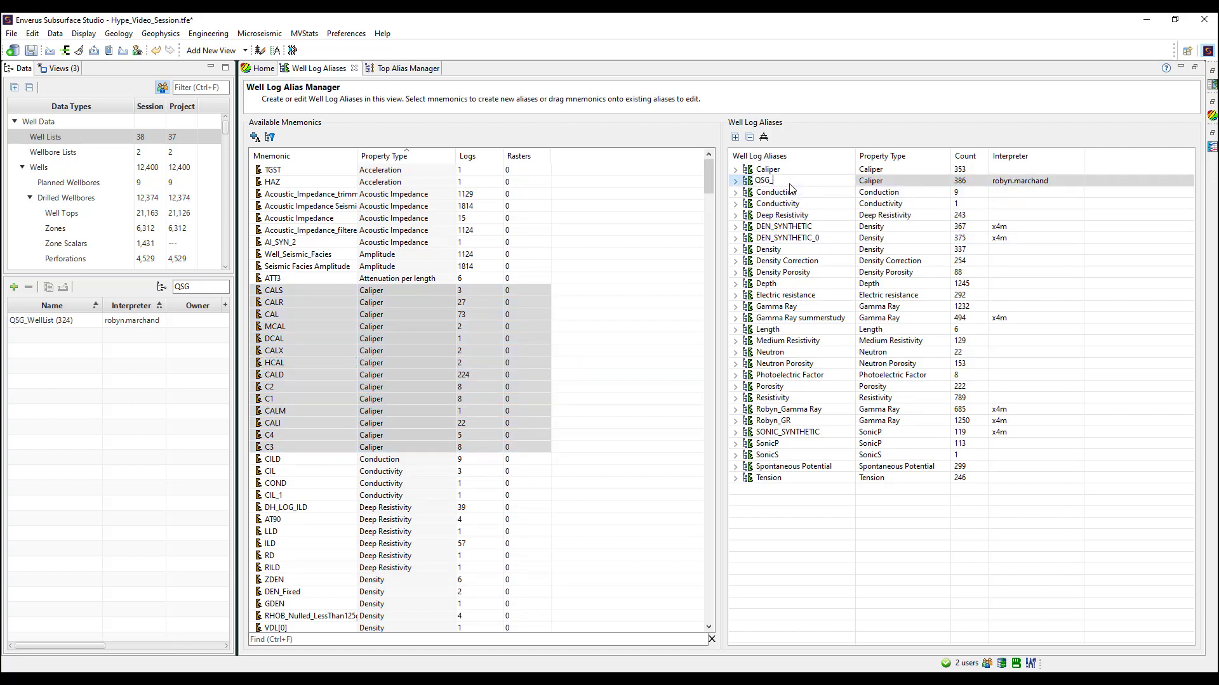
type("QSG_Caliper")
left_click(787, 228)
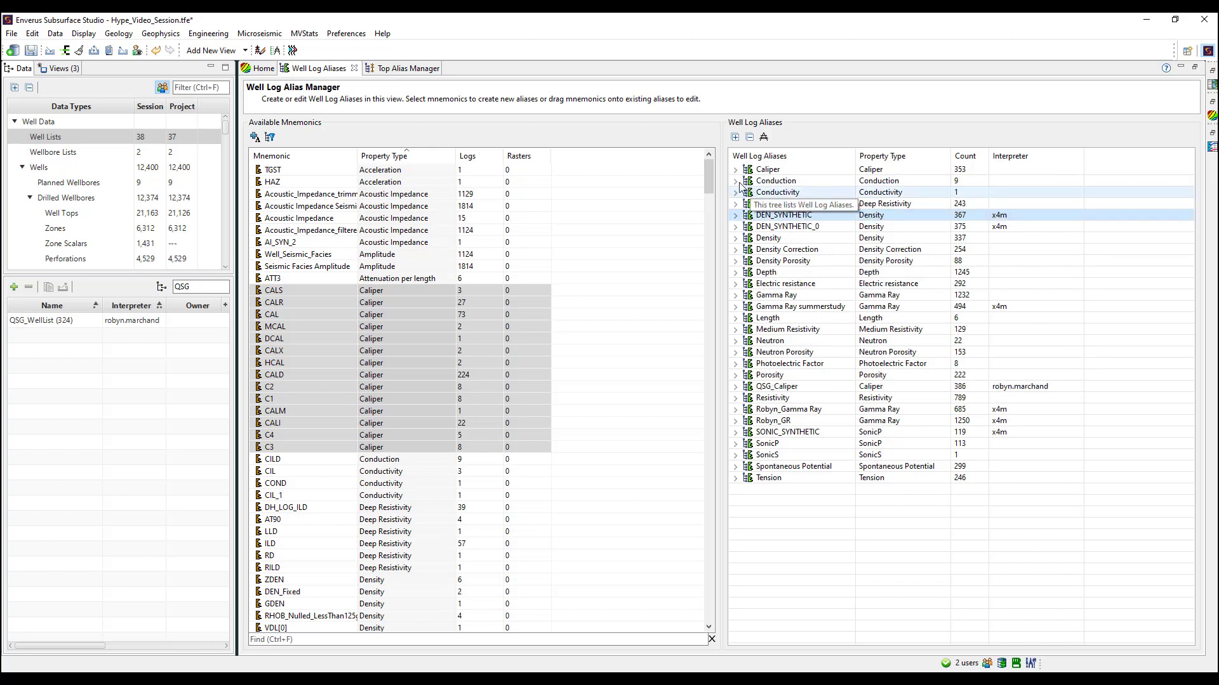
In the QSG_Caliper alias, move CALX below HCAL and remove the mnemonics C4, CALS and HCAL
left_click(735, 386)
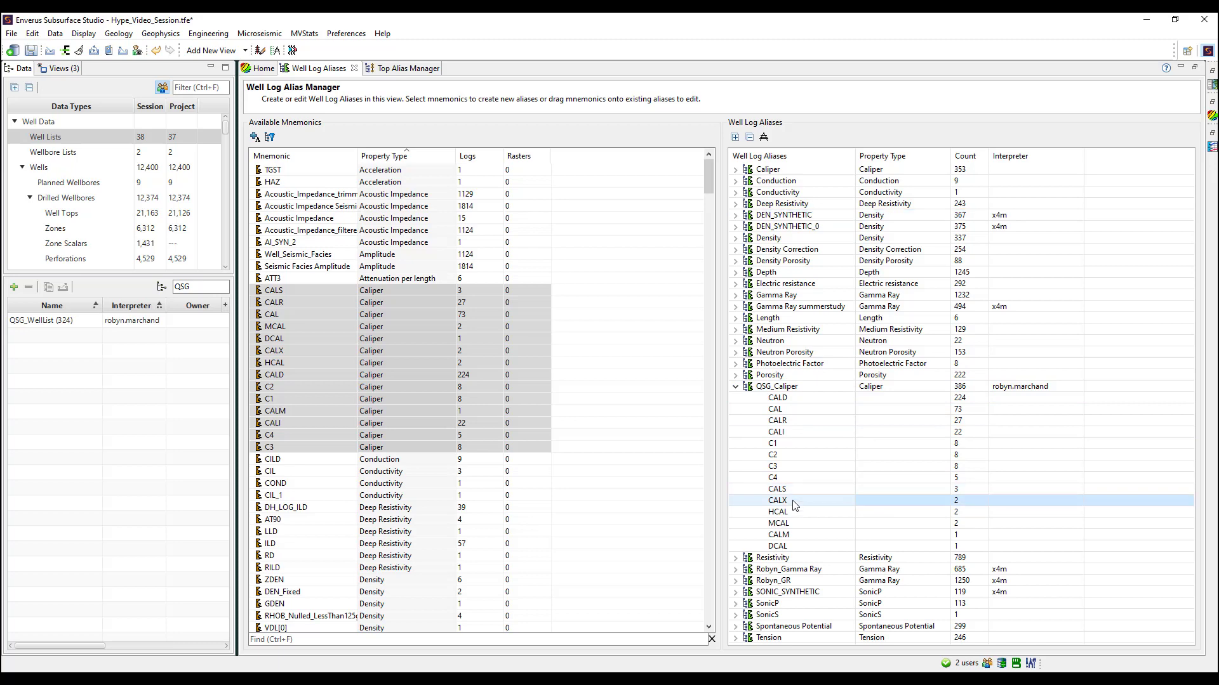
mouse_move(777, 501)
left_mouse_down()
mouse_move(778, 463)
mouse_move(795, 463)
mouse_move(791, 508)
left_mouse_up()
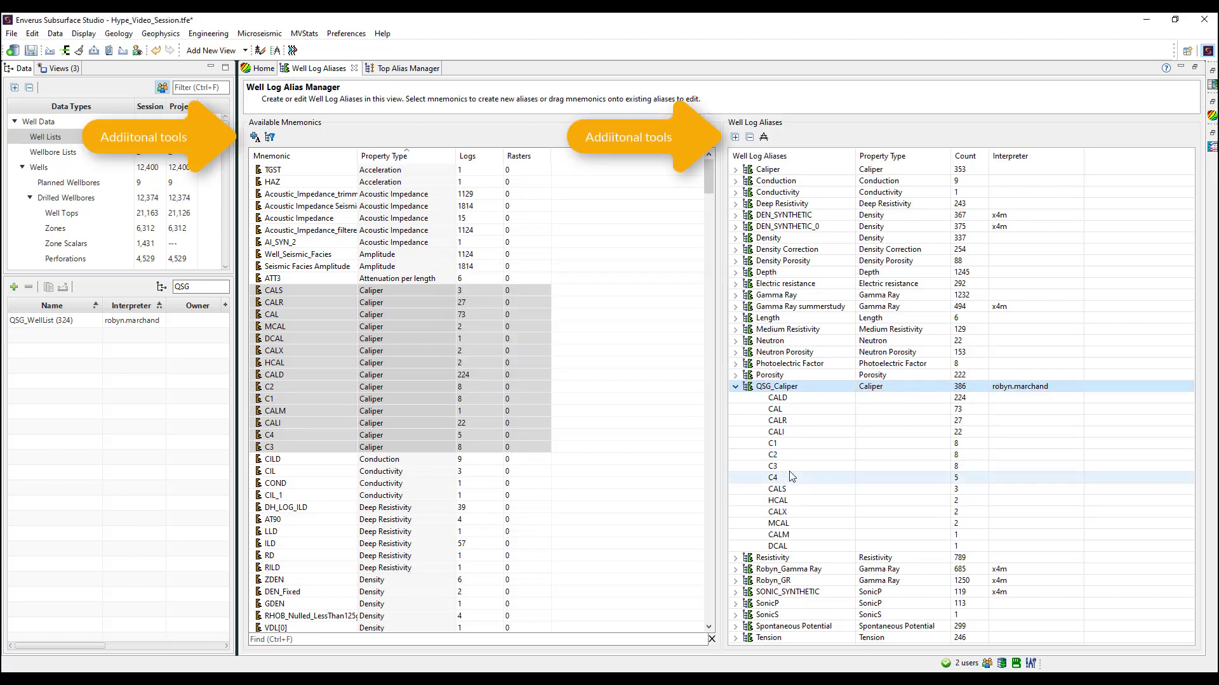
left_click(792, 481)
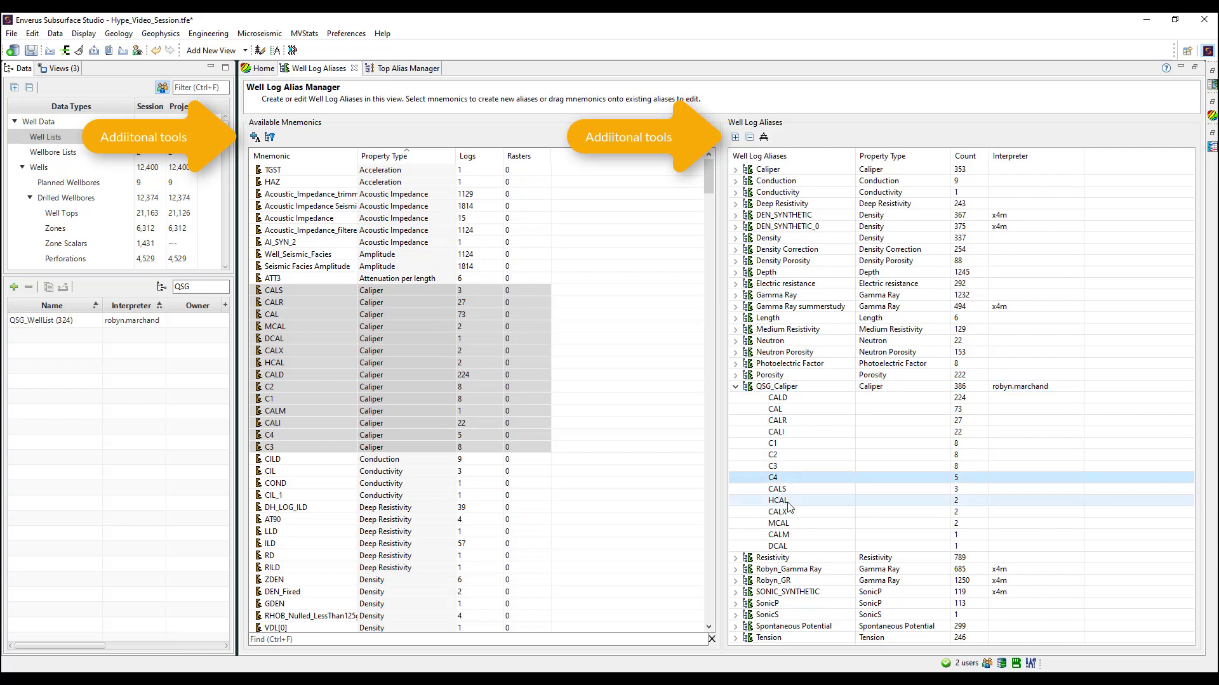
left_click(787, 501, "shift")
right_click(789, 503)
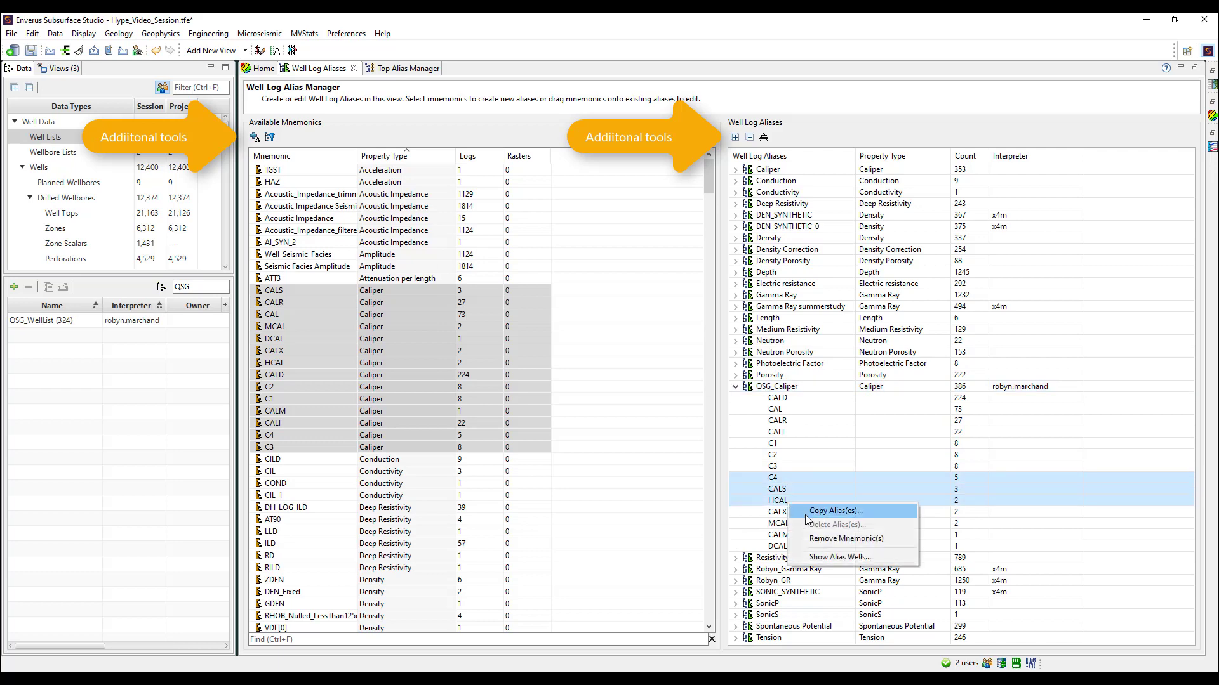
left_click(848, 539)
Remove the CALD mnemonic from the QSG_Caliper alias and add it back from the available mnemonics below C1
left_click(560, 363)
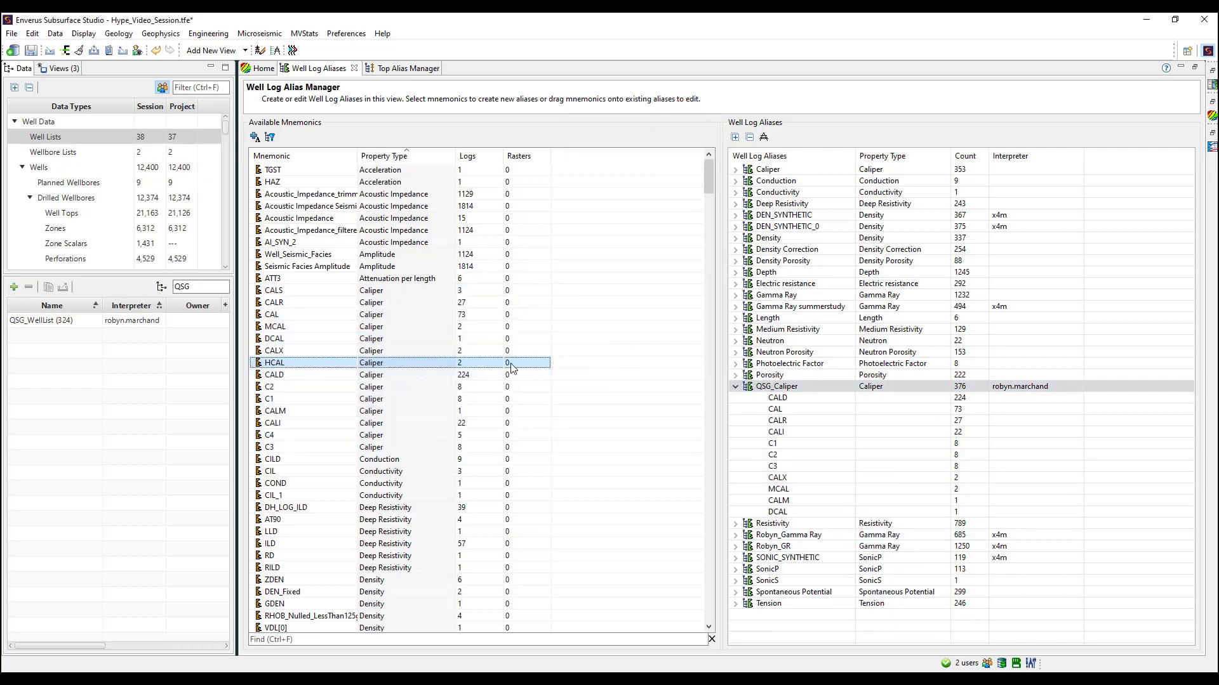
left_click(425, 377)
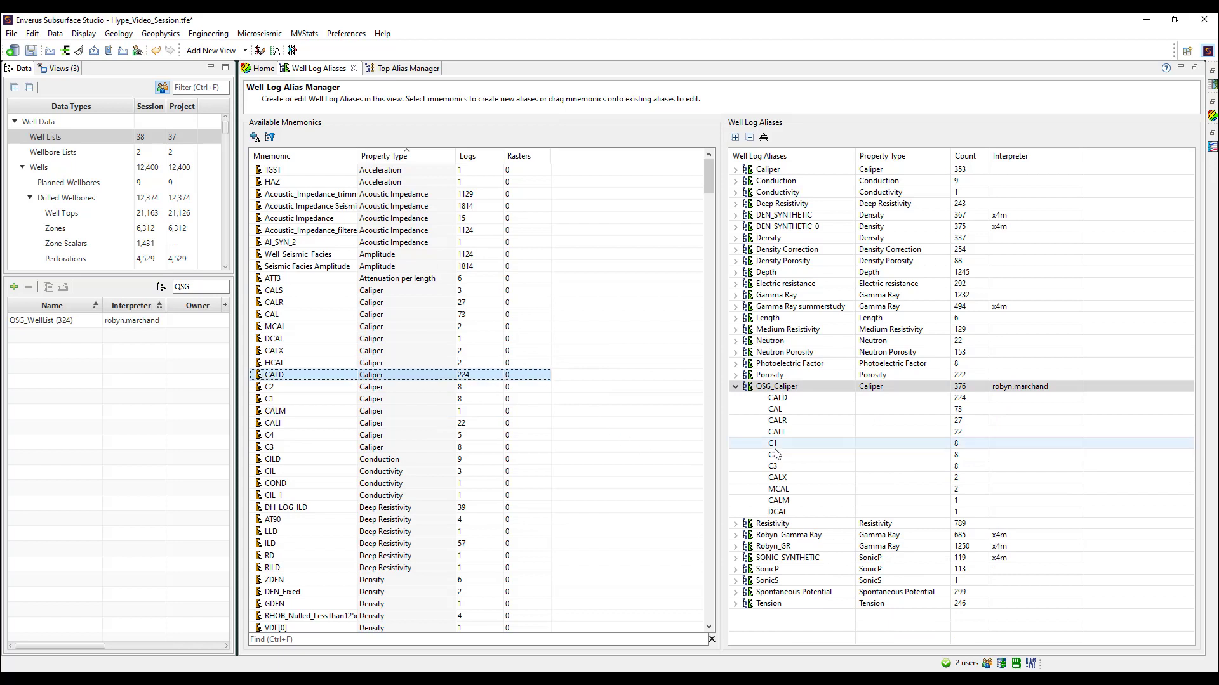
left_click(850, 388)
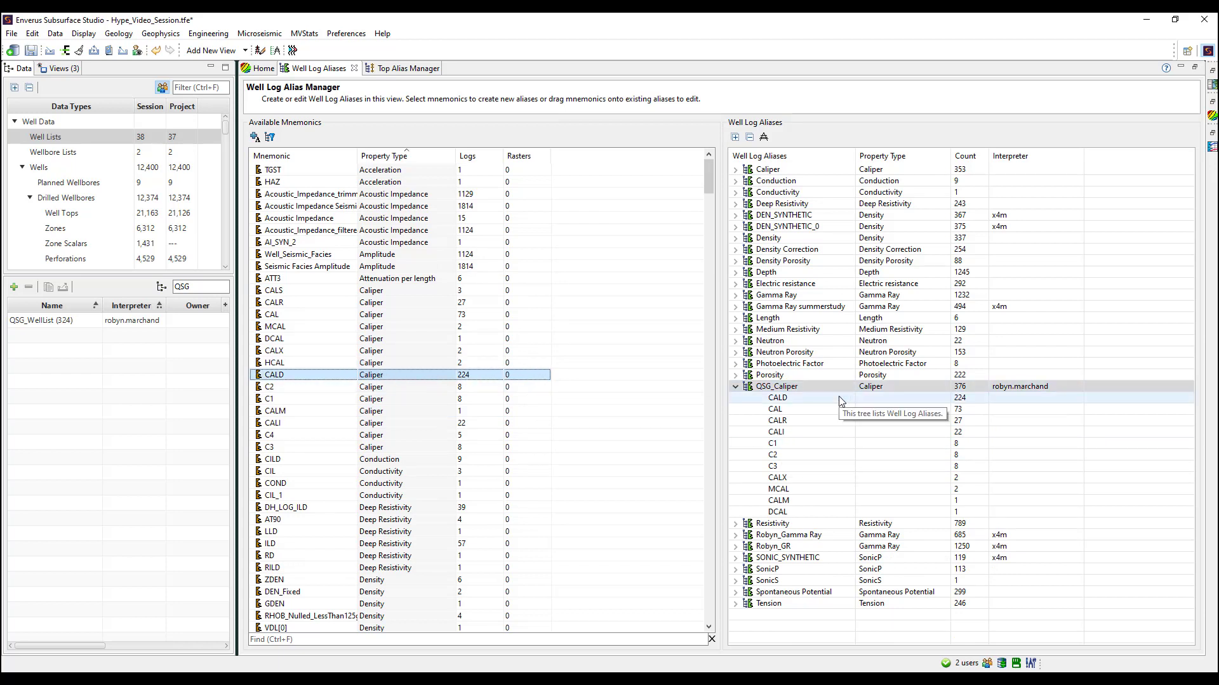
right_click(816, 398)
left_click(867, 428)
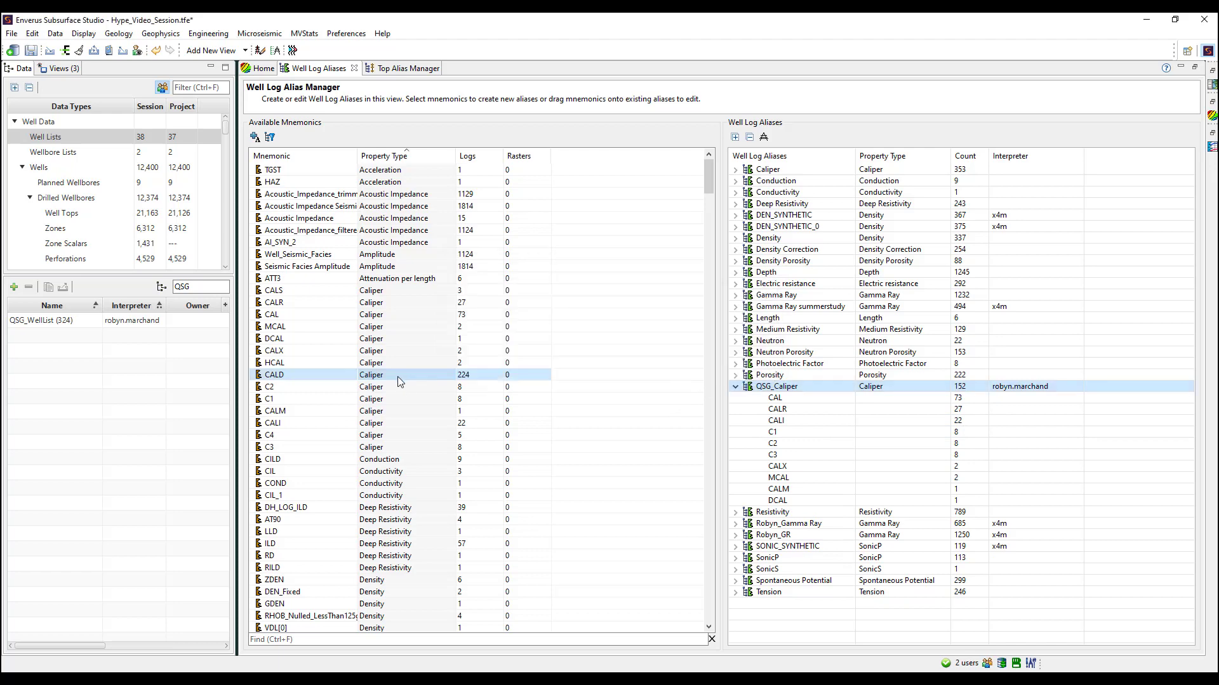
left_click_drag(399, 377, 819, 432)
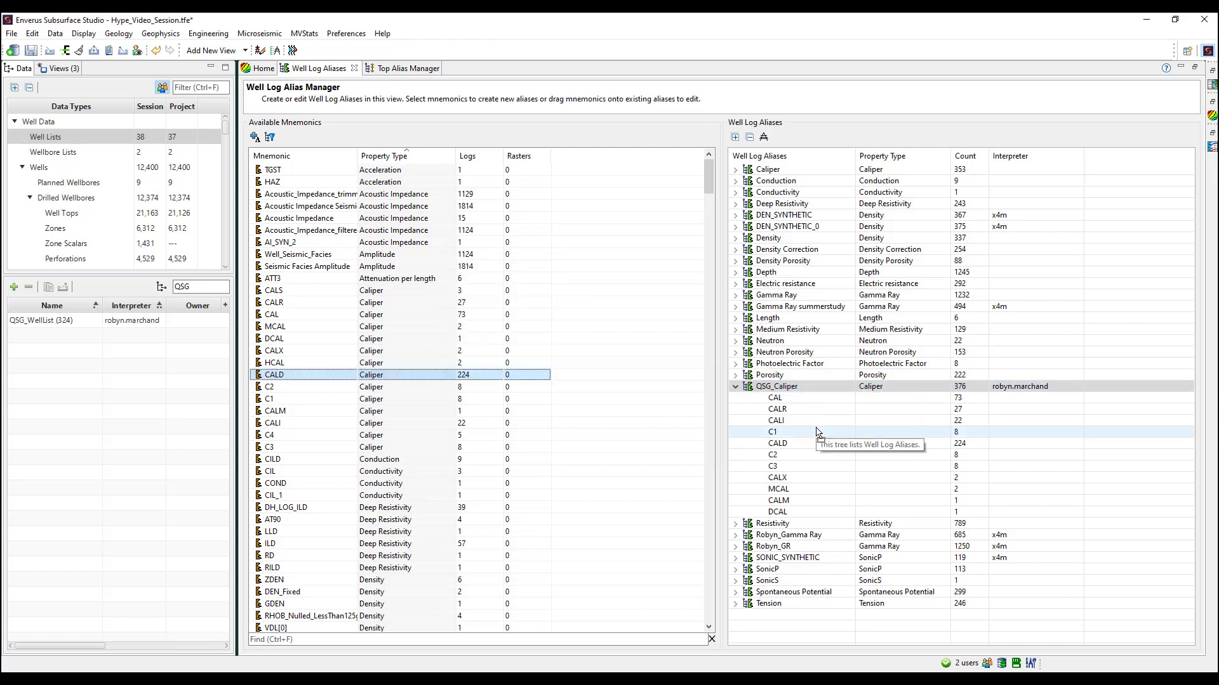
Open the Top Alias Manager and examine the aliases under Muddy and Frontier, including the tops in B1, F1WC and F1WCBench1Base
left_click(407, 69)
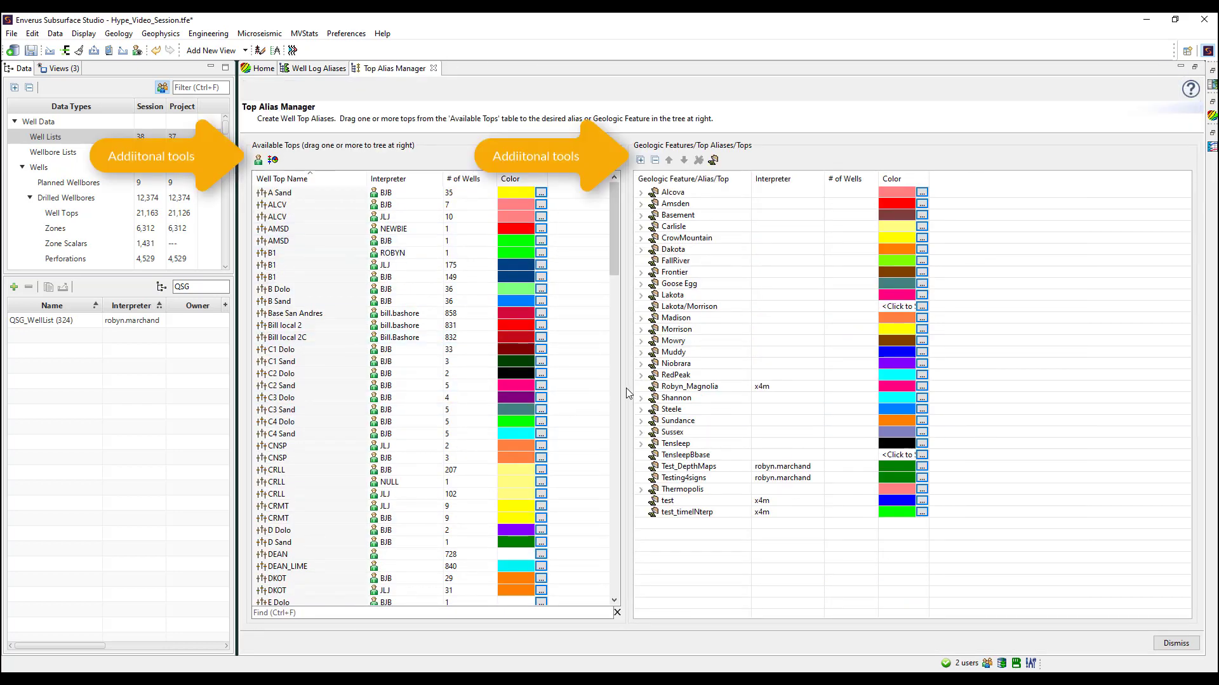
left_click(641, 352)
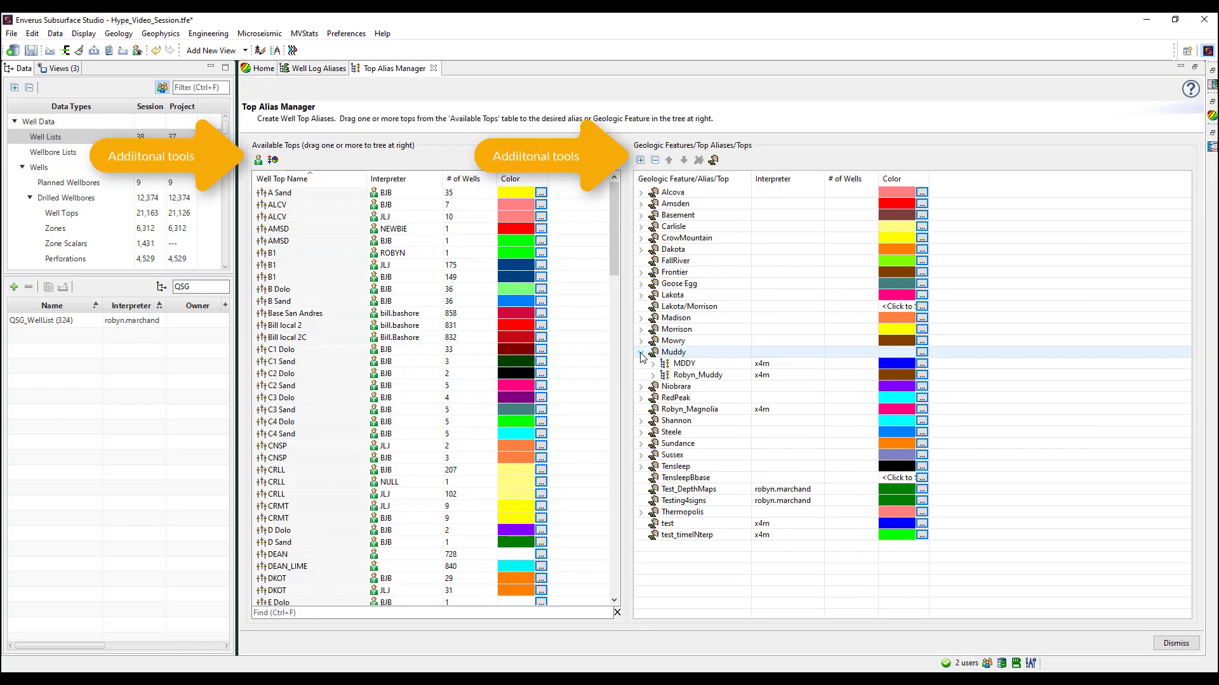
left_click(641, 272)
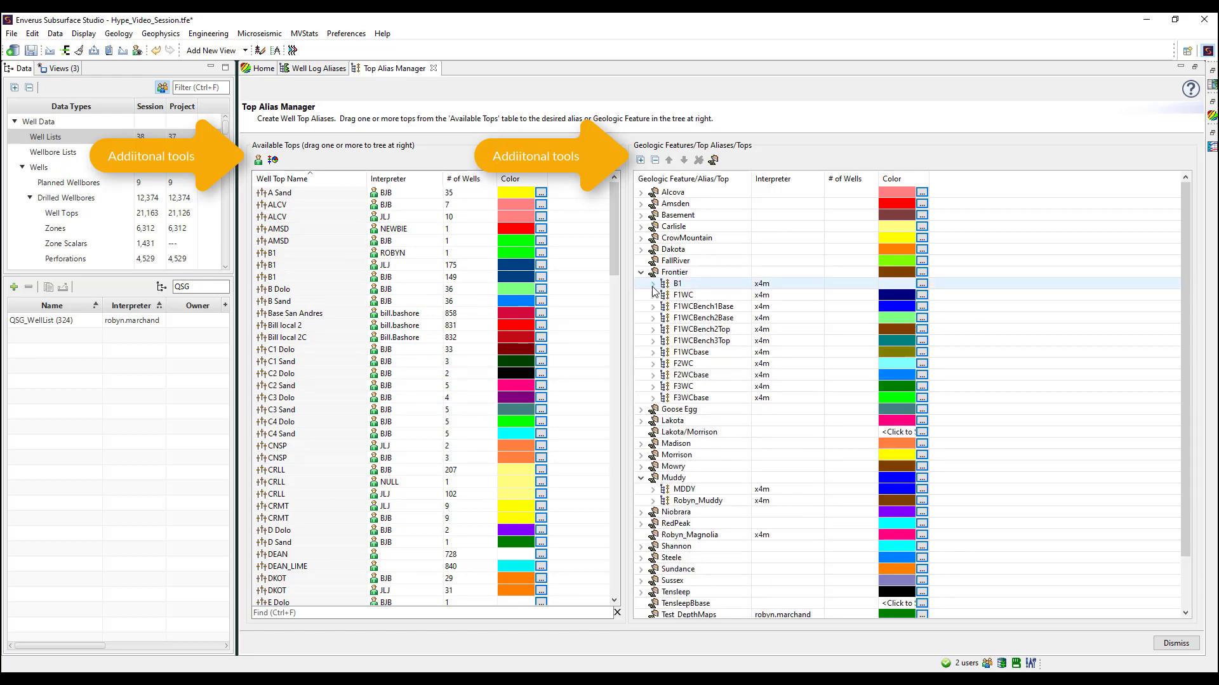
left_click(653, 284)
left_click(653, 318)
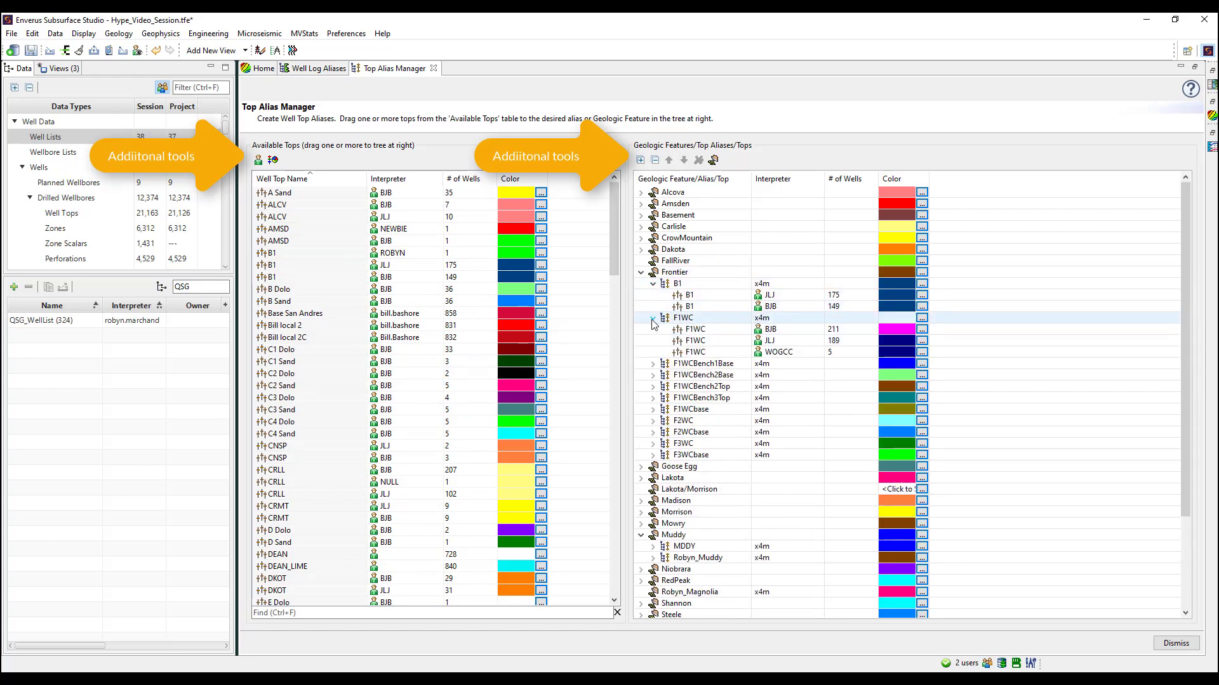
left_click(652, 364)
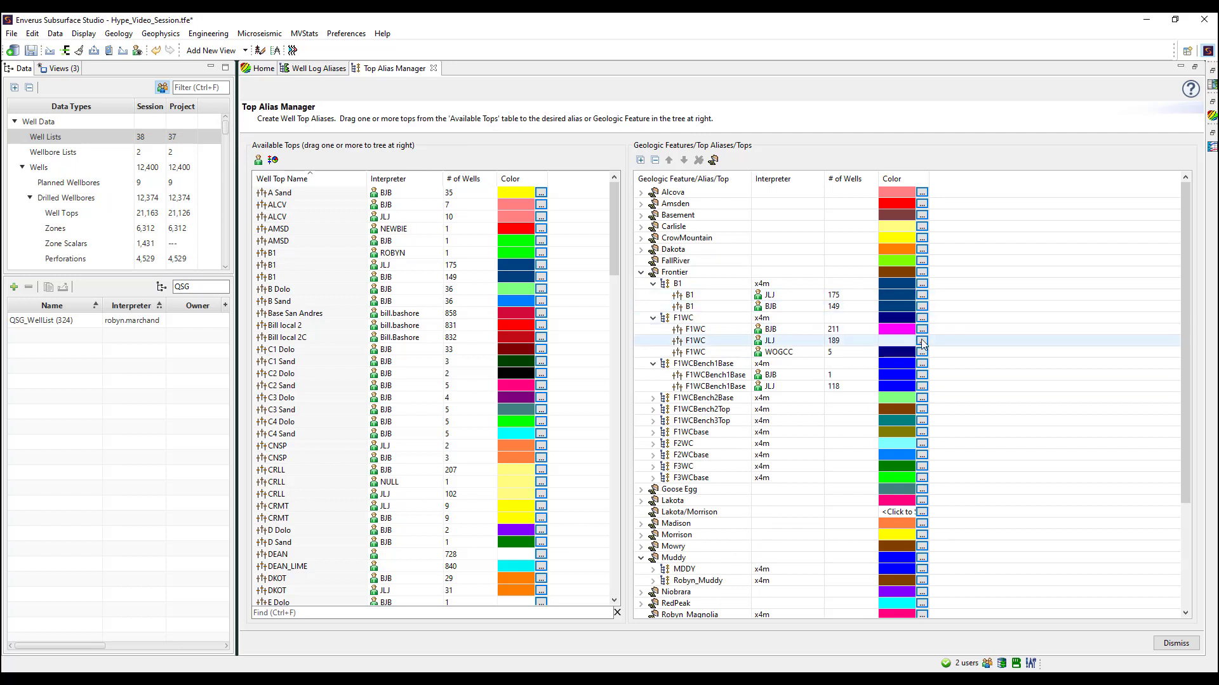
Review the actions offered for the second B1 top in the Frontier alias and for the available C1 Dolo top
right_click(704, 307)
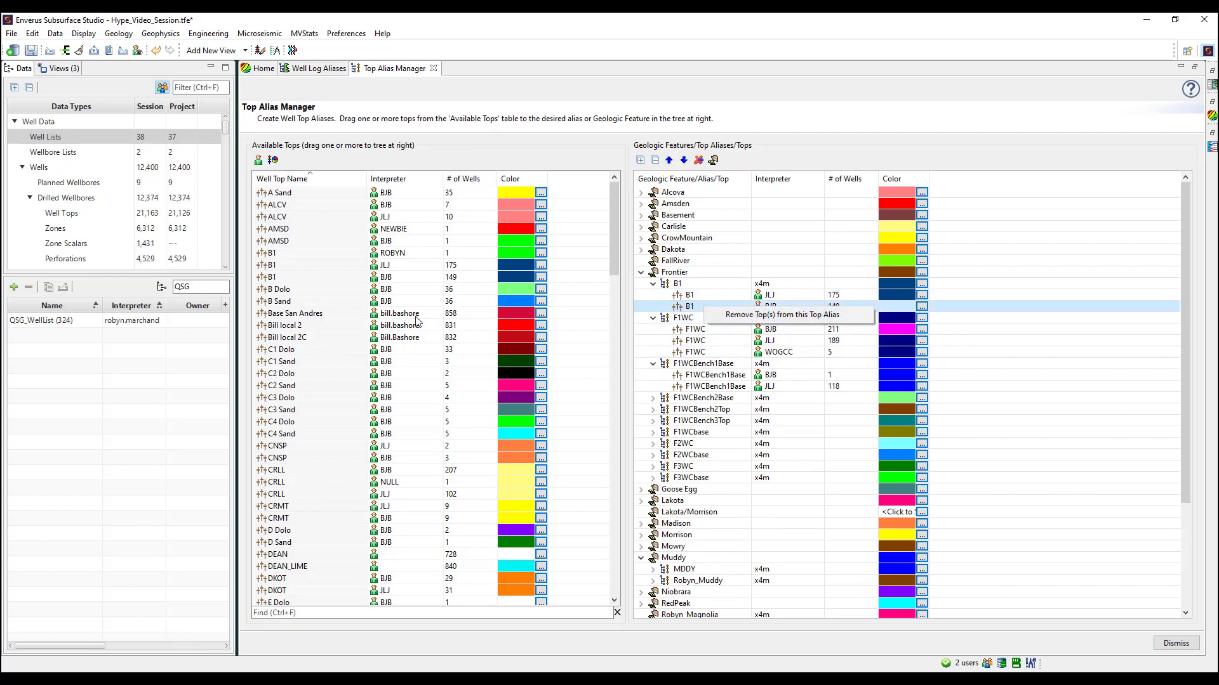
left_click(299, 329)
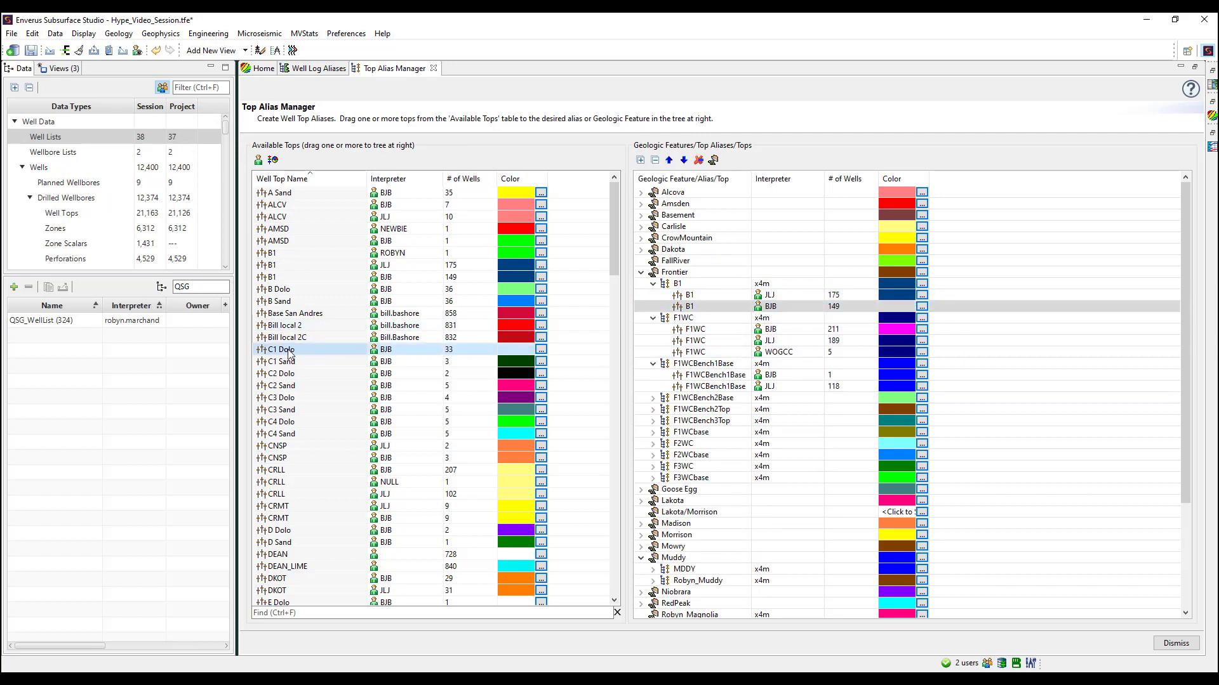
right_click(290, 350)
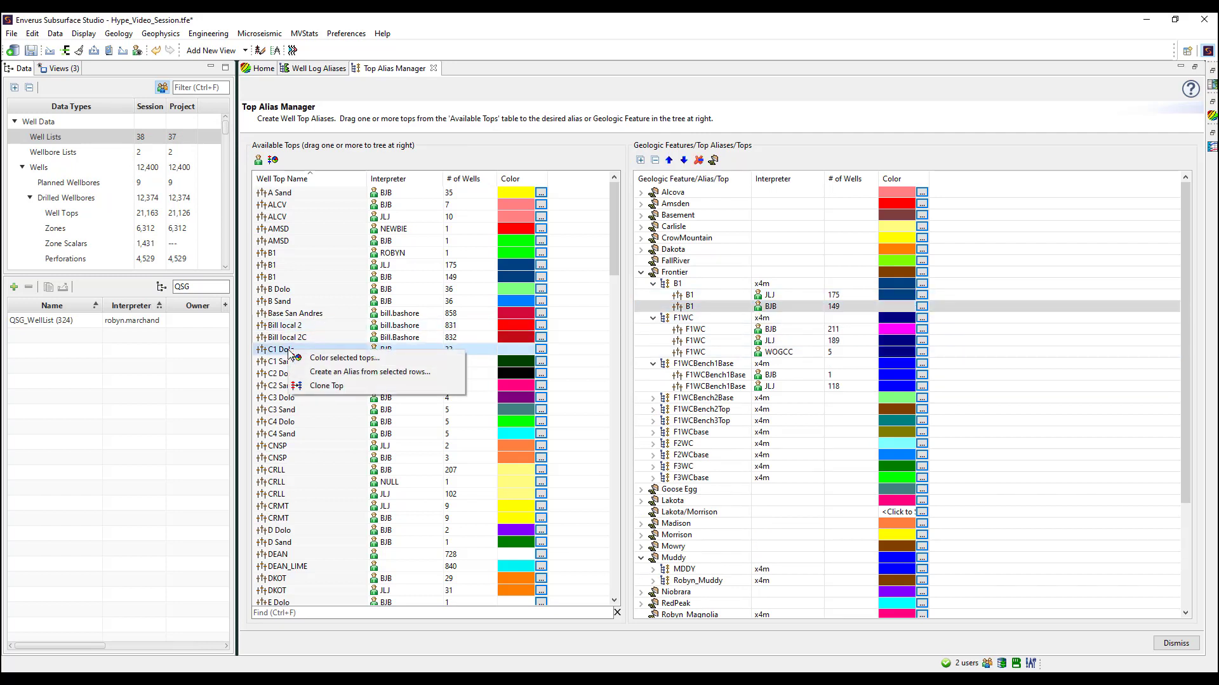
left_click(362, 388)
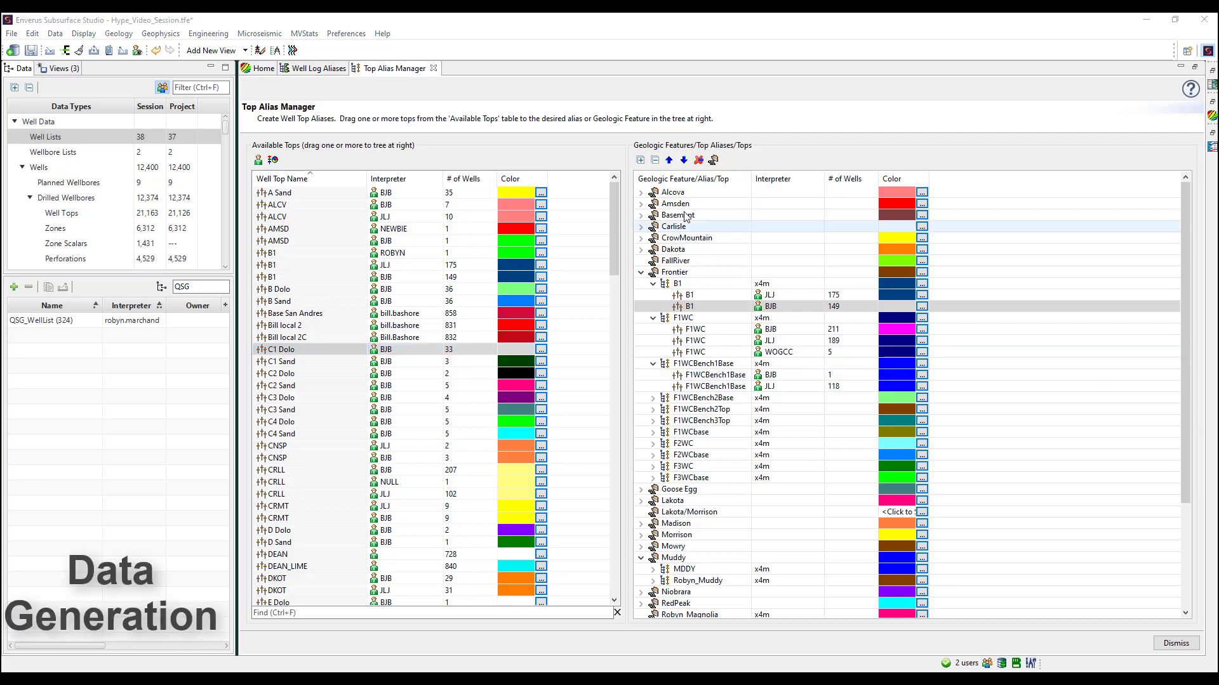
Open the Data Generation Wizard and review the descriptions and required data of its zone scalar, point set and horizon-to-well-log extraction workflows
left_click(60, 36)
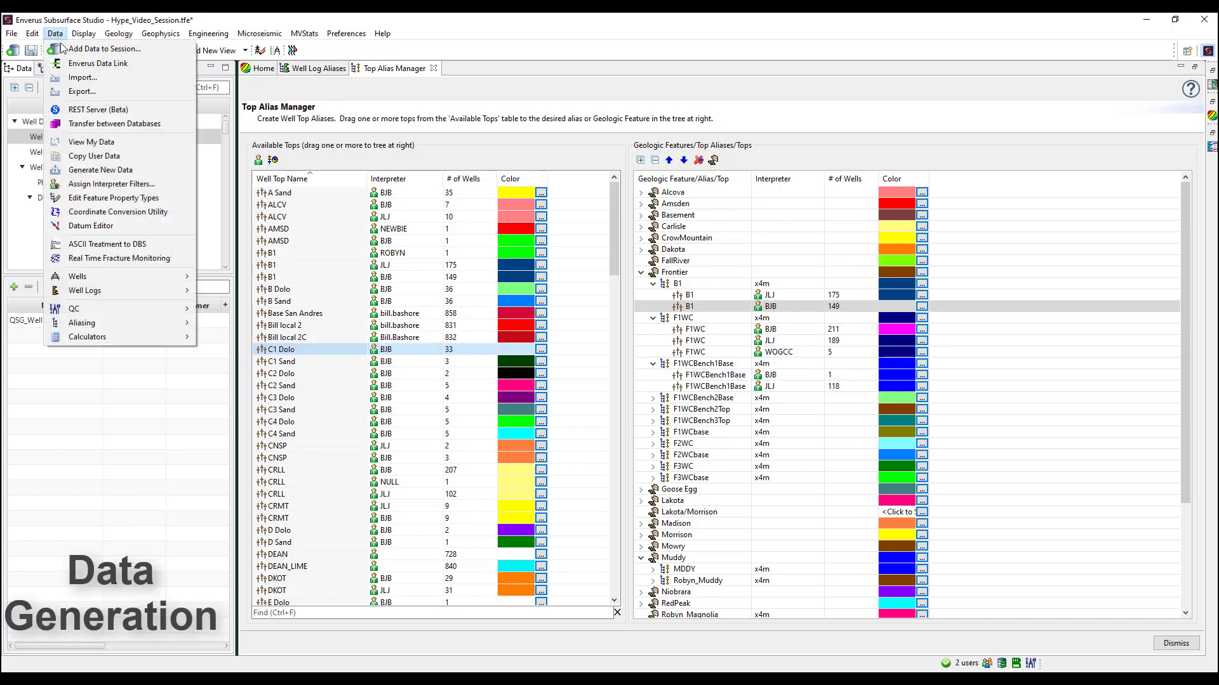
left_click(134, 172)
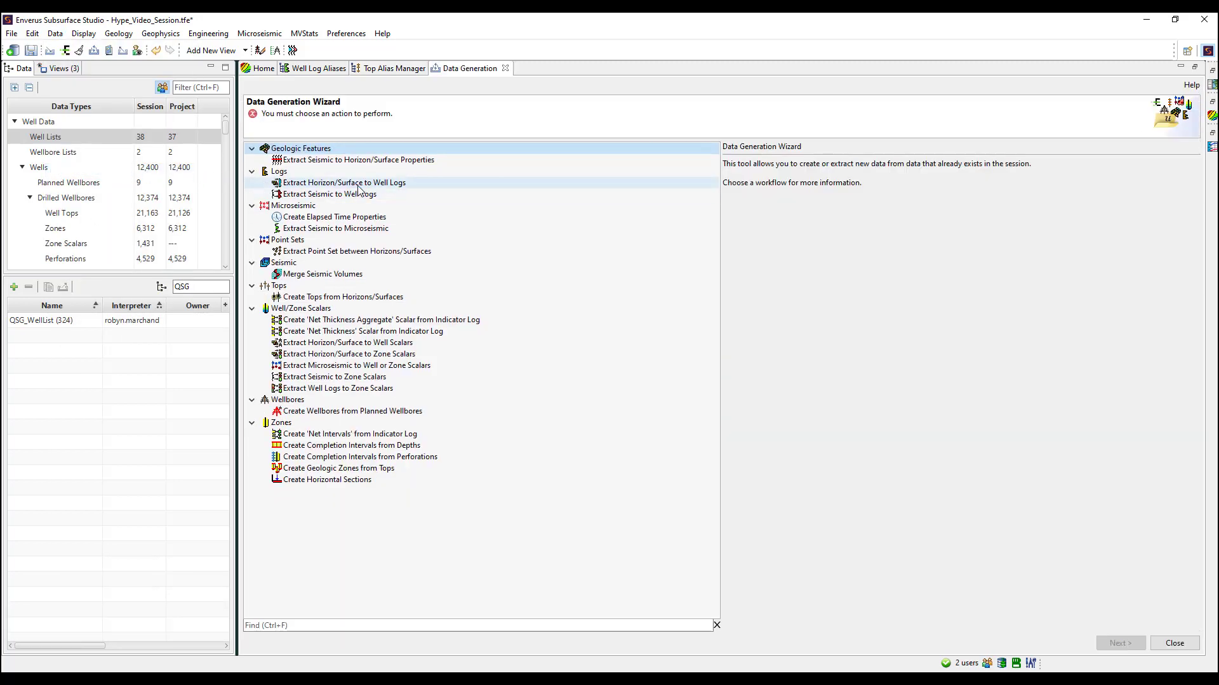
left_click(402, 346)
left_click(400, 354)
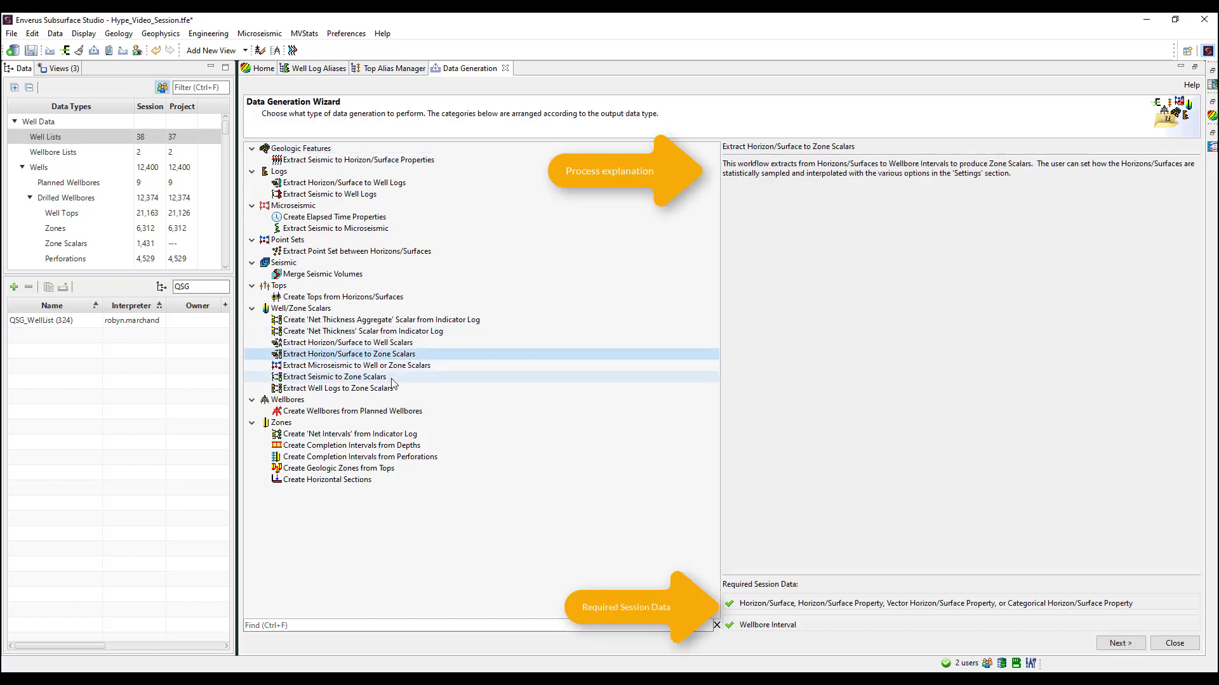
left_click(393, 378)
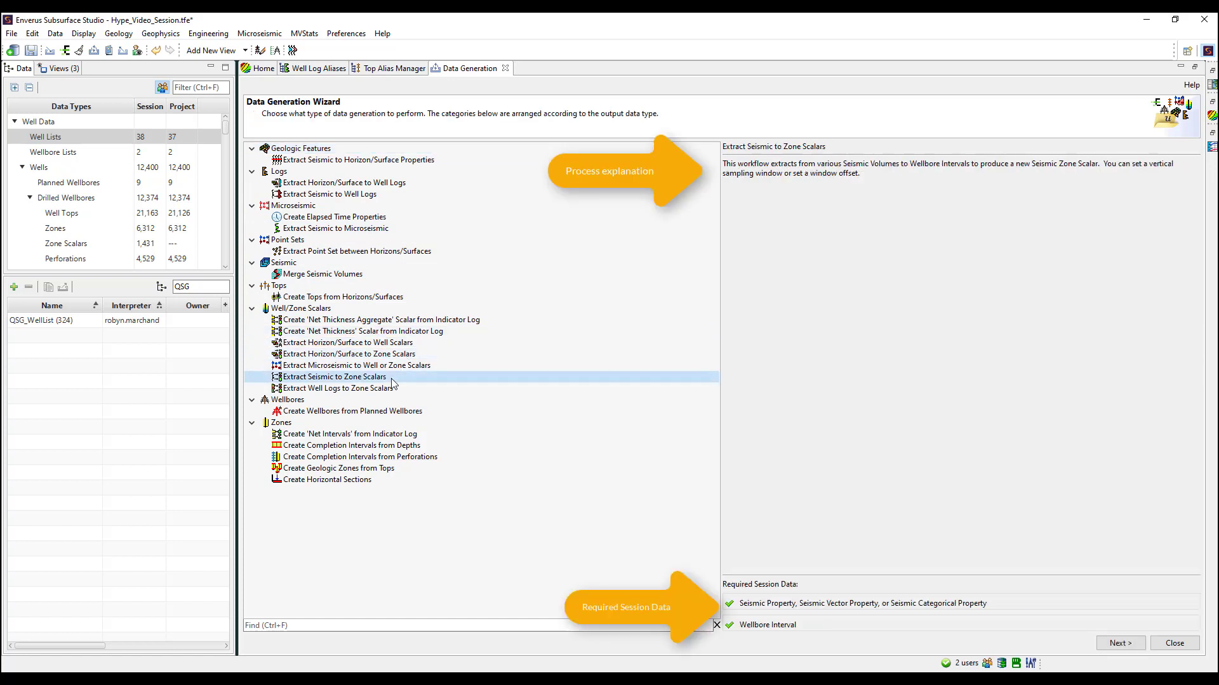
left_click(406, 253)
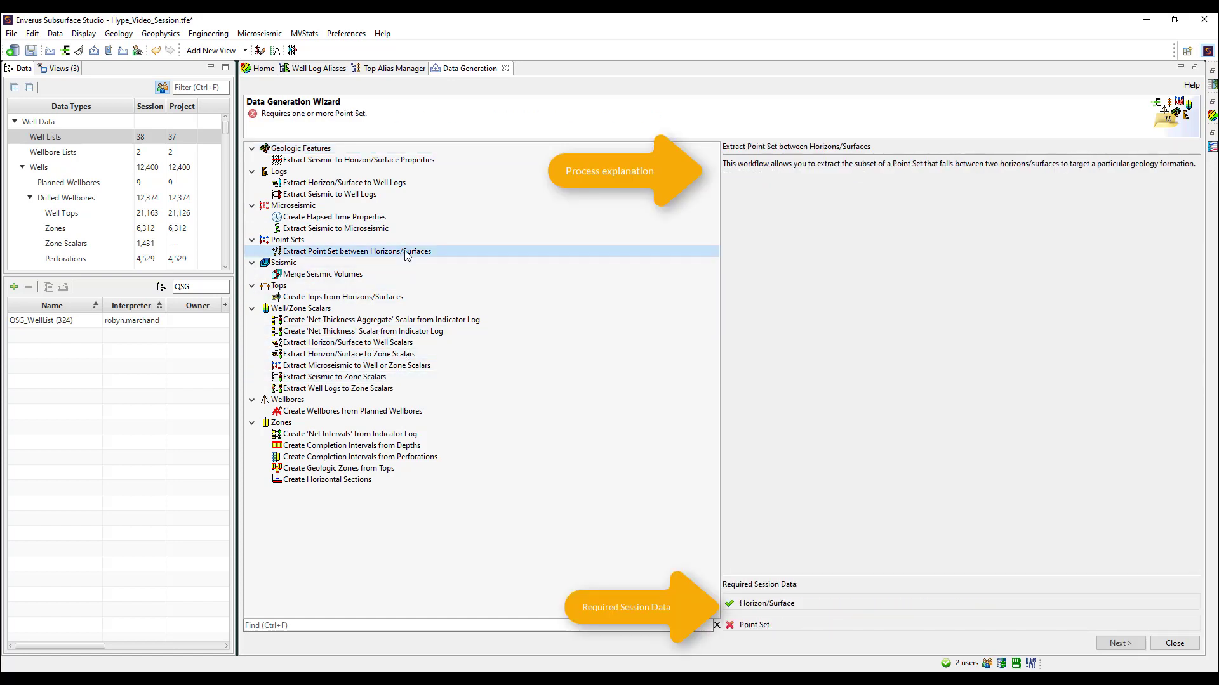
left_click(407, 183)
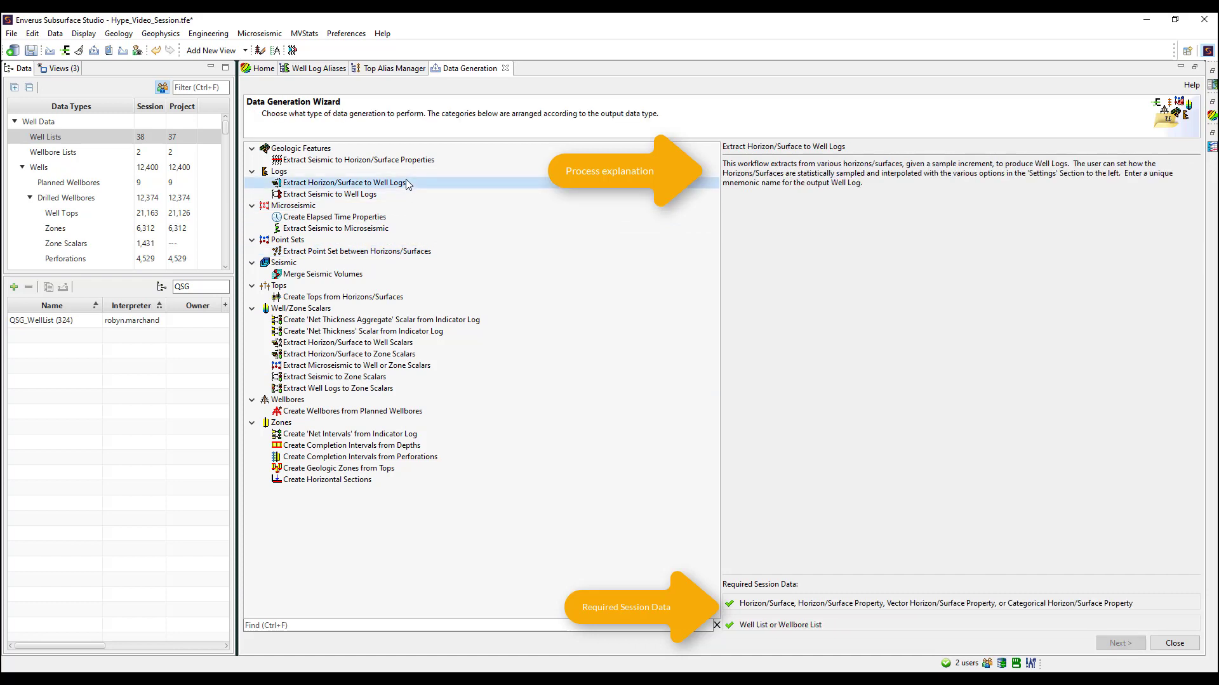
Review the descriptions and required data of the zone creation, Merge Seismic Volumes and Create Tops from Horizons/Surfaces workflows
left_click(399, 437)
left_click(398, 445)
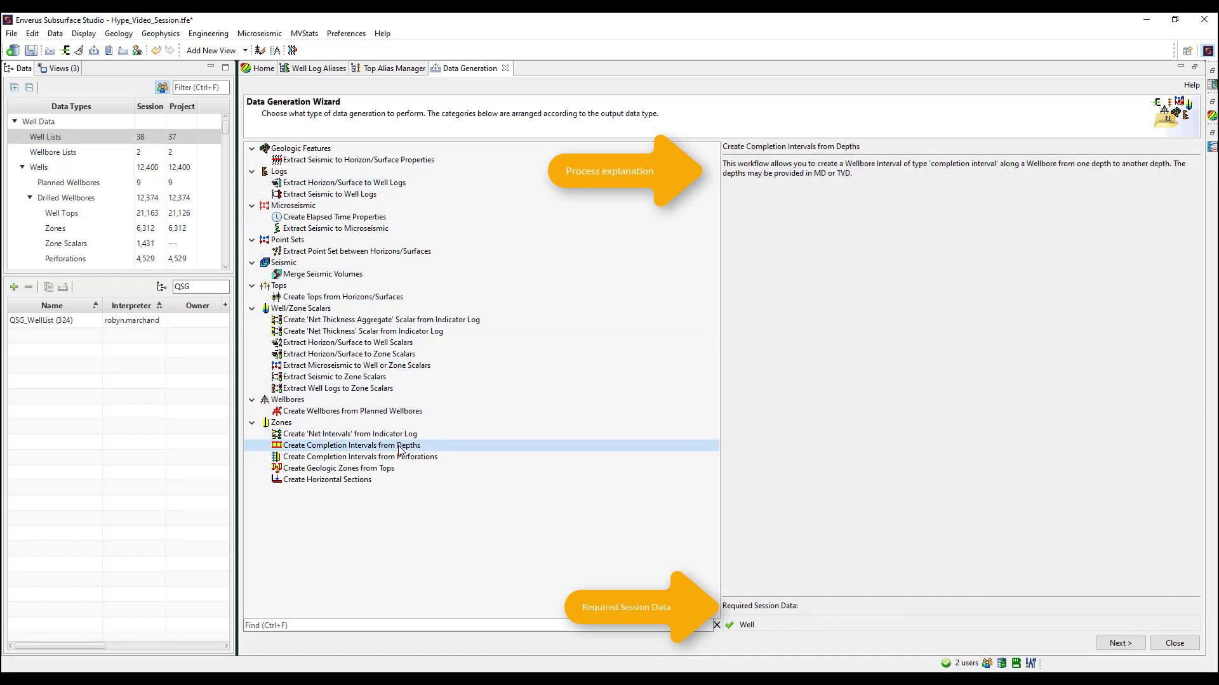
left_click(390, 472)
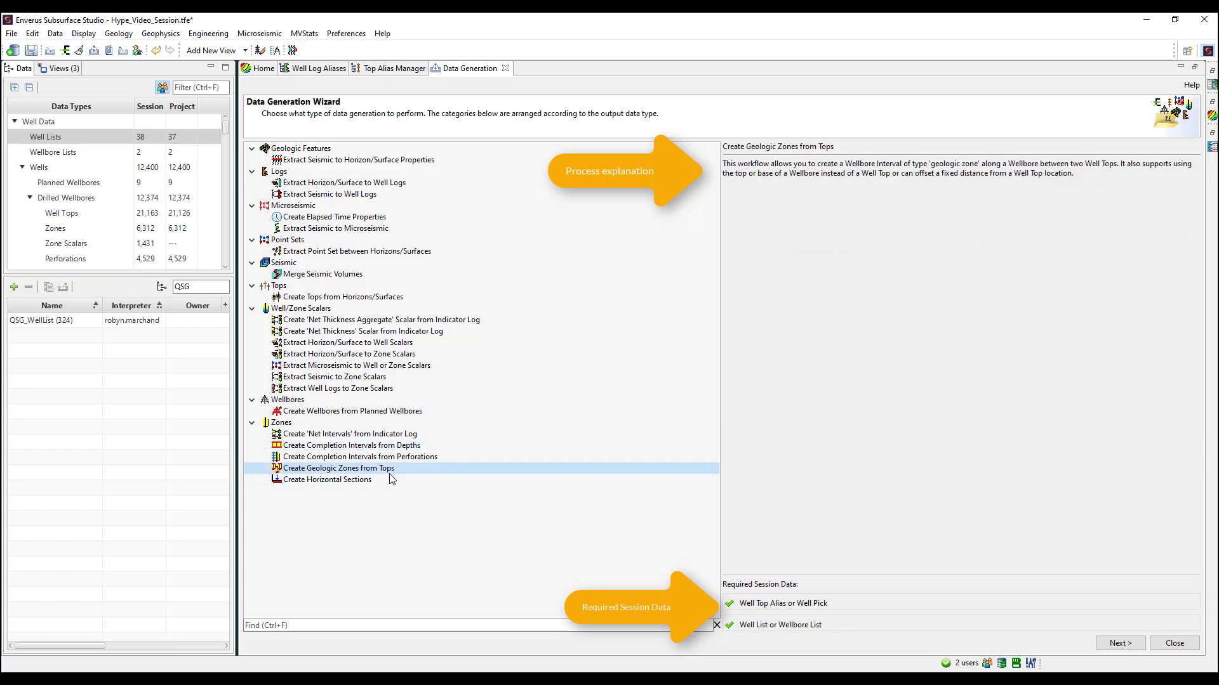
left_click(354, 483)
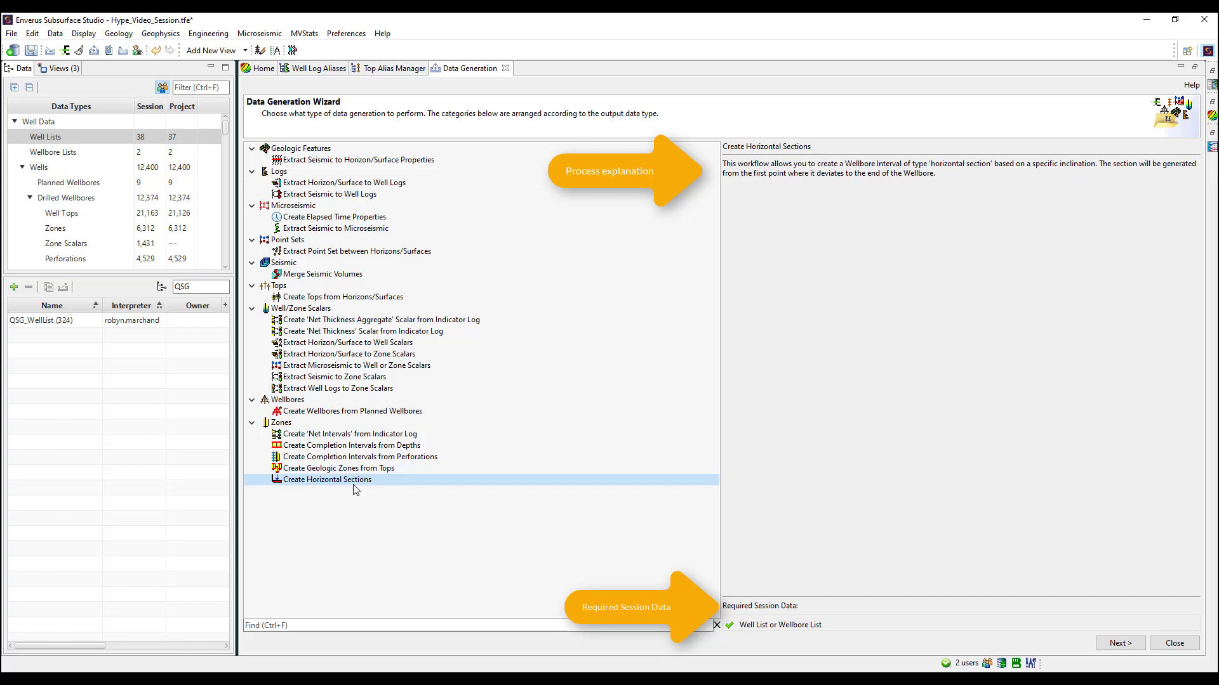
left_click(357, 278)
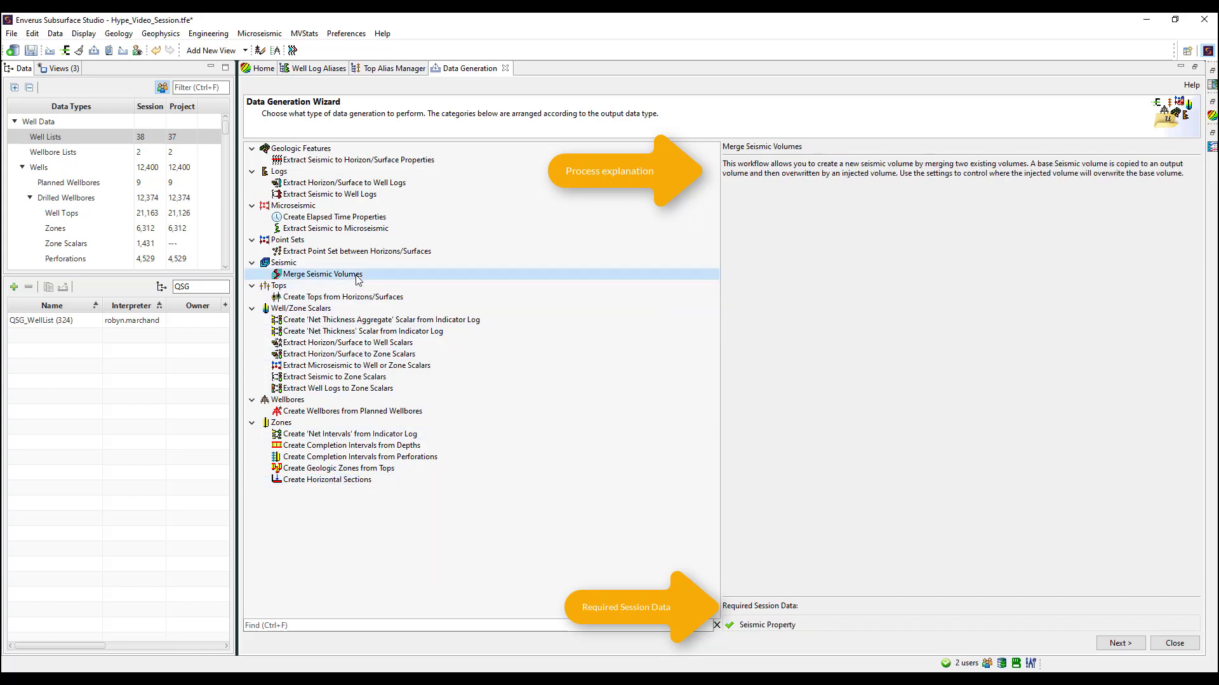
left_click(359, 299)
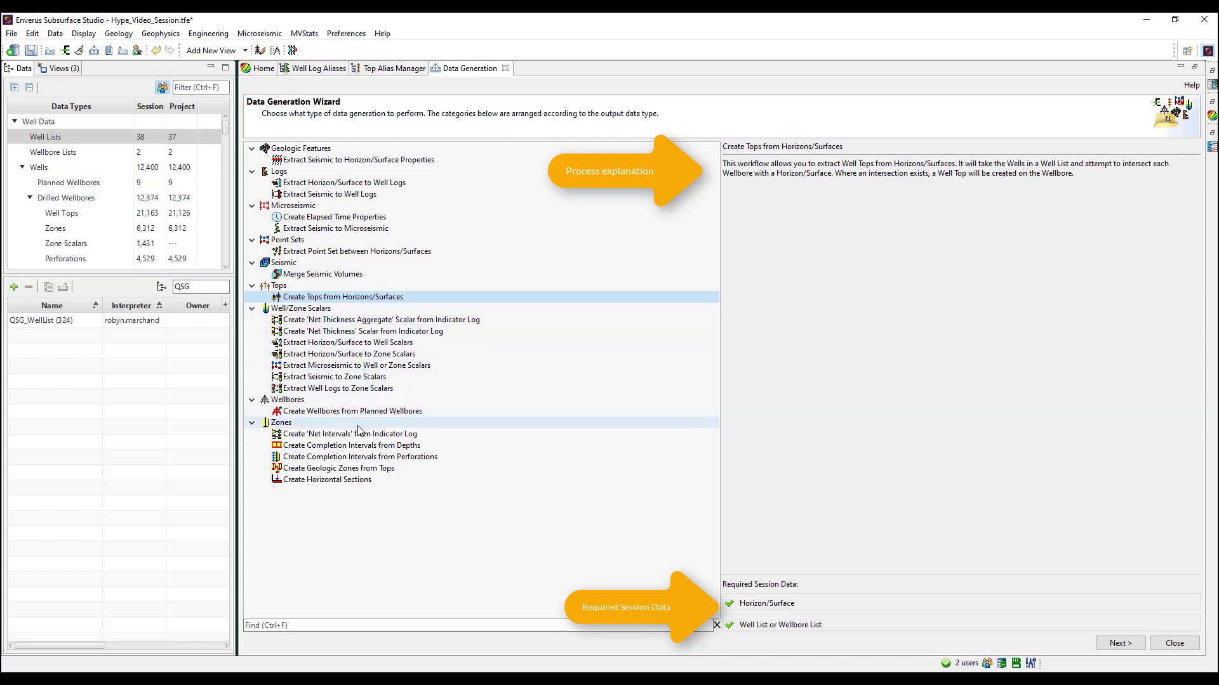
Start the Create Geologic Zones from Tops workflow and choose the F1WCBench2Top alias as the zone's top
left_click(354, 469)
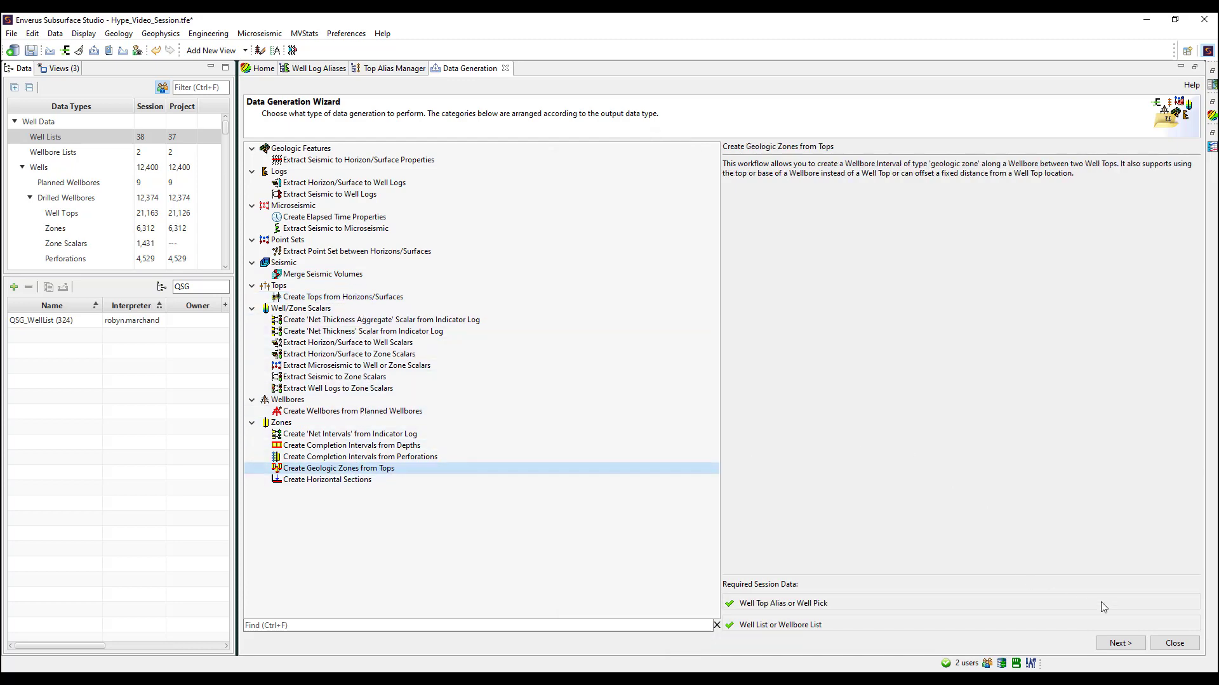
left_click(1130, 644)
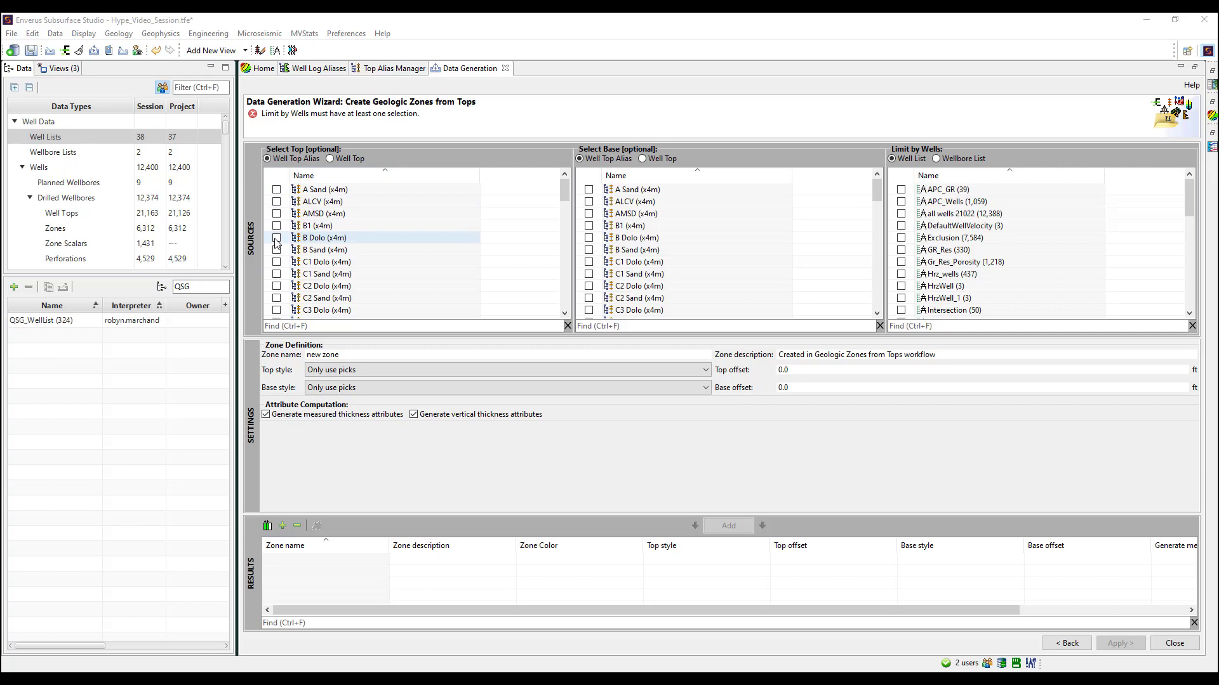
scroll(277, 243, "down", 8)
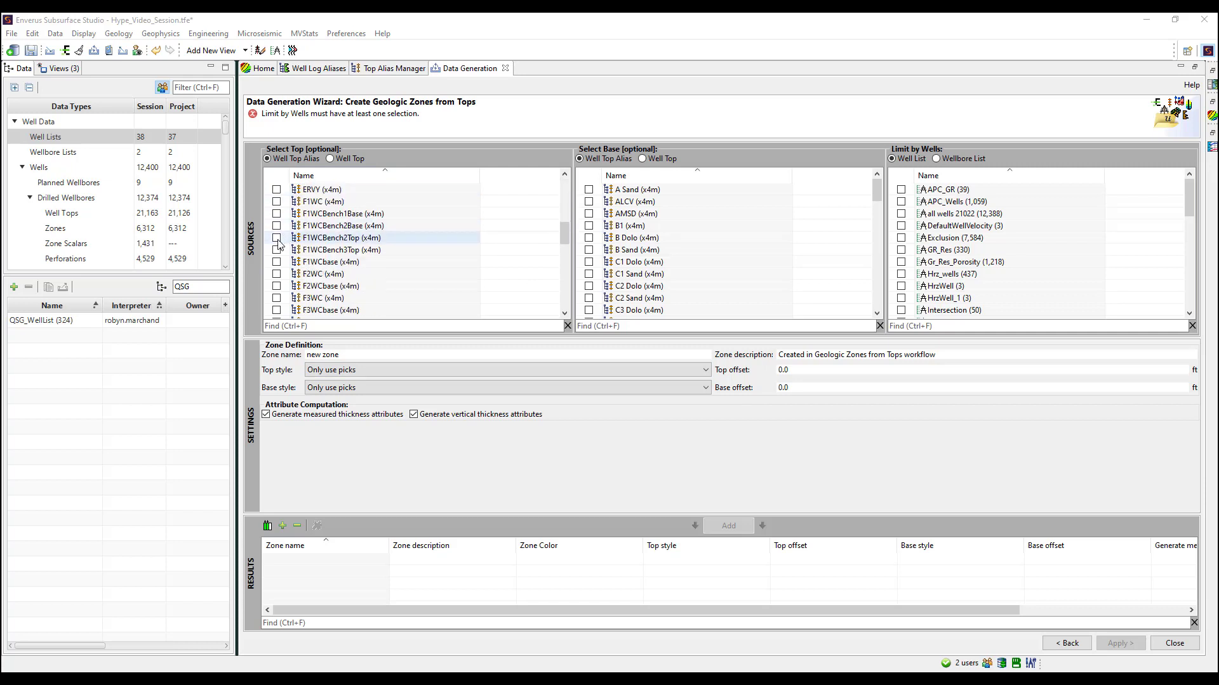
left_click(277, 238)
Choose the F1WCBench2Base alias as the zone's base and limit the wells to the all wells 21022 list
scroll(649, 281, "down", 3)
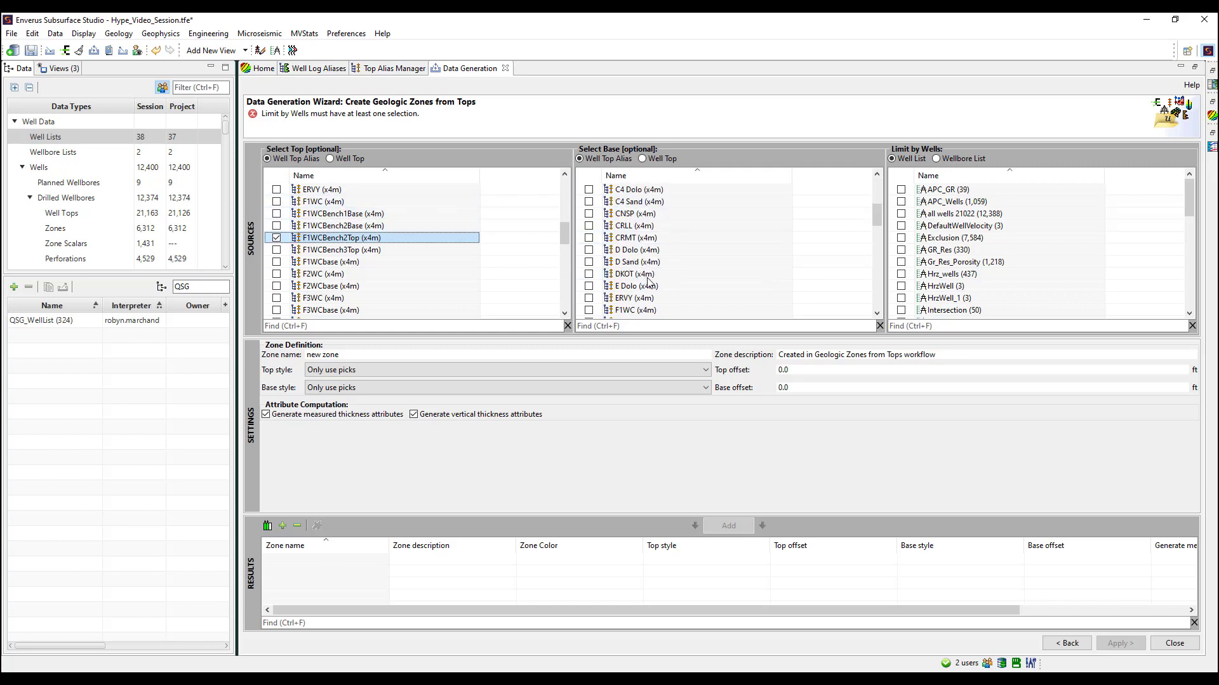
scroll(648, 281, "down", 3)
left_click(646, 327)
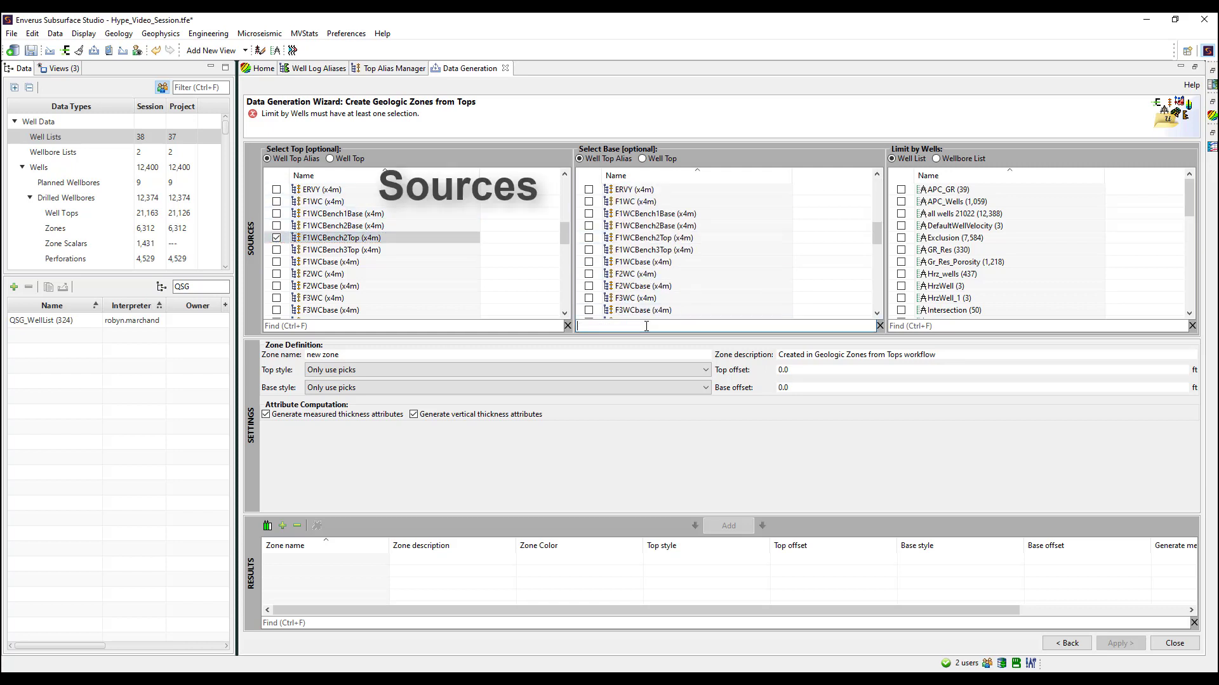
type("2Top")
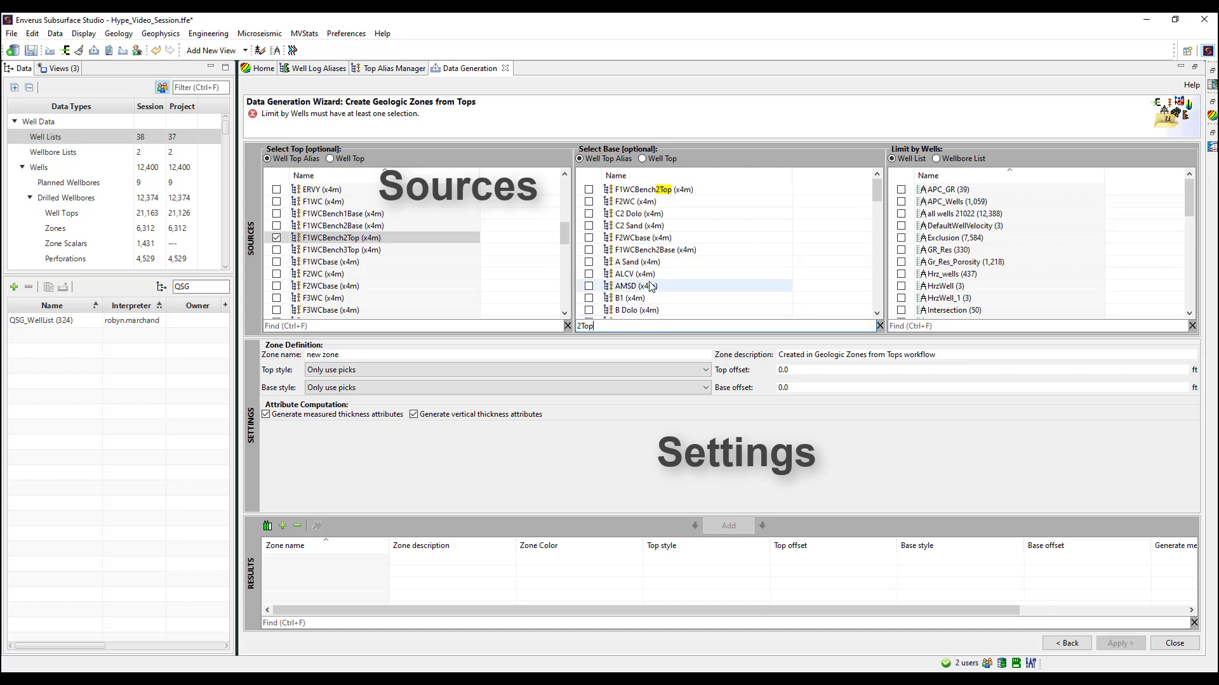
key("BackSpace")
type("Ba")
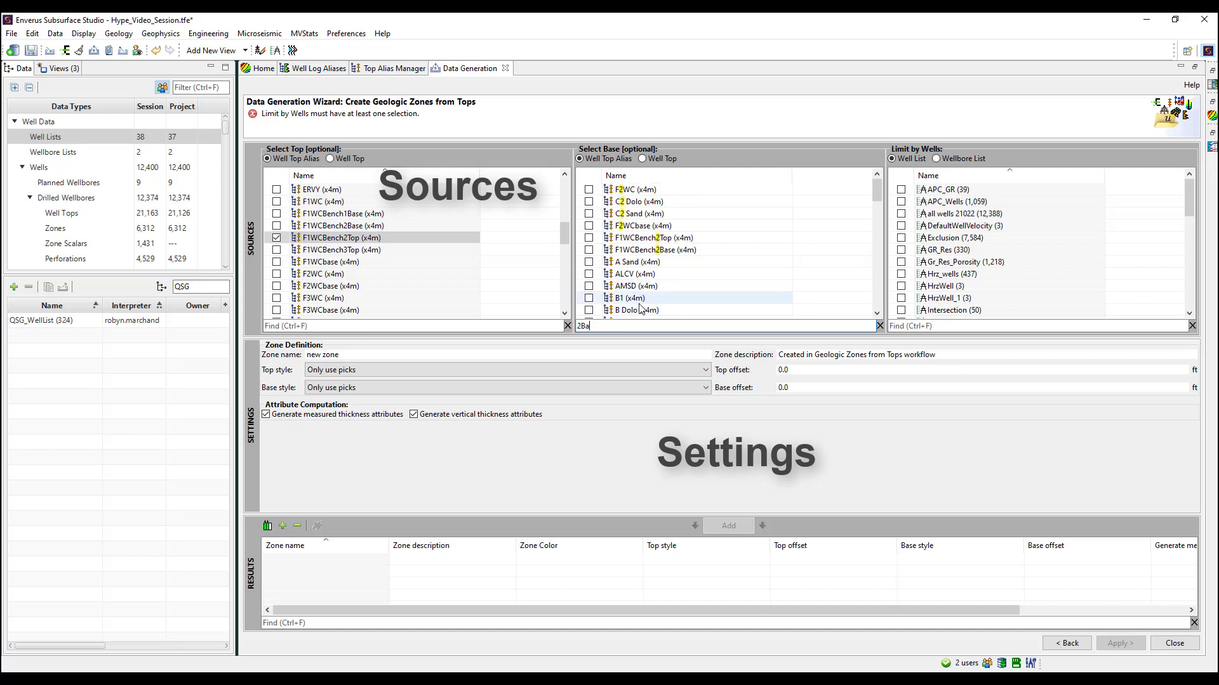
type("se")
left_click(589, 190)
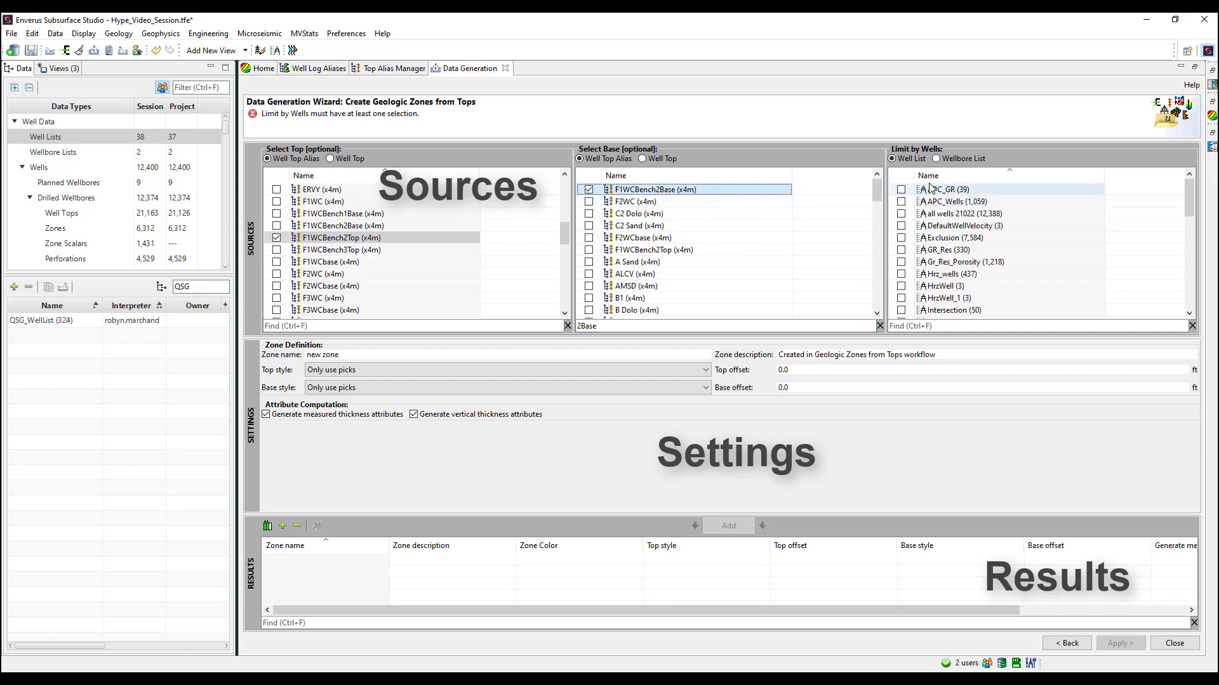
left_click(901, 214)
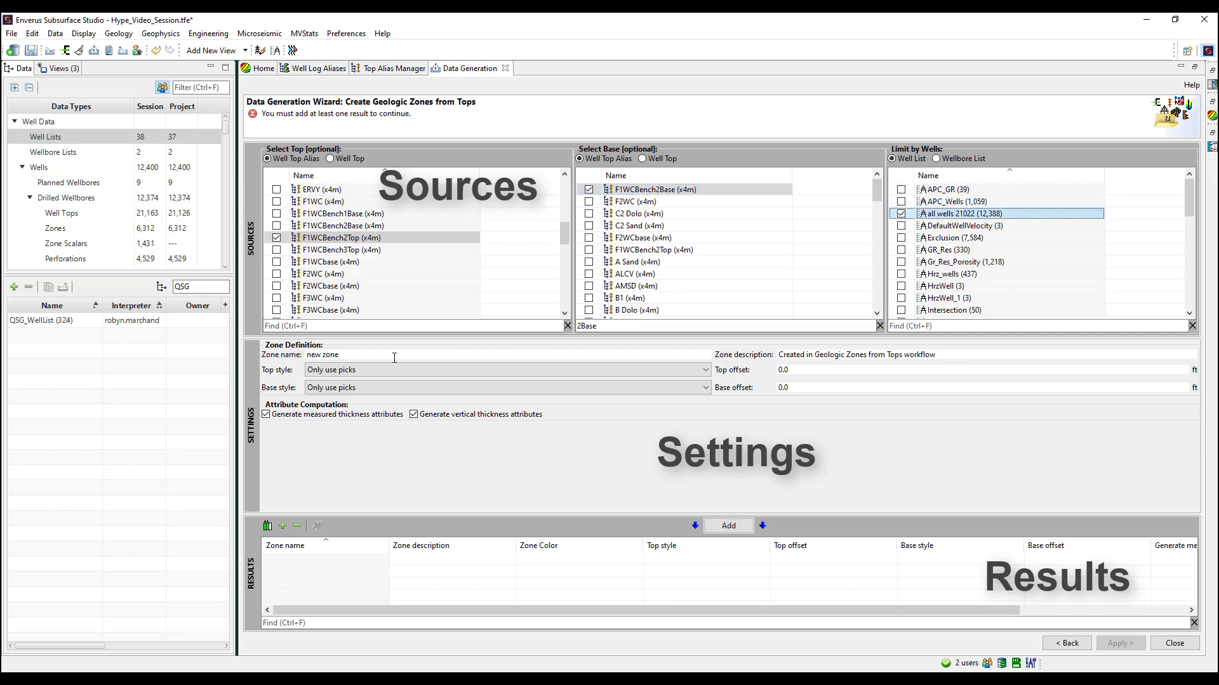
Name the zone QSG_Zone, keep Only use picks for the top and base styles, and add it to the results
left_click_drag(394, 358, 315, 359)
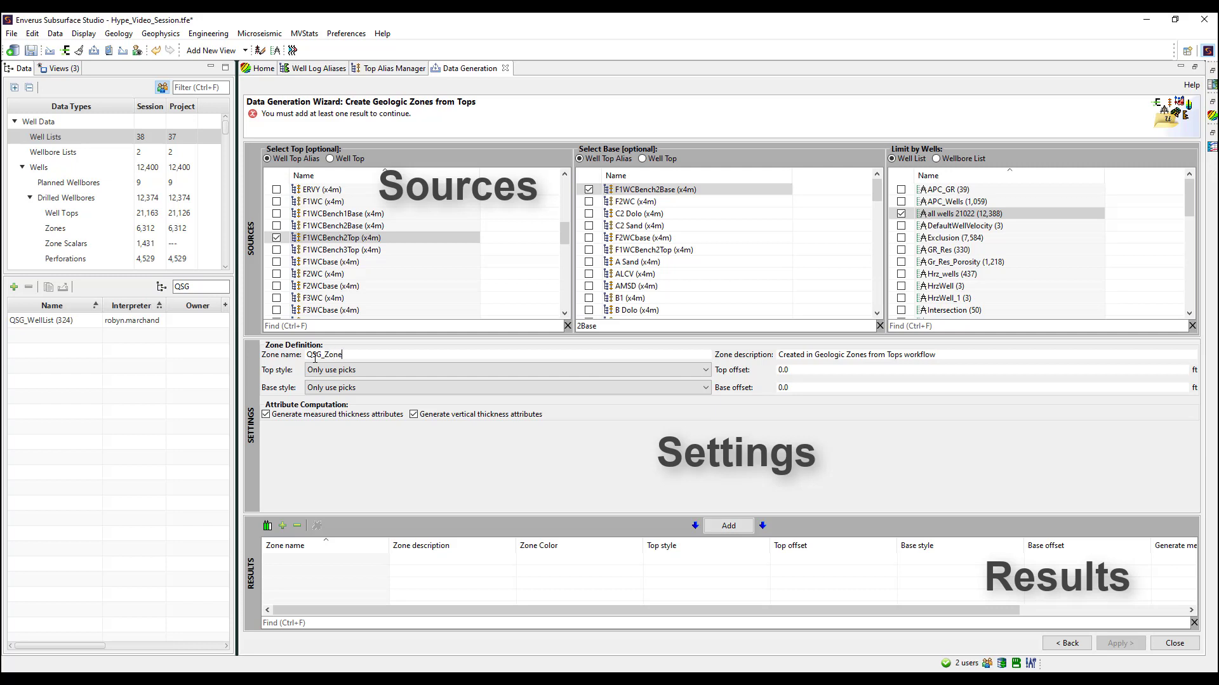
left_click(599, 372)
left_click(599, 372)
left_click(652, 384)
left_click(650, 386)
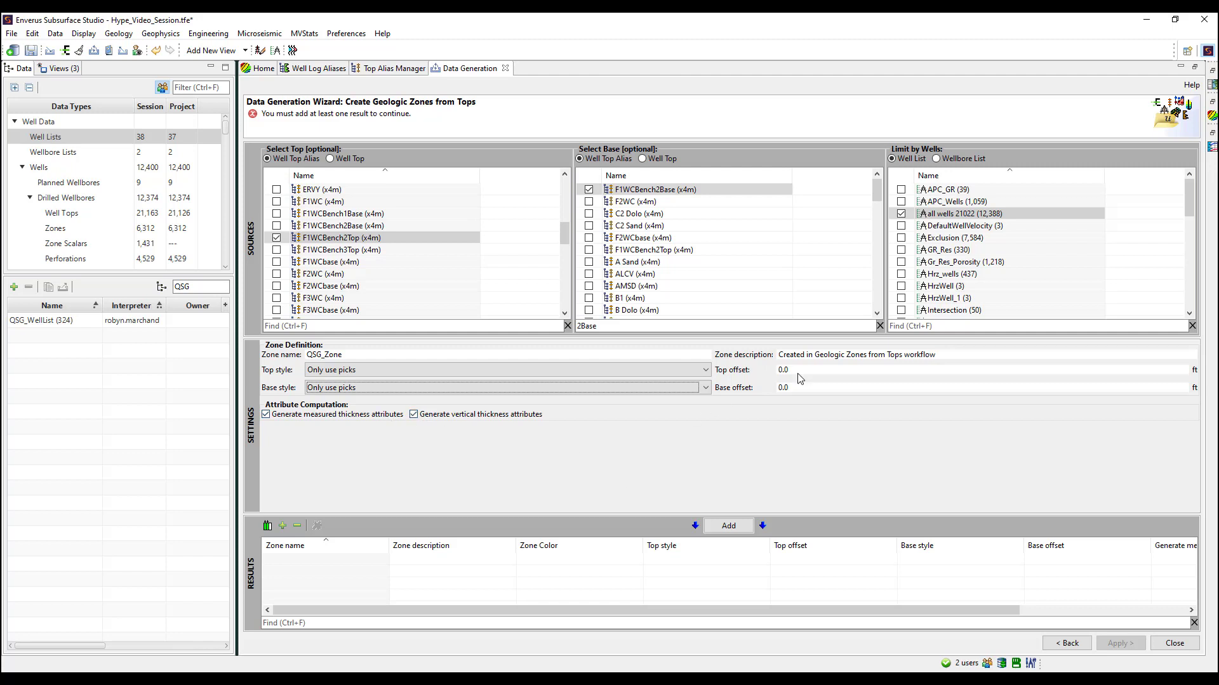
left_click(735, 525)
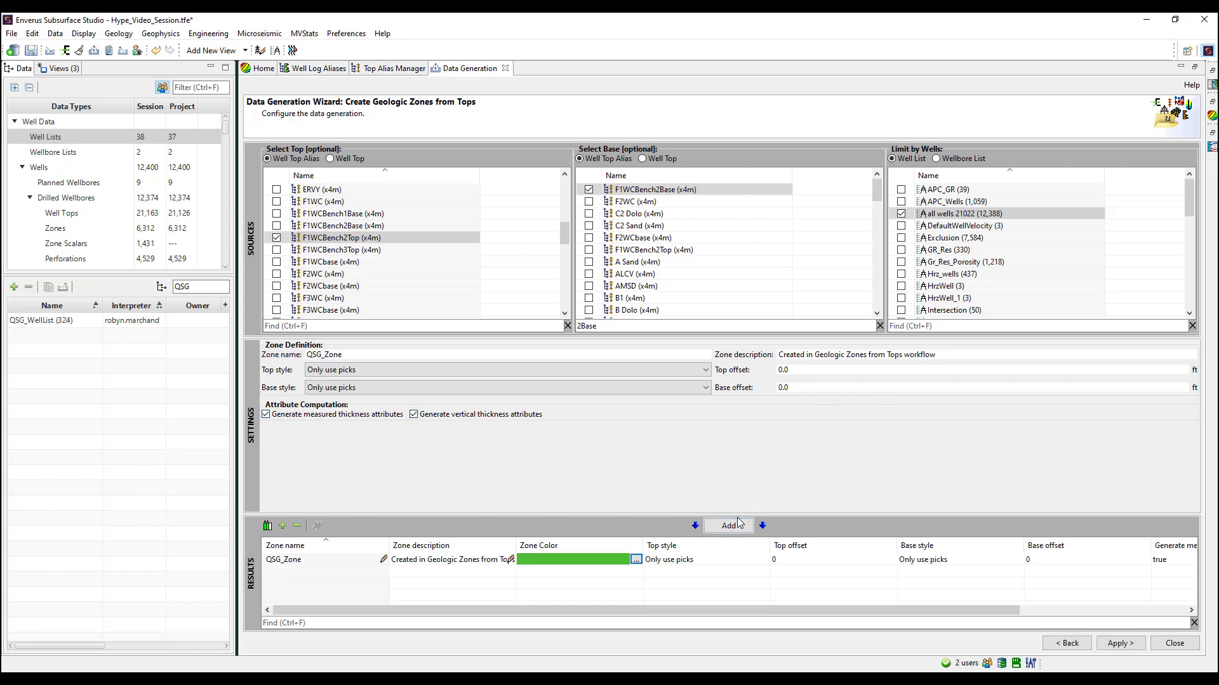
Set the QSG_Zone color to yellow and apply the zone generation
left_click(636, 559)
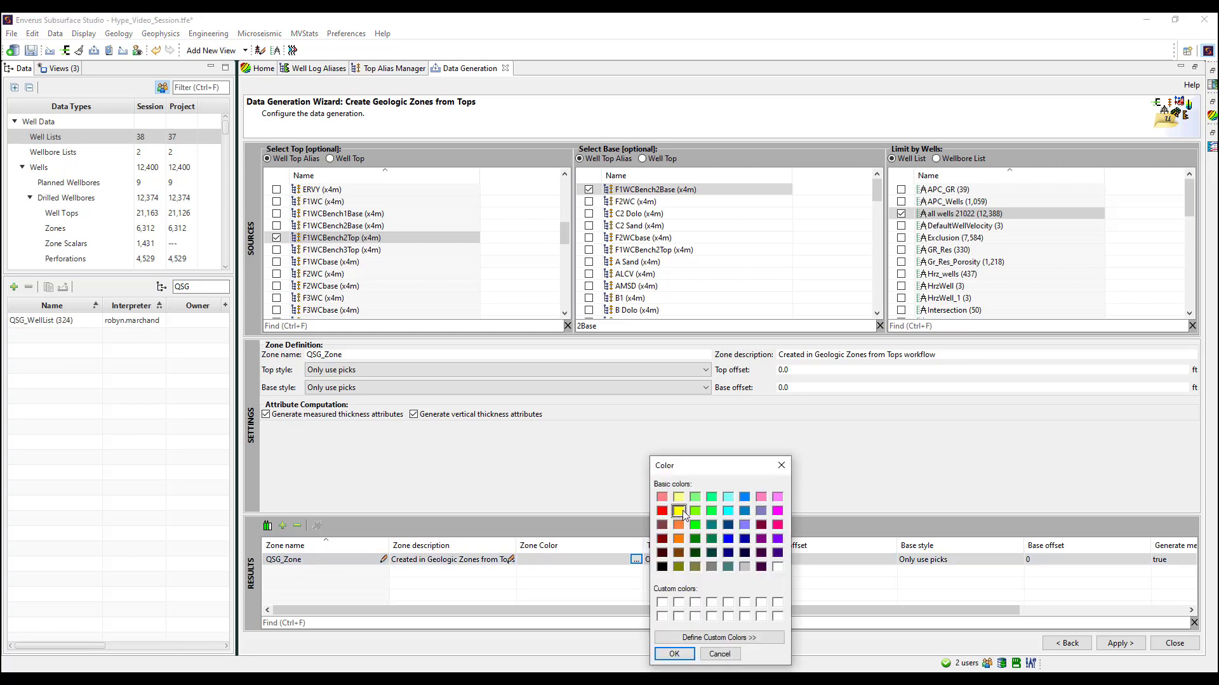
left_click(674, 654)
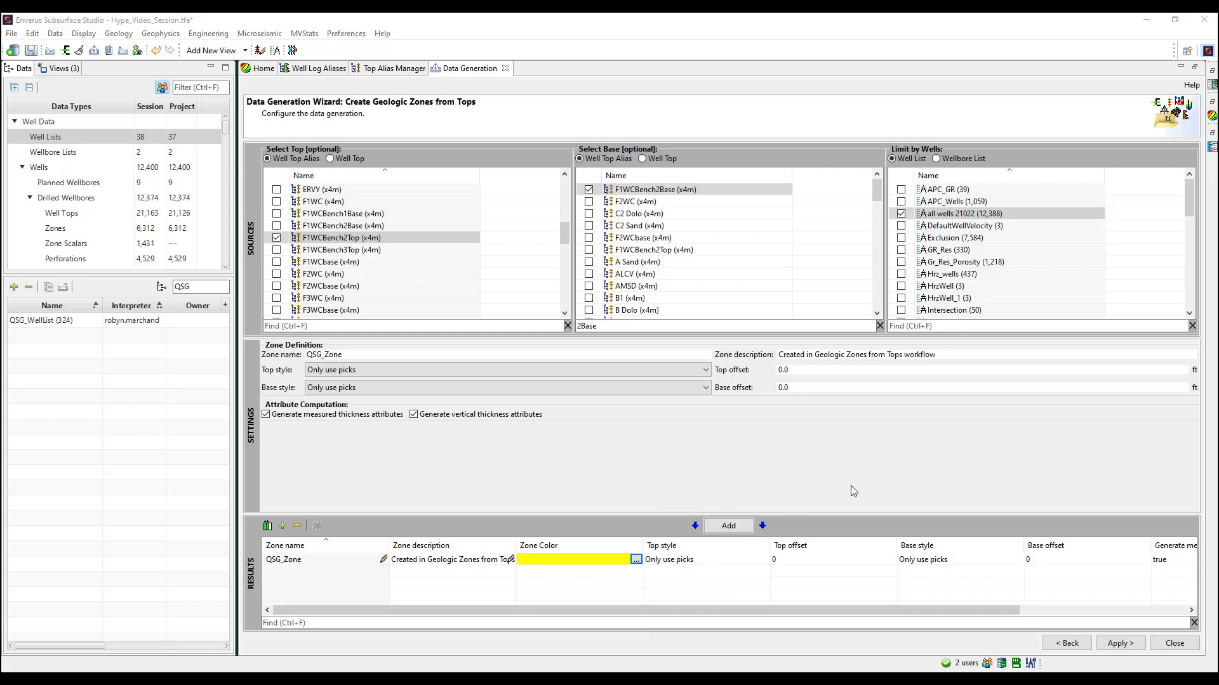
left_click(1119, 645)
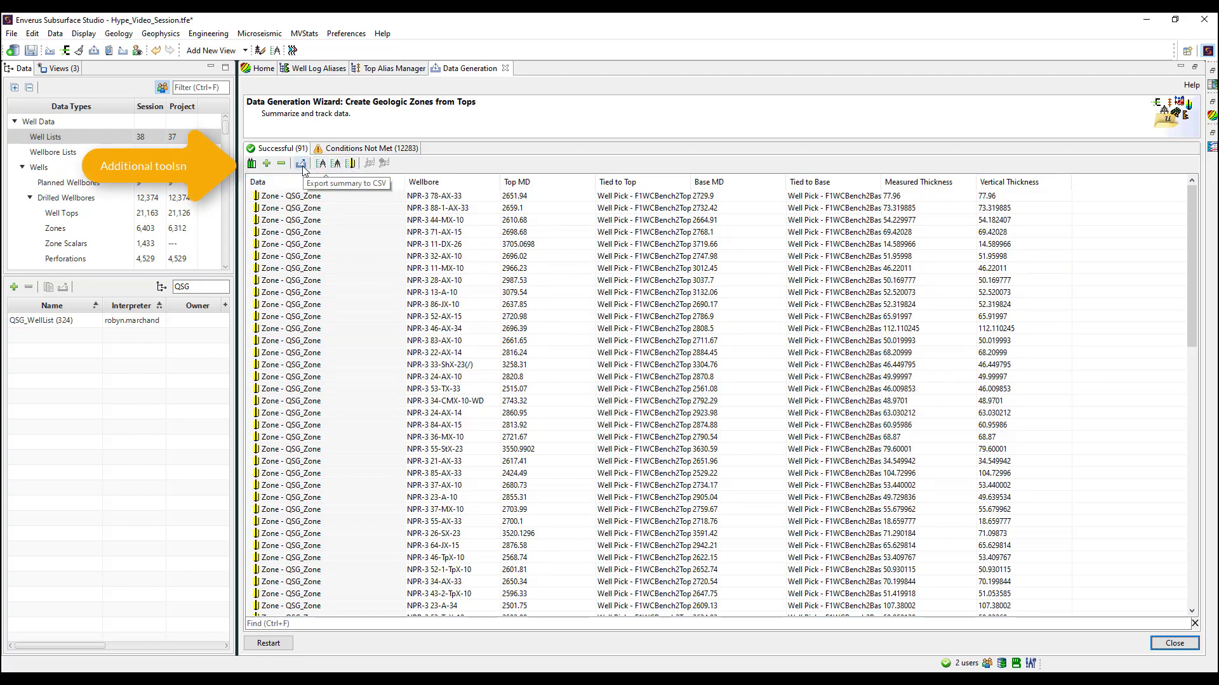
Review the wells in the Conditions Not Met results, list the drilled wellbore Zones data, and prepare to filter the zone names
left_click(371, 148)
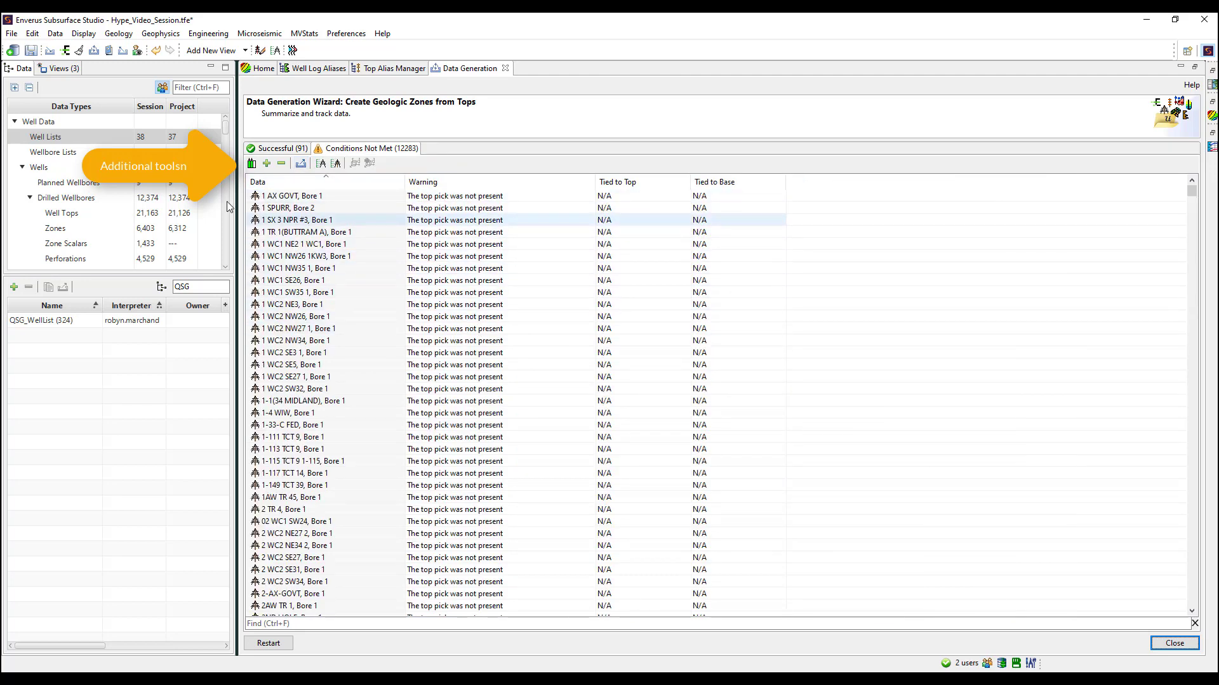
left_click(63, 228)
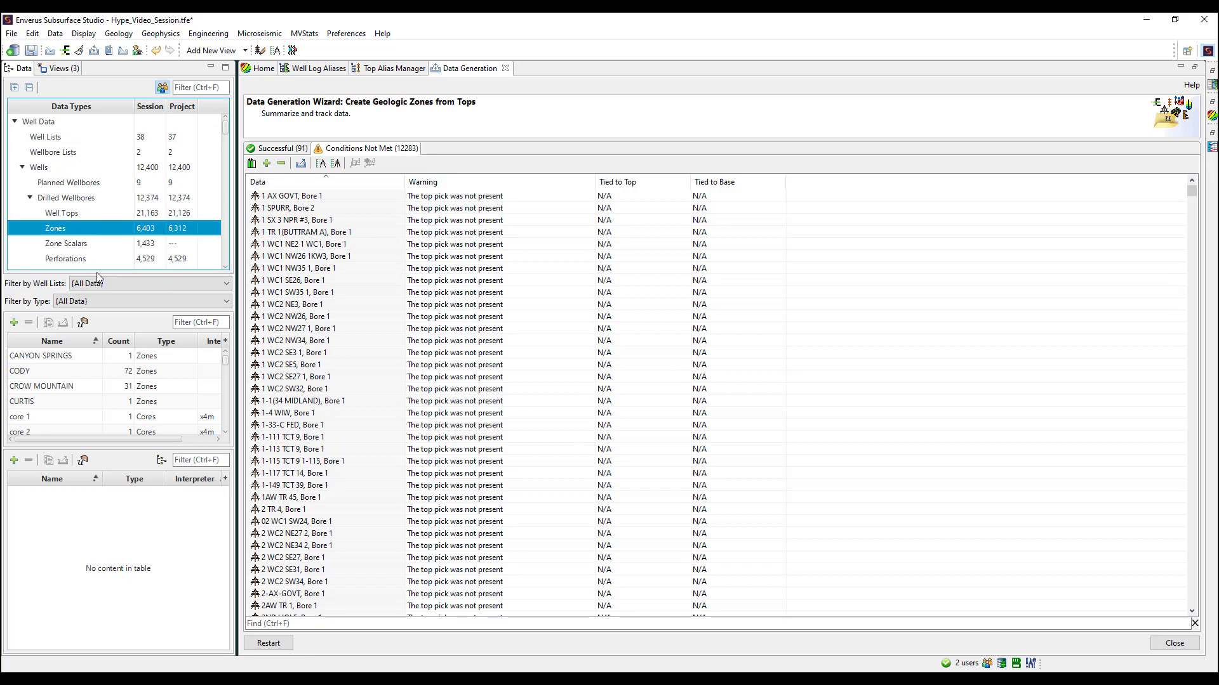
left_click(191, 322)
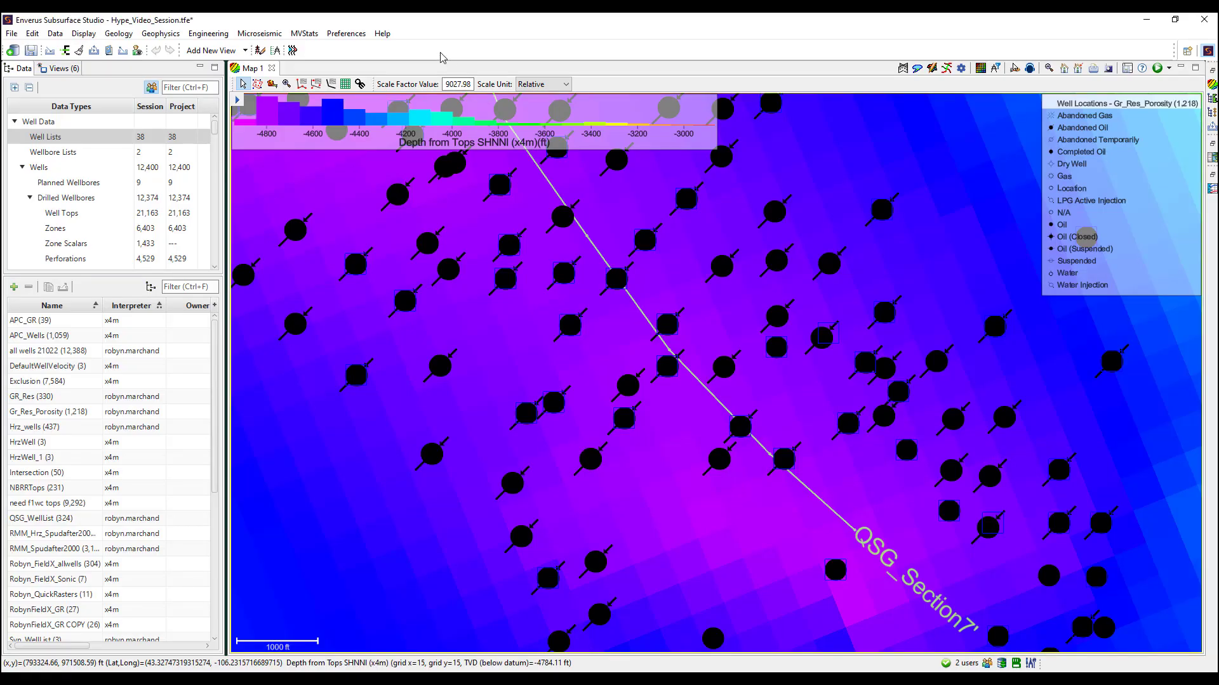
Open the MVStats Well Data analysis and expand the Bivariate Statistics section for the empty plot
left_click(307, 35)
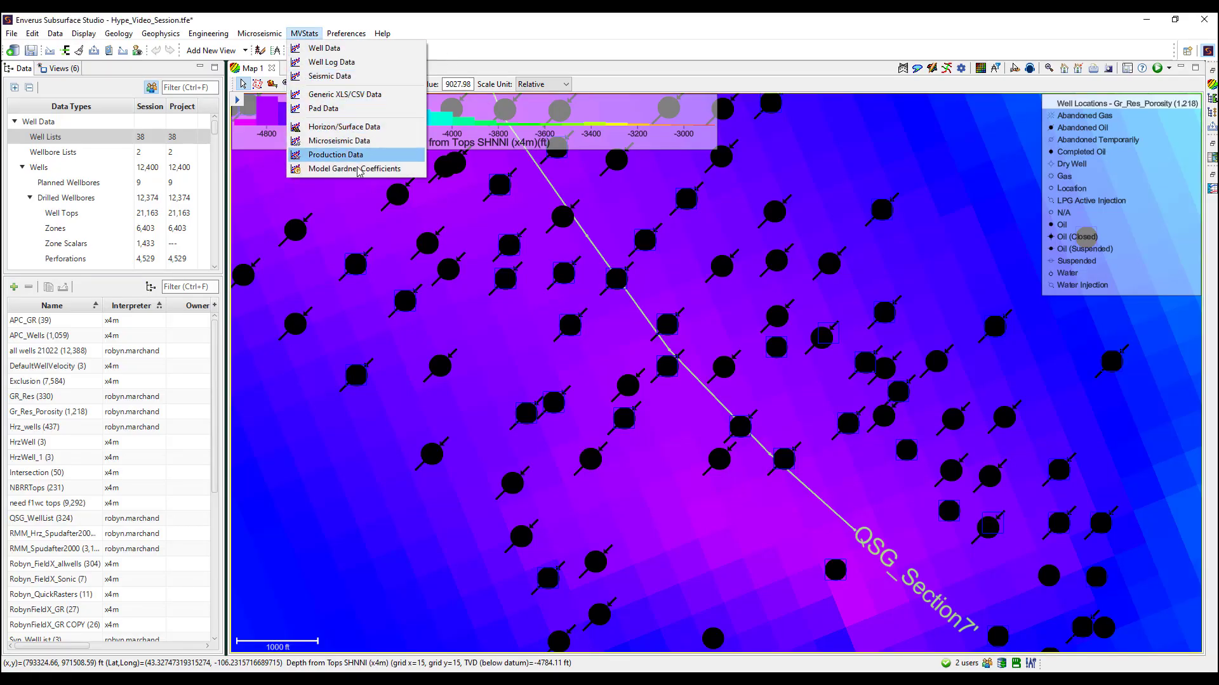
left_click(362, 54)
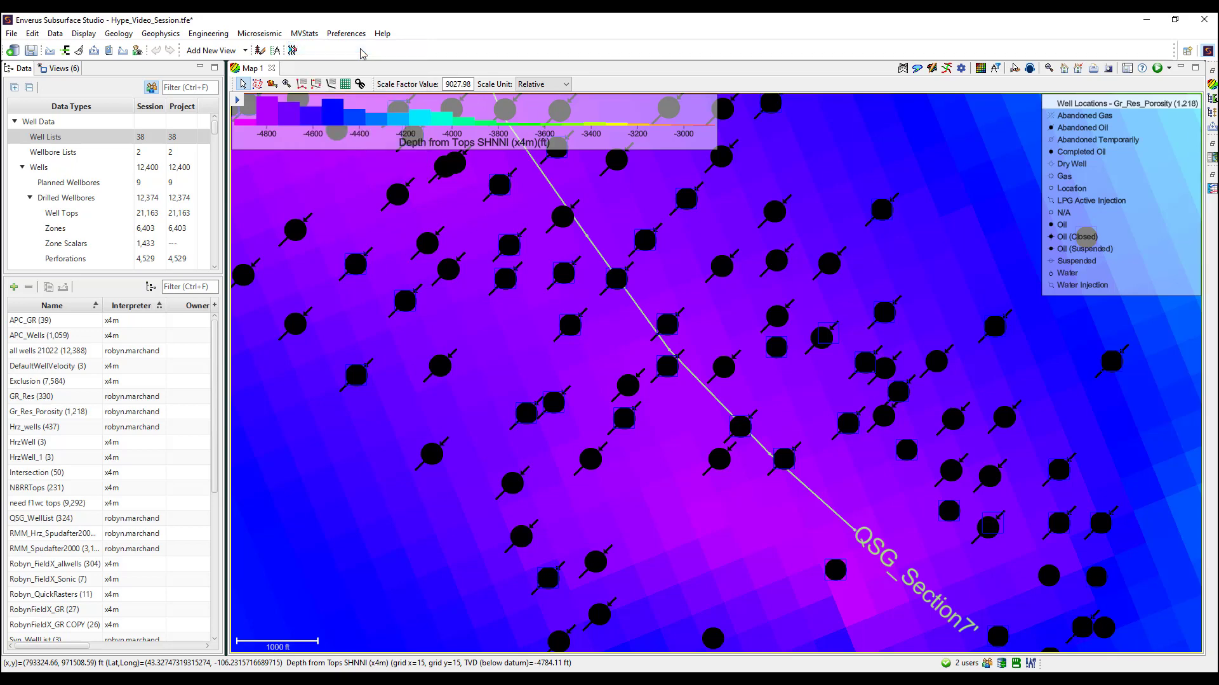
left_click_drag(1198, 72, 785, 64)
left_click(707, 68)
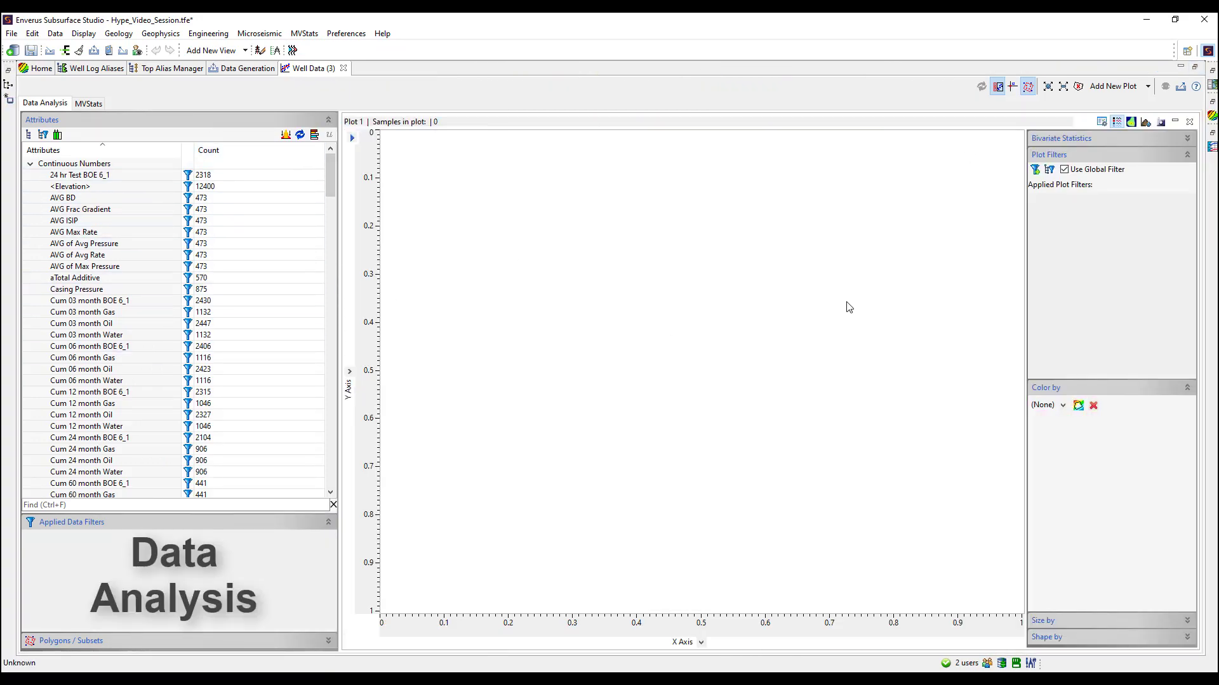
left_click(1186, 139)
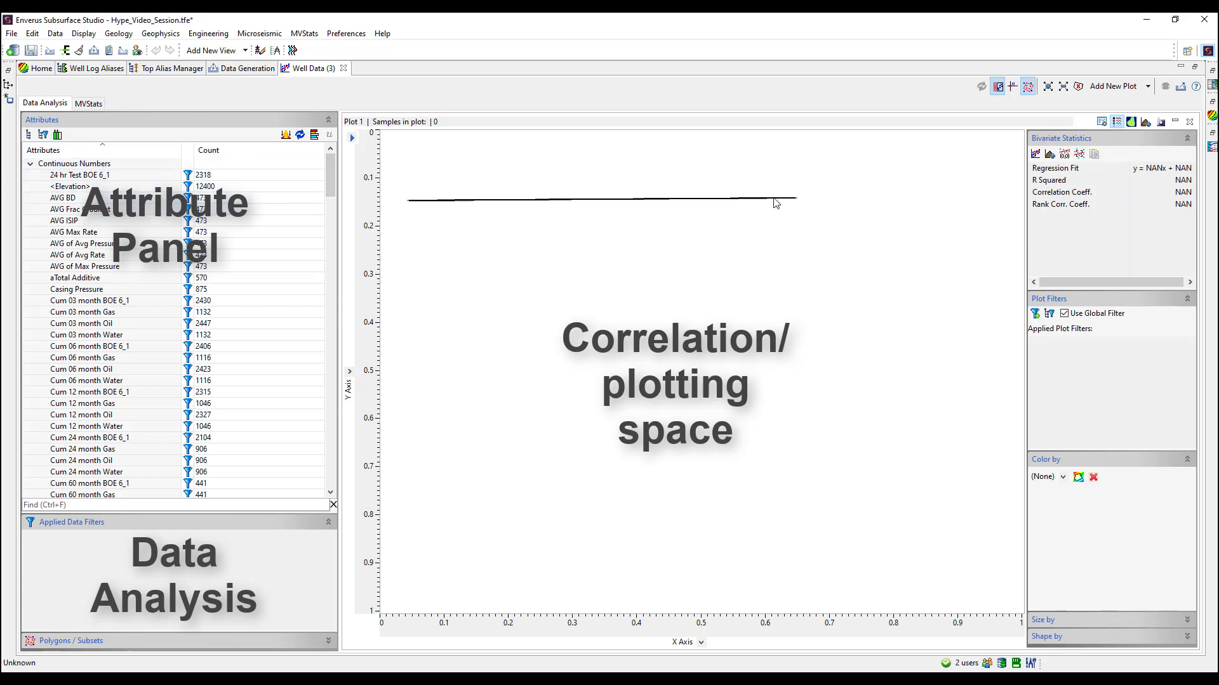
Plot Cum 03 month Oil on the Y axis against Cum 03 month Gas on the X axis
left_click(1112, 87)
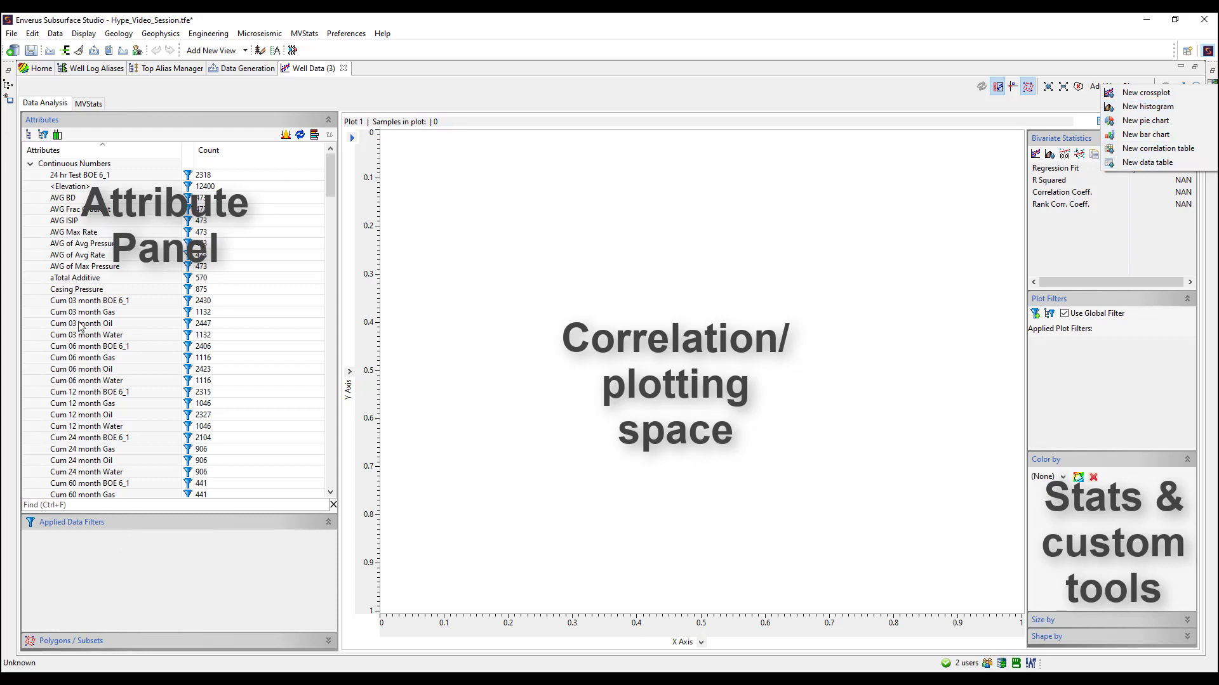
left_click_drag(80, 327, 377, 322)
left_click_drag(83, 312, 567, 630)
Zoom the crossplot along its axes, restore the full range, and view the Data Analysis mouse bindings
left_click_drag(443, 629, 564, 628)
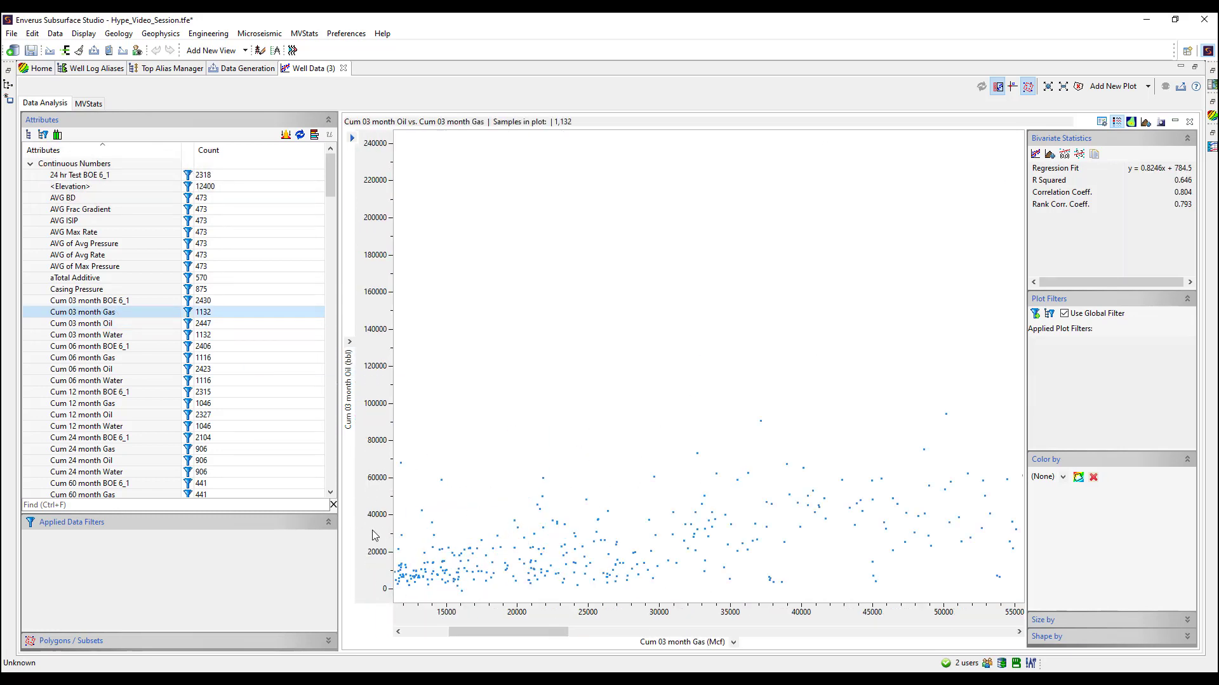
left_click_drag(374, 536, 378, 603)
left_click(383, 574)
left_click(383, 574)
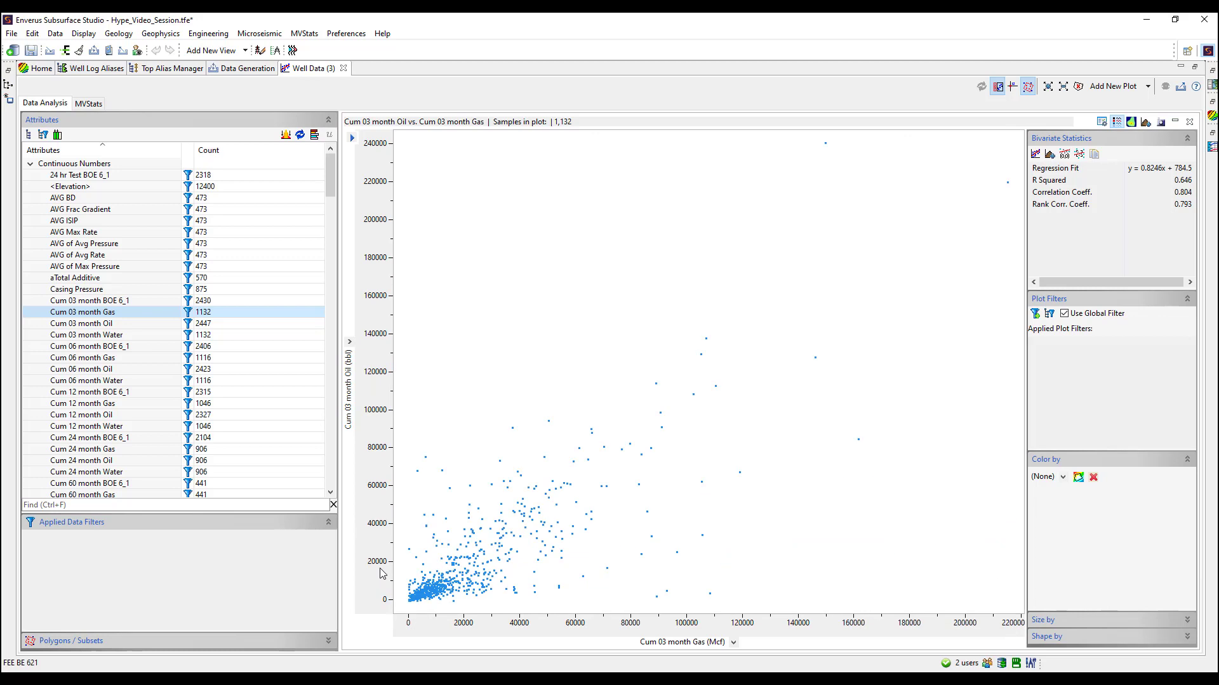
key("ctrl+shift+m")
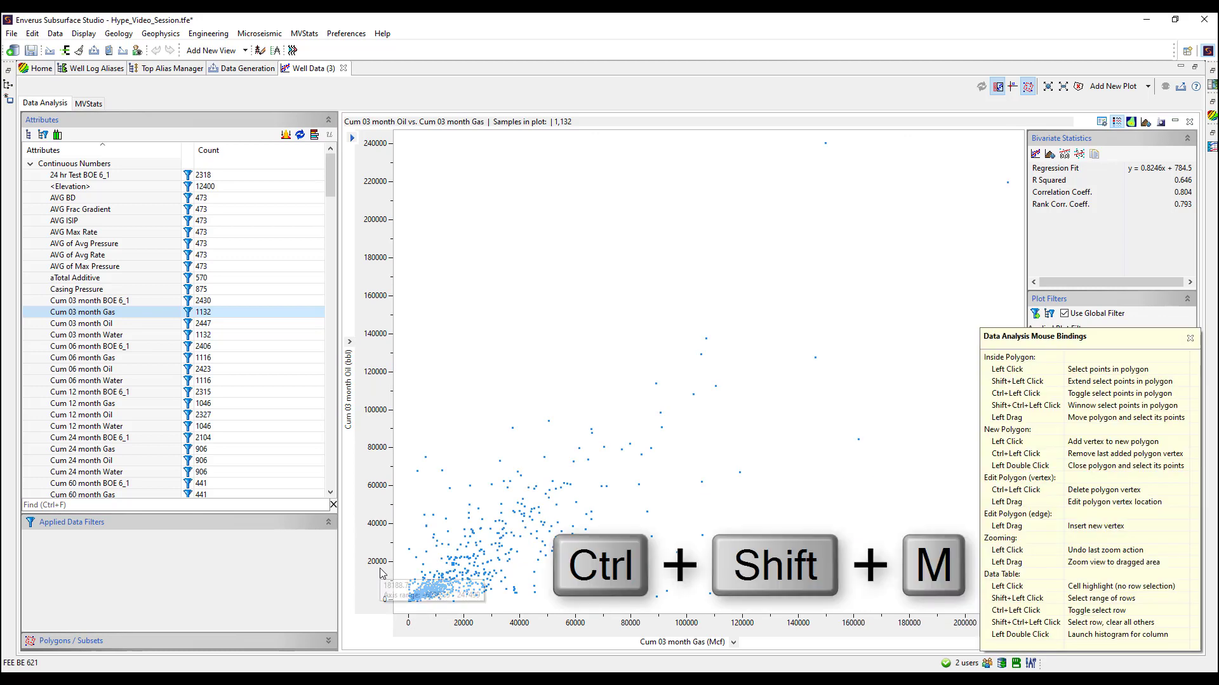
left_click(1190, 339)
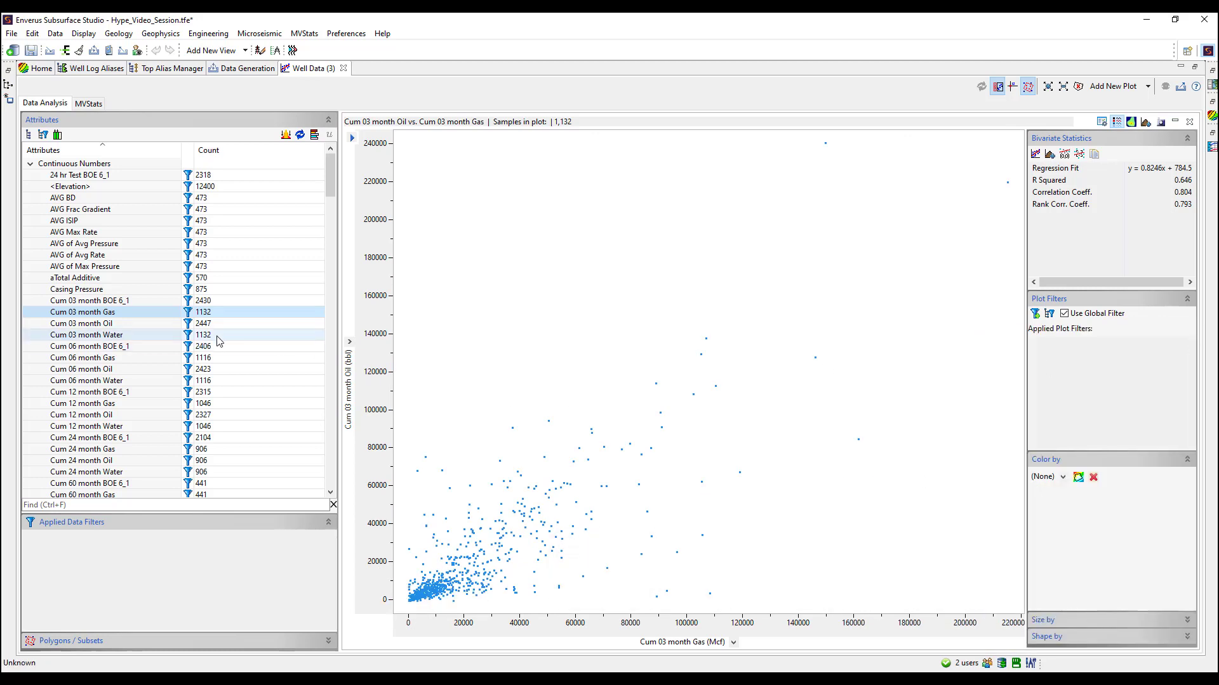
Change the crossplot's Y axis to Cum 03 month Water, and switch it back to Cum 03 month Oil
left_click_drag(118, 334, 350, 343)
left_click(349, 335)
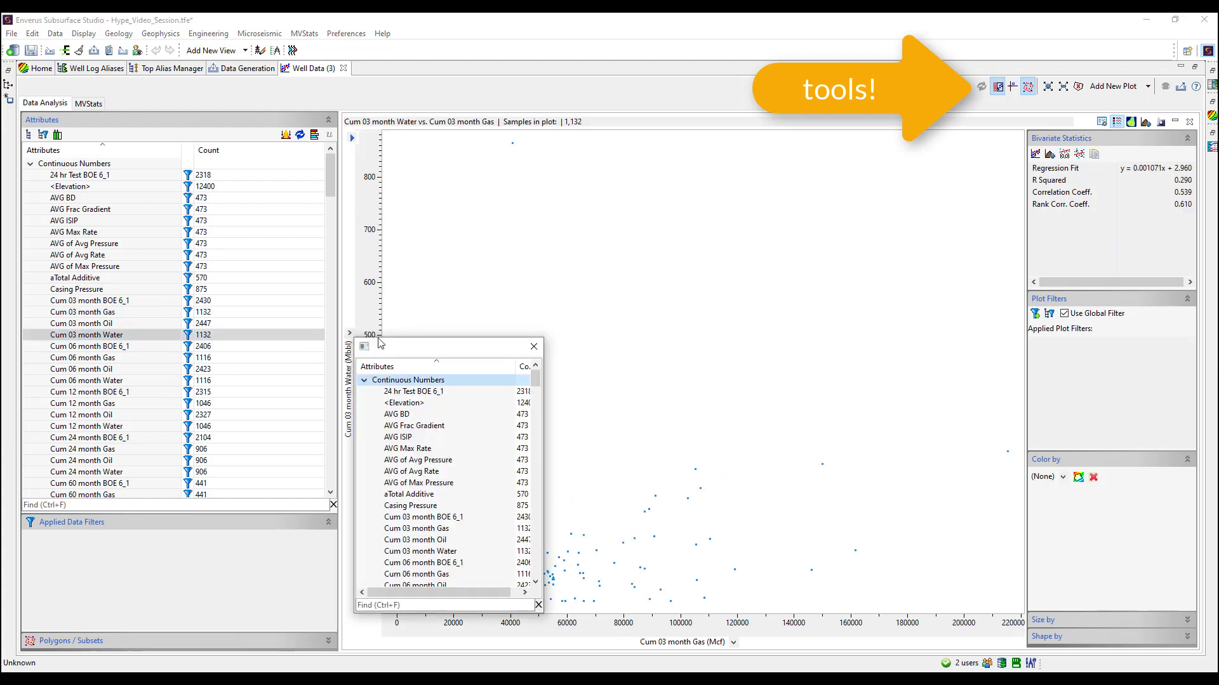
left_click(418, 540)
Find the proppant attributes and set the crossplot's Y axis to Total Proppant
left_click(412, 605)
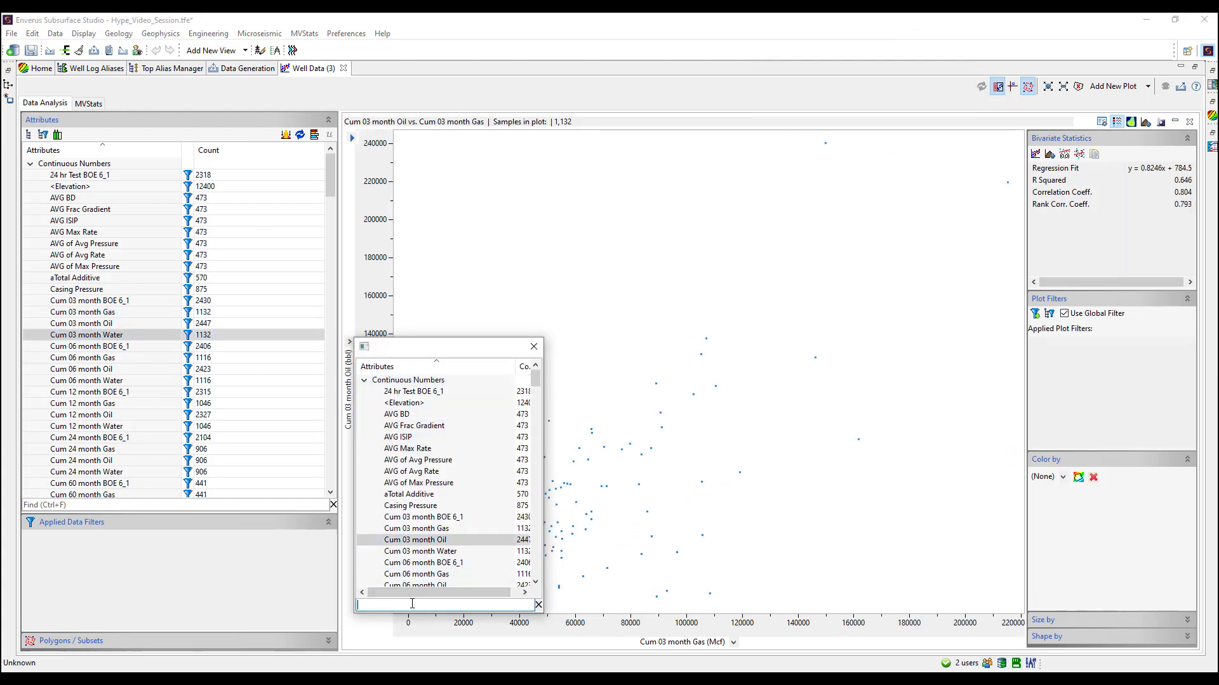
type("proppant")
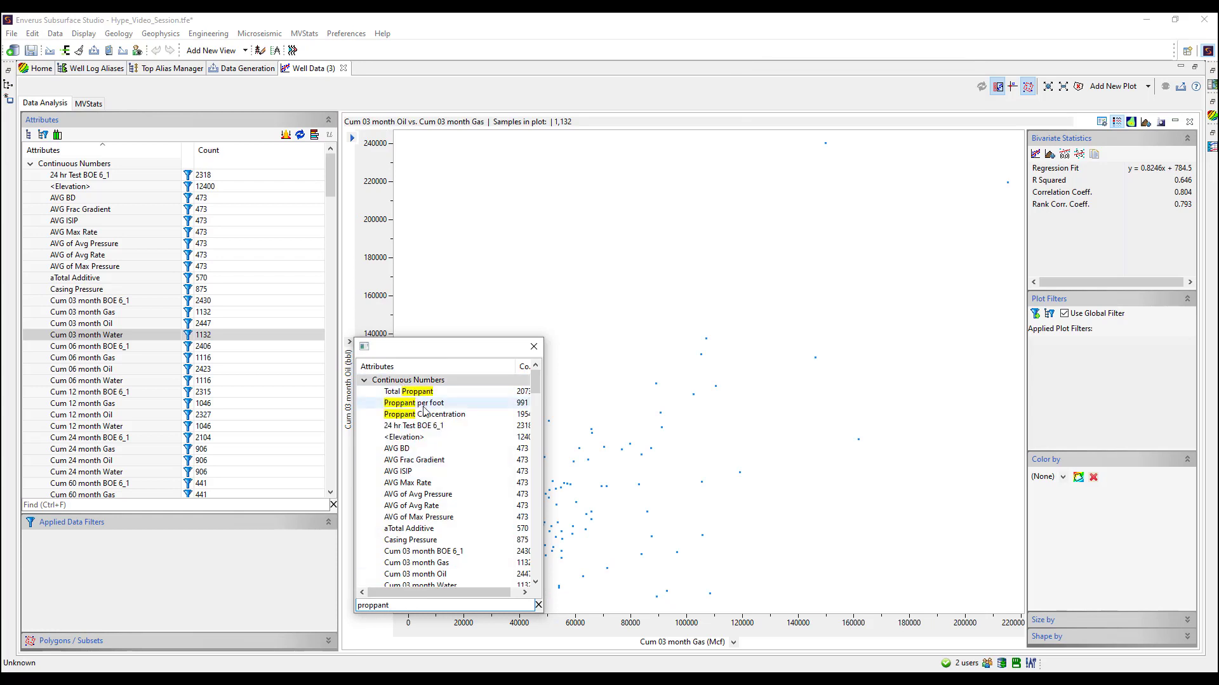
left_click(408, 391)
left_click(534, 346)
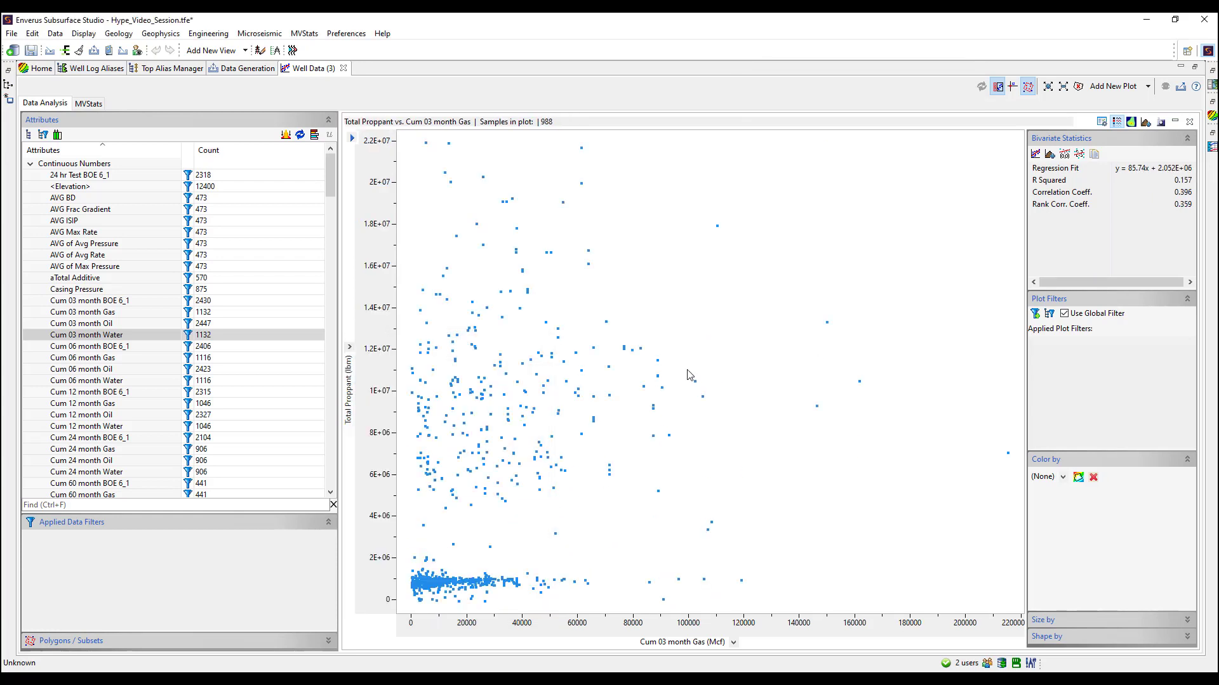
Color the crossplot points by the Current Operator attribute
left_click(1062, 478)
left_click(927, 600)
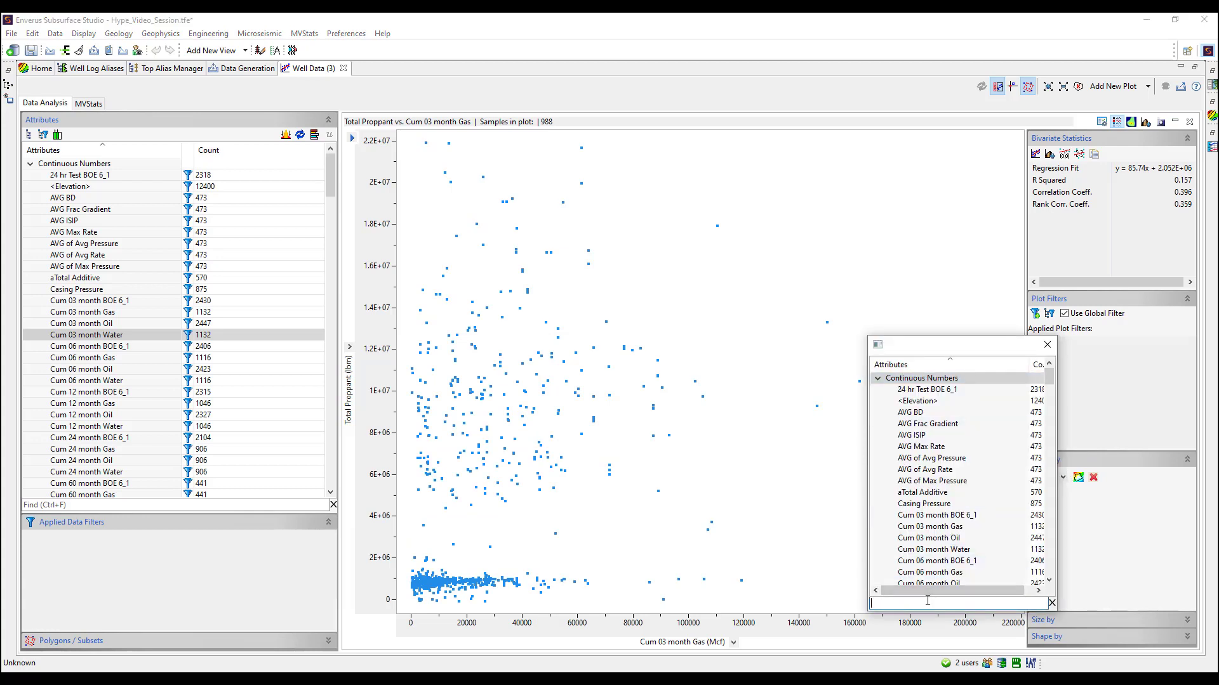
type("operator")
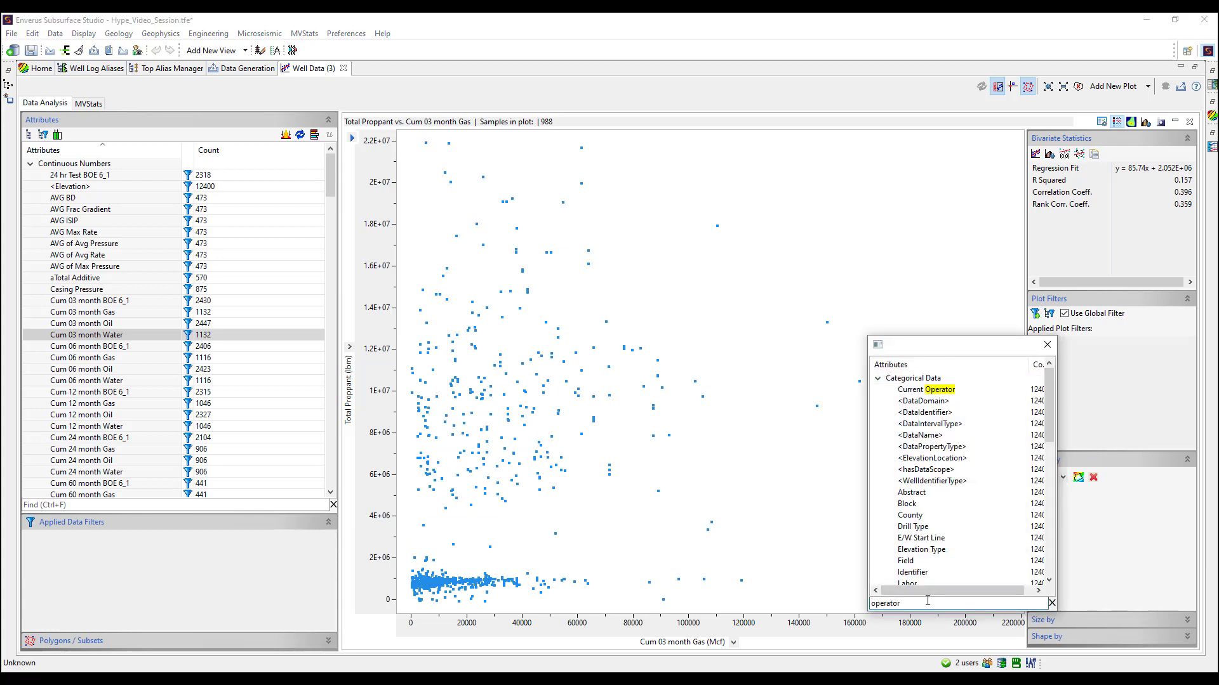
left_click(946, 390)
left_click(1047, 346)
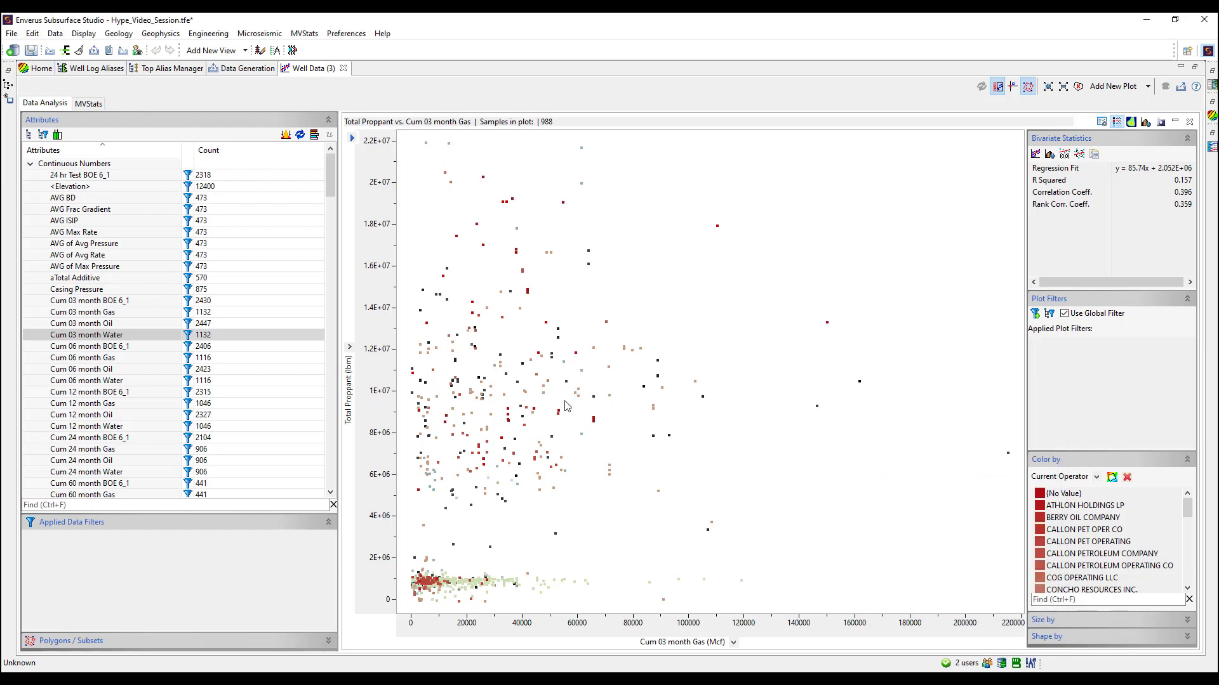
Set the crossplot's Y axis to Cum 03 month Oil, and show and hide the regression line
left_click(349, 348)
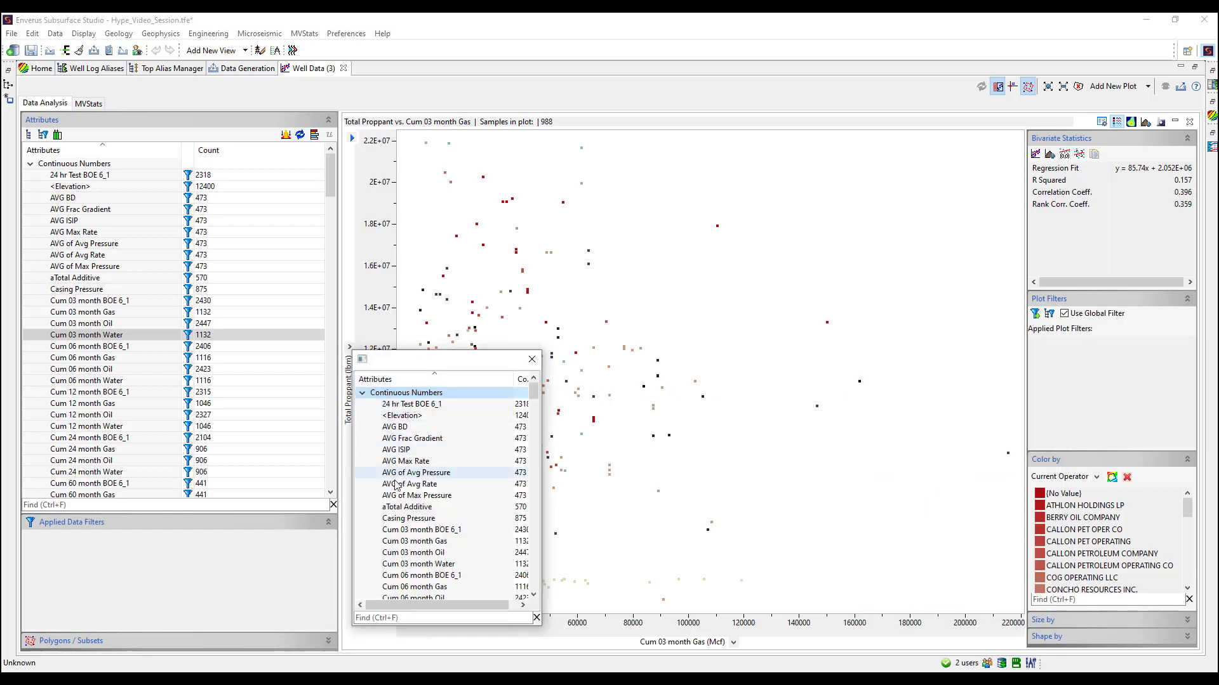
left_click(413, 552)
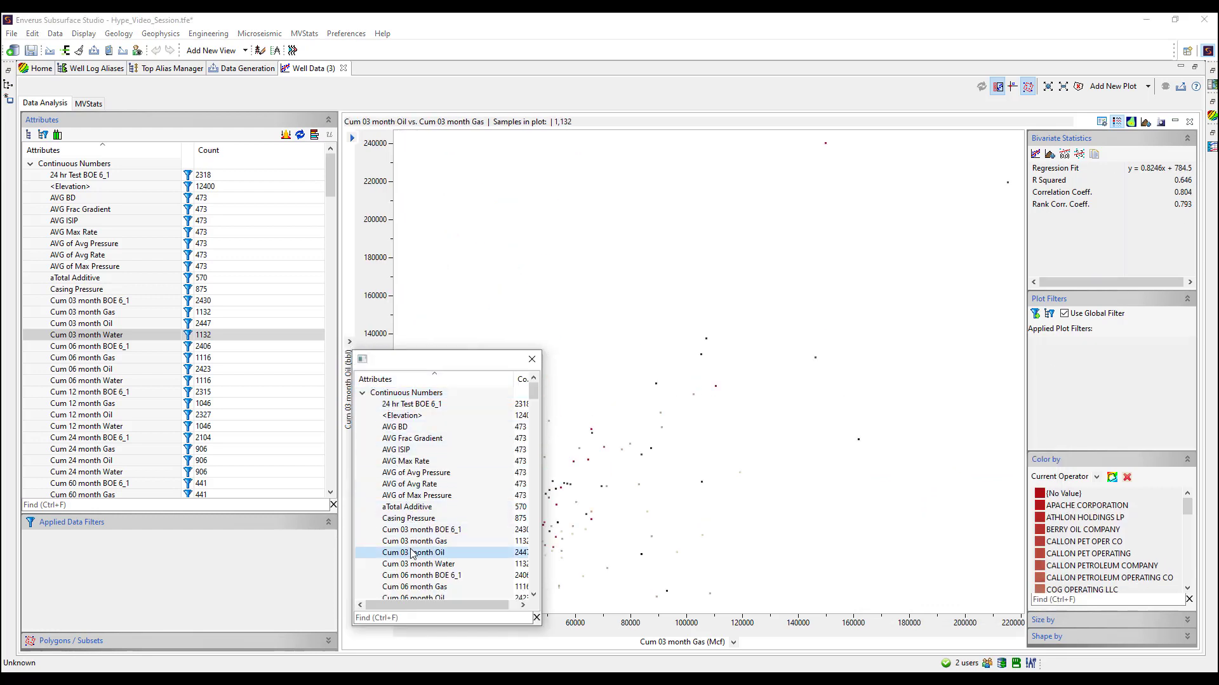
left_click(532, 360)
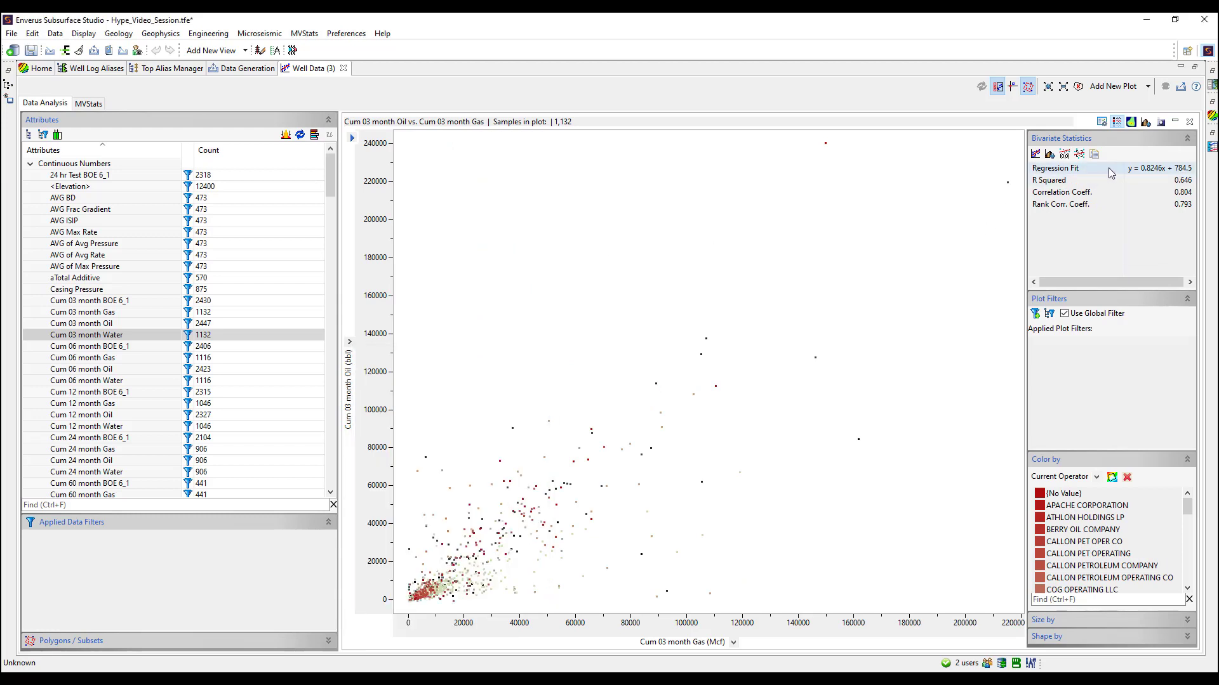
left_click(1036, 154)
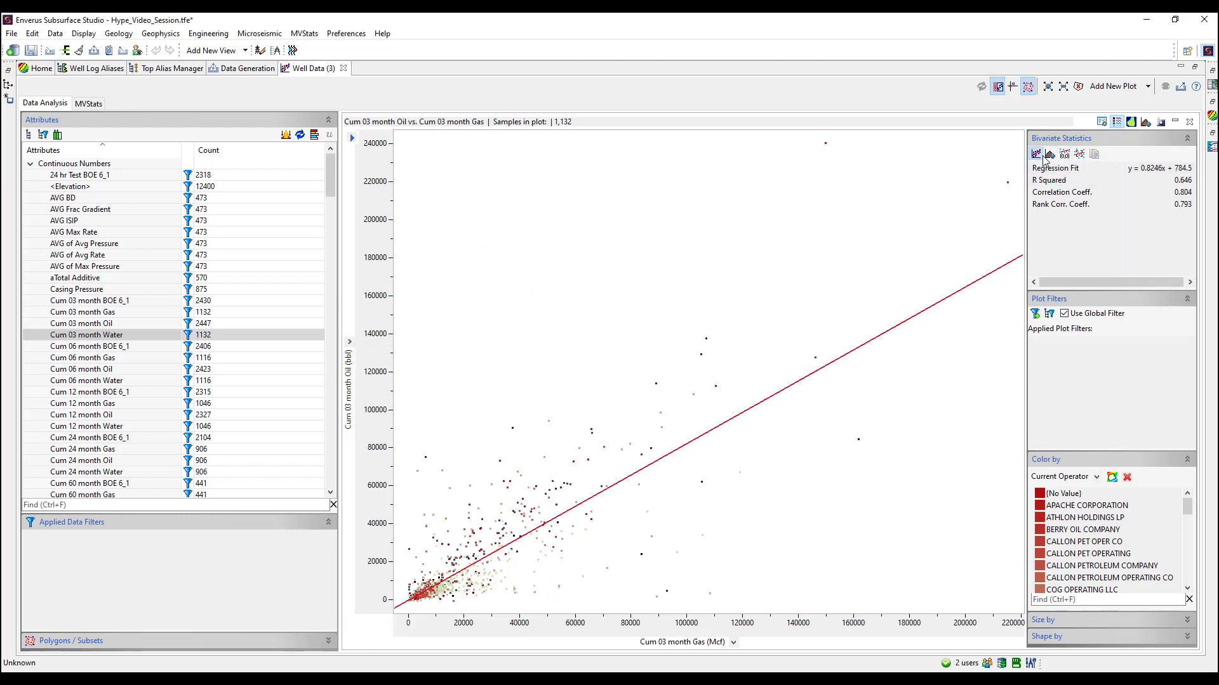
left_click(1036, 155)
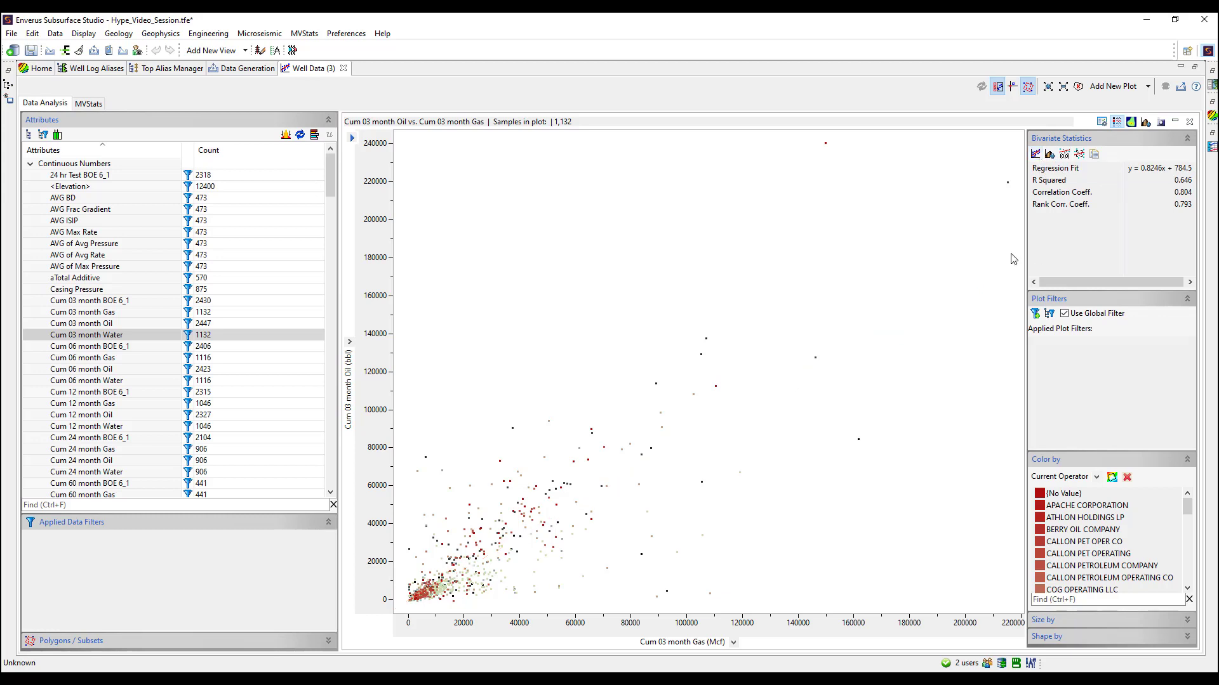
Add a new correlation table and fill it with Cum 03 month Oil, Cum 03 month Gas and Cum 03 month Water
left_click(1147, 86)
left_click(1148, 156)
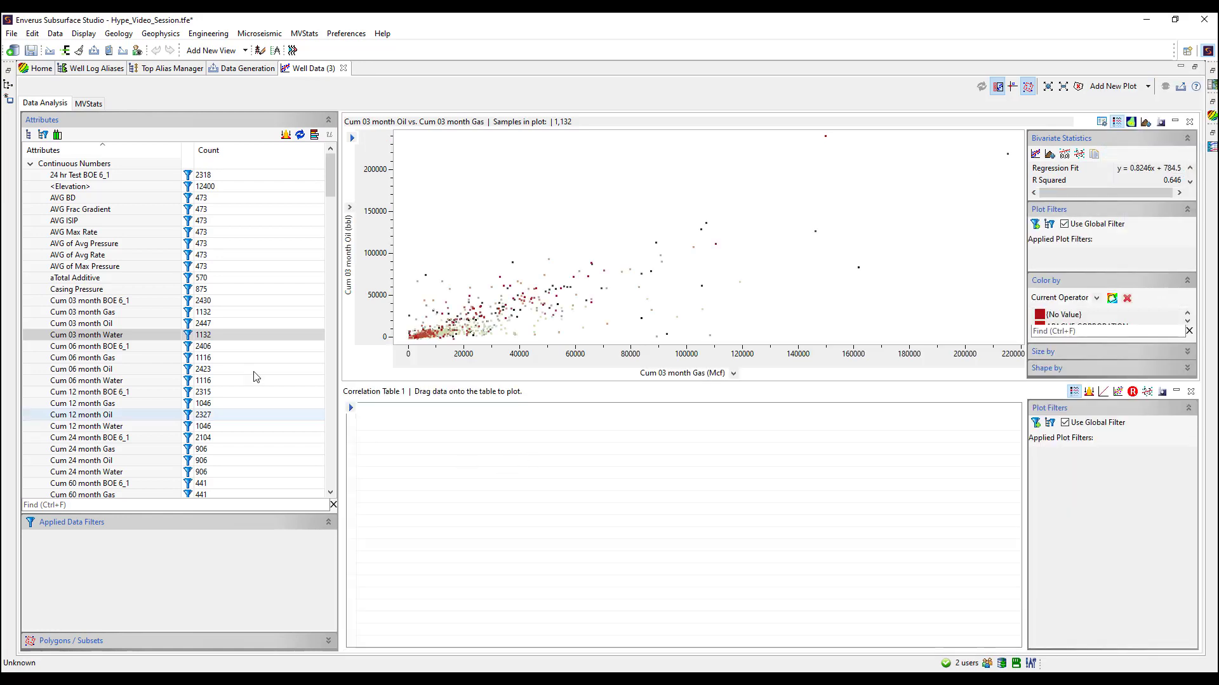
left_click(98, 325)
left_click_drag(99, 313, 417, 490)
left_click_drag(98, 335, 409, 511)
Find the proppant attributes and add Total Proppant and Proppant per foot to the correlation table
left_click(174, 504)
type("prop")
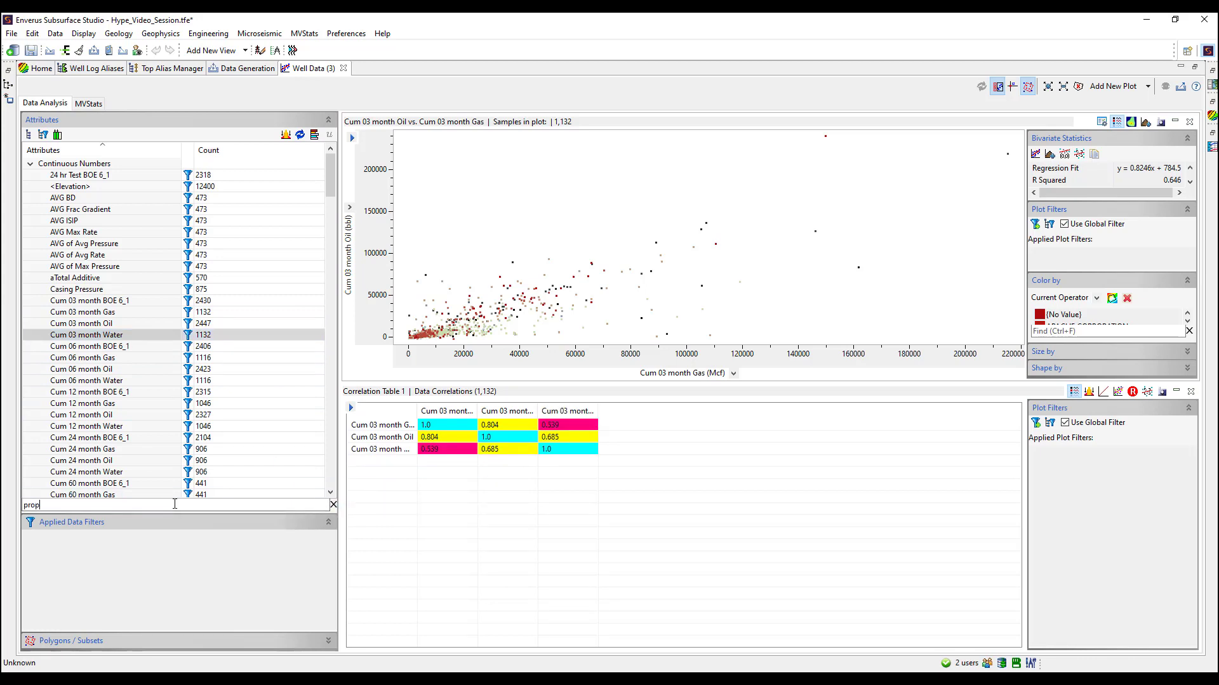
type("p")
left_click_drag(97, 177, 431, 510)
left_click_drag(80, 187, 456, 531)
Search the attributes for fluid and add Total Fluid to the correlation table
double_click(25, 505)
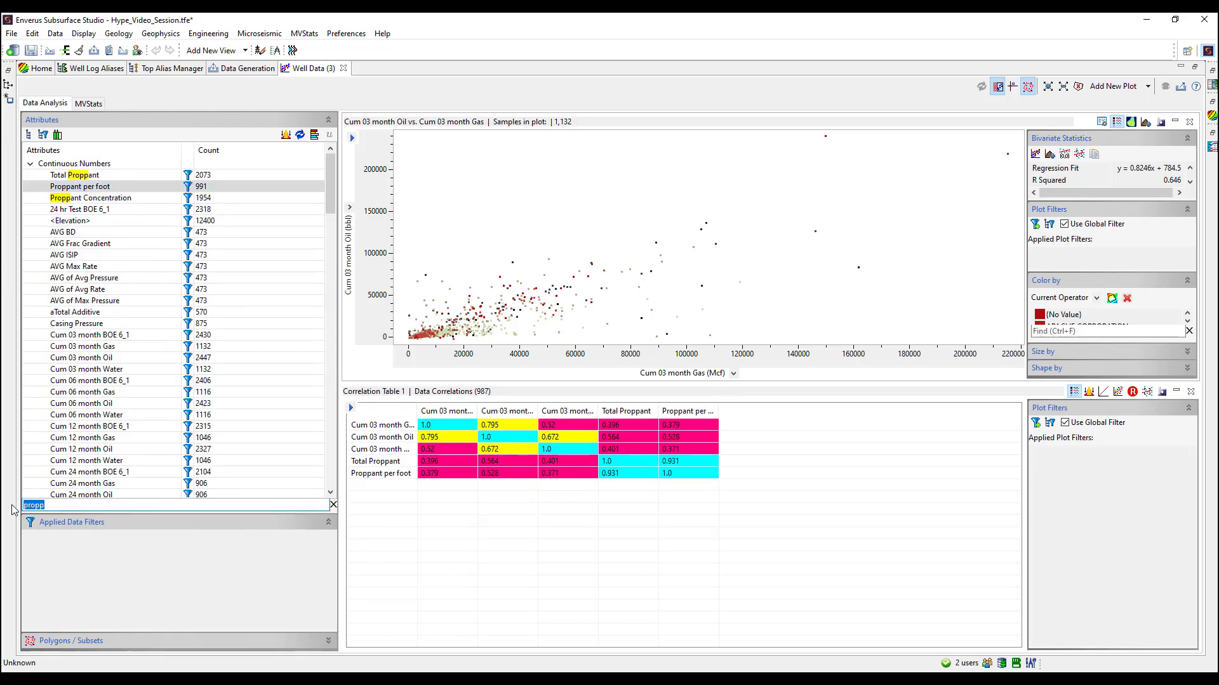
type("fluid")
left_click_drag(67, 175, 437, 522)
Launch a crossplot from the correlation table and switch it to Cum 03 month Oil against Total Proppant, and finally Proppant per foot
double_click(445, 437)
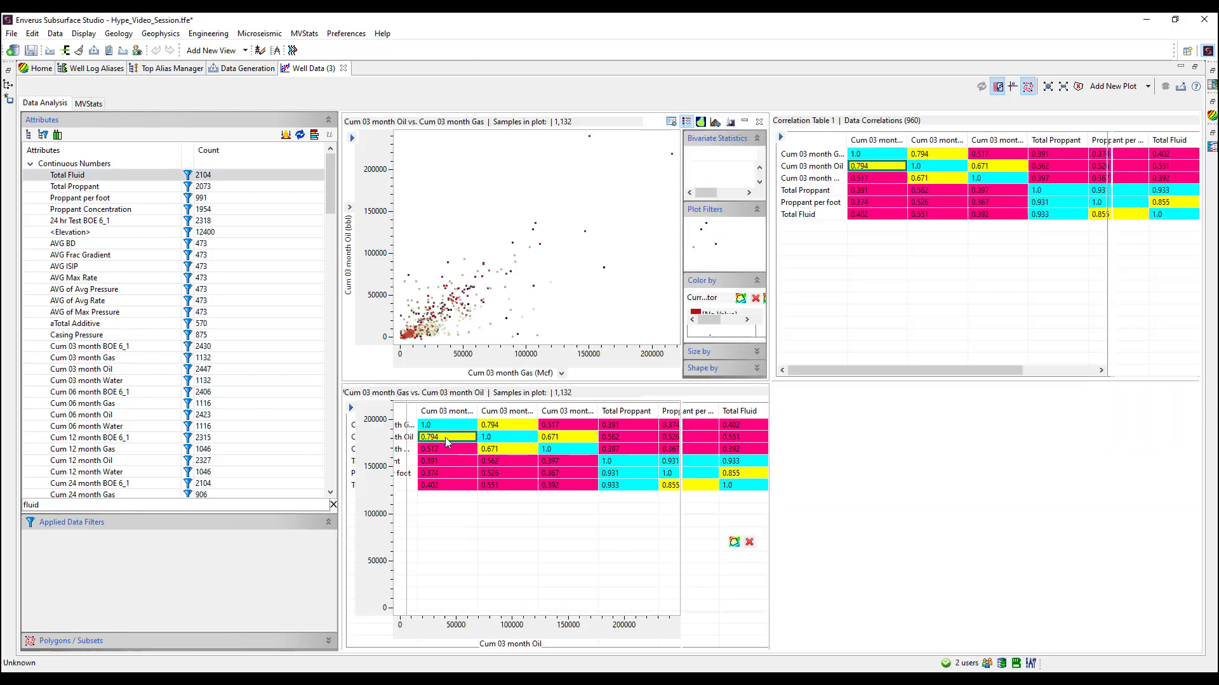
left_click(936, 191)
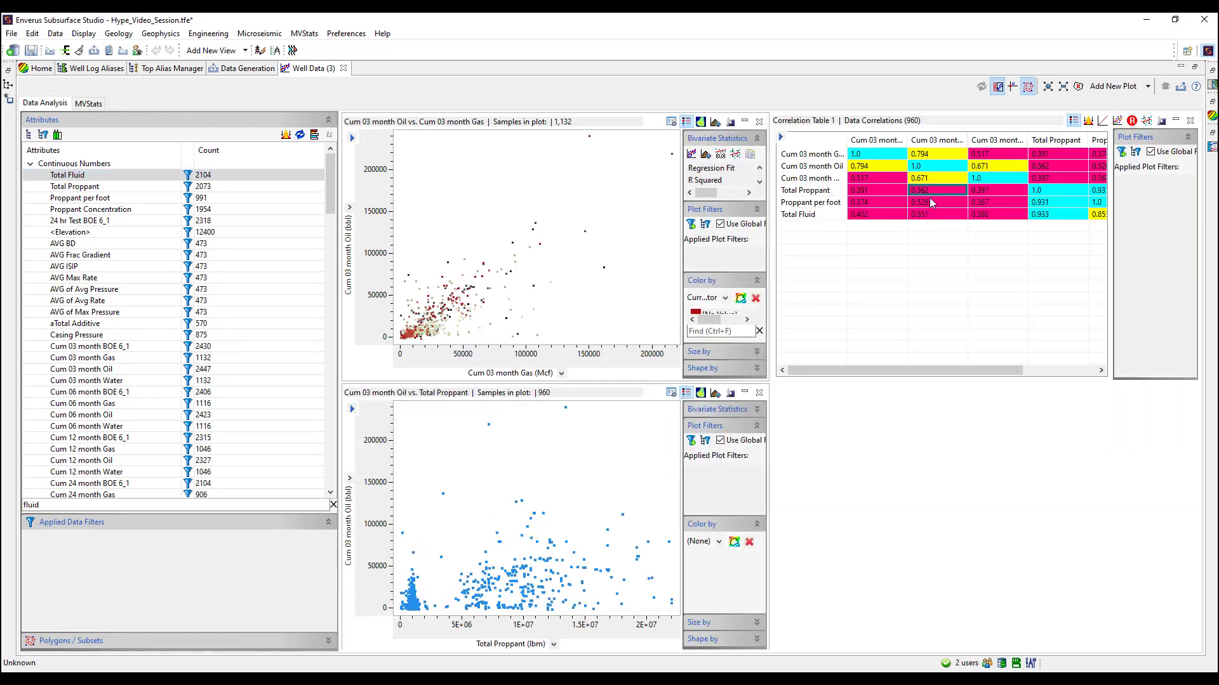
left_click(931, 203)
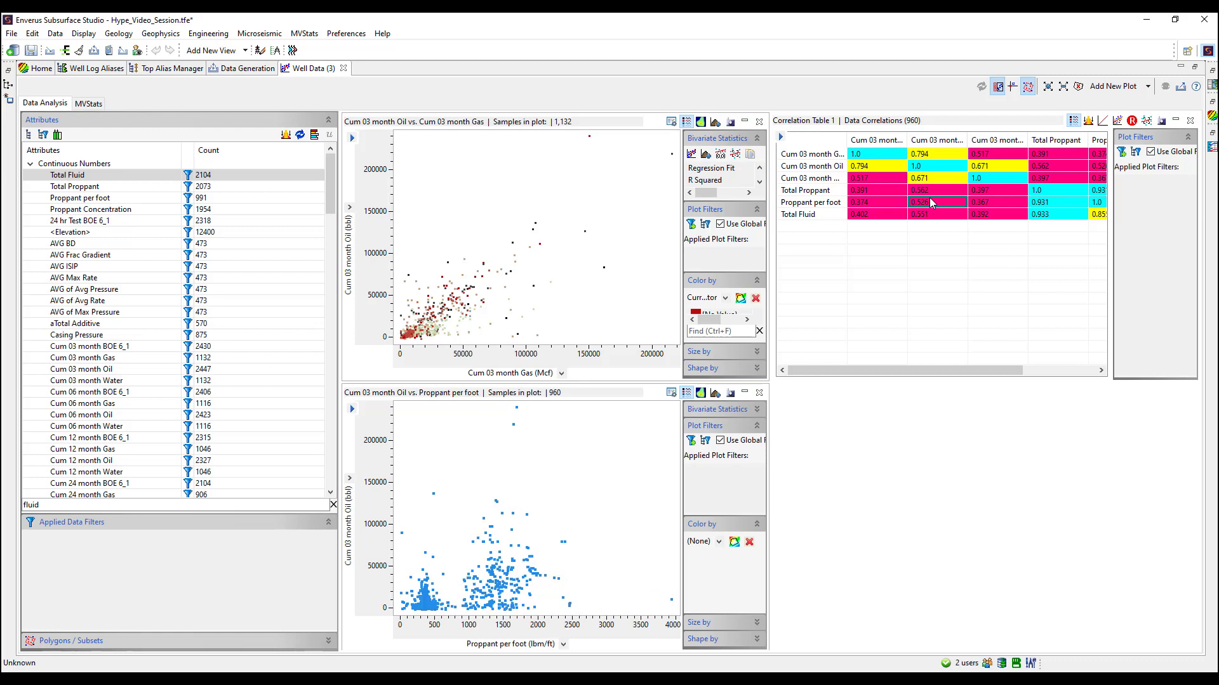
Show histograms along both the X and Y axes of the Cum 03 month Oil vs. Cum 03 month Gas crossplot
right_click(592, 368)
left_click(638, 369)
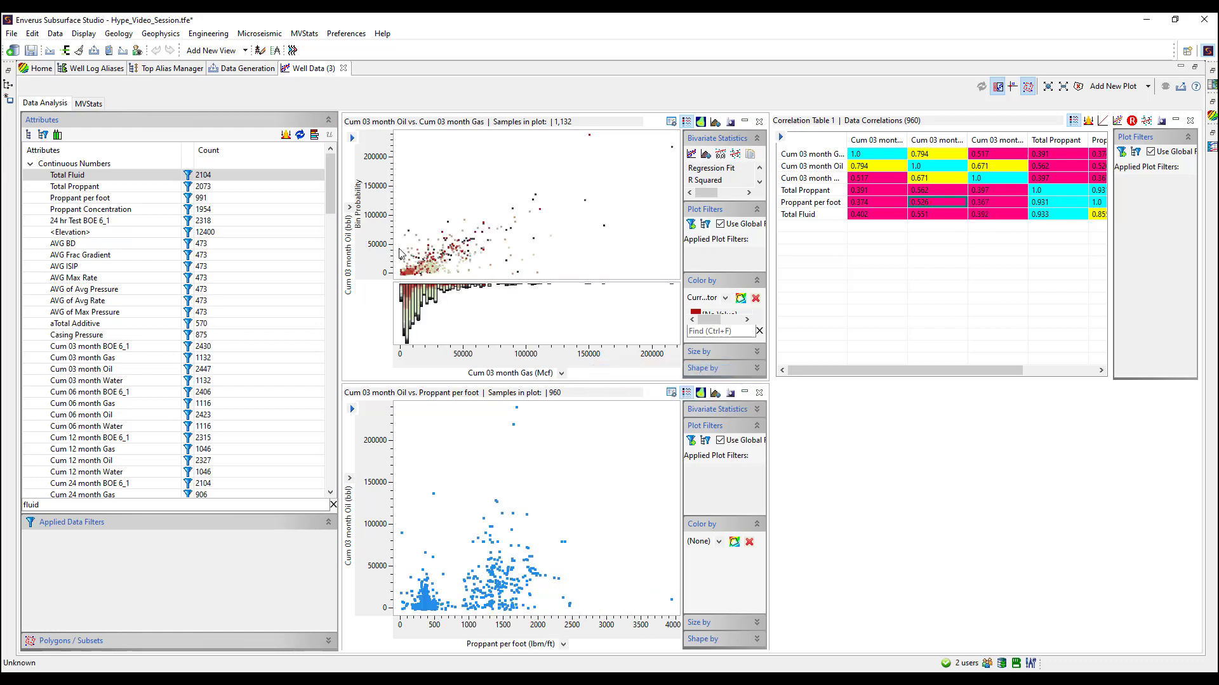
right_click(381, 237)
left_click(419, 242)
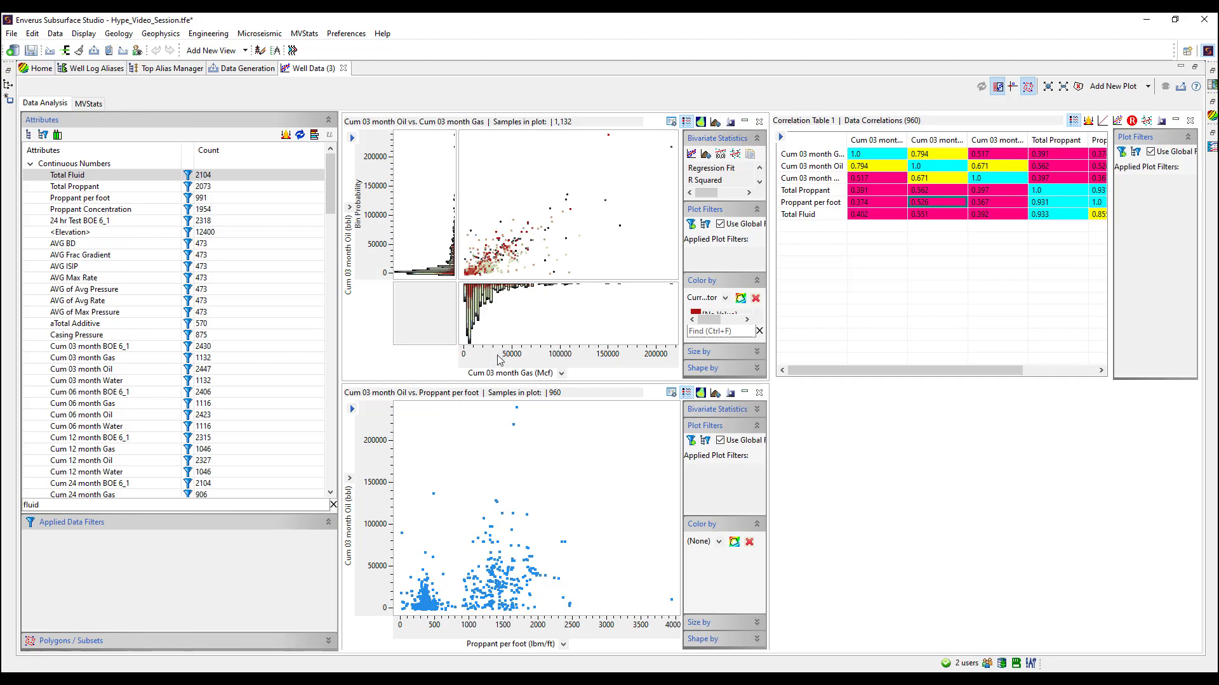
Review the crossplot's settings for plot style, histograms, display units, color, size and shape options, and close them
right_click(499, 360)
left_click(540, 380)
left_click_drag(559, 174, 874, 224)
left_click(789, 236)
left_click(833, 235)
left_click(879, 236)
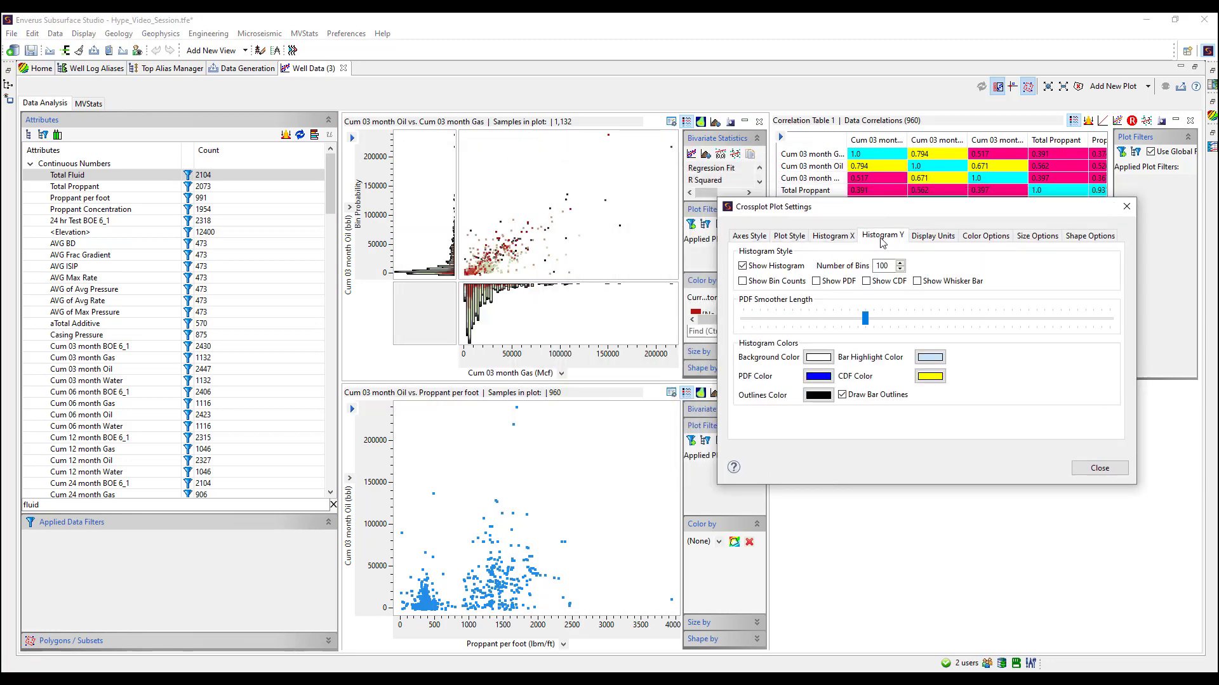
left_click(932, 237)
left_click(998, 236)
left_click(1037, 236)
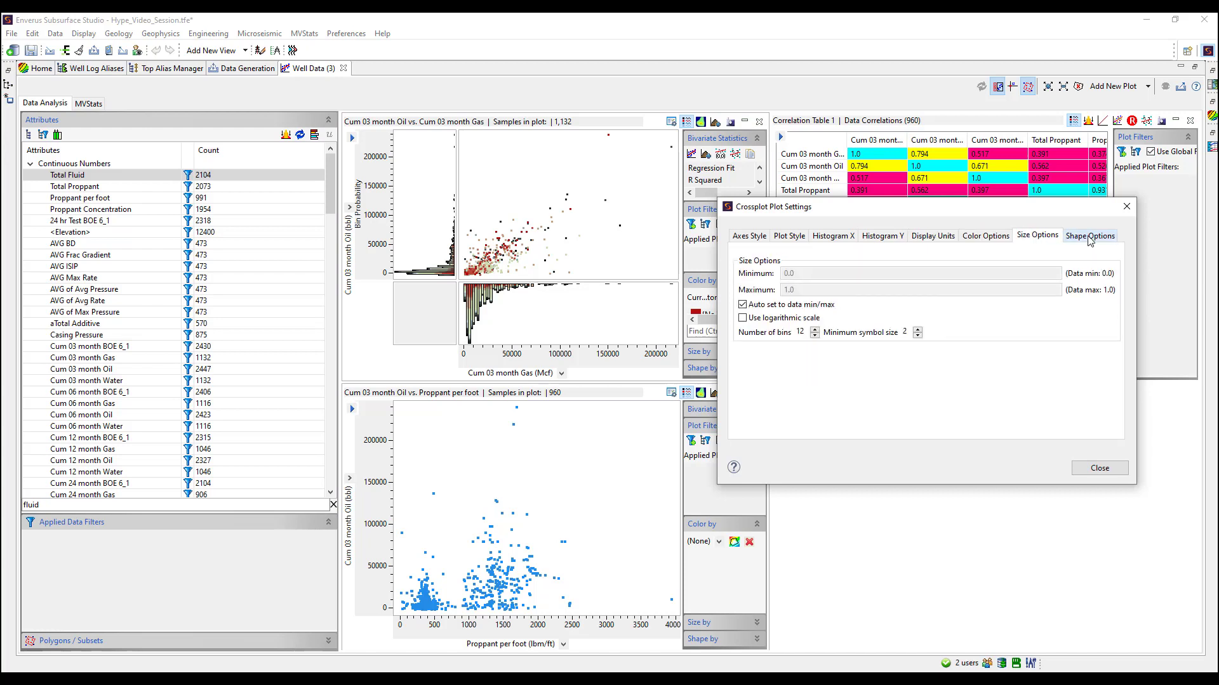
left_click(1089, 236)
left_click(1098, 468)
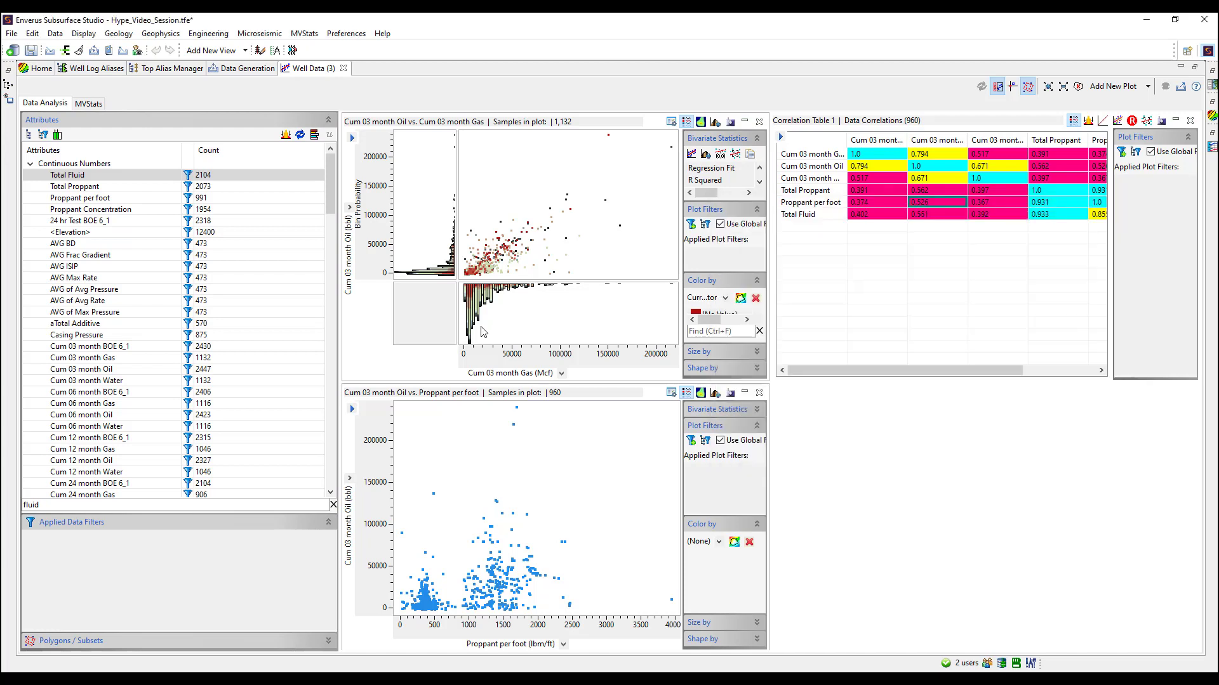
Show the axis histograms on the Cum 03 month Oil vs. Proppant per foot crossplot, check its settings, and close that crossplot
right_click(477, 627)
left_click(487, 628)
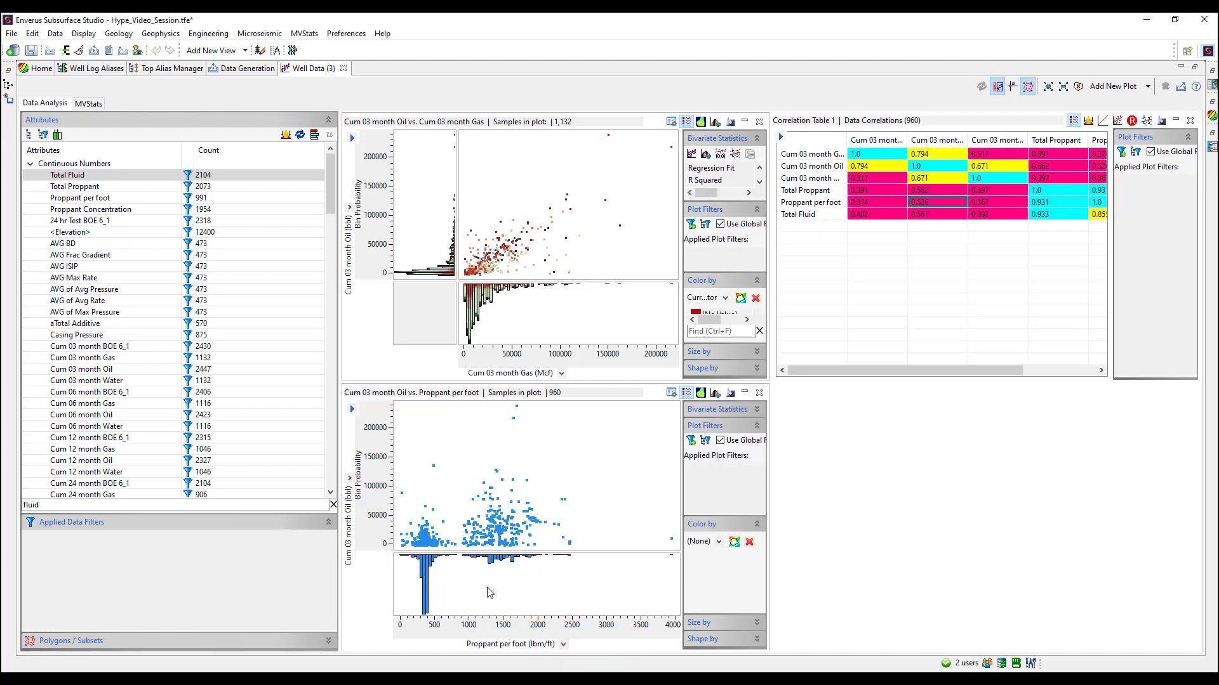
right_click(487, 629)
left_click(508, 649)
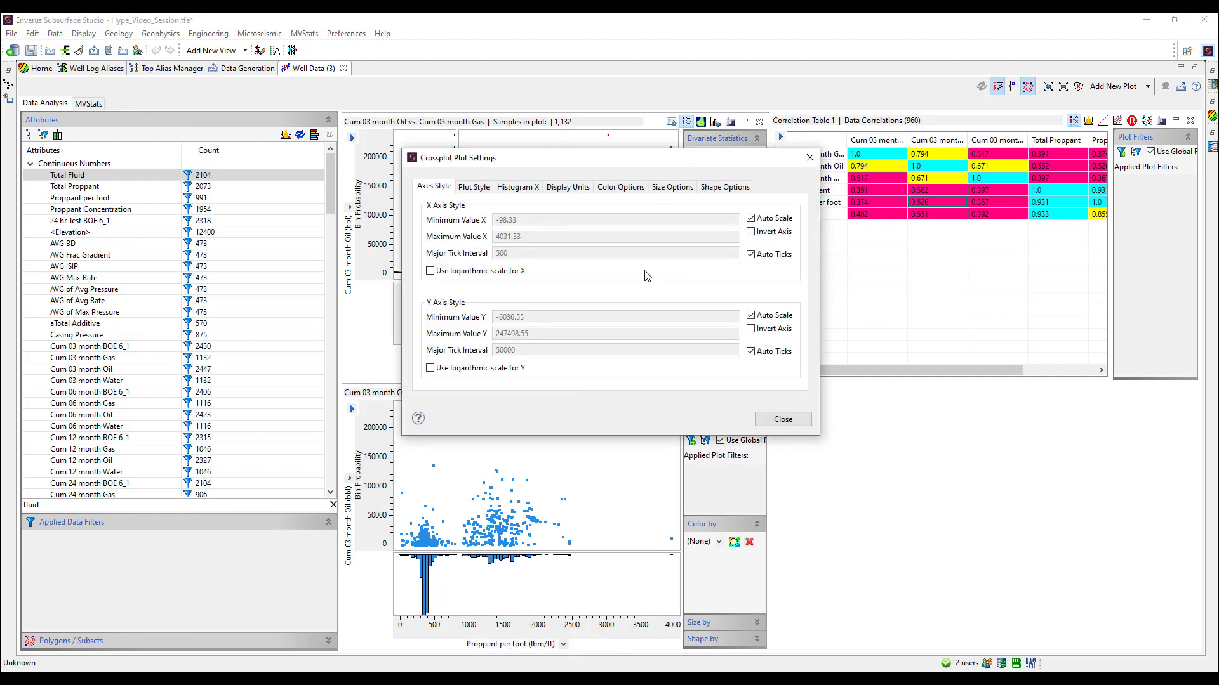
left_click(782, 420)
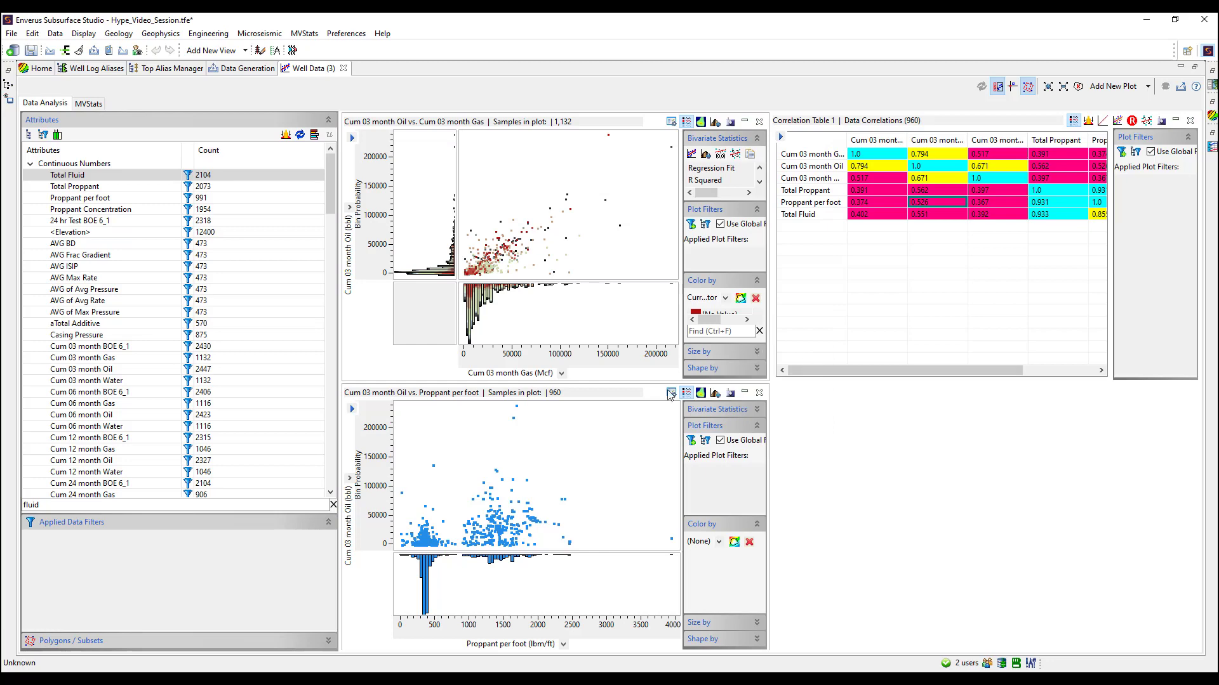
left_click(759, 392)
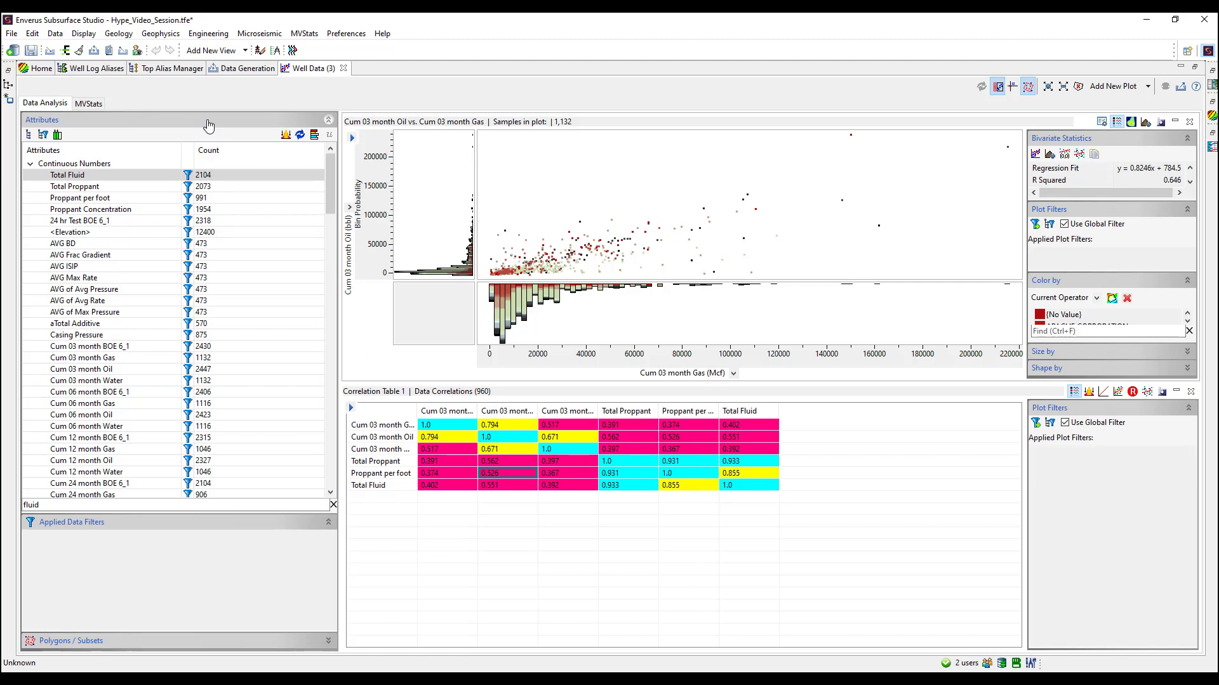
Open the MVStats view of the well data and review which algorithms can be added, including New Regression (Random Forest)
left_click(88, 104)
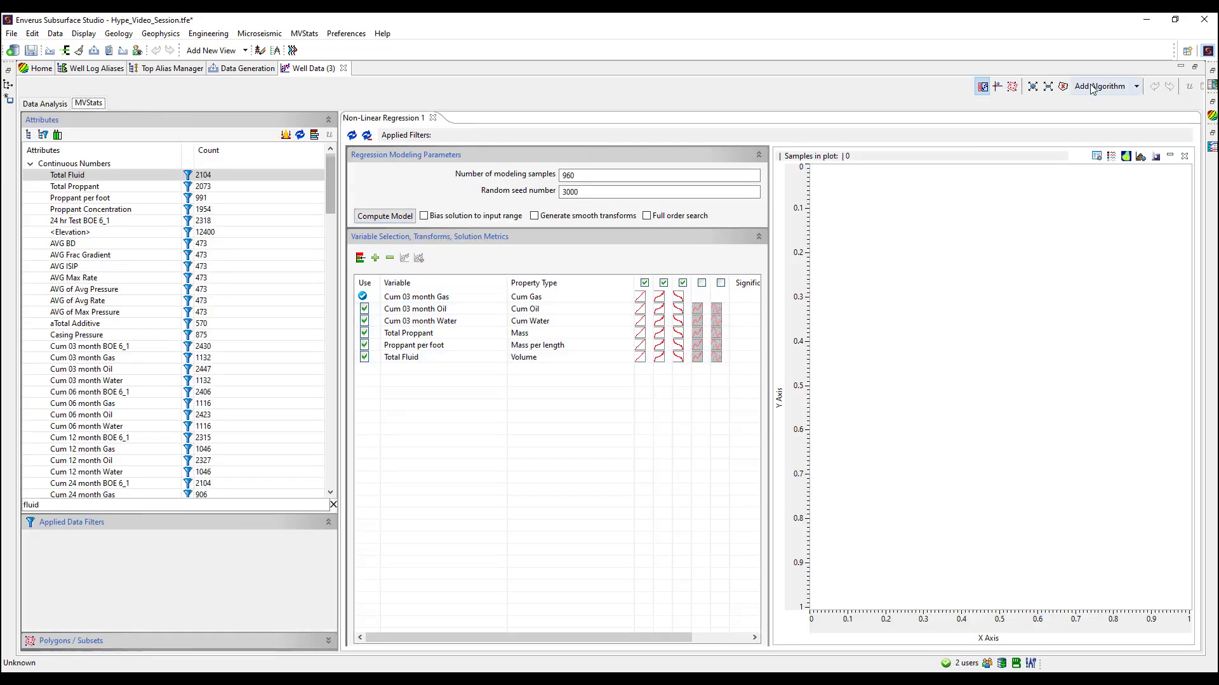
left_click(1136, 87)
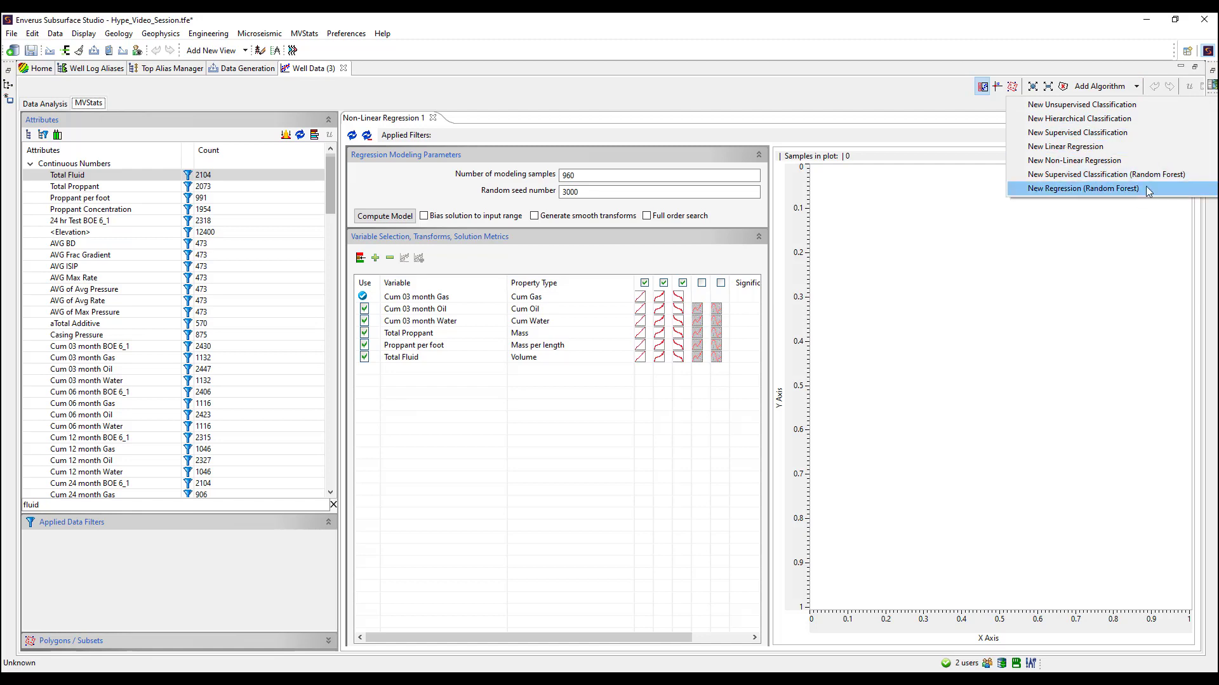
left_click(1145, 189)
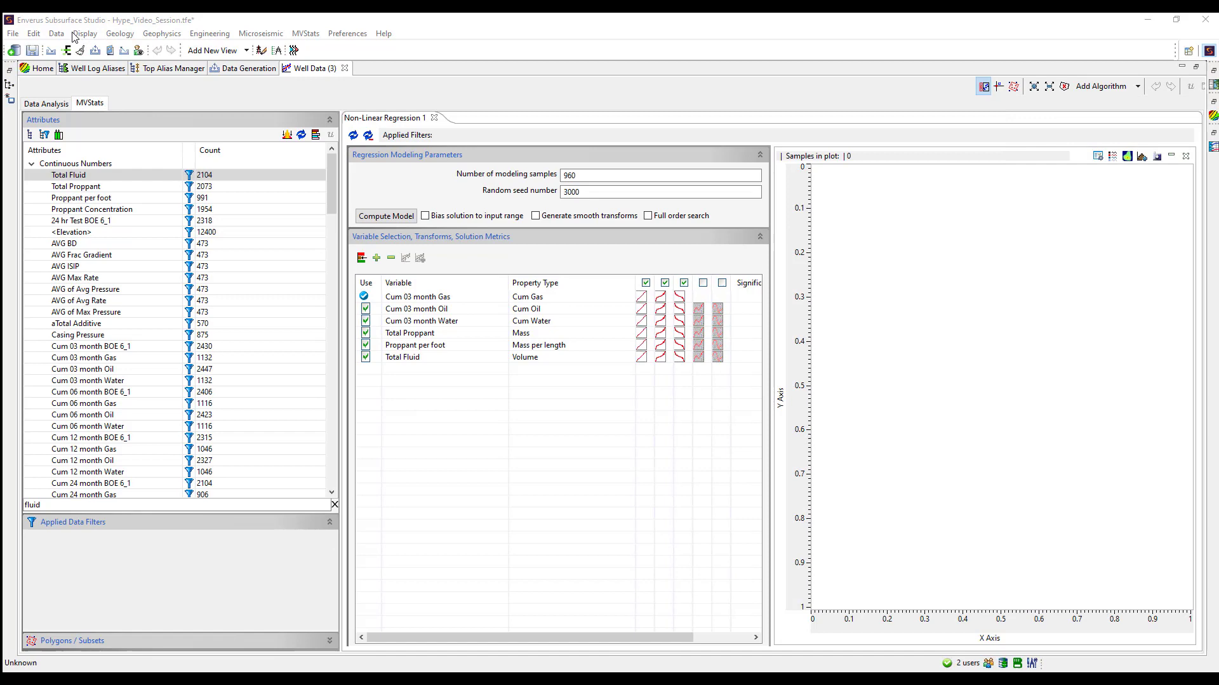
Open the Well Log Calculator and list the logs by aliases instead of mnemonics
left_click(57, 33)
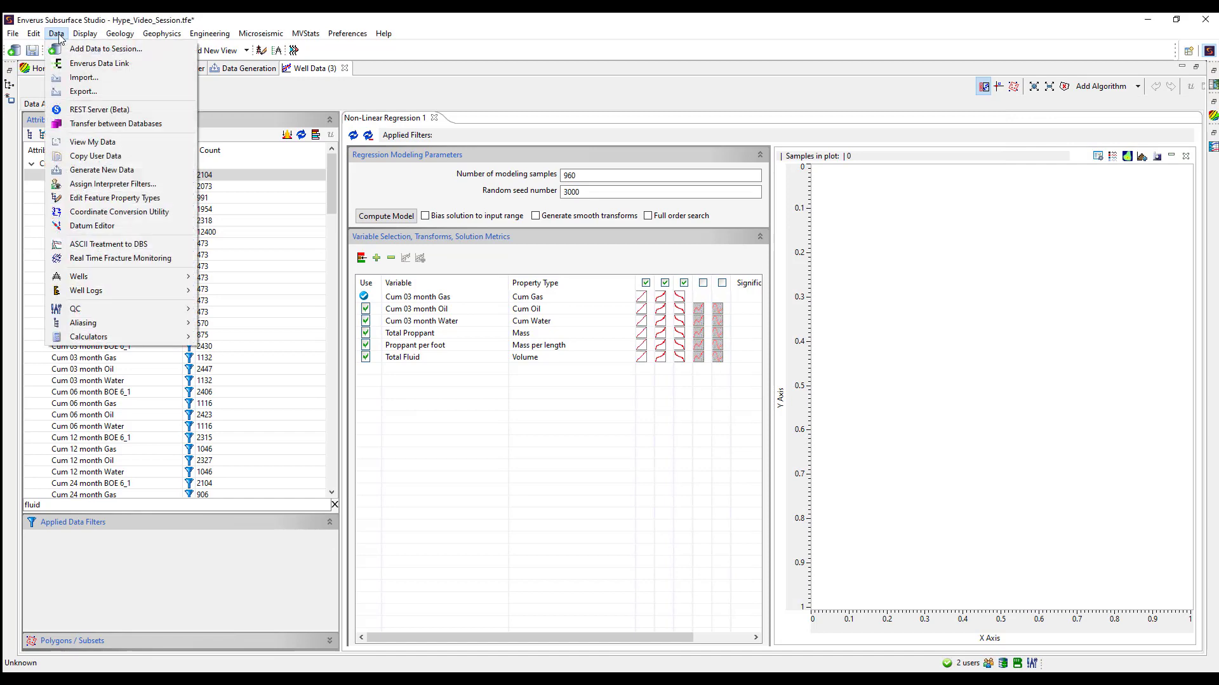
key("Escape")
left_click(56, 33)
mouse_move(182, 339)
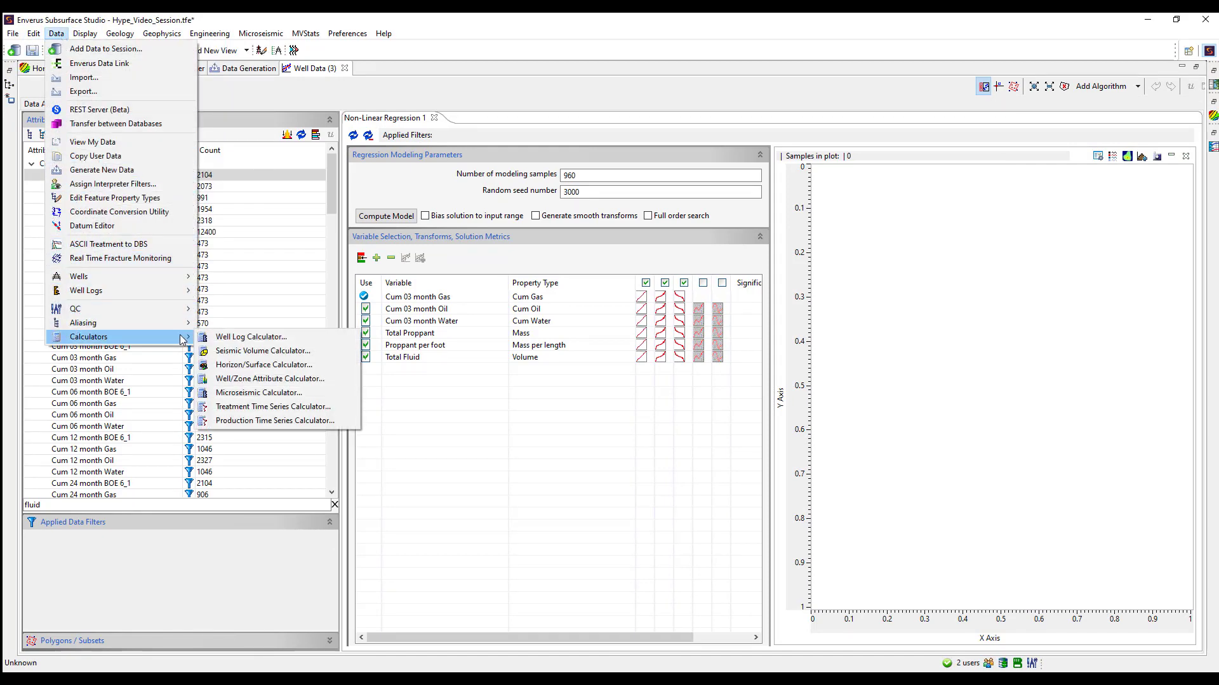
left_click(298, 342)
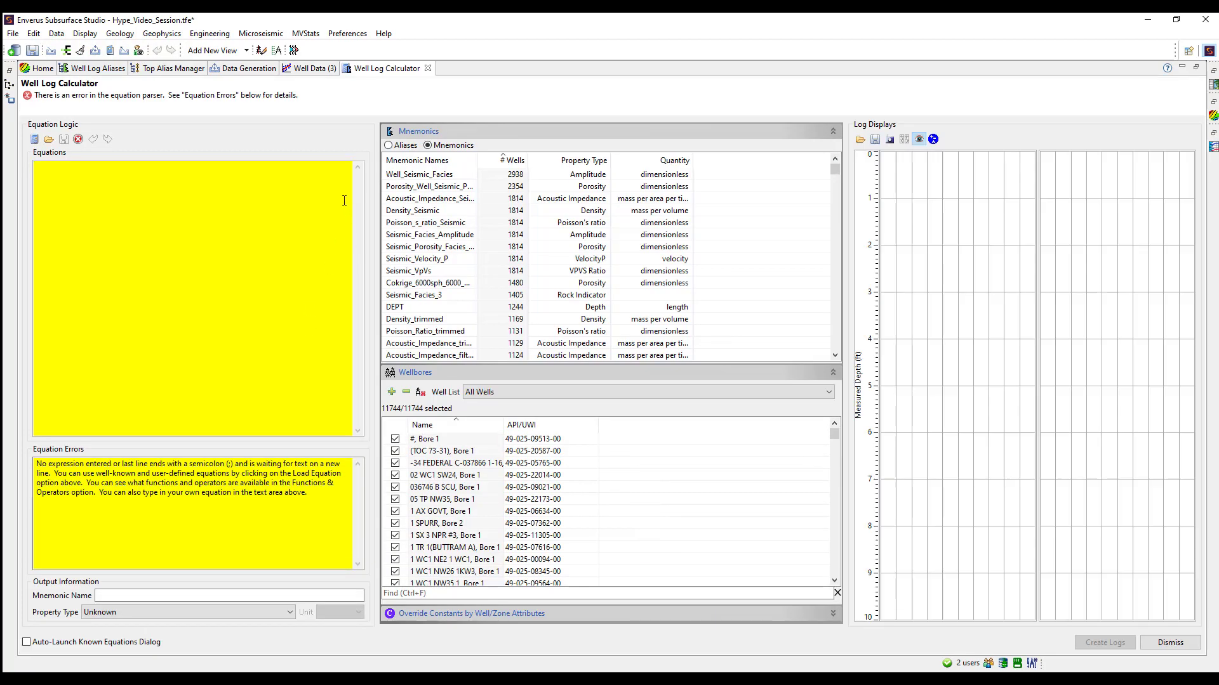
left_click(399, 148)
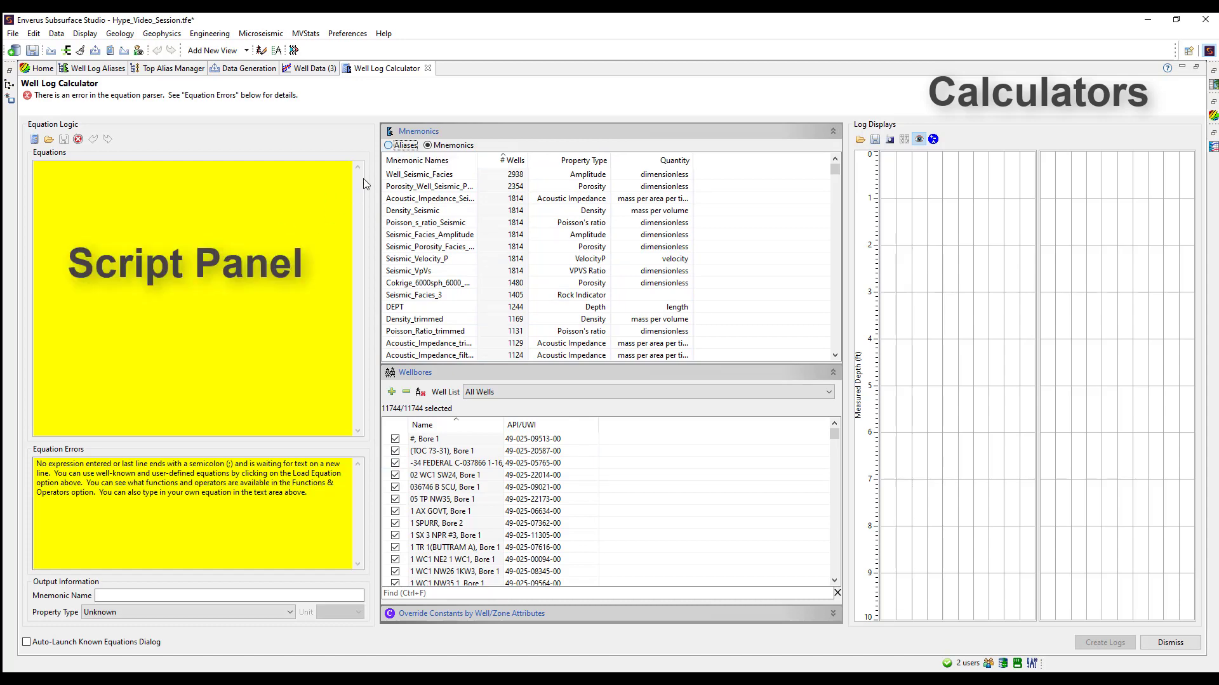
Review the calculator's operator and function examples, including boxcar, md and shift, plus the basic, transform and operator categories, and dismiss them
left_click(36, 141)
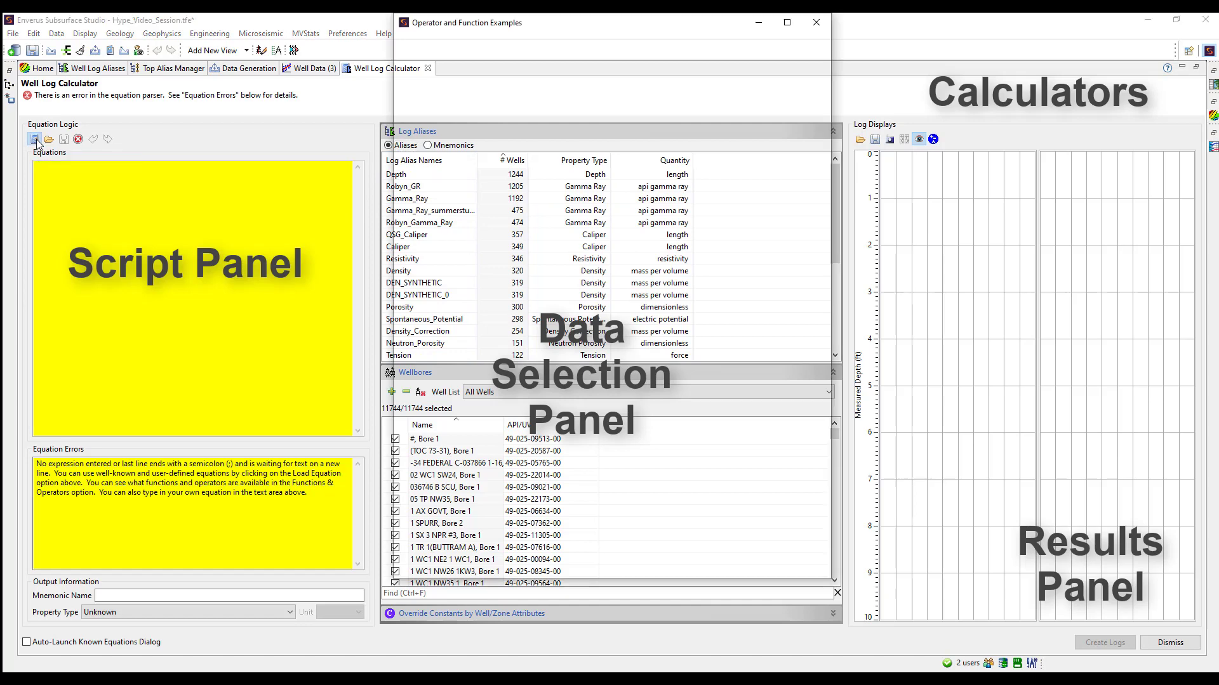
scroll(510, 315, "down", 1)
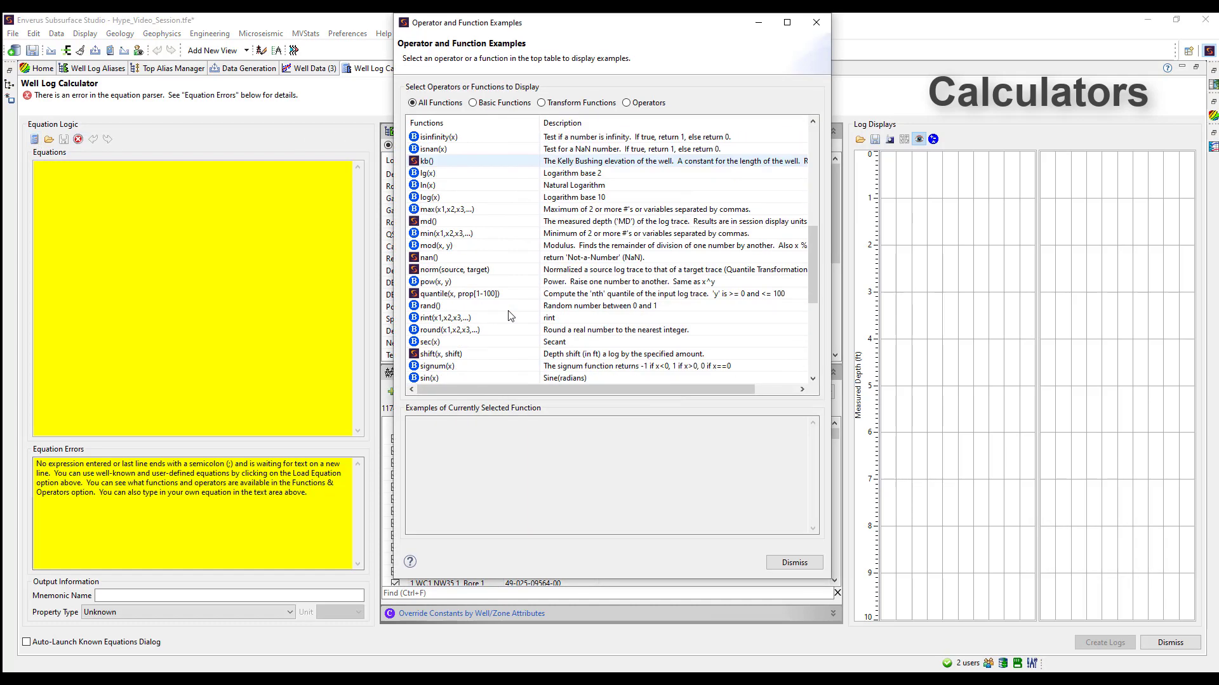
scroll(511, 299, "up", 6)
left_click(511, 282)
scroll(571, 332, "down", 7)
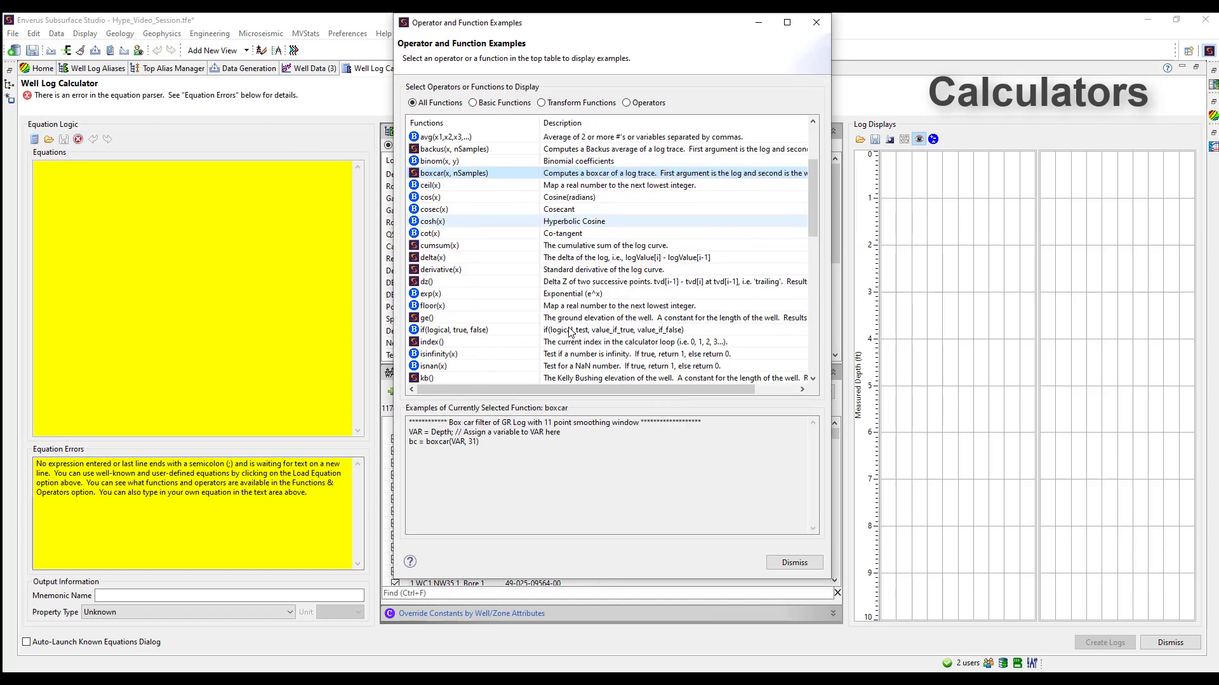
left_click(576, 296)
scroll(577, 302, "down", 6)
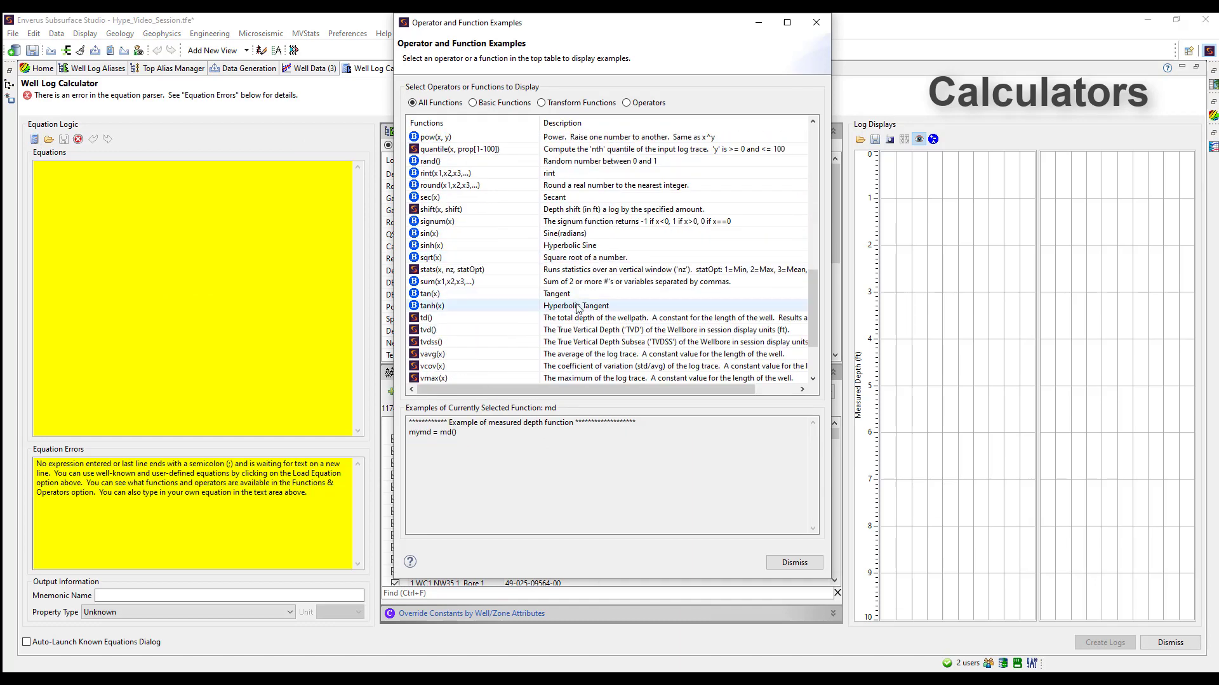
left_click(543, 209)
left_click(500, 104)
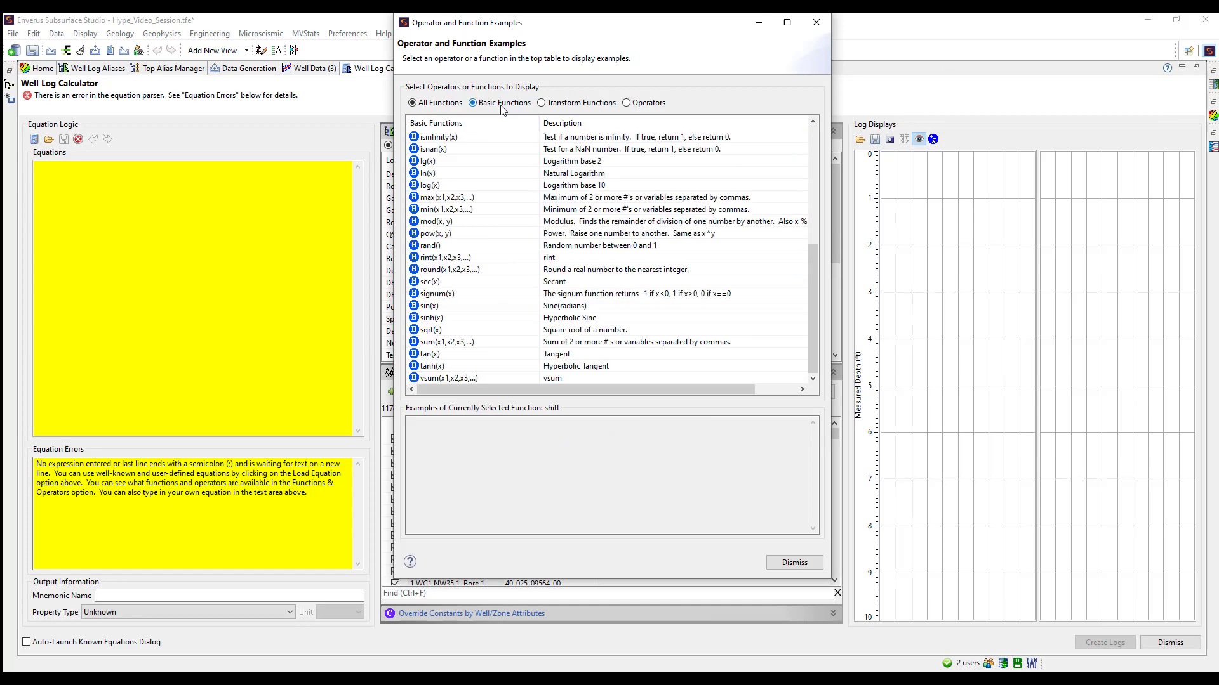
left_click(554, 105)
left_click(627, 106)
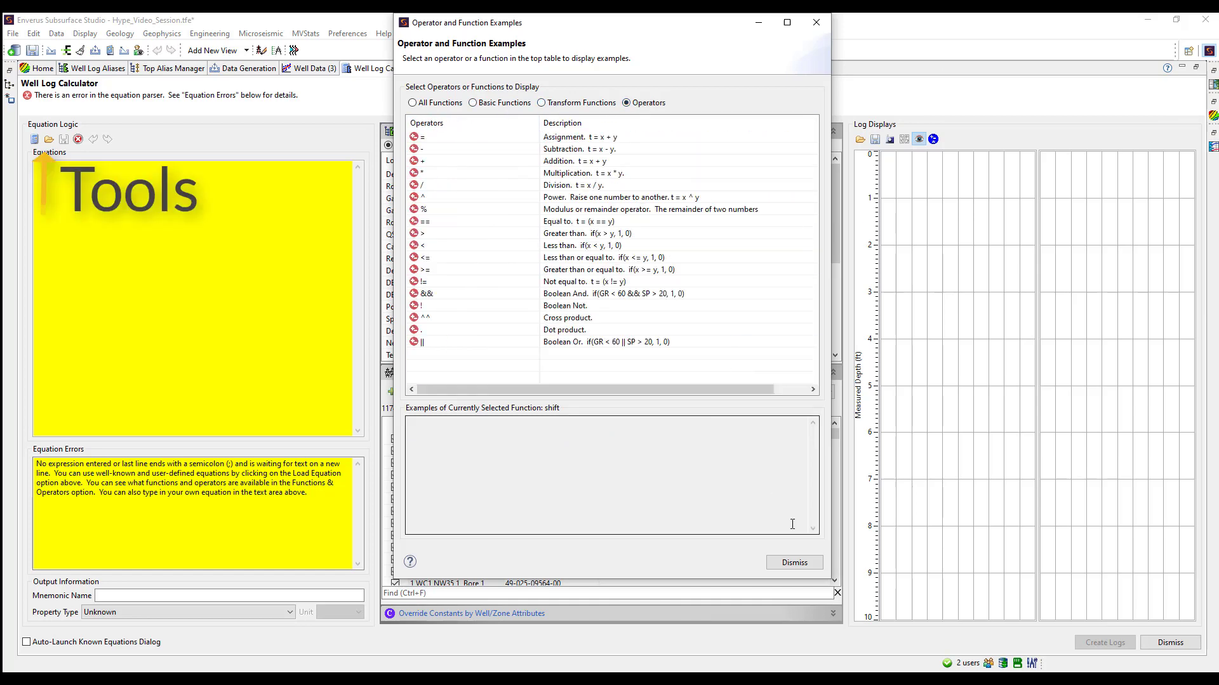
left_click(794, 563)
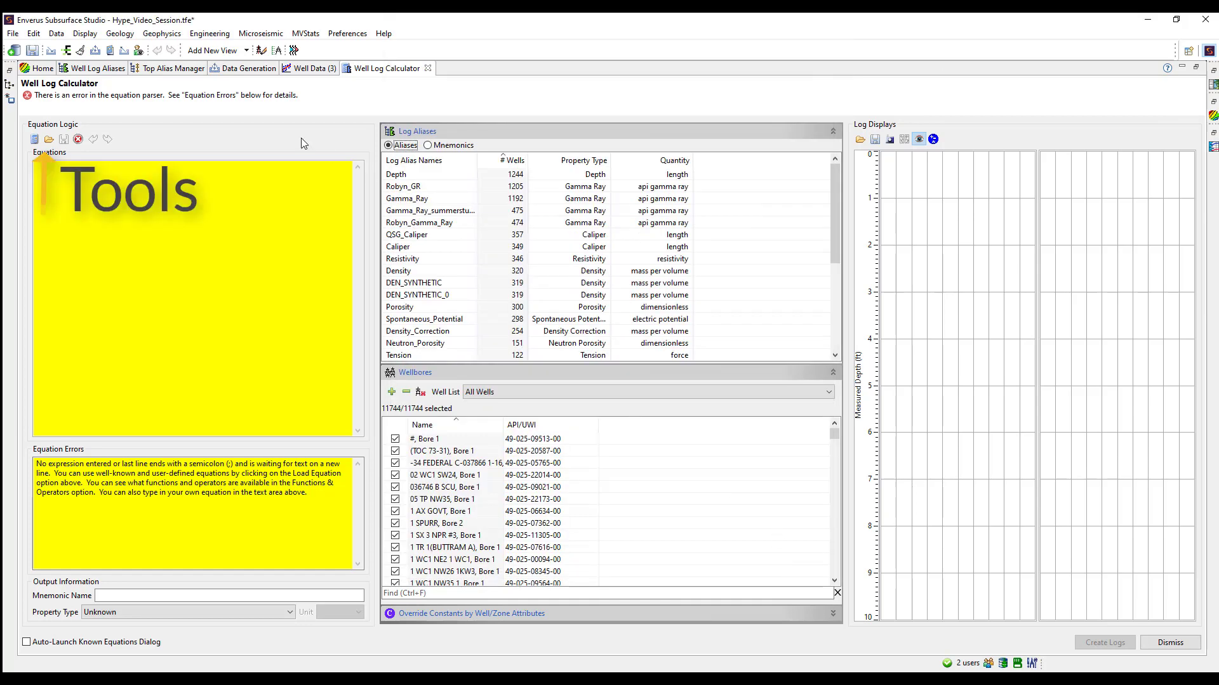
Browse the existing well log equations by category and load Archie Water Saturation (Uninvaded Zone) into the calculator
left_click(49, 139)
left_click(473, 183)
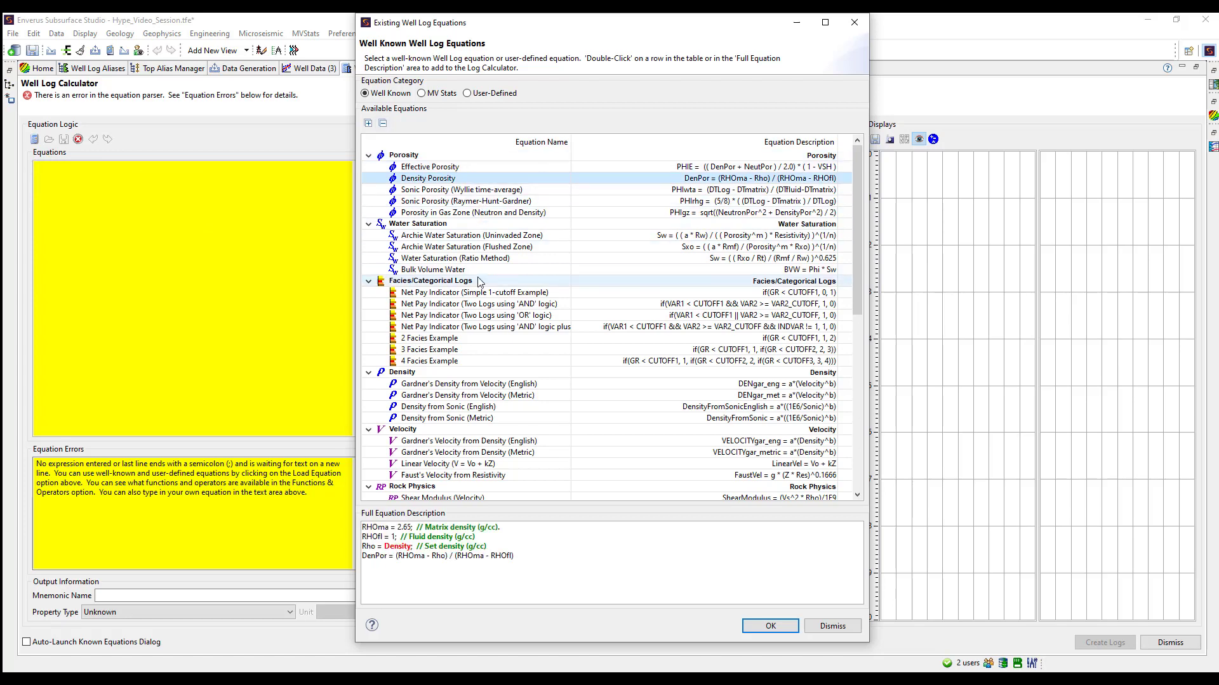
left_click(481, 248)
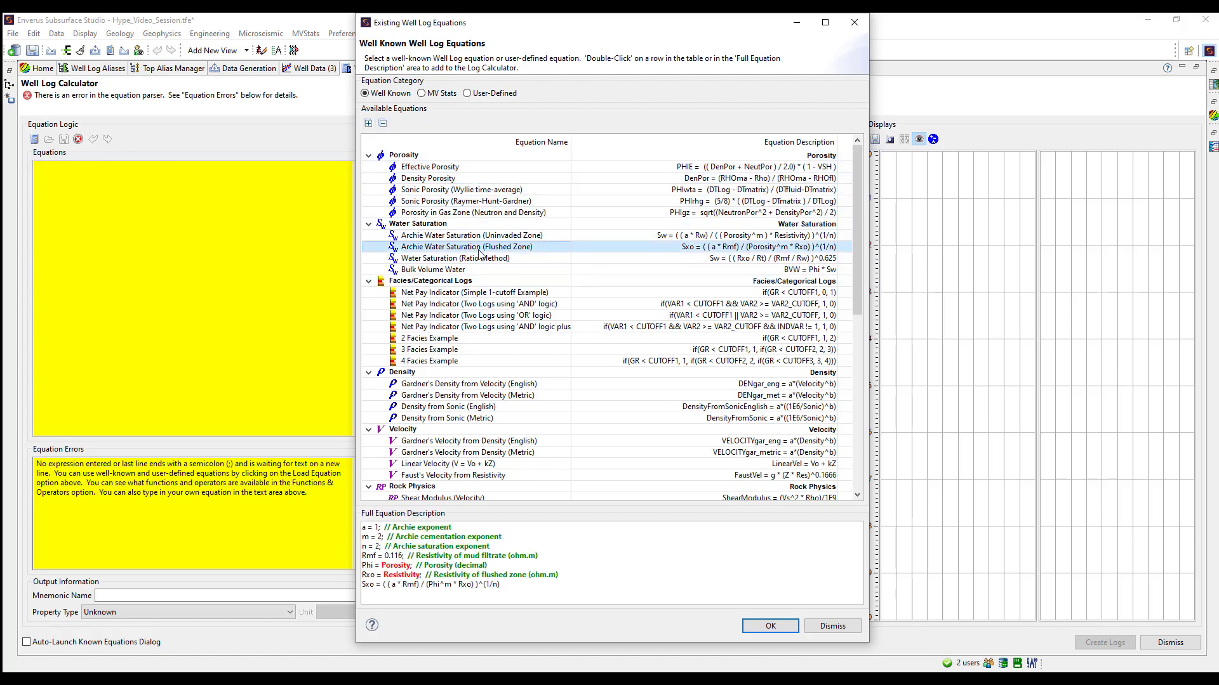
left_click(489, 96)
left_click(444, 97)
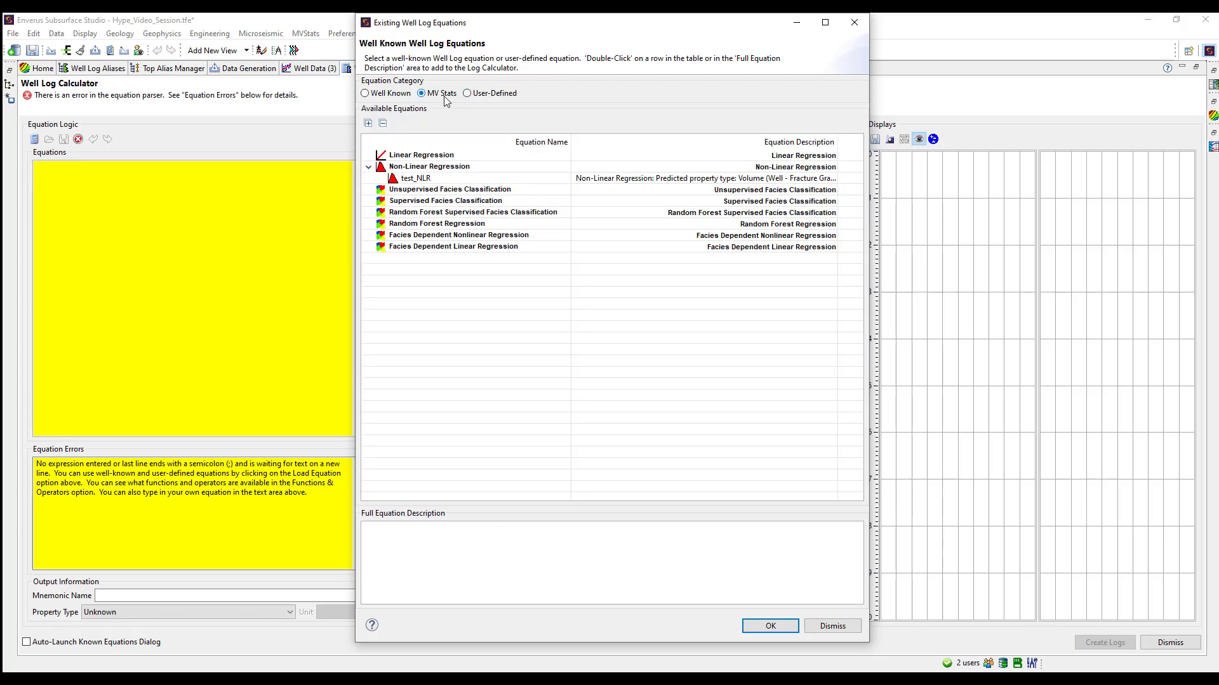
left_click(388, 95)
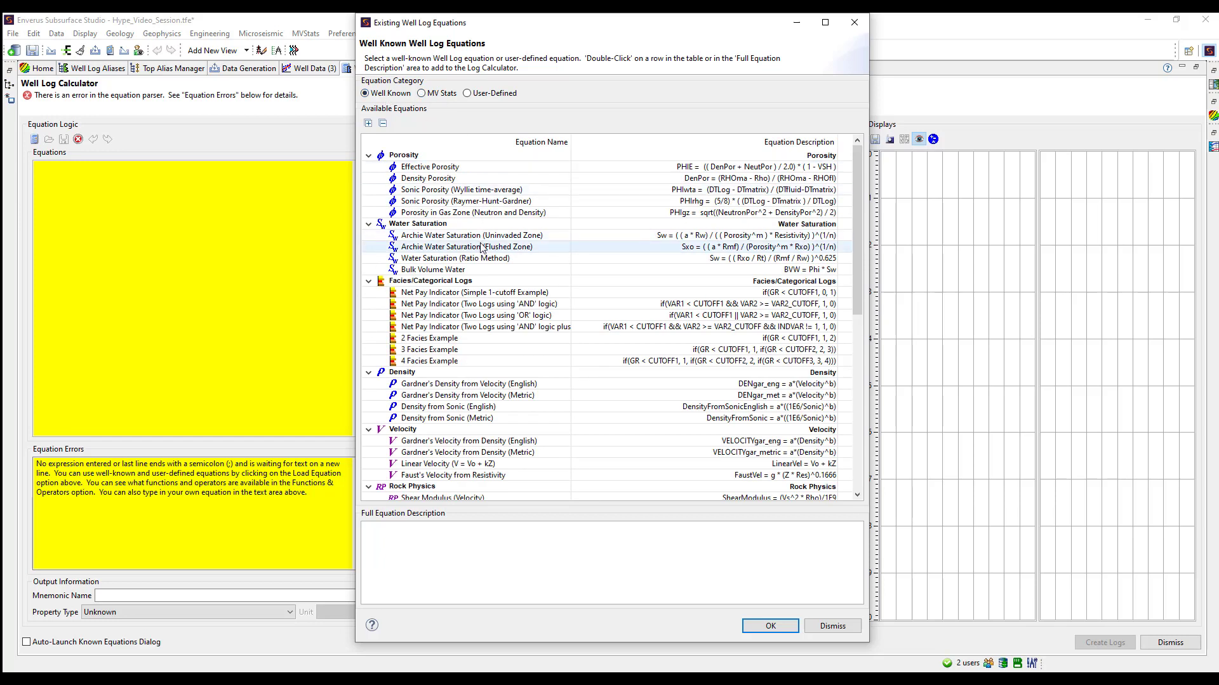
left_click(481, 236)
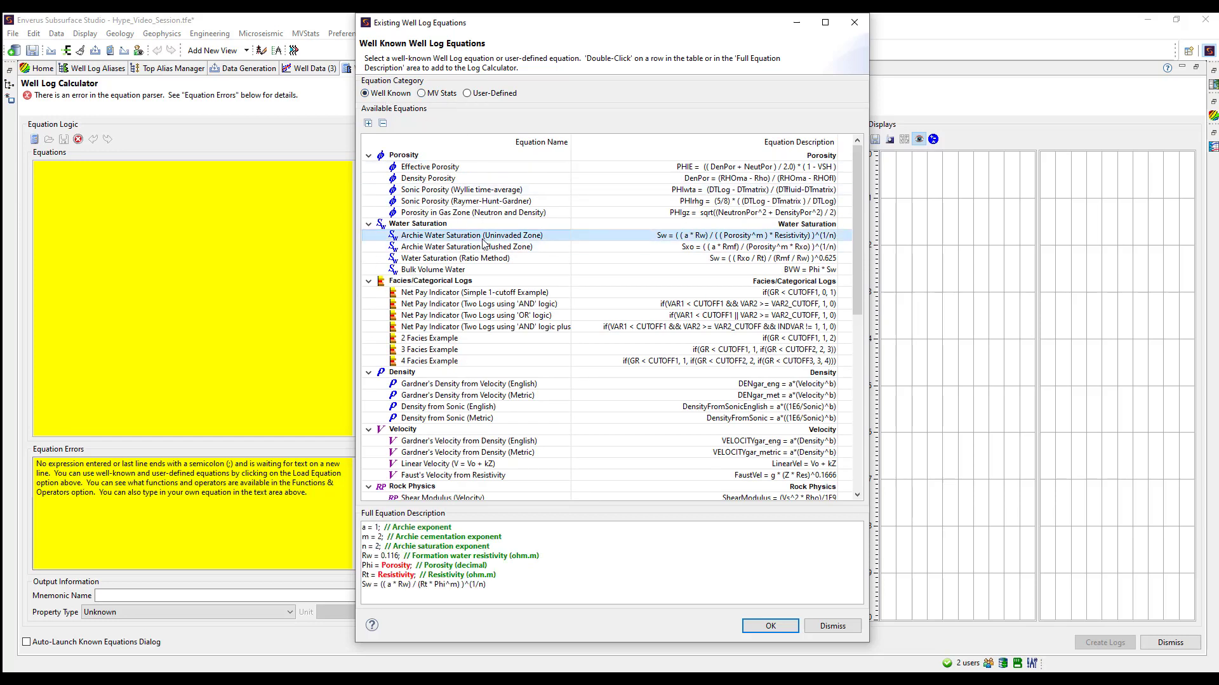
left_click(771, 626)
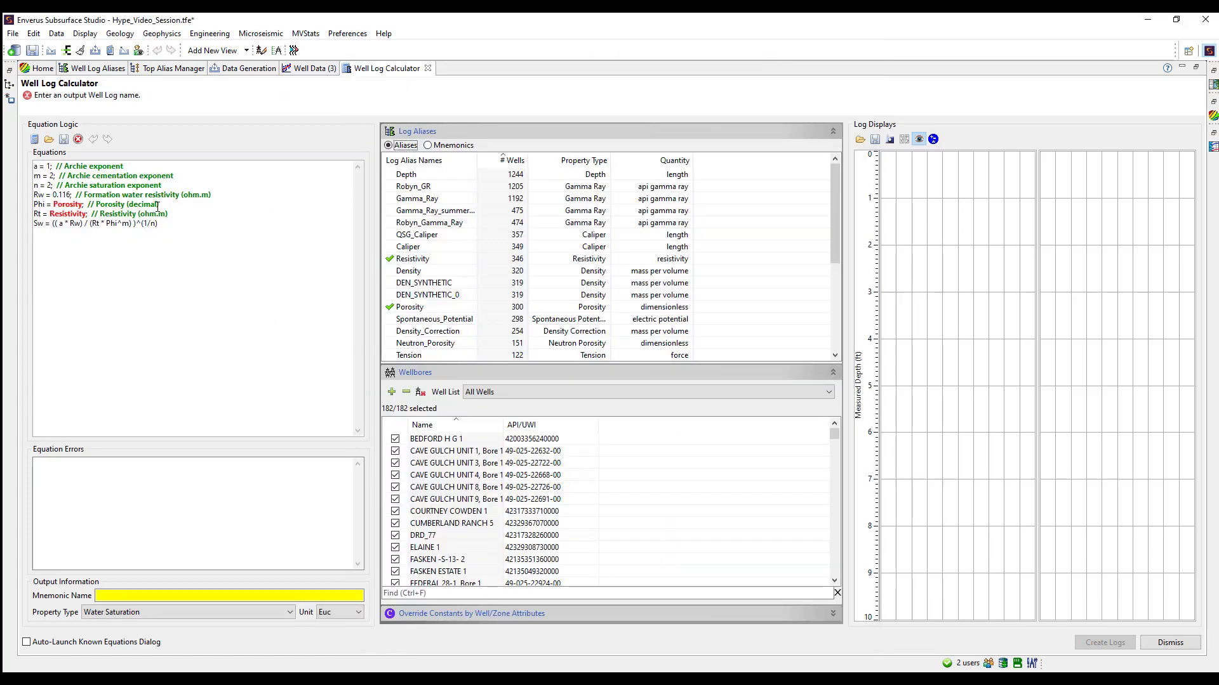
Sort the log aliases by property type and replace Porosity with Density_Porosity in the Phi line of the equation
left_click(584, 160)
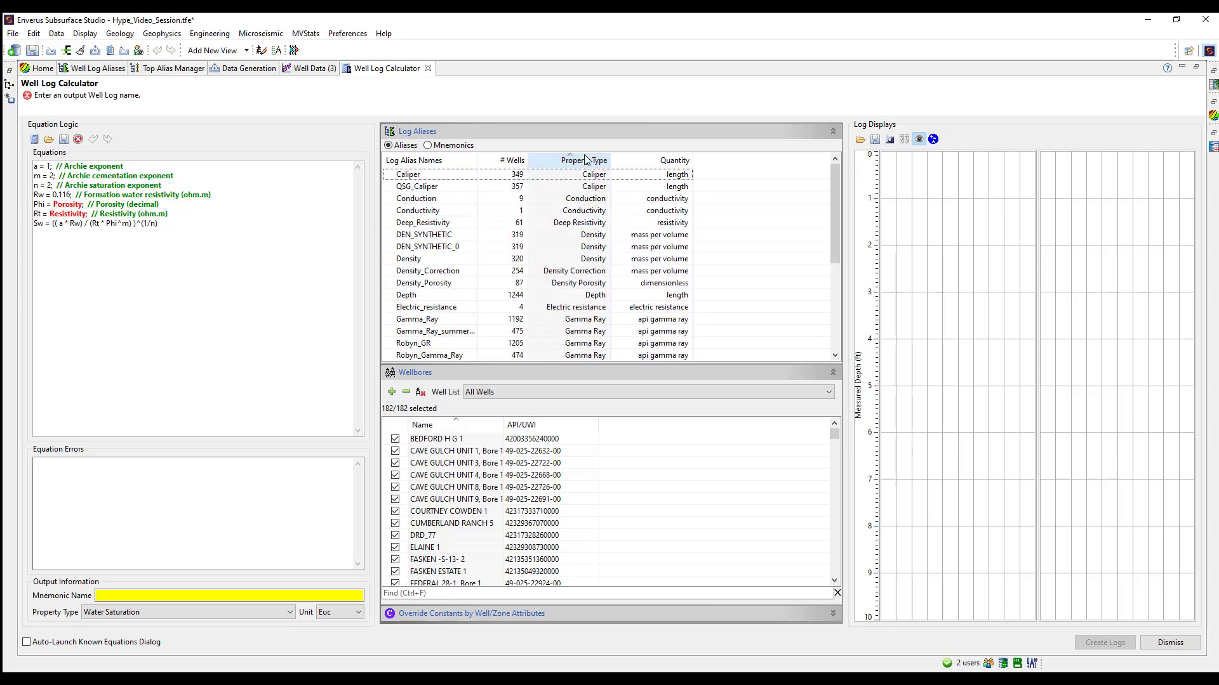
scroll(572, 254, "down", 5)
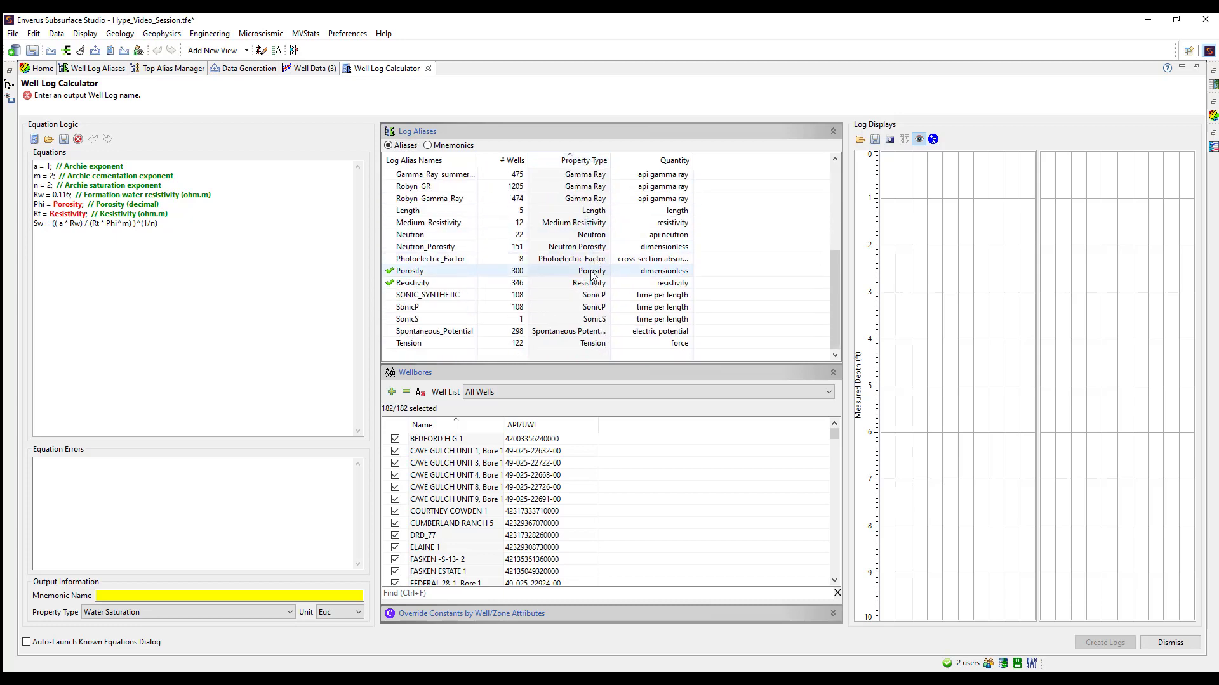
left_click(558, 271)
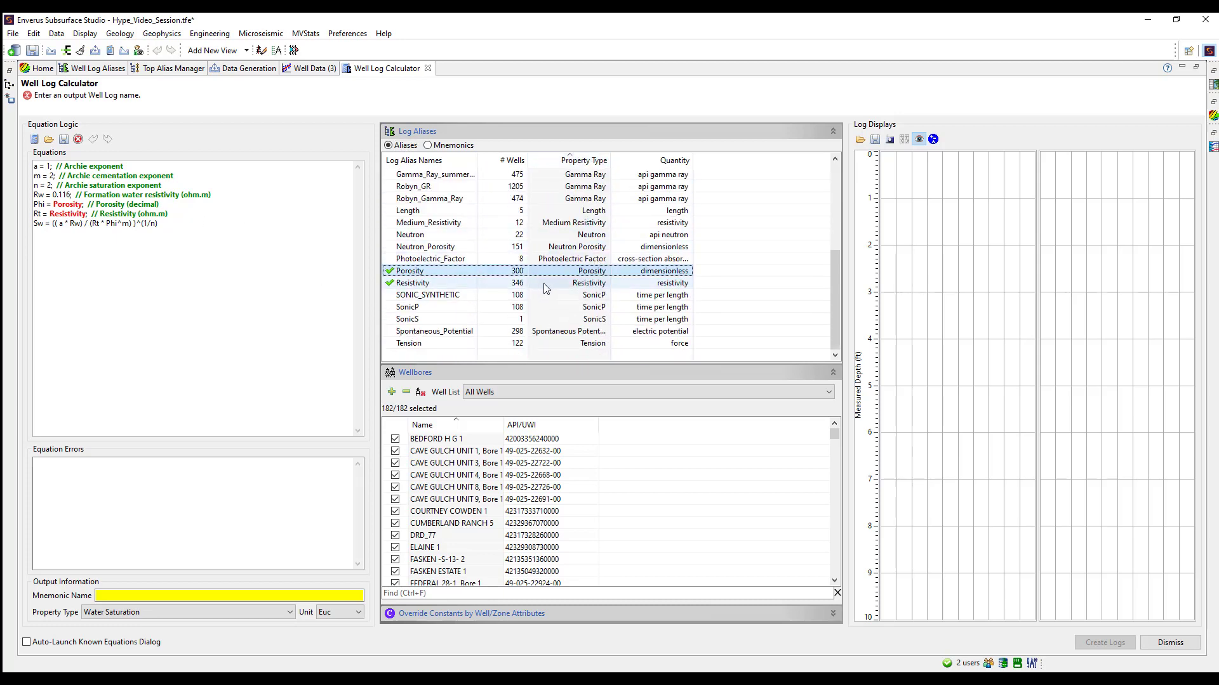
scroll(555, 304, "up", 3)
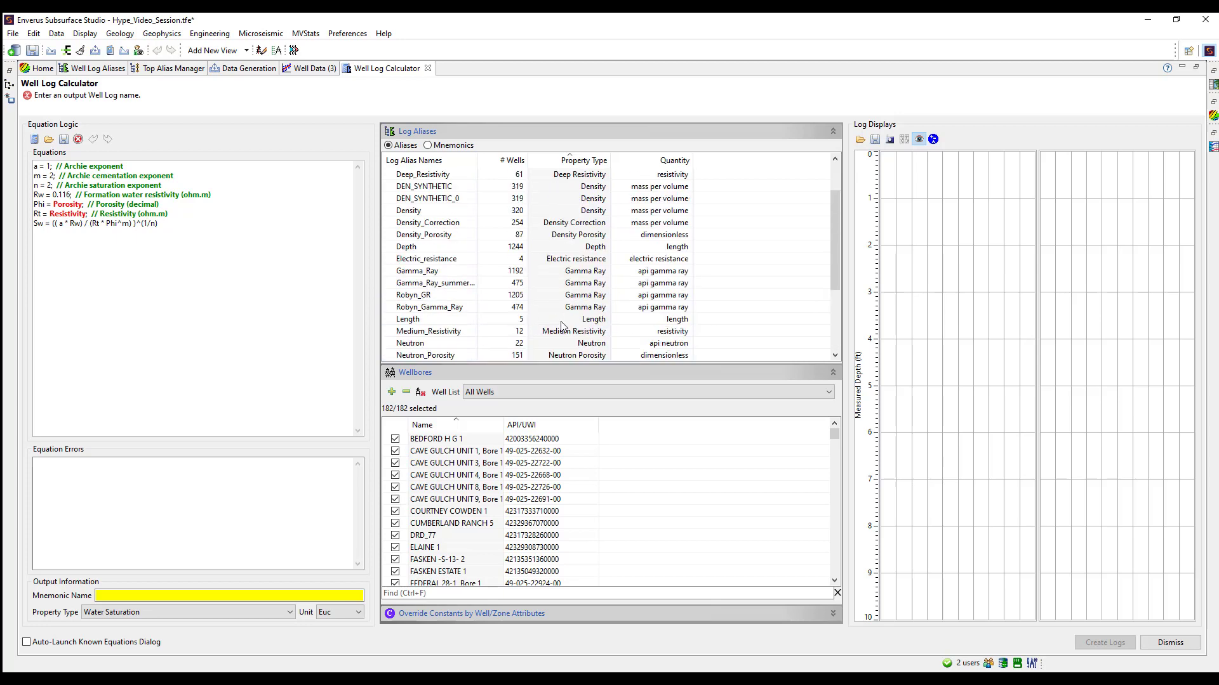
scroll(565, 311, "up", 1)
left_click(568, 271)
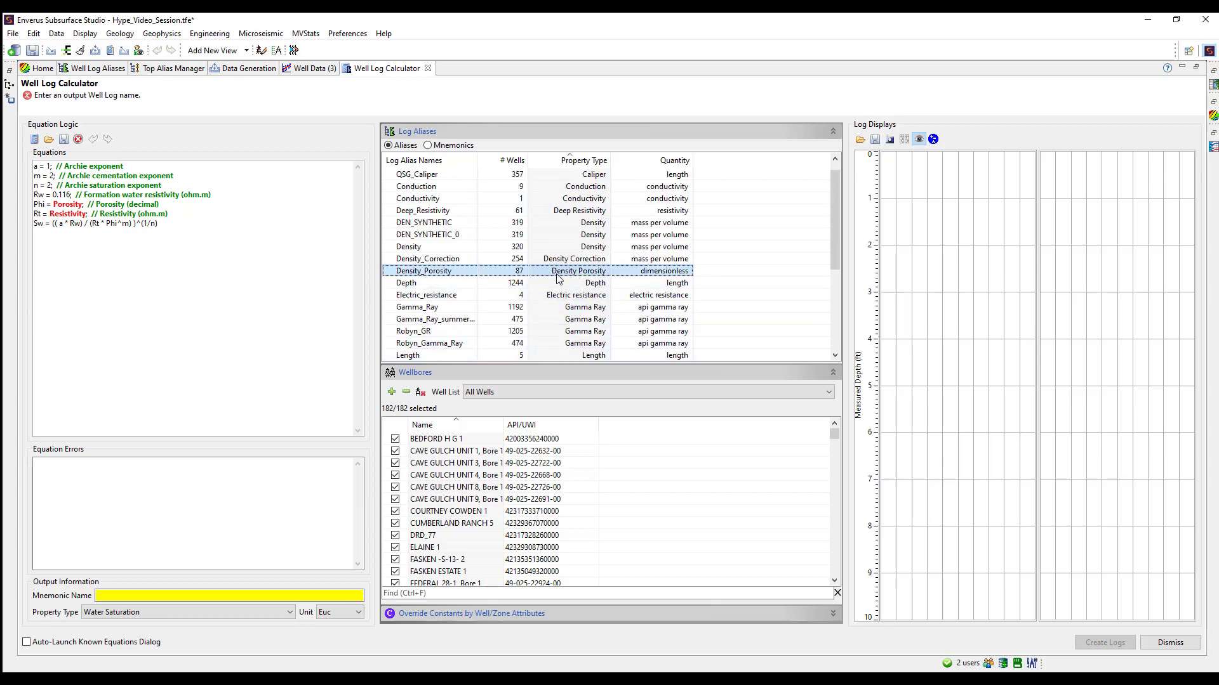
left_click_drag(83, 204, 61, 198)
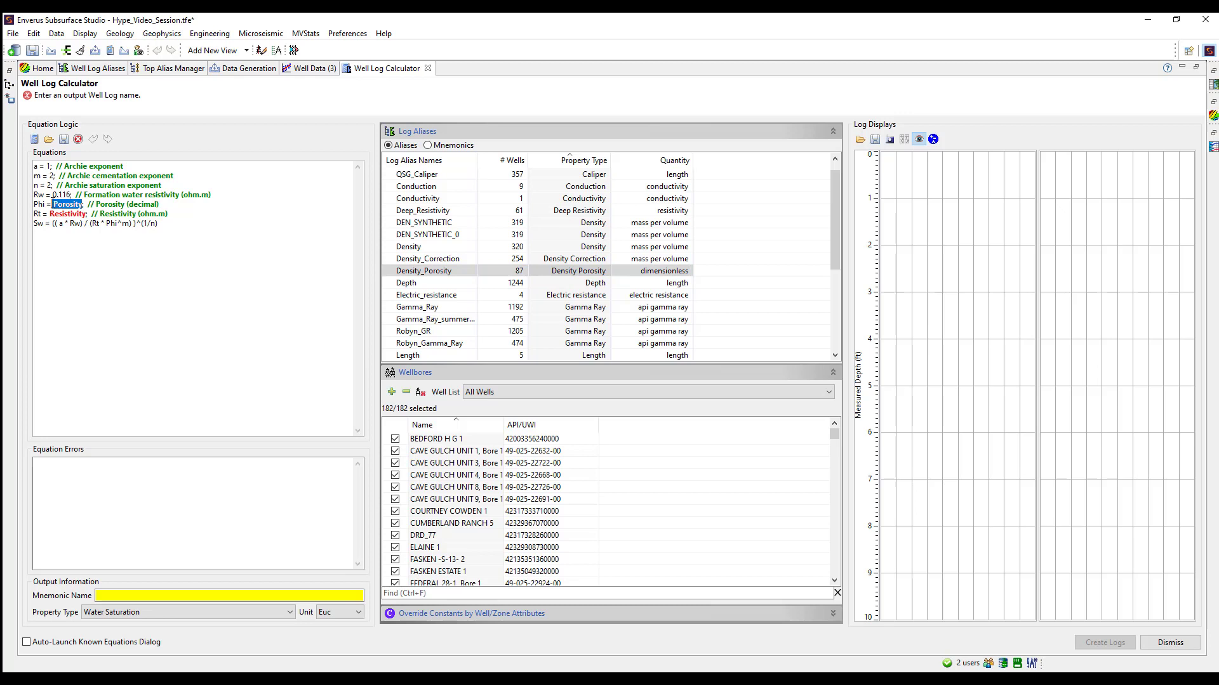
double_click(512, 272)
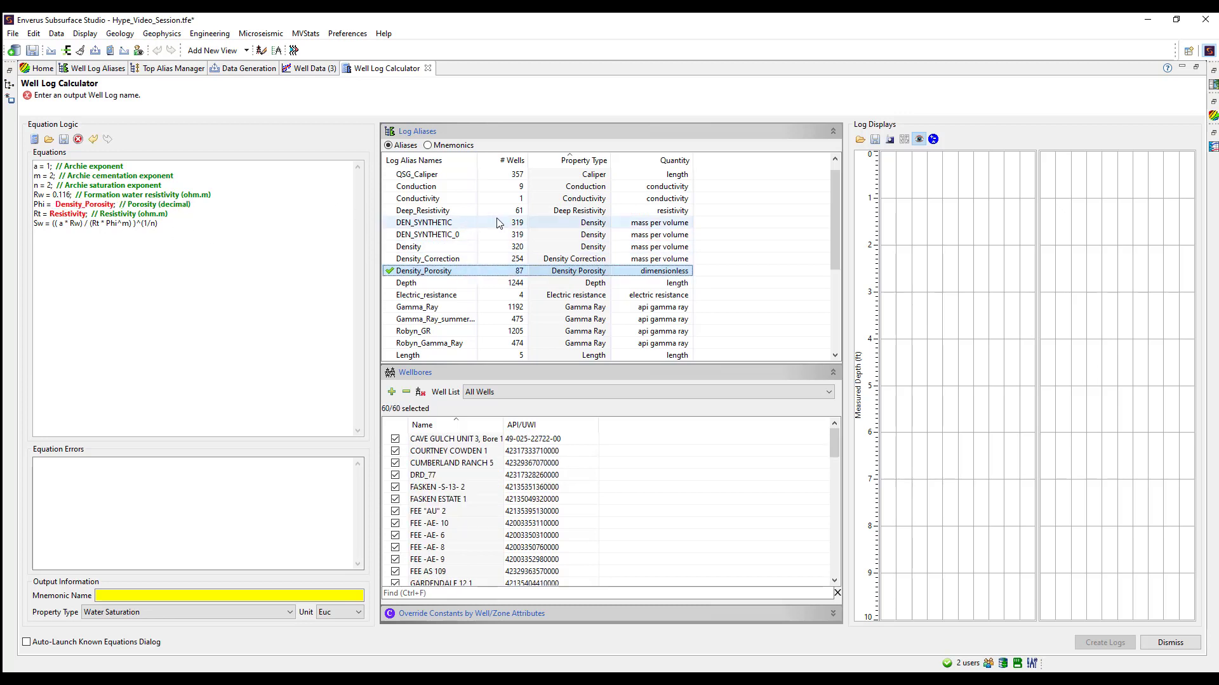
Replace Resistivity with Deep_Resistivity in the Rt line and preview the logs for CAVE GULCH UNIT 3, Bore 1
left_click(549, 213)
left_click_drag(85, 216, 58, 216)
double_click(458, 213)
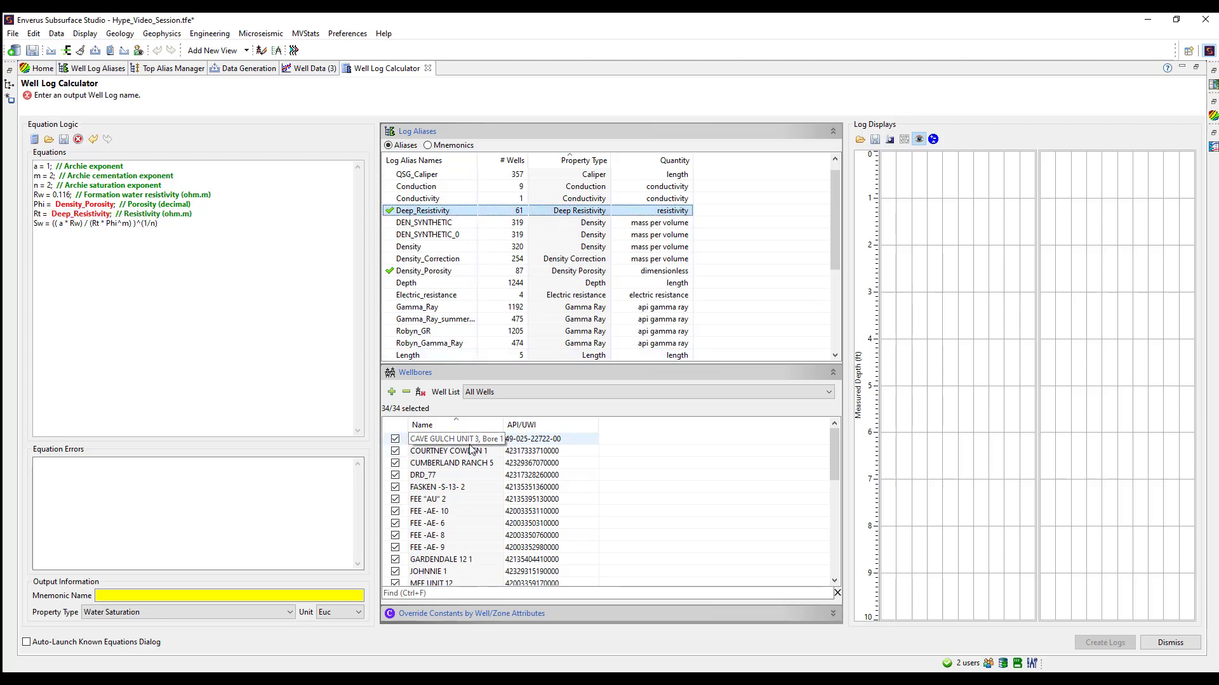
left_click(445, 438)
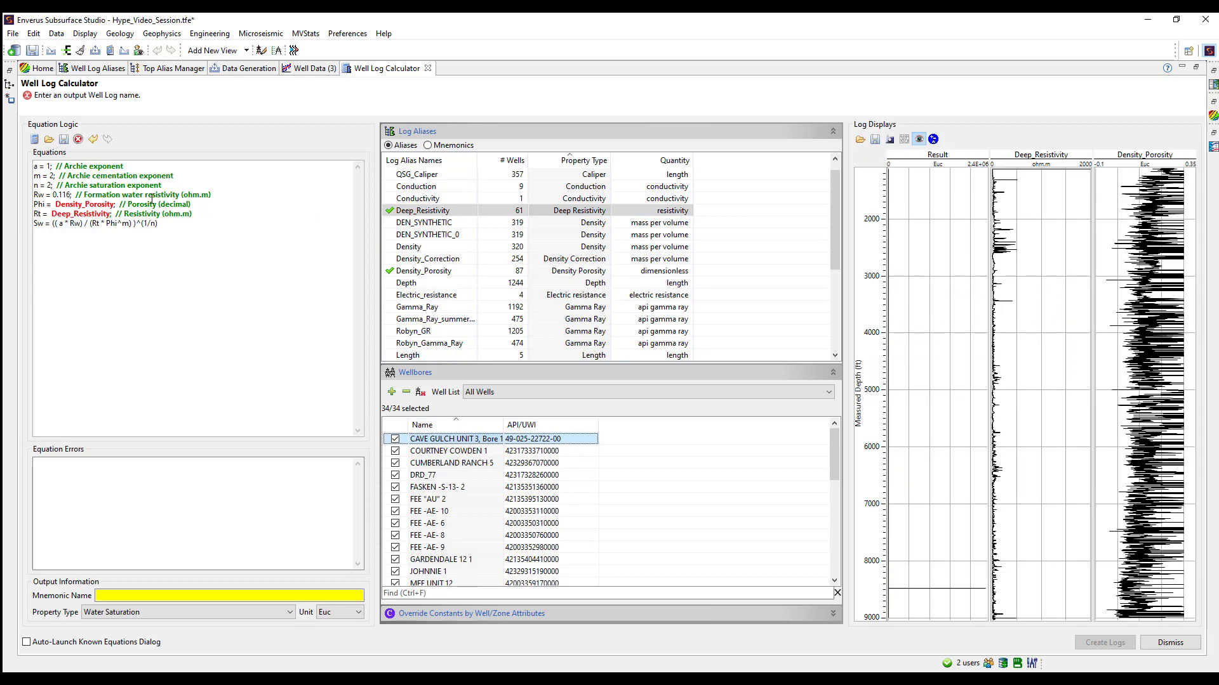
Replace Density_Porosity with the Porosity alias in the Phi line and Deep_Resistivity with the Resistivity alias in the Rt line
left_click_drag(114, 204, 66, 204)
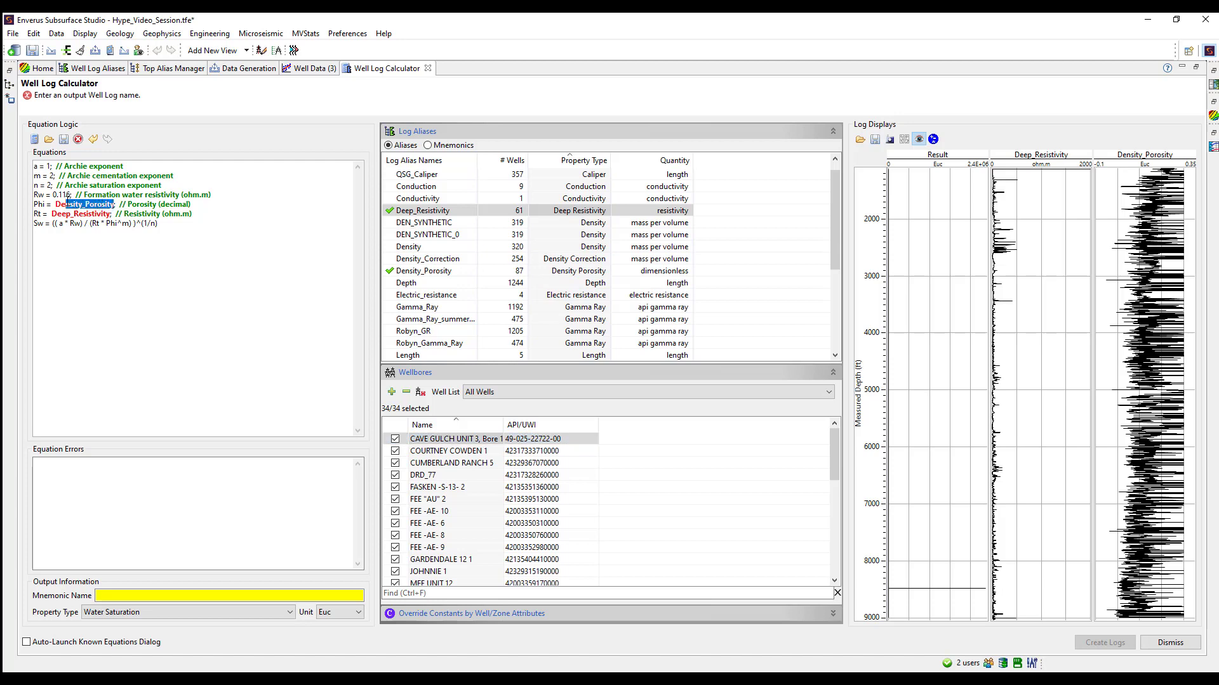
scroll(438, 305, "down", 5)
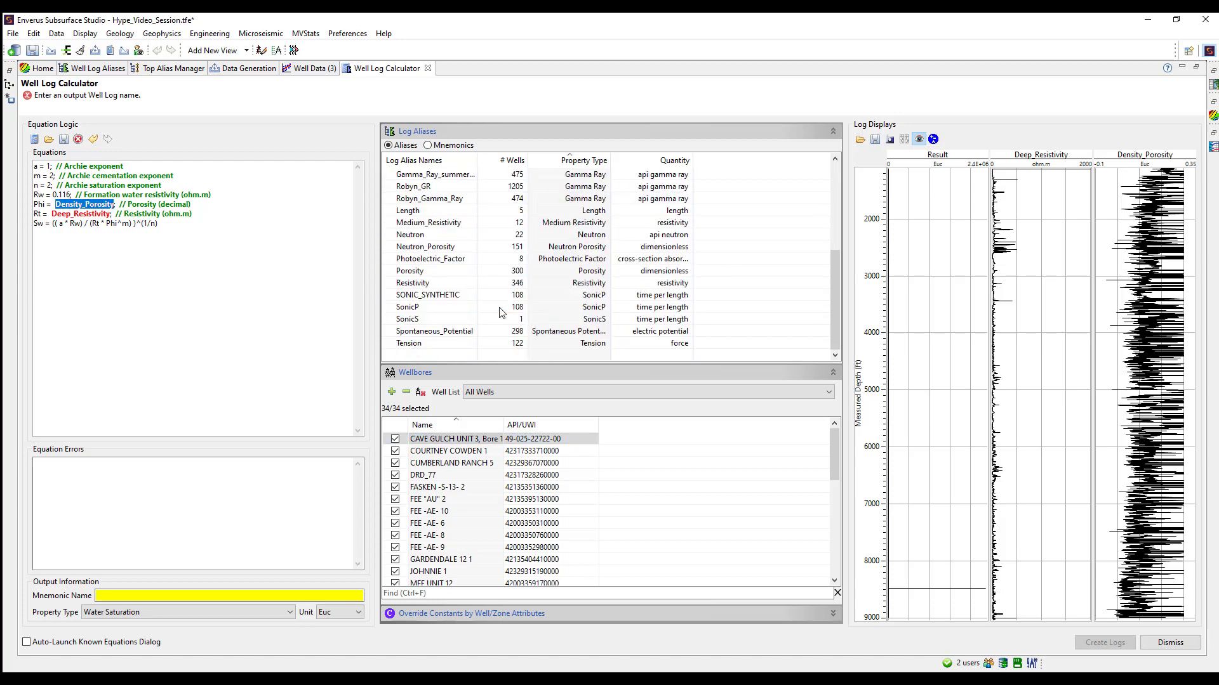
left_click(444, 272)
double_click(444, 273)
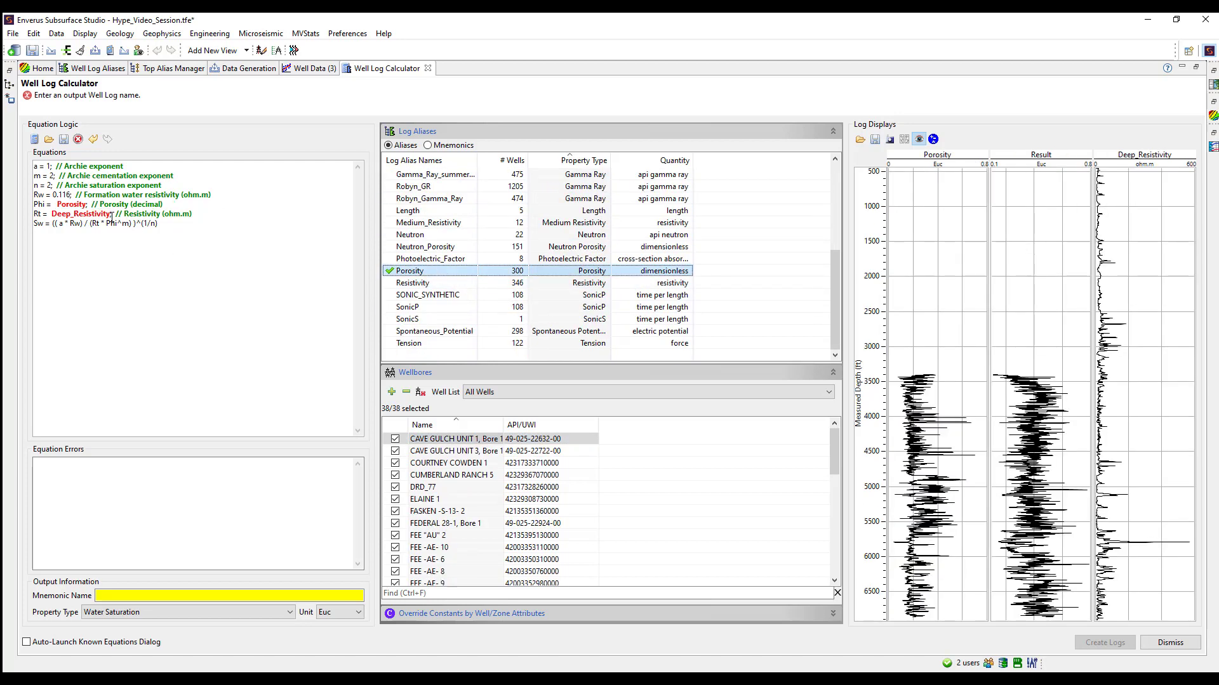
left_click_drag(111, 215, 52, 215)
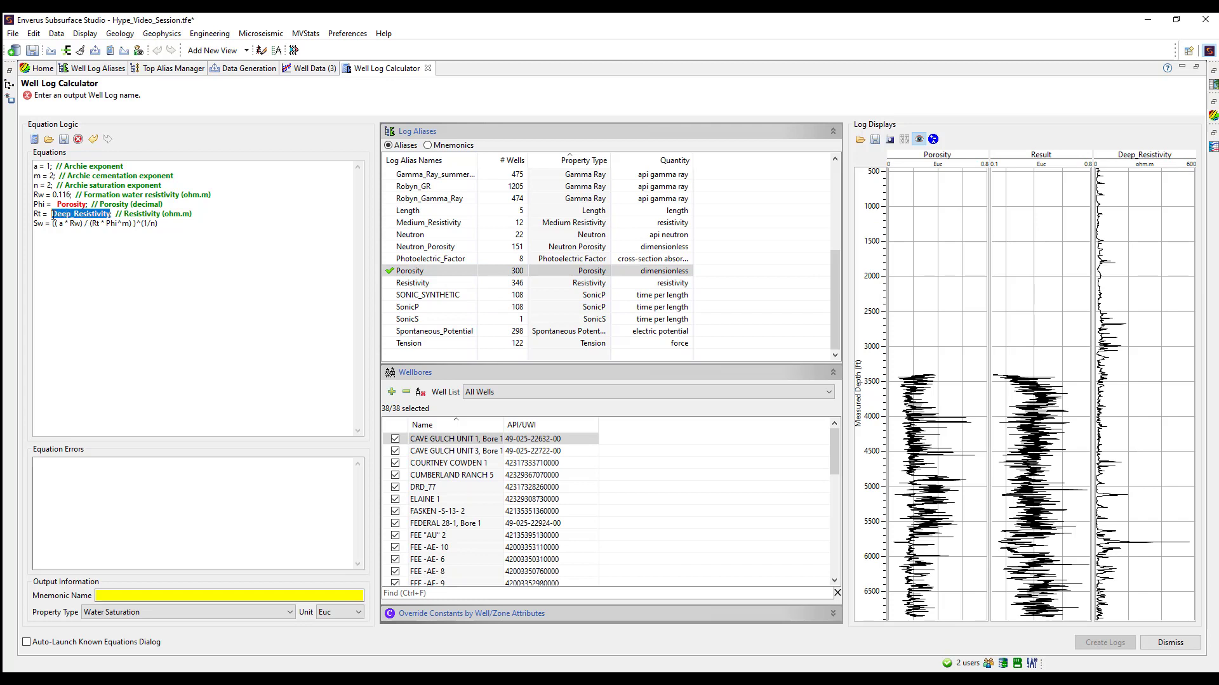
left_click(449, 285)
double_click(449, 284)
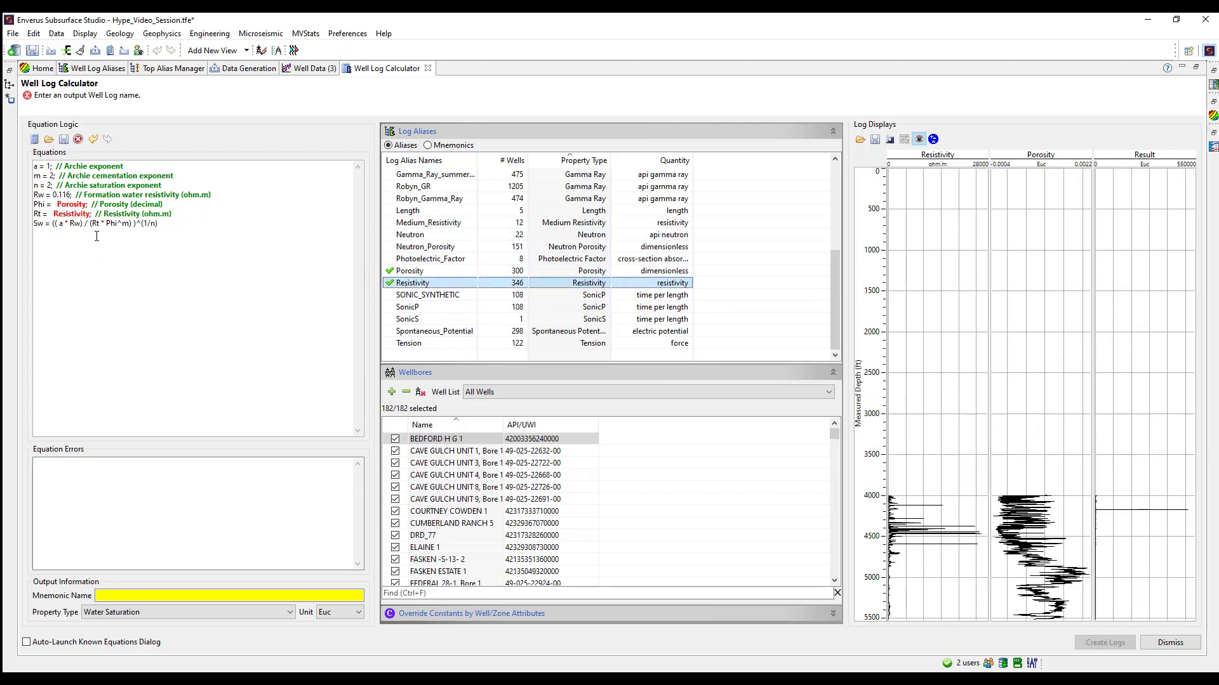
Delete the Porosity alias from the Phi line of the equation and insert it again from the log aliases
left_click_drag(86, 203, 66, 204)
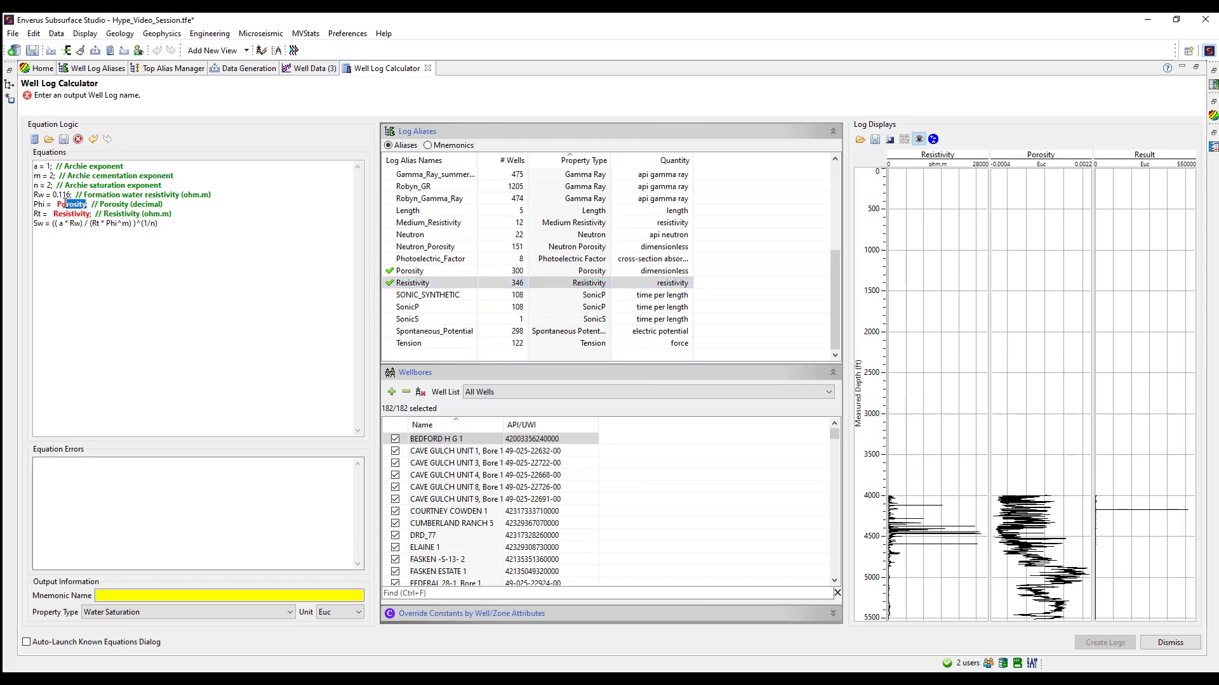
key("BackSpace")
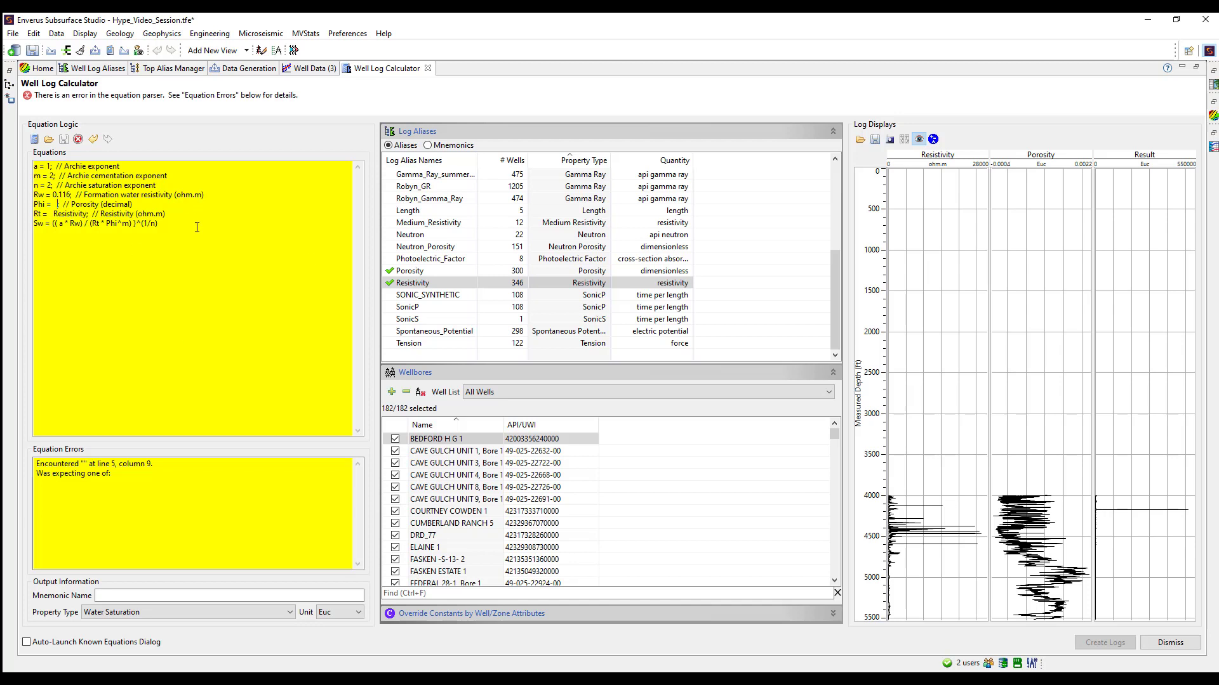
double_click(470, 272)
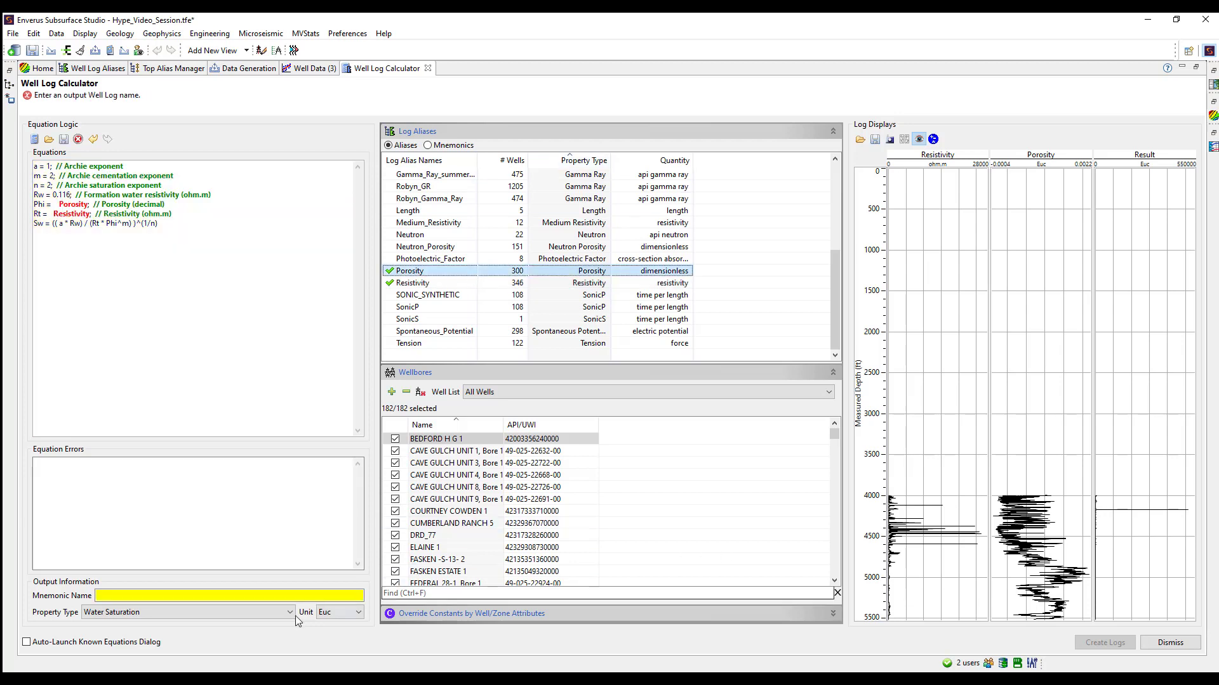
Name the output mnemonic QSG_Water_sat_Log, keep Water Saturation as the property type, and create the logs for the selected wellbores
left_click(237, 596)
type("Wate")
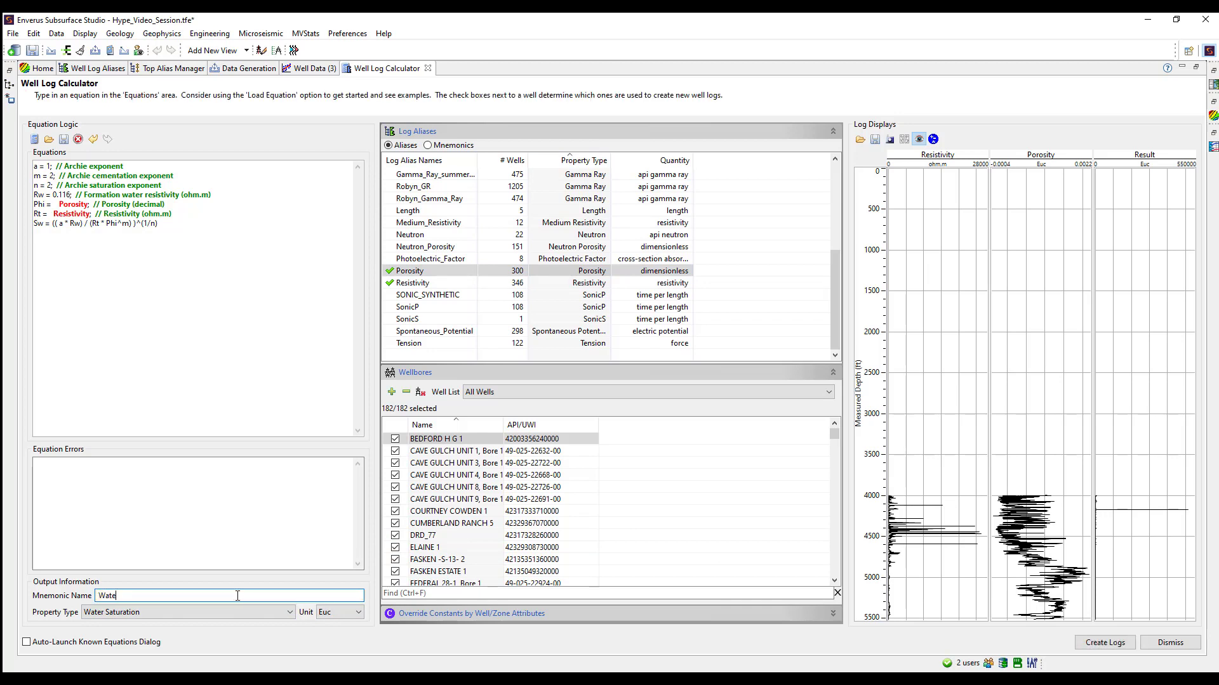
type("r_sat_Log")
key("Home")
type("QSG_")
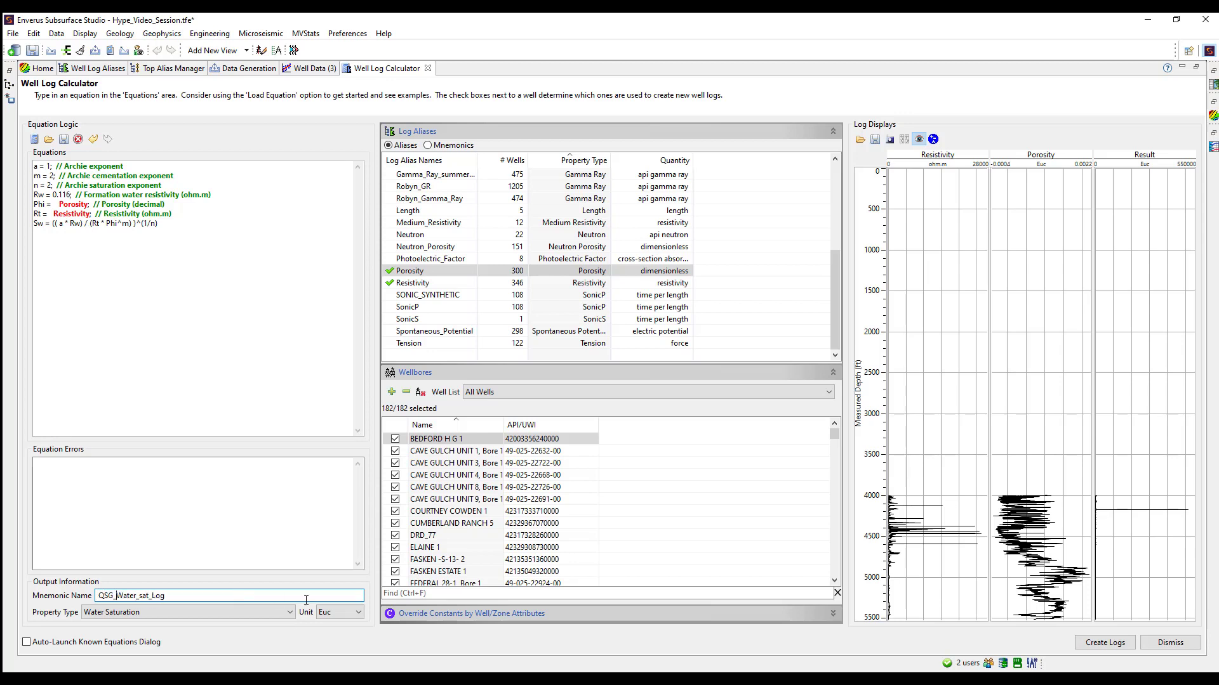
left_click(250, 613)
left_click(249, 613)
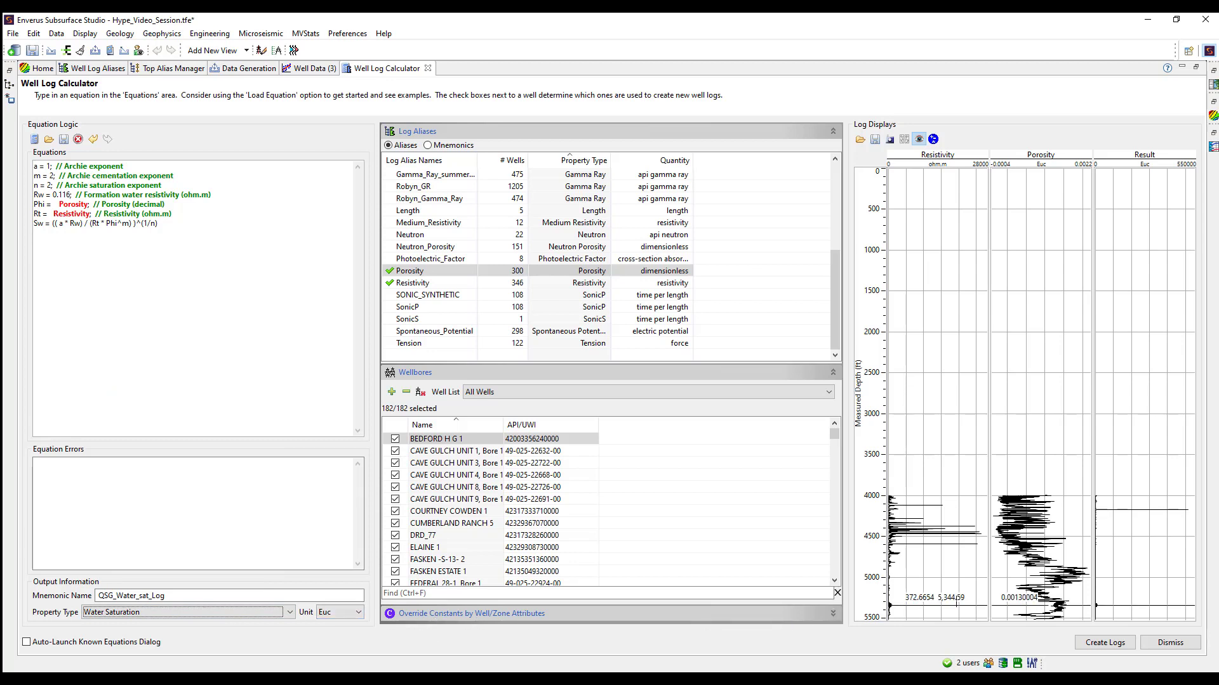
left_click(1100, 644)
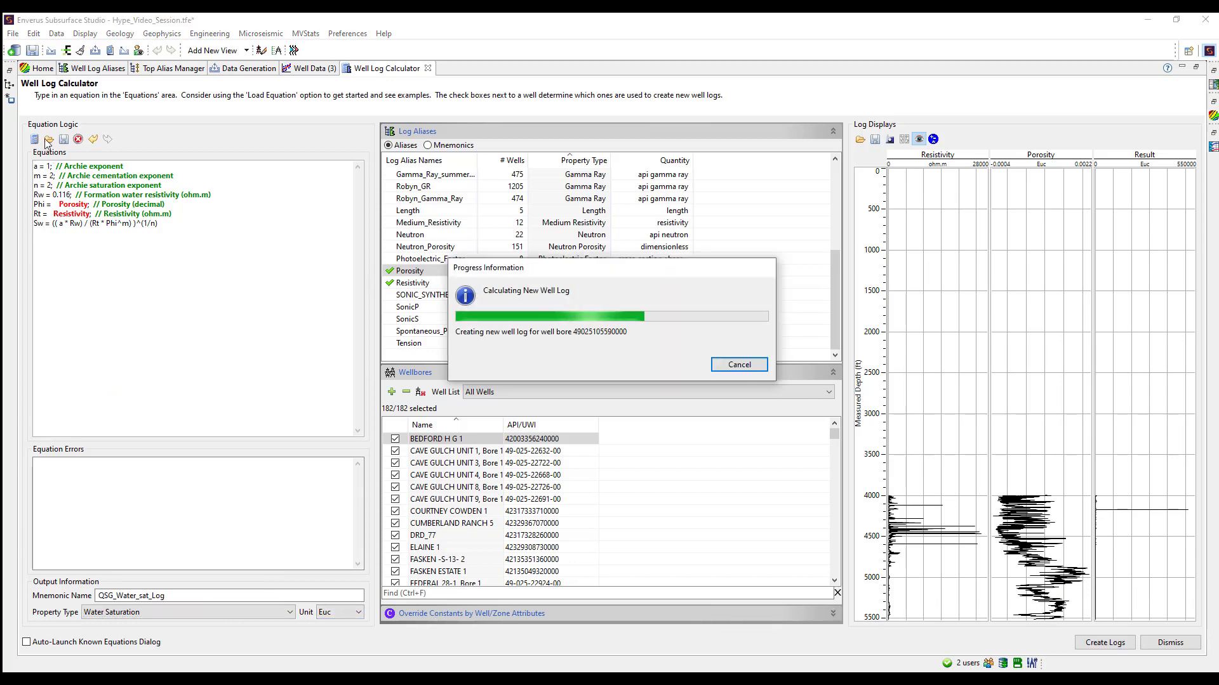
Filter the project's well logs by QSG, select the Water Saturation entry, and widen the Name column to check the new logs
left_click(11, 71)
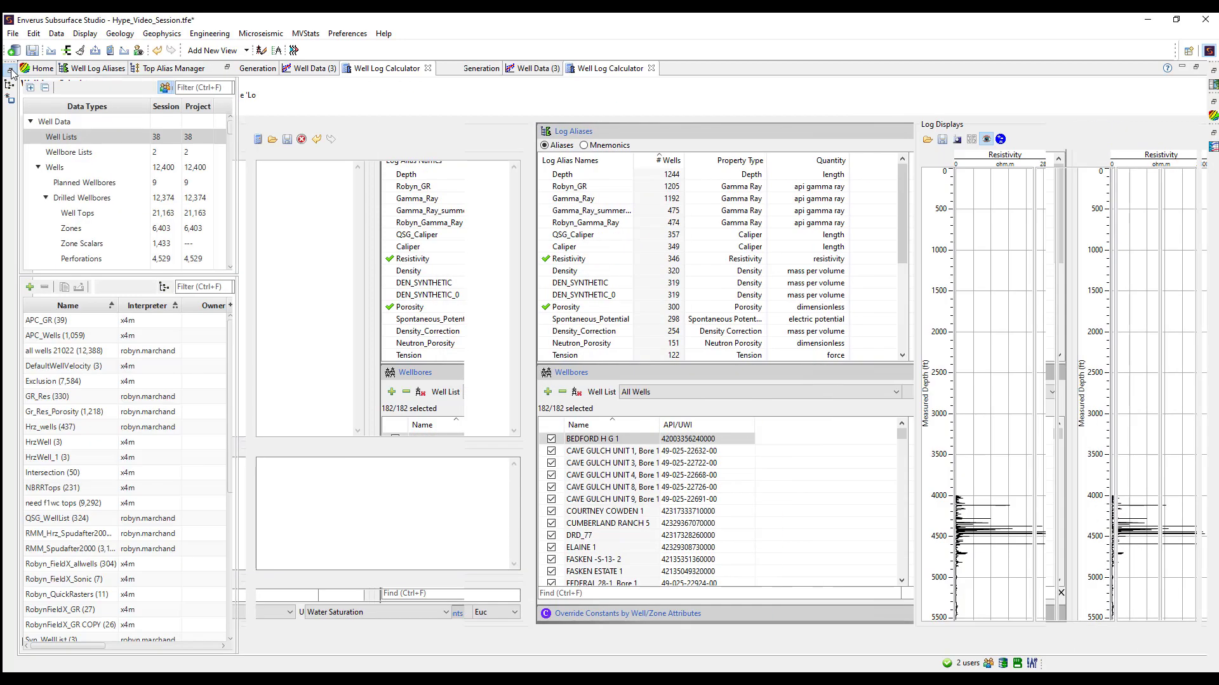
scroll(60, 237, "down", 2)
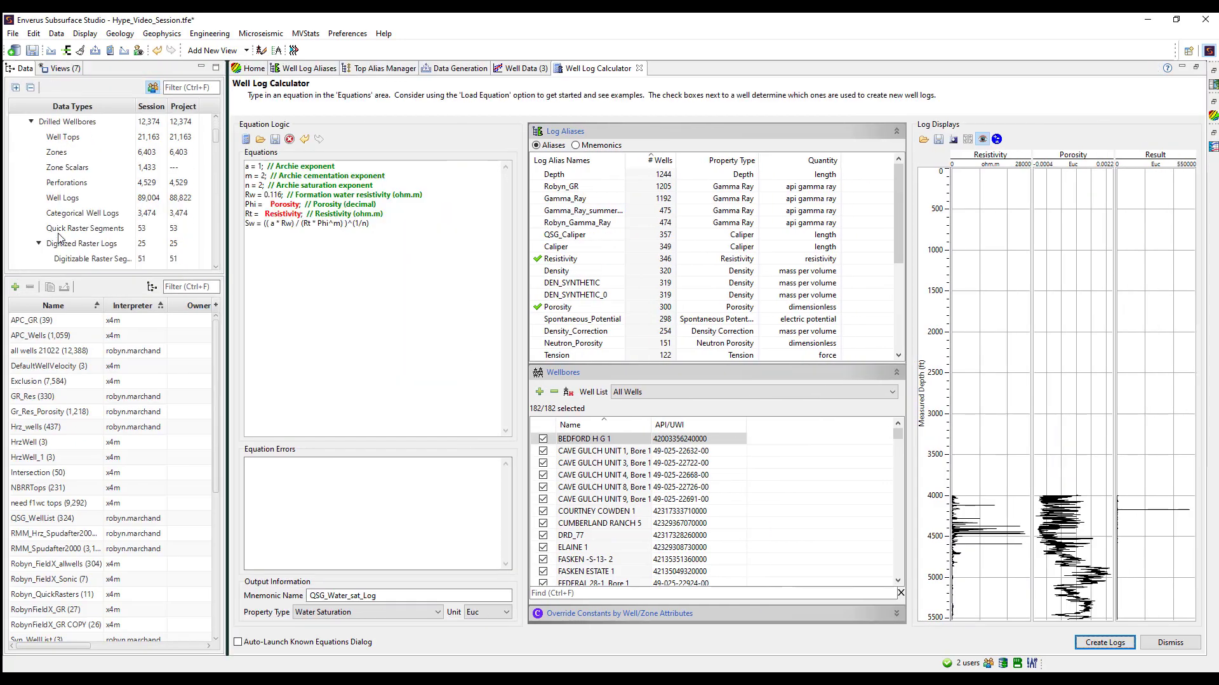
left_click(70, 199)
left_click(171, 308)
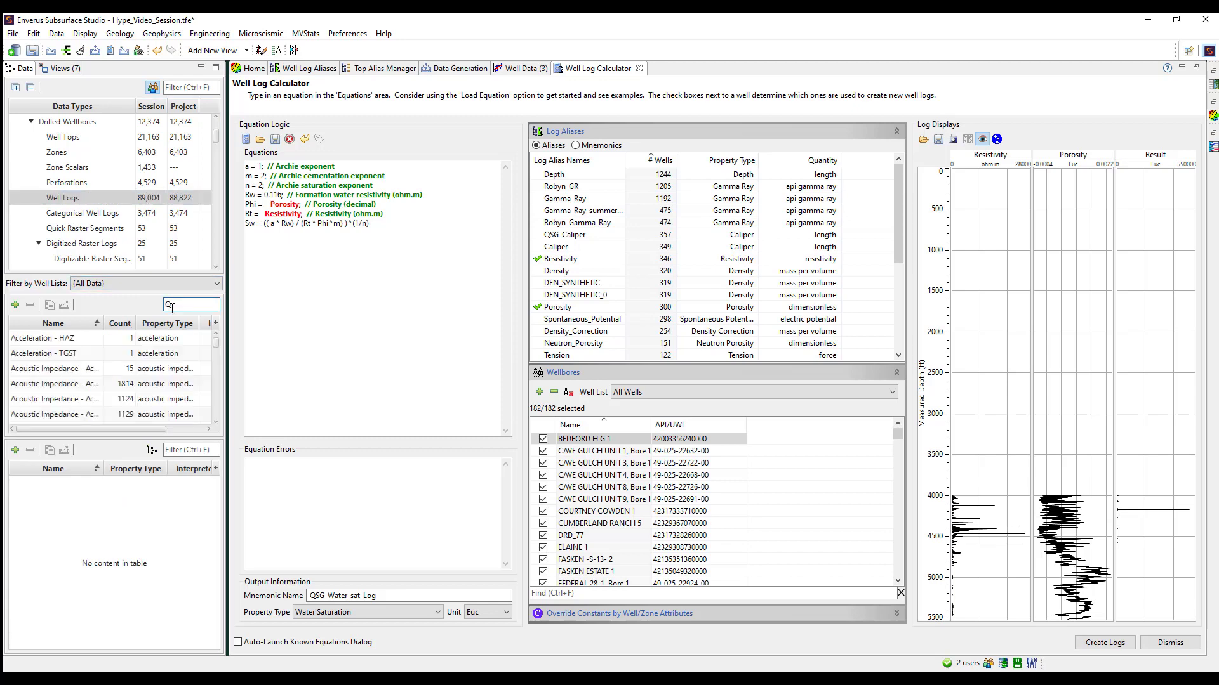
left_click(100, 343)
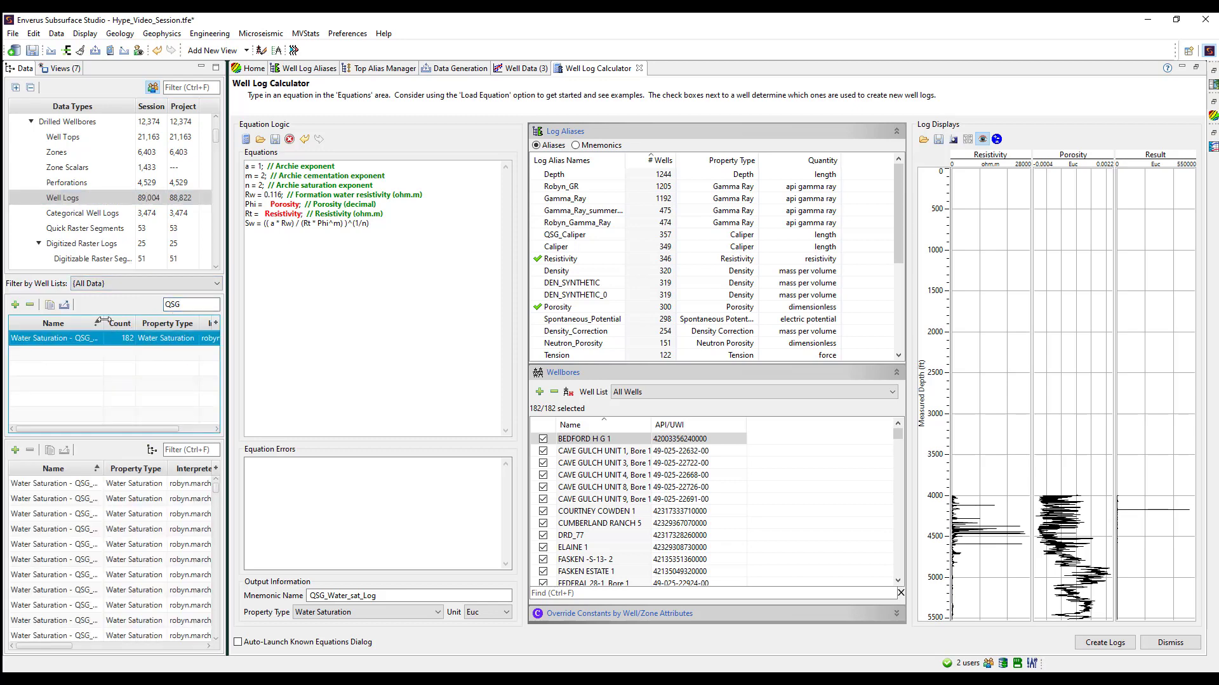
left_click_drag(104, 323, 155, 320)
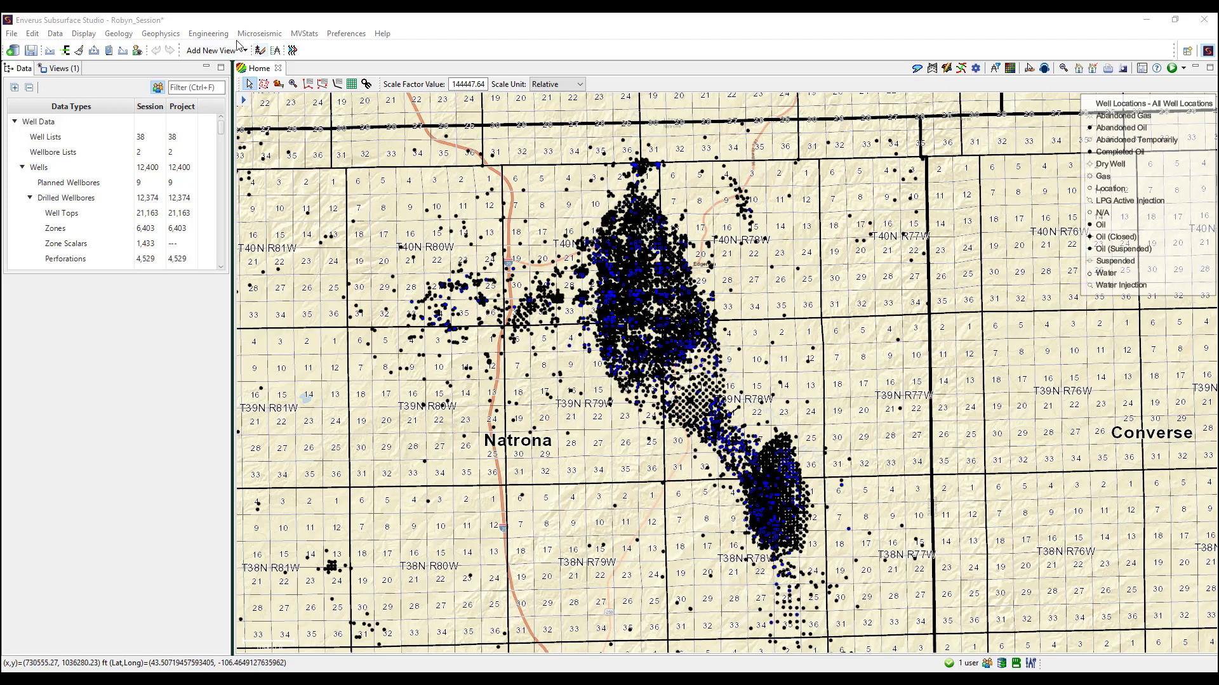
left_click(114, 35)
mouse_move(164, 35)
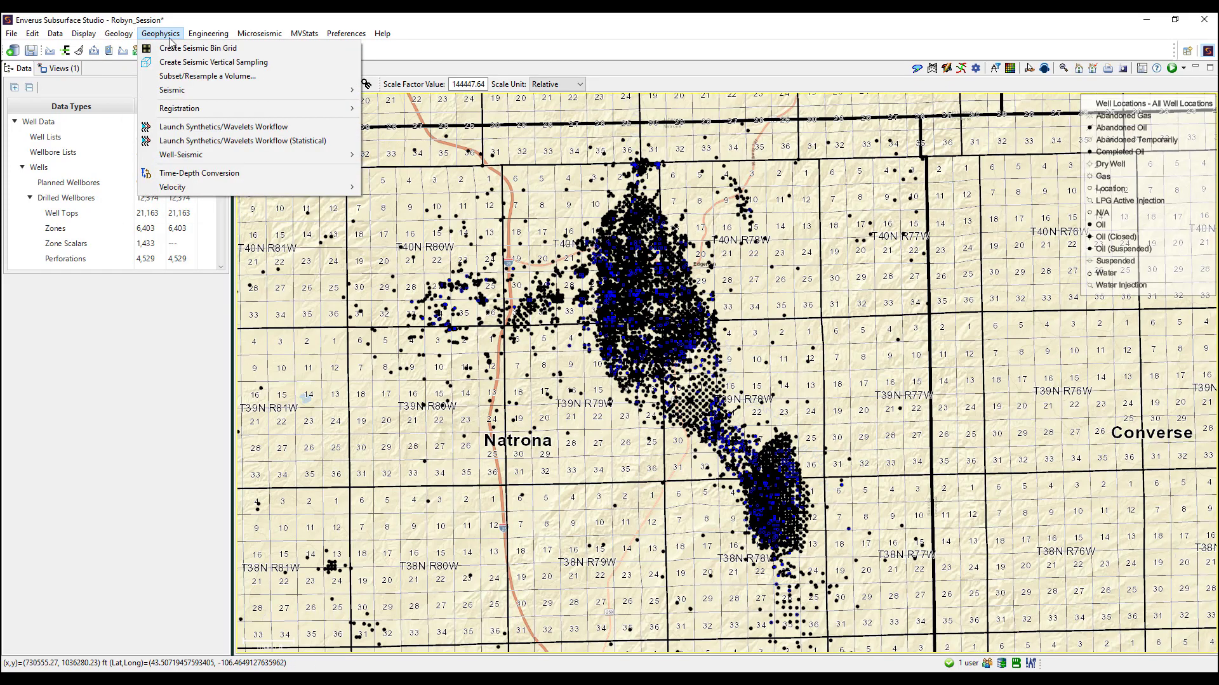
mouse_move(300, 38)
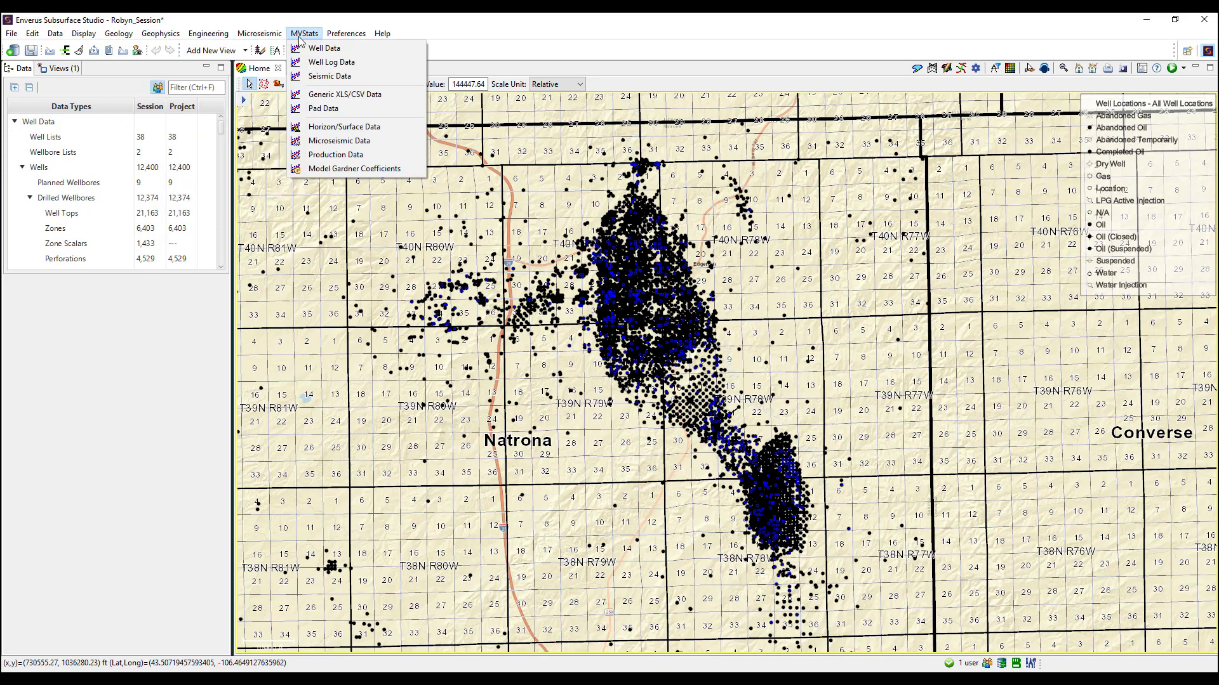
left_click(480, 38)
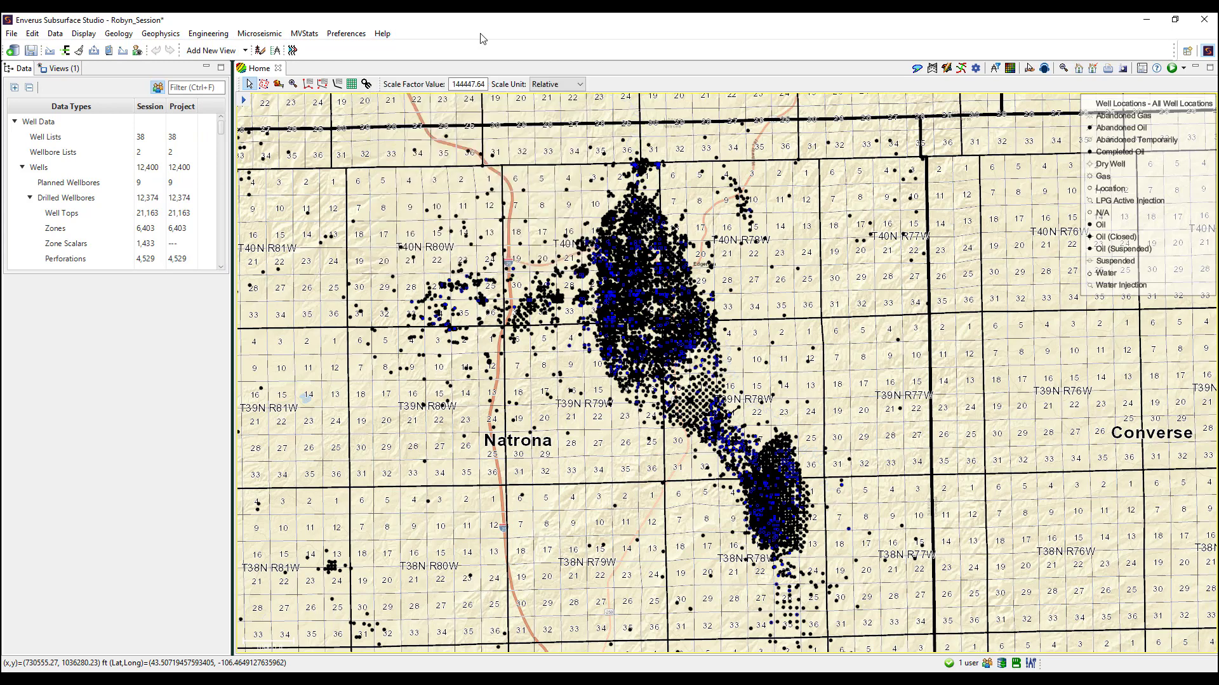
Switch to the Subsurface Studio launcher, search its training videos for "automated", and return to the session's map
left_click(689, 681)
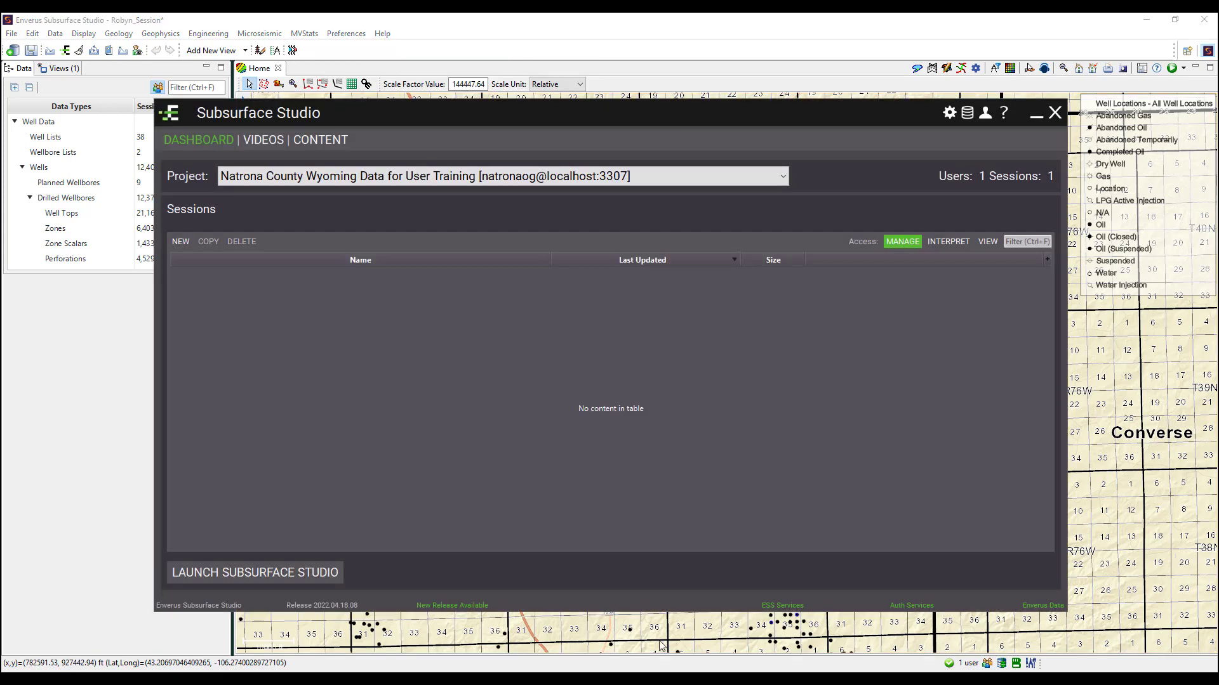
left_click(252, 143)
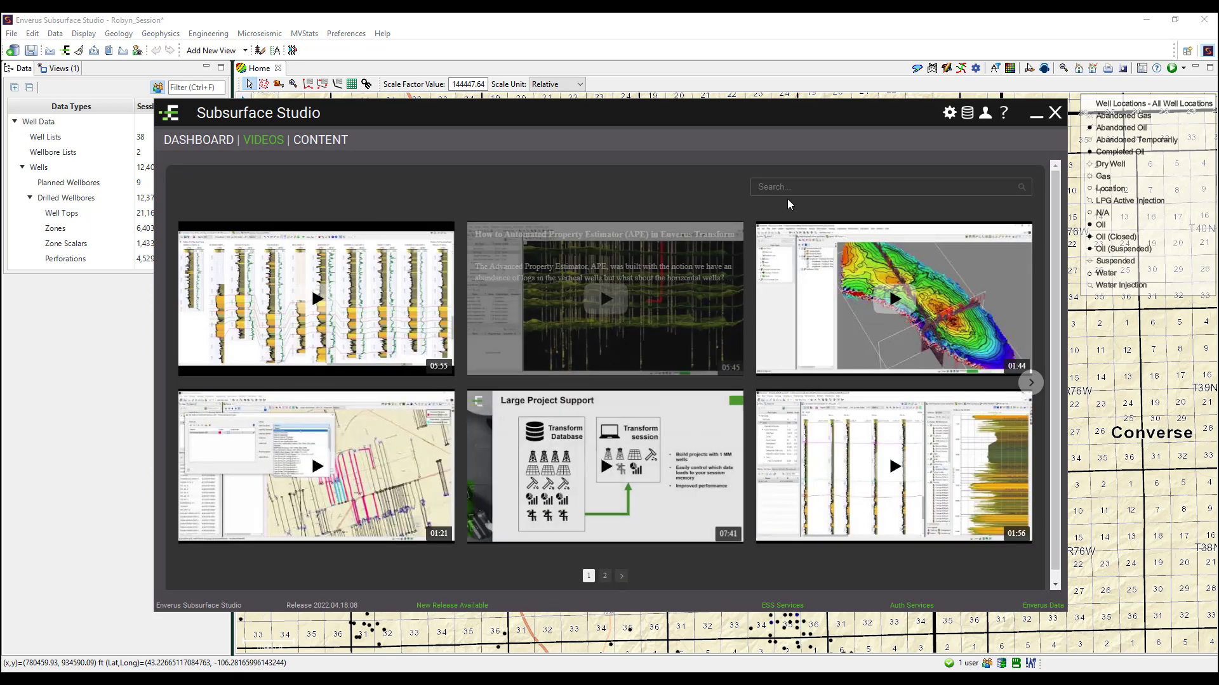
left_click(802, 182)
type("automate")
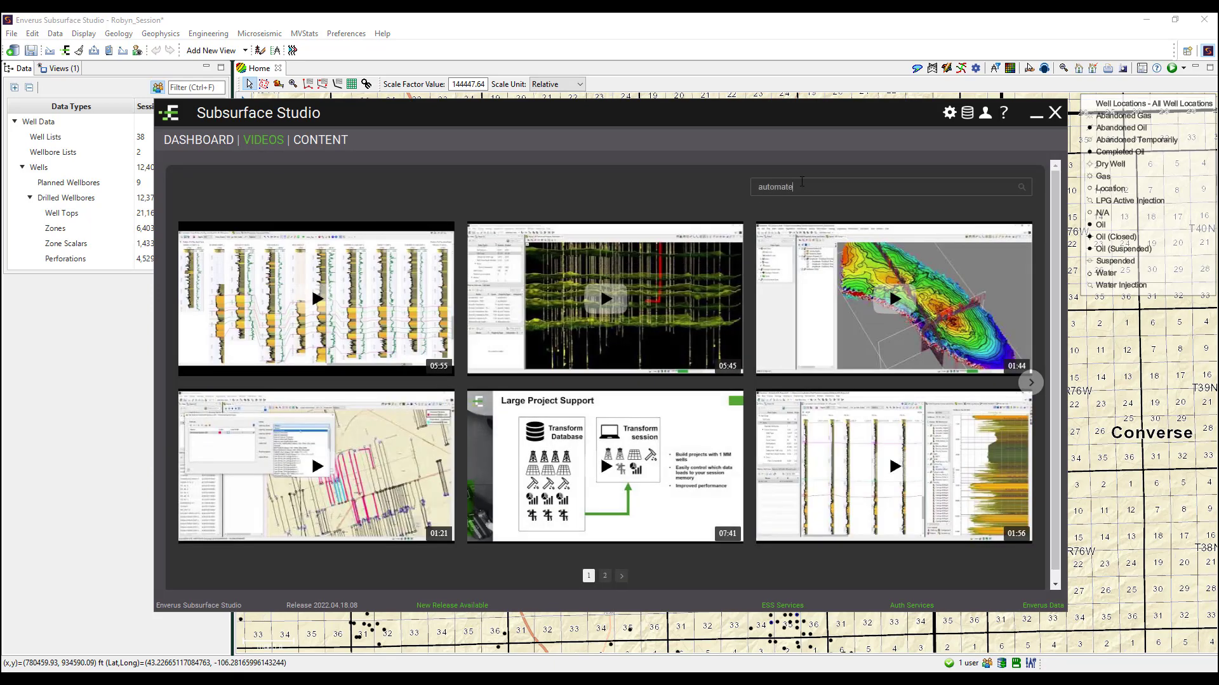
type("d")
key("Return")
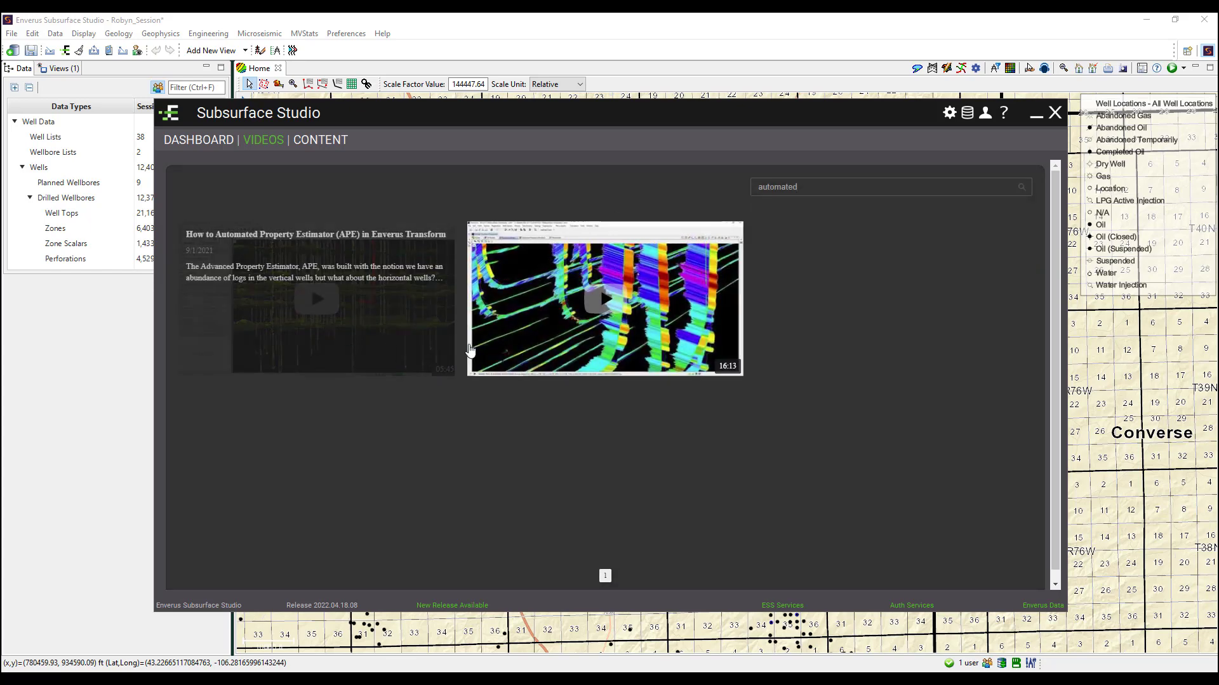
left_click(778, 41)
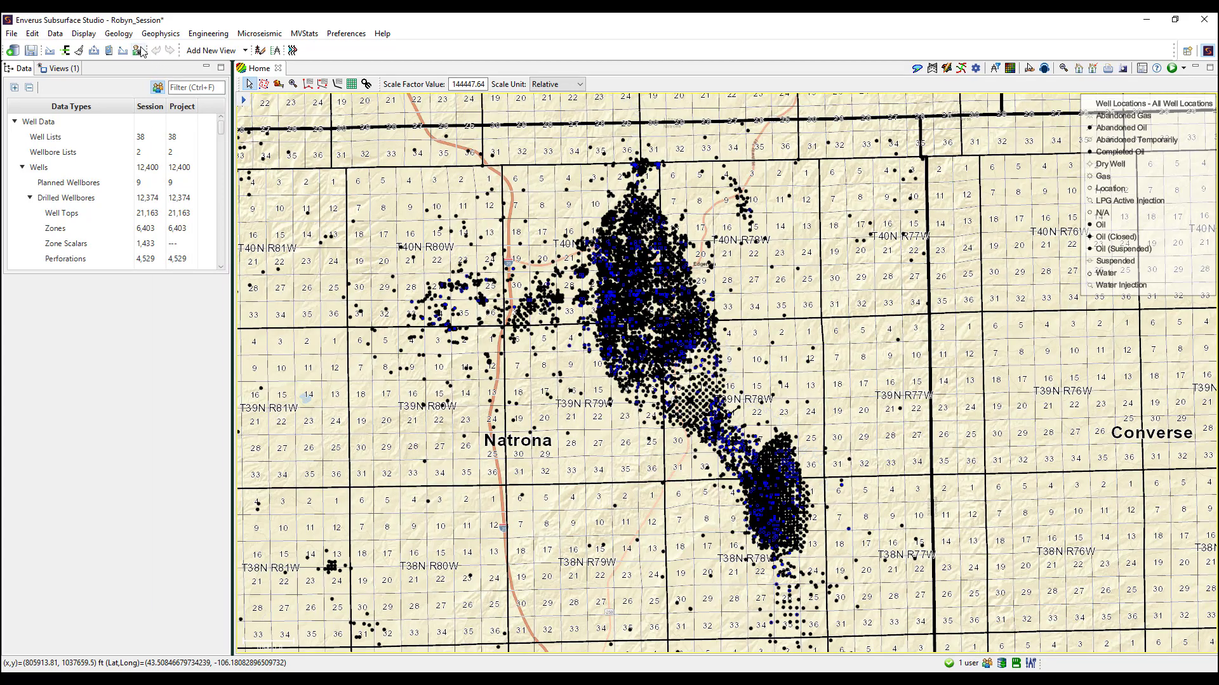
Review the available geology, geophysics, engineering, microseismic and multivariate statistics workflows
left_click(118, 34)
left_click(119, 36)
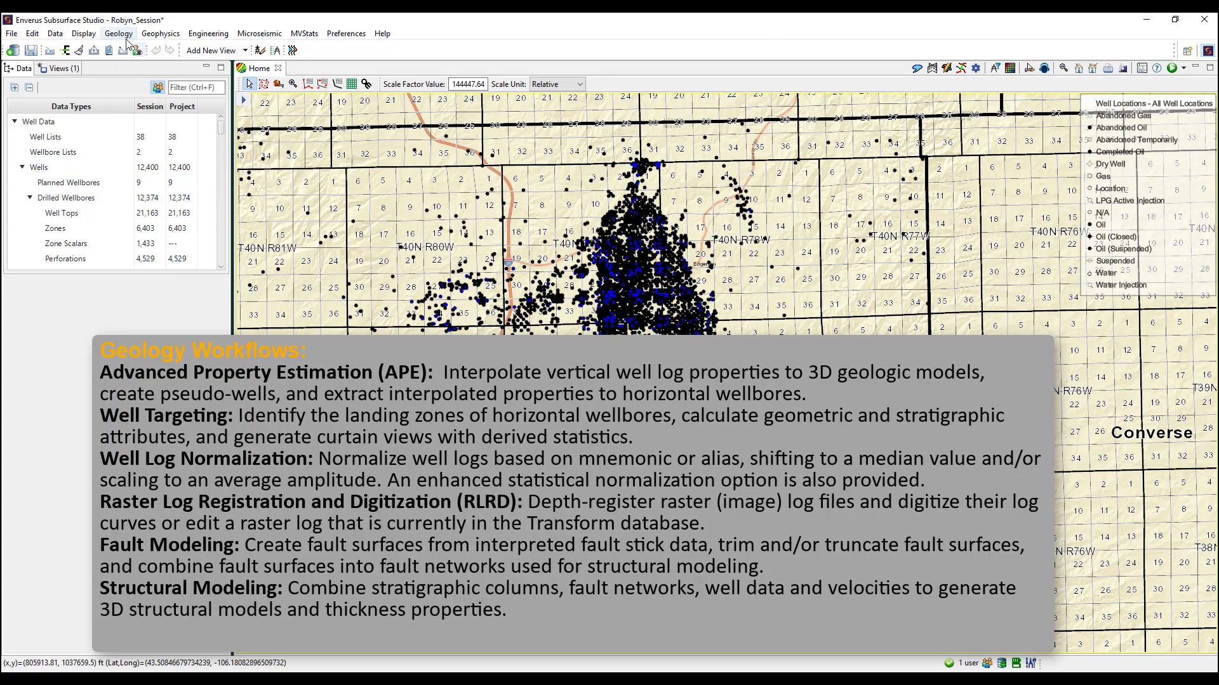
left_click(118, 36)
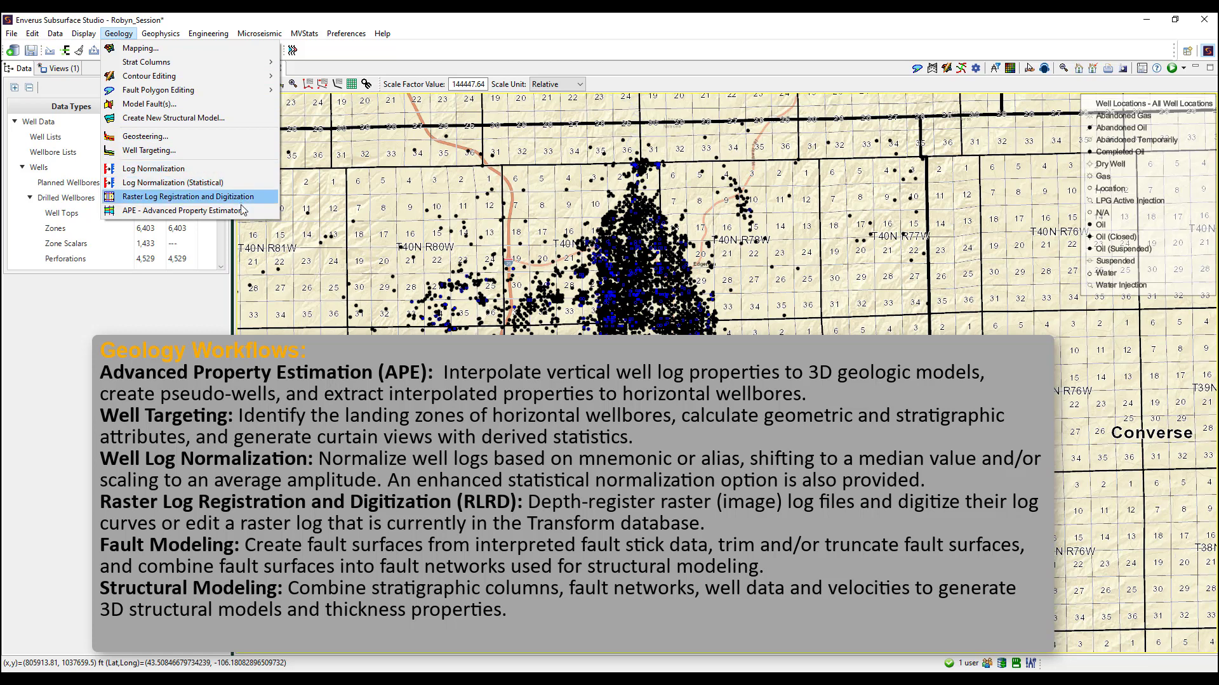
mouse_move(162, 35)
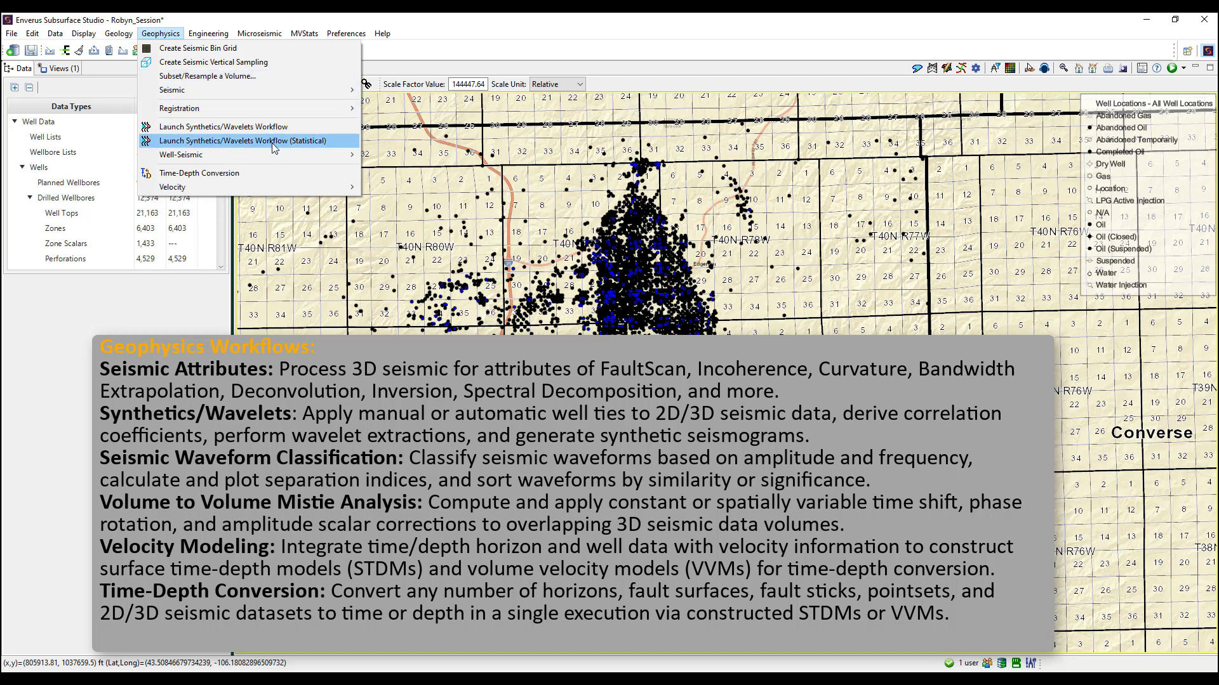
mouse_move(213, 40)
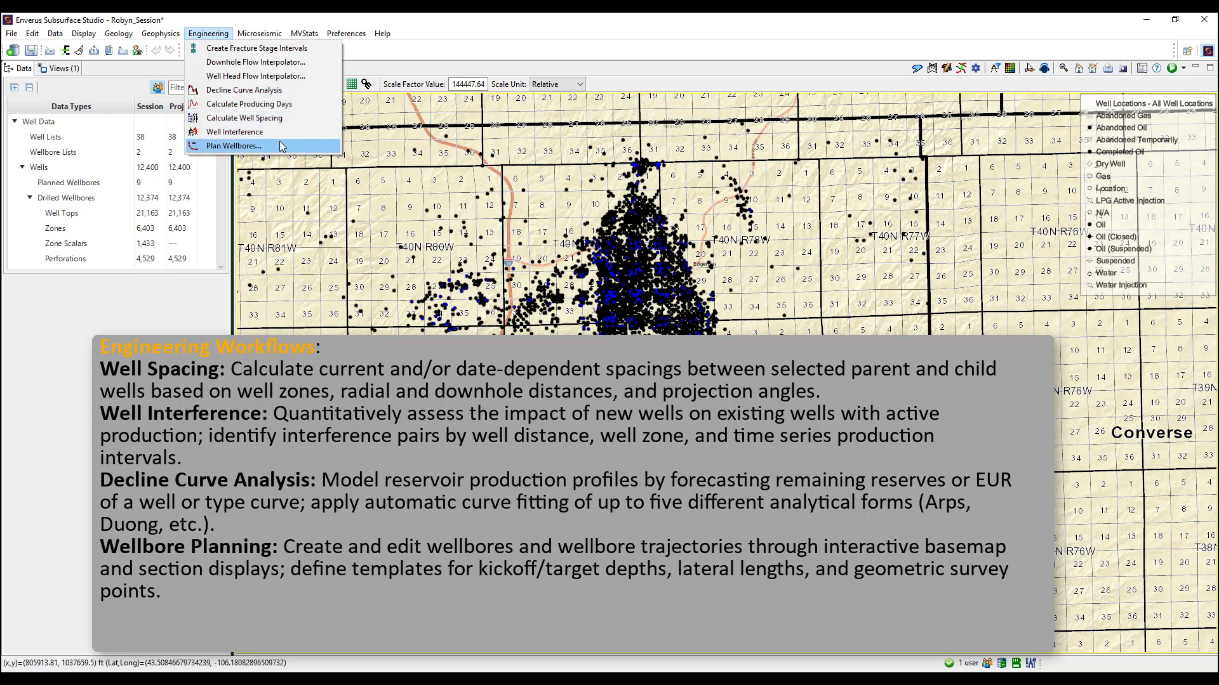
mouse_move(268, 40)
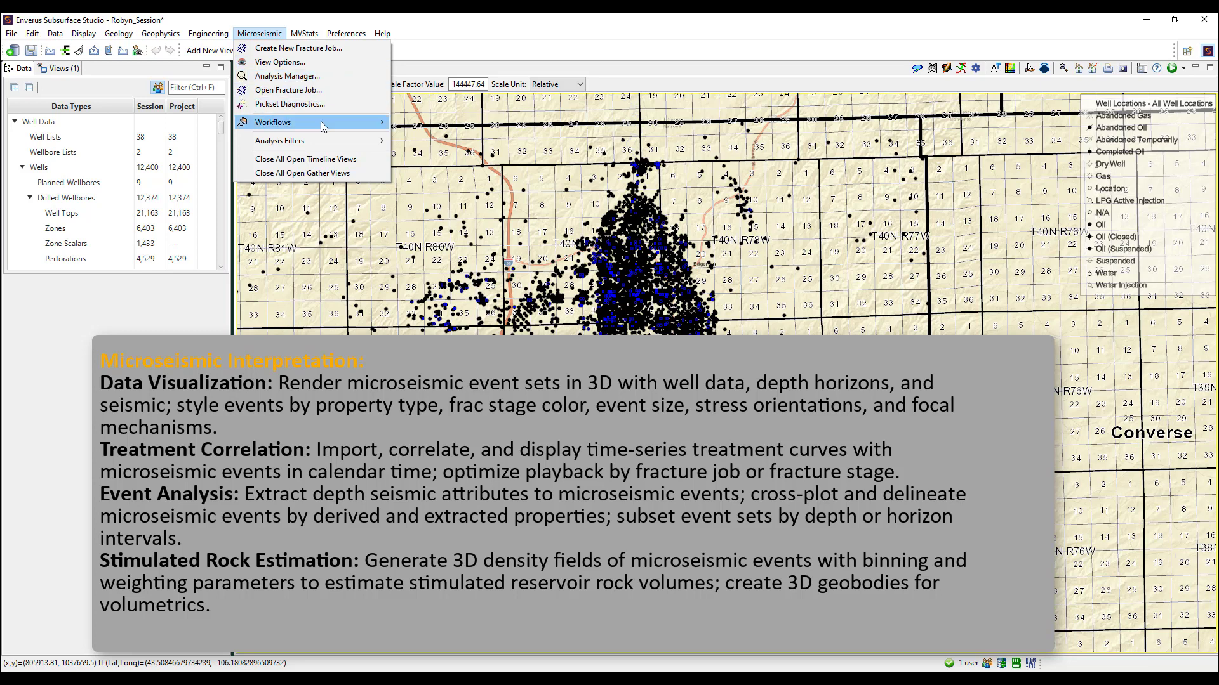
mouse_move(324, 128)
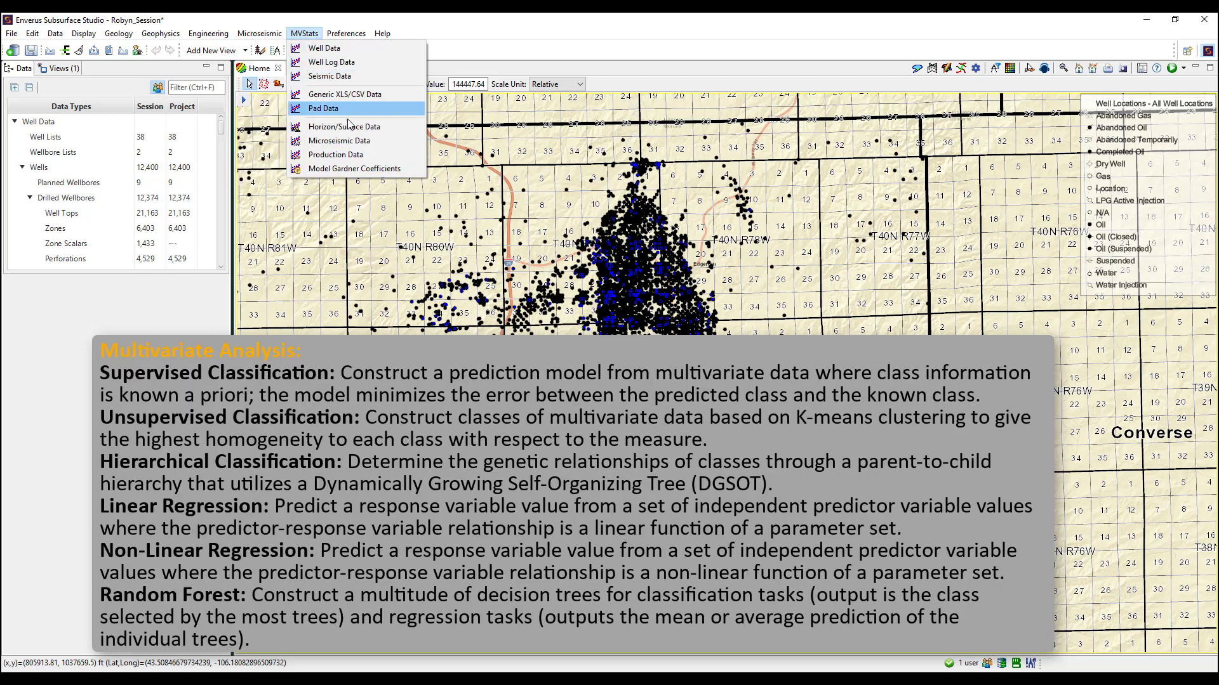
left_click(665, 48)
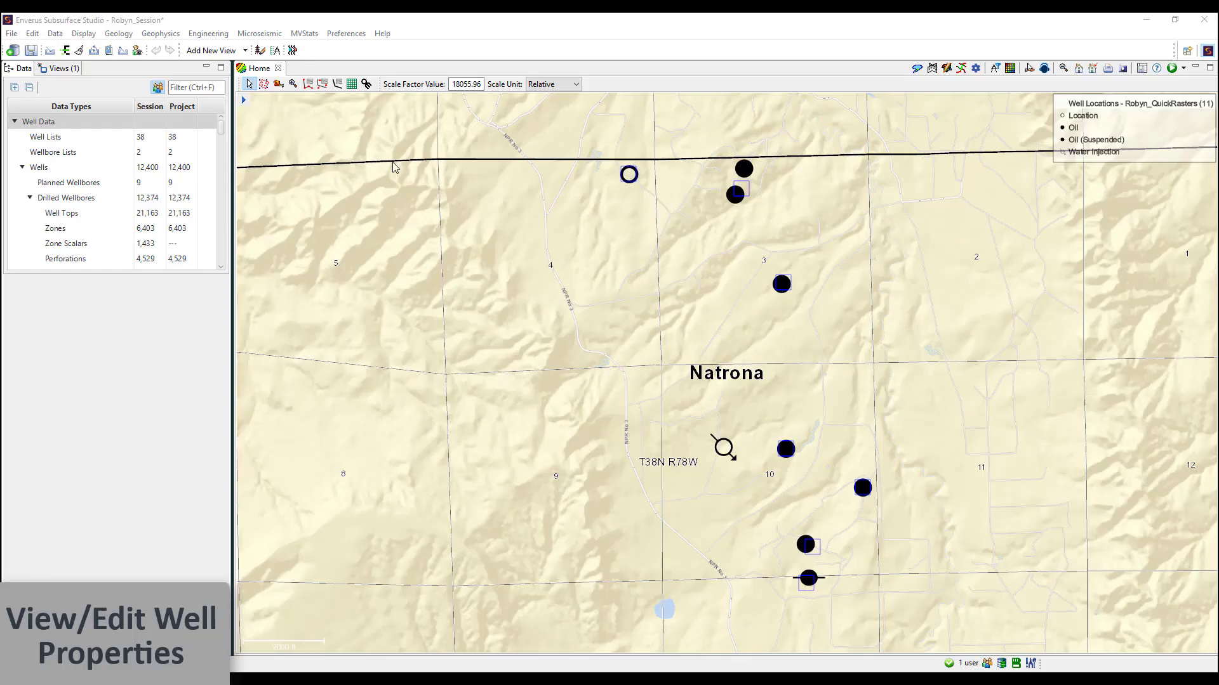
List the project's wells and open the well properties of 1 SX 3 NPR #3 for viewing and editing
left_click(50, 168)
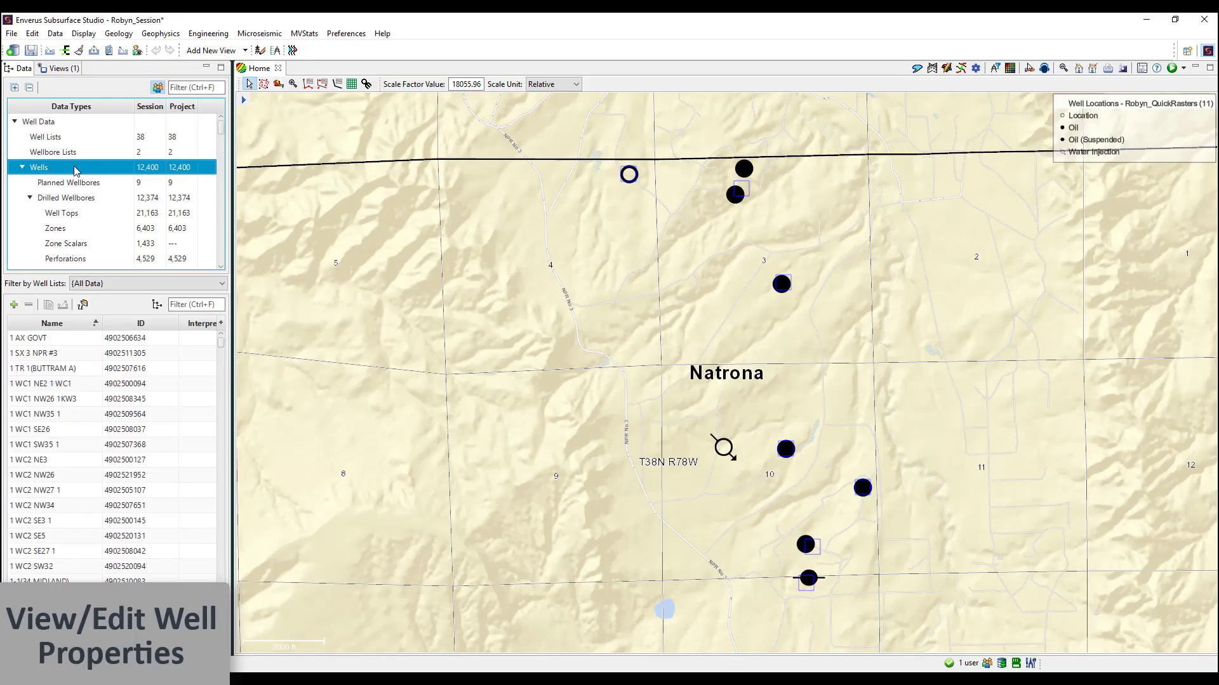
left_click(61, 353)
right_click(61, 354)
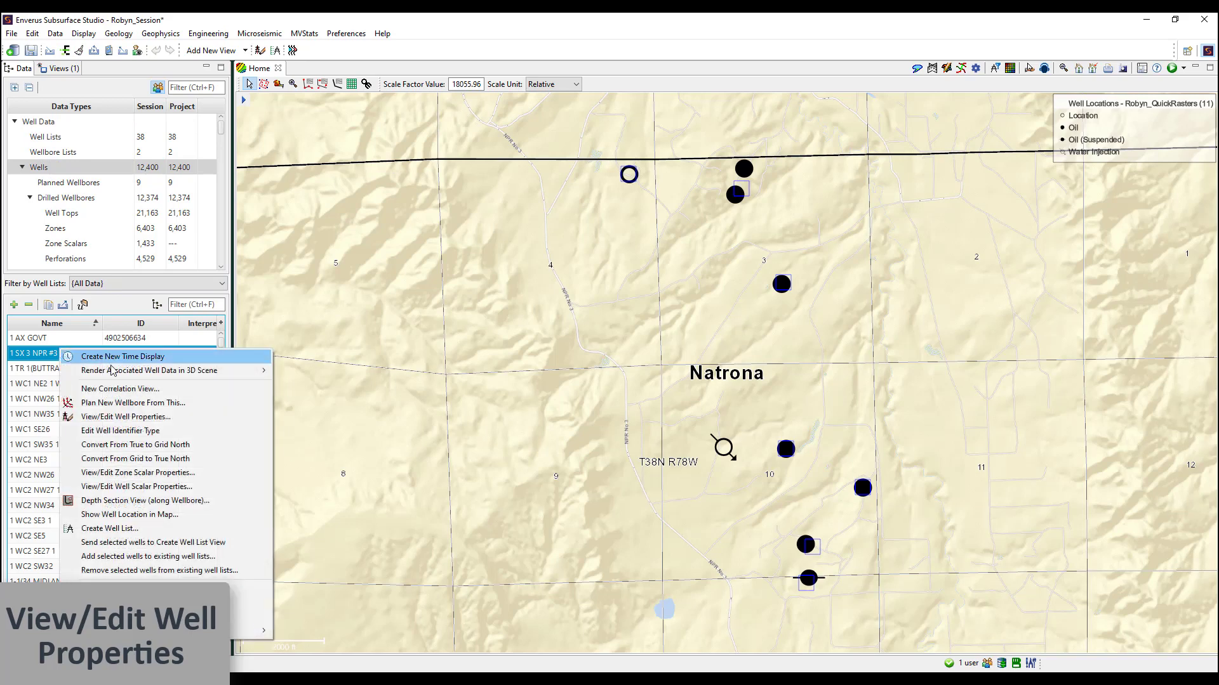
left_click(258, 414)
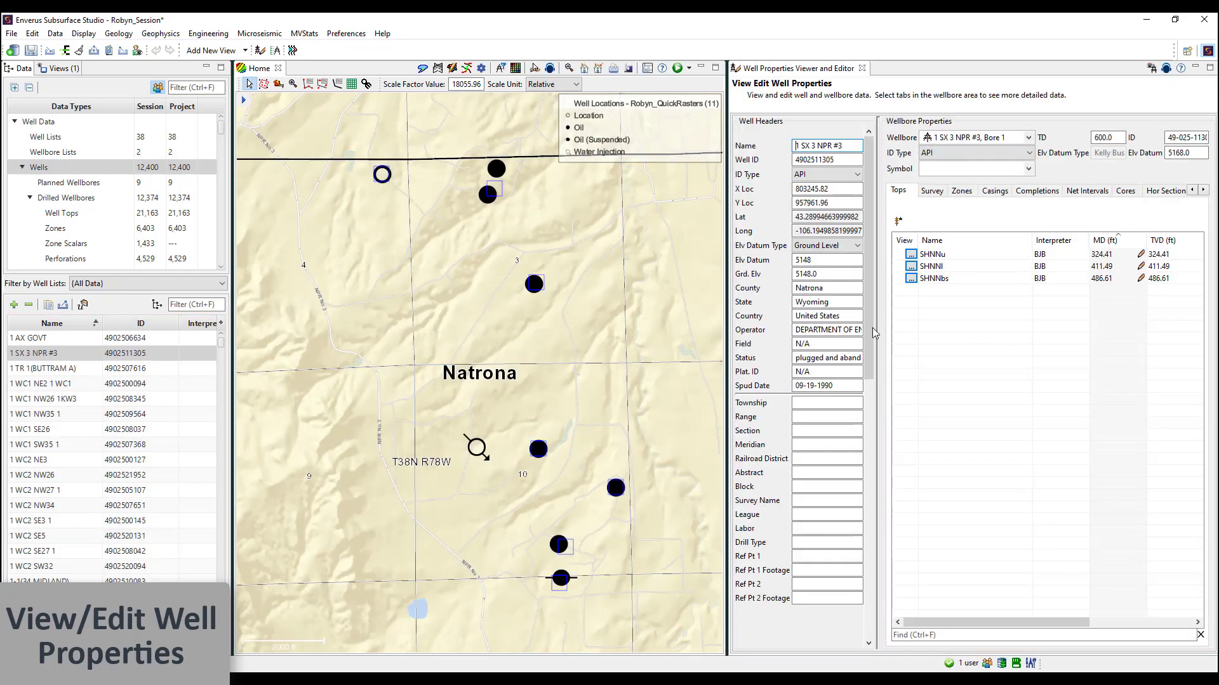
Open the well properties of NPR-3 56-LX-3 from its symbol on the basemap for viewing and editing
left_click(537, 284)
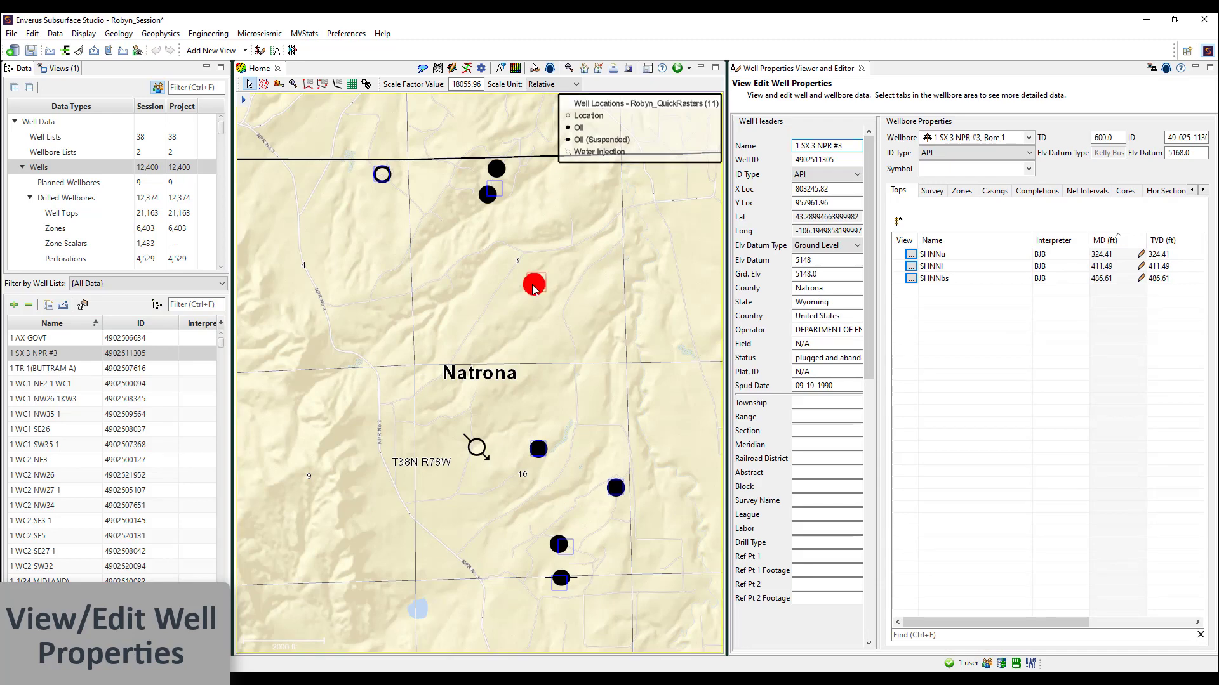
right_click(537, 285)
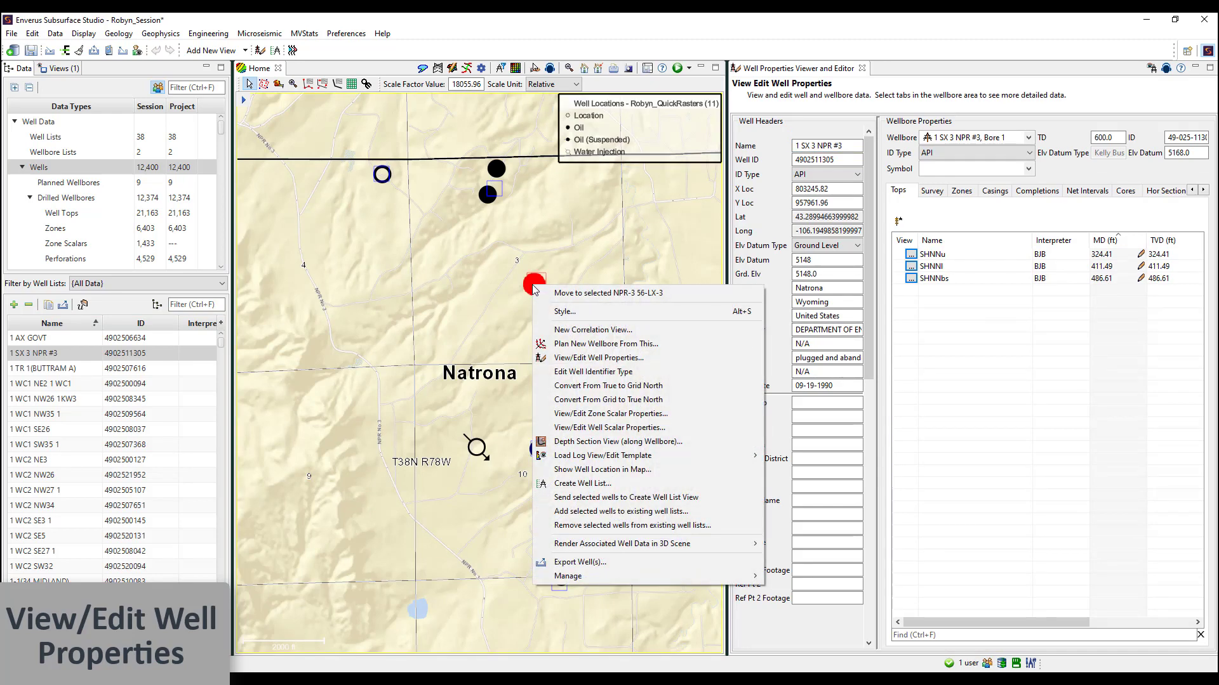
left_click(590, 360)
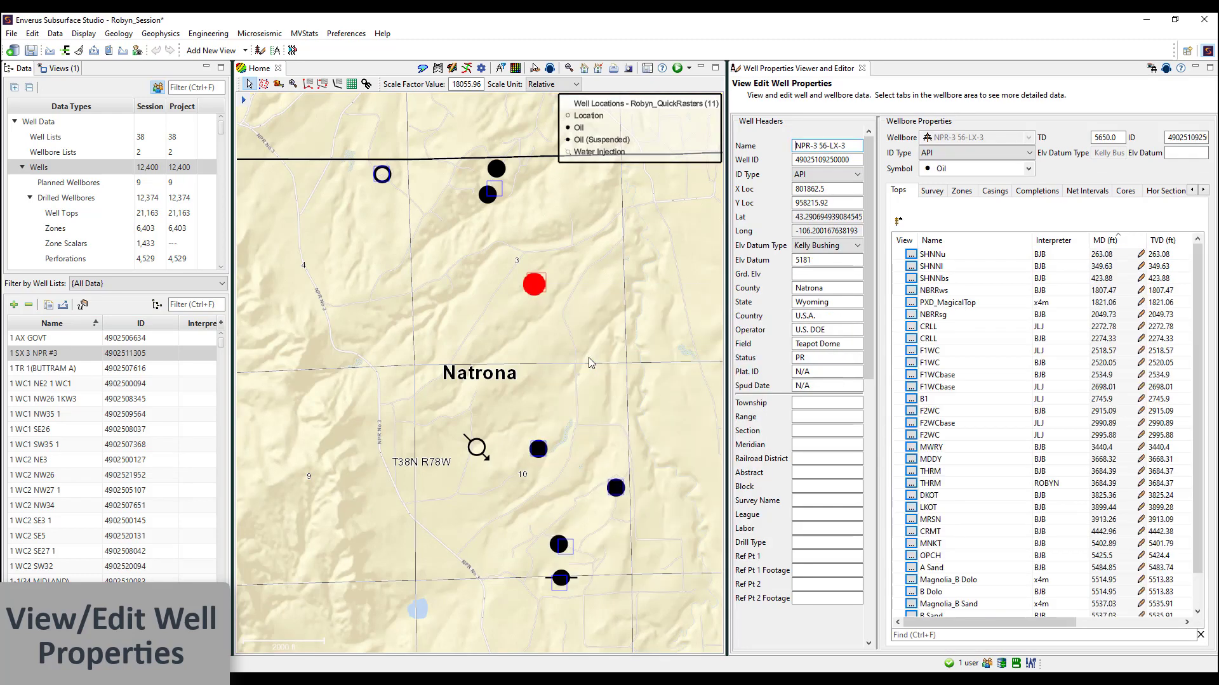
left_click(14, 35)
left_click(51, 35)
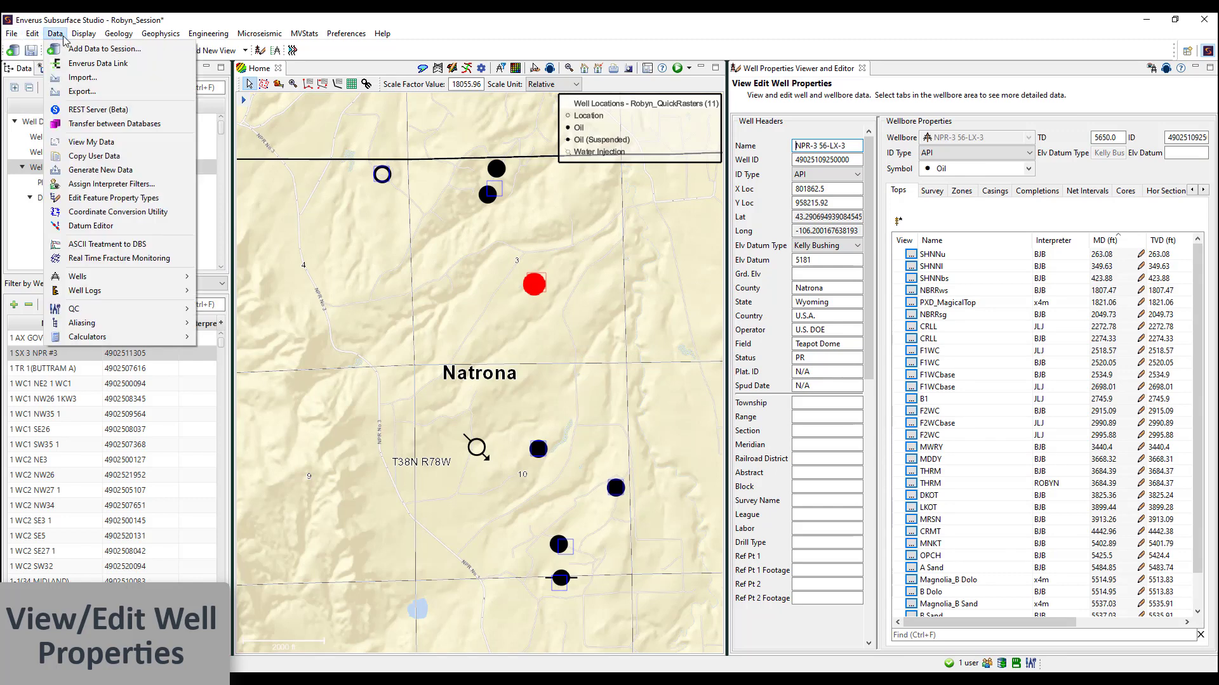
mouse_move(86, 280)
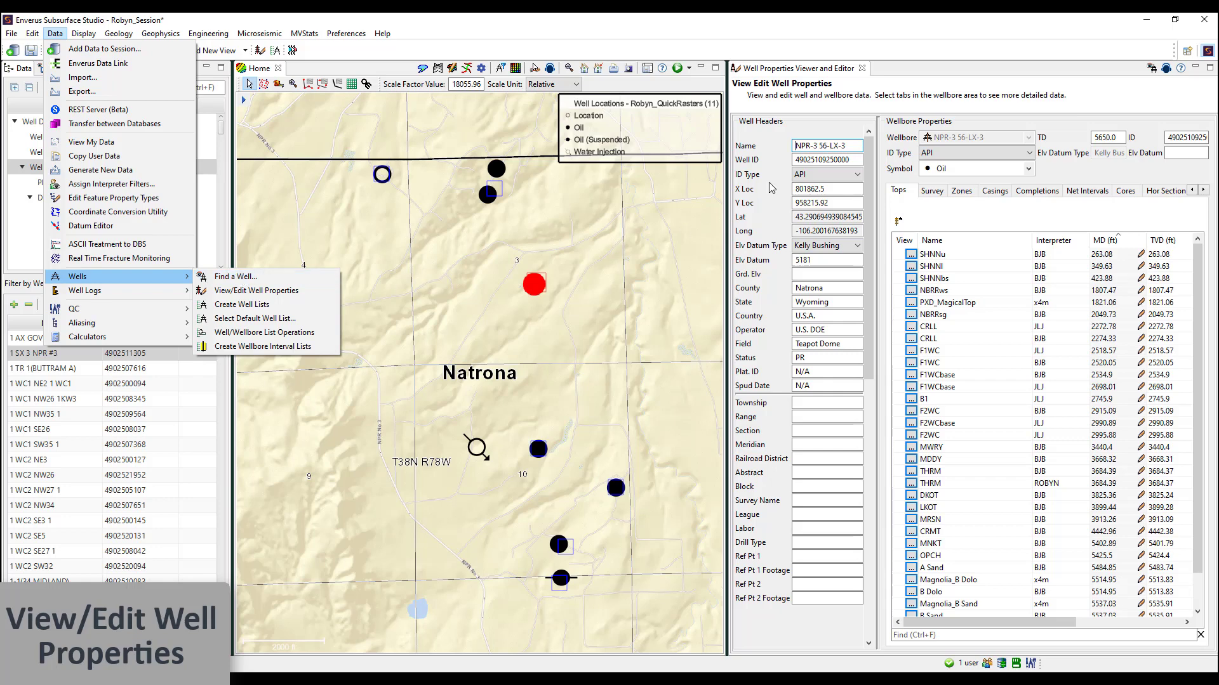
left_click(1105, 89)
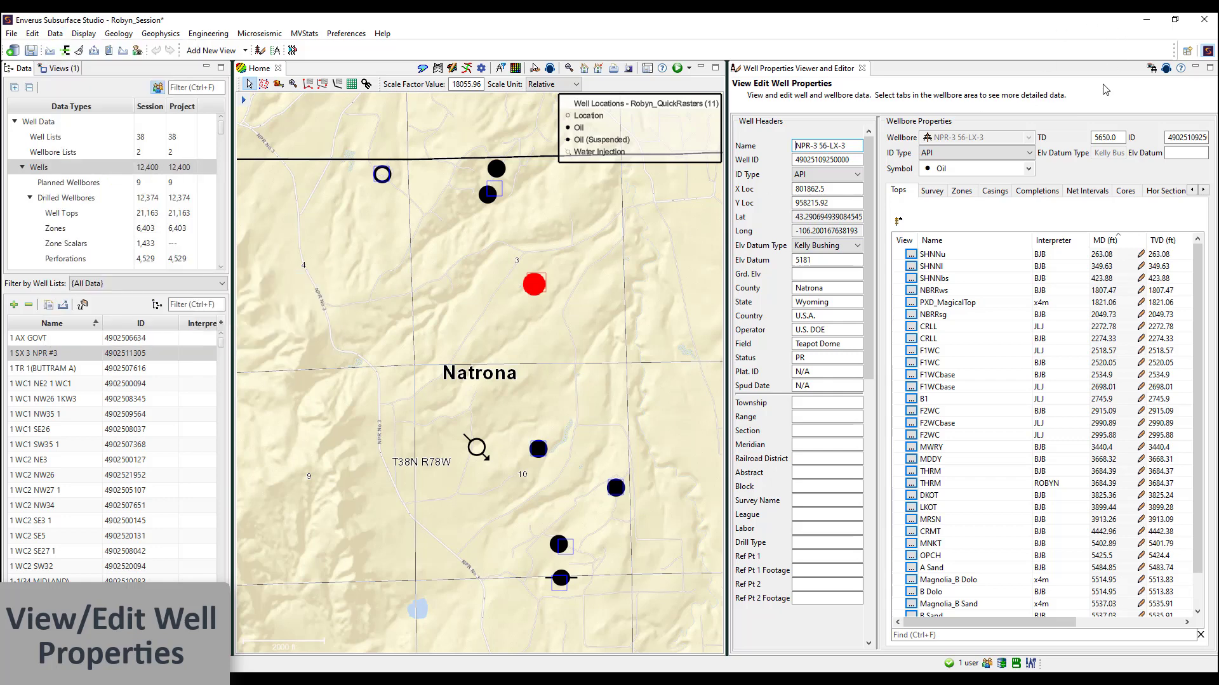
Make the well properties viewer follow the selected well, and view surveys of NPR-3 54-TpX-10, NPR-3 67-1-TpX-10, 1 WC2 NE3 and 1 WC2 SE3 1
left_click(1165, 72)
left_click(538, 452)
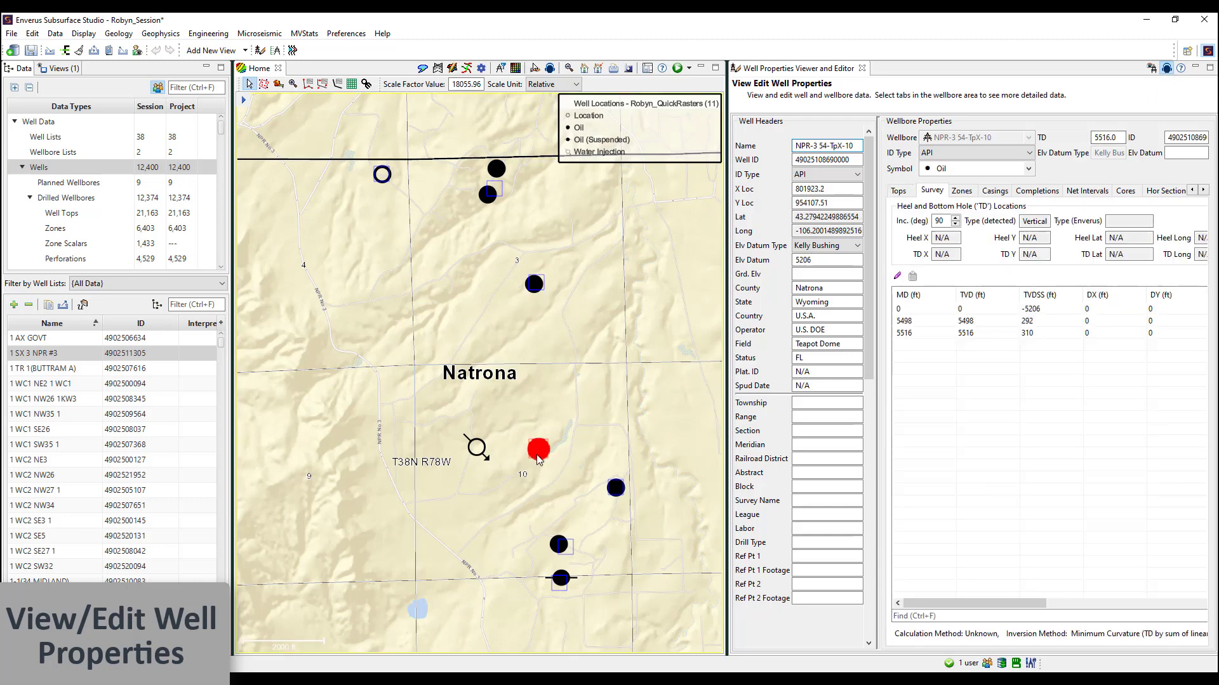
left_click(616, 490)
left_click(558, 546)
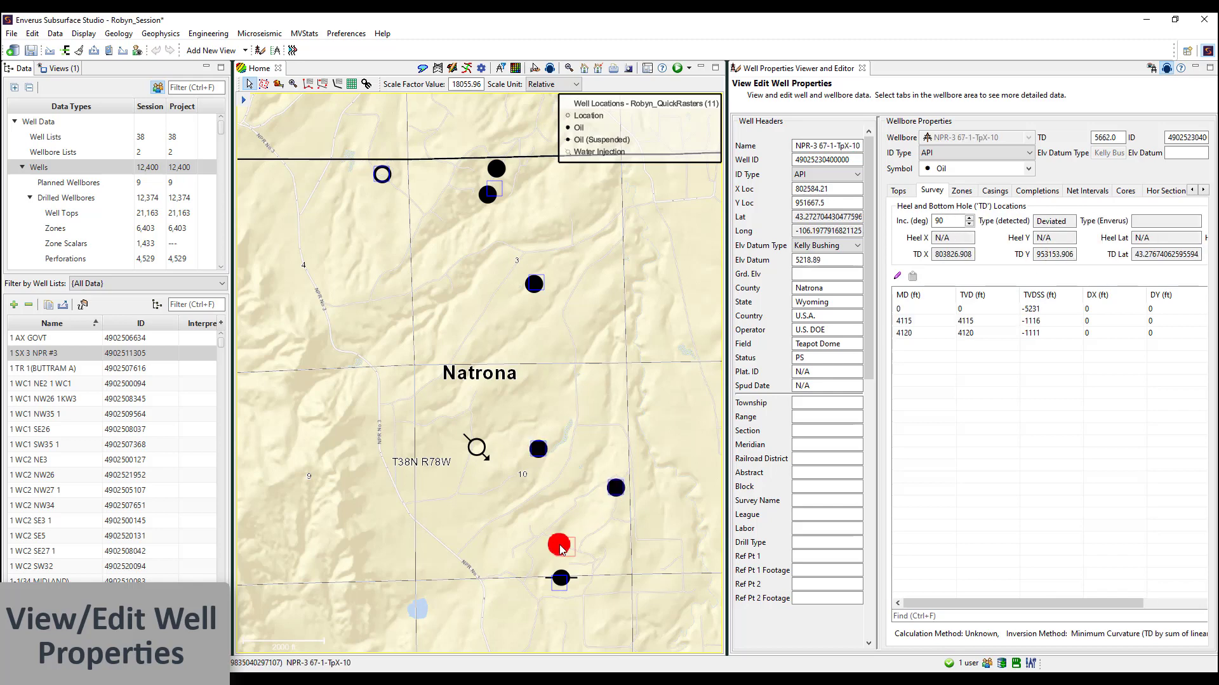
left_click(54, 464)
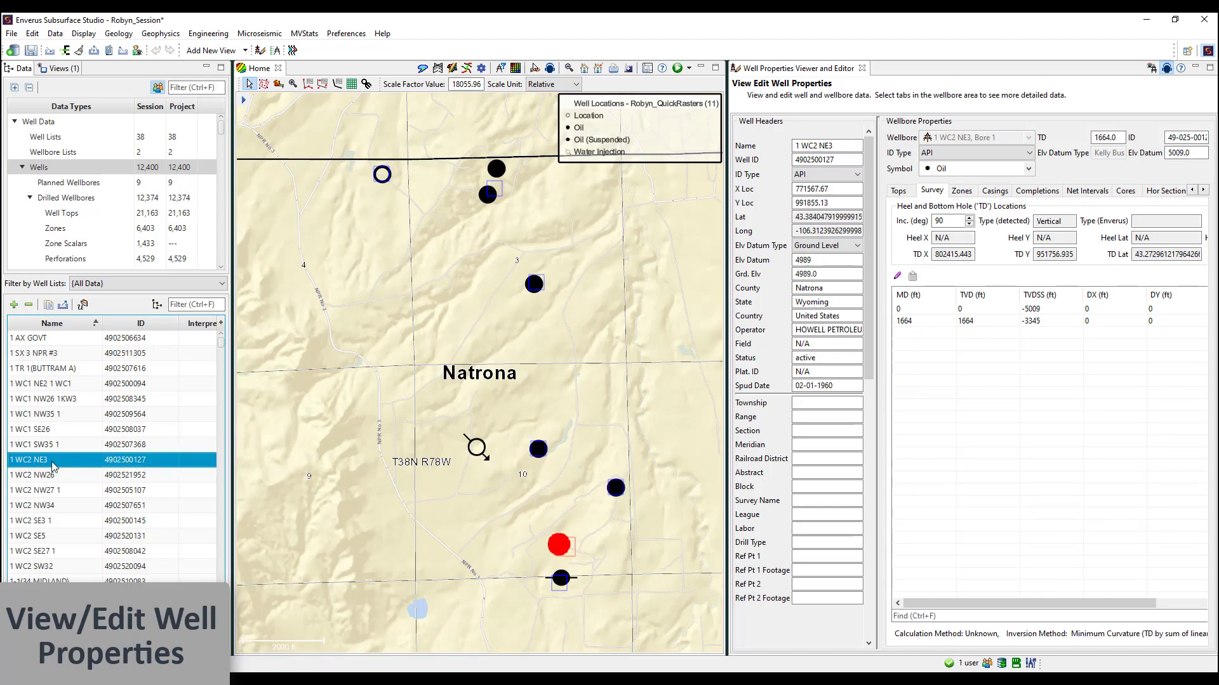
left_click(52, 523)
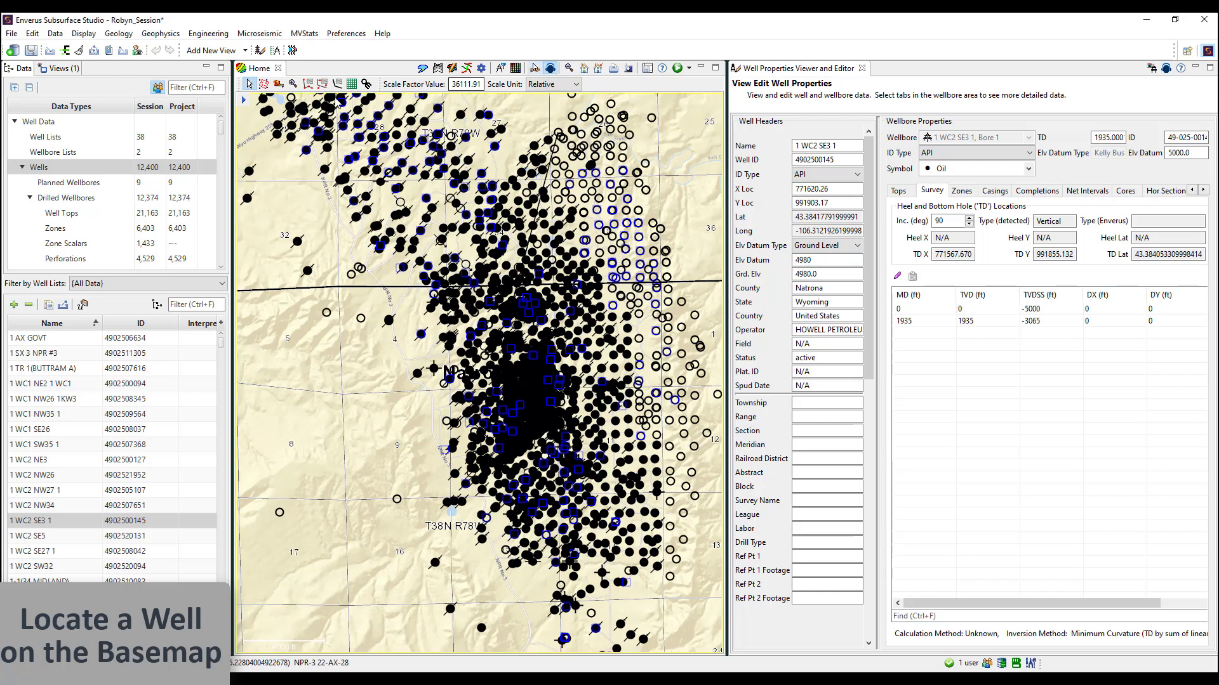
Locate the wells 1 WC2 NW26 and 1 WC2 SE5 on the basemap from the project's well list
left_click(73, 169)
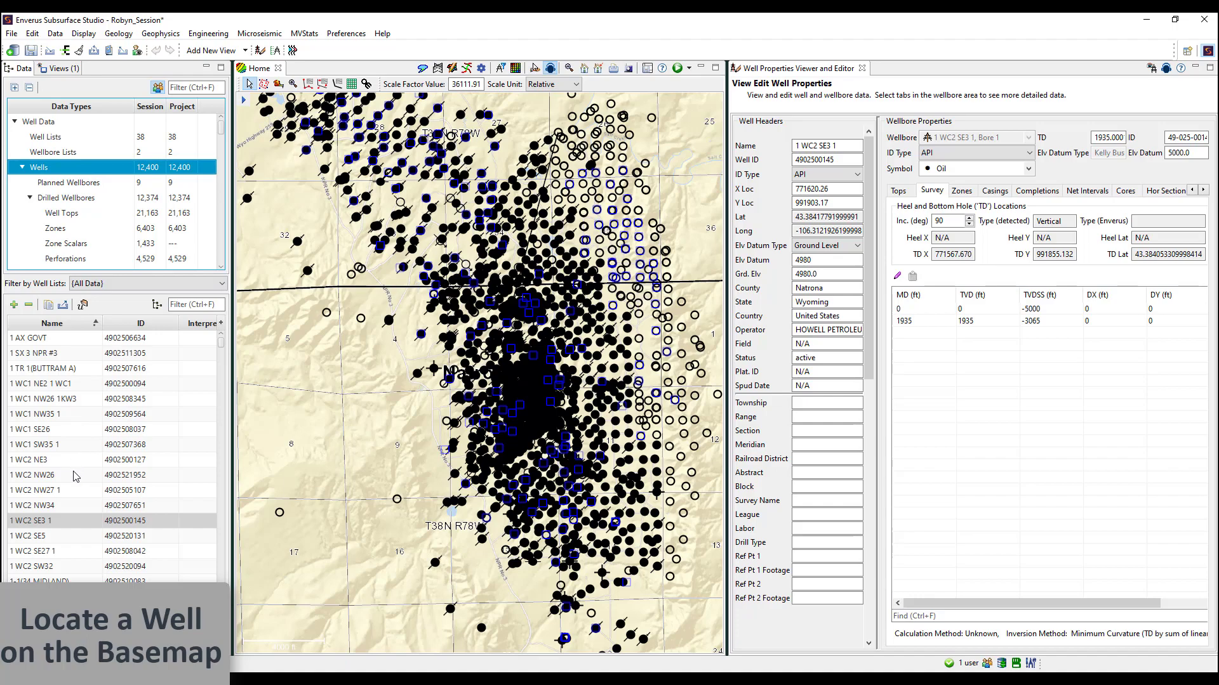
left_click(75, 475)
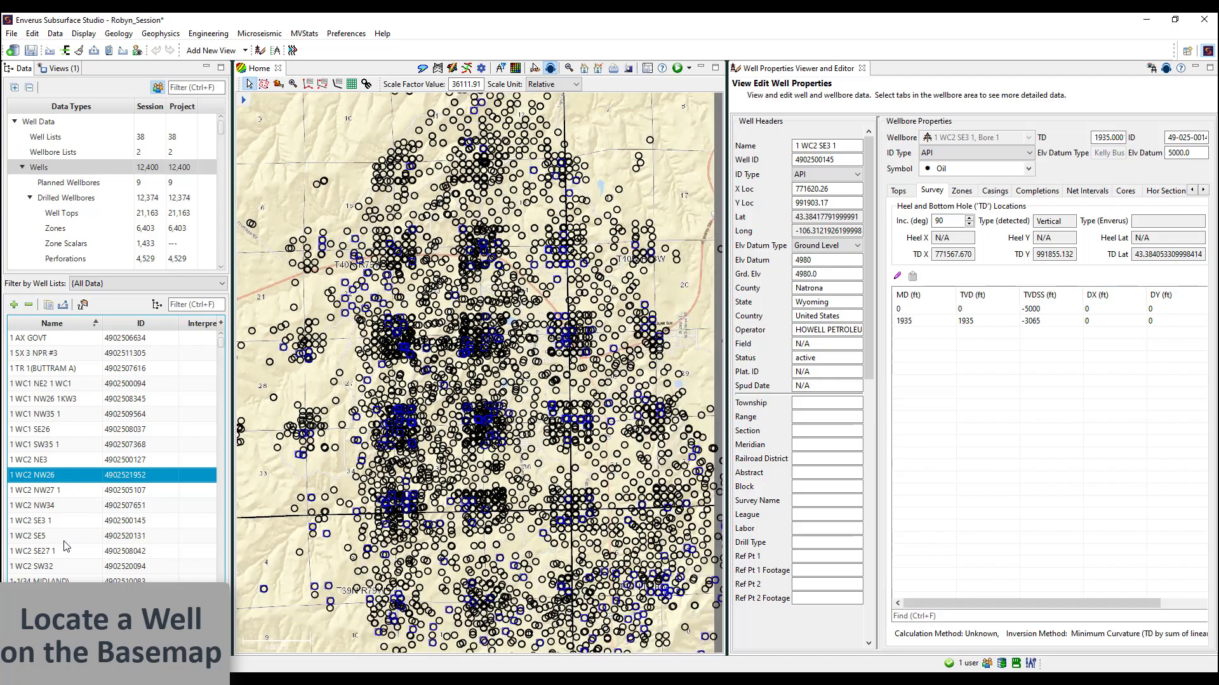
left_click(64, 541)
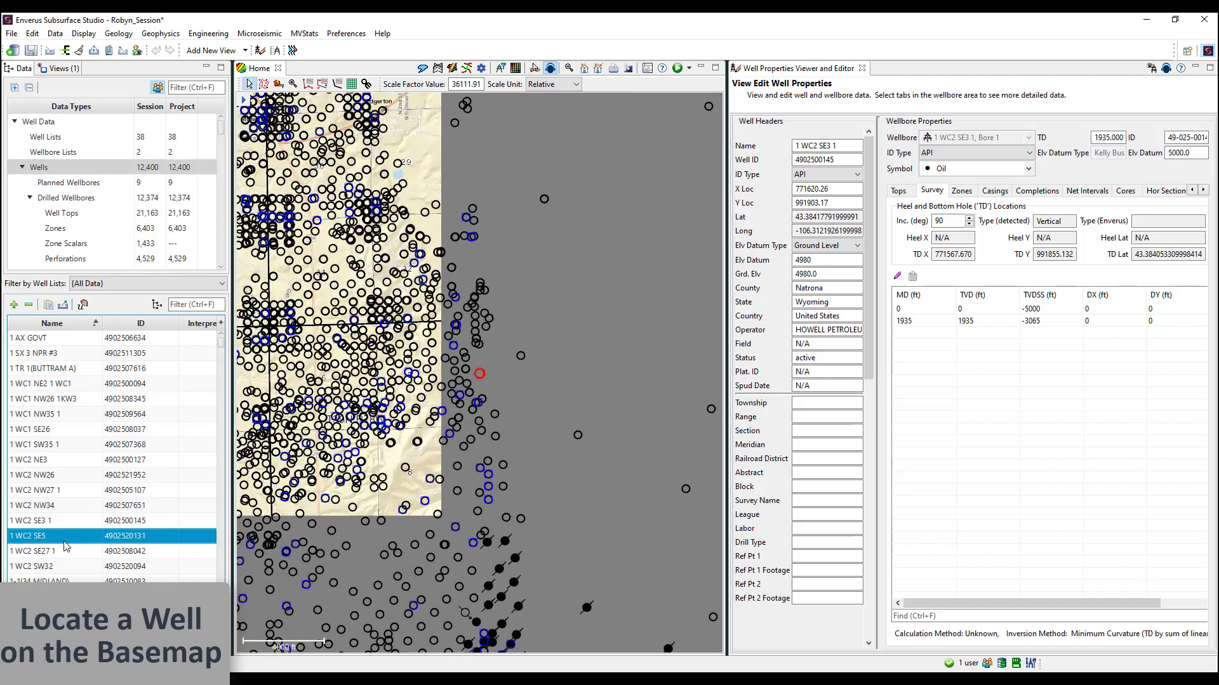
Turn on the properties viewer's listener and bring up well 1-1(34 MIDLAND) in both the viewer and the basemap
left_click(1166, 69)
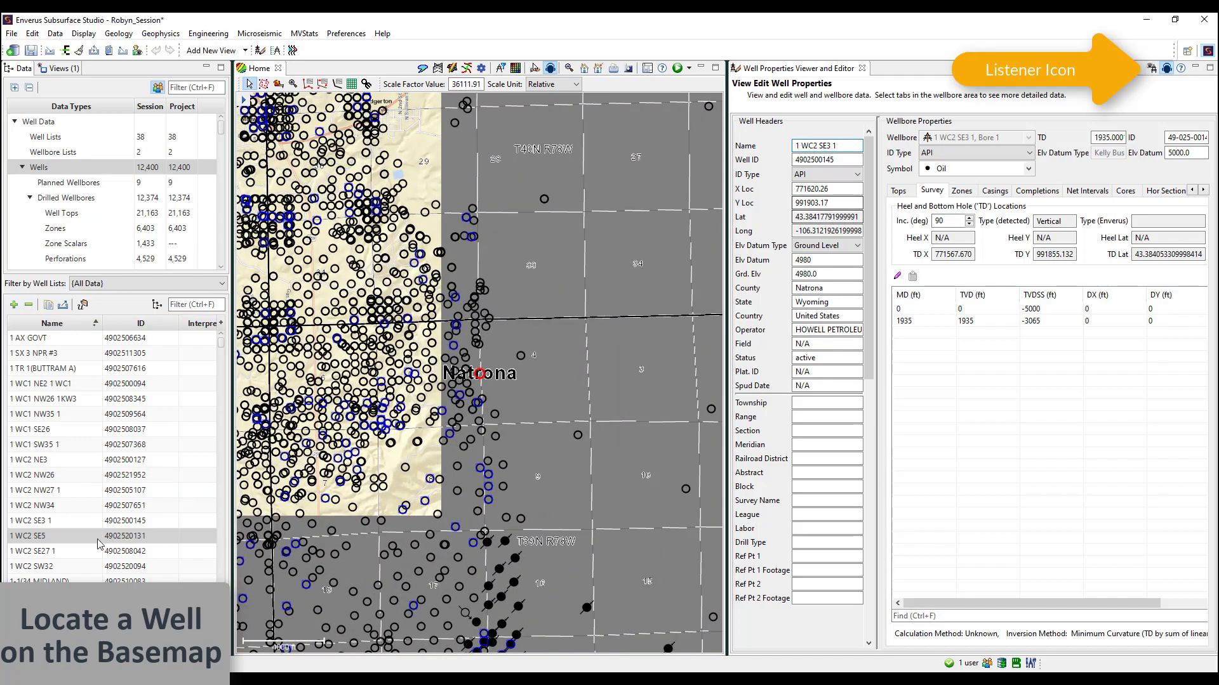
left_click(50, 581)
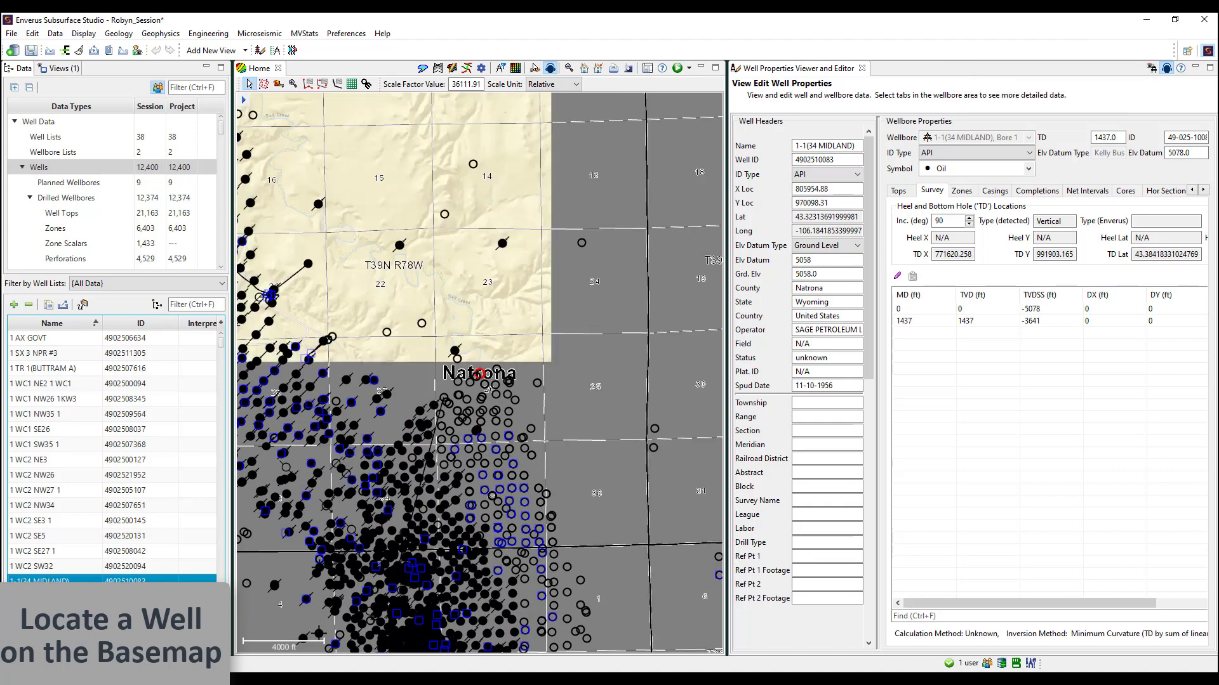
left_click(57, 612)
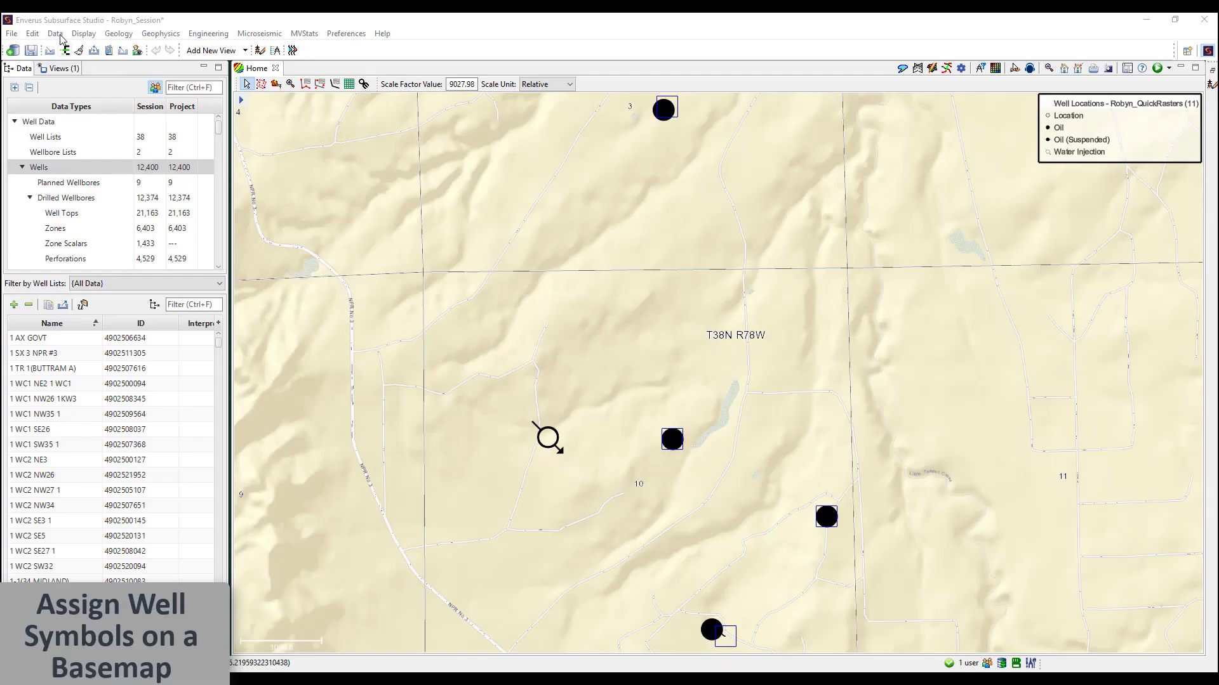
Start assigning well symbols and pair the OIL well status with the Oil symbol from the Transform catalog
left_click(84, 34)
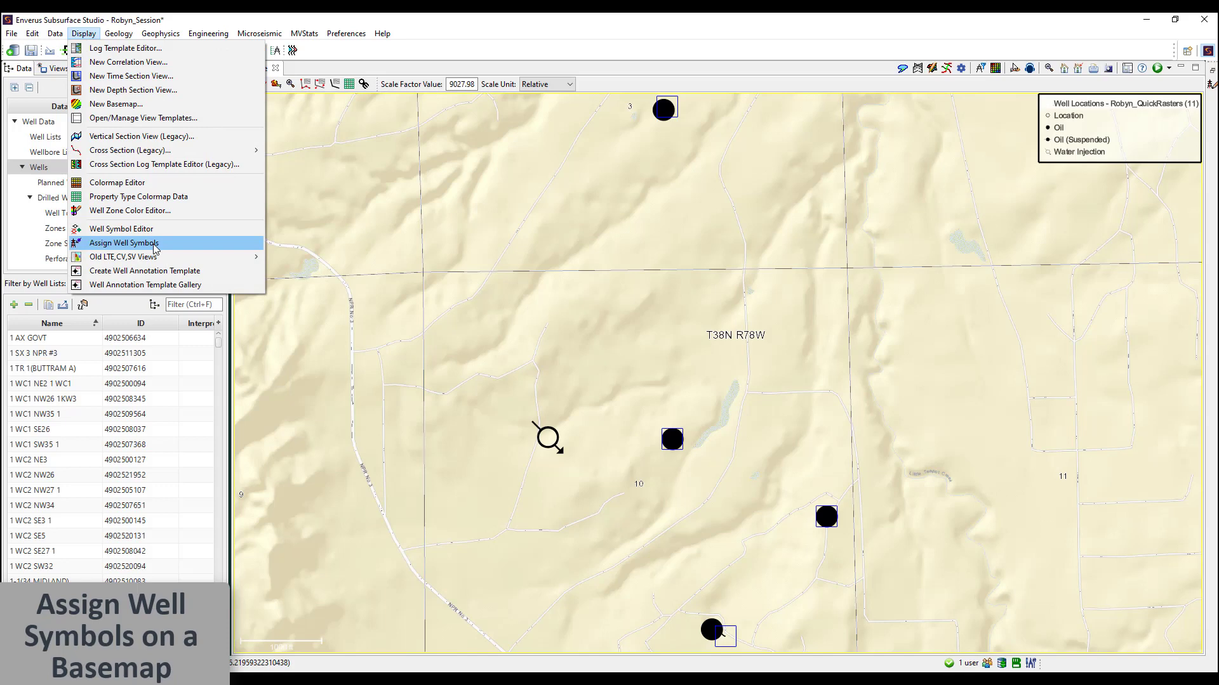
left_click(123, 243)
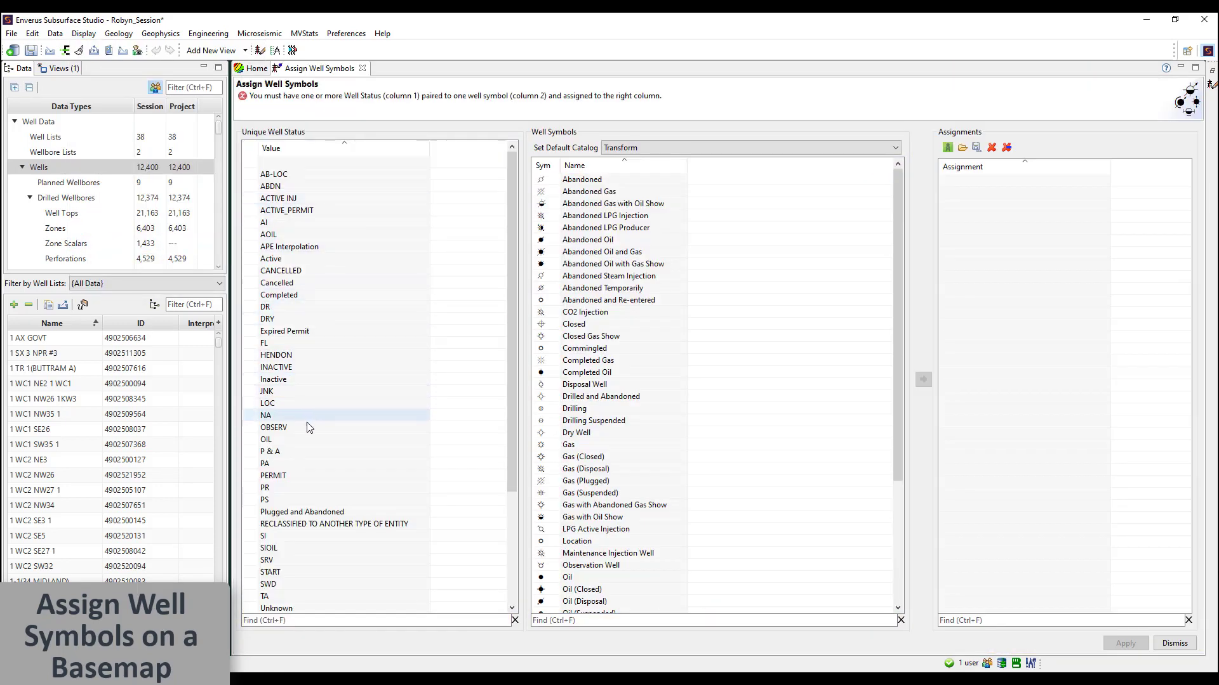
left_click(300, 440)
scroll(578, 508, "down", 1)
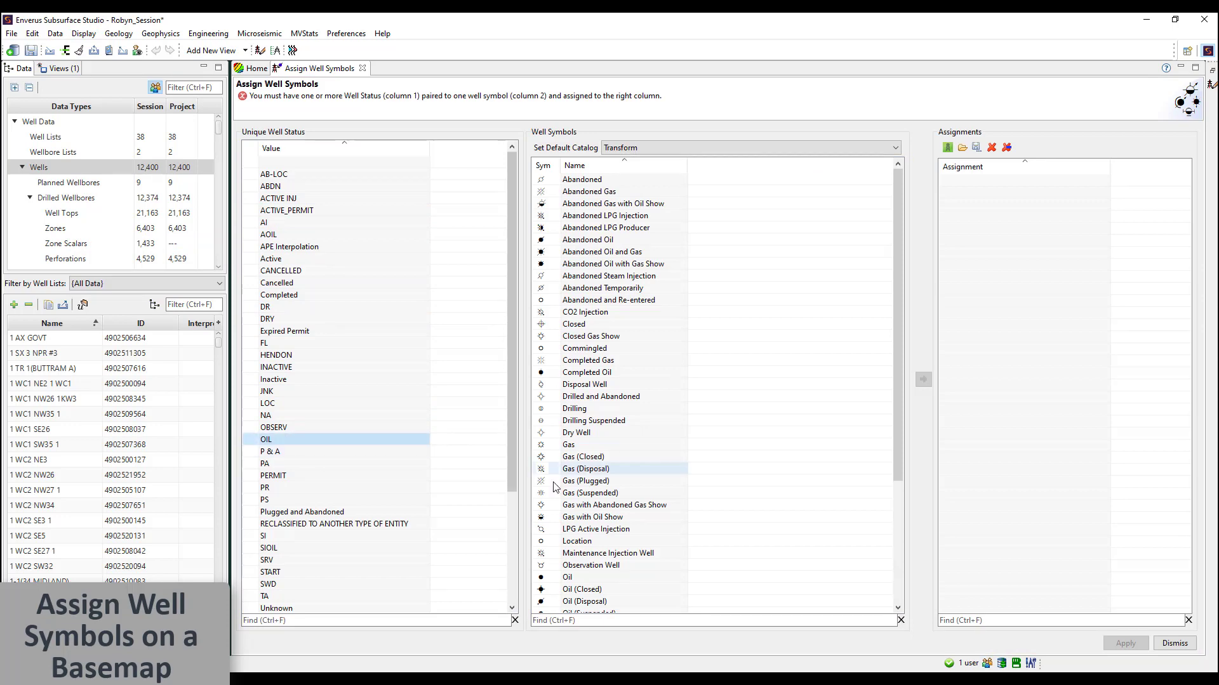
scroll(577, 522, "down", 1)
left_click(578, 505)
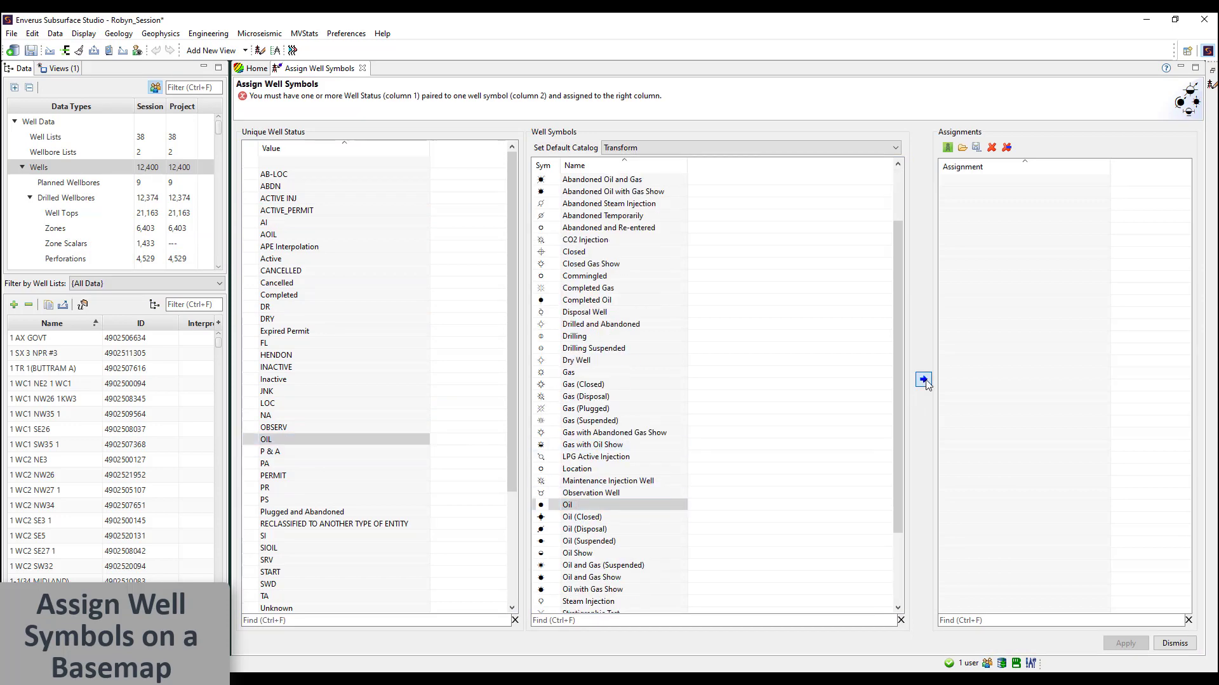
left_click(924, 380)
Pair the gas well status with the Gas symbol in the well symbol assignments
scroll(326, 453, "down", 3)
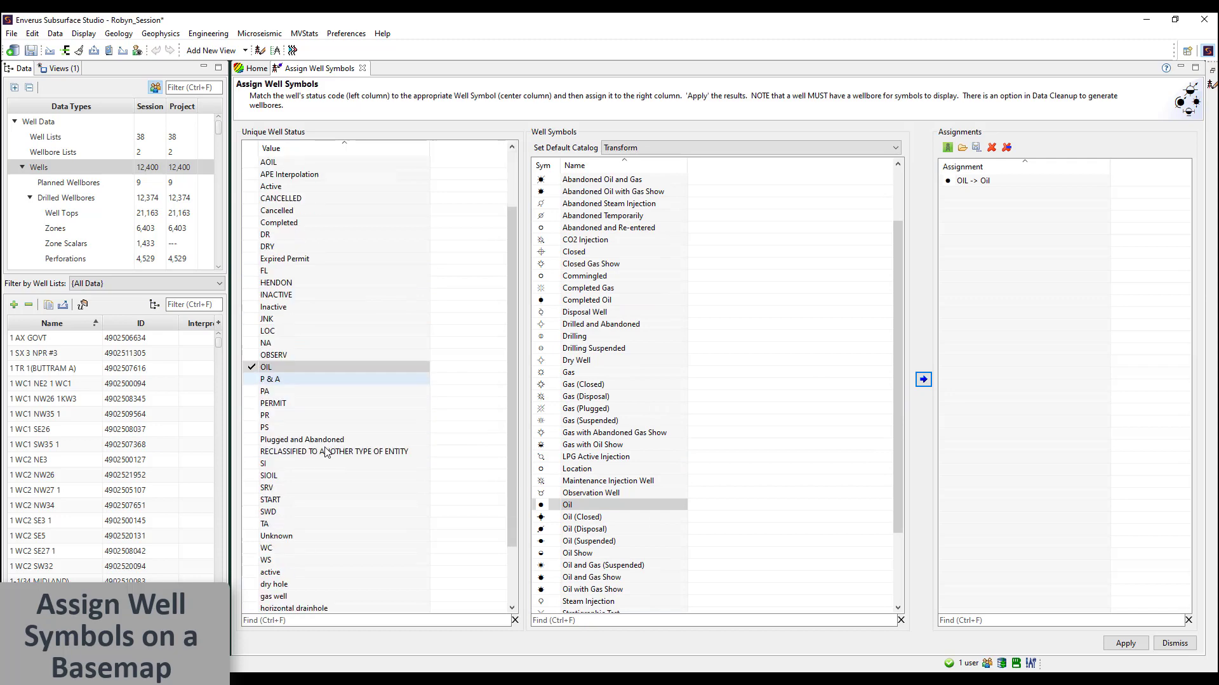
scroll(327, 453, "down", 1)
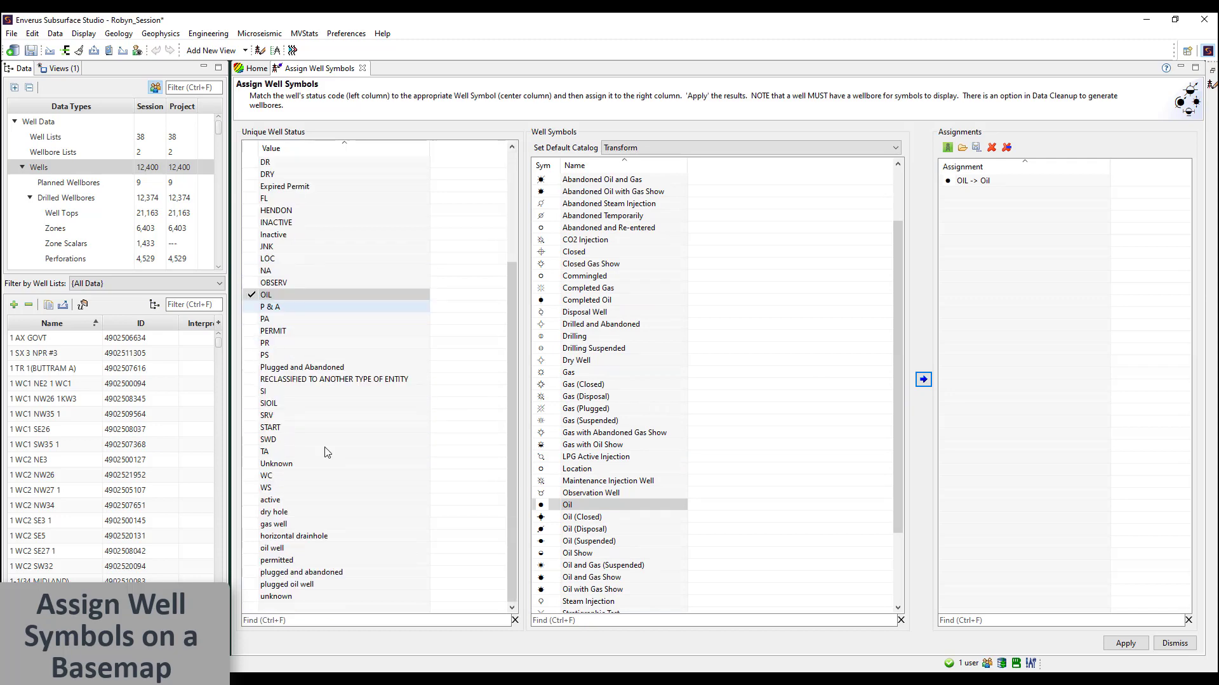
left_click(320, 525)
left_click(571, 373)
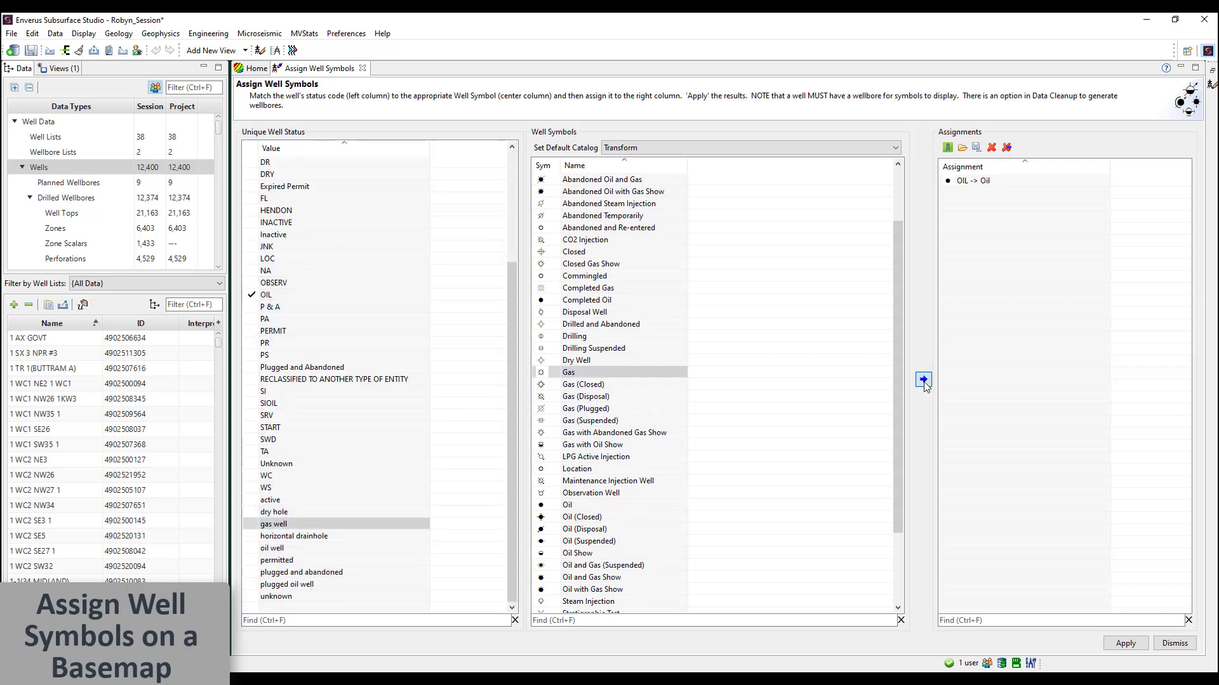
left_click(923, 380)
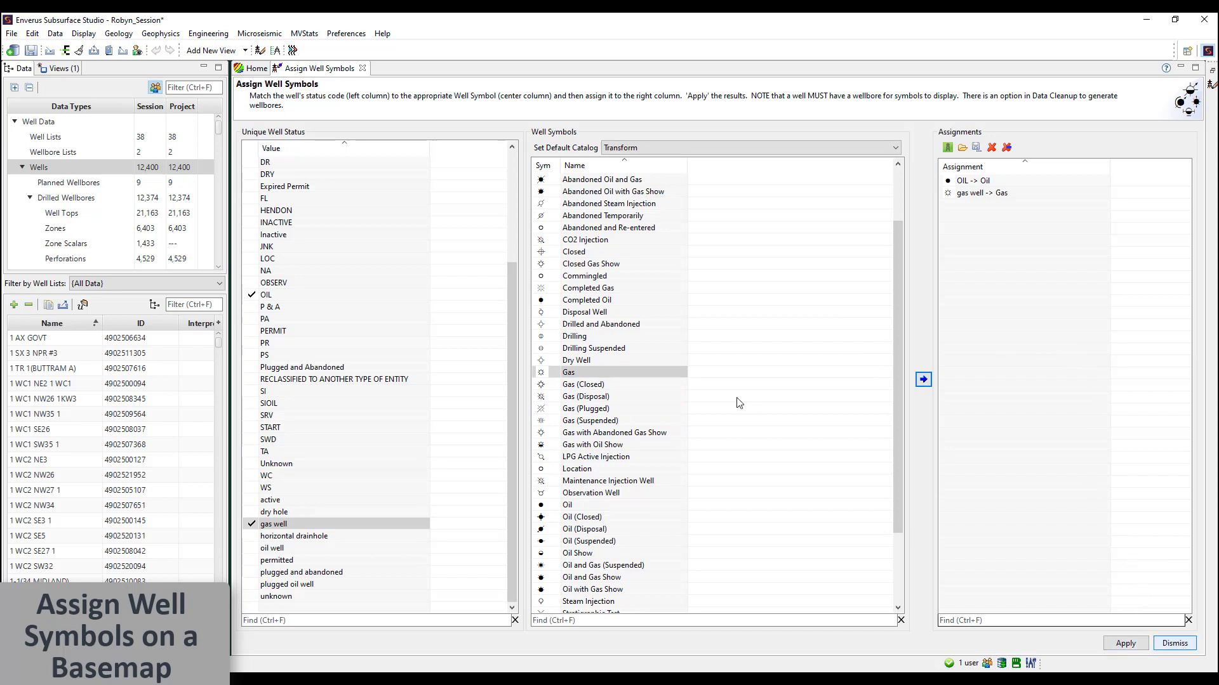
Return to the basemap and review the annotation and symbol style settings of the layer containing NPR-3 54-TpX-10
left_click(255, 70)
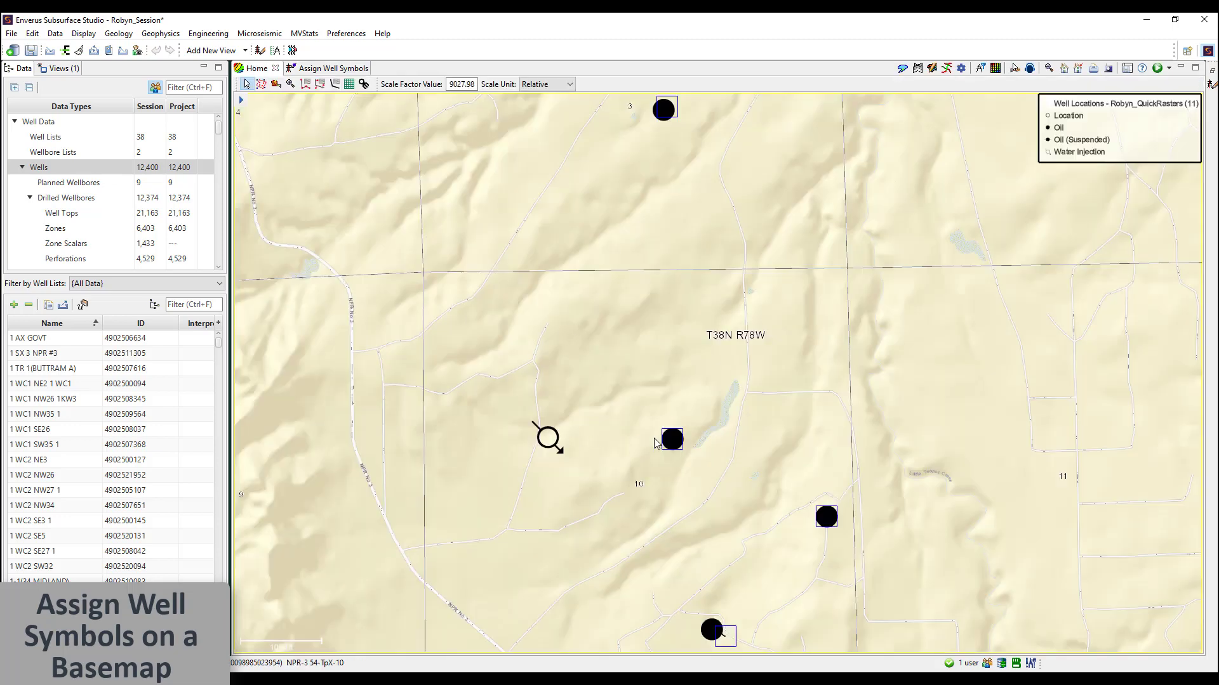
left_click(672, 440)
right_click(675, 440)
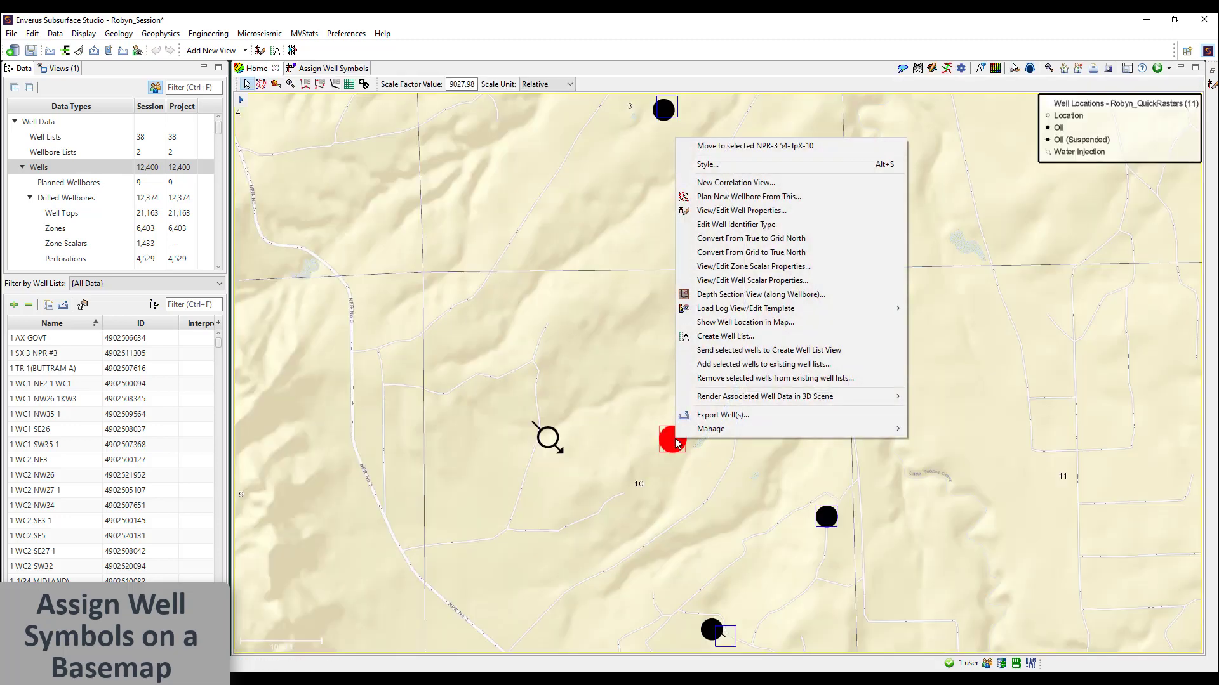
left_click(708, 165)
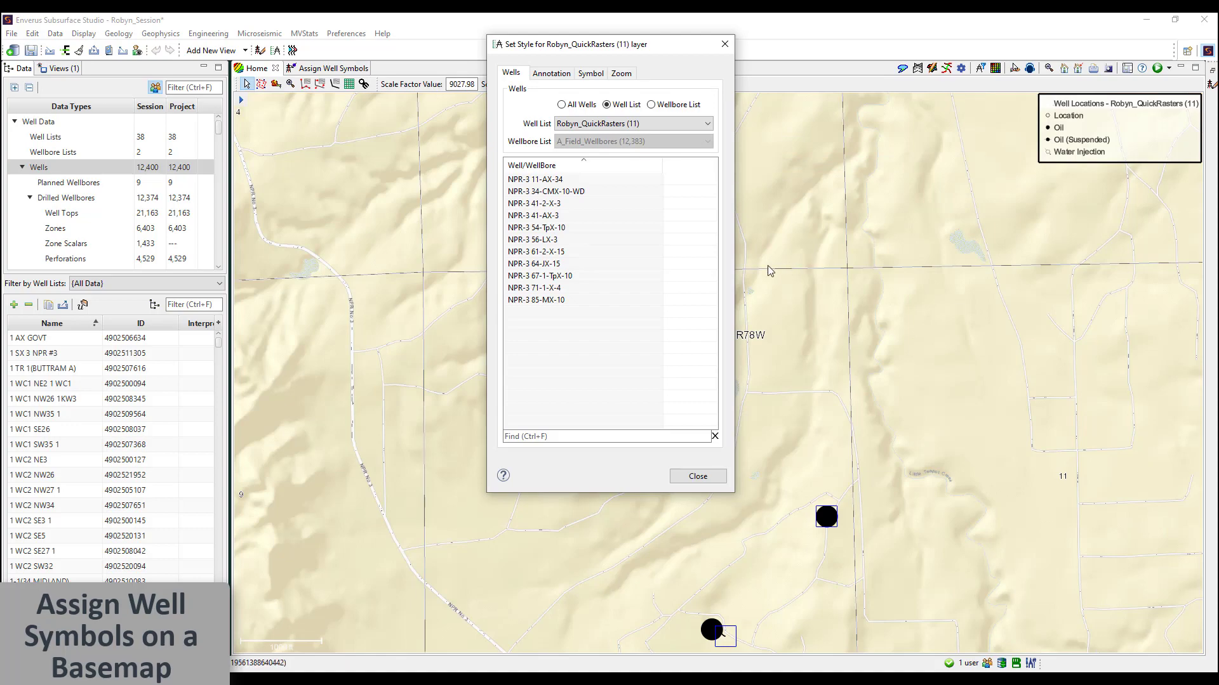
left_click_drag(739, 267, 780, 267)
left_click(551, 74)
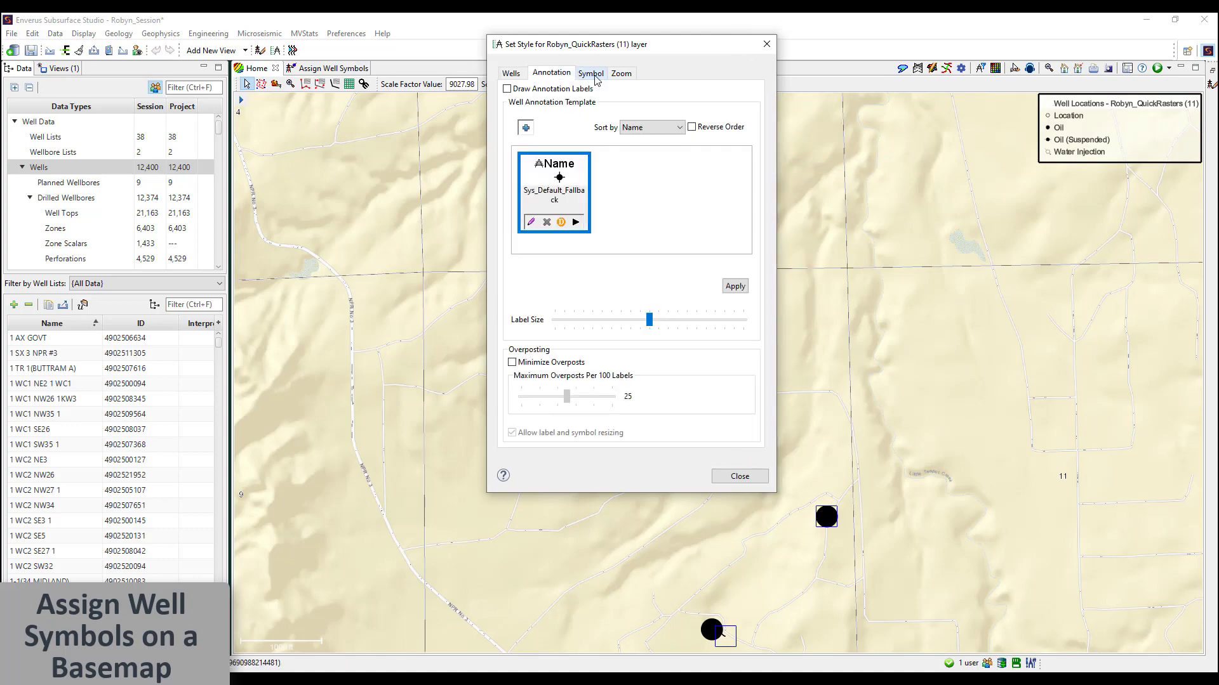
left_click(591, 74)
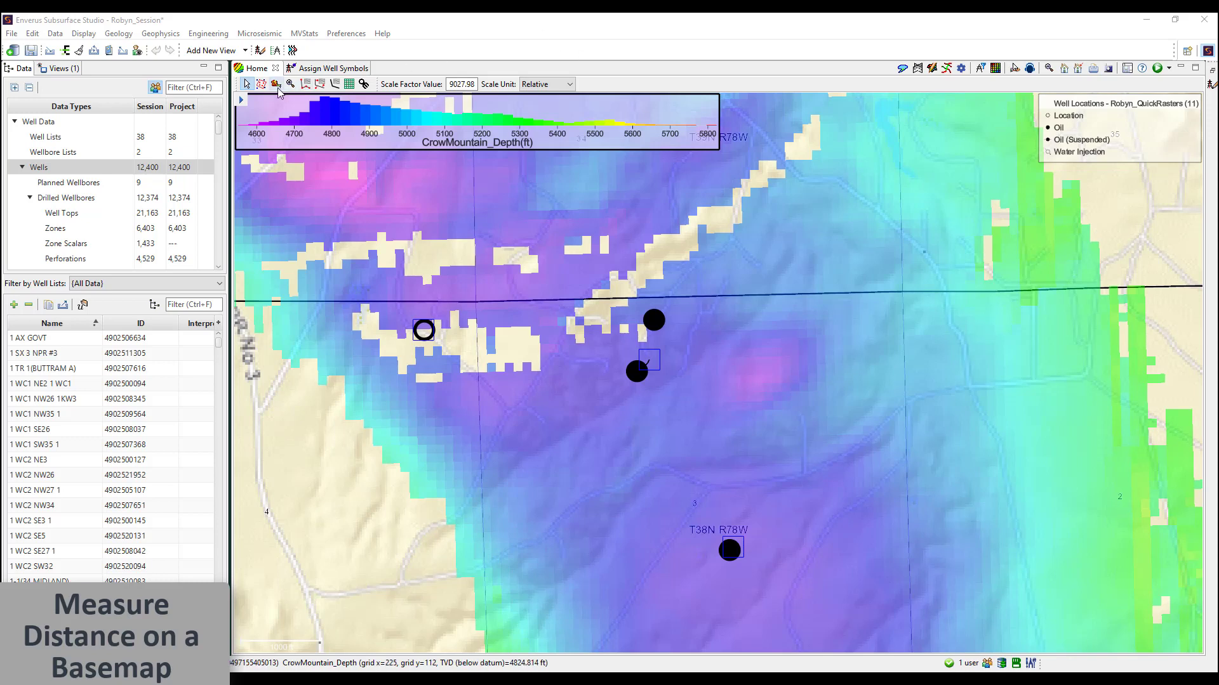
Measure on the basemap from the oil well just south of the township line to the section 3 well, and east to the section line
left_click(274, 86)
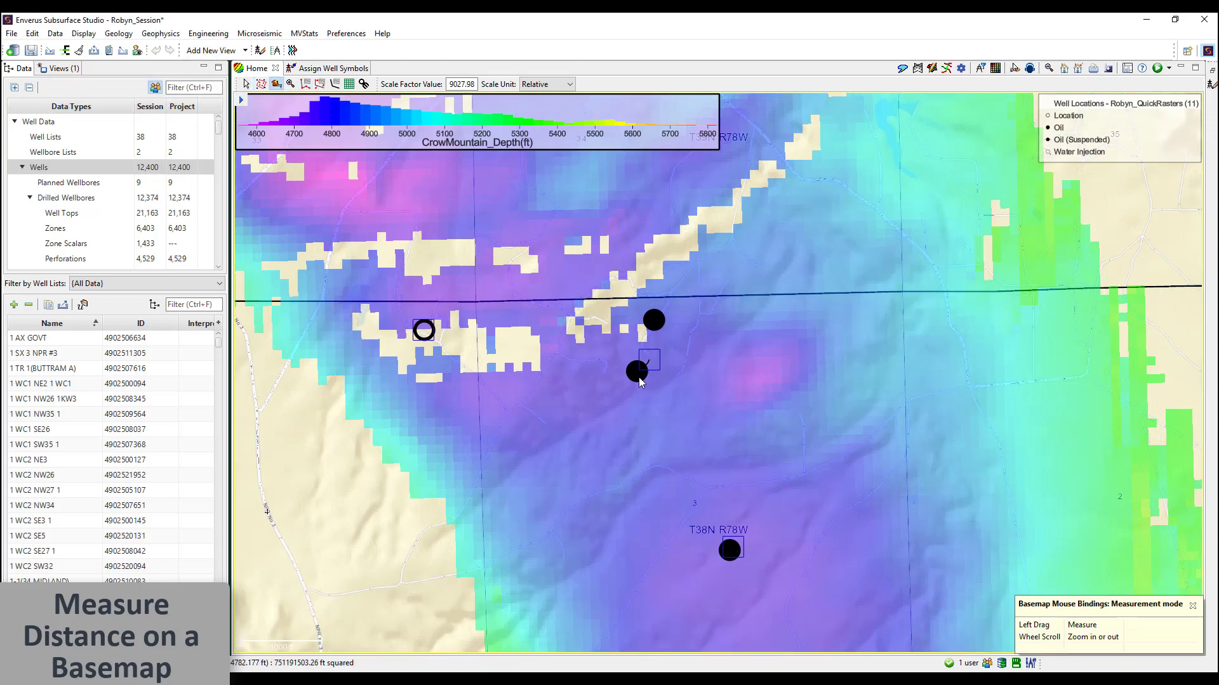
left_click_drag(639, 379, 721, 548)
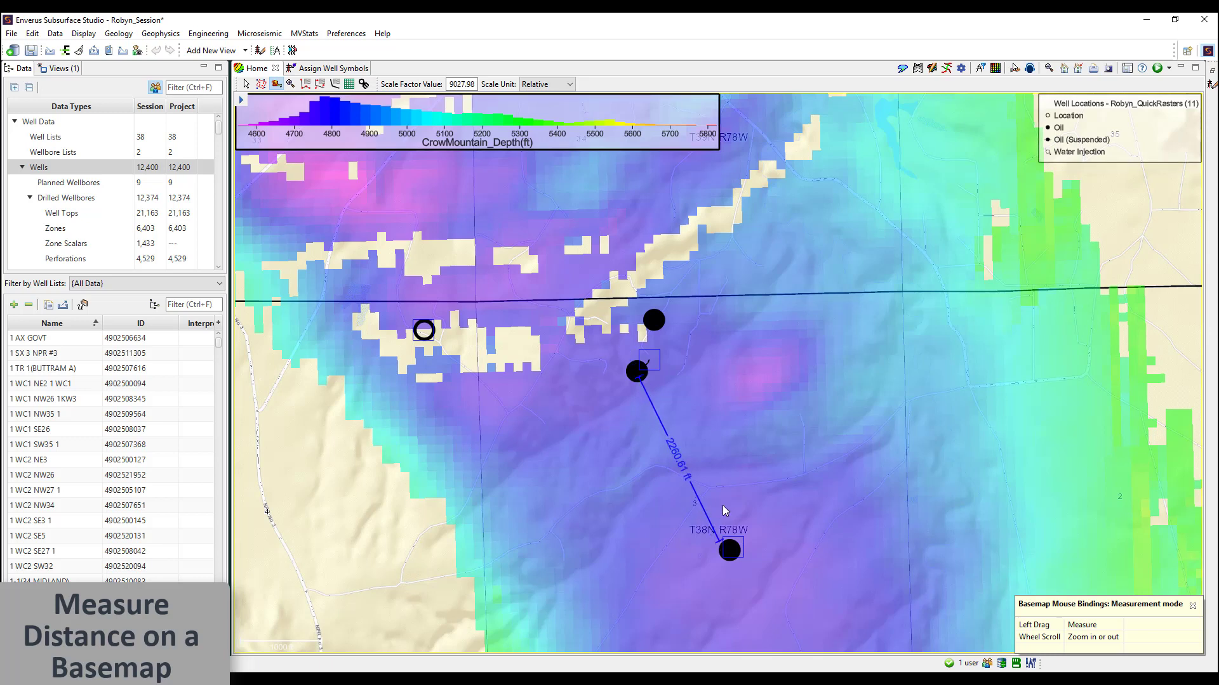
left_click_drag(637, 372, 904, 367)
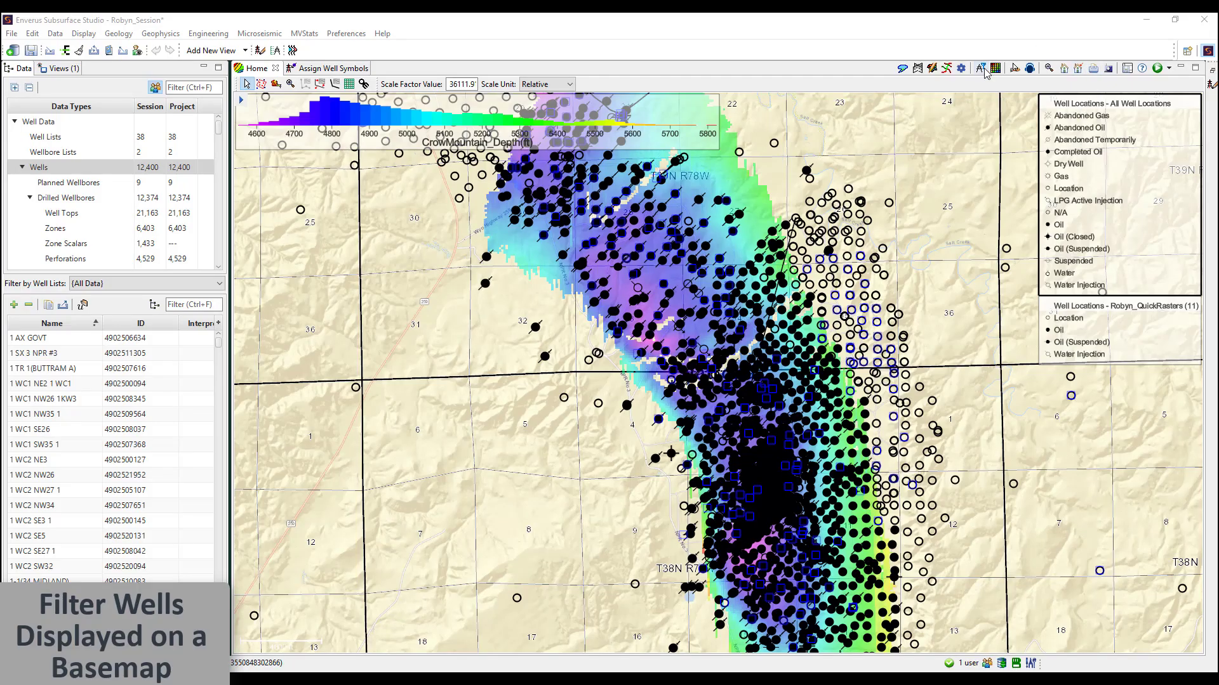
Show the basemap's well filter, expand the Well Log Alias attributes and set their match condition to Has Any
left_click(982, 71)
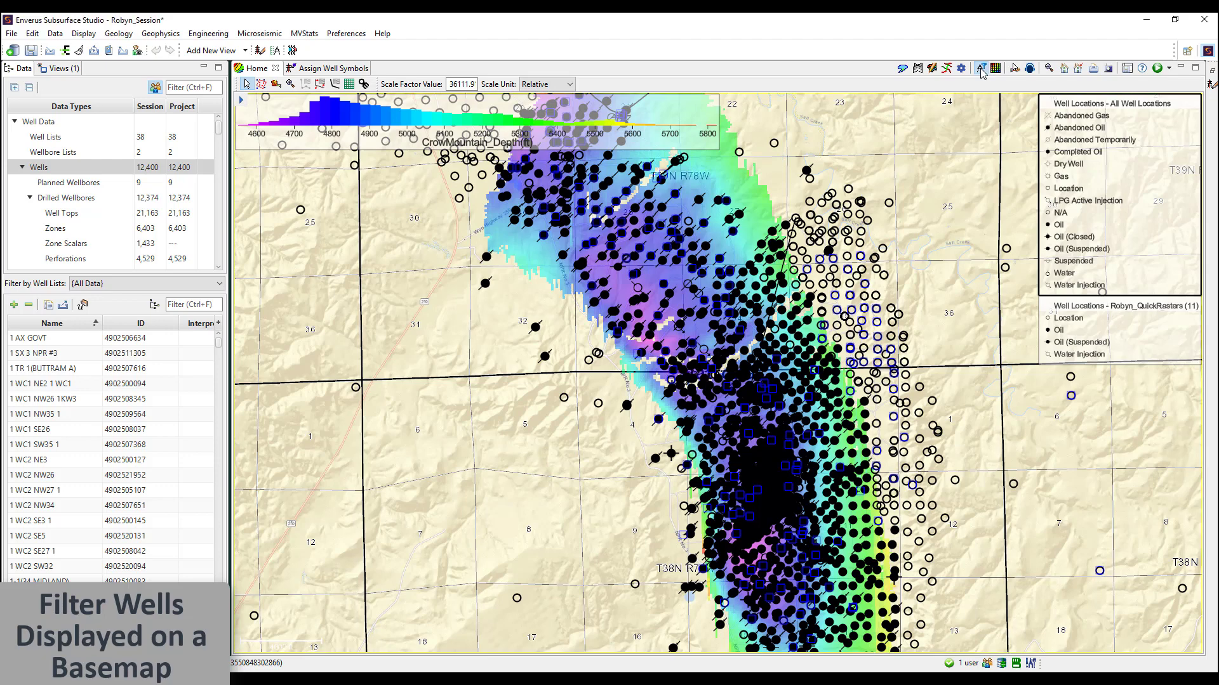
left_click(982, 71)
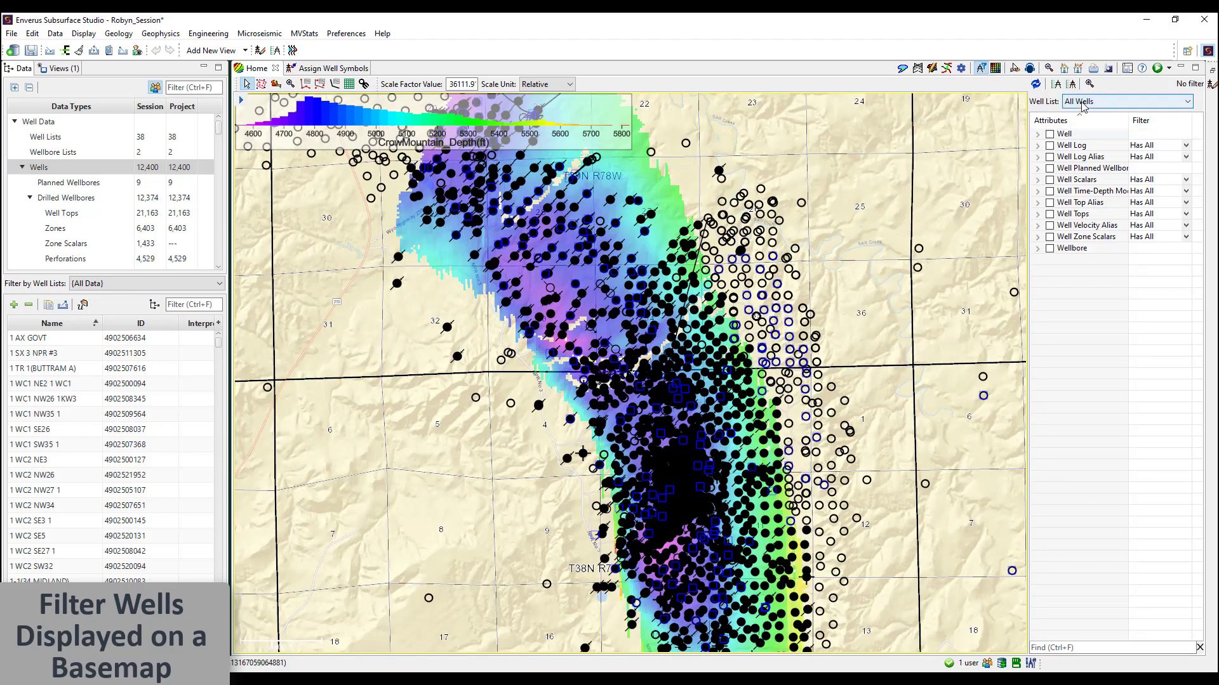
left_click(1038, 162)
left_click(1165, 159)
left_click(1159, 180)
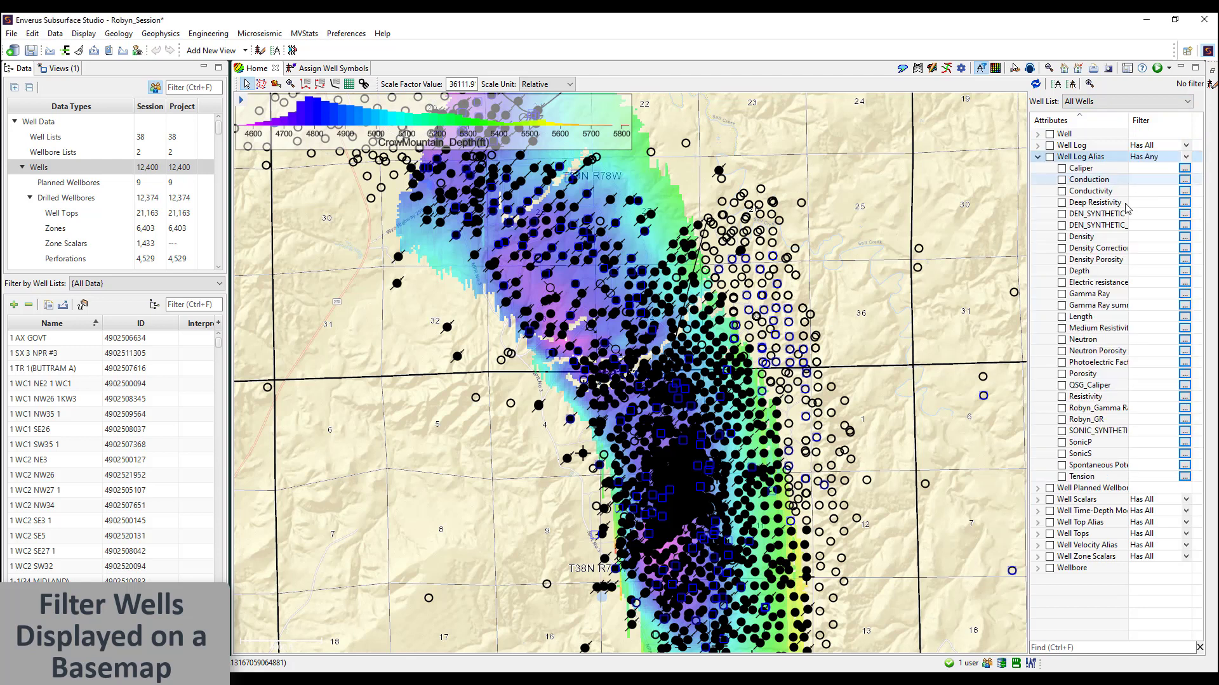
Restrict the basemap's wells to those with the Gamma Ray log alias
left_click(1062, 294)
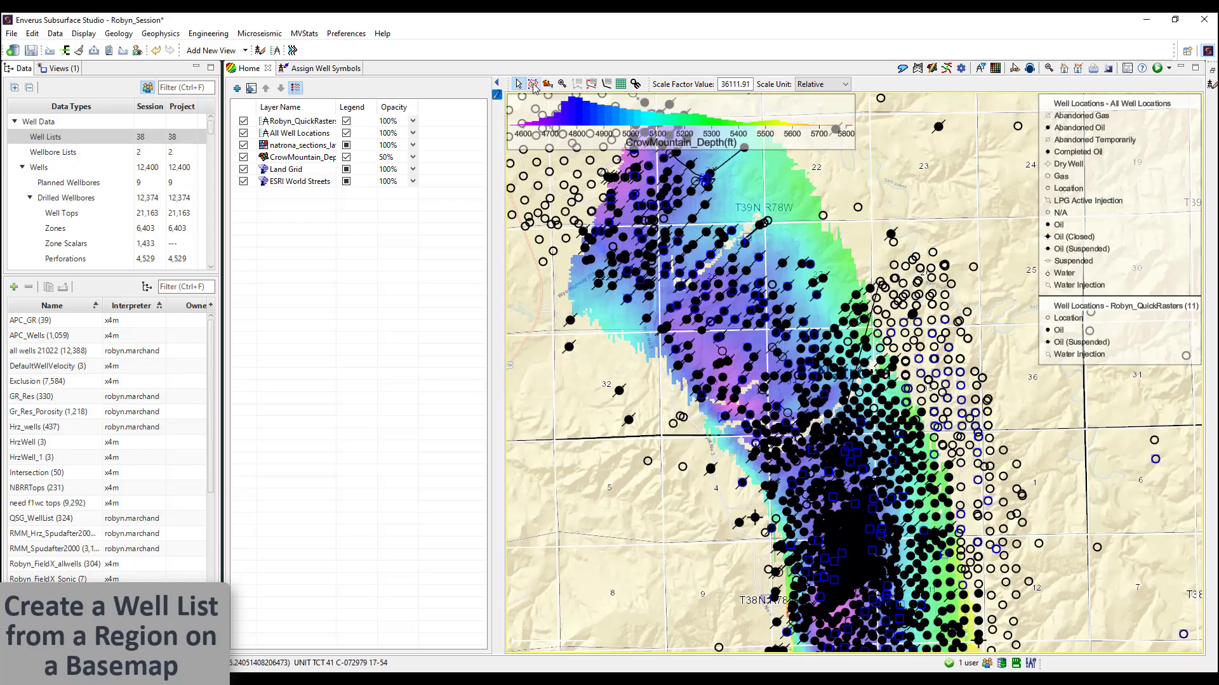
Outline the wells in section 12, east of the depth surface, with a five-point polygon region and start a well list from them
left_click(534, 85)
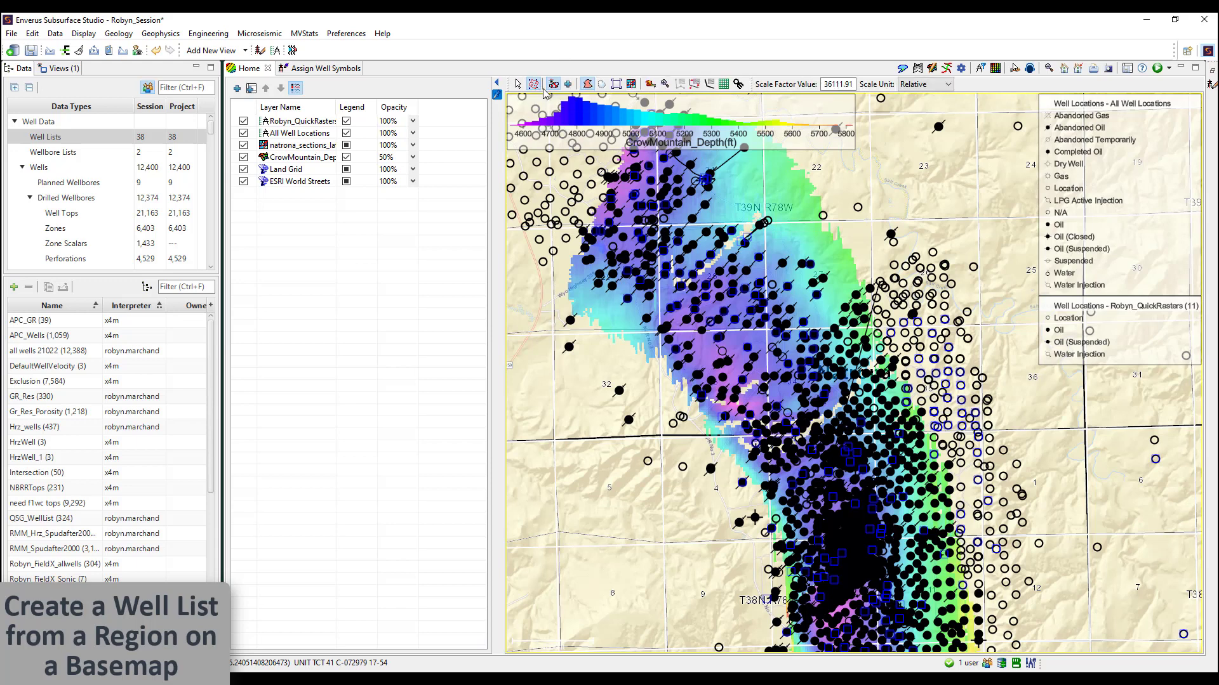
left_click(984, 537)
left_click(1049, 537)
left_click(1049, 572)
left_click(1033, 598)
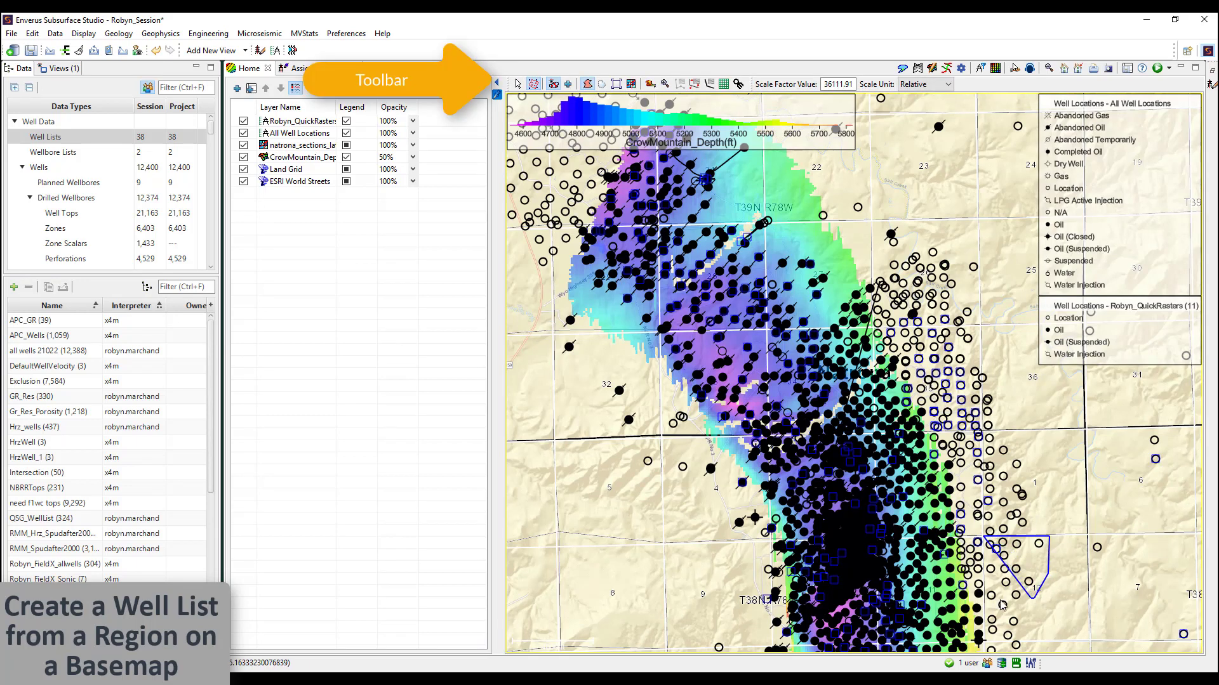
double_click(982, 595)
right_click(1011, 571)
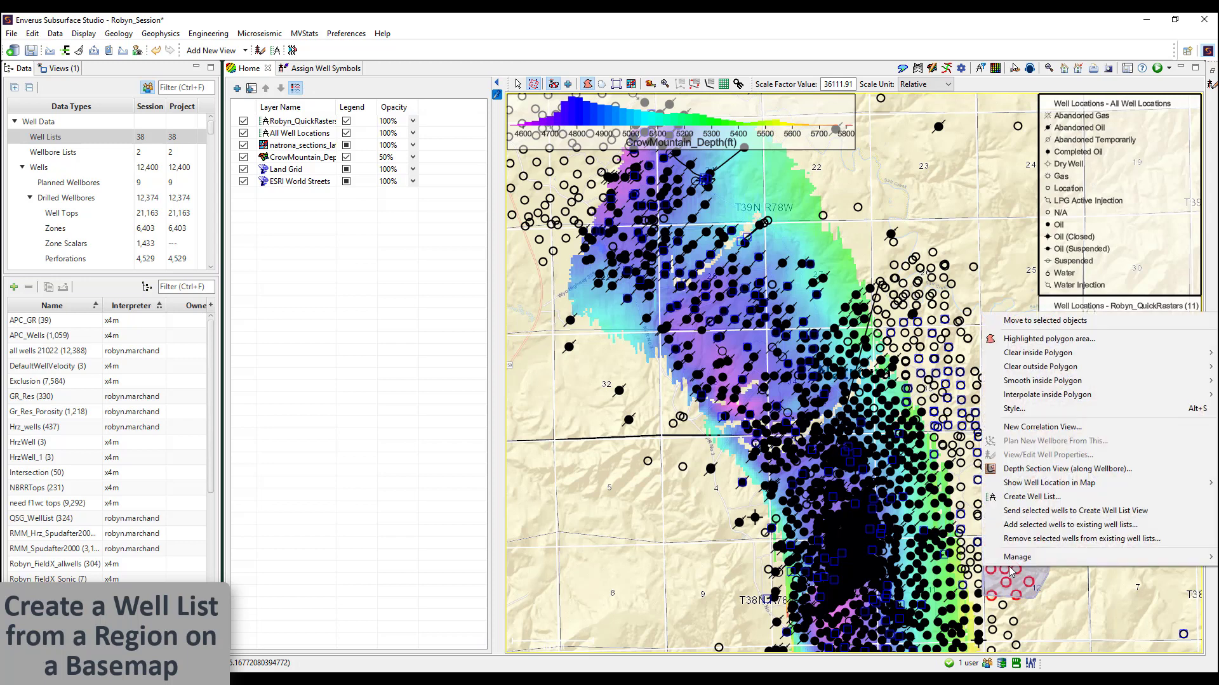
left_click(1026, 498)
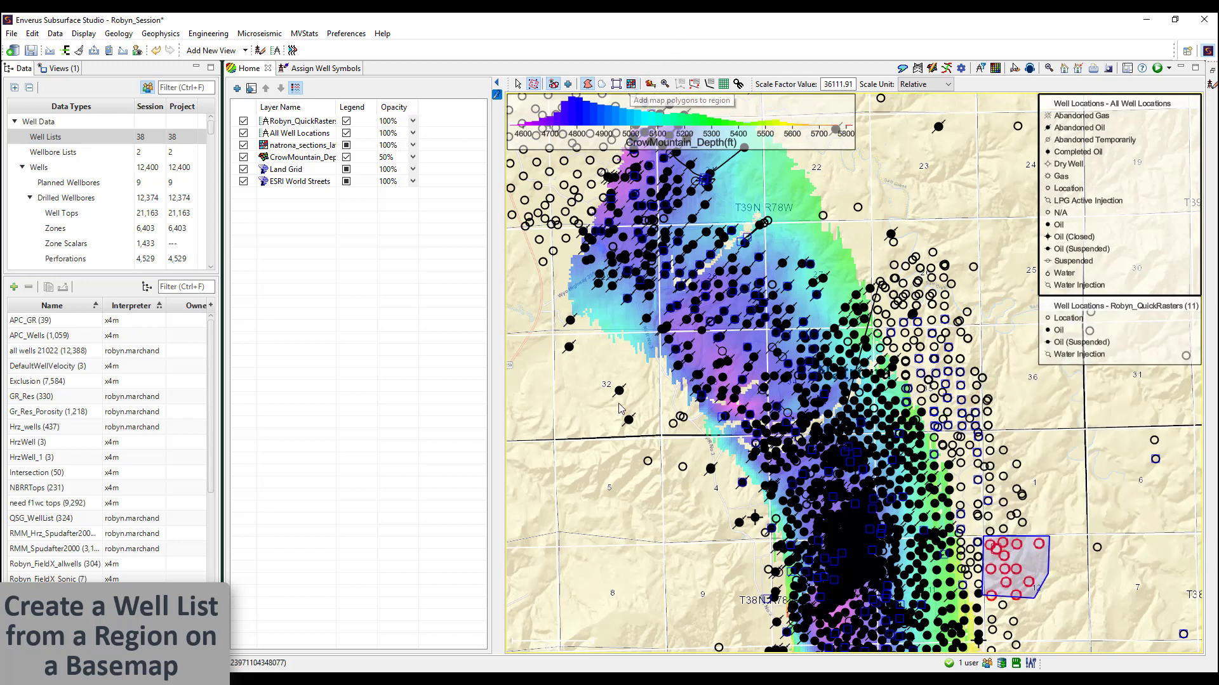
With the mouse bindings shown, select the section southwest of the T39N R78W label plus its eastern neighbour and start a well list from them
key("ctrl+shift+m")
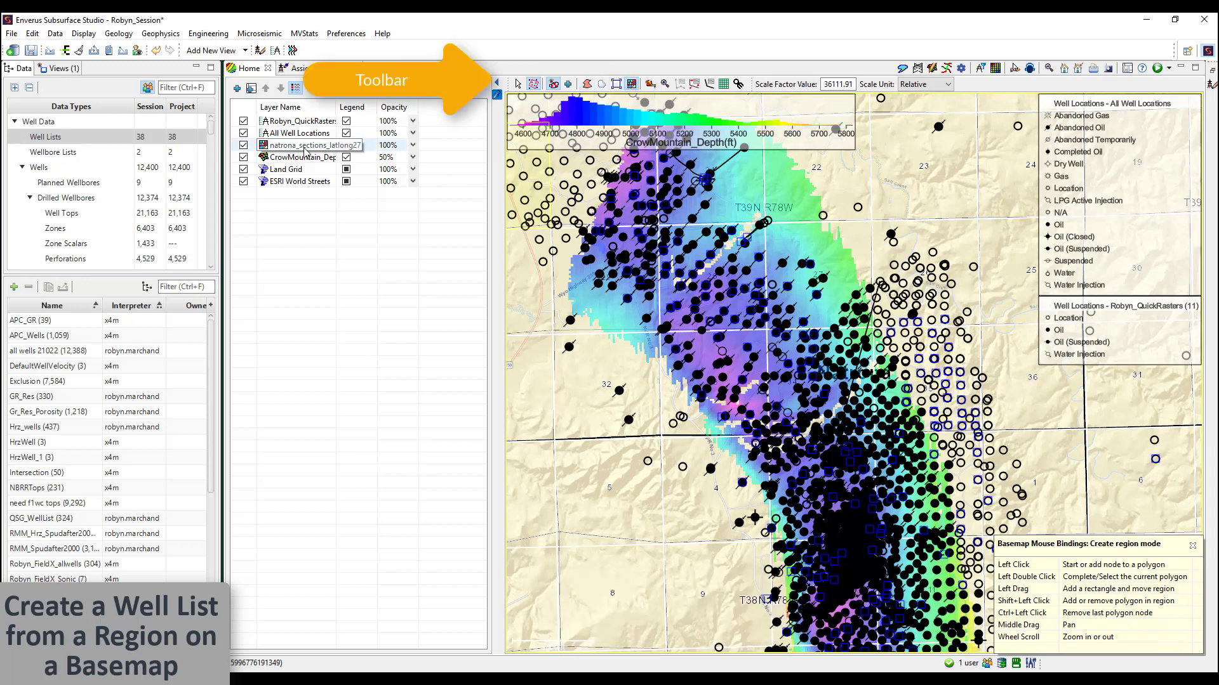
left_click_drag(661, 225, 769, 330)
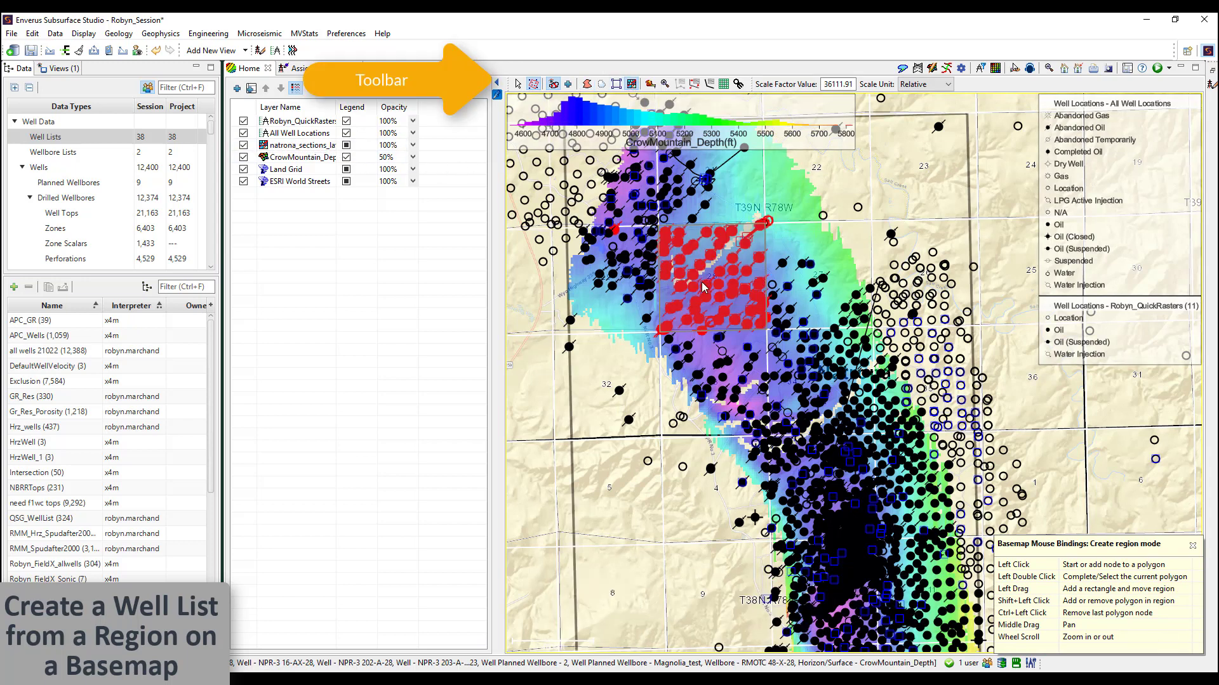
right_click(702, 283)
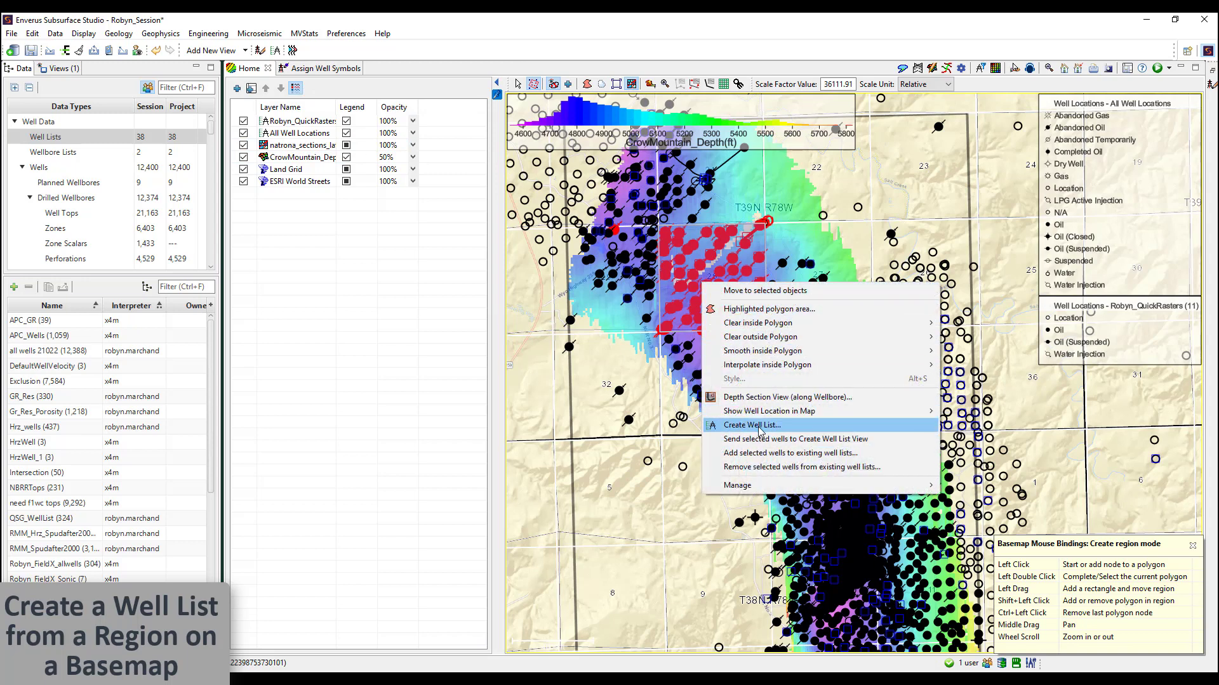
right_click(805, 250)
right_click(804, 247)
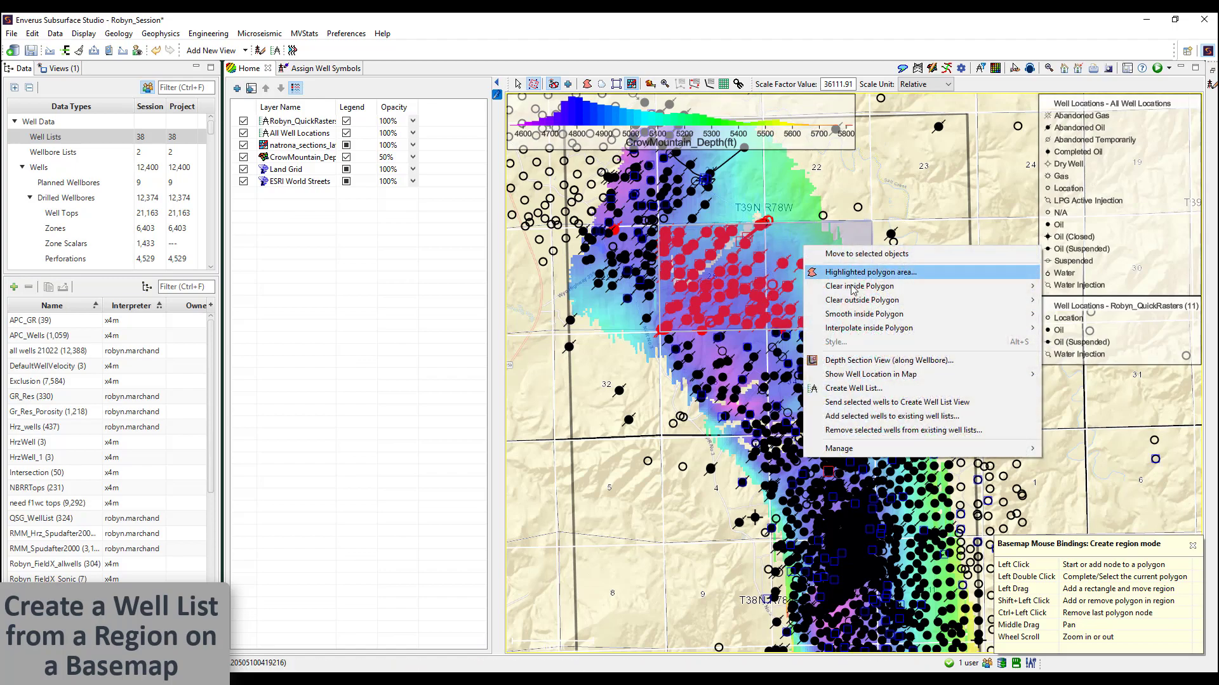
left_click(871, 390)
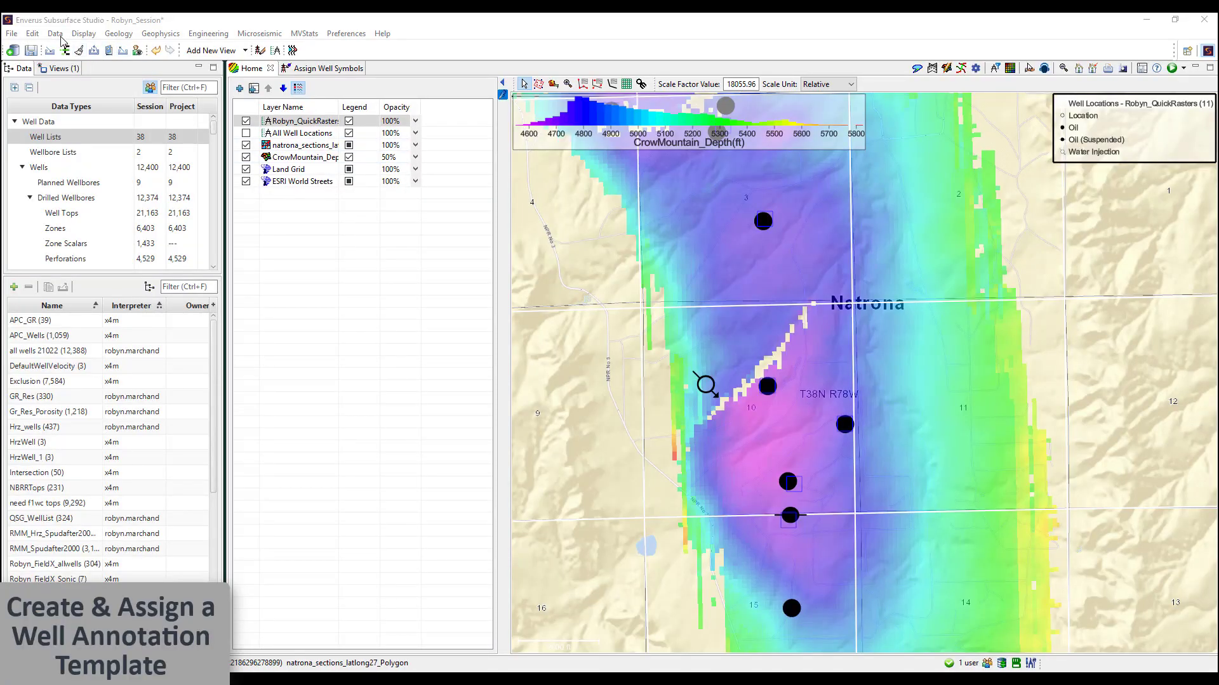
Start a new well annotation template with CurrentOperator above the well symbol and Name below it
left_click(83, 33)
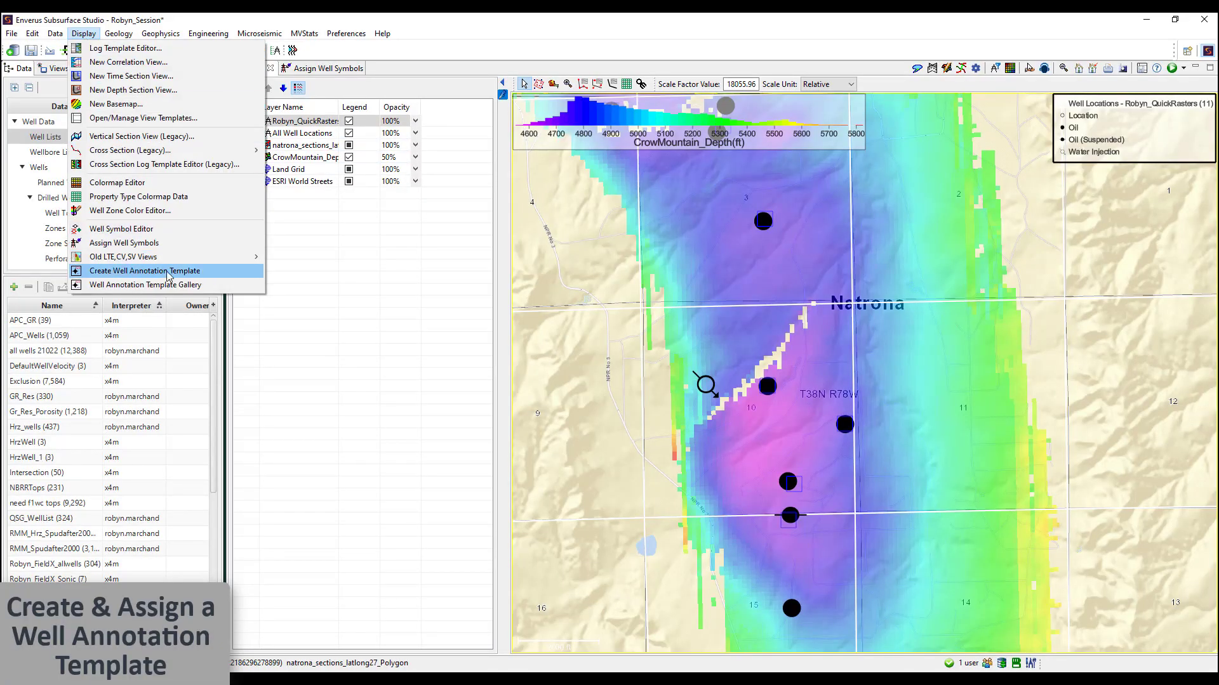
left_click(168, 273)
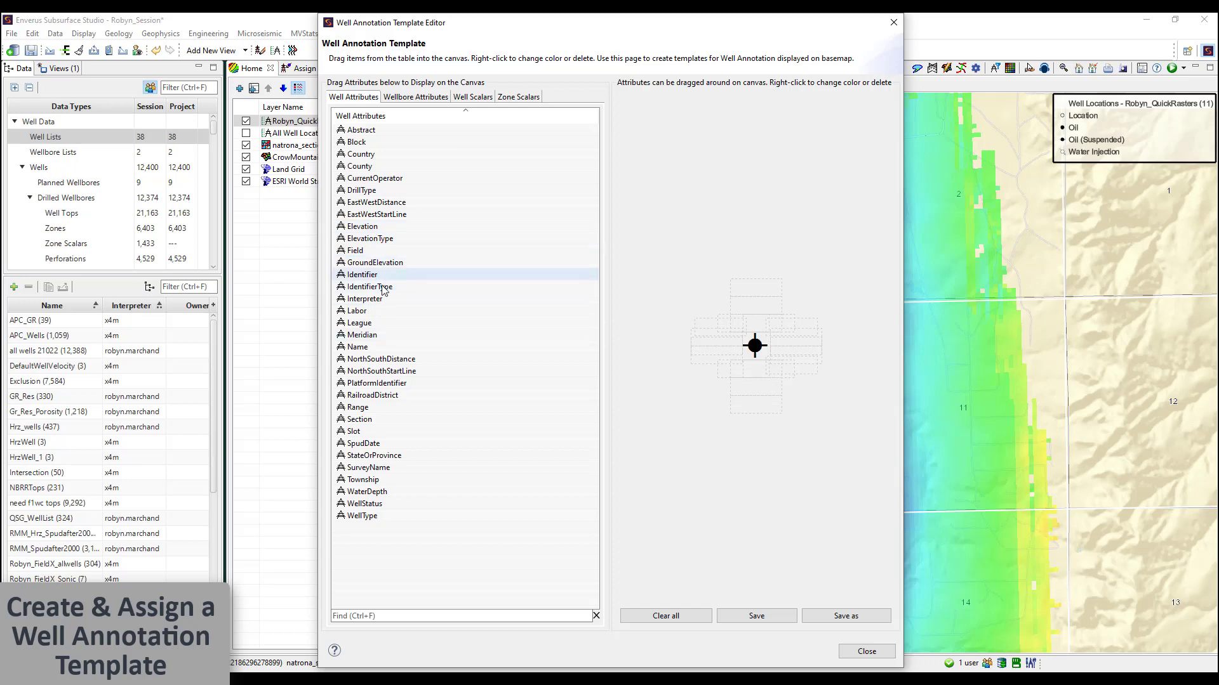
left_click(395, 617)
type("operat")
left_click_drag(374, 130, 758, 323)
left_click_drag(357, 346, 758, 387)
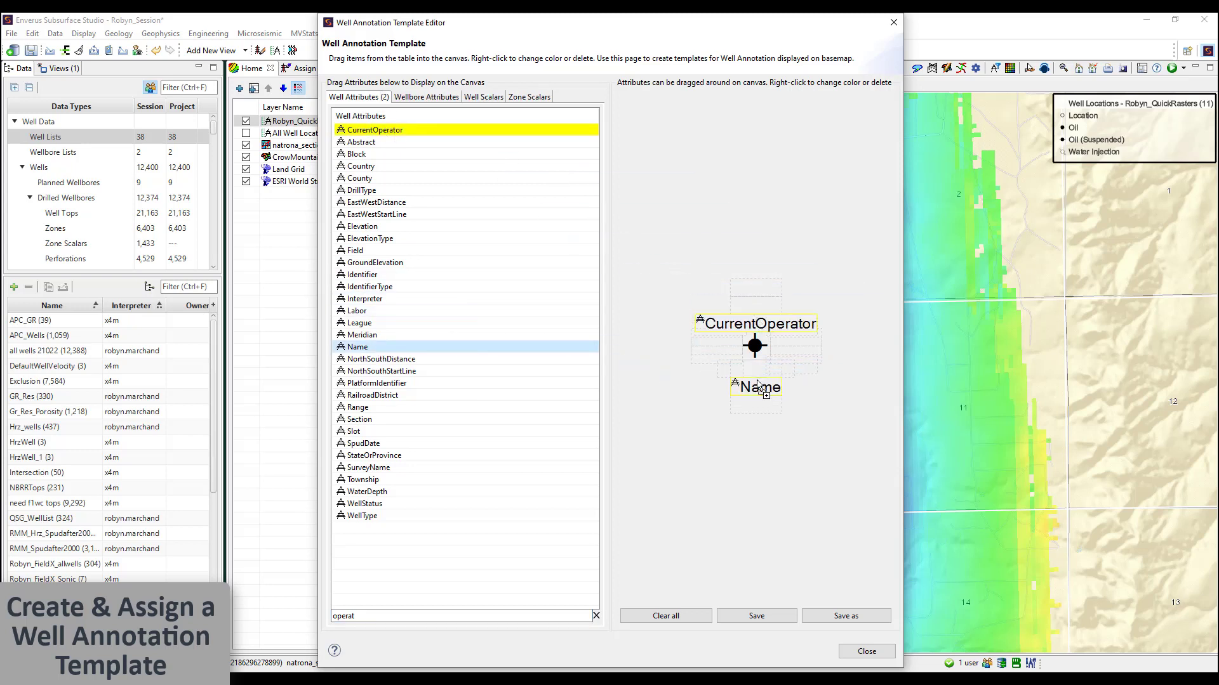
Save the well annotation template as QSG and close the template editor
left_click(755, 614)
type("QSG")
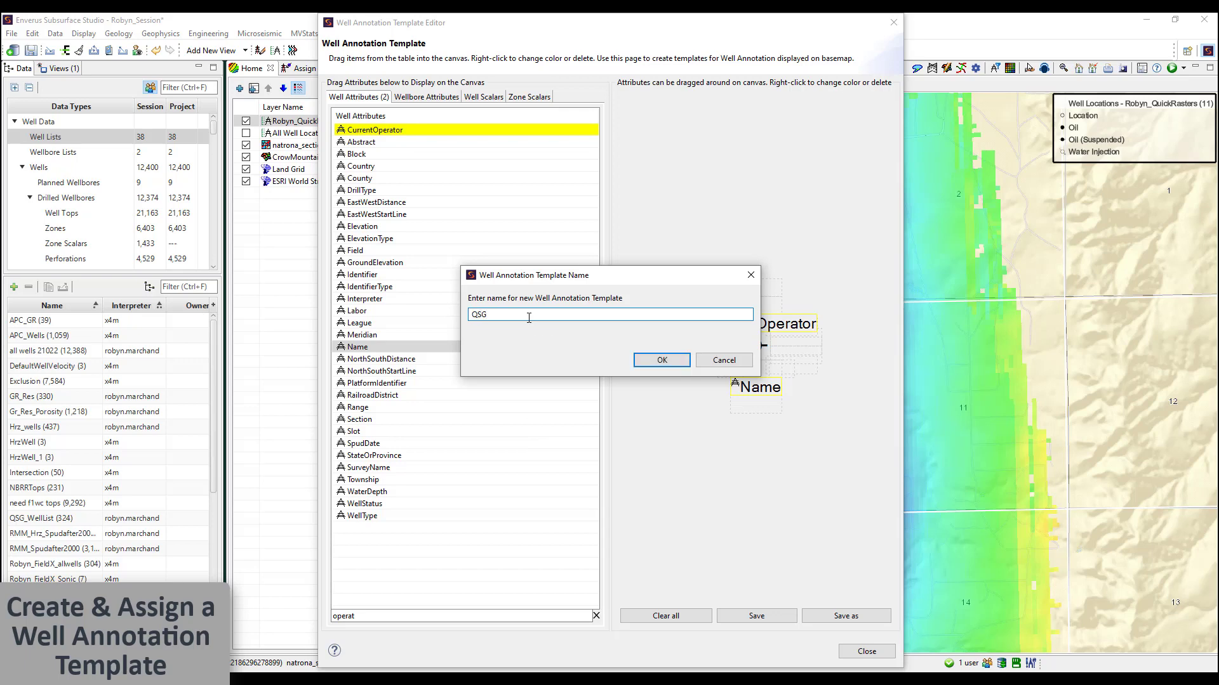
left_click(681, 363)
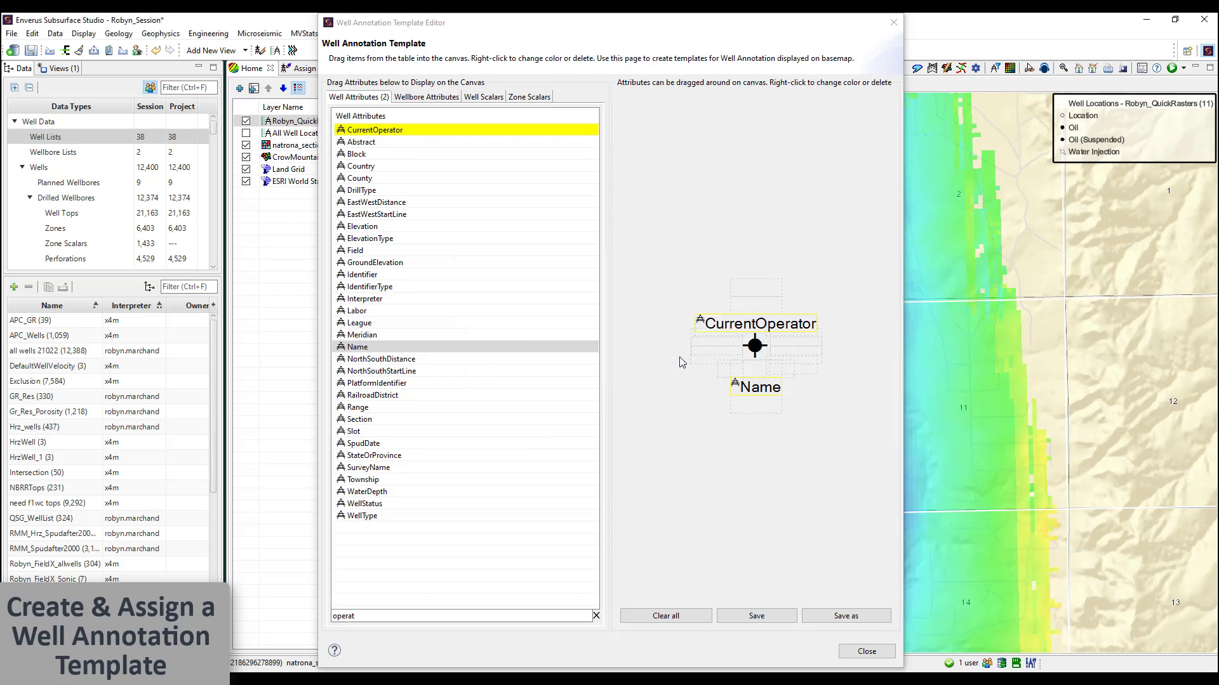
left_click(857, 651)
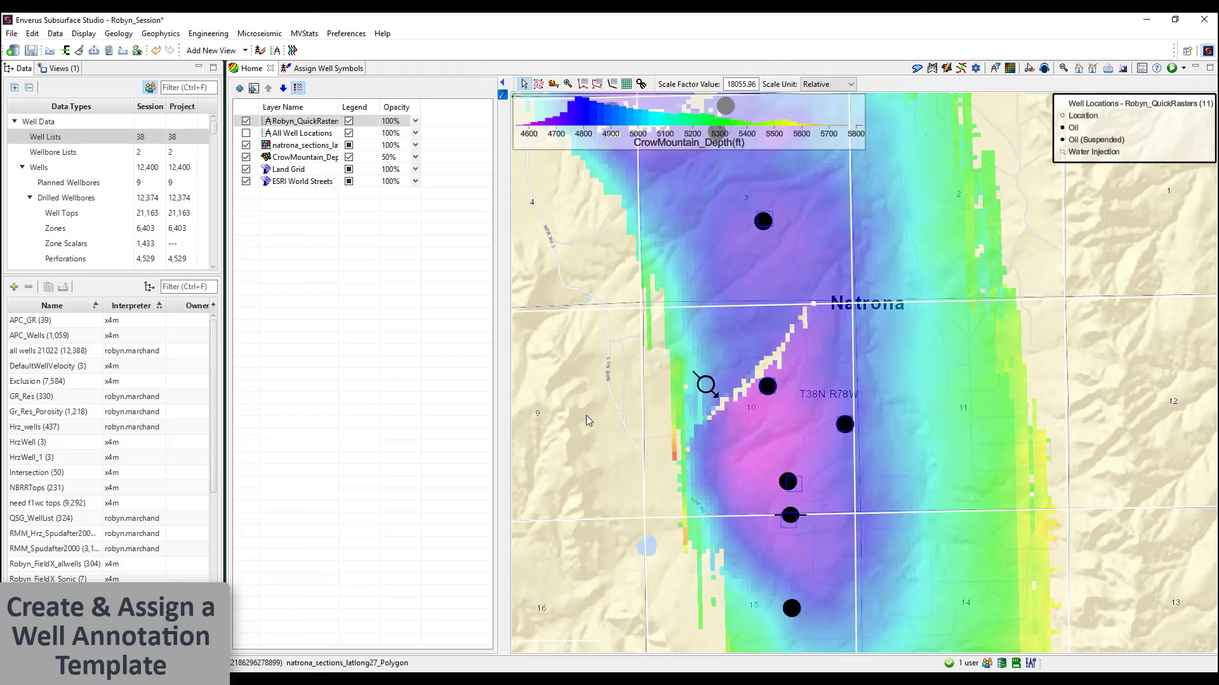
Select the QSG annotation template in the 11-well QuickRasters layer's style and turn on its annotation labels
right_click(318, 124)
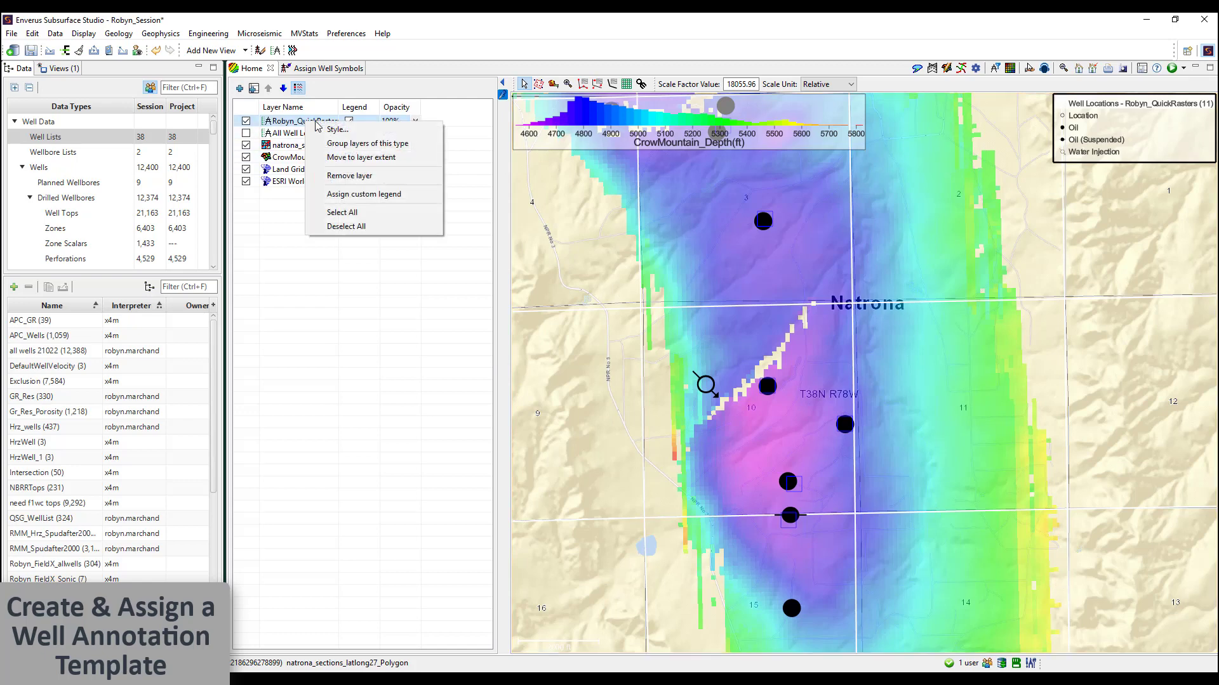
left_click(343, 130)
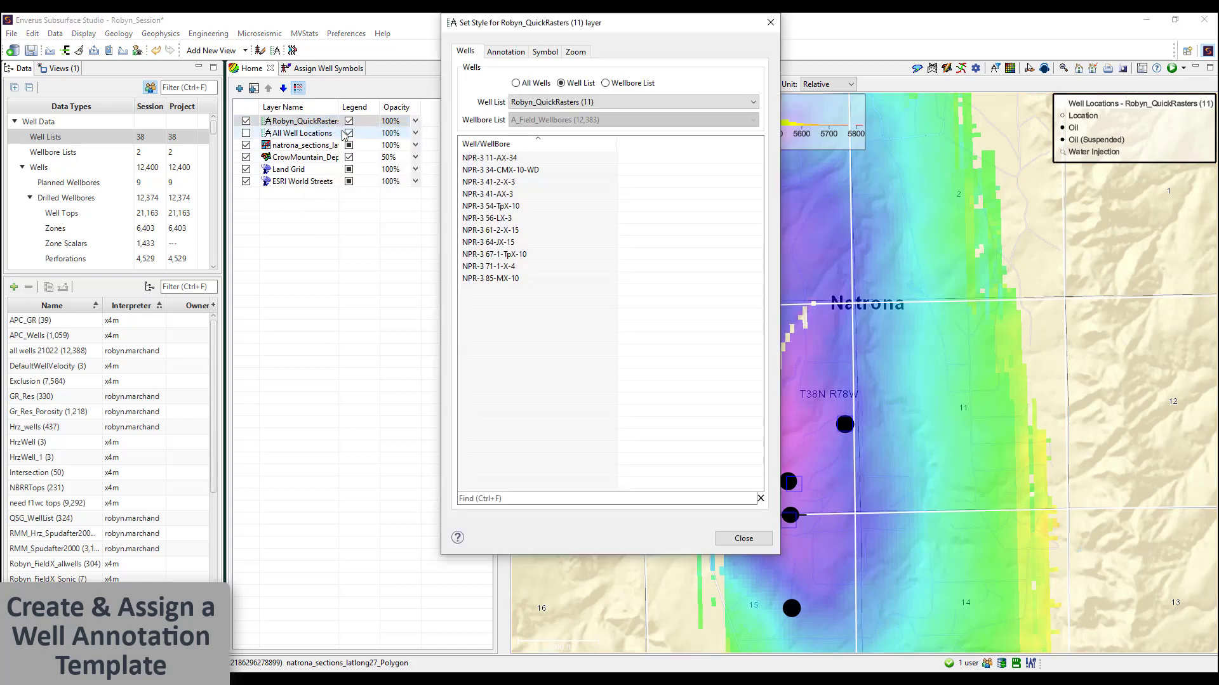
left_click(515, 56)
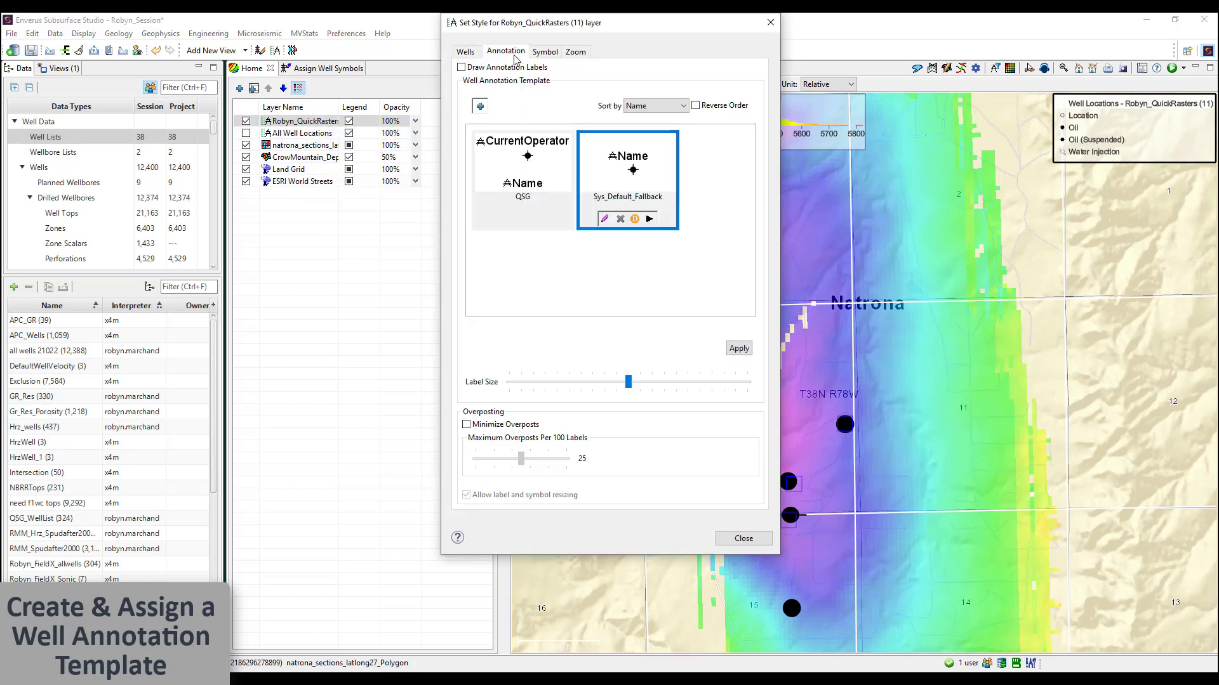
left_click(532, 171)
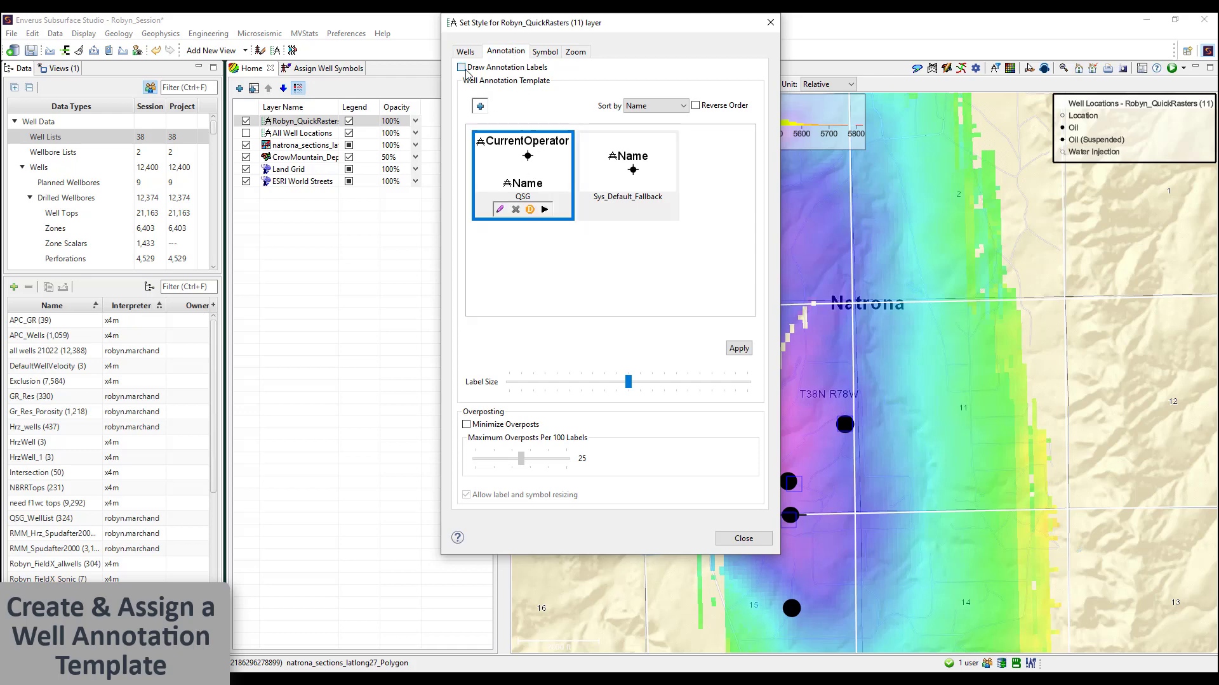
left_click(461, 67)
Reduce the QuickRasters layer's annotation label size so the well labels no longer overlap heavily, and close the style settings
left_click_drag(638, 25, 378, 66)
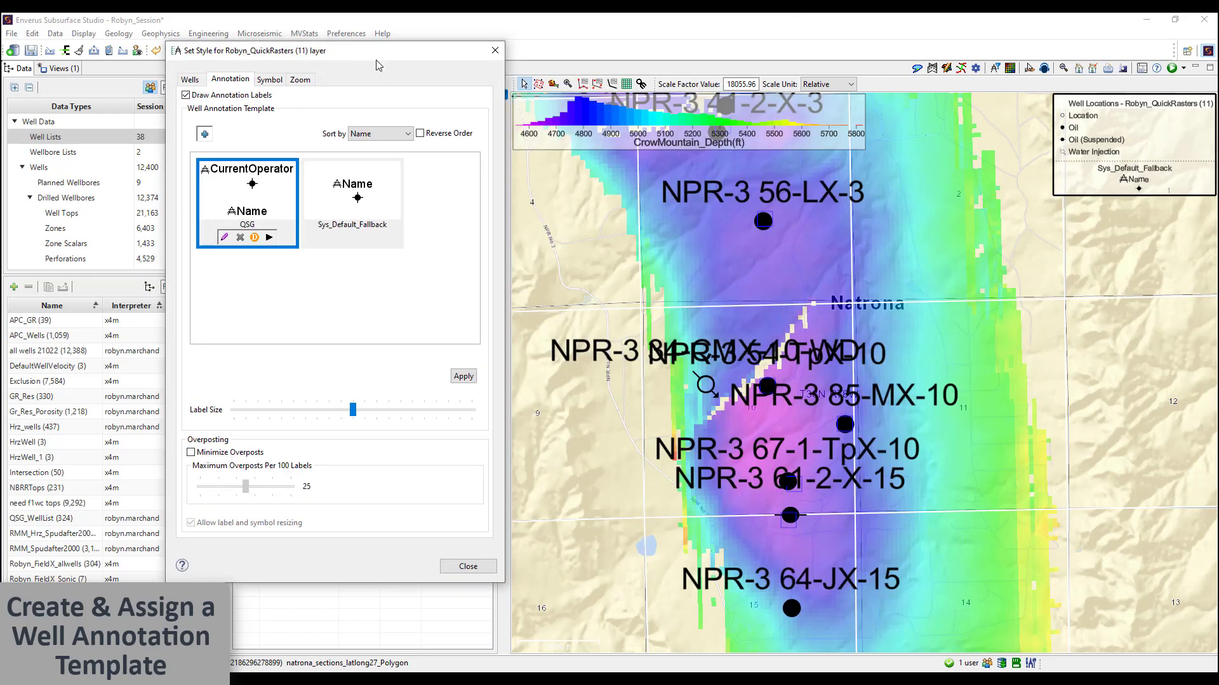
left_click_drag(355, 415, 329, 417)
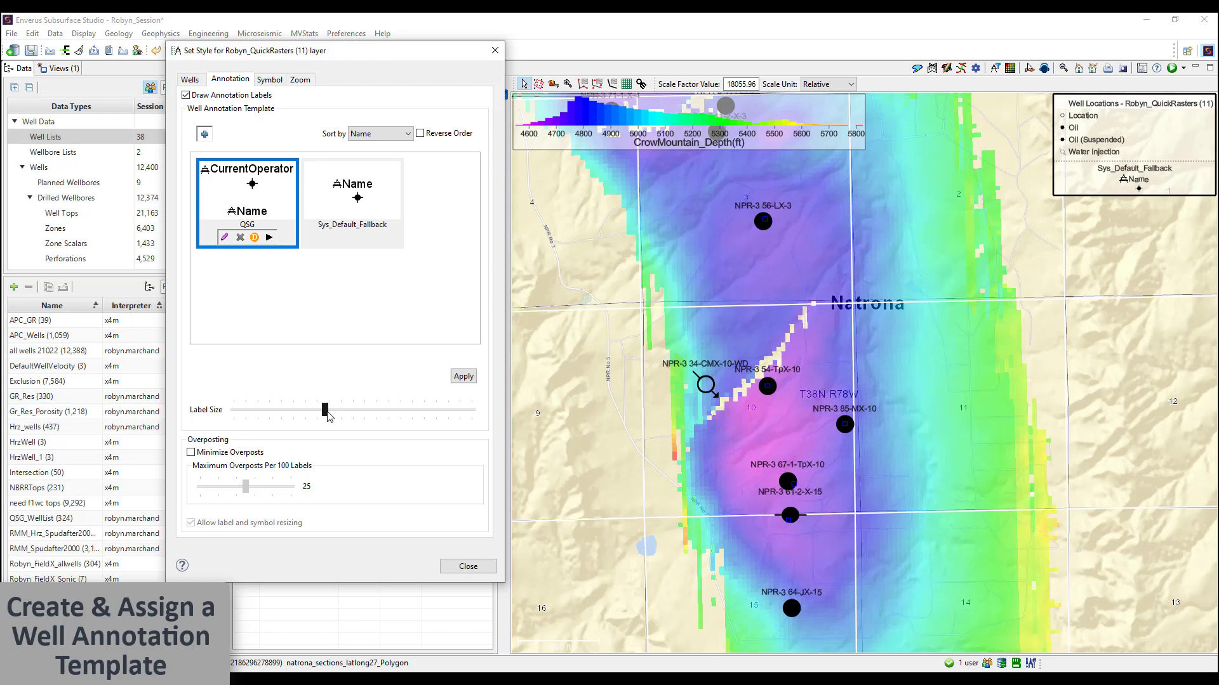
left_click(468, 566)
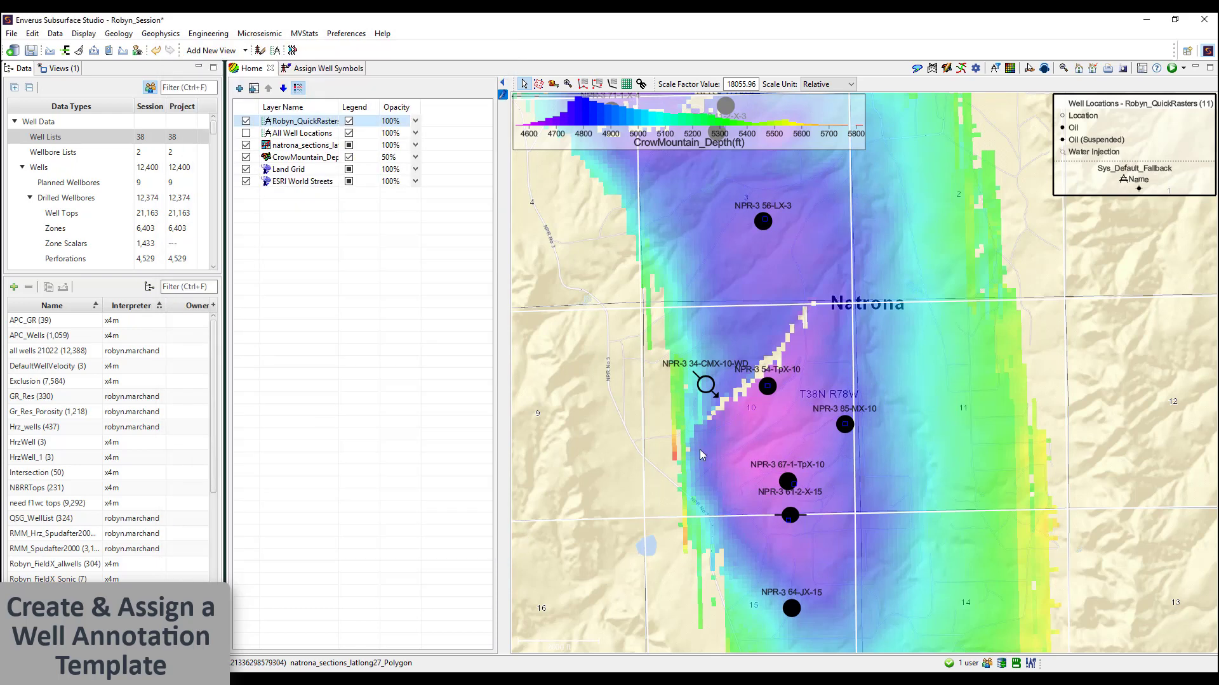
Filter the session's wells by the 11-well QuickRasters well list
right_click(764, 391)
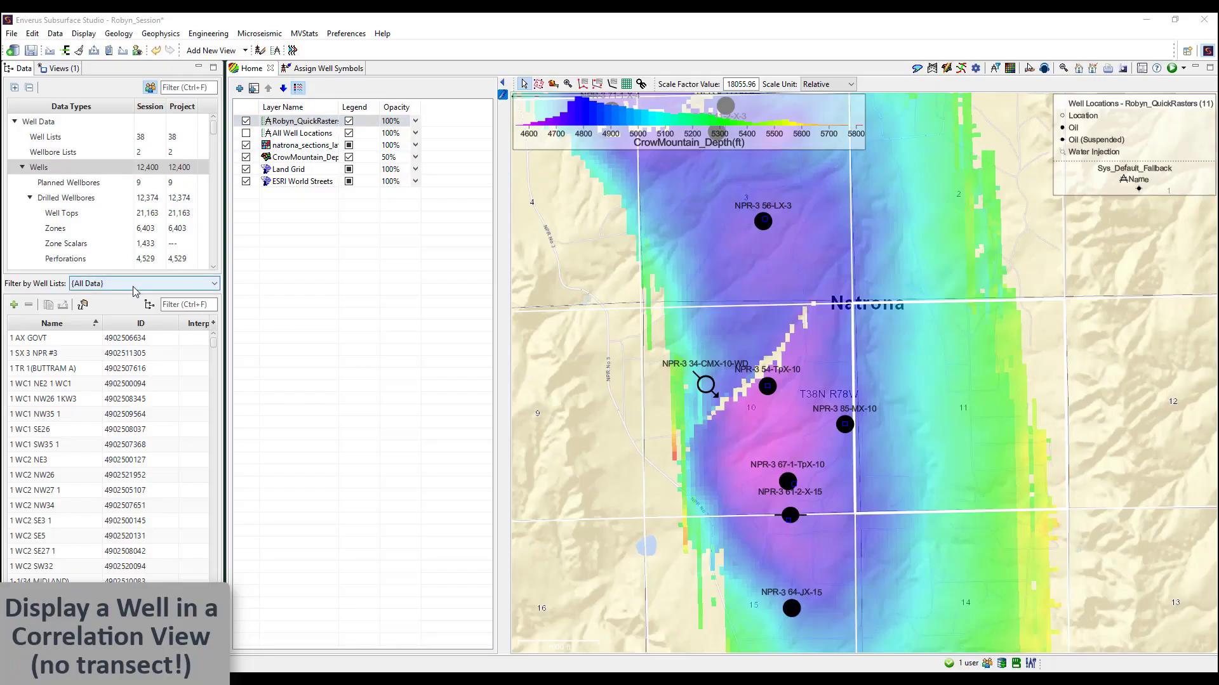
left_click(146, 283)
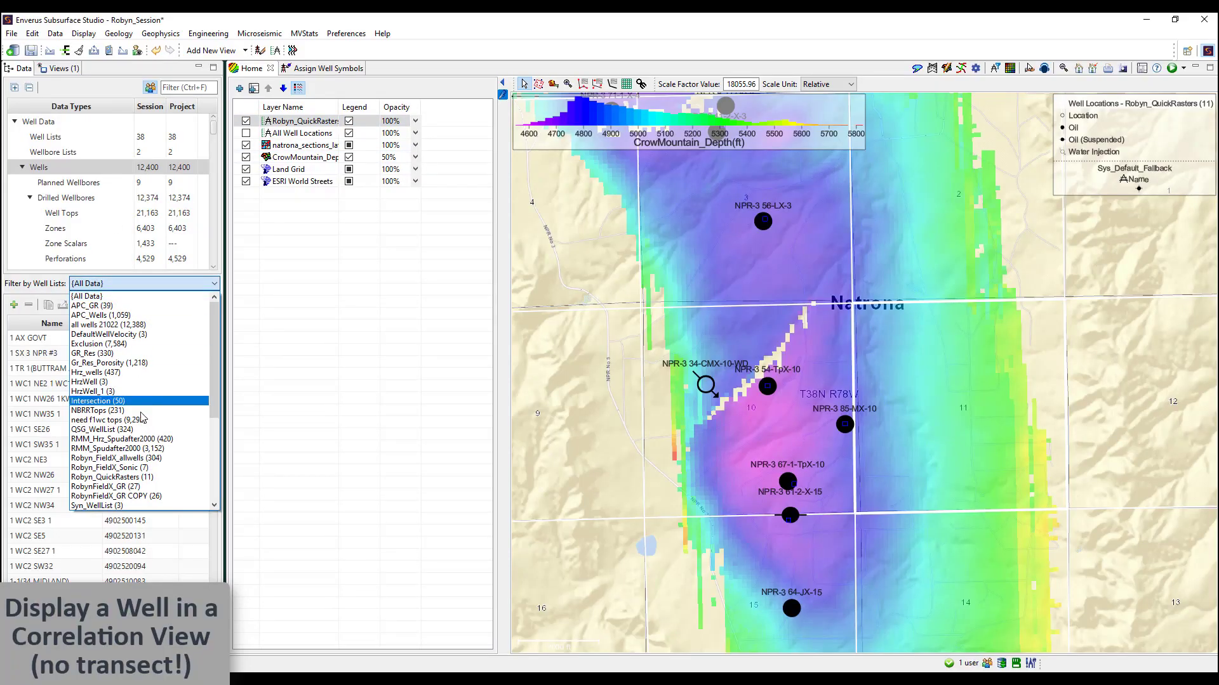
left_click(139, 477)
Display well NPR-3 11-AX-34 in a new correlation view using the QuickRaster.json log template
left_click(73, 338)
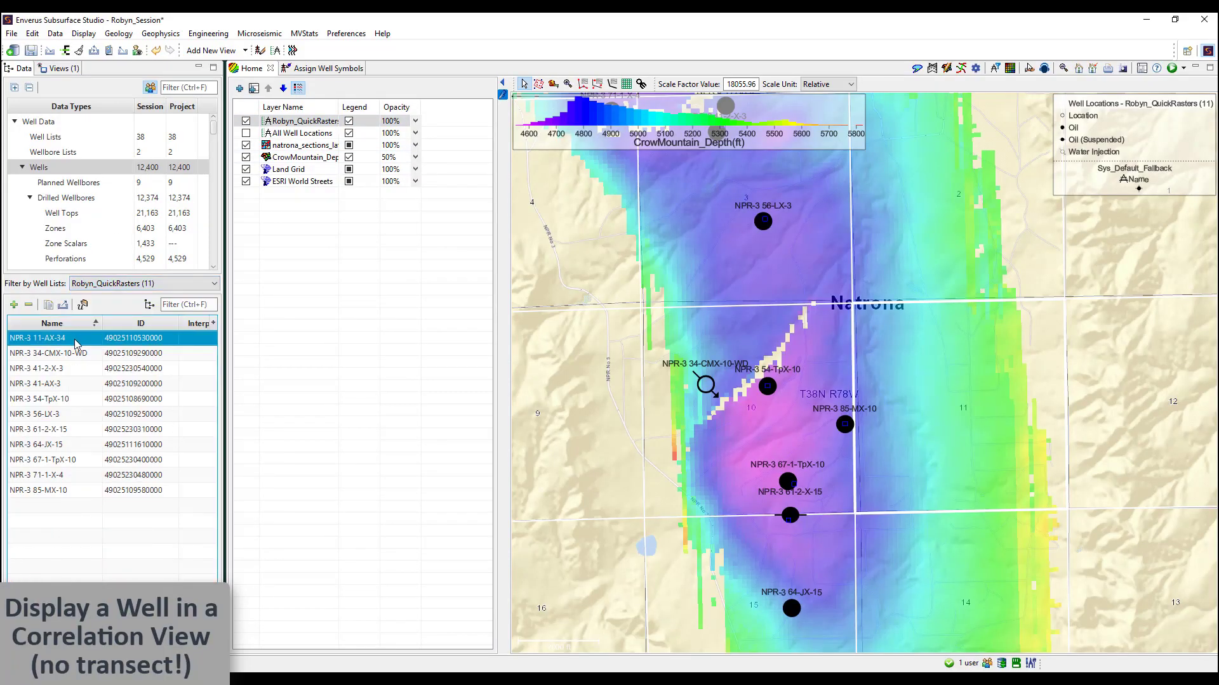
right_click(76, 343)
left_click(186, 380)
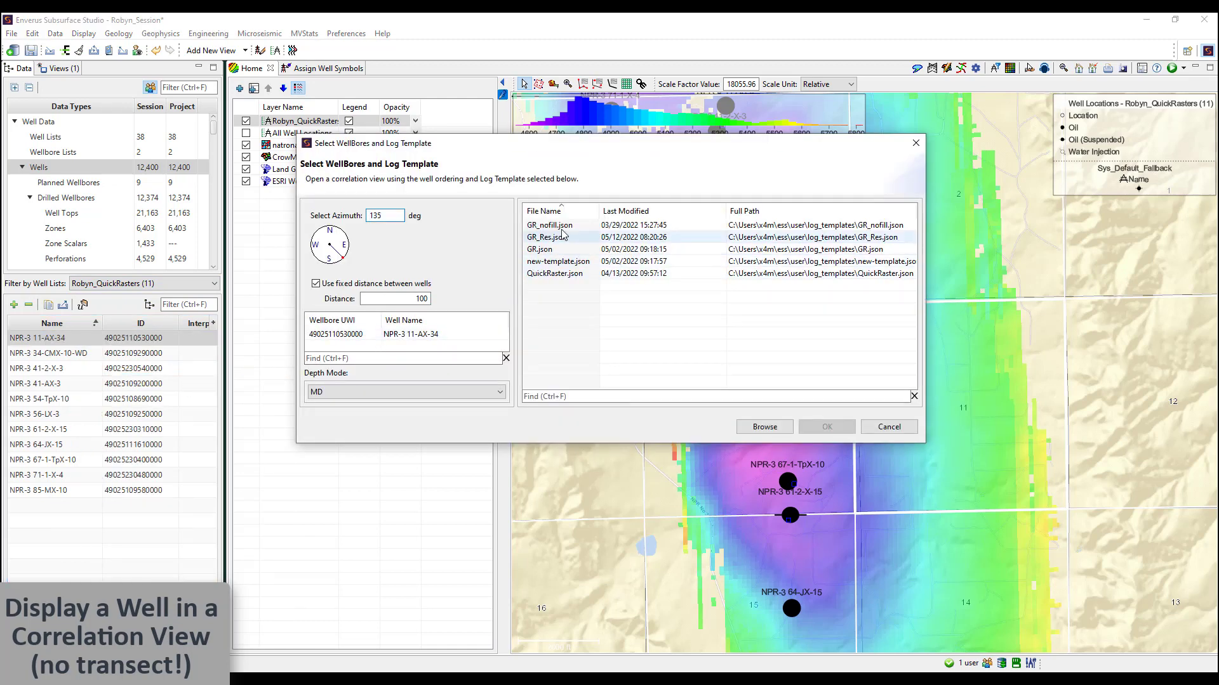
left_click(580, 274)
left_click(811, 426)
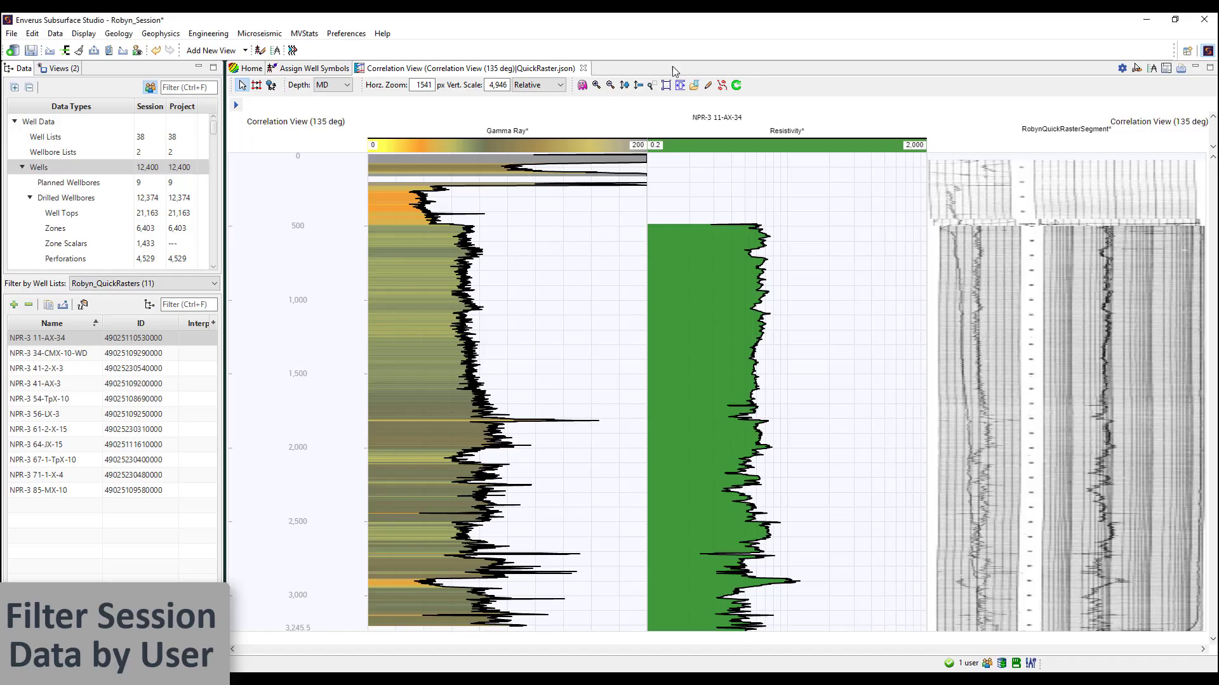
Try unassigning NEWBIE, ENVERUS and the interpreter with 22 features in the interpreter filters, and dismiss the changes
left_click(138, 50)
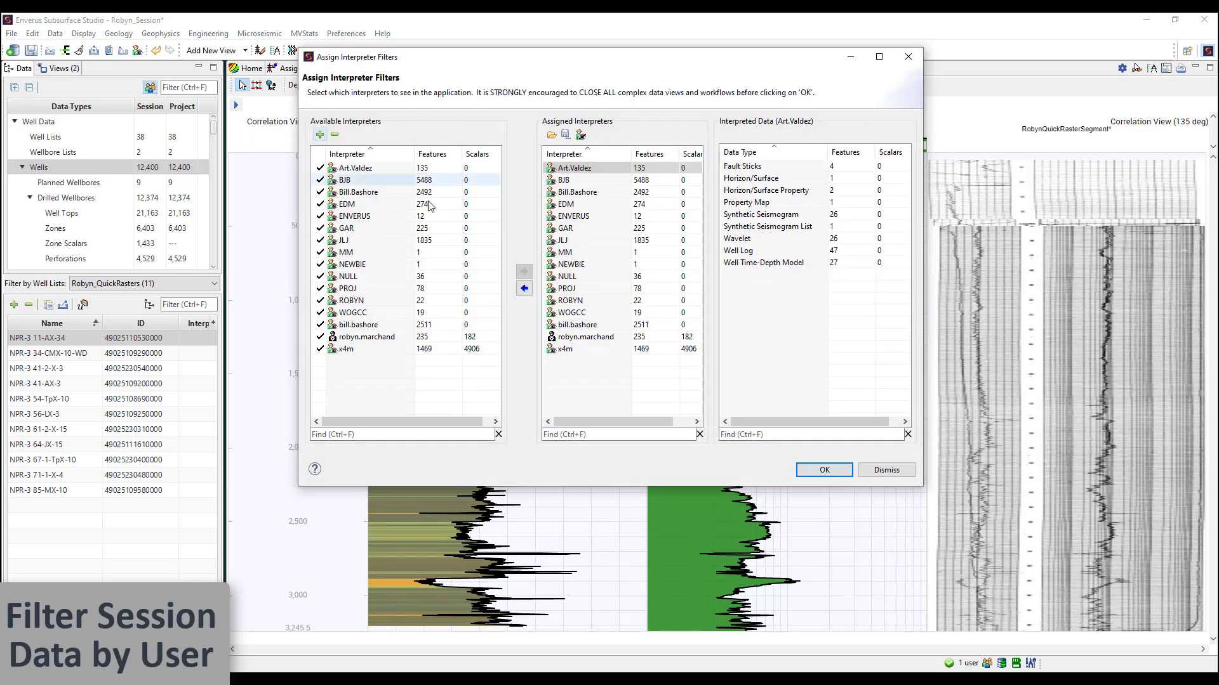
left_click(577, 265)
left_click(524, 289)
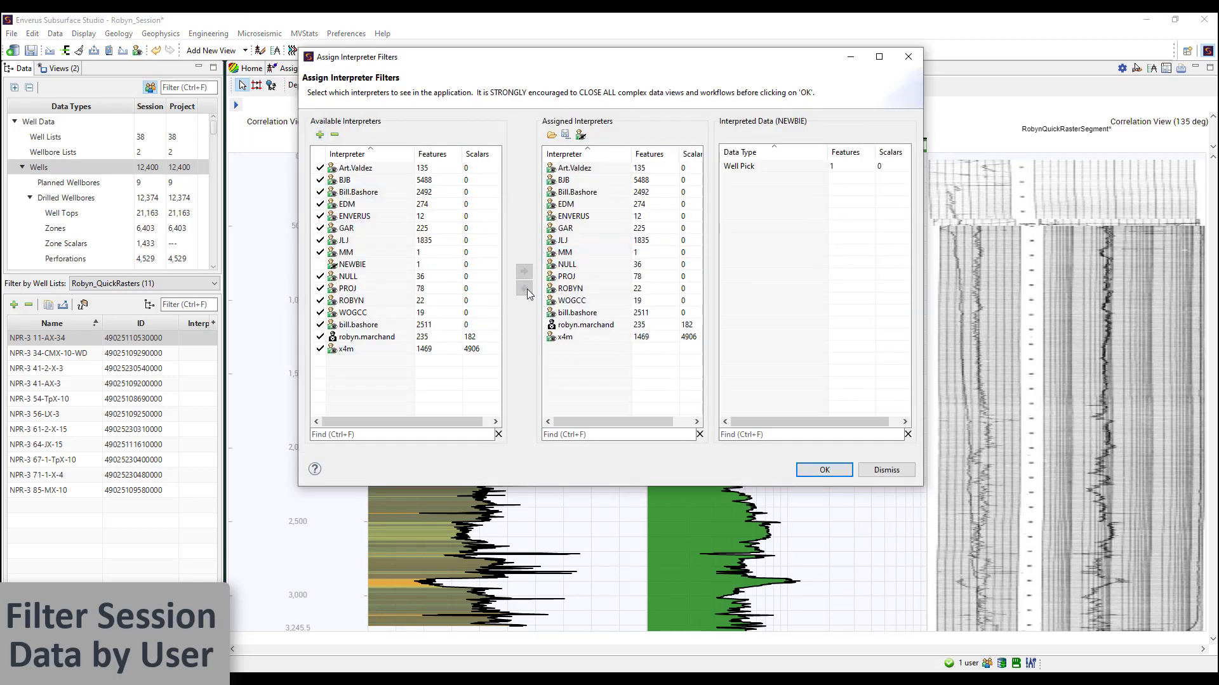
left_click(562, 216)
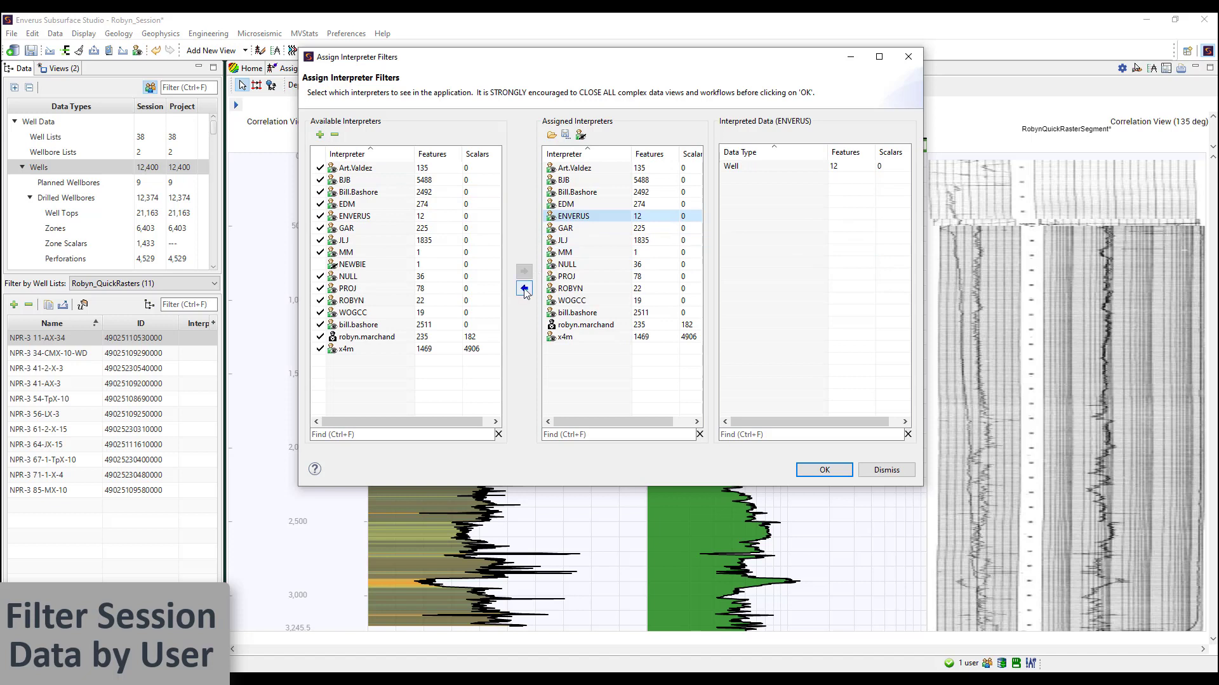
left_click(524, 288)
left_click(565, 277)
left_click(525, 289)
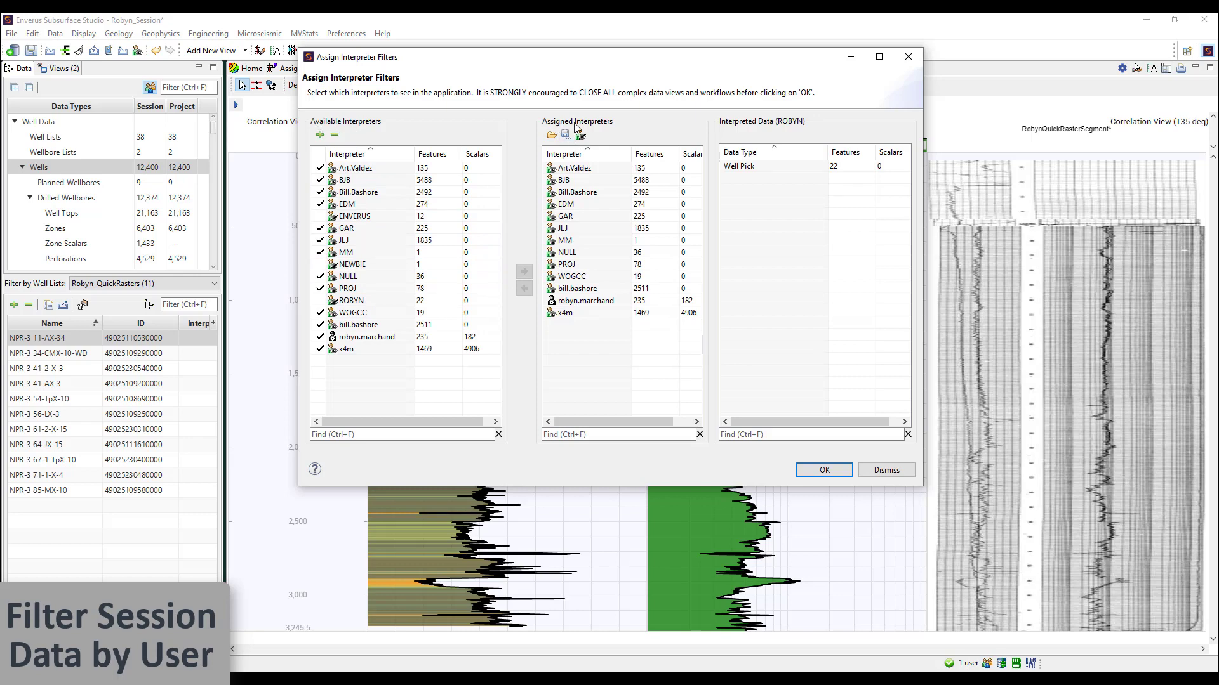
left_click(885, 471)
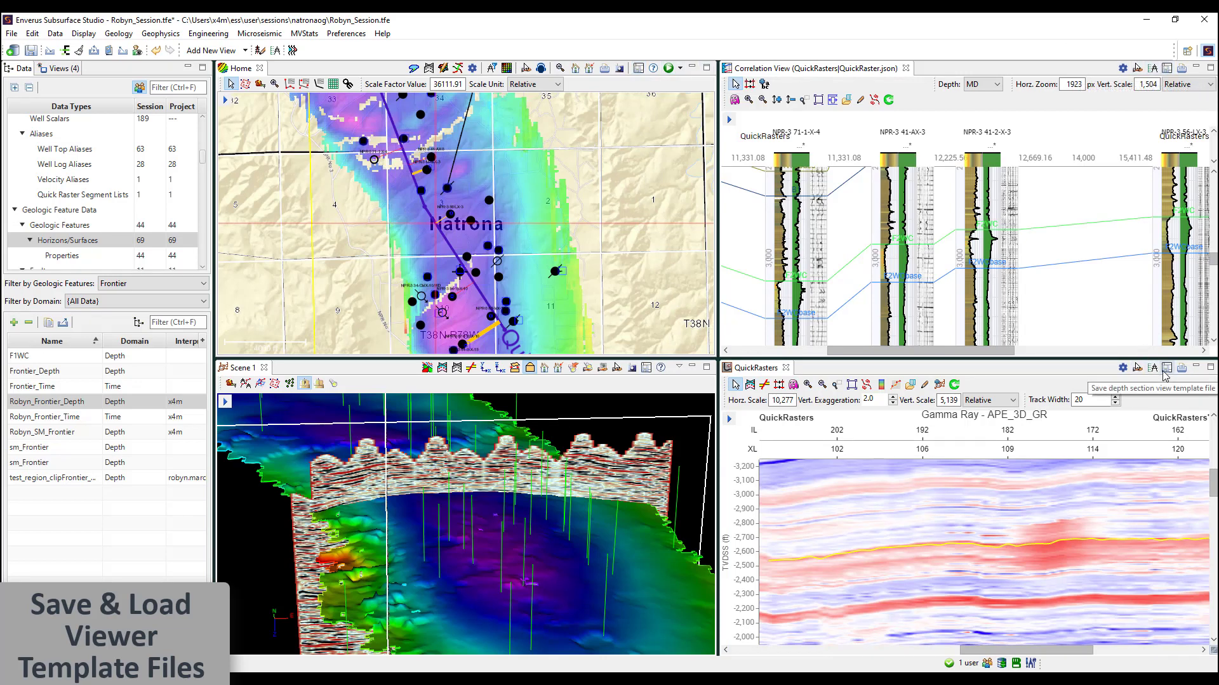
left_click(246, 51)
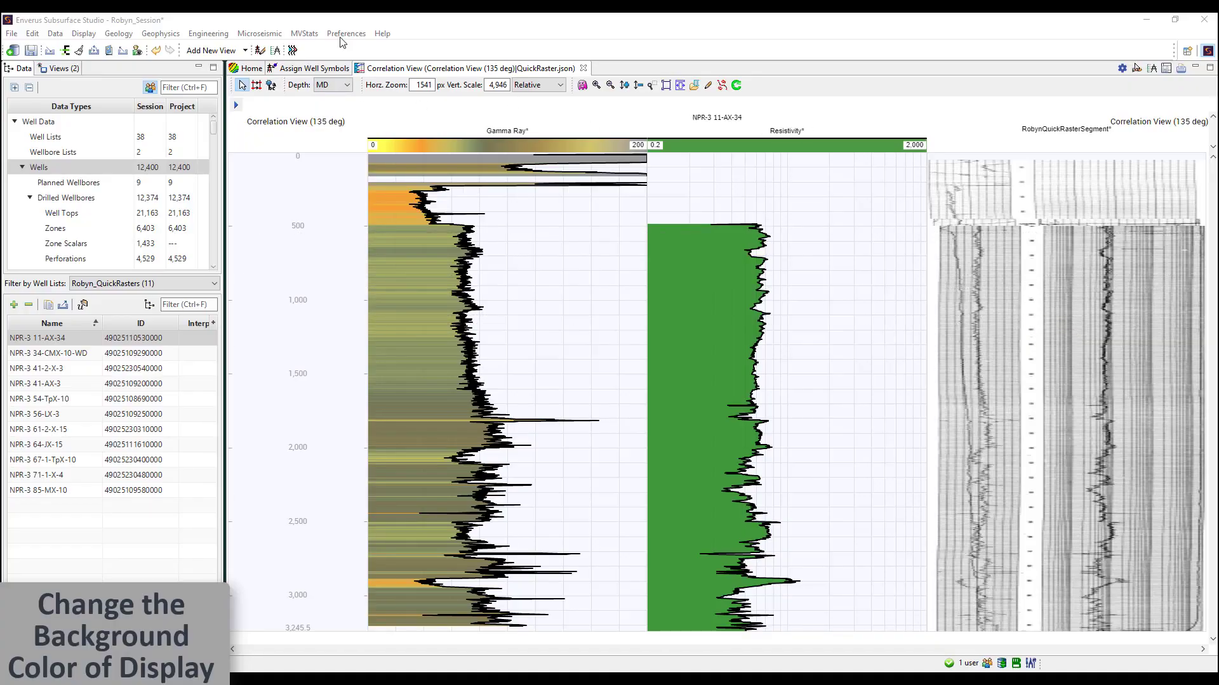
Check the background color preferences for 3-D views and the basemap, dismissing the 3-D color choices without picking one
left_click(345, 34)
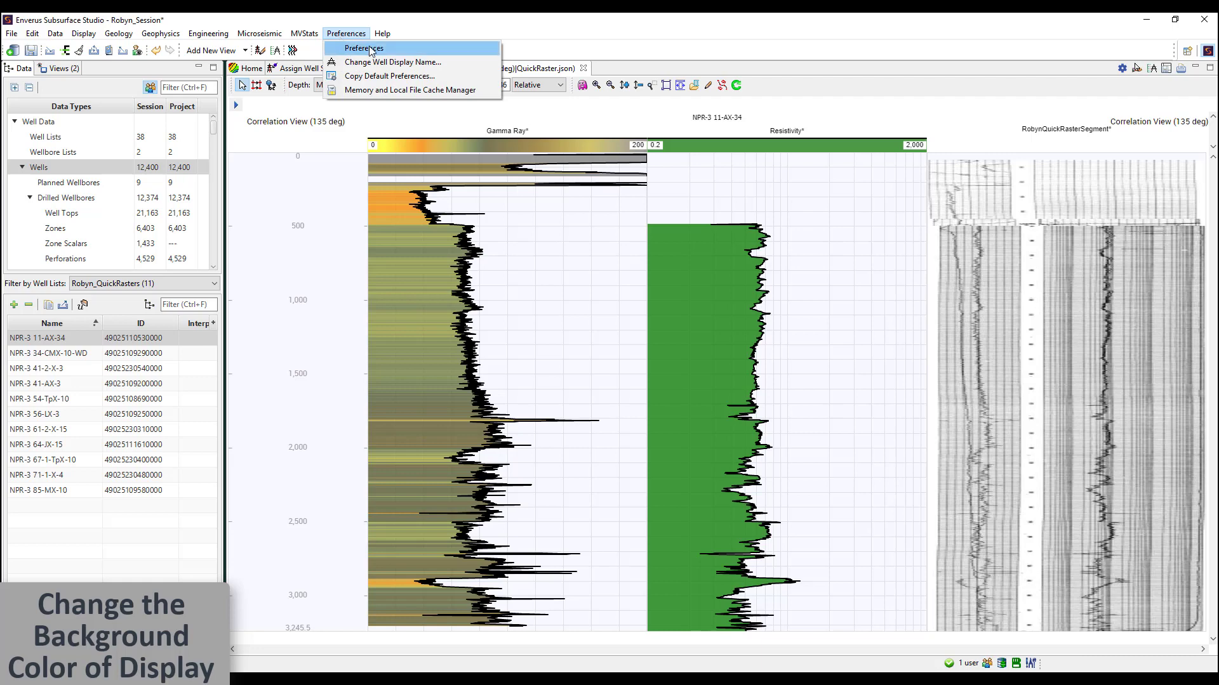
left_click(419, 50)
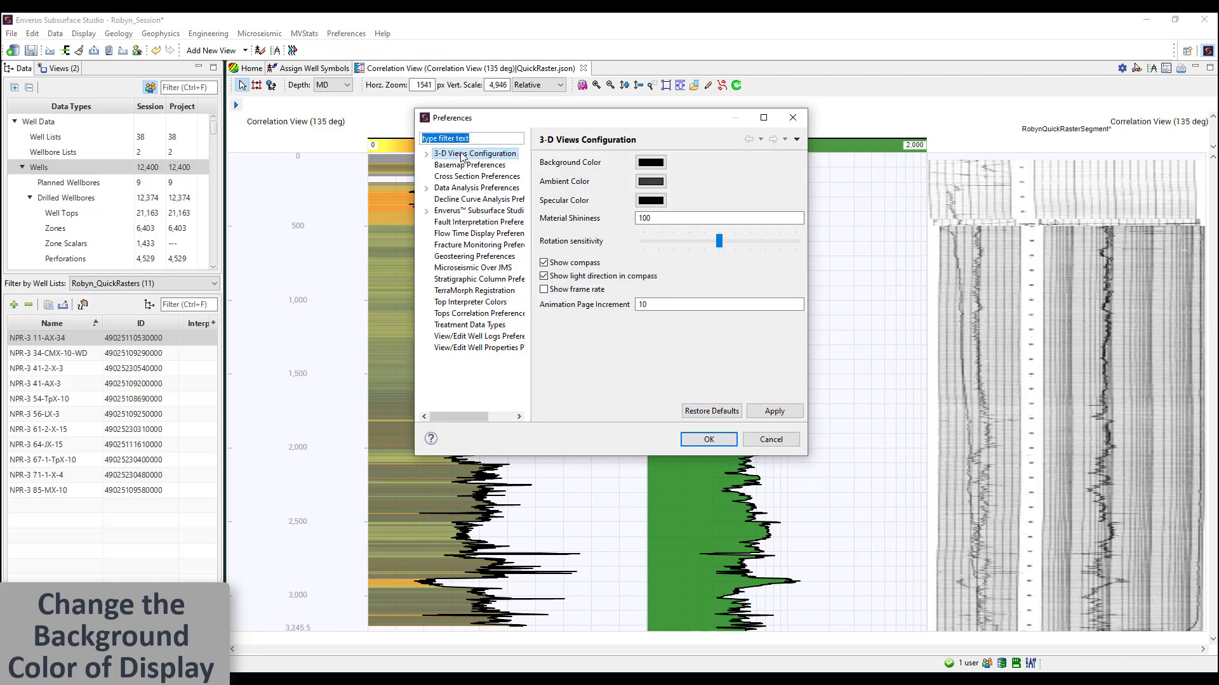
left_click(426, 155)
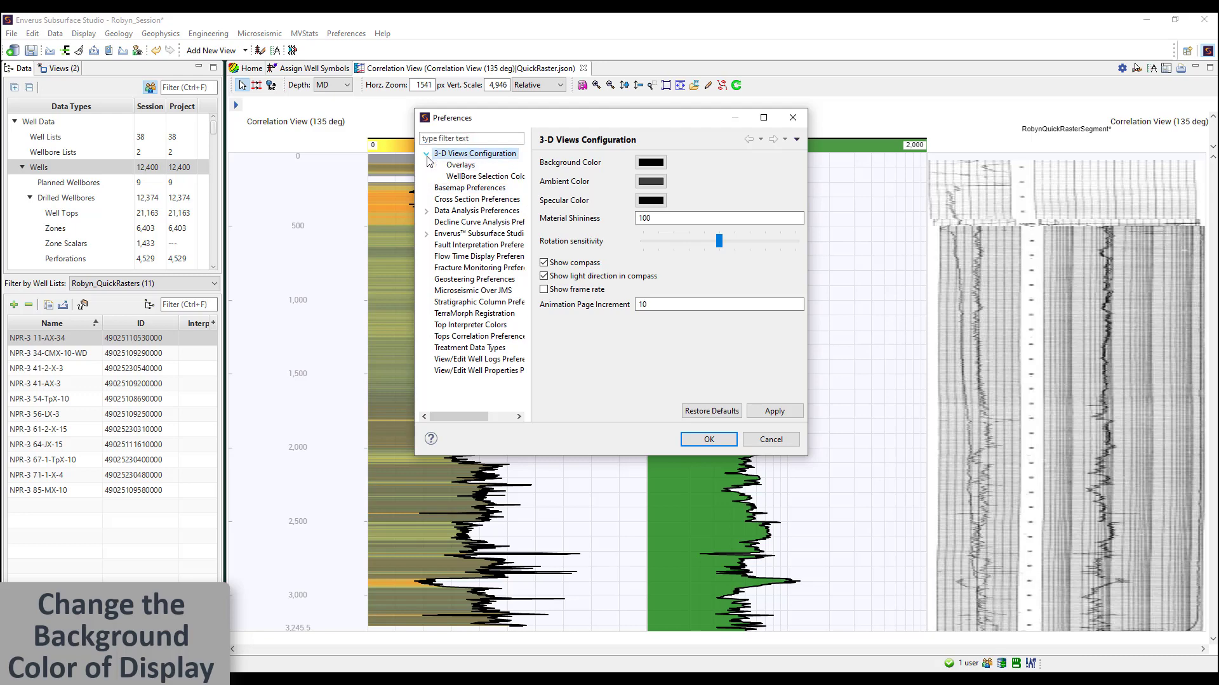
left_click(643, 163)
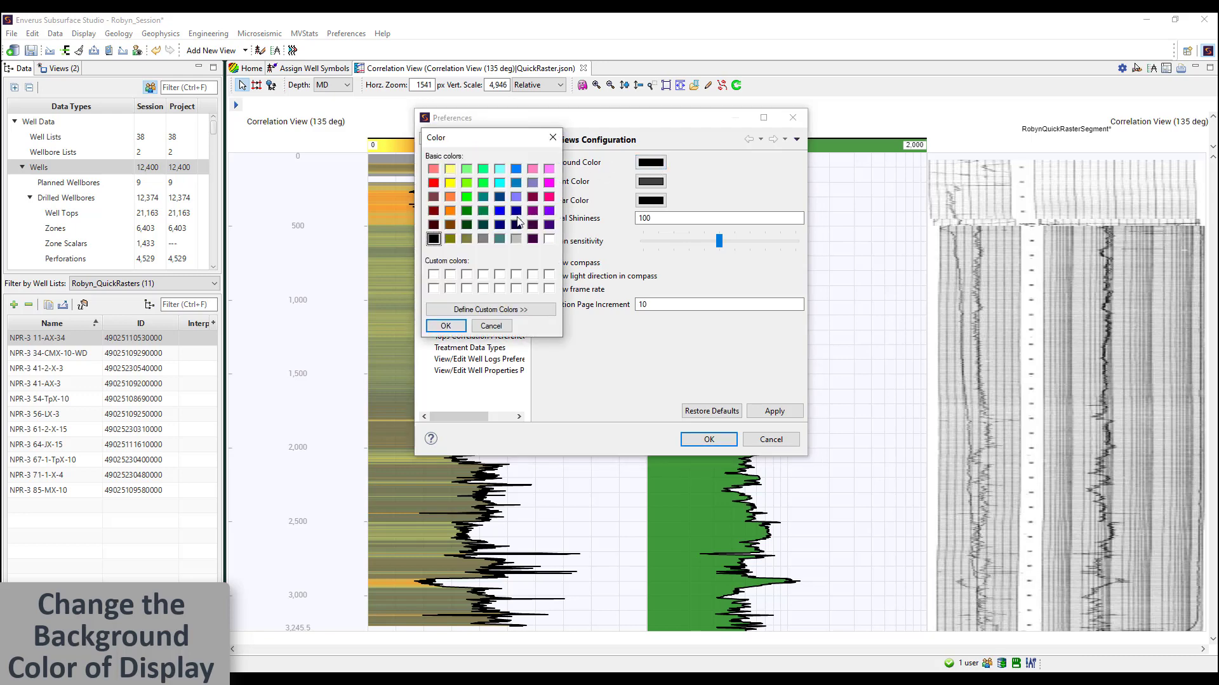
left_click(492, 326)
left_click(493, 189)
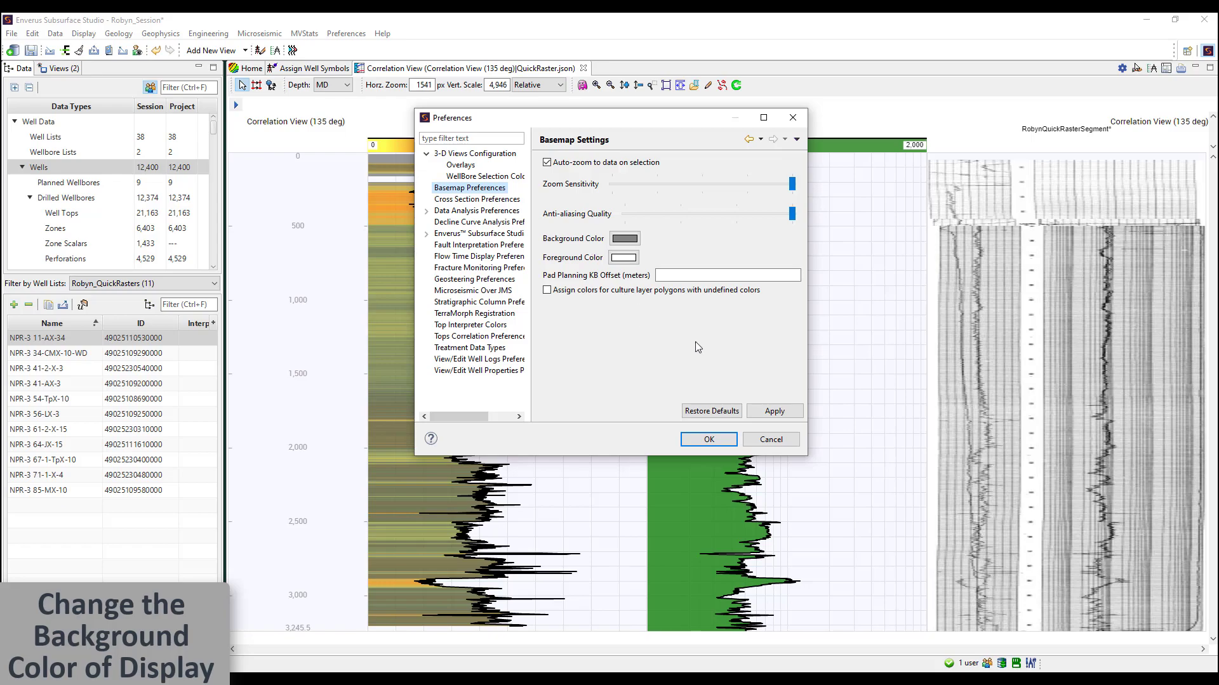
left_click(709, 441)
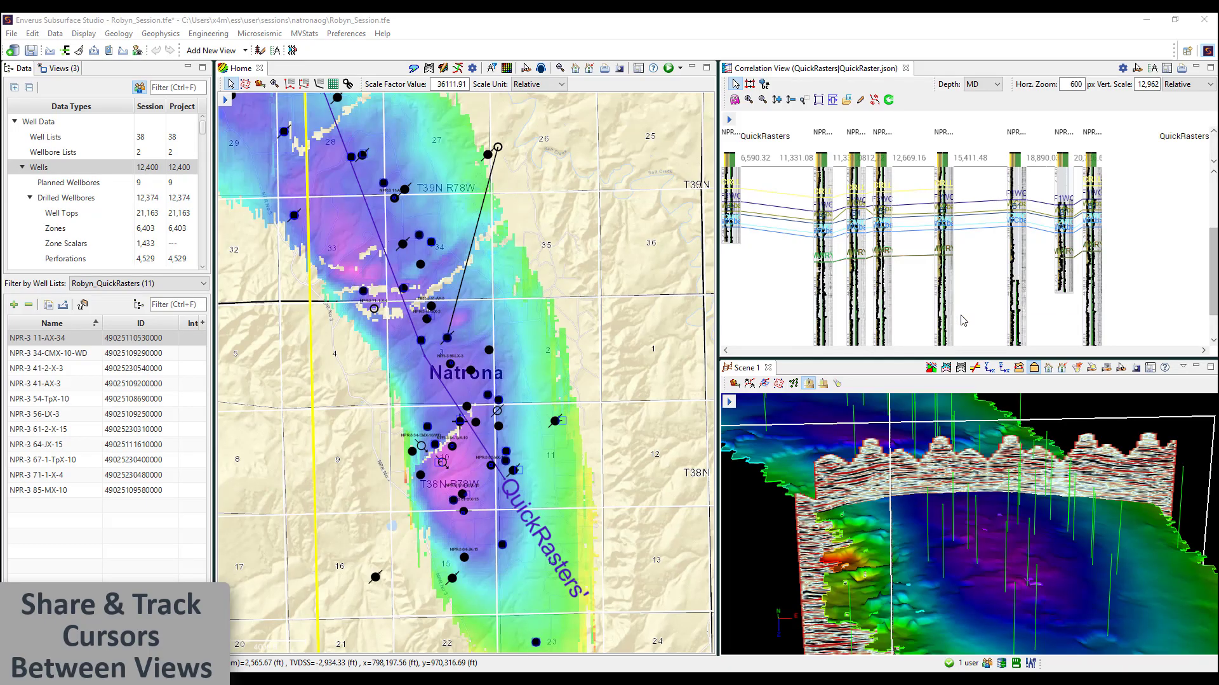
Enable cursor sharing and tracking in the Home basemap, the QuickRasters correlation view and the Scene 1 3-D view
left_click(526, 68)
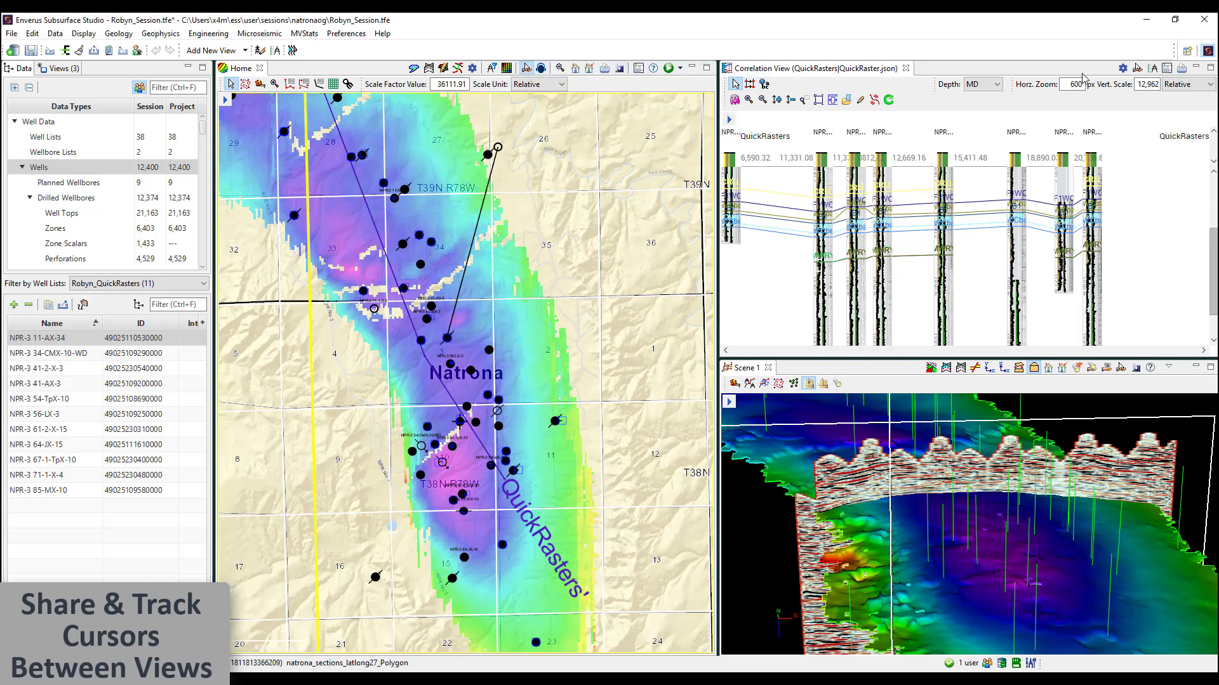
left_click(1137, 68)
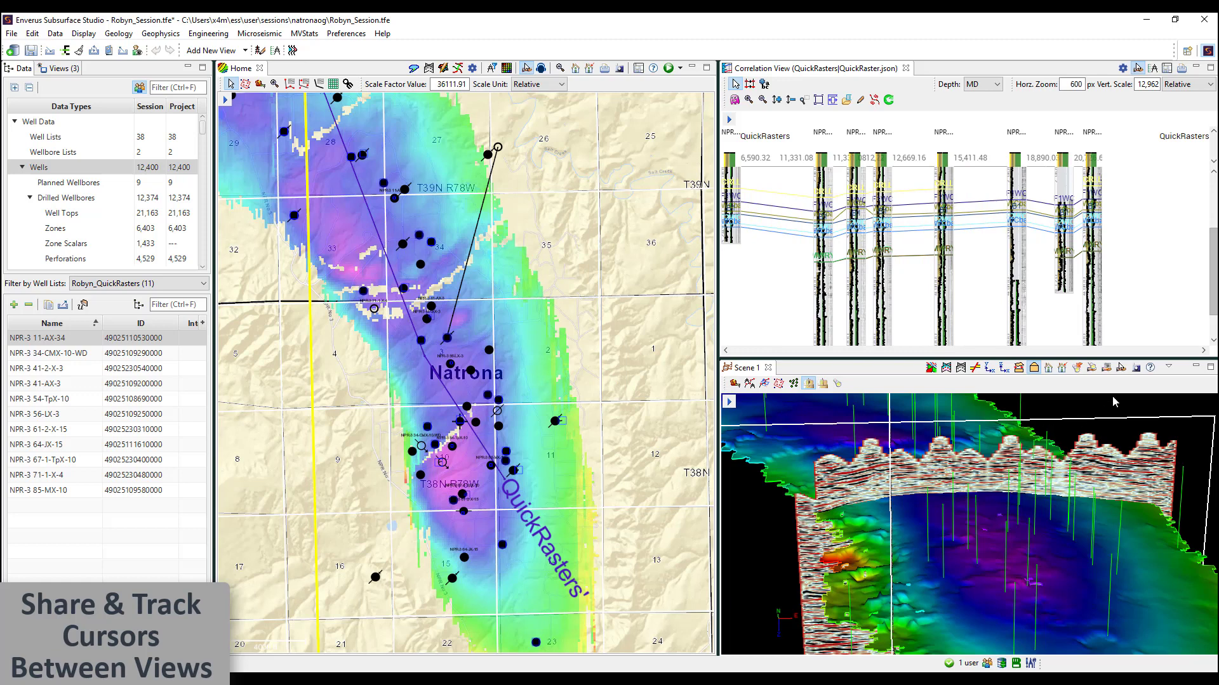
left_click(1121, 370)
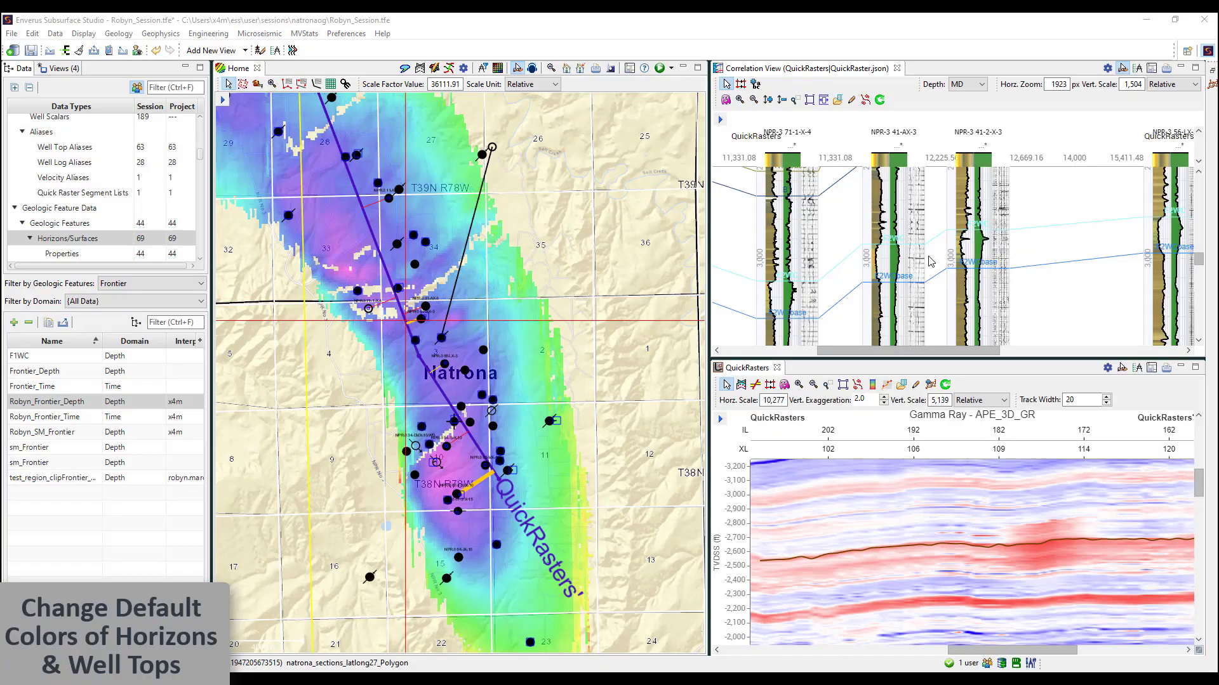
Set the Frontier geologic feature's default color to yellow in the Top Alias Manager
left_click(54, 33)
mouse_move(133, 327)
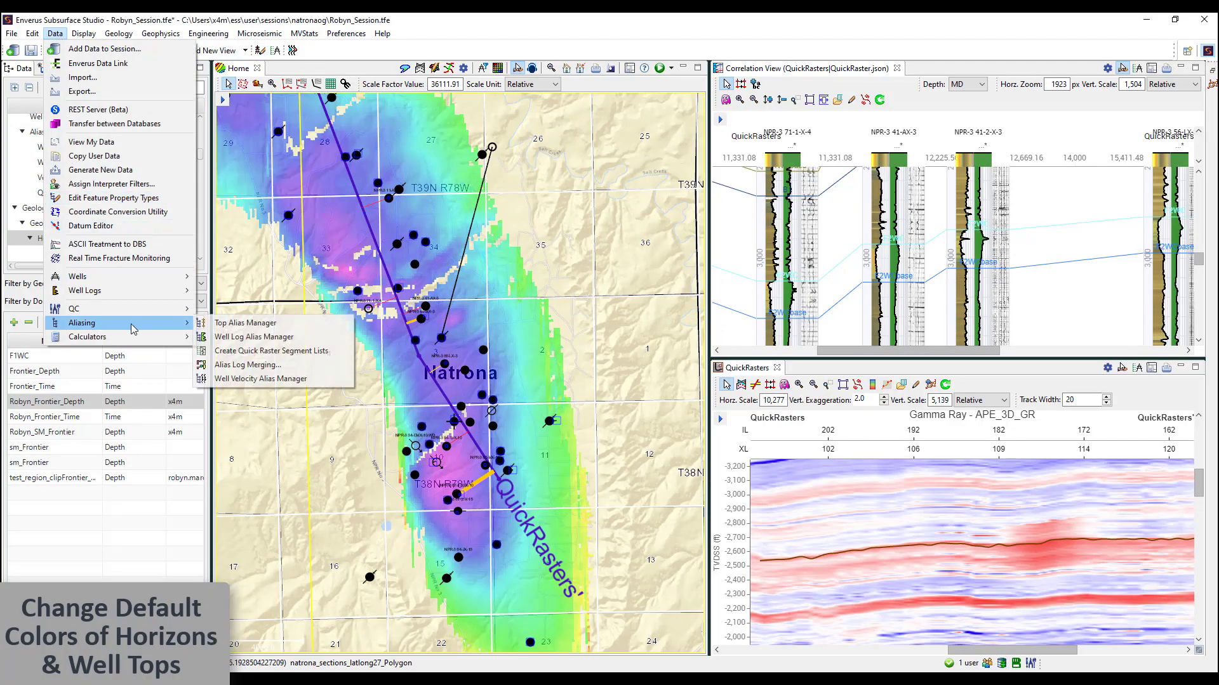
left_click(238, 328)
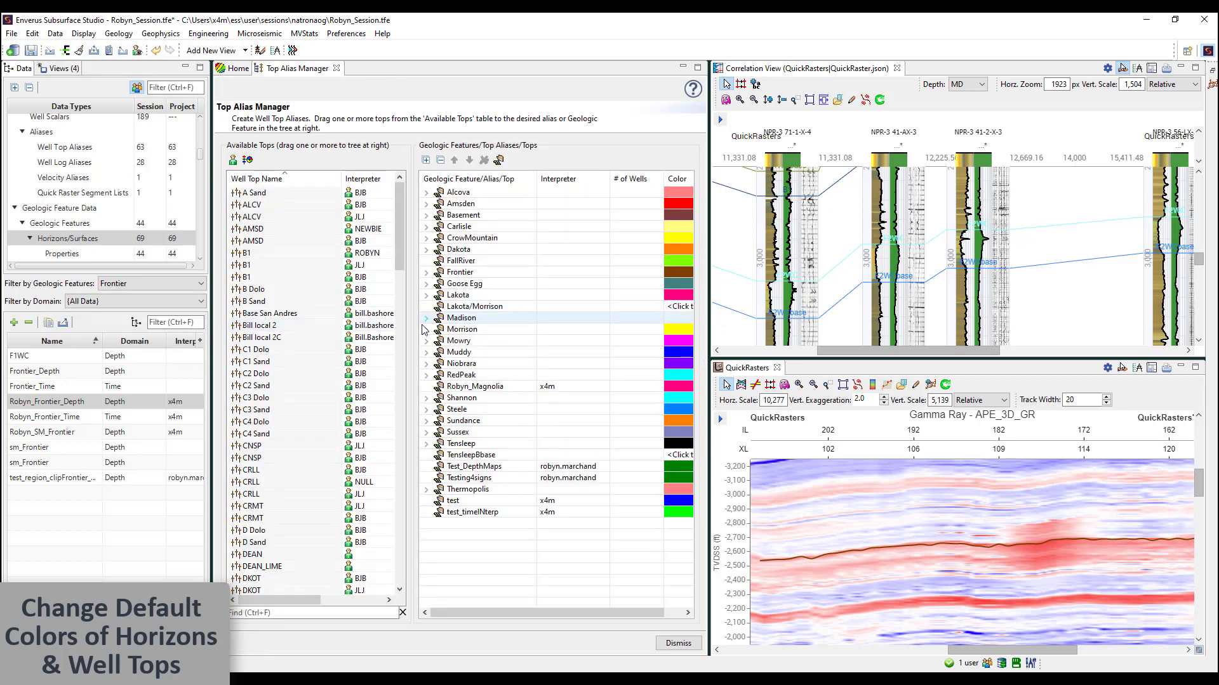
double_click(427, 272)
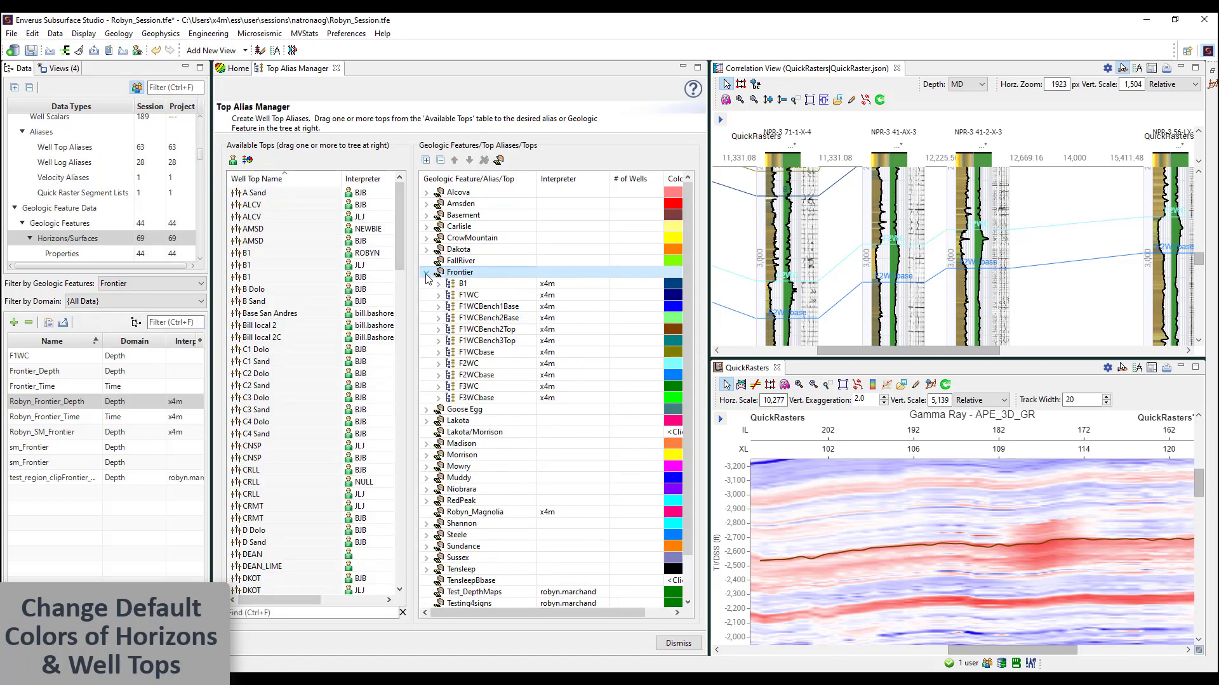
left_click(635, 283)
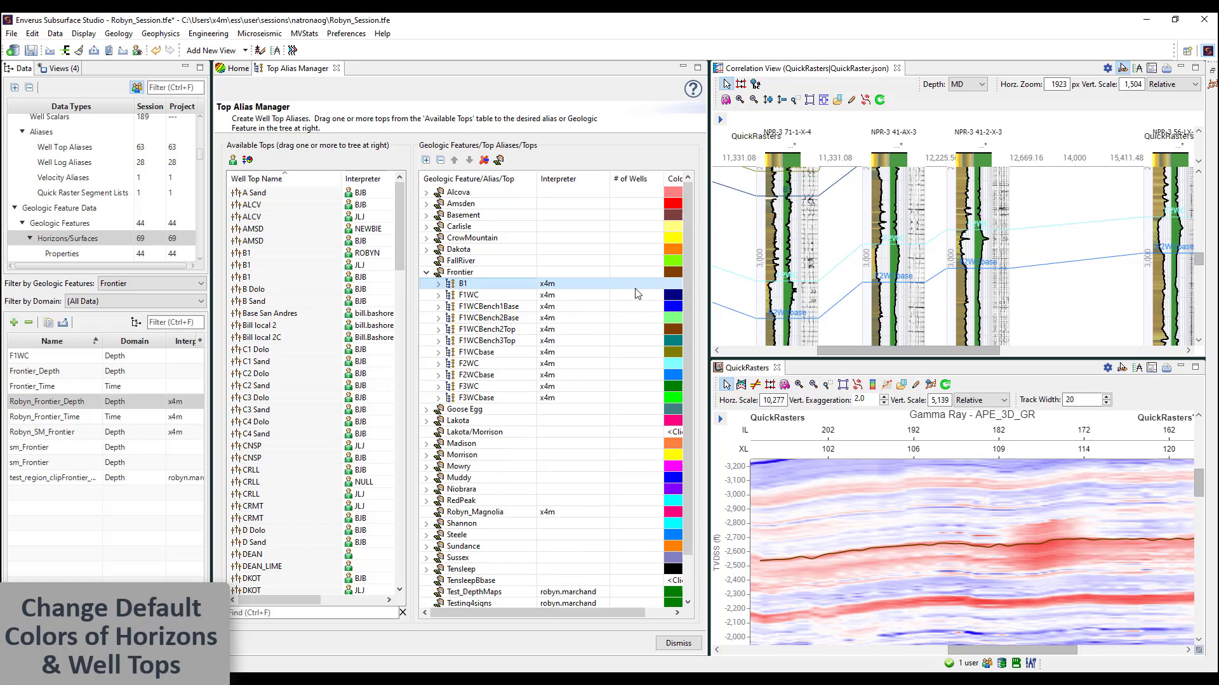
left_click(670, 273)
left_click(673, 277)
left_click(710, 346)
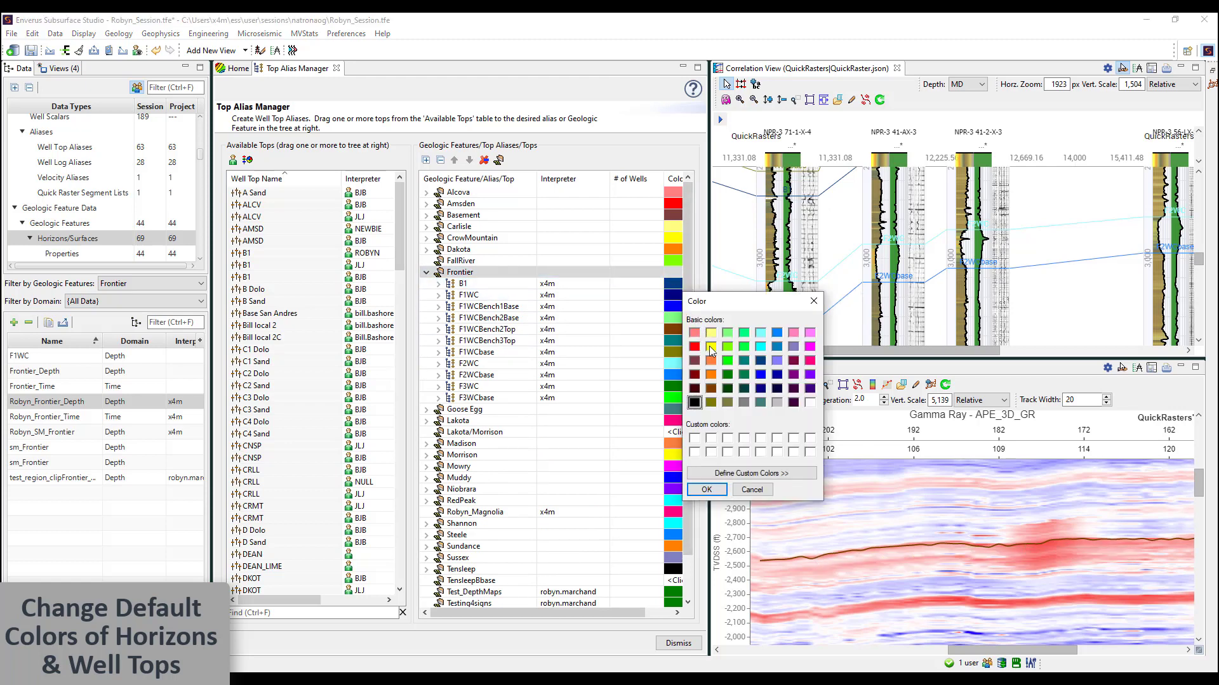
left_click(707, 490)
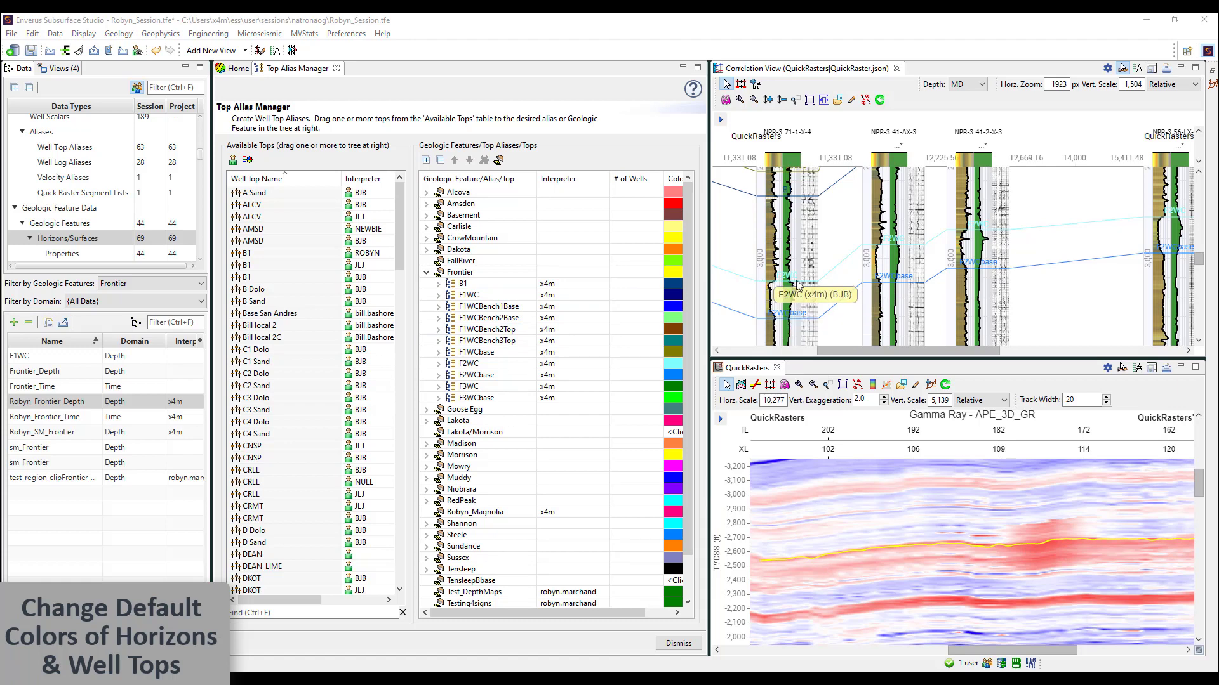
Set the default color of the F2WC top alias under Frontier to bright green
left_click(438, 364)
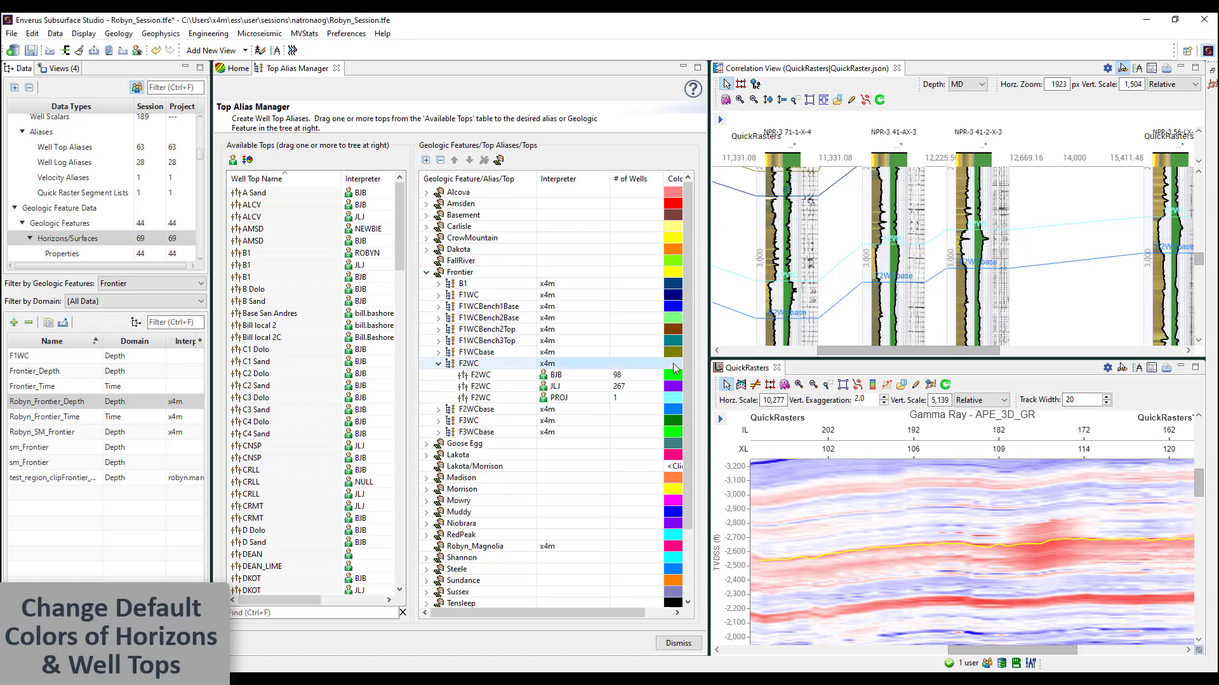
left_click(675, 366)
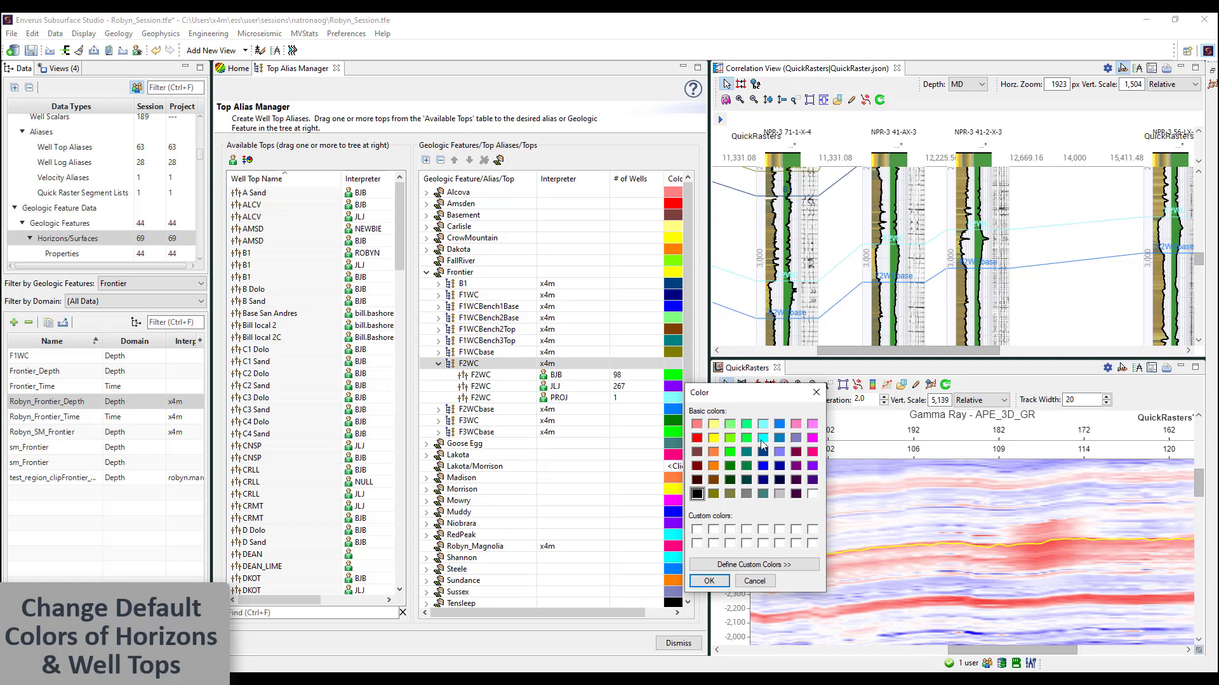
left_click(725, 582)
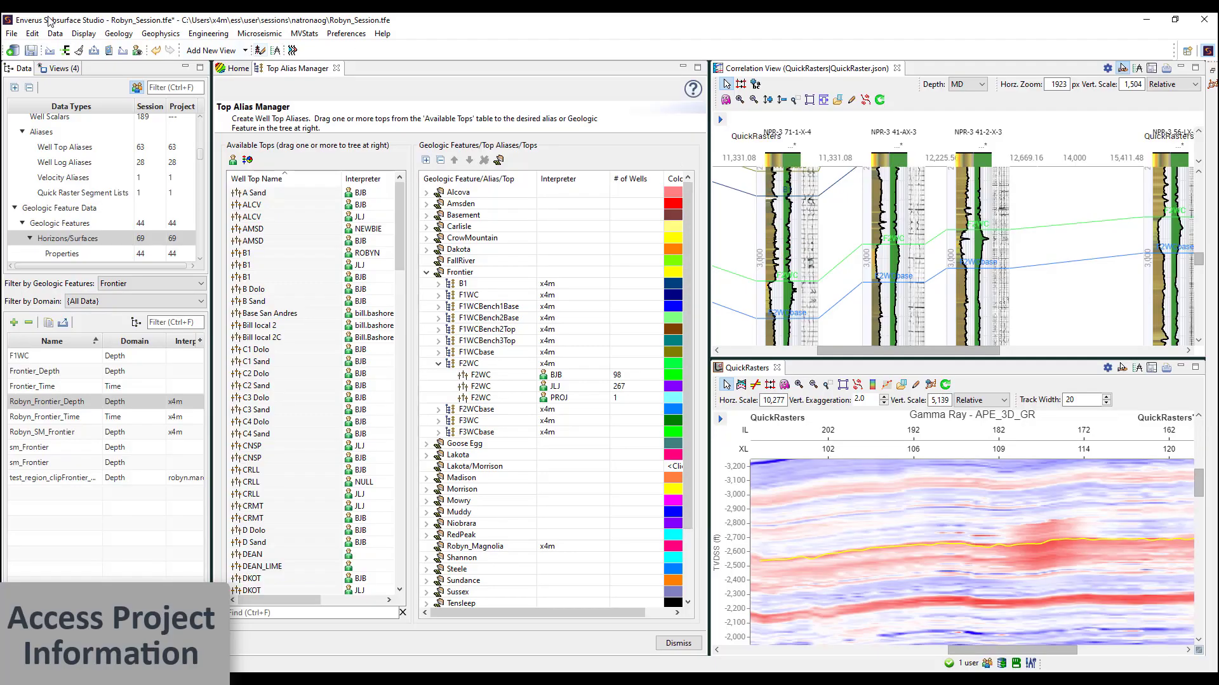
Review the session properties for the project's coordinate system, repository, seismic and user information, and close the summary
left_click(12, 35)
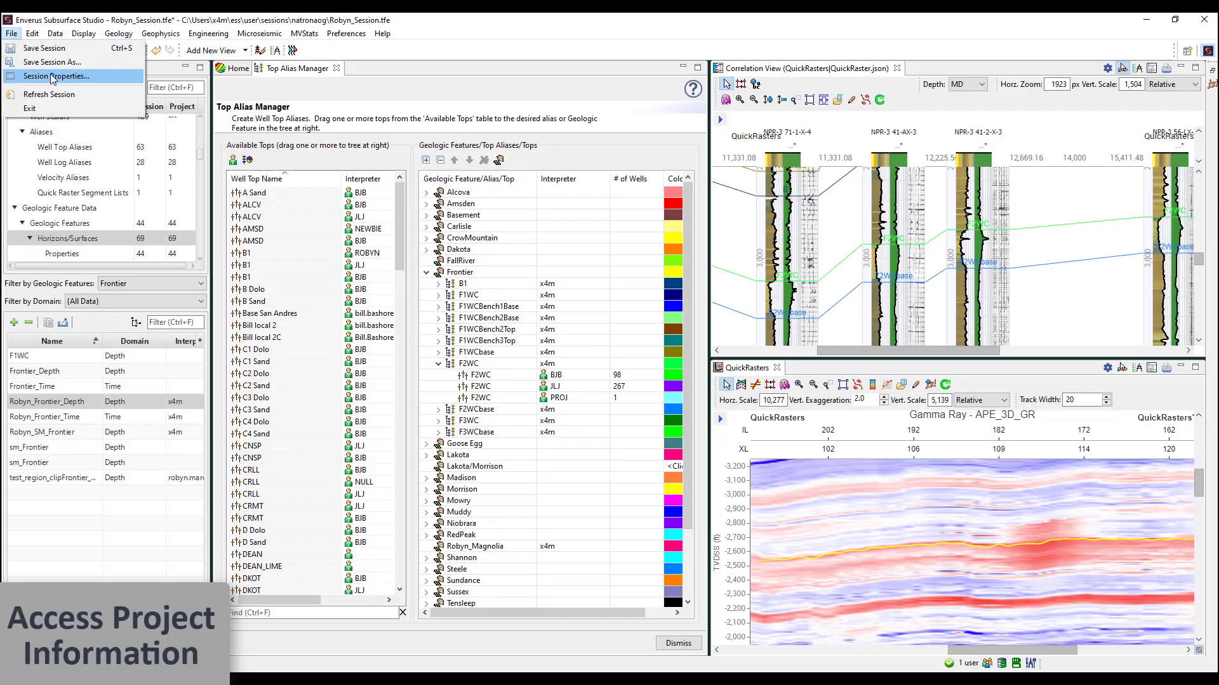
left_click(121, 77)
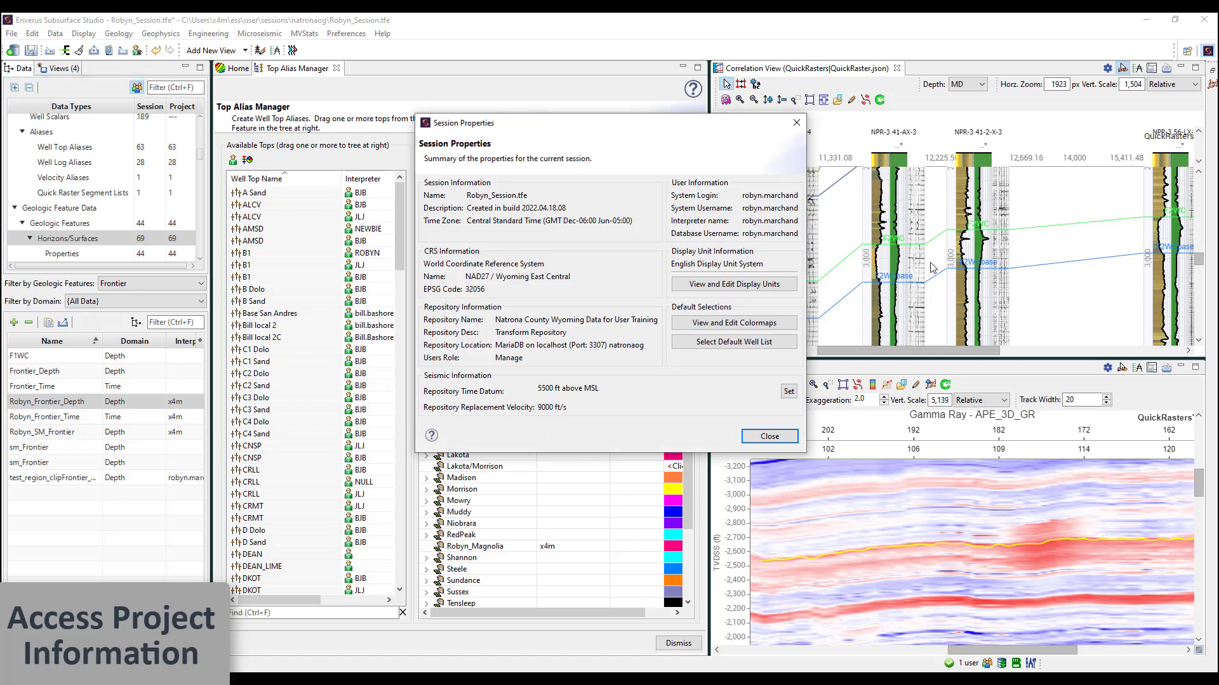
left_click(769, 437)
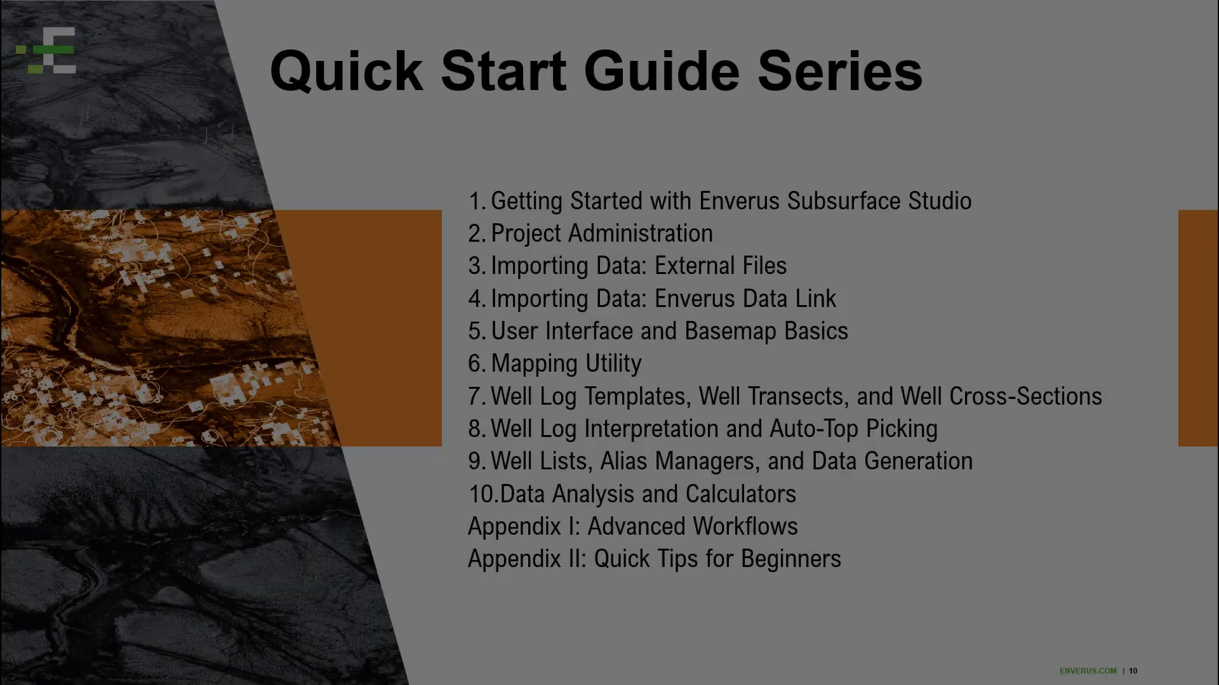